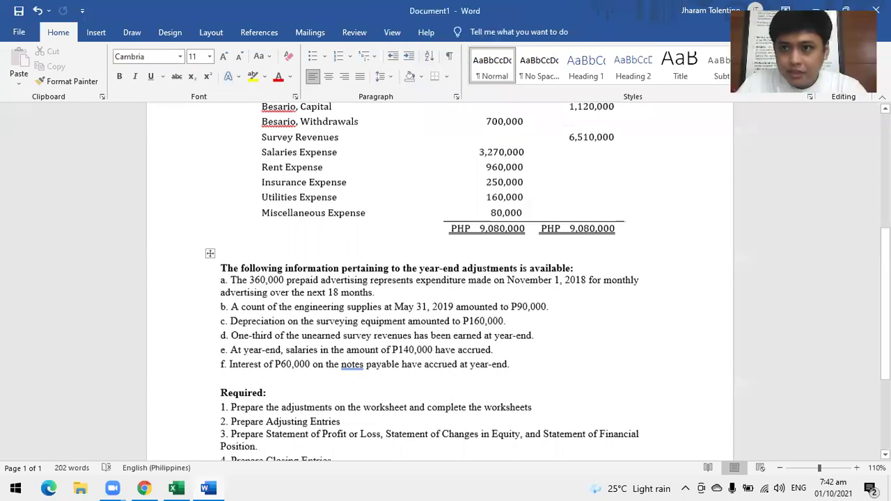
- Review the trial balance and the adjustments a–f in Word, then switch to the Excel worksheet
scroll(440, 278, up, 1)
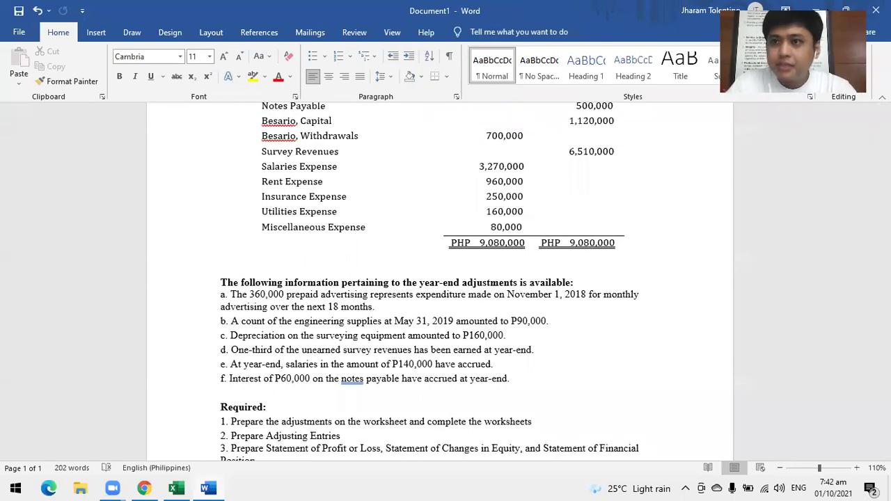
click(780, 468)
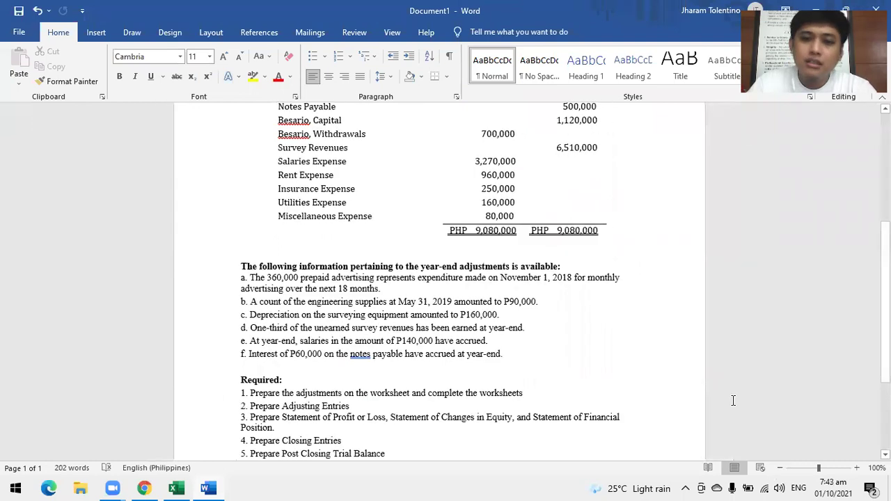
scroll(611, 339, up, 5)
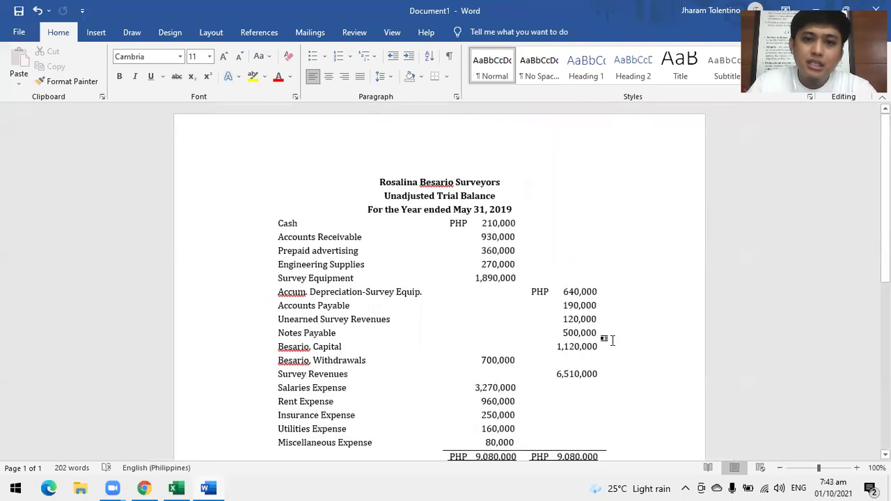
scroll(612, 340, down, 2)
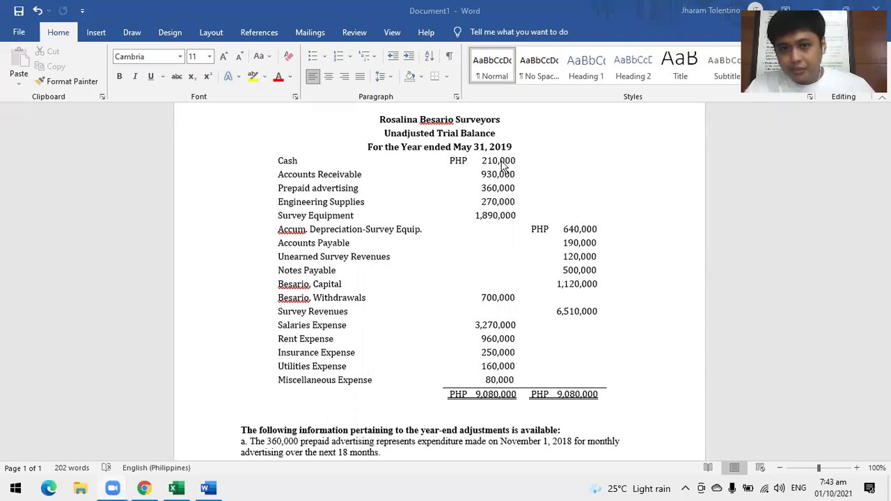
scroll(426, 256, up, 2)
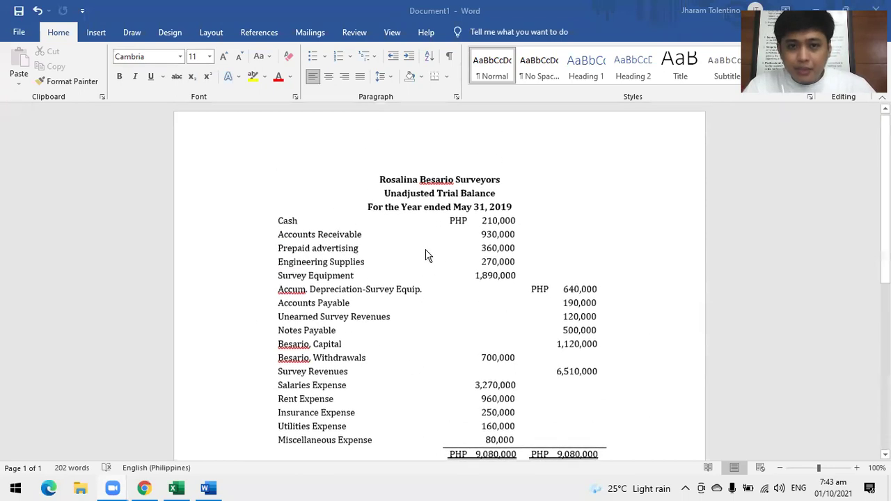
scroll(598, 248, down, 2)
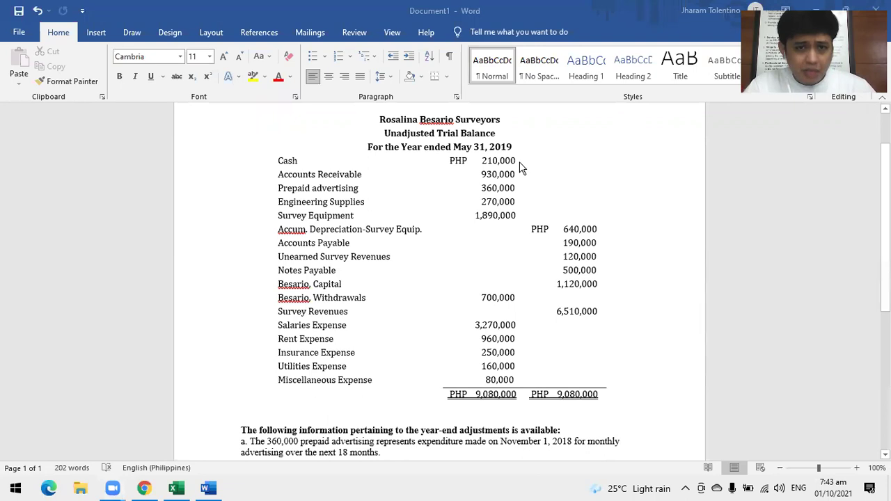
scroll(535, 199, down, 9)
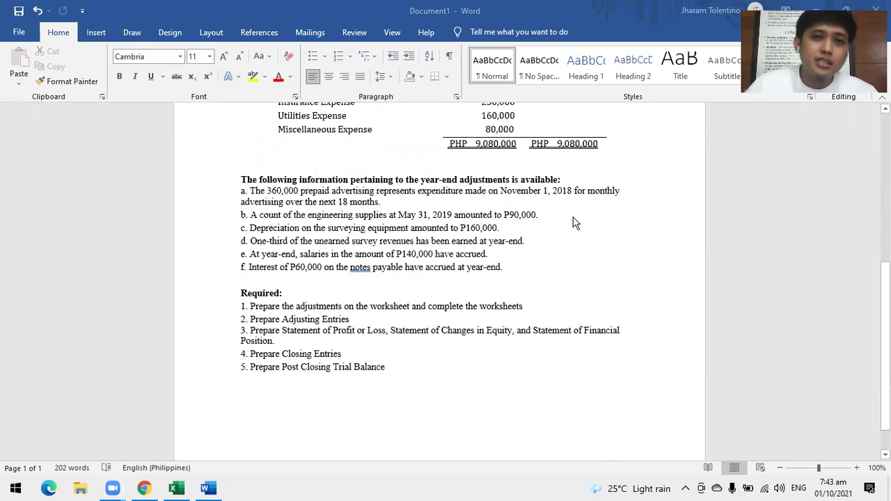
scroll(559, 249, up, 3)
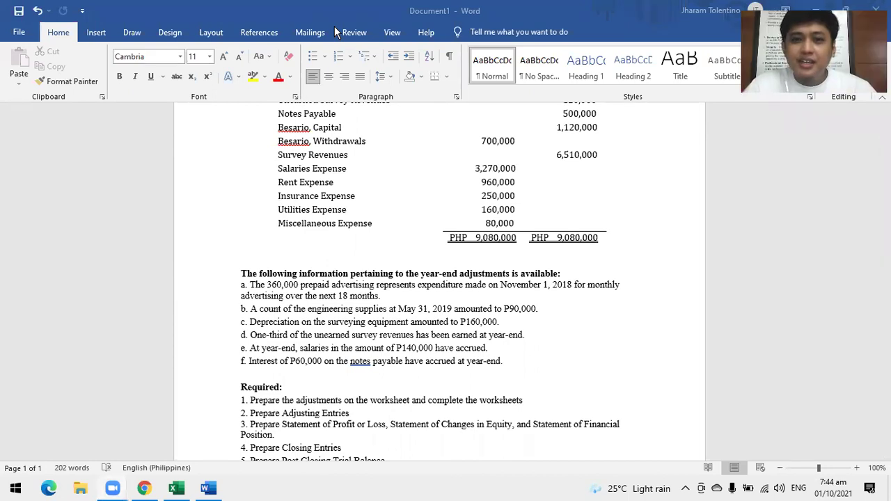
scroll(381, 312, up, 1)
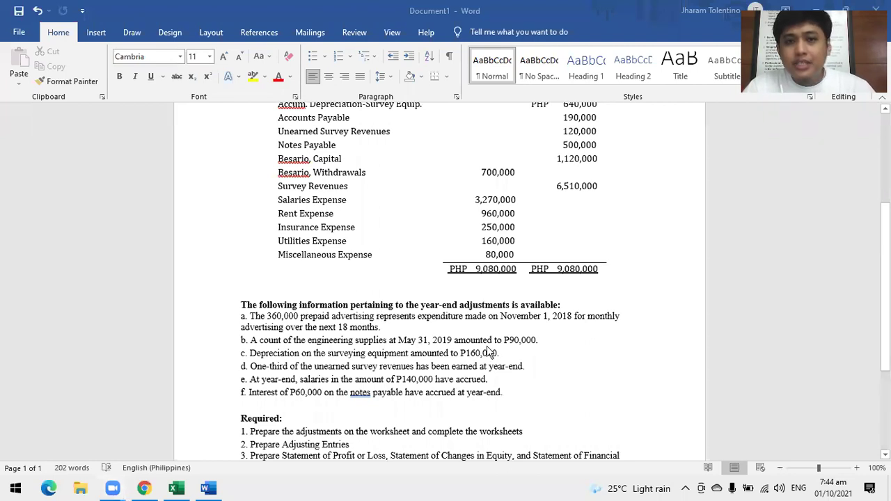
scroll(383, 394, up, 3)
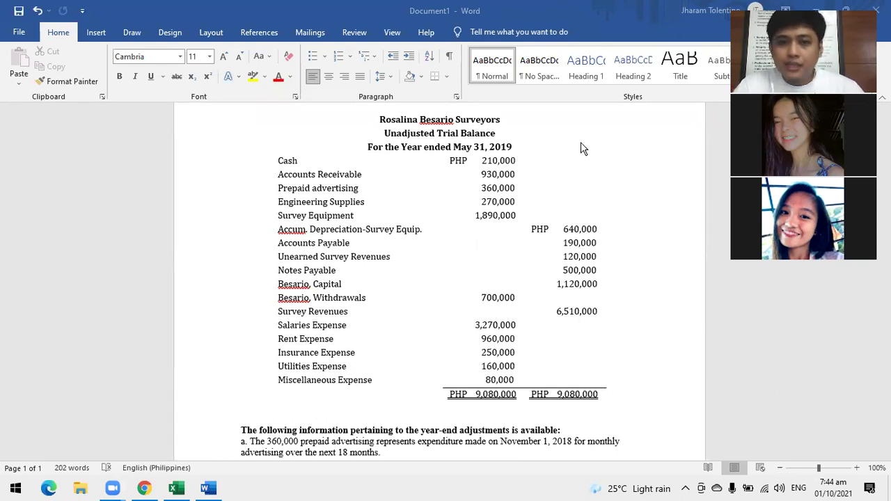
scroll(536, 267, down, 5)
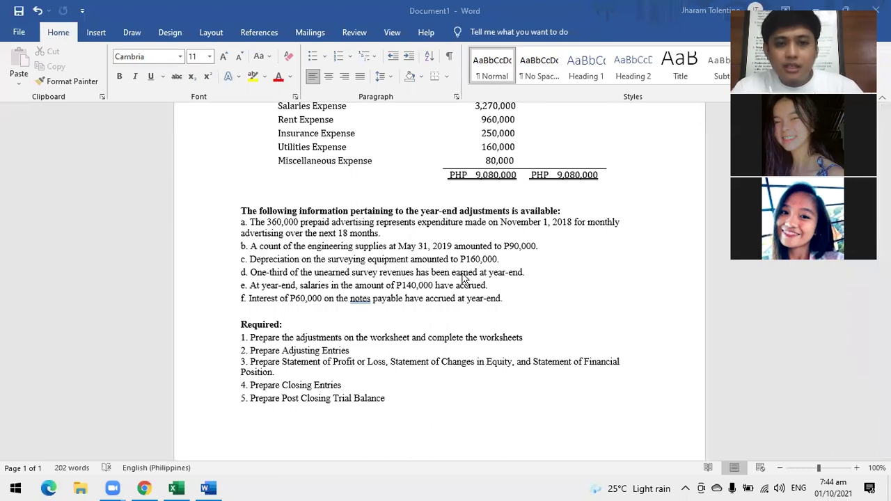
scroll(463, 279, down, 2)
scroll(463, 278, up, 2)
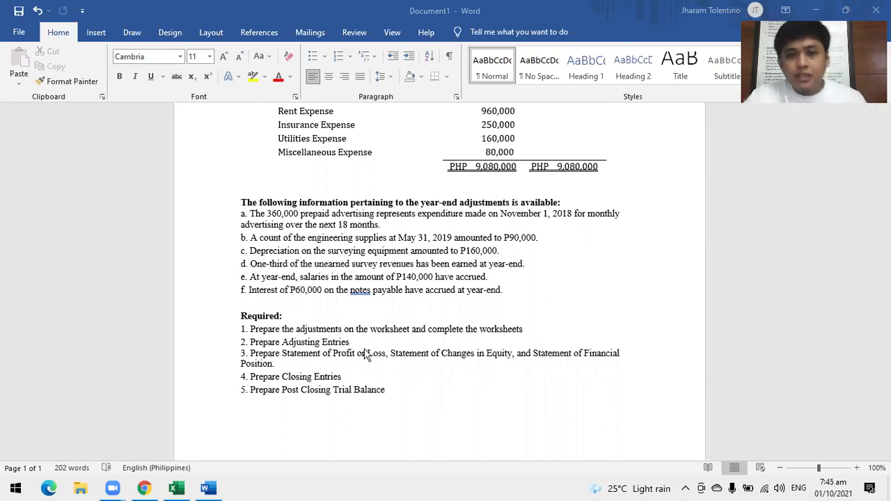
scroll(460, 249, up, 4)
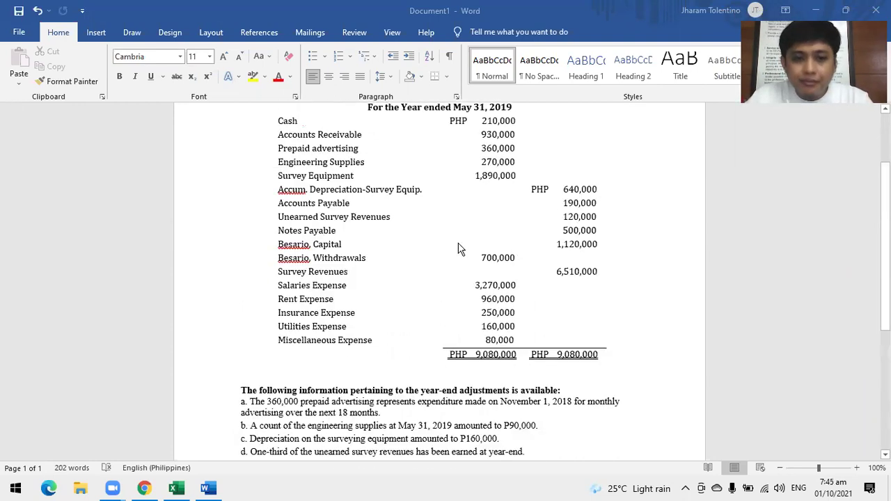
scroll(461, 249, up, 1)
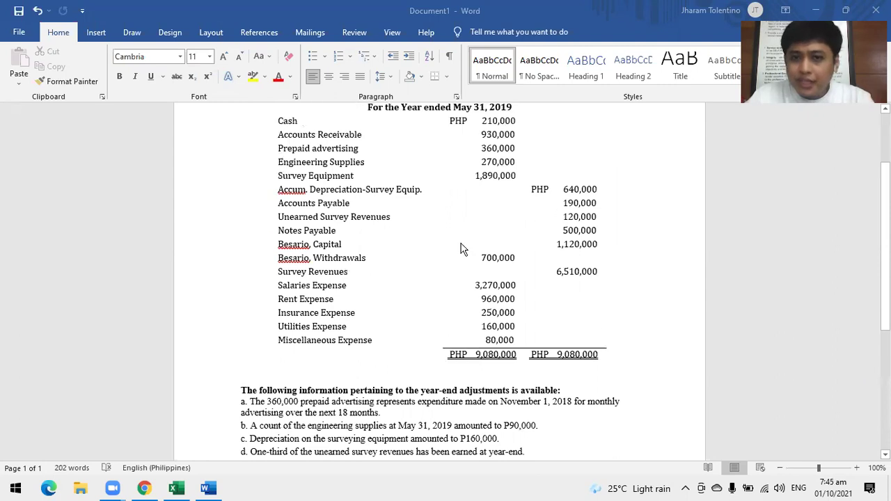
click(179, 490)
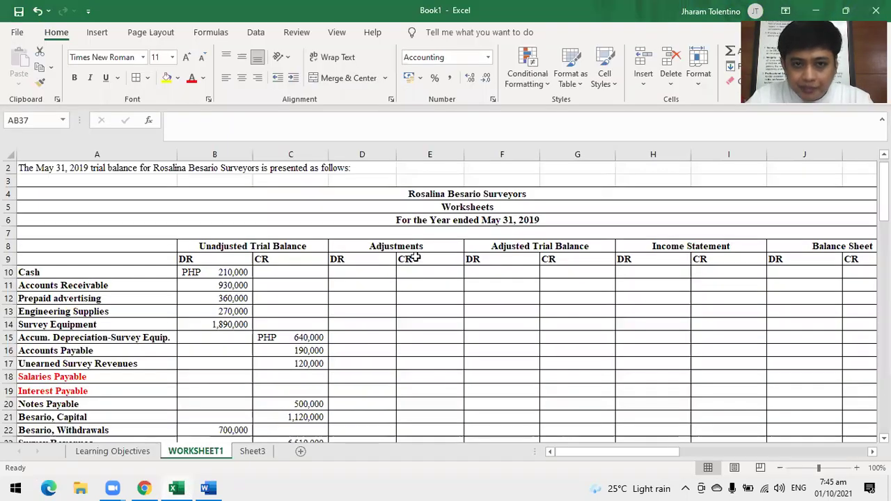
scroll(414, 258, up, 1)
scroll(414, 258, down, 2)
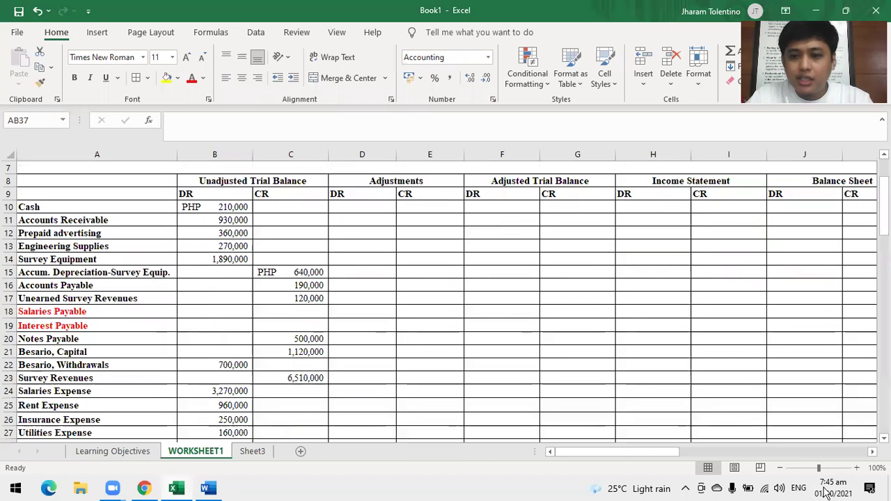
click(780, 467)
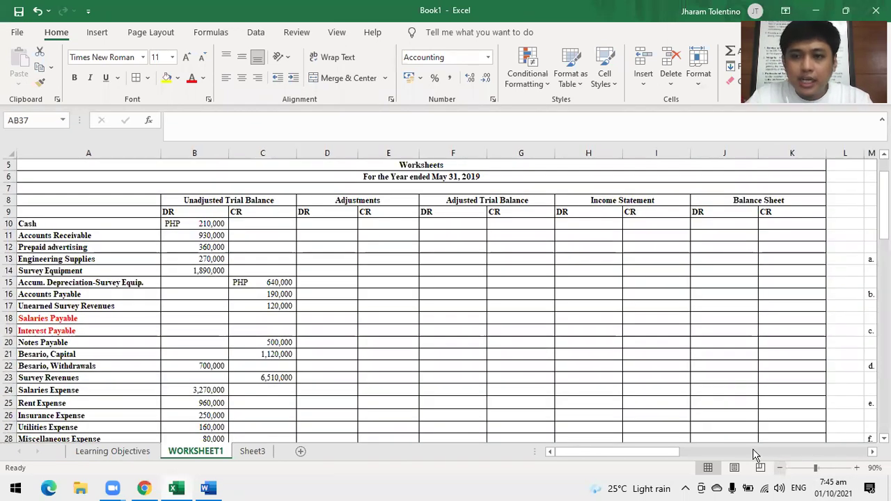
scroll(789, 422, up, 1)
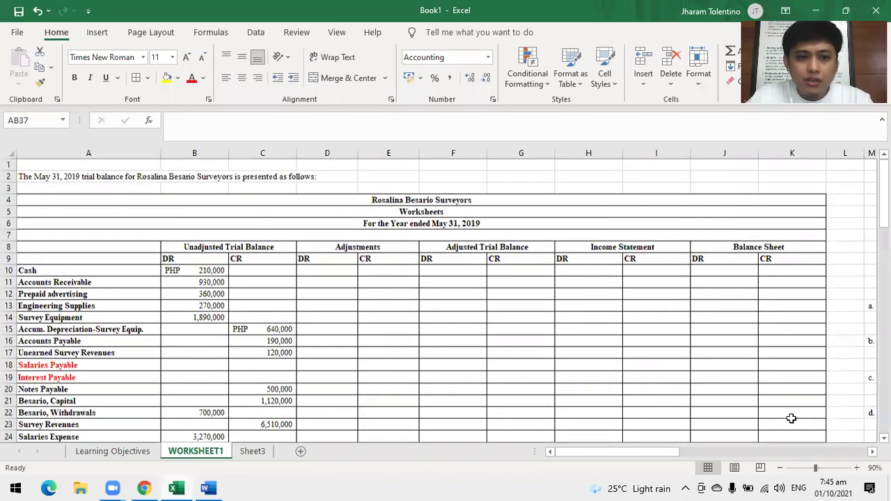
scroll(789, 422, down, 1)
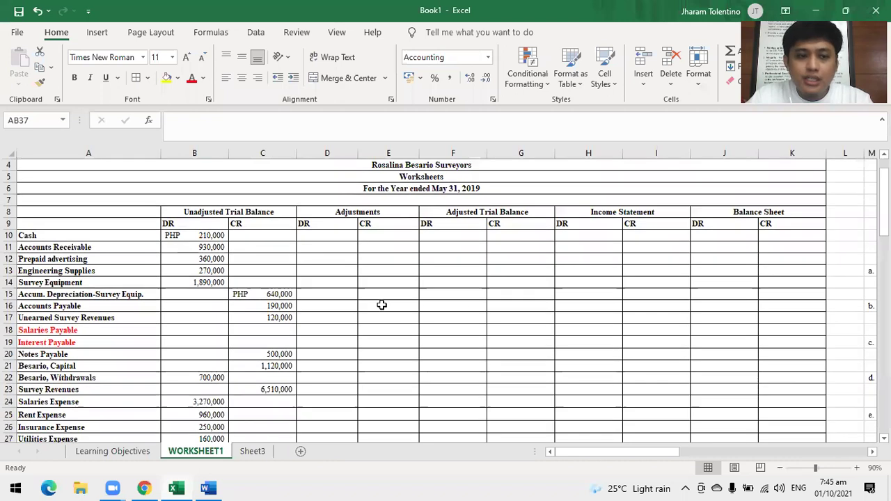
click(197, 237)
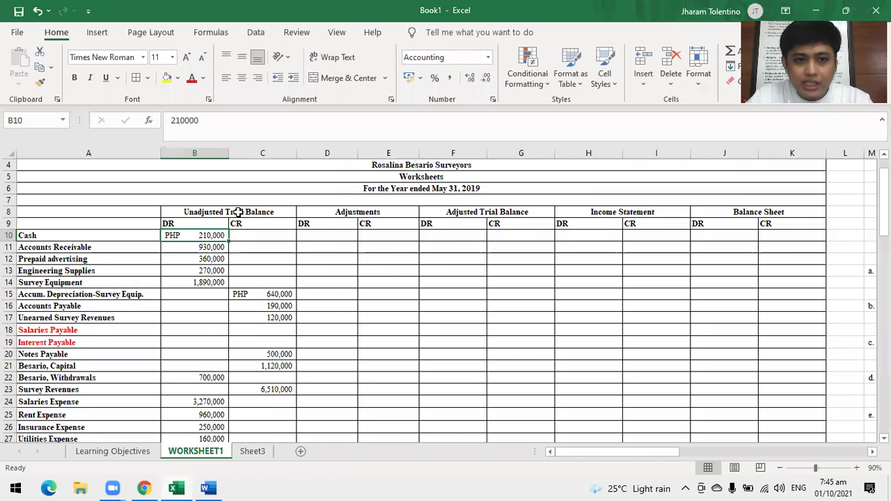
scroll(233, 224, down, 1)
scroll(278, 226, down, 1)
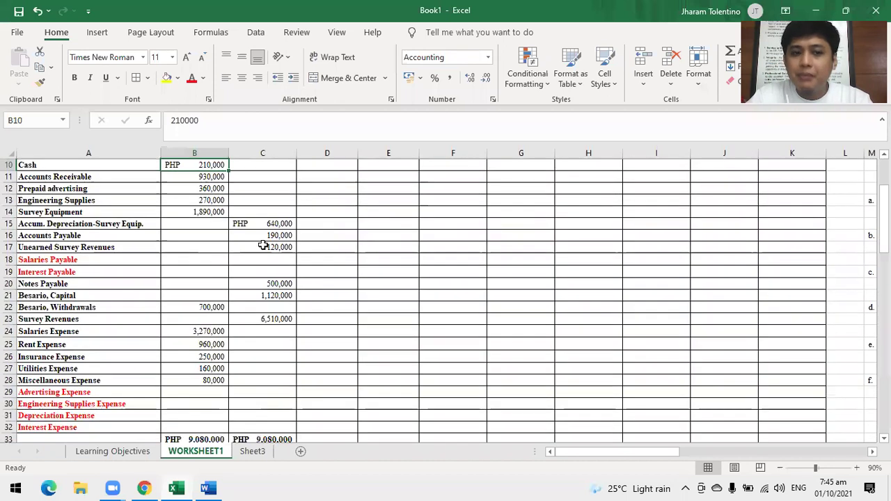
scroll(249, 350, down, 1)
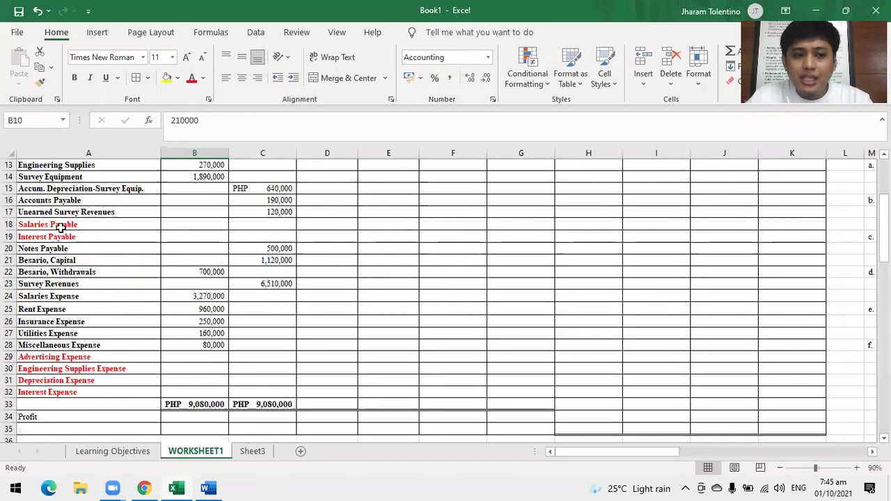
drag(62, 225, 64, 236)
click(70, 237)
click(92, 355)
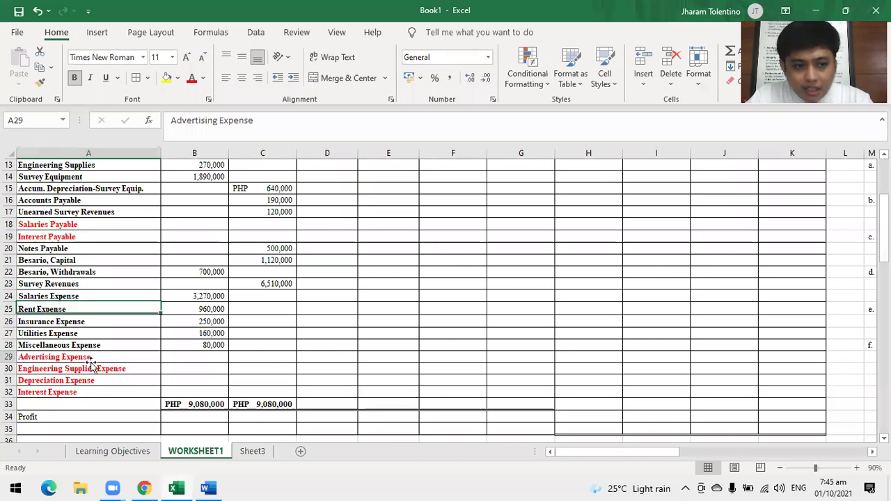
click(91, 368)
click(89, 391)
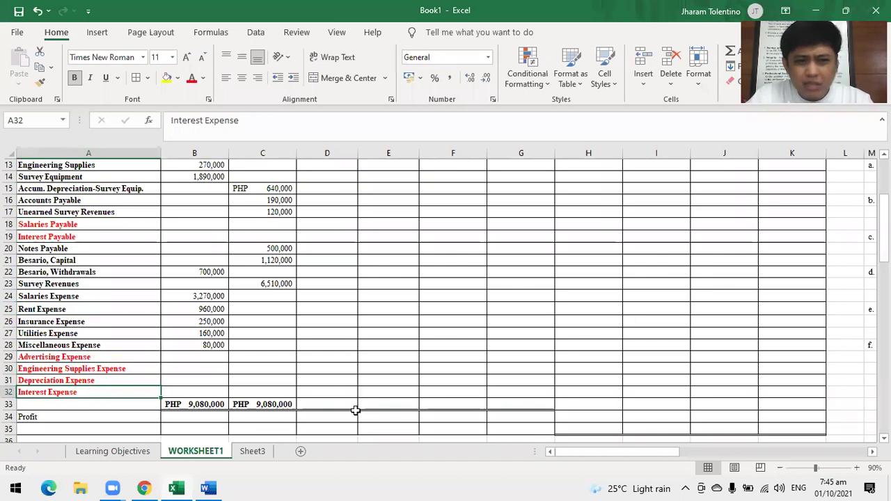
scroll(355, 307, up, 5)
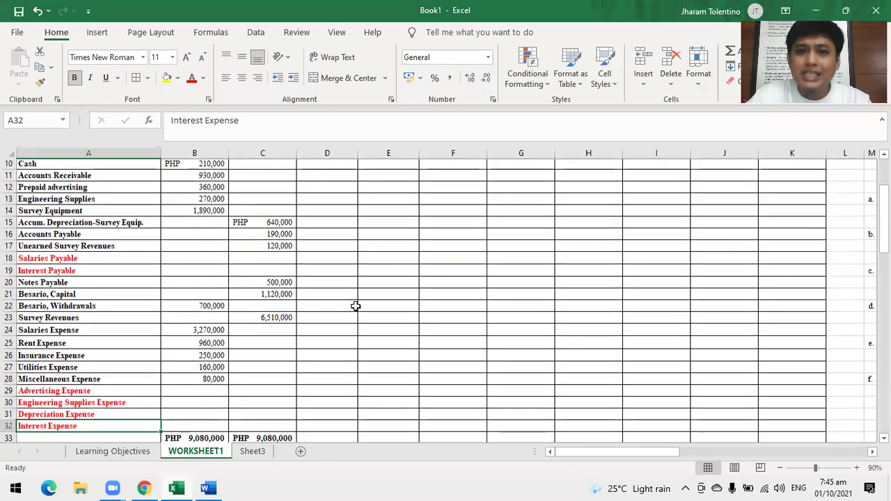
scroll(369, 304, down, 3)
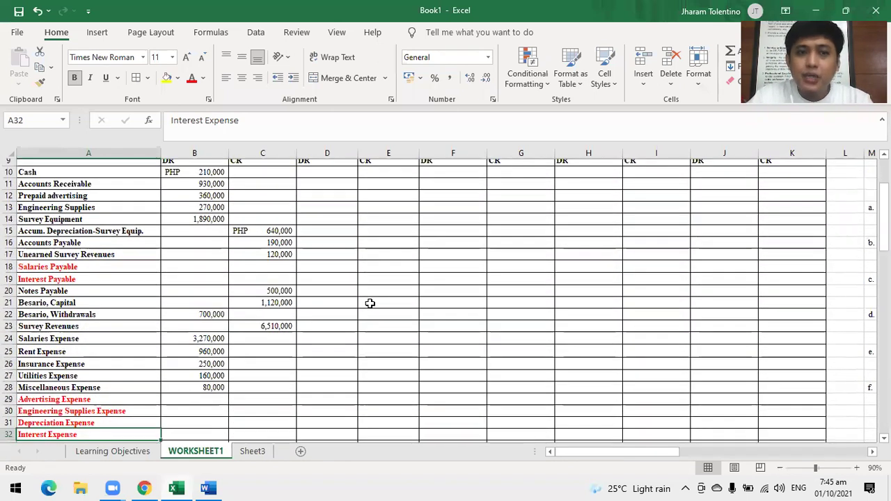
scroll(370, 304, down, 1)
scroll(369, 304, down, 1)
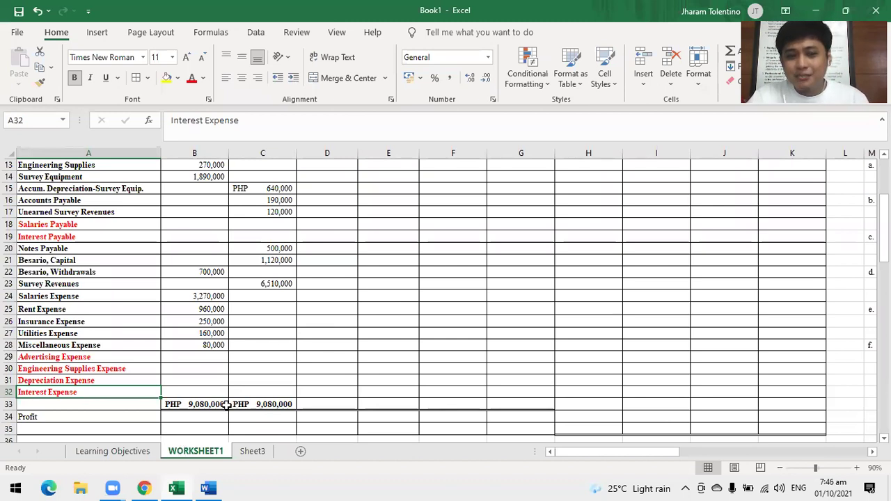
scroll(447, 337, up, 4)
- Point out the added Interest Payable, Advertising, Depreciation and Interest Expense accounts on WORKSHEET1
scroll(447, 338, down, 1)
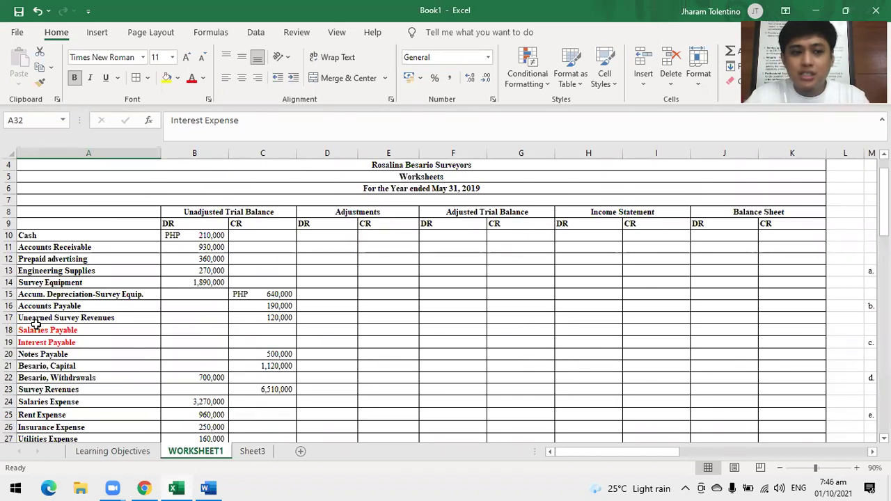
click(31, 346)
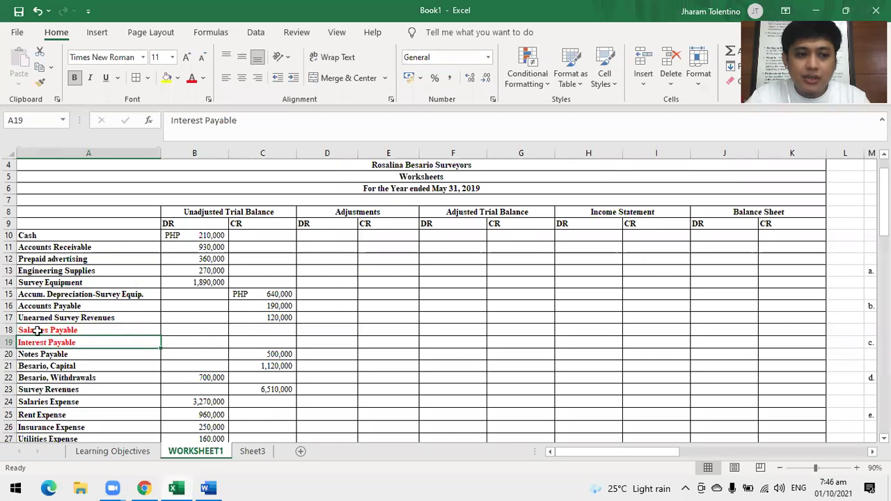
scroll(110, 342, down, 2)
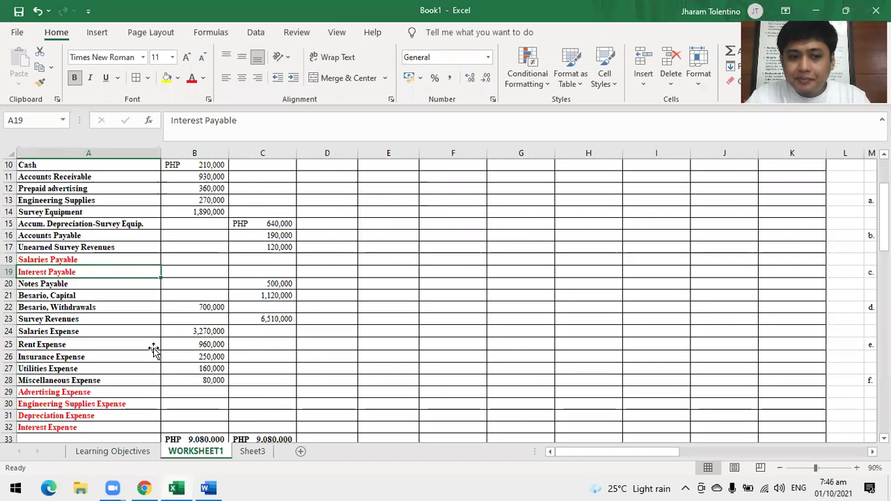
scroll(80, 383, down, 1)
click(91, 360)
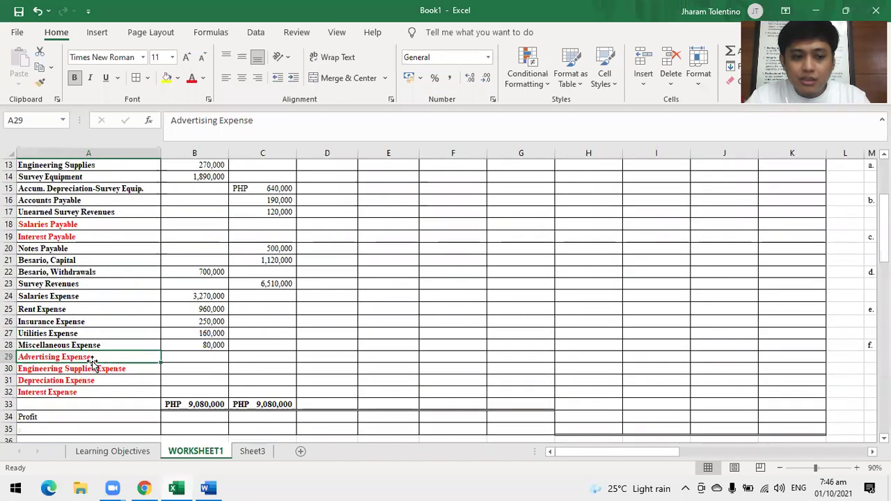
click(87, 380)
click(74, 394)
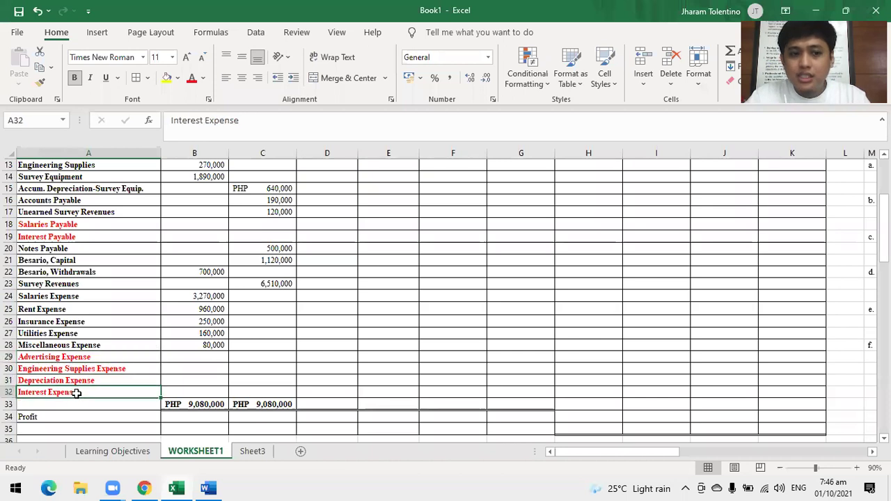
- Open Sheet3 with the unadjusted trial balance for the year ended May 31, 2019
click(252, 451)
click(607, 277)
scroll(317, 289, up, 2)
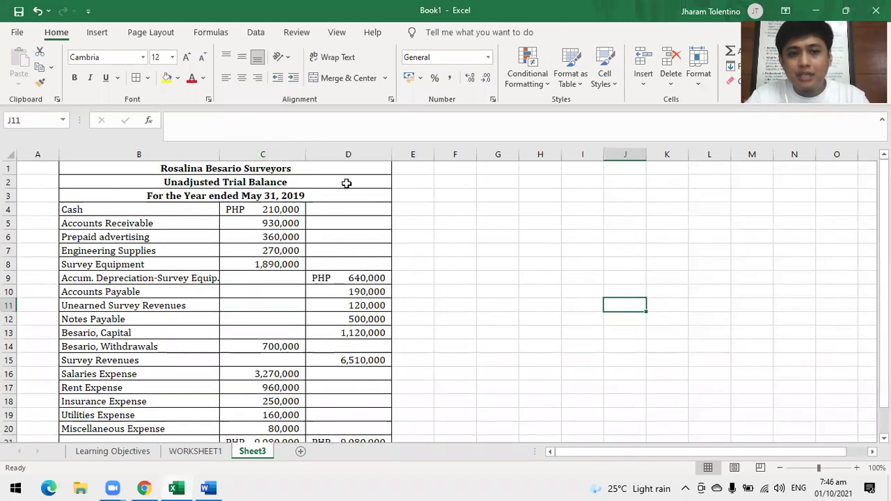
- Delete the empty column A from Sheet3
click(39, 156)
right_click(39, 156)
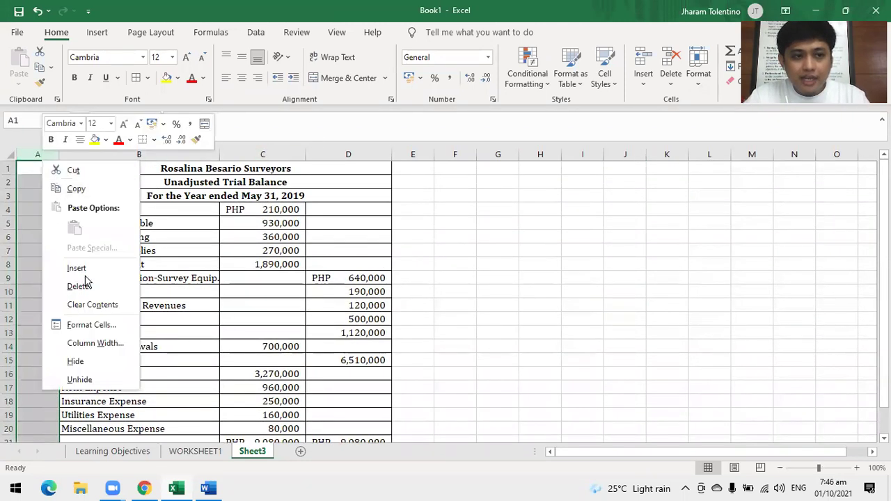
click(79, 340)
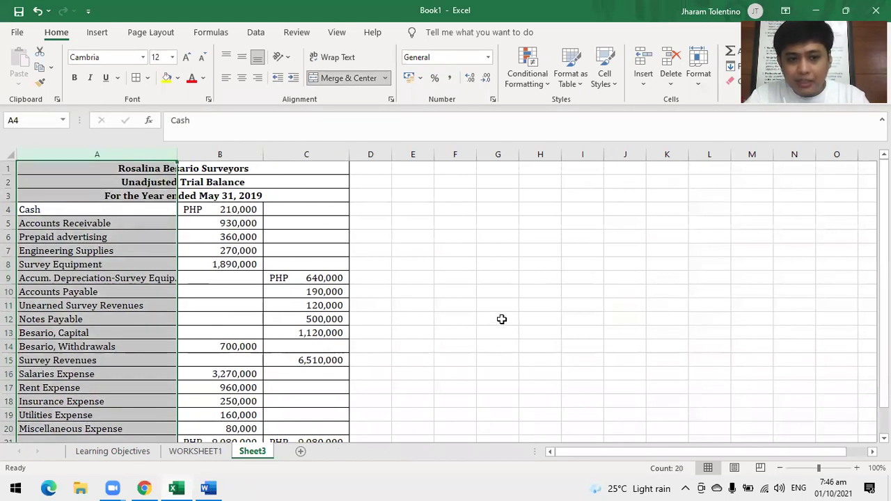
- Remove all borders from the entire sheet with No Border
click(8, 157)
right_click(330, 265)
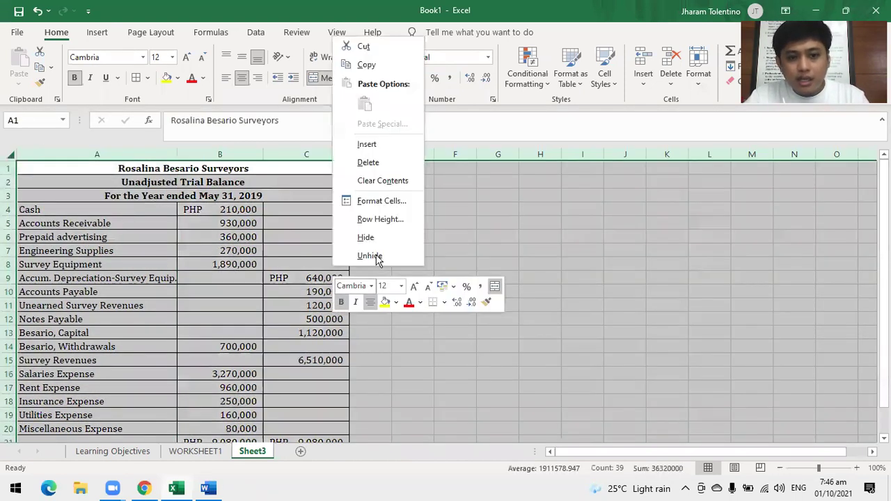
click(148, 78)
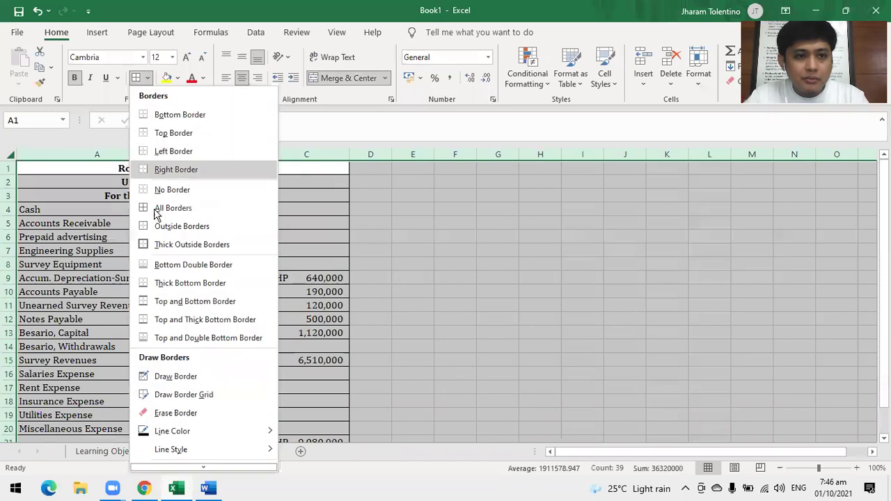
click(179, 191)
click(583, 277)
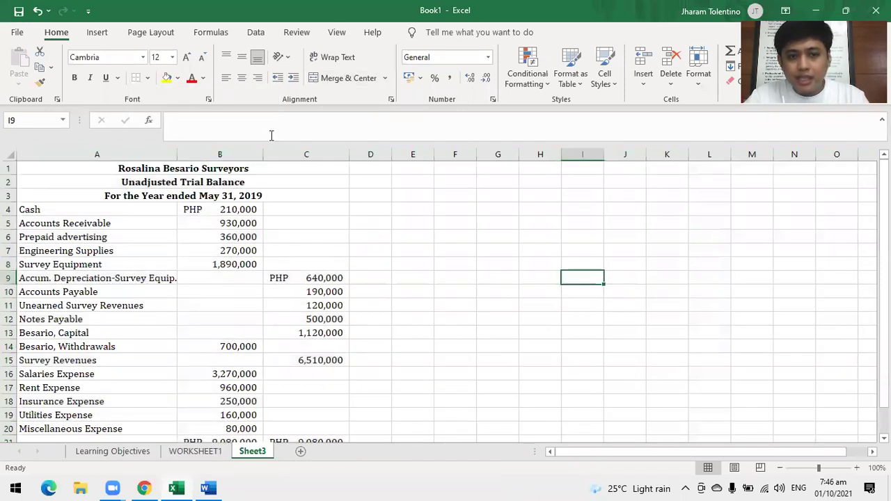
- Clear the company name, report title and period lines, then delete rows 1–3
drag(227, 172, 233, 197)
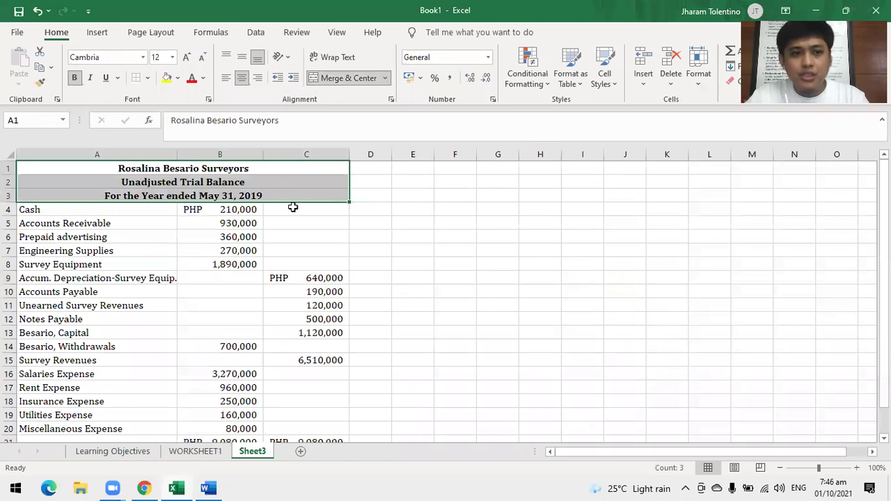
drag(10, 168, 10, 195)
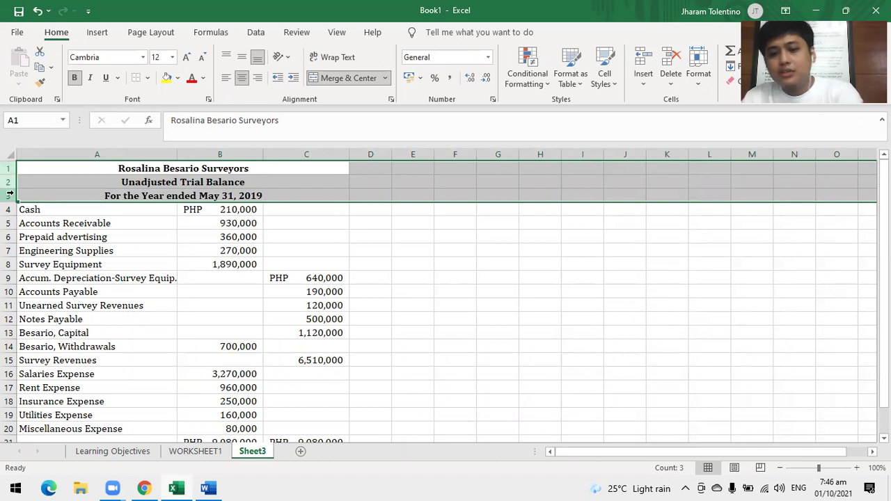
text(*)
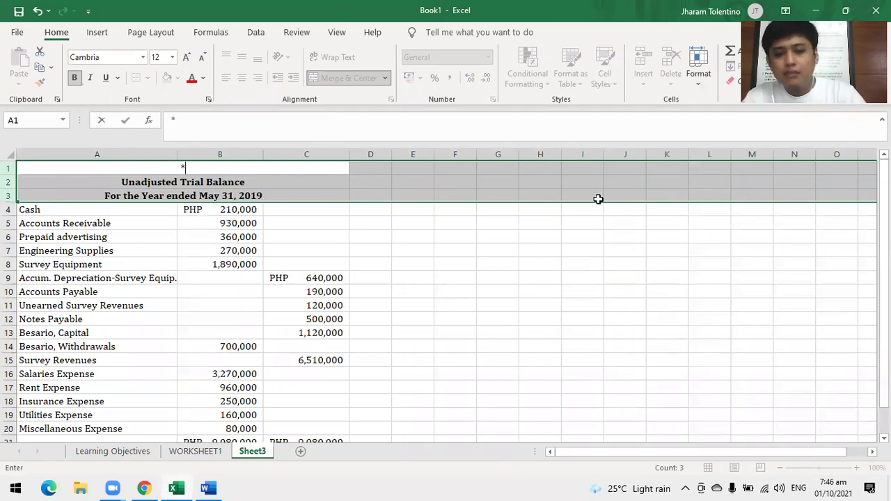
click(573, 245)
drag(63, 170, 76, 193)
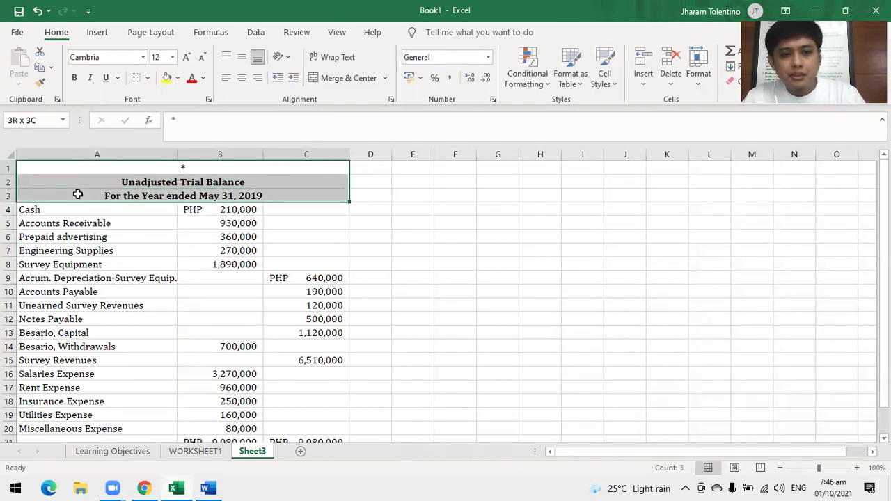
key(alt+h)
key(m)
key(c)
key(Delete)
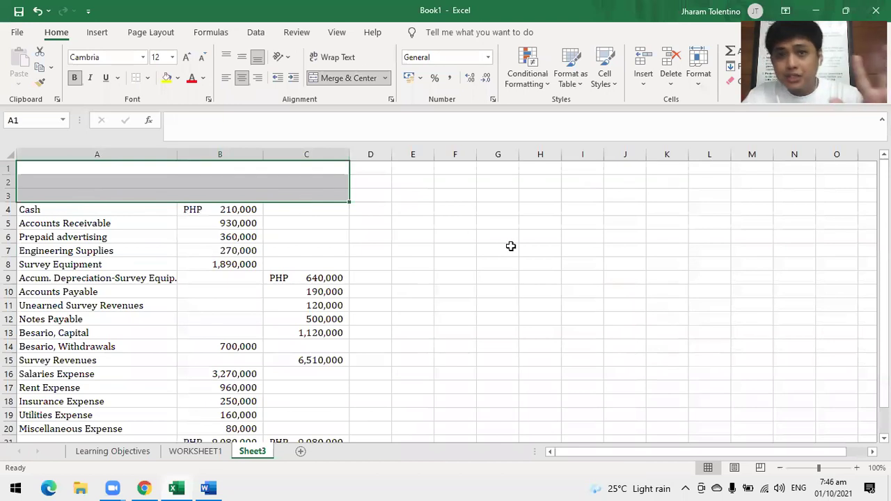
click(394, 206)
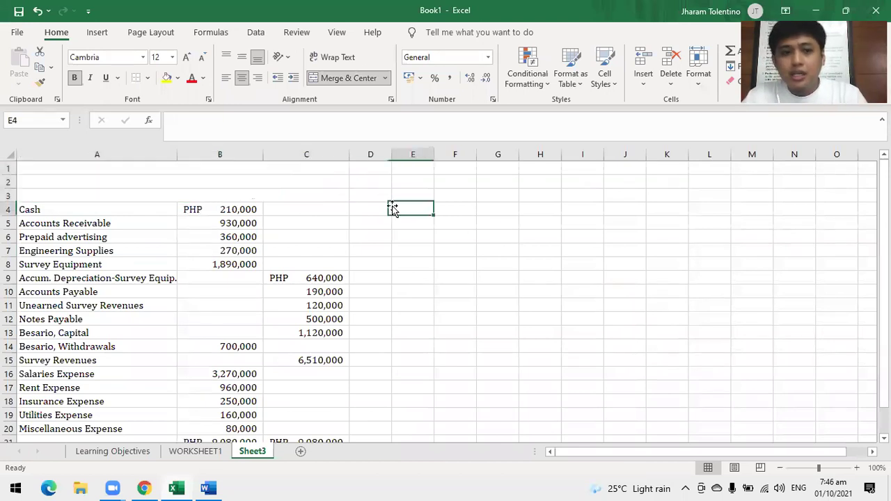
drag(5, 168, 7, 190)
right_click(8, 190)
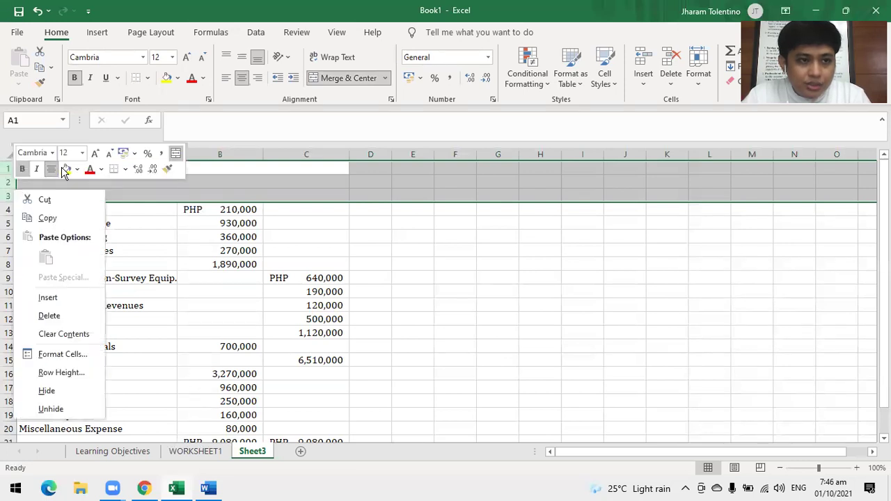
click(49, 316)
- Insert two blank rows above Cash at the top of the trial balance
click(8, 168)
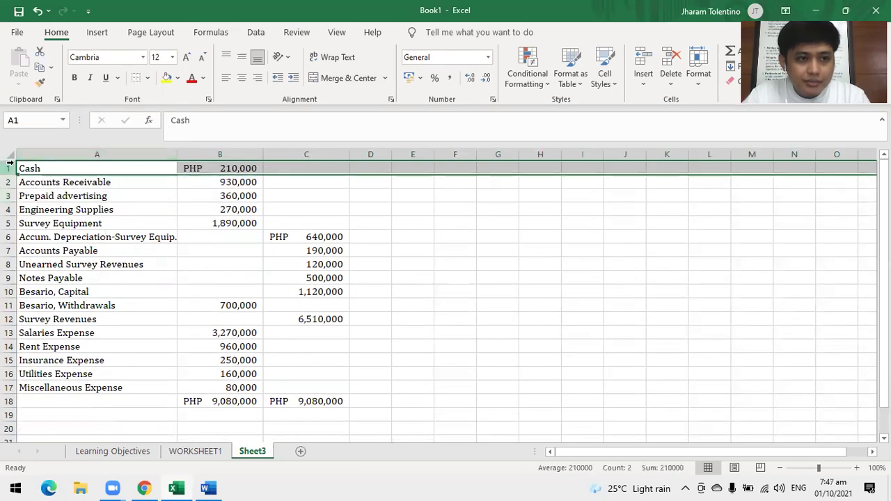
right_click(8, 169)
click(54, 277)
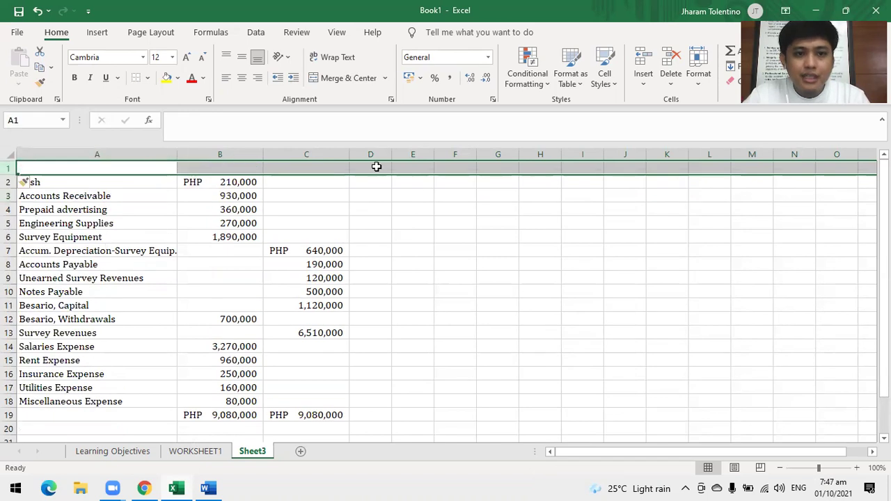
click(376, 167)
drag(252, 174, 308, 168)
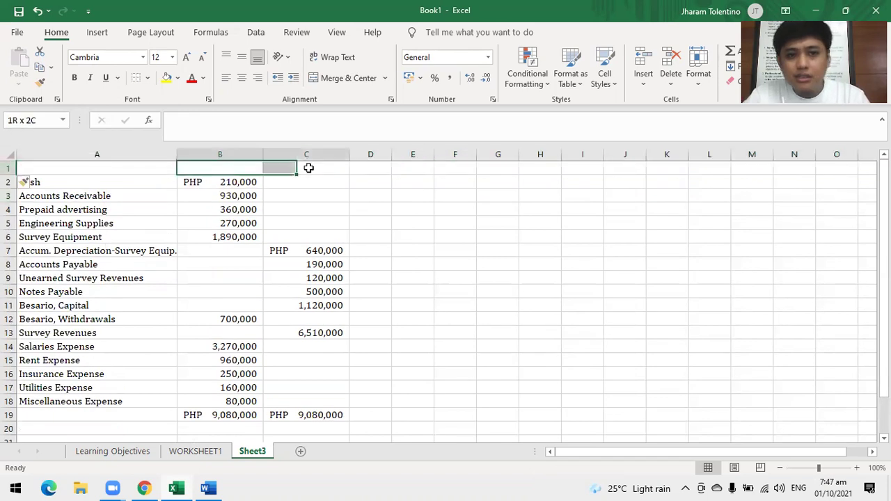
click(8, 168)
right_click(9, 168)
click(47, 276)
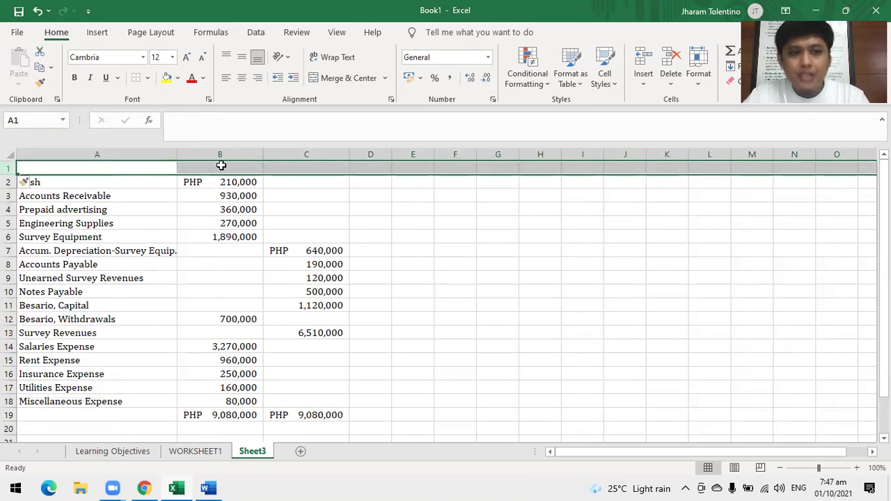
- Merge and centre B1:C1 as 'Unadjusted Trial Balance', with 'Dr' in B2 and 'Cr' in C2
drag(233, 174, 332, 165)
click(318, 80)
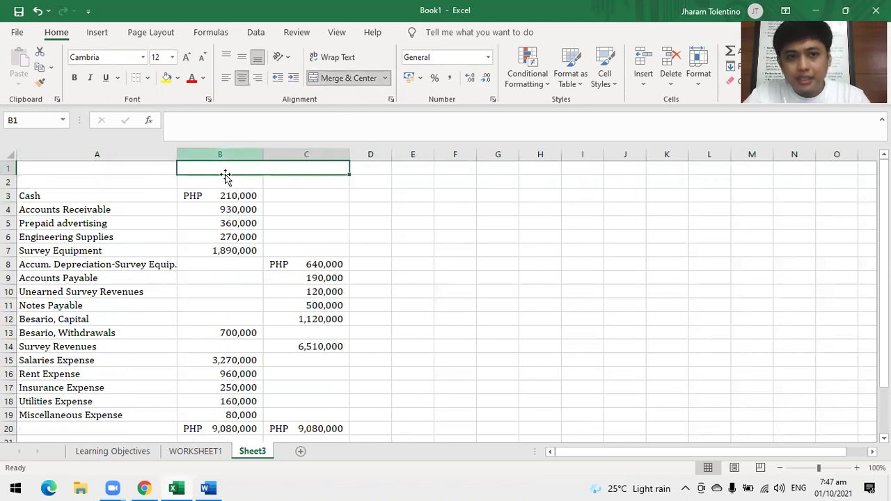
text(Unadjusted)
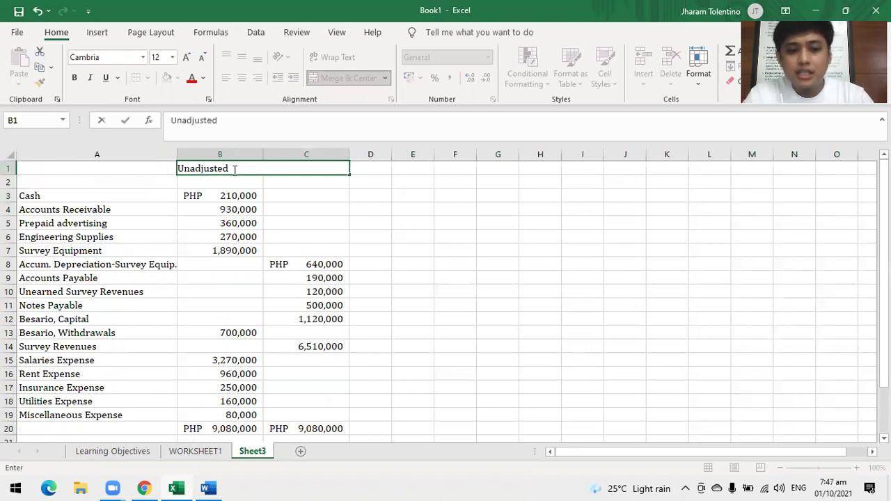
text( Trial)
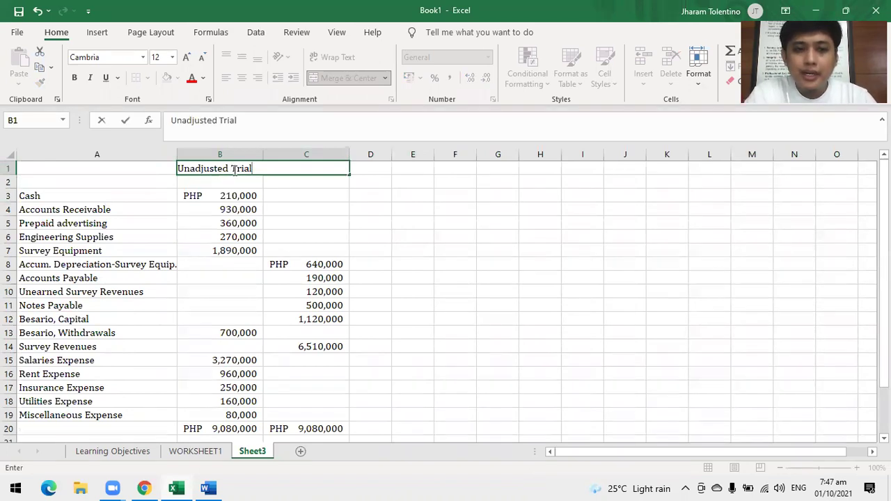
text( Balance)
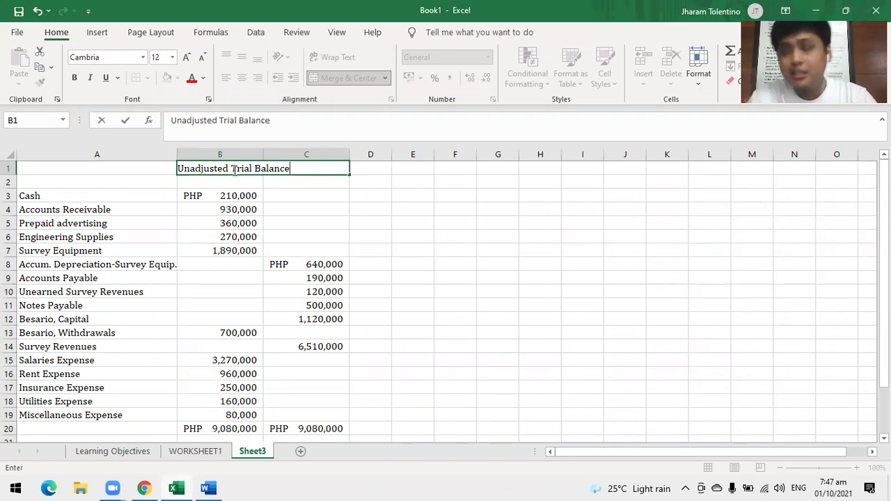
key(Return)
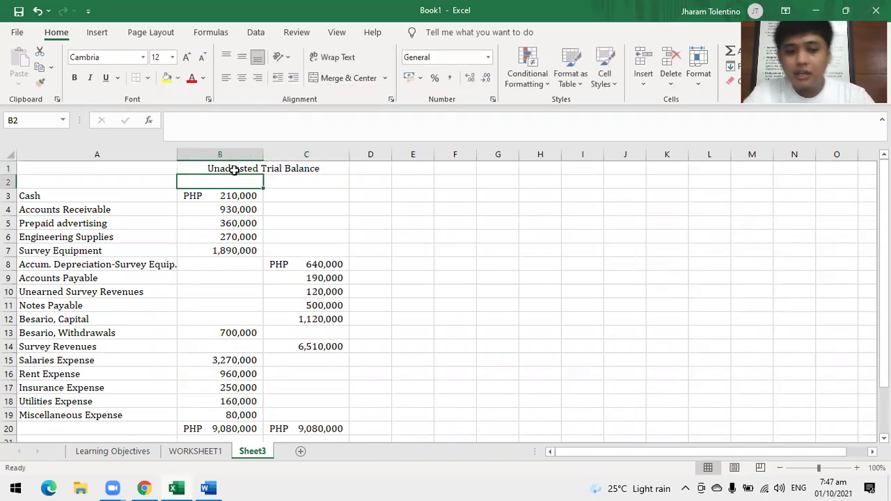
text(Dr)
key(Tab)
text(C)
key(Return)
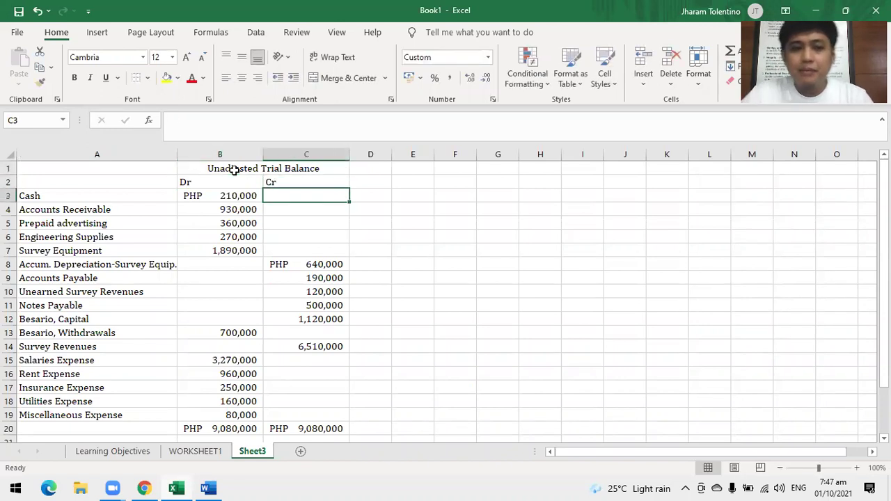
- Add a bottom border under the Miscellaneous Expense amounts in B19:C19
drag(227, 415, 293, 412)
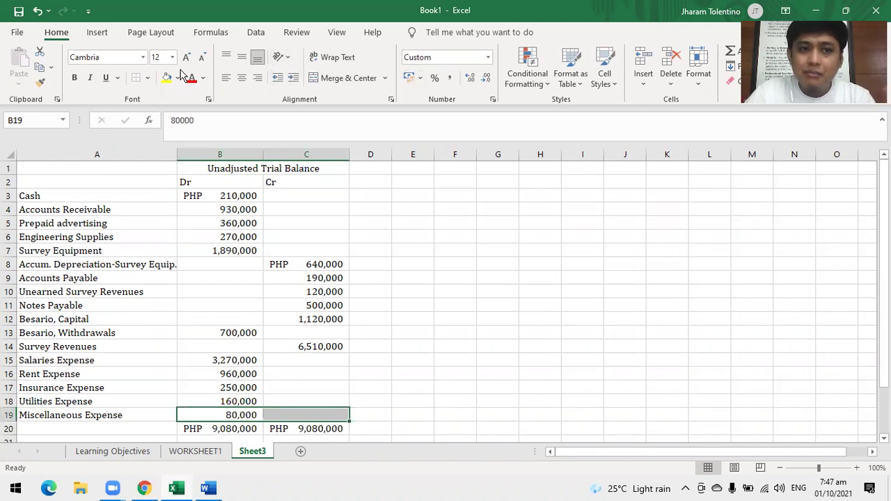
click(420, 78)
click(465, 322)
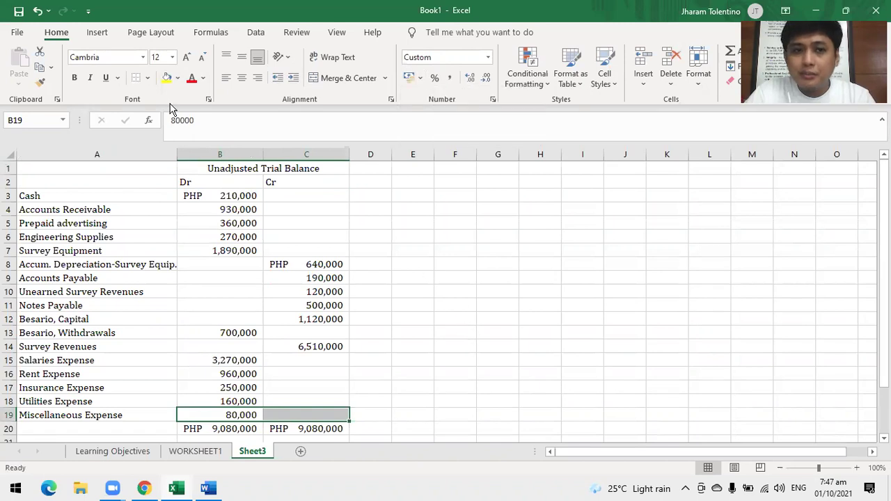
click(147, 77)
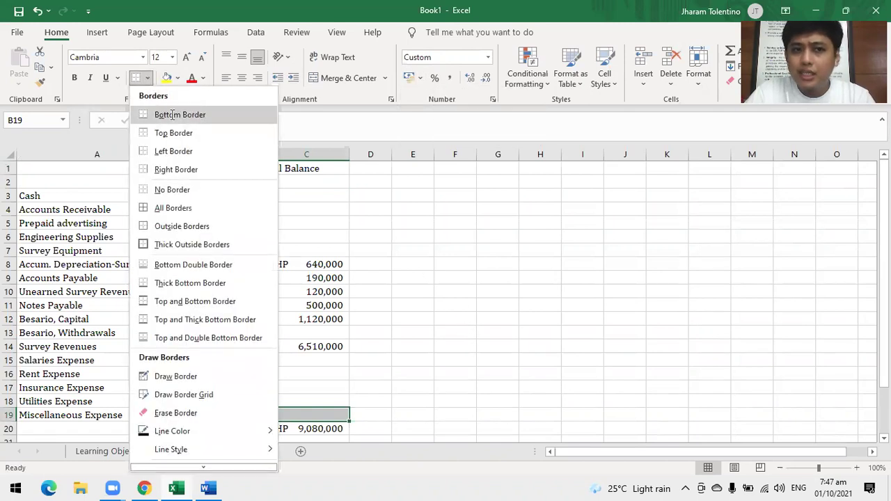
click(173, 115)
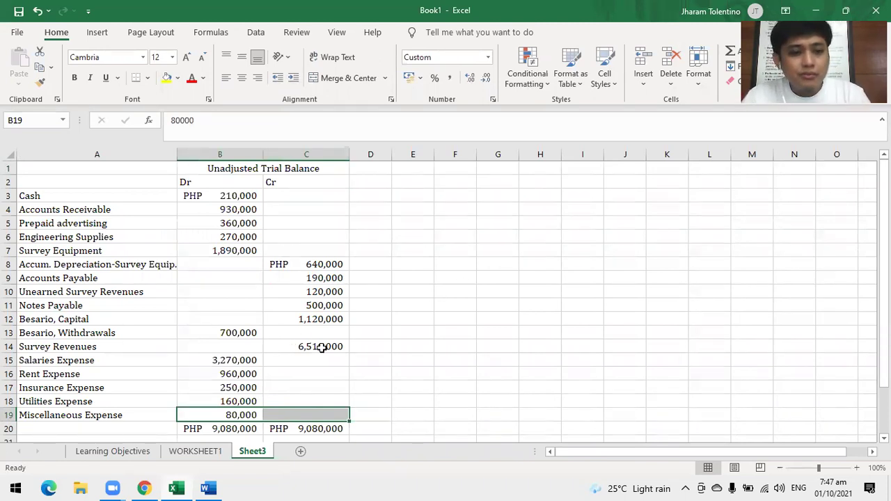
click(410, 371)
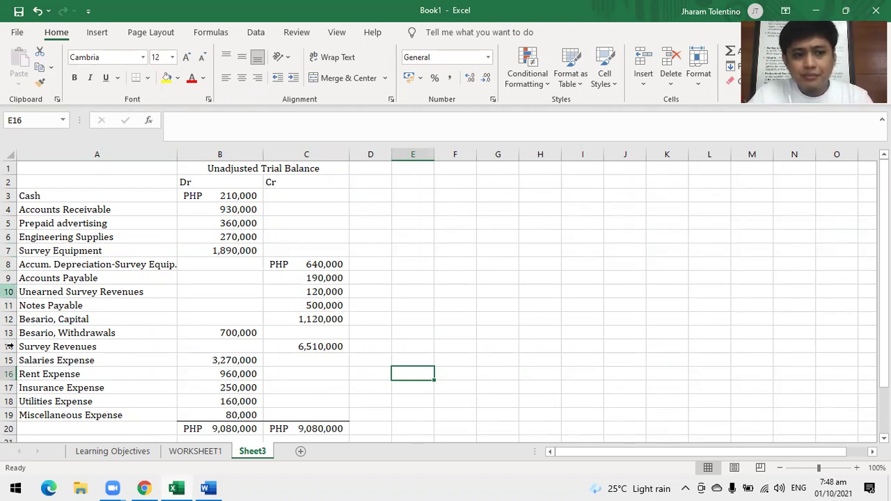
- Insert a blank row 11 above Notes Payable, leaving A11 empty after clearing a trial Salaries Payable label
mouse_move(9, 291)
mouse_down()
mouse_move(9, 319)
mouse_move(9, 293)
mouse_up()
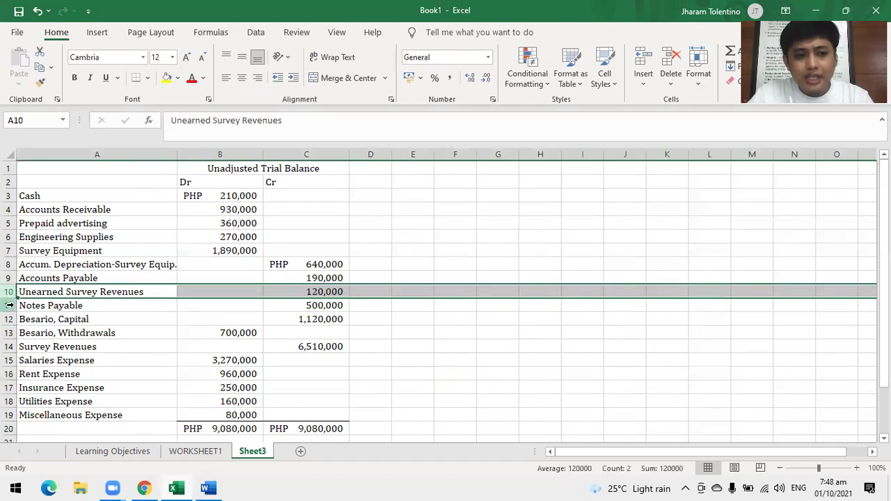
click(9, 305)
right_click(9, 305)
click(43, 183)
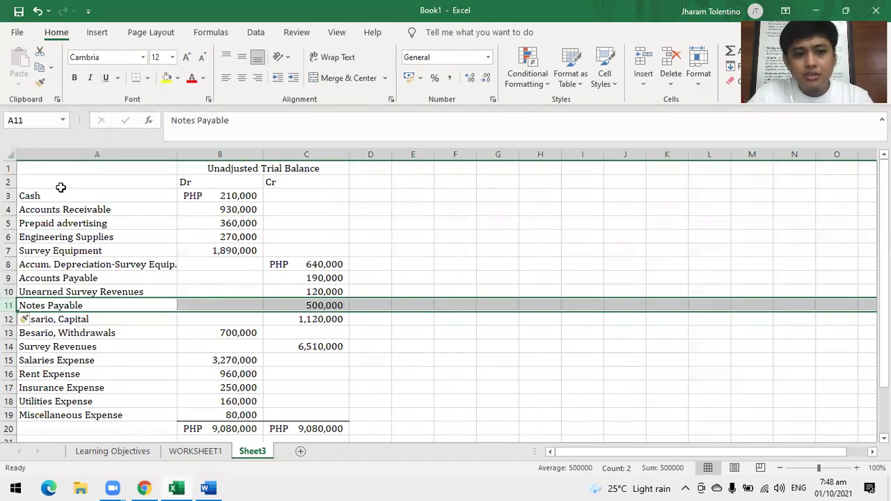
click(116, 305)
text(Salaries Expense)
key(shift+Right)
key(shift+Right)
key(shift+Right)
key(shift+Right)
key(shift+Right)
key(shift+Right)
key(shift+Right)
key(shift+Right)
key(shift+Right)
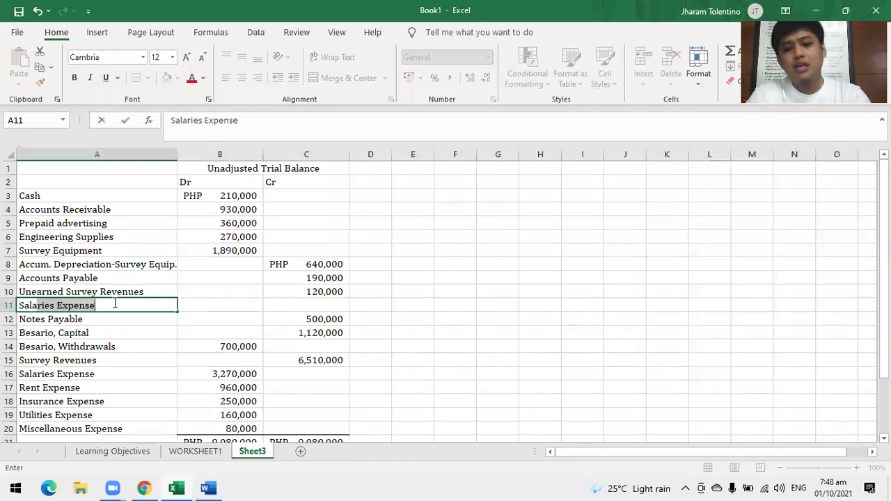
text(Payable)
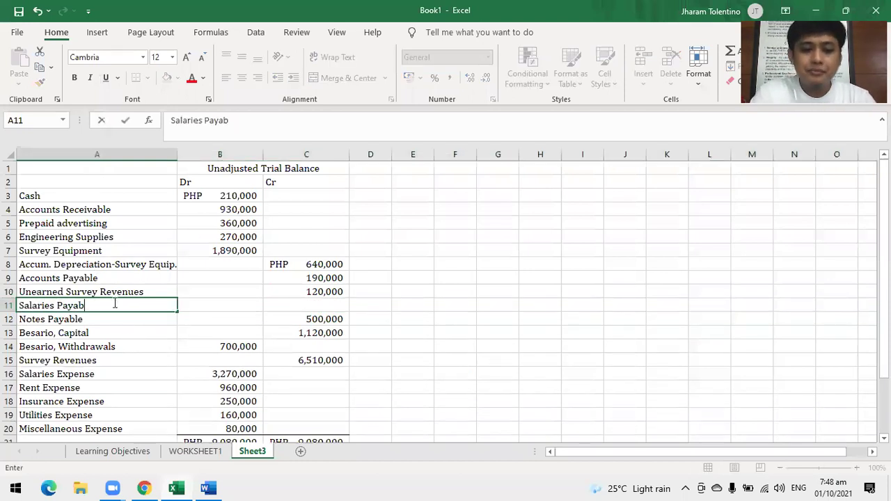
key(Tab)
key(Tab)
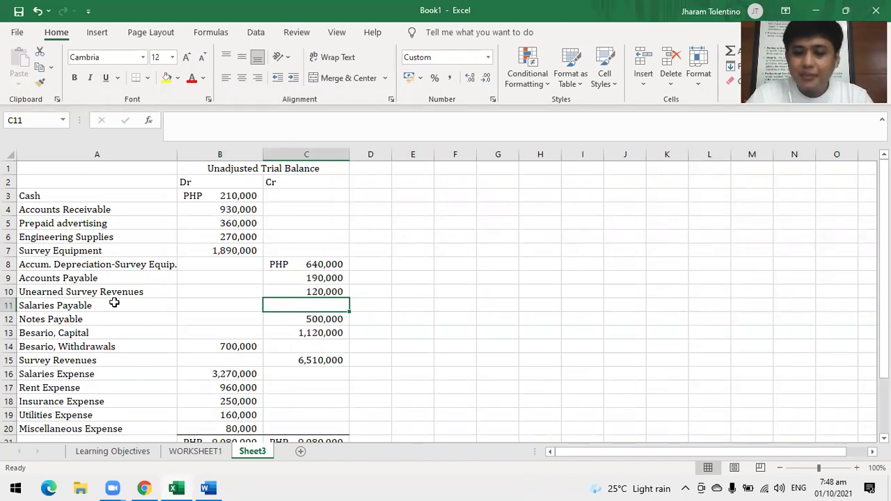
click(114, 302)
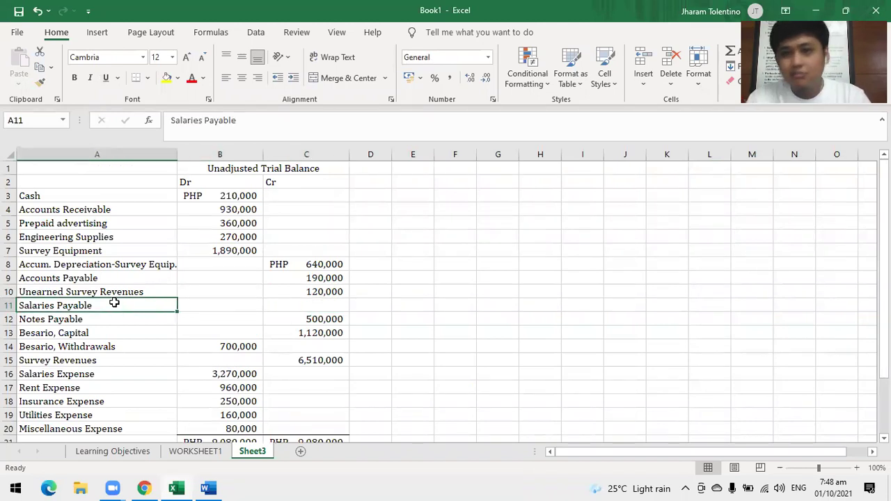
key(Delete)
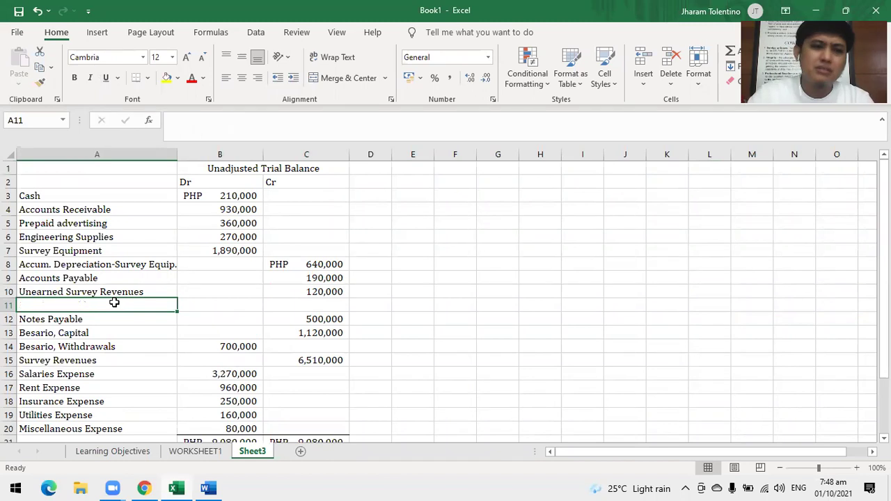
- Check the Prepare Financial Worksheet and Post Adjusting Entries objectives on the Learning Objectives sheet
click(218, 454)
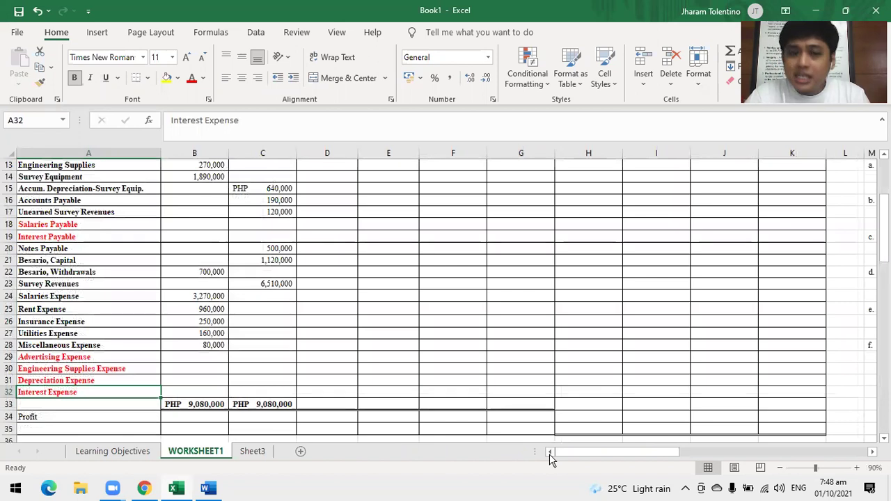
scroll(392, 307, up, 4)
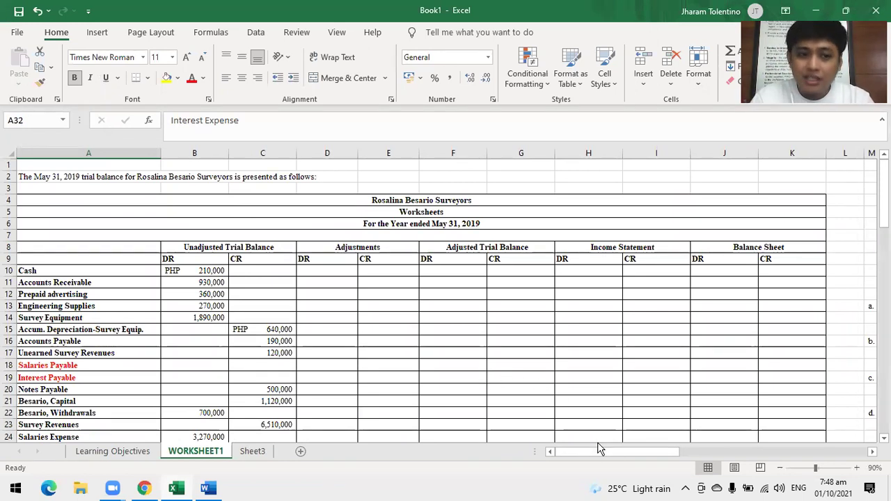
click(114, 452)
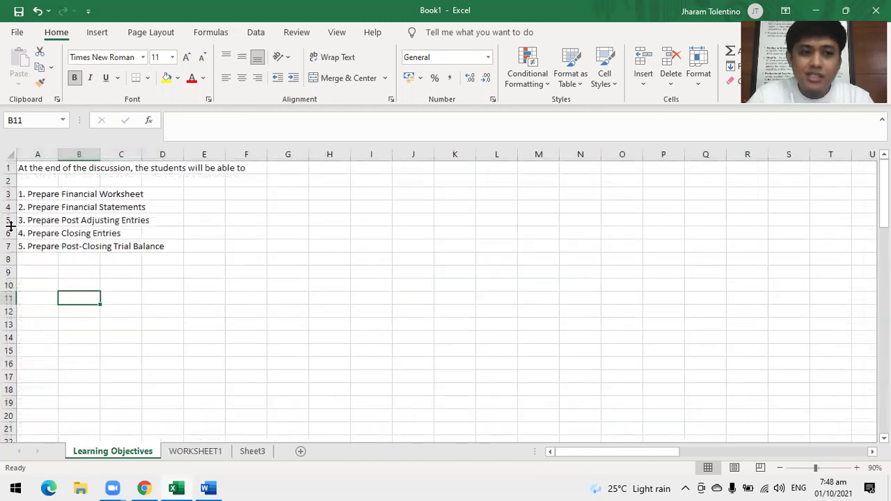
click(35, 194)
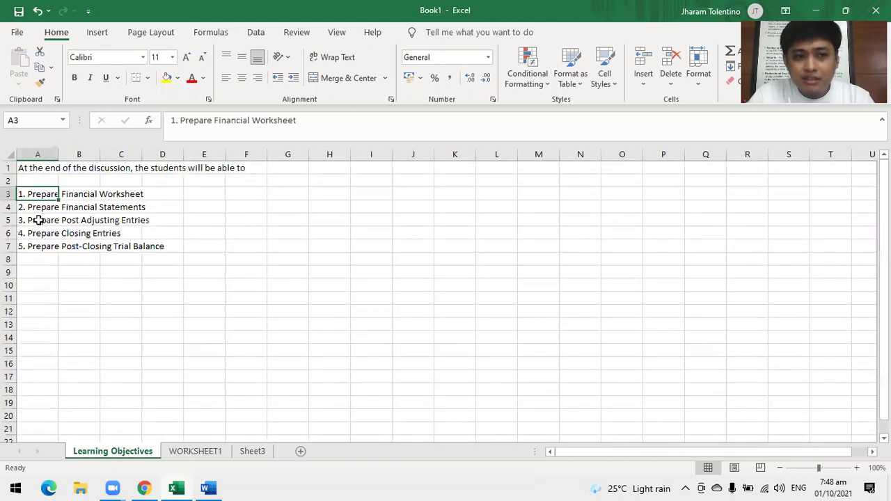
click(36, 222)
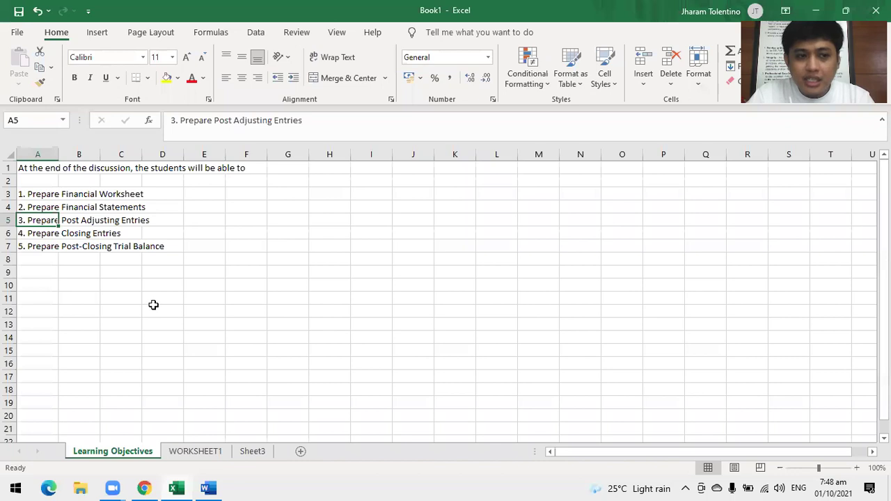
click(200, 453)
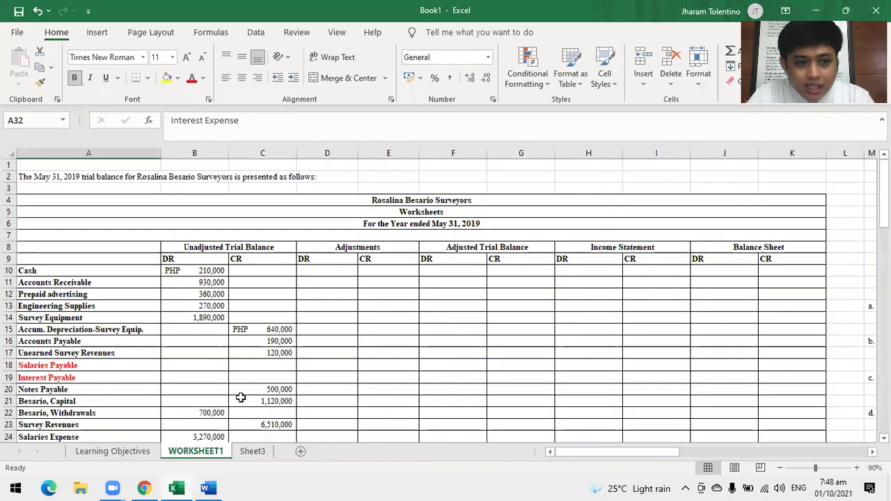
- On WORKSHEET1, go over the financial statements, closing entries and post-closing trial balance requirements
scroll(237, 407, down, 5)
scroll(62, 404, down, 4)
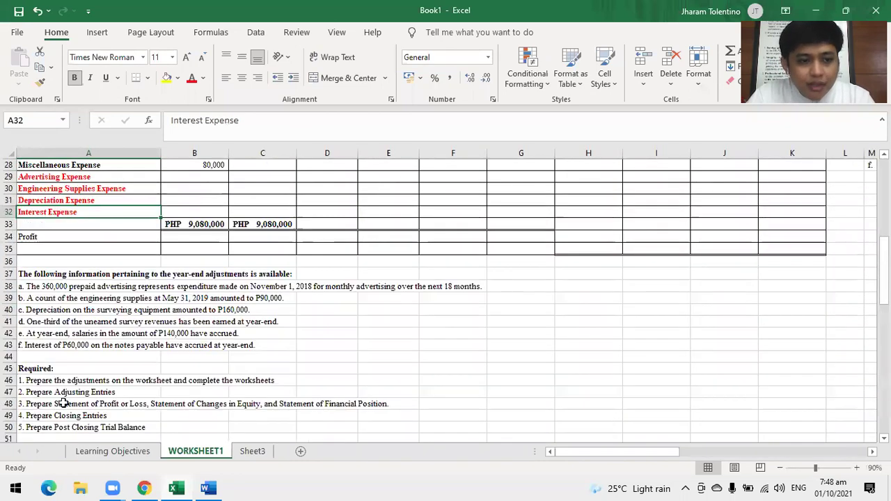
click(62, 404)
click(97, 416)
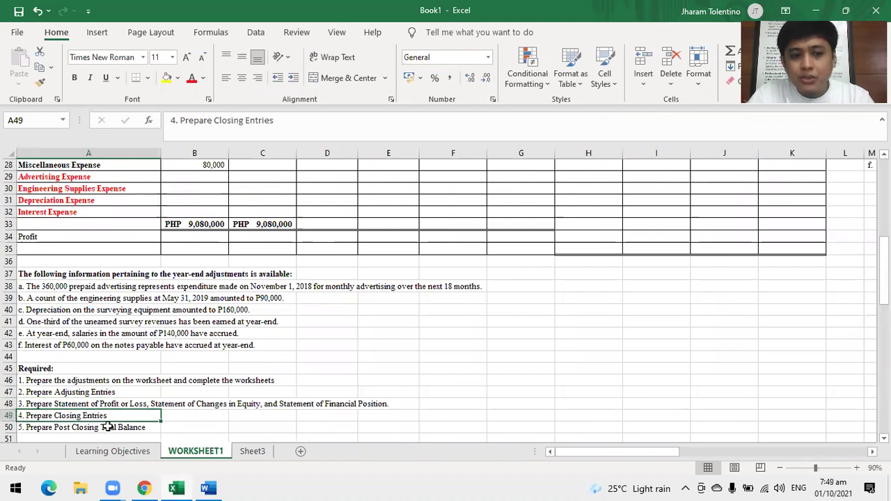
click(110, 426)
click(111, 417)
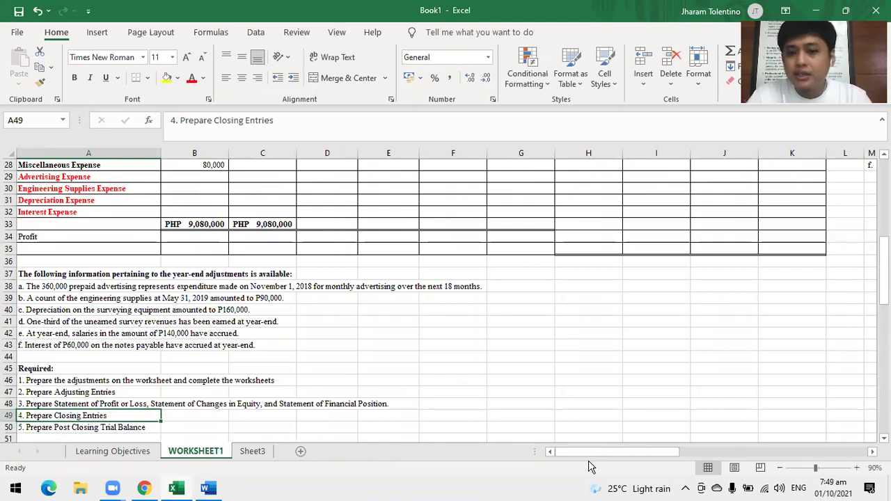
drag(599, 454, 507, 316)
scroll(507, 316, up, 4)
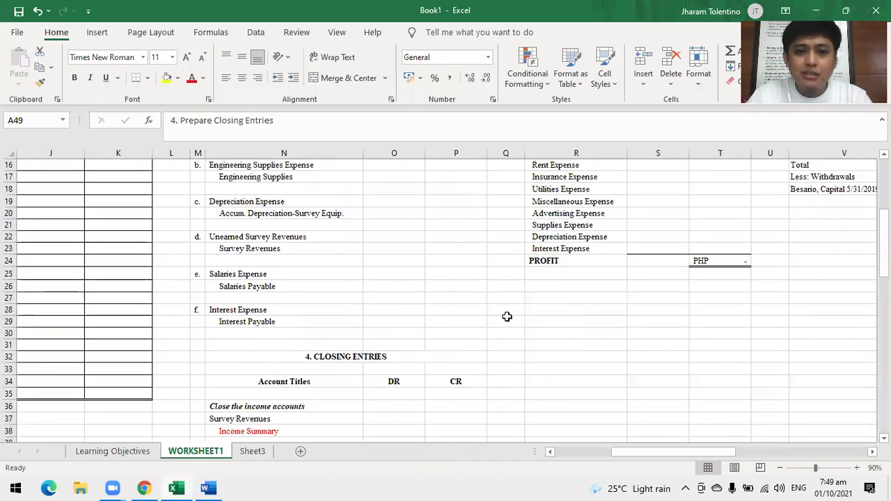
scroll(503, 315, up, 3)
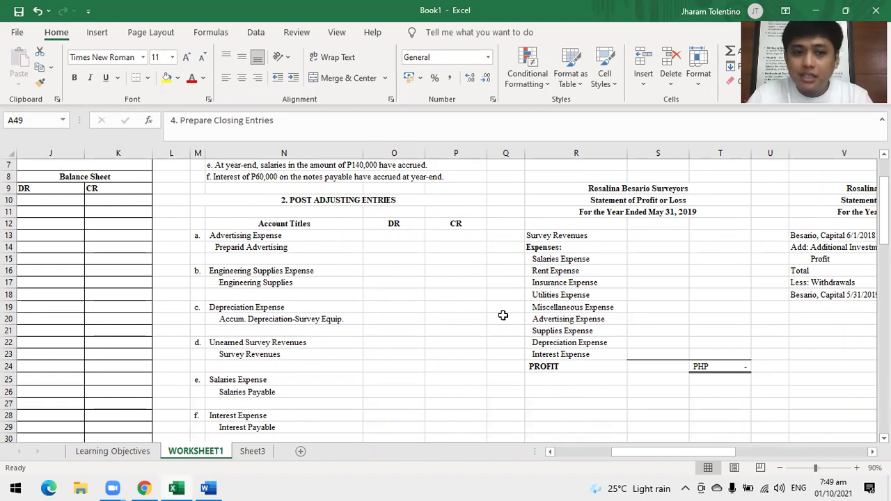
scroll(452, 338, up, 2)
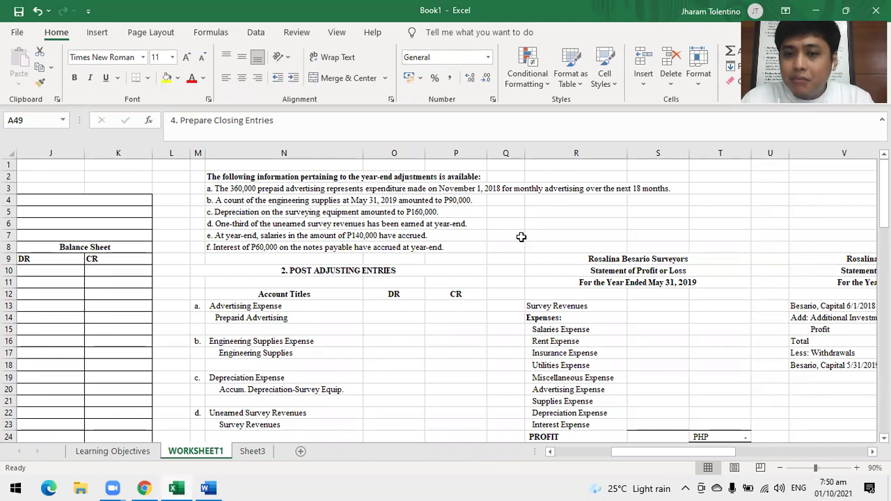
drag(692, 452, 624, 456)
click(200, 296)
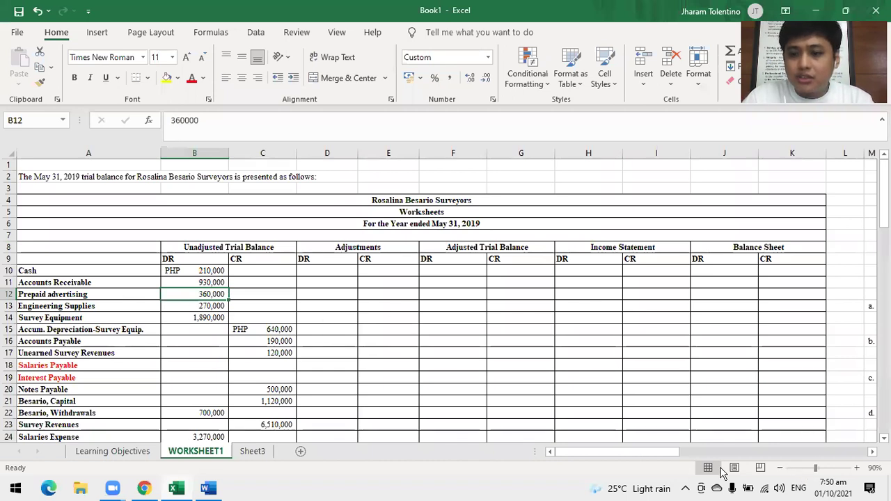
drag(659, 456, 714, 449)
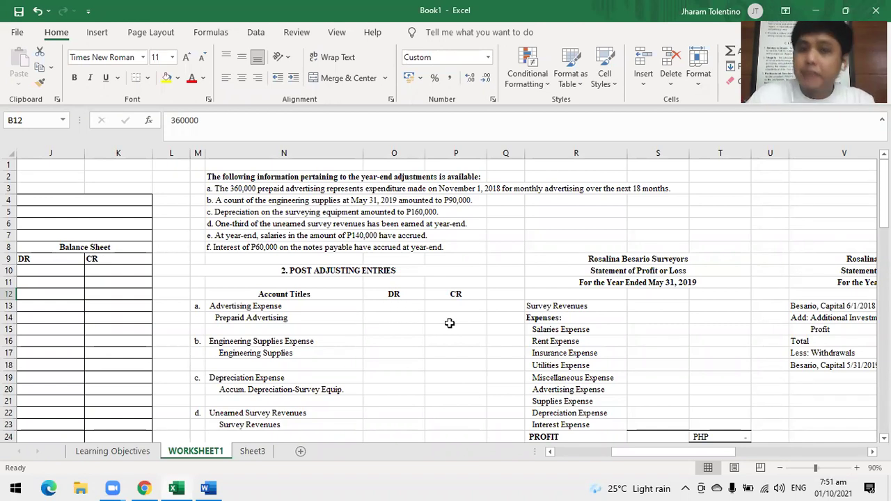
click(394, 307)
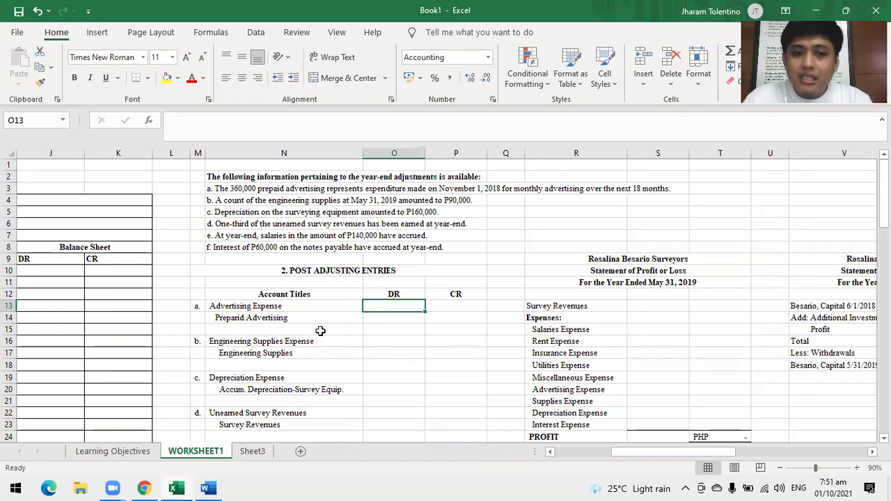
- Correct the misspelled Prepaid Advertising account title
click(234, 318)
click(209, 120)
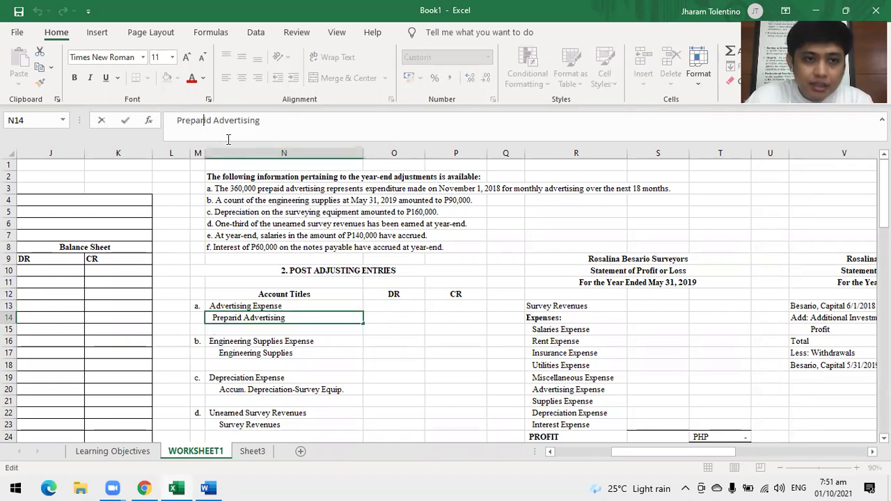
key(BackSpace)
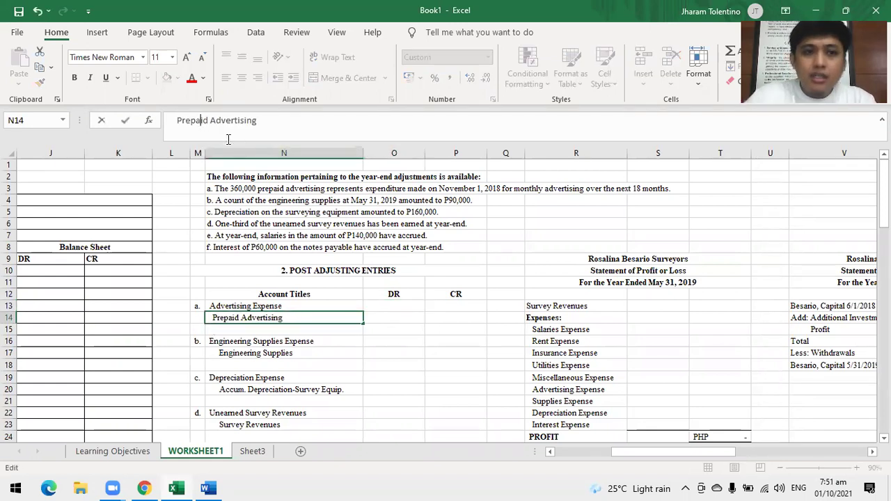
- Enter =360000/18*7 in O13 as the 140,000 Advertising Expense debit
click(401, 309)
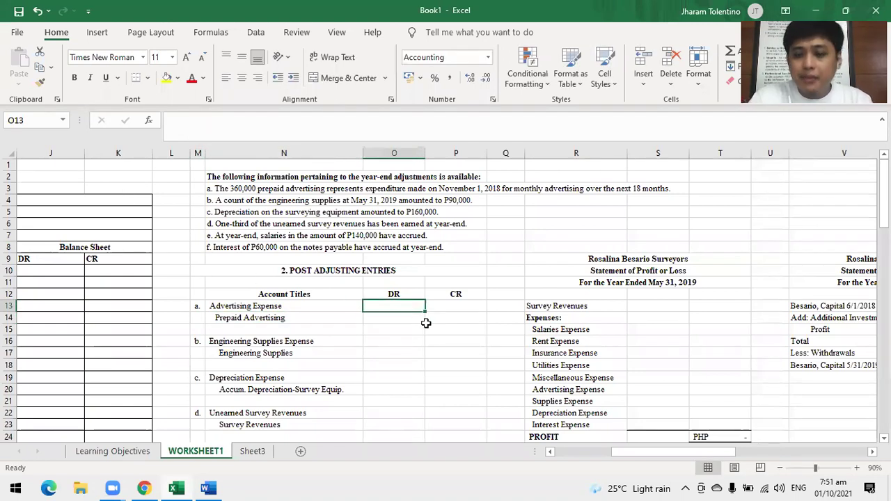
text(36)
key(BackSpace)
key(BackSpace)
text(=)
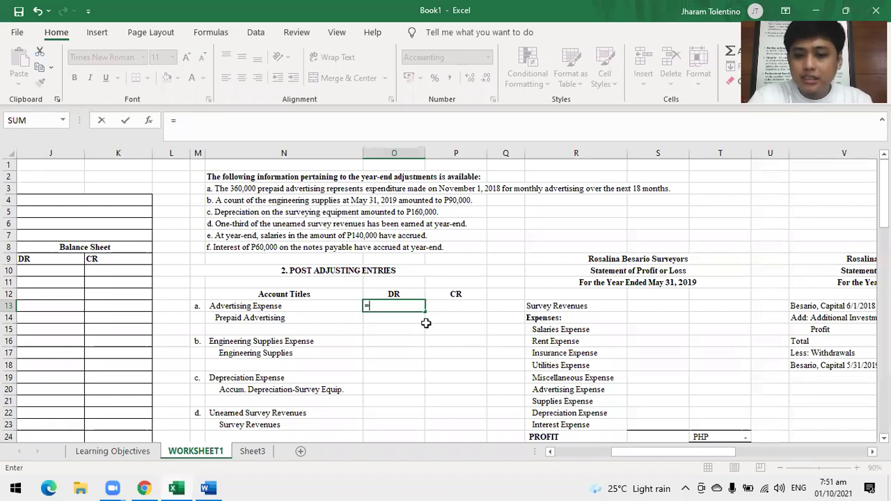
text(36000)
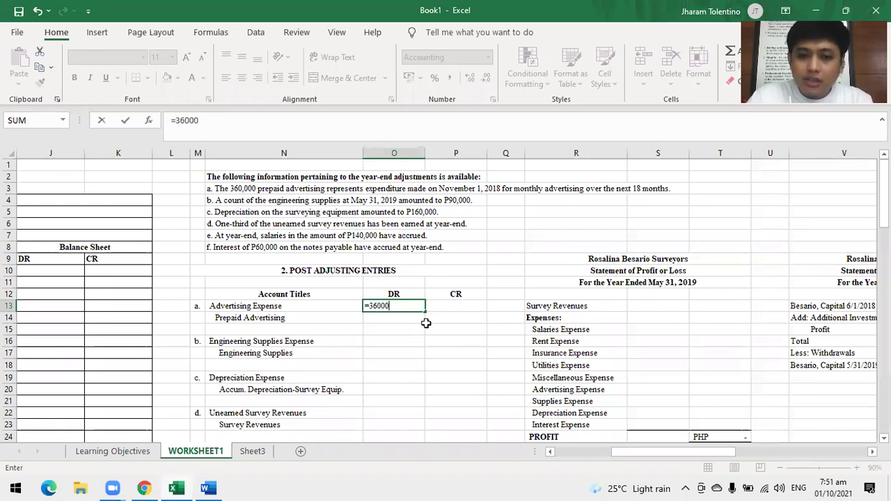
text(0/)
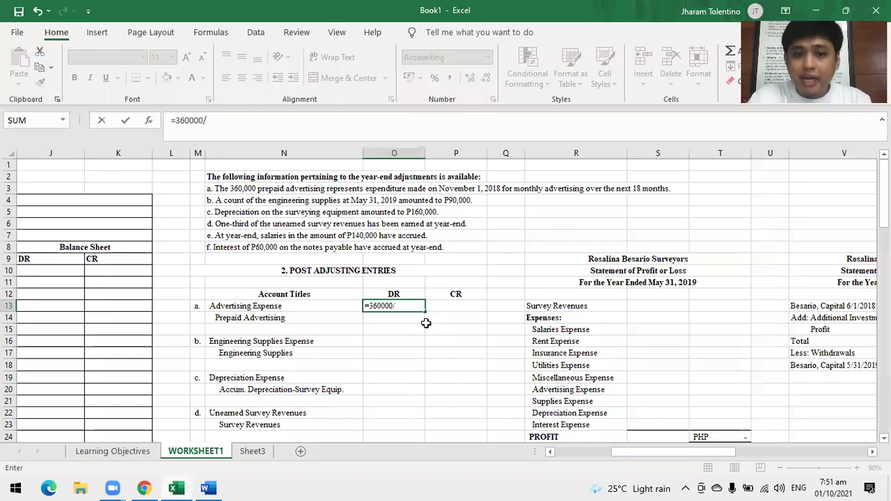
text(18)
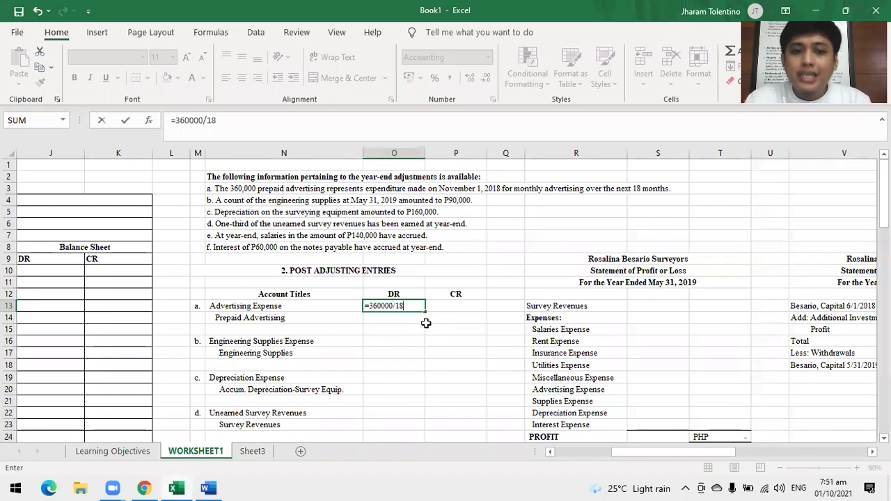
text(*)
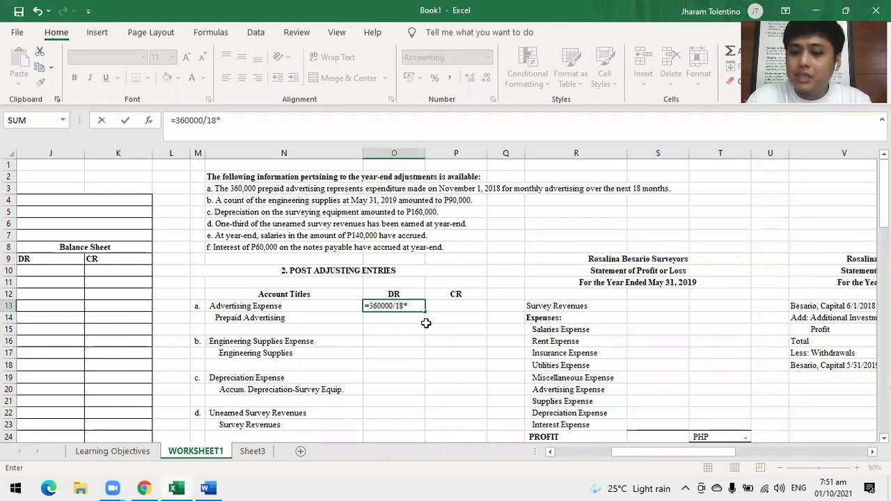
text(7)
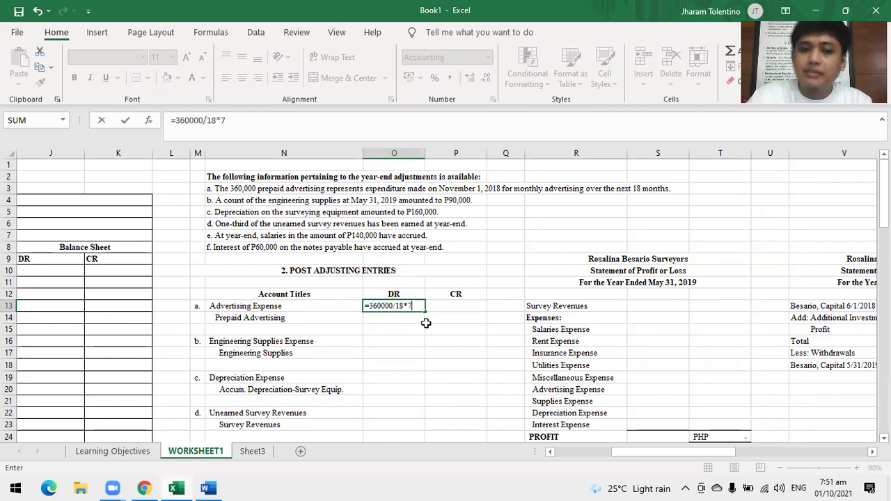
key(Return)
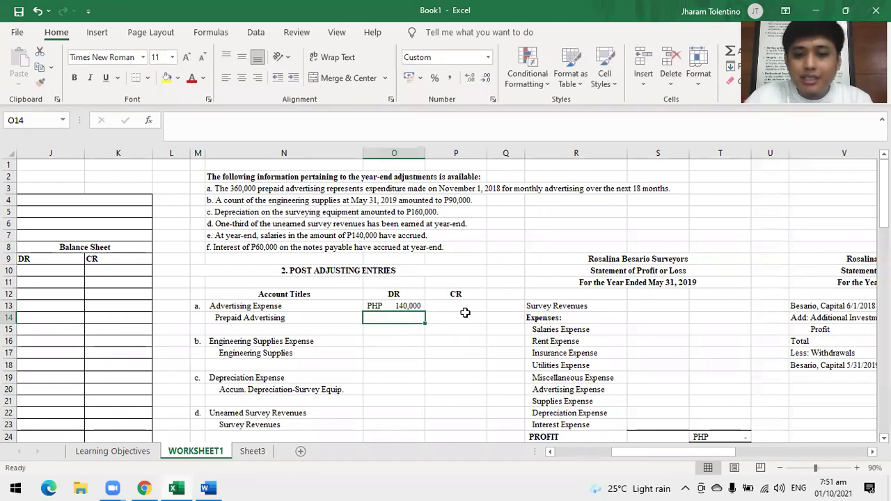
- Link the Prepaid Advertising credit in P14 to O13 for 140,000
click(456, 318)
text(=)
click(378, 305)
key(Return)
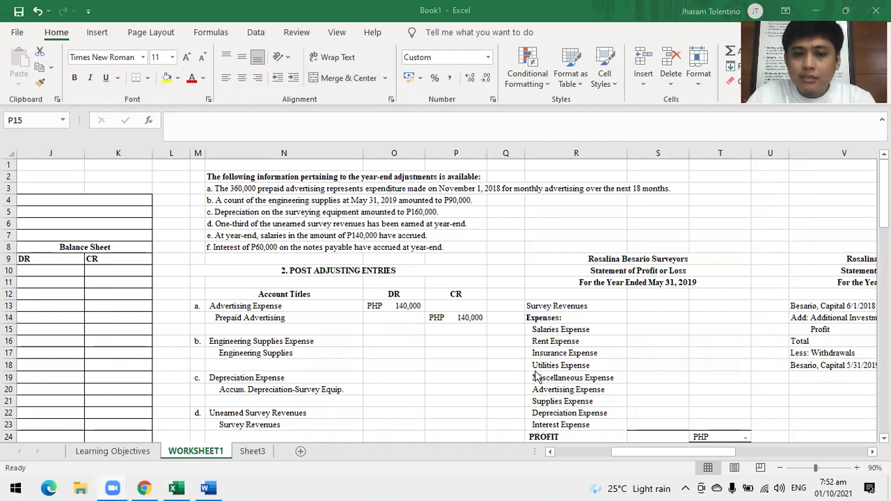
scroll(454, 346, down, 1)
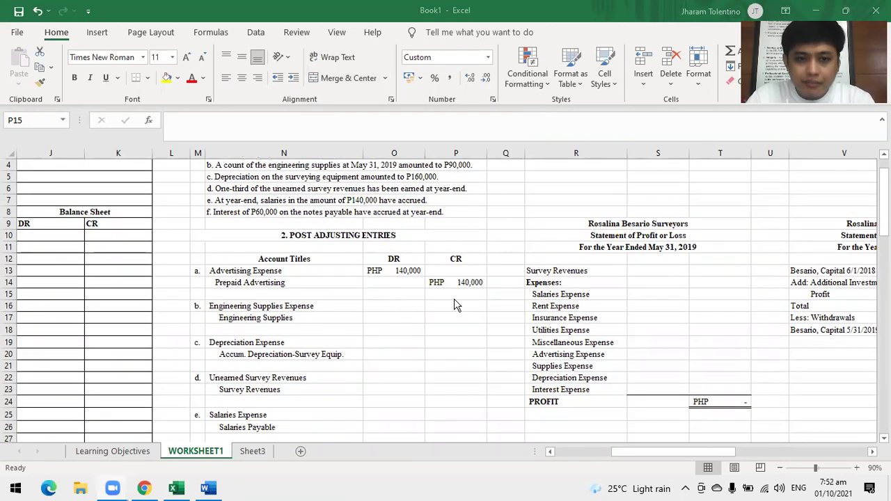
scroll(446, 313, up, 1)
click(431, 326)
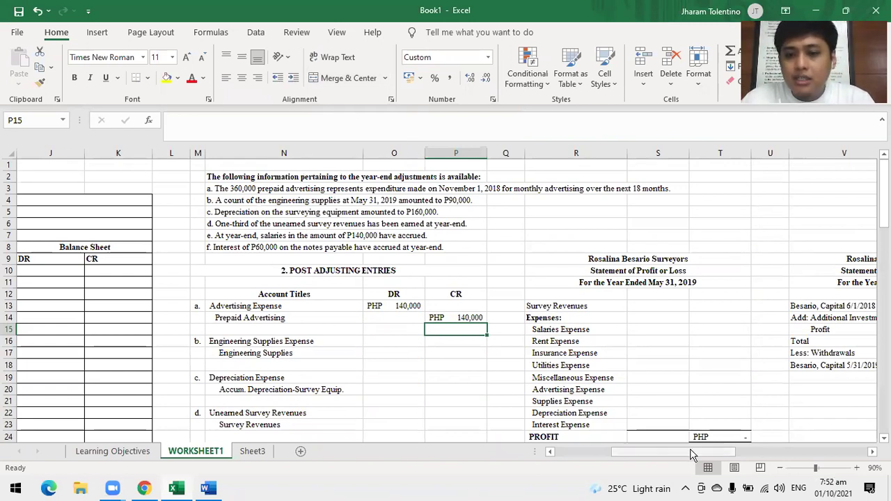
drag(691, 457, 589, 451)
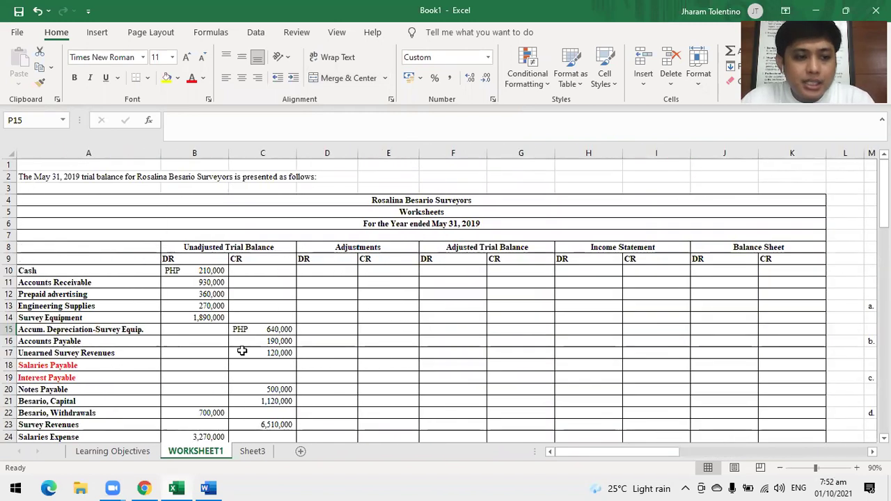
click(197, 305)
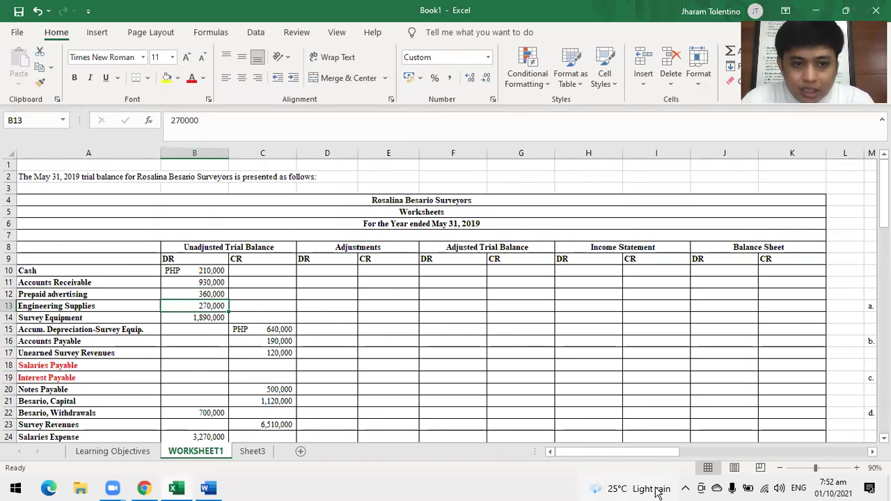
drag(639, 452, 681, 453)
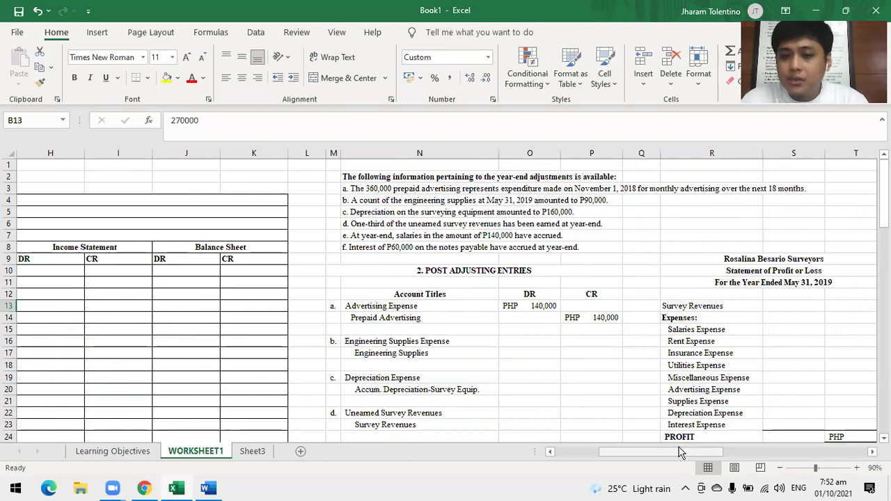
scroll(680, 453, right, 1)
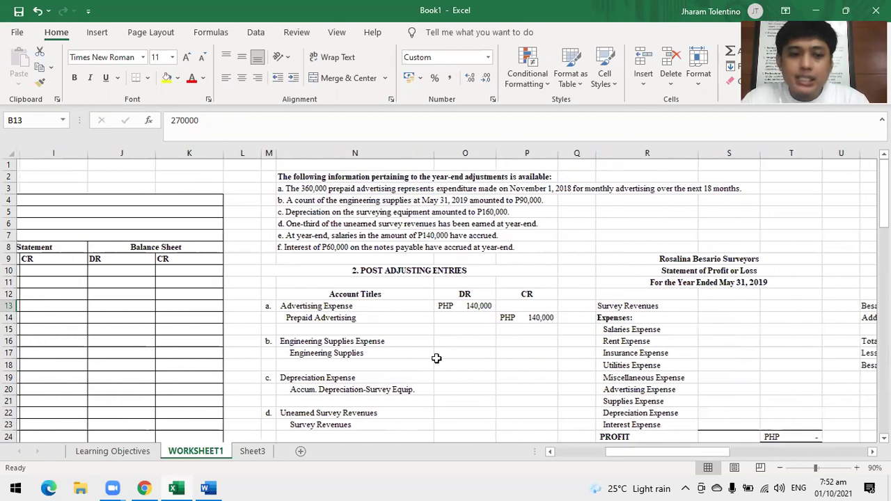
click(451, 339)
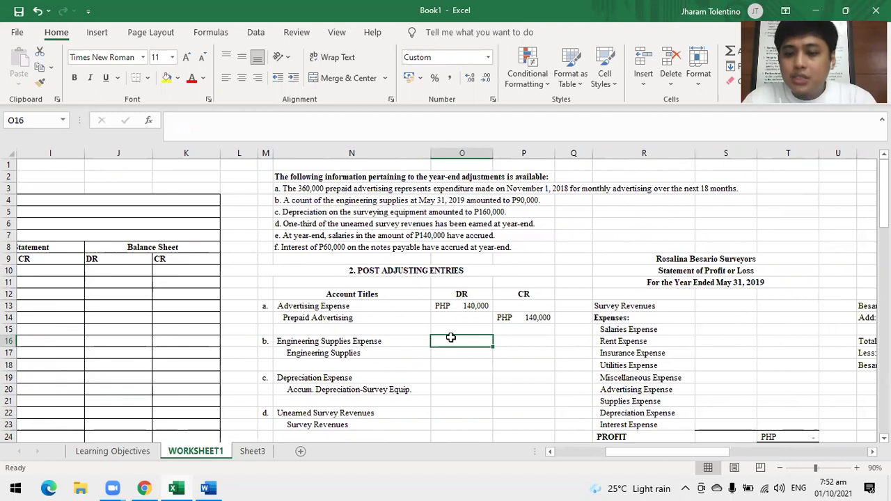
key(Right)
key(Down)
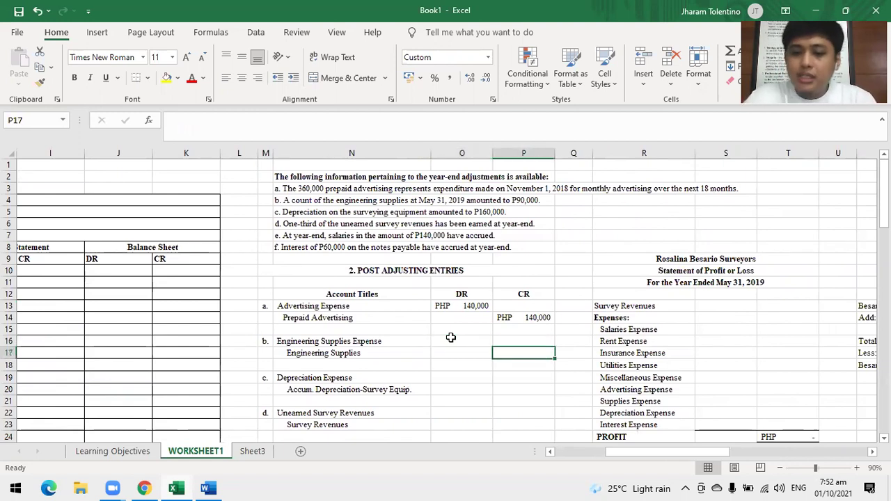
text(=270)
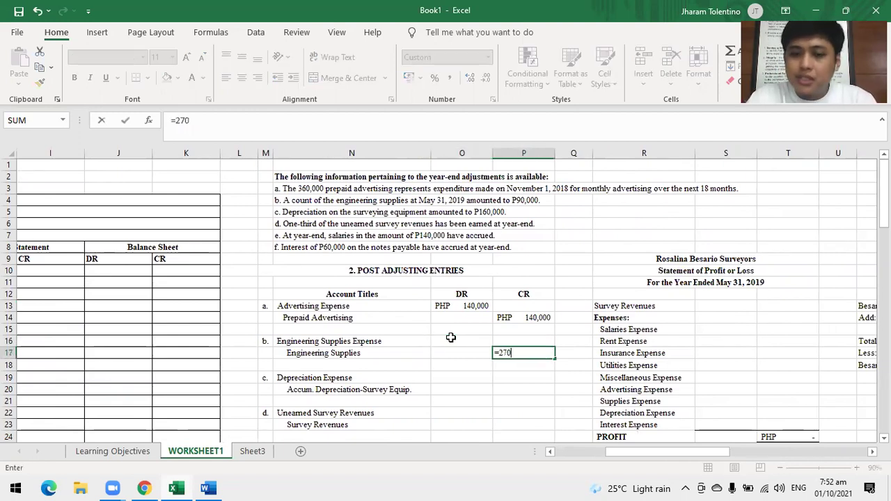
text(00)
text(9)
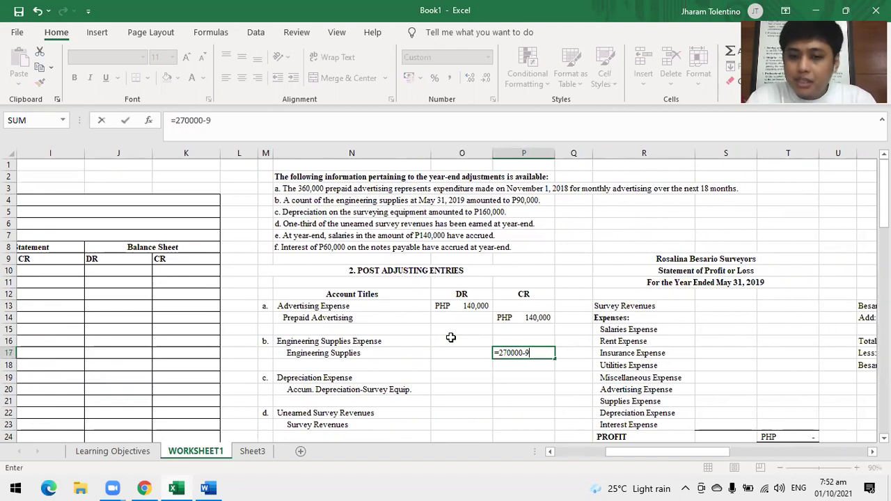
text(0000)
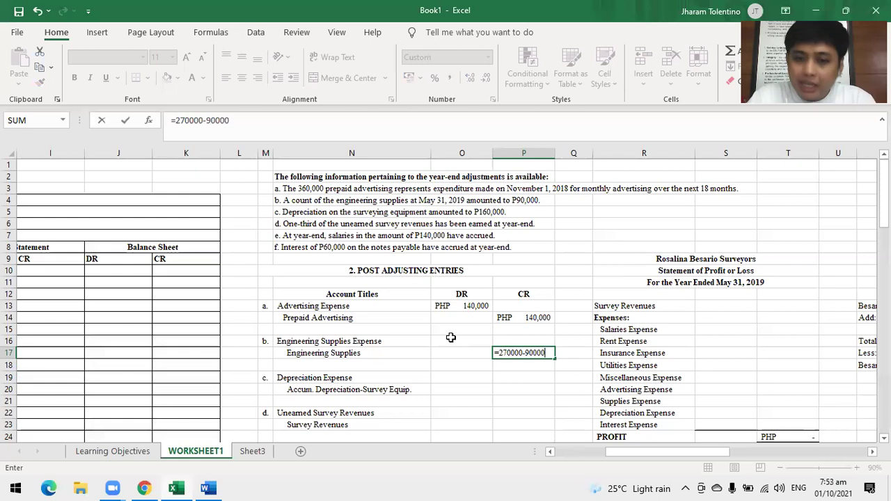
key(Return)
key(Up)
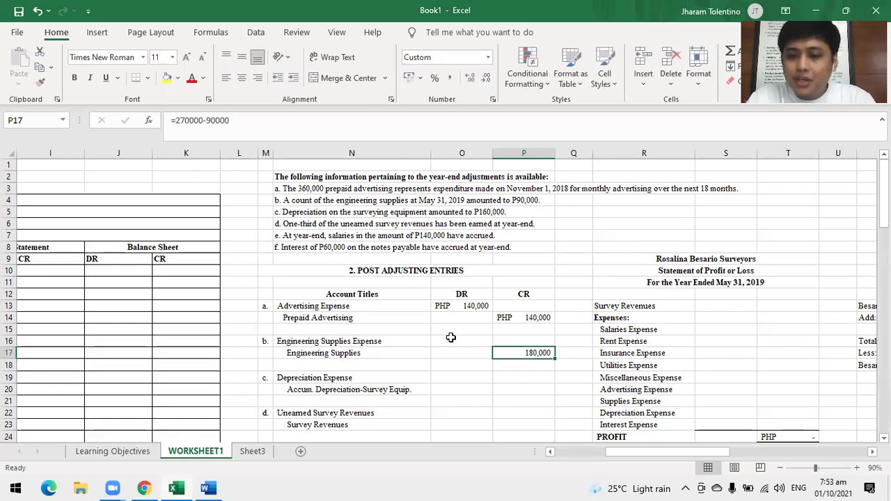
- Link the Engineering Supplies Expense debit in O16 to P17 for 180,000
click(451, 337)
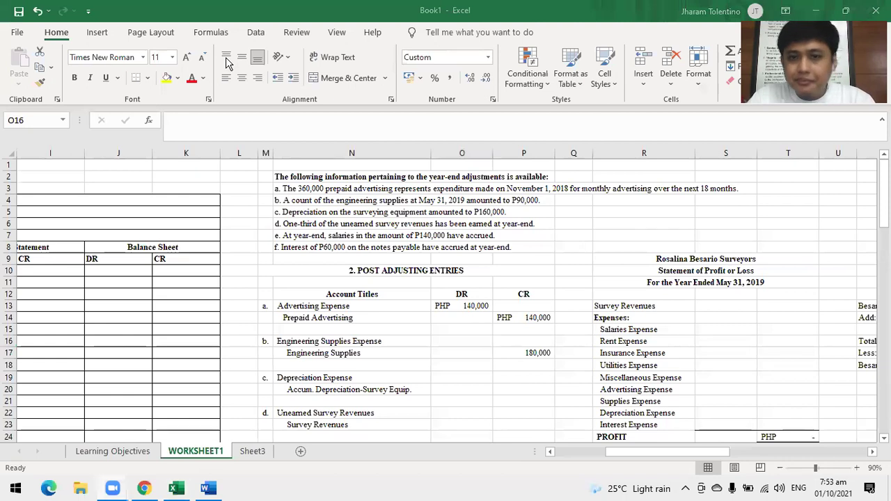
click(478, 344)
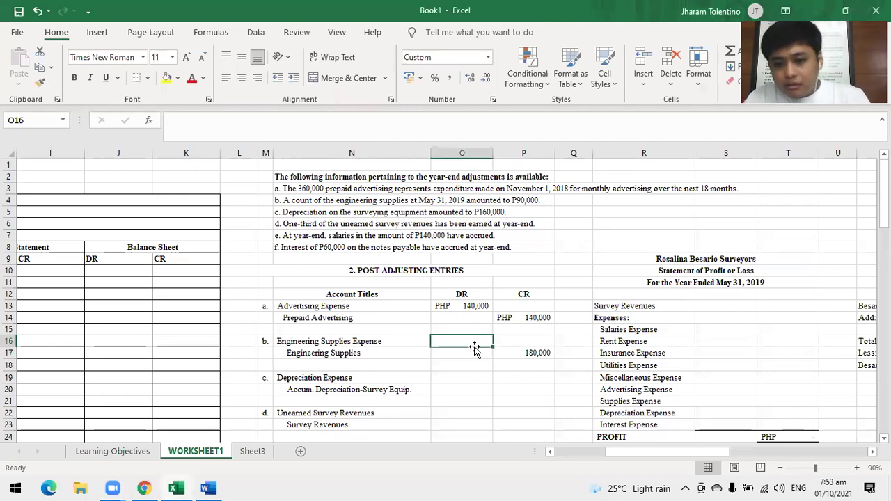
text(=)
click(535, 353)
key(Return)
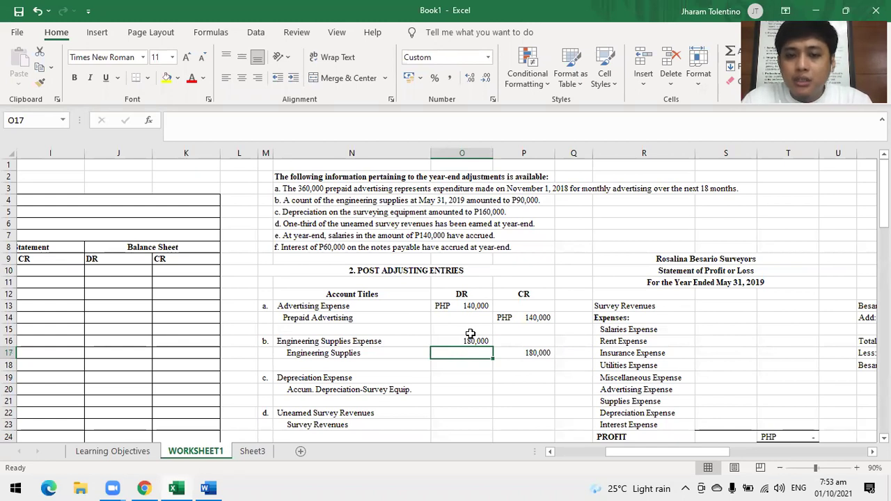
key(Down)
key(Down)
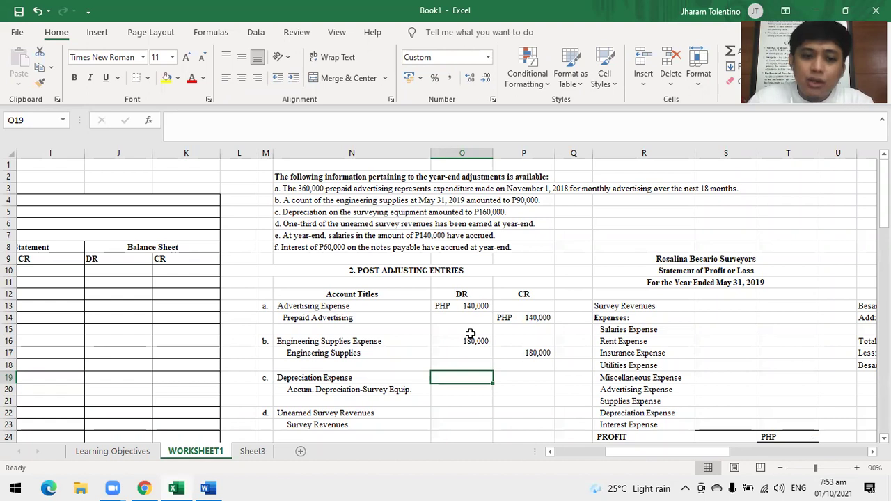
- Enter 160,000 as the Depreciation Expense debit and Accum. Depreciation credit, then zoom to 100%
text(1)
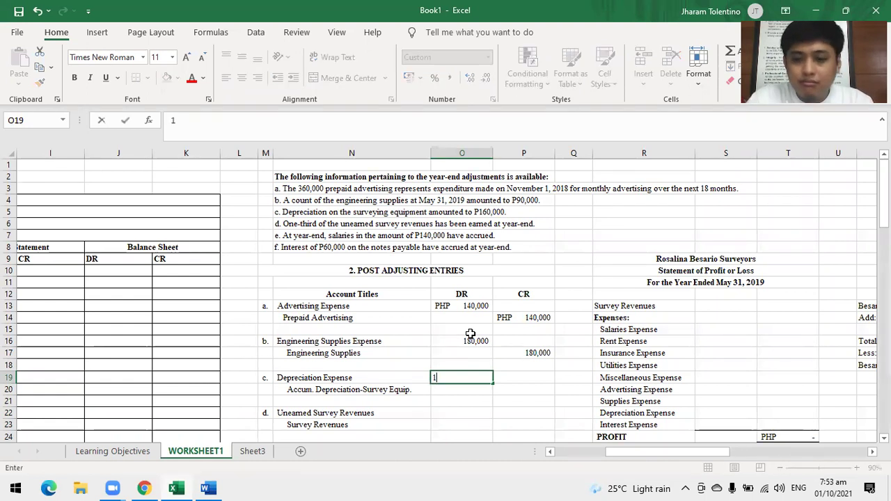
text(60,000)
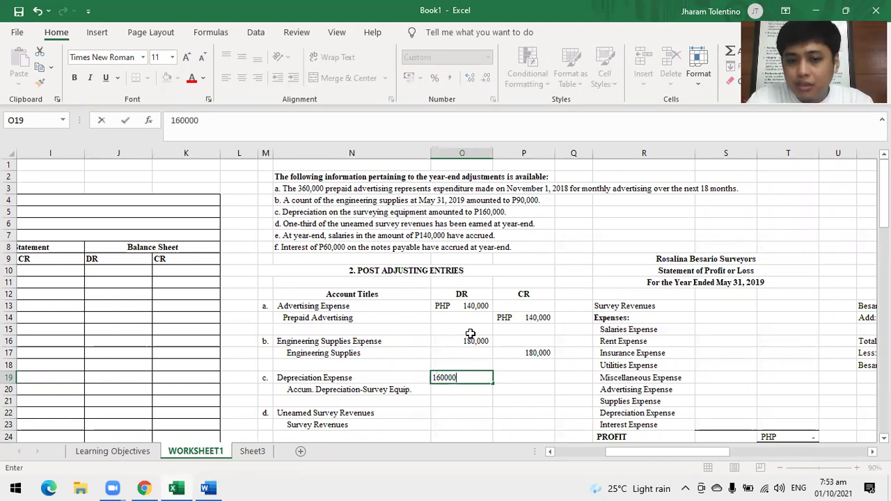
key(Return)
key(Right)
text(160,00)
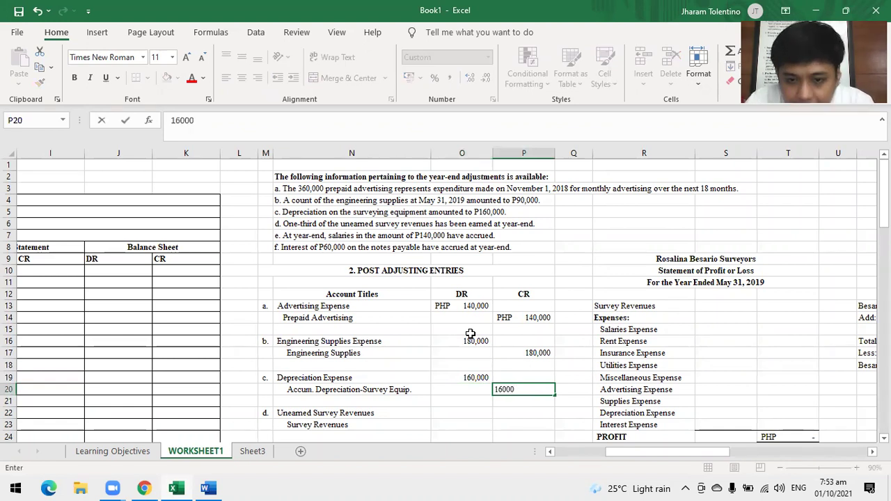
text(0)
key(Return)
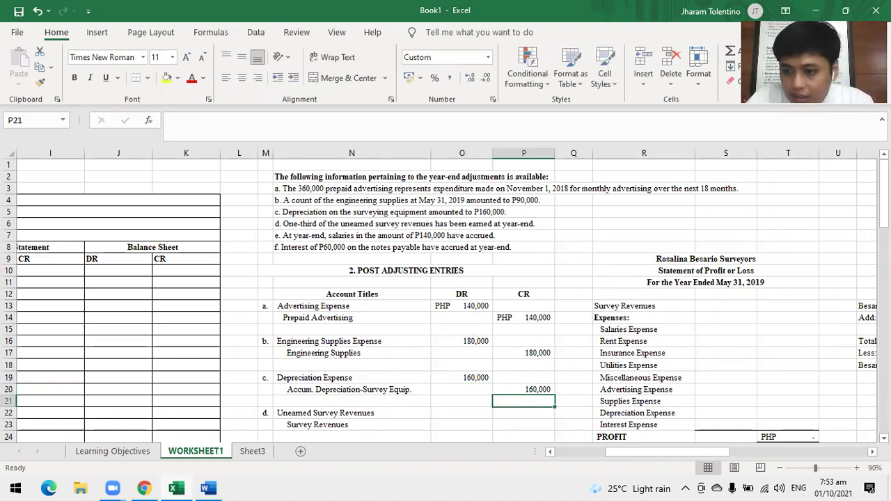
click(856, 468)
scroll(772, 375, down, 1)
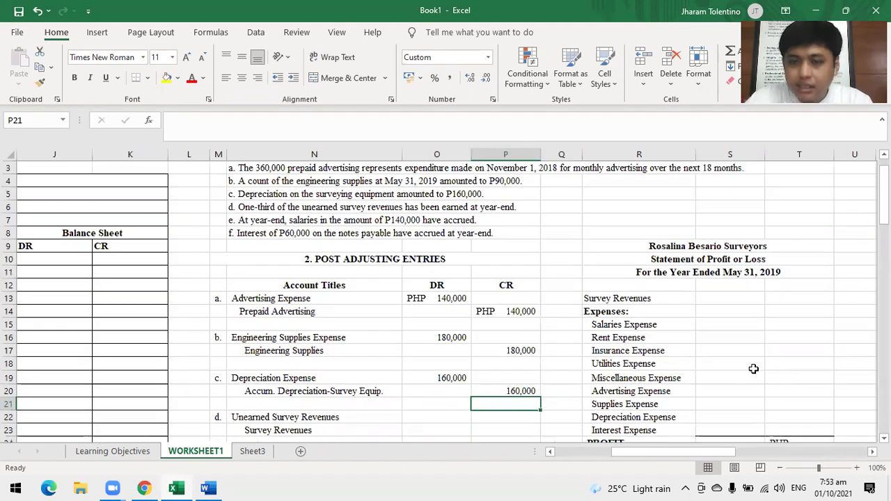
scroll(756, 370, down, 1)
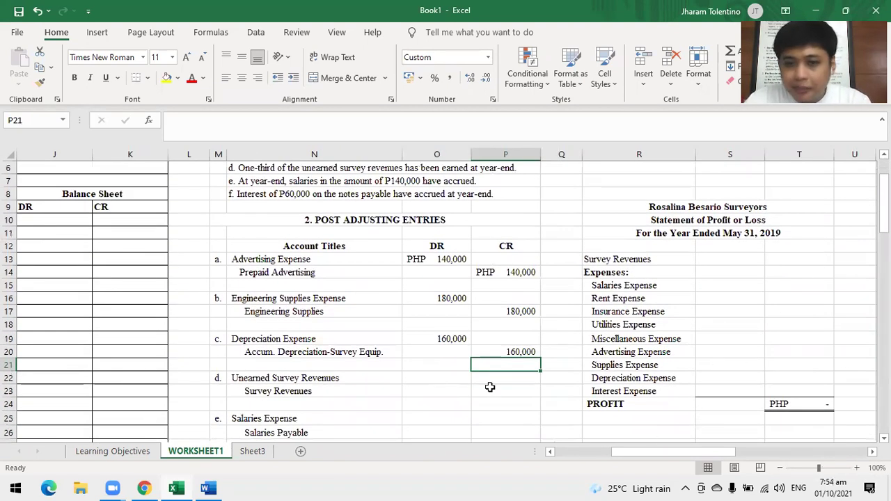
click(435, 384)
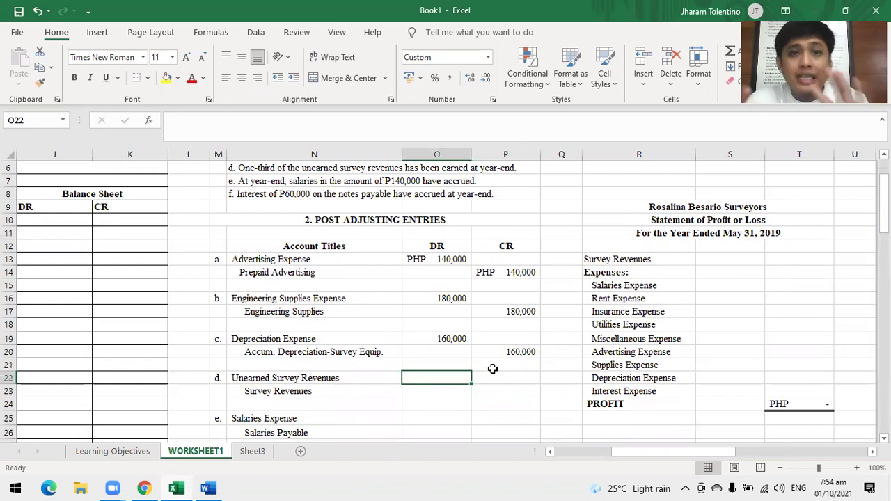
scroll(493, 369, up, 2)
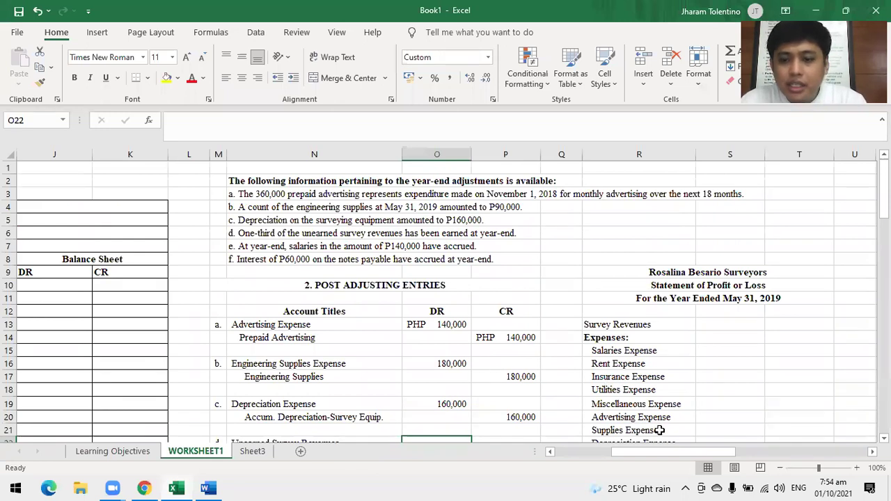
drag(659, 453, 591, 453)
scroll(261, 358, down, 1)
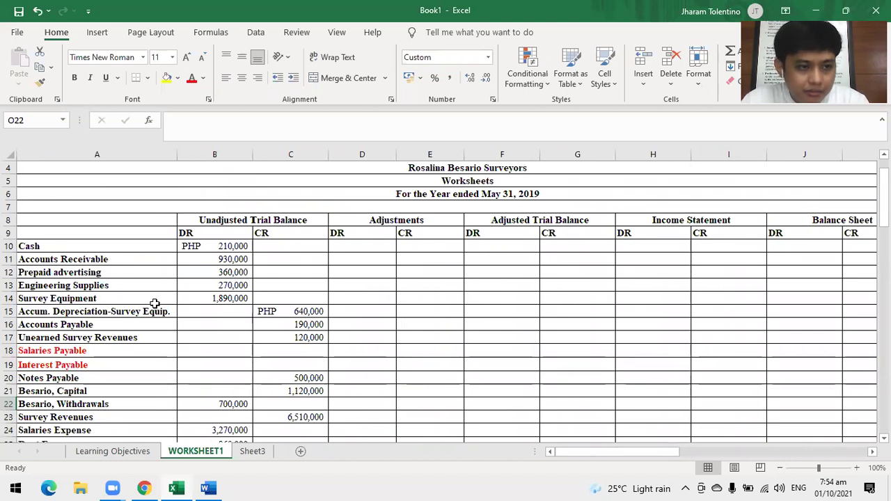
scroll(155, 304, down, 2)
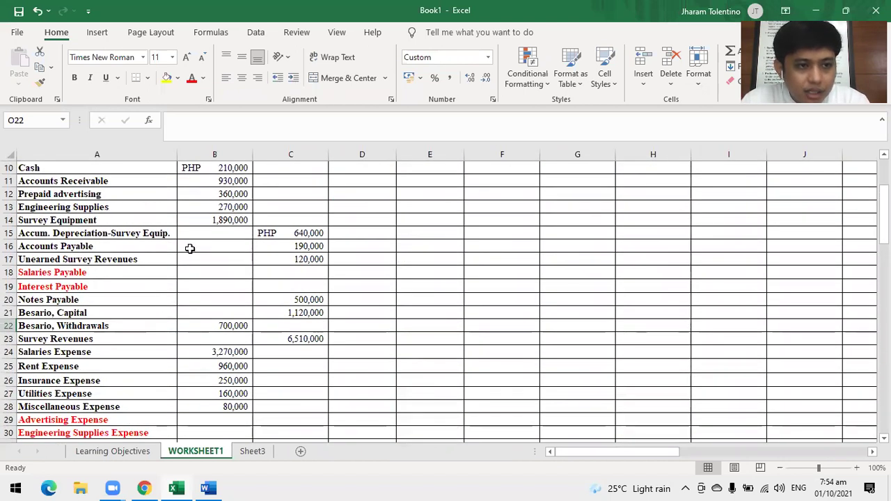
click(299, 261)
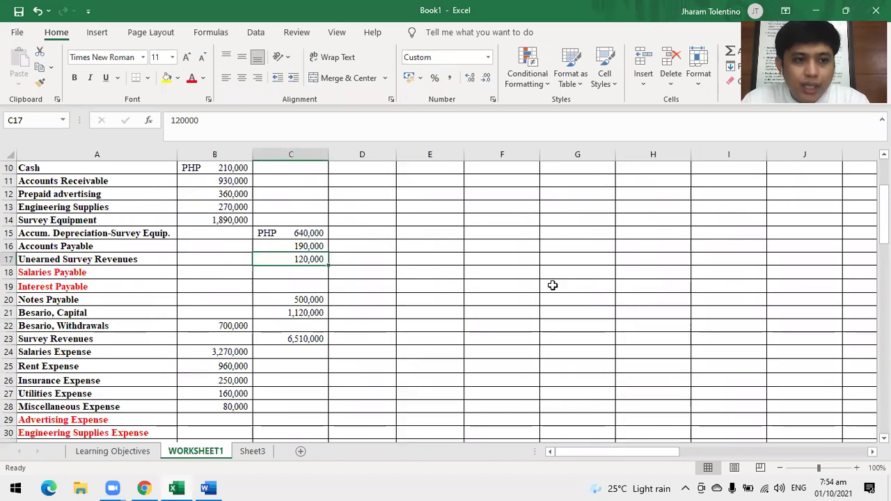
drag(673, 453, 719, 454)
scroll(713, 451, up, 3)
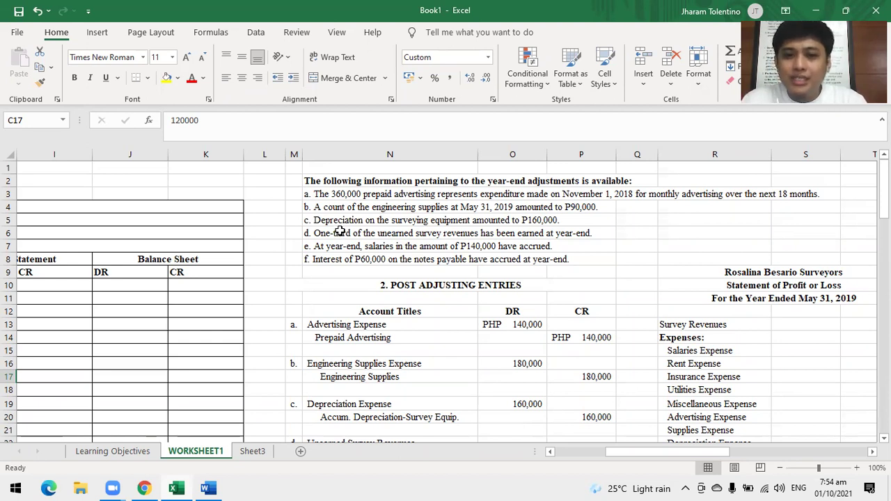
click(339, 231)
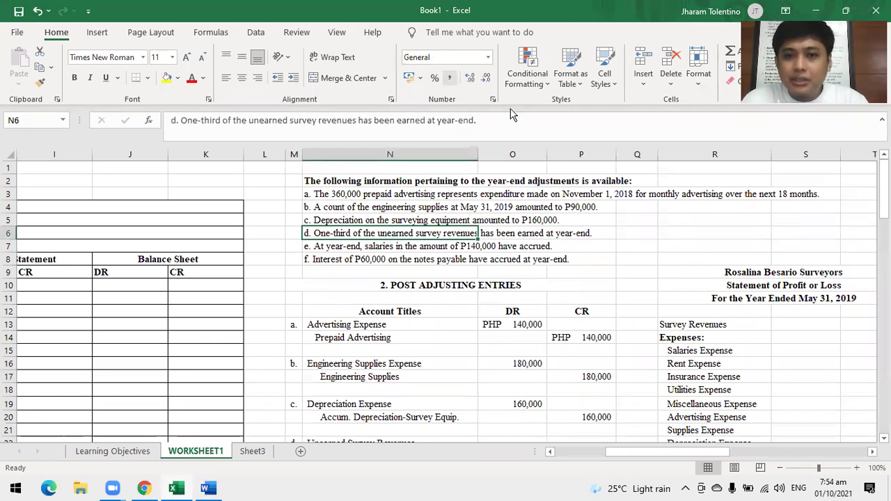
scroll(528, 382, down, 2)
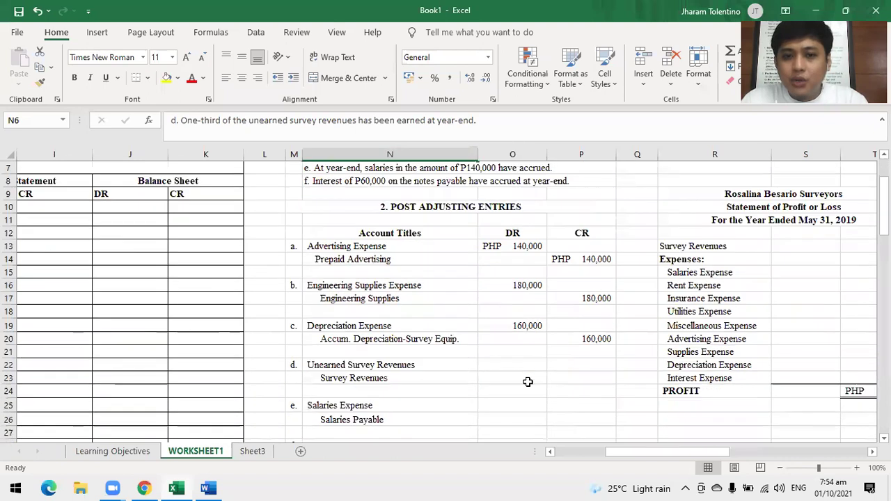
scroll(517, 346, up, 1)
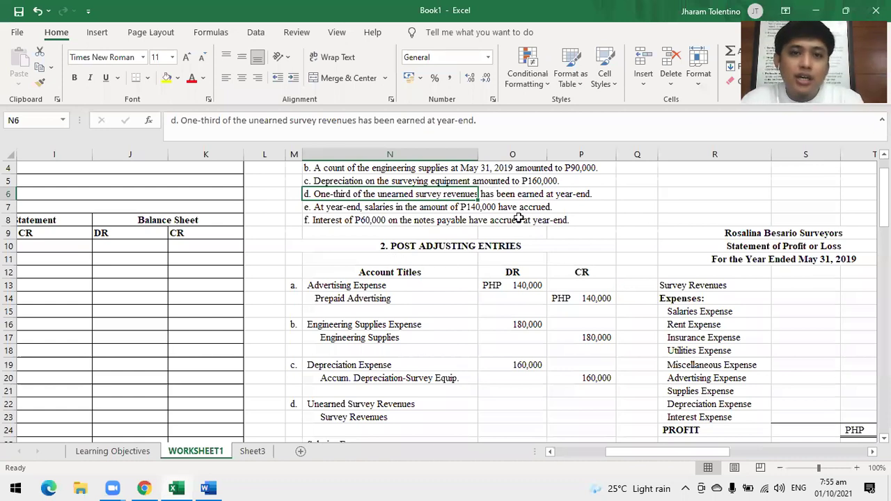
scroll(478, 325, down, 1)
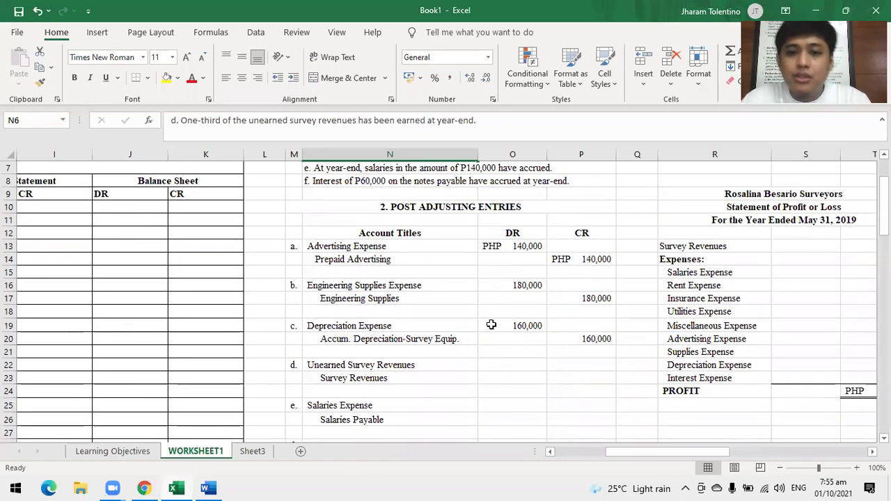
click(511, 367)
scroll(565, 360, down, 1)
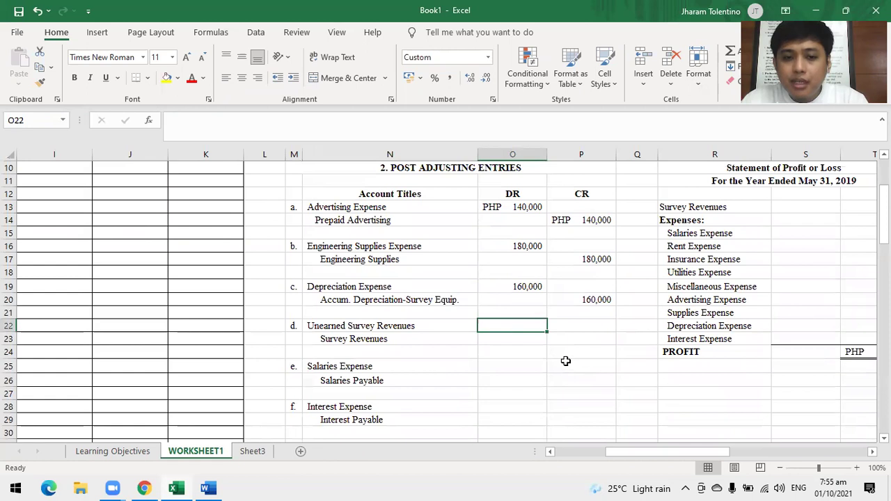
- Enter =120000*1/3 (40,000) in O22 as the Unearned Survey Revenues debit and link the P23 Survey Revenues credit to it
text(=)
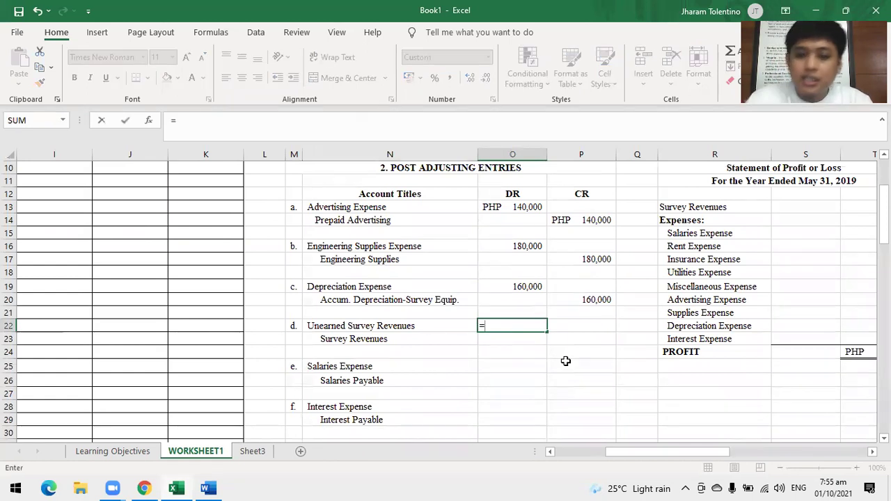
text(120000*1-)
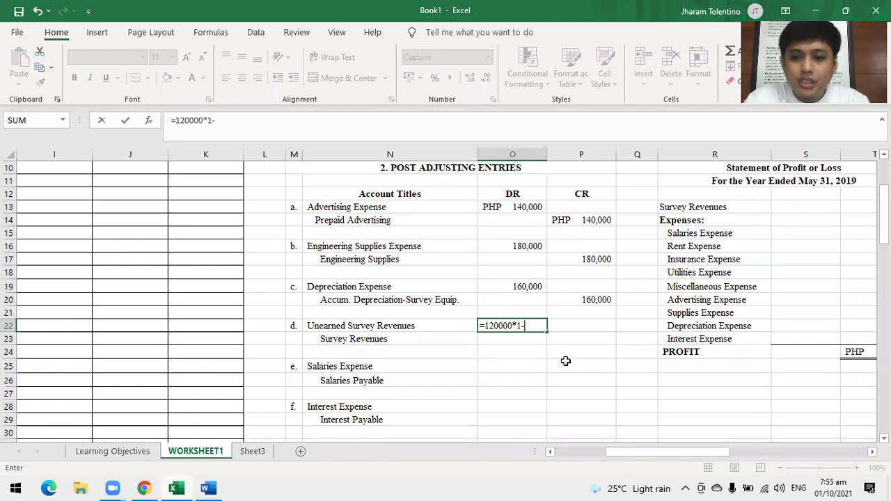
key(BackSpace)
text(/3)
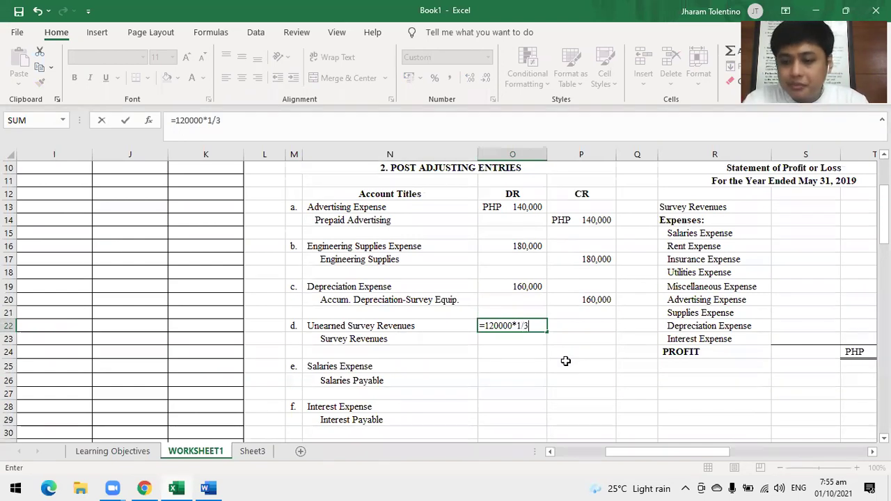
key(Return)
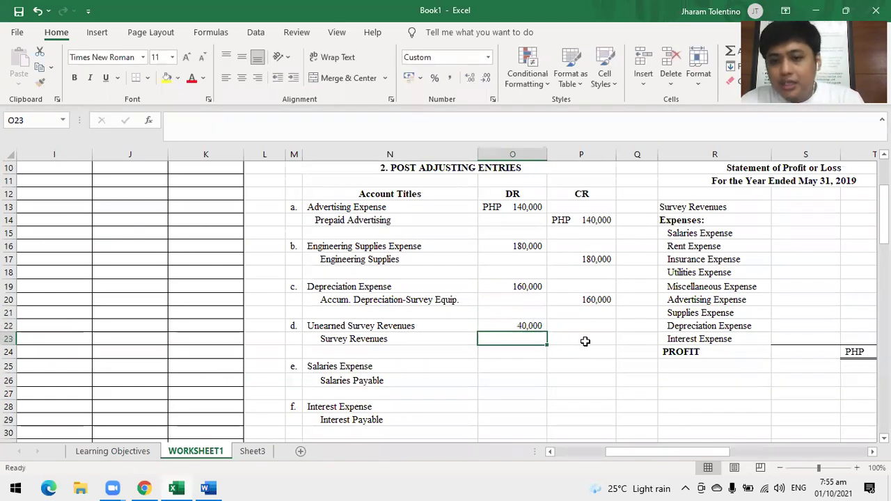
click(585, 342)
text(=)
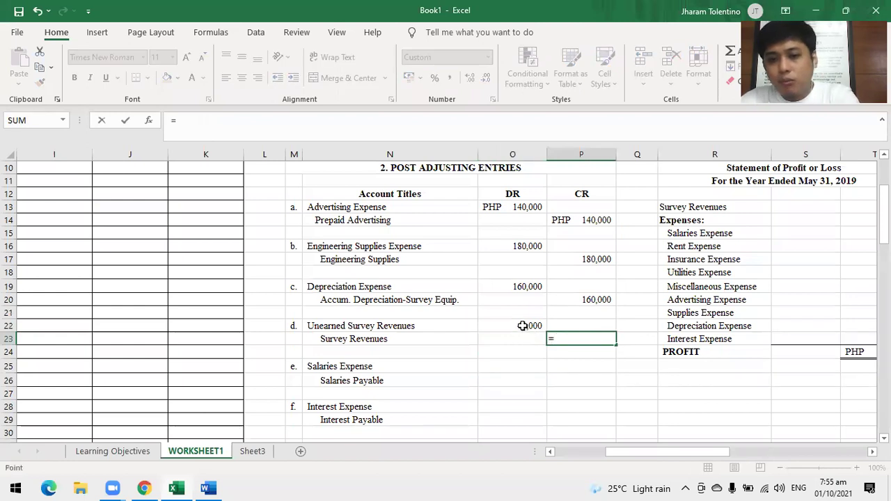
click(522, 325)
key(Return)
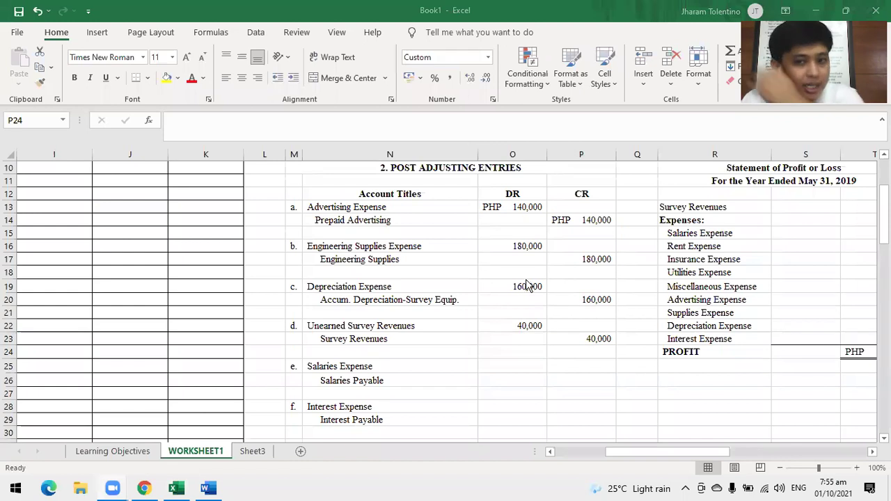
scroll(533, 293, up, 2)
scroll(532, 293, up, 1)
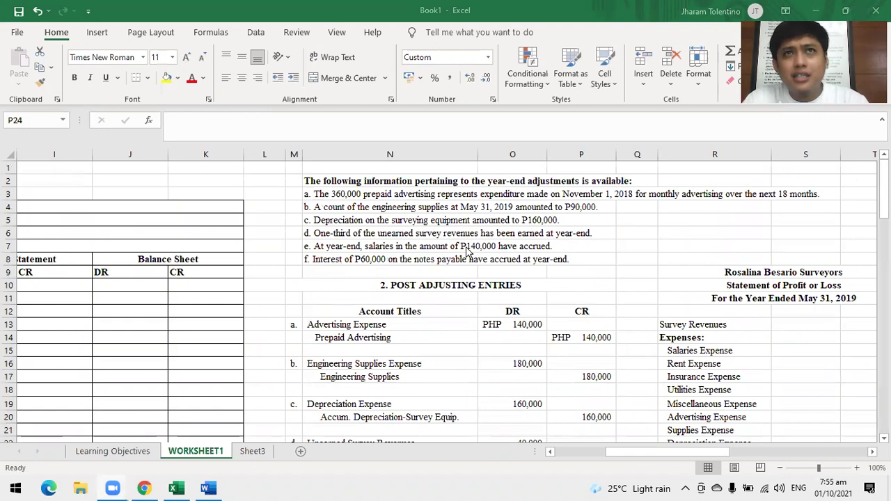
- Read adjustment note e on accrued salaries and locate the Salaries Expense and Salaries Payable rows
click(341, 246)
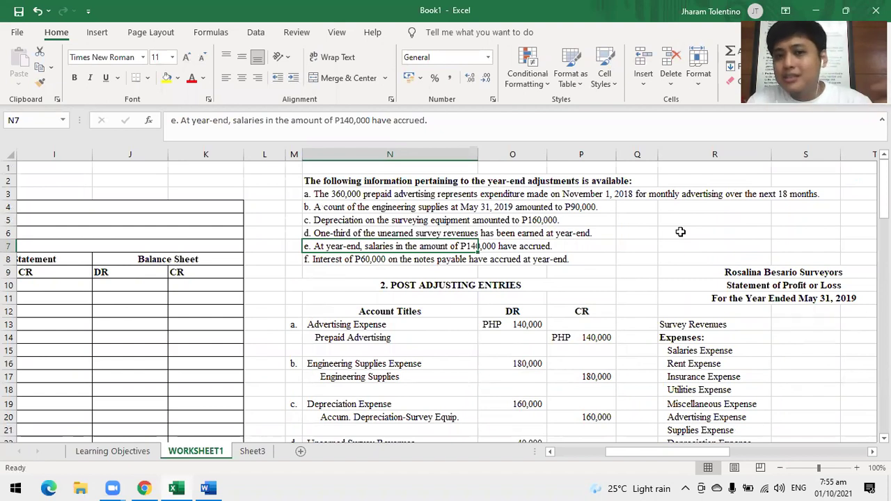
scroll(680, 232, down, 4)
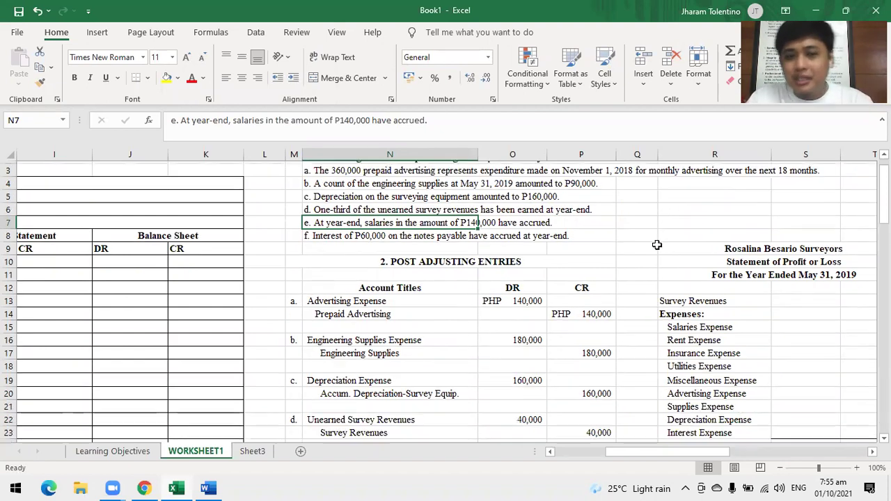
scroll(619, 254, up, 1)
scroll(612, 247, up, 1)
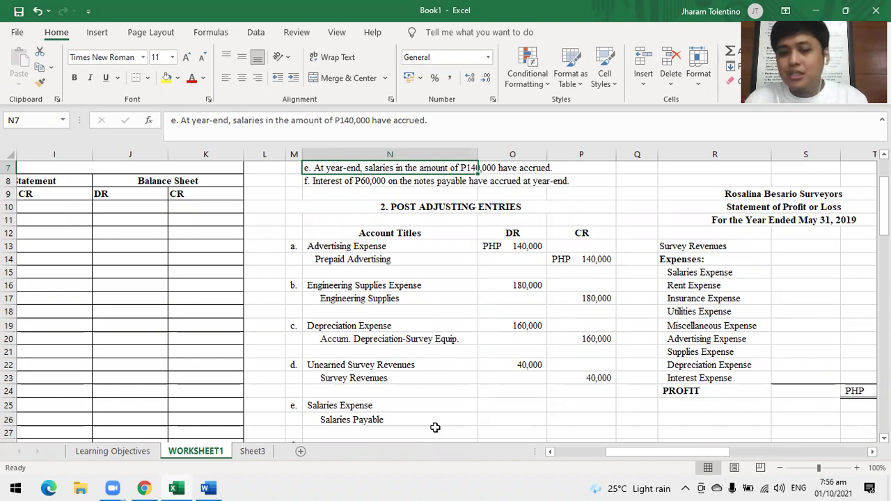
click(537, 403)
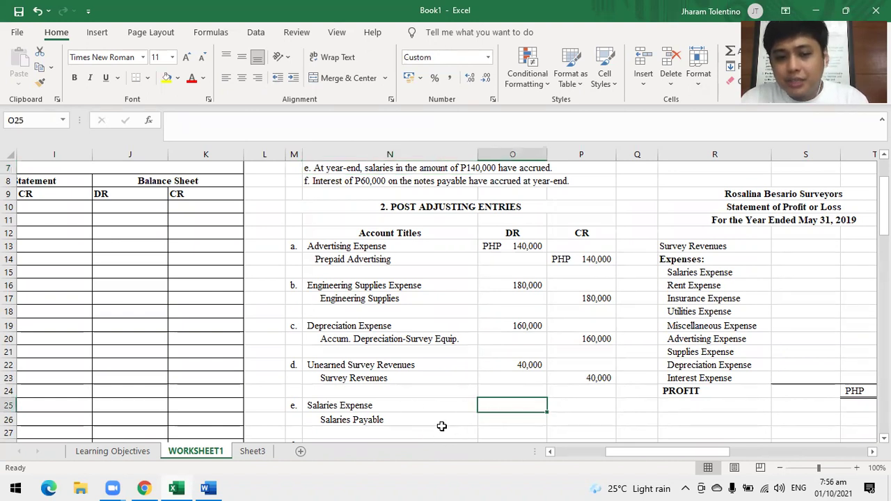
click(383, 417)
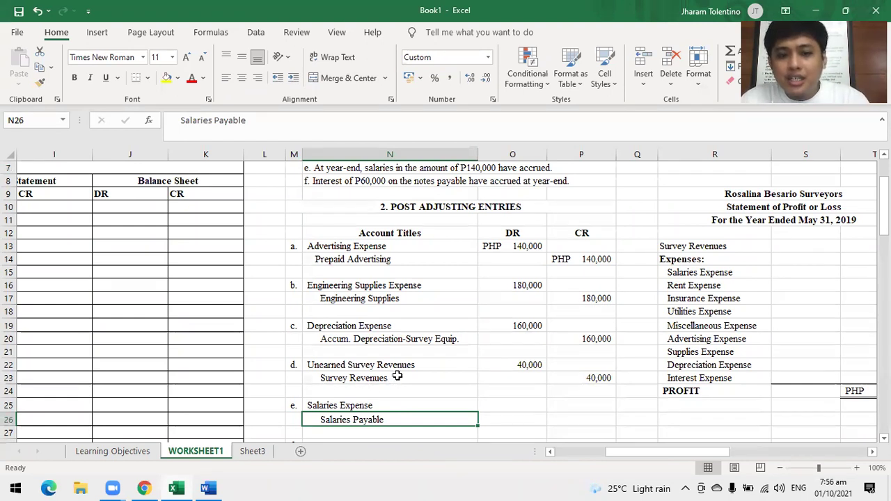
click(520, 405)
click(411, 422)
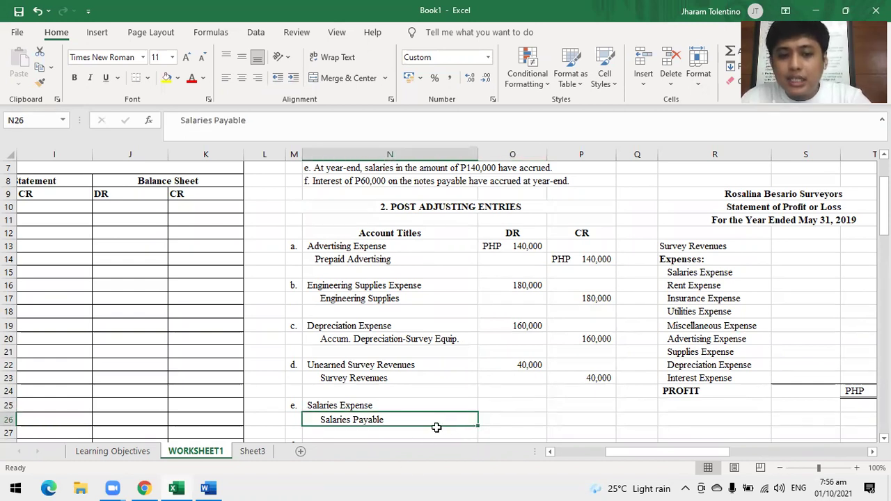
- Enter 140,000 as the Salaries Expense debit and the Salaries Payable credit
click(526, 410)
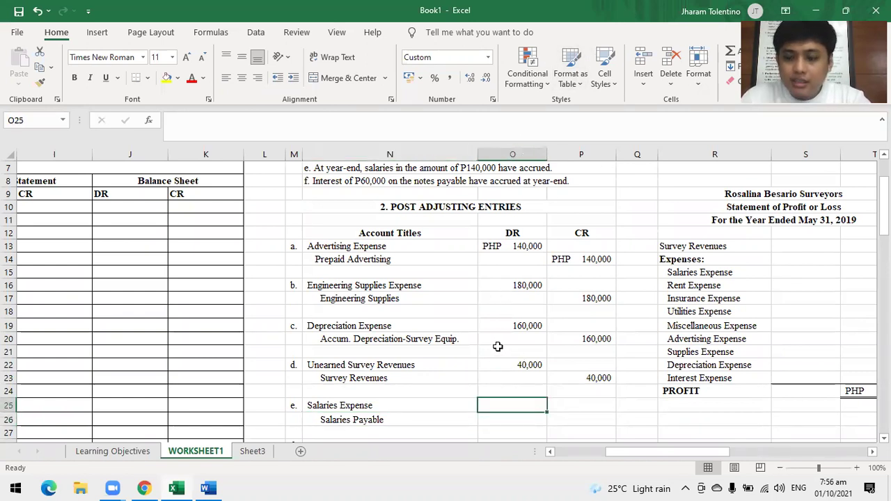
text(140,)
text(0000)
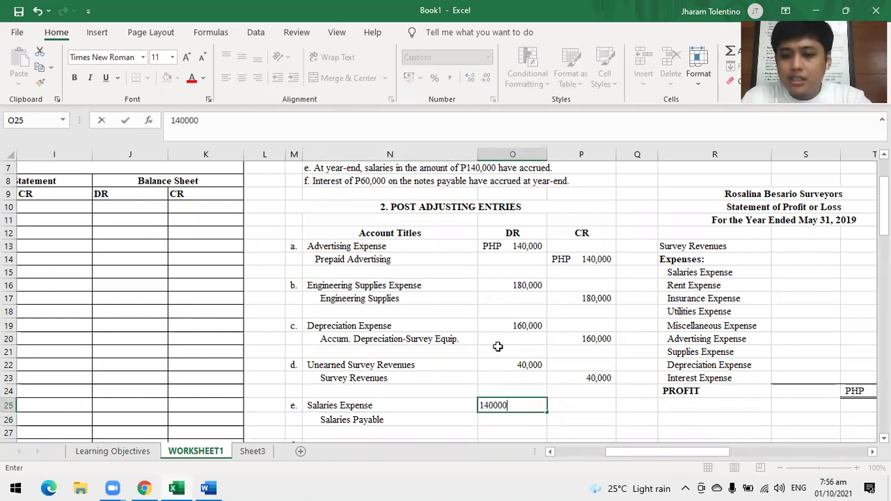
key(Return)
key(Right)
text(140,000)
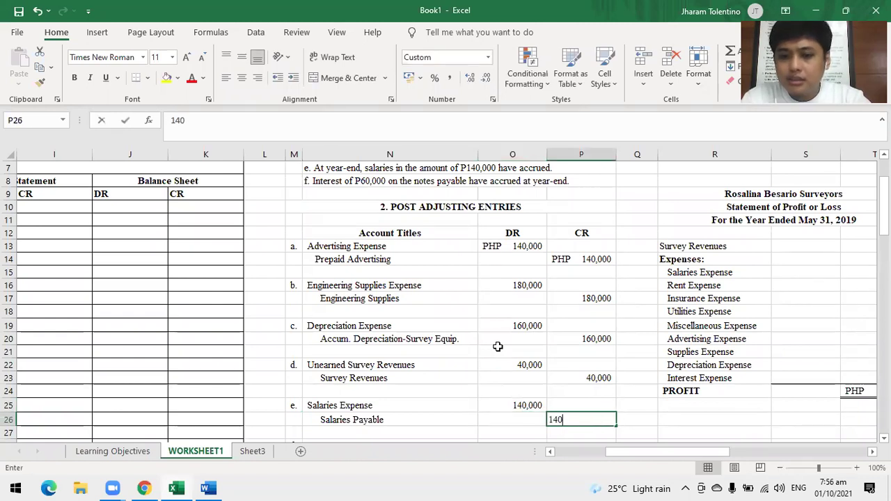
key(Return)
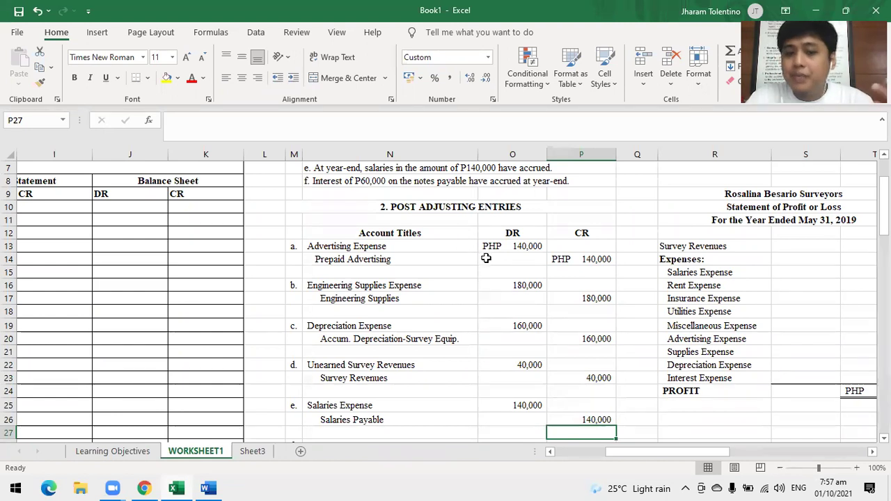
scroll(486, 258, down, 3)
- Enter 60,000 in O28 for Interest Expense and 60,000 in P29 for Interest Payable
click(529, 330)
scroll(530, 327, up, 2)
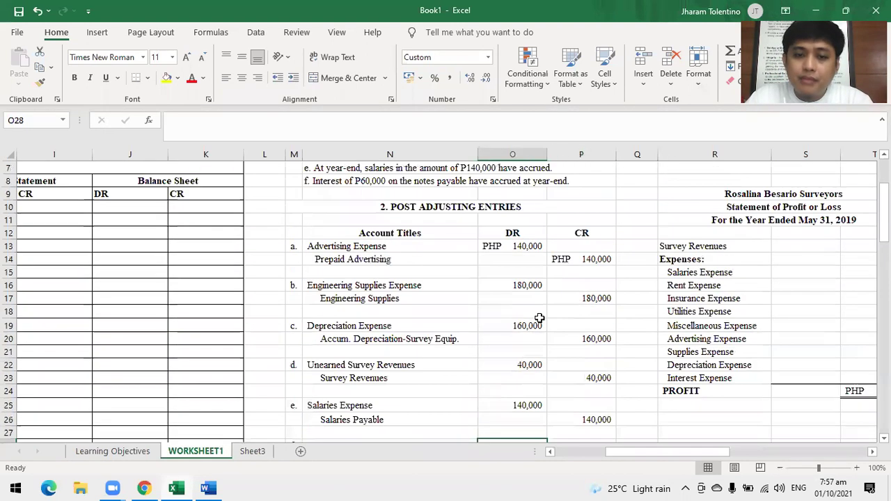
scroll(533, 321, up, 2)
scroll(536, 318, down, 3)
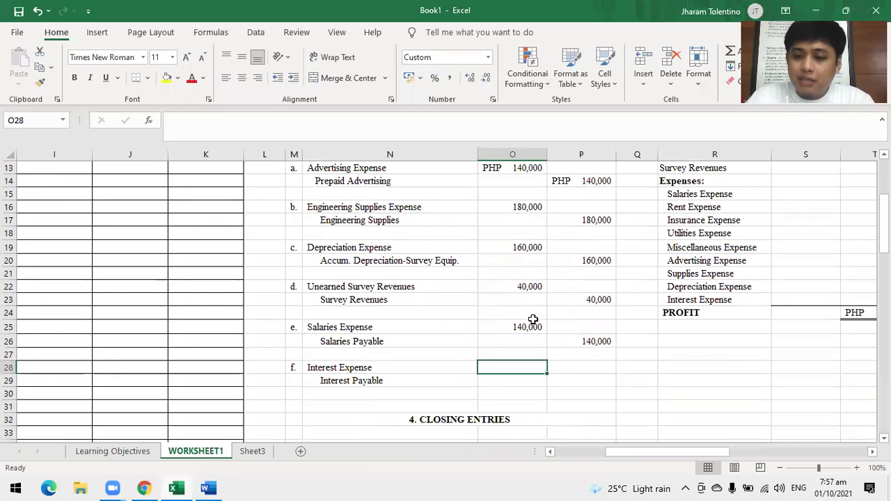
text(60,0000)
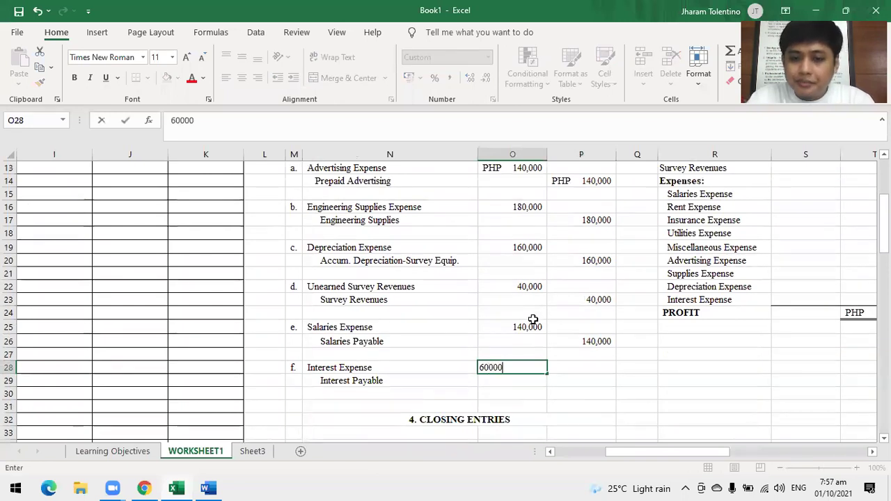
key(Return)
key(Tab)
text(60000)
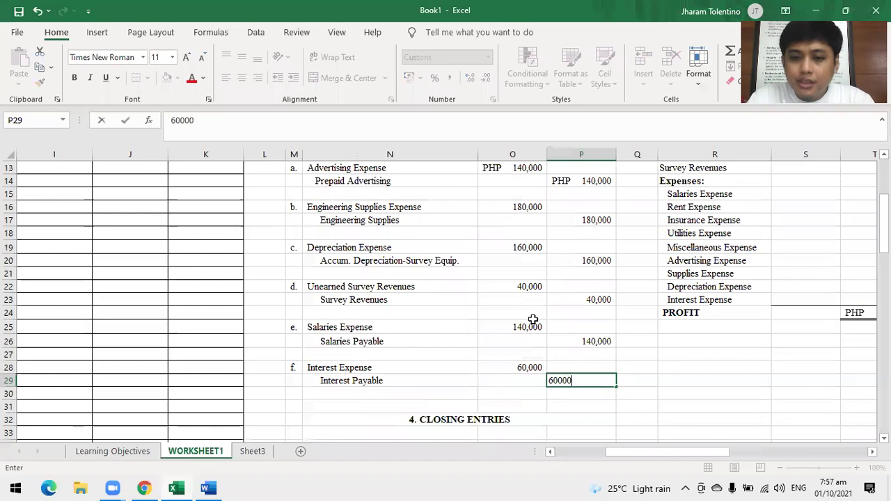
key(Return)
key(Up)
key(Left)
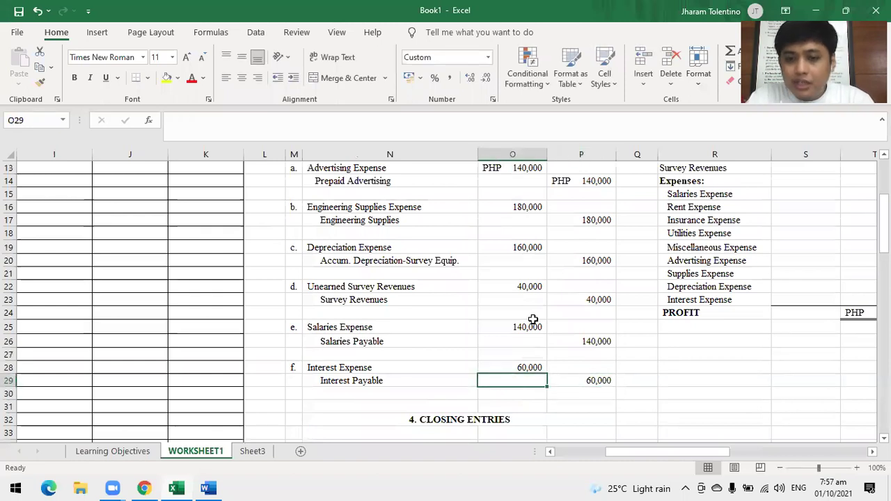
scroll(533, 319, up, 2)
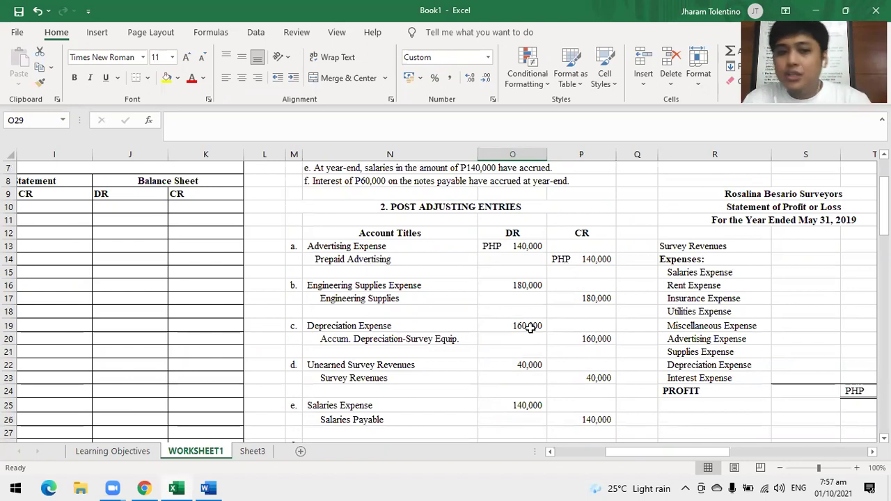
scroll(531, 328, up, 2)
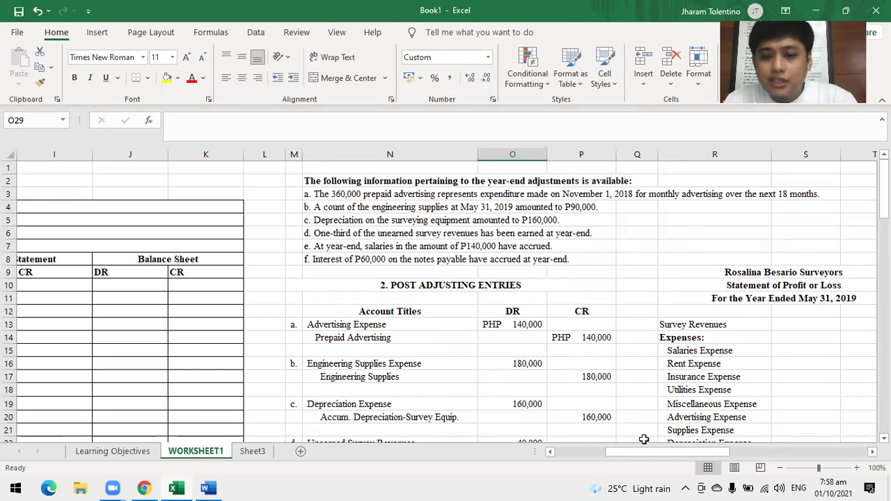
- Center the DR and CR headings across B9:K9
drag(645, 454, 596, 454)
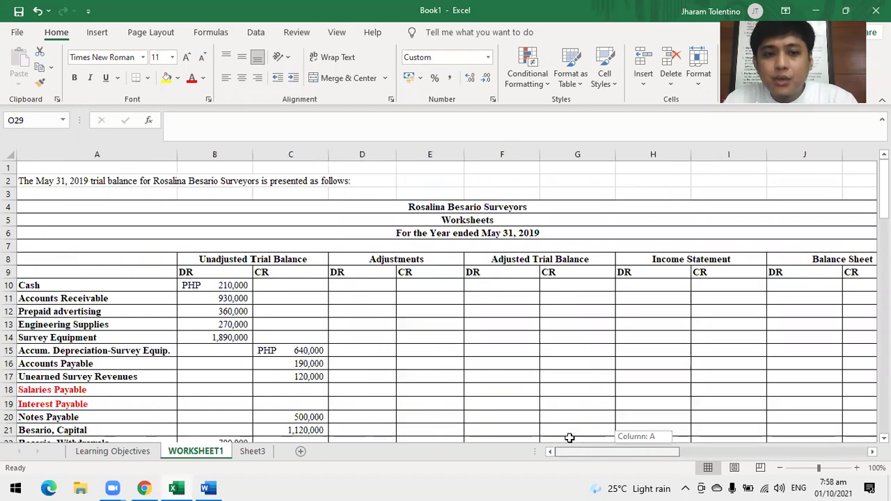
drag(189, 276, 857, 273)
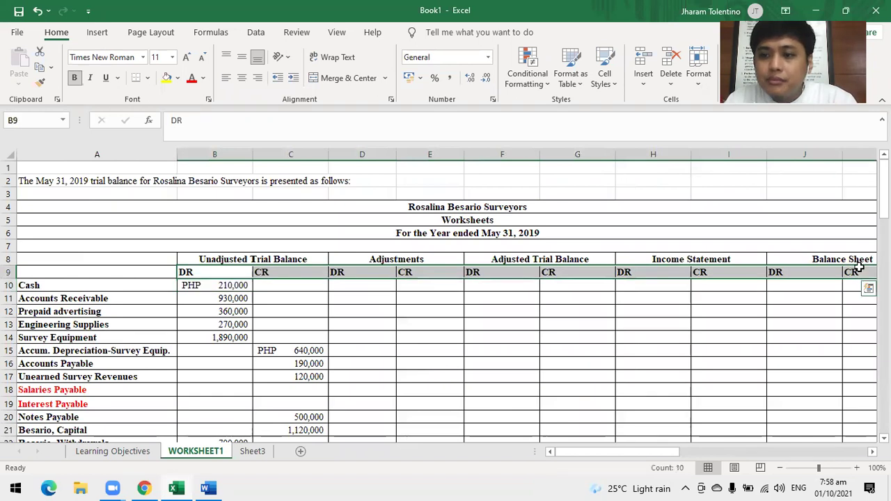
click(243, 80)
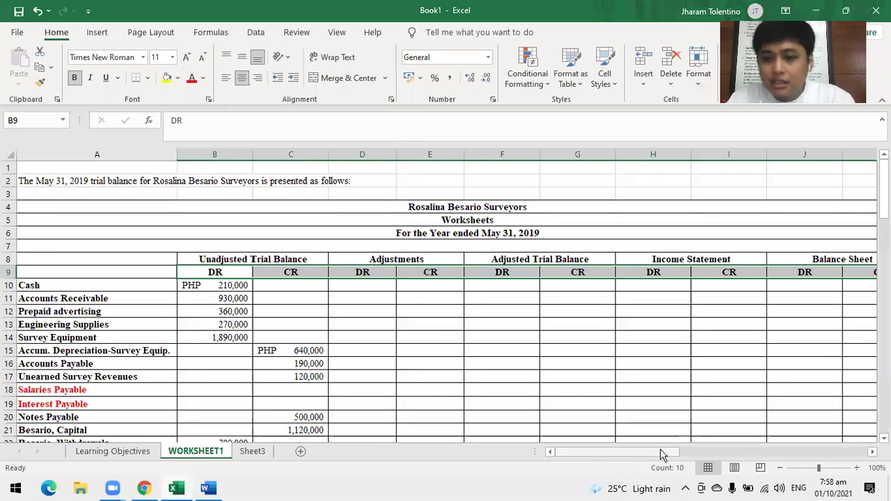
click(364, 347)
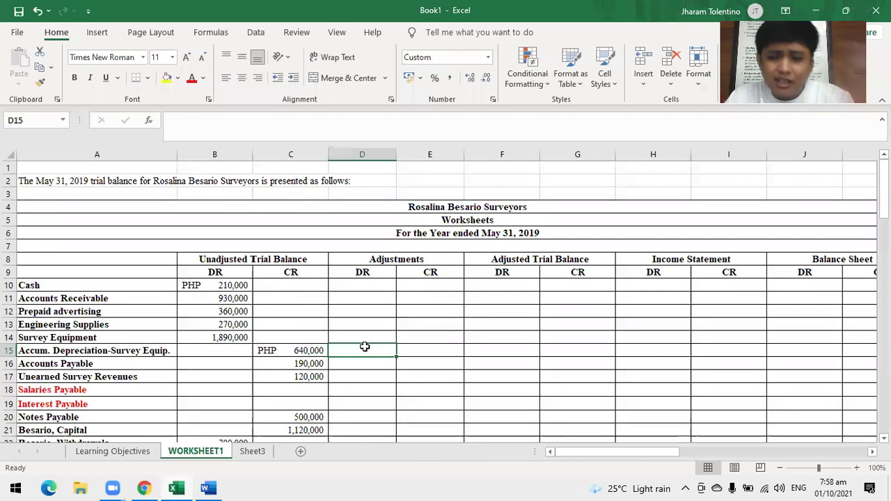
- Zoom the sheet out to 90% so more columns fit on screen
mouse_move(594, 458)
mouse_down()
mouse_move(602, 456)
mouse_move(543, 453)
mouse_move(610, 453)
mouse_up()
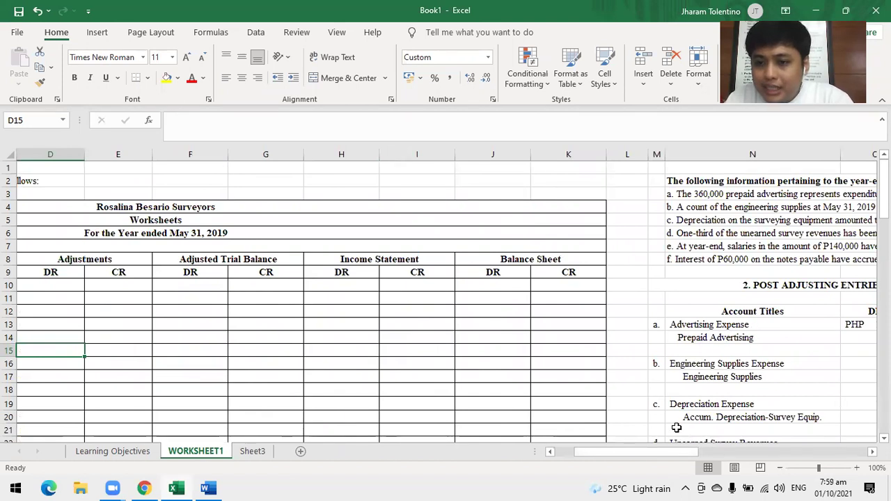
drag(672, 457, 648, 452)
scroll(541, 271, down, 2)
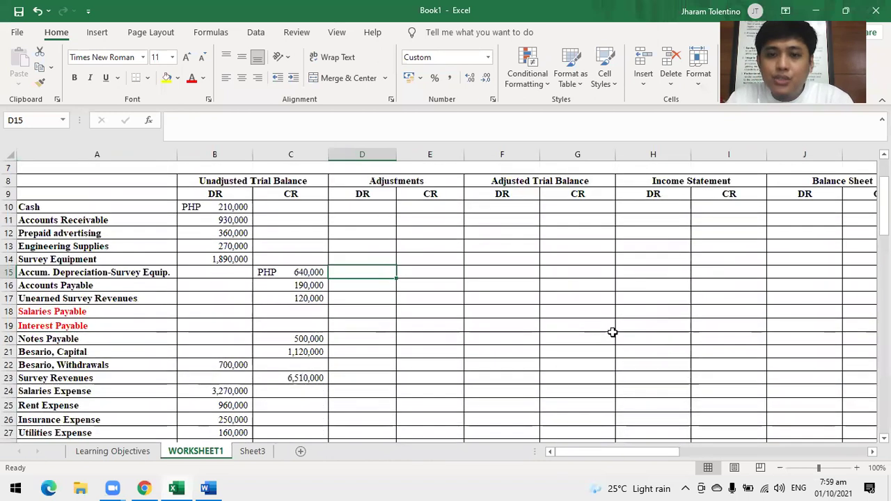
scroll(644, 313, down, 1)
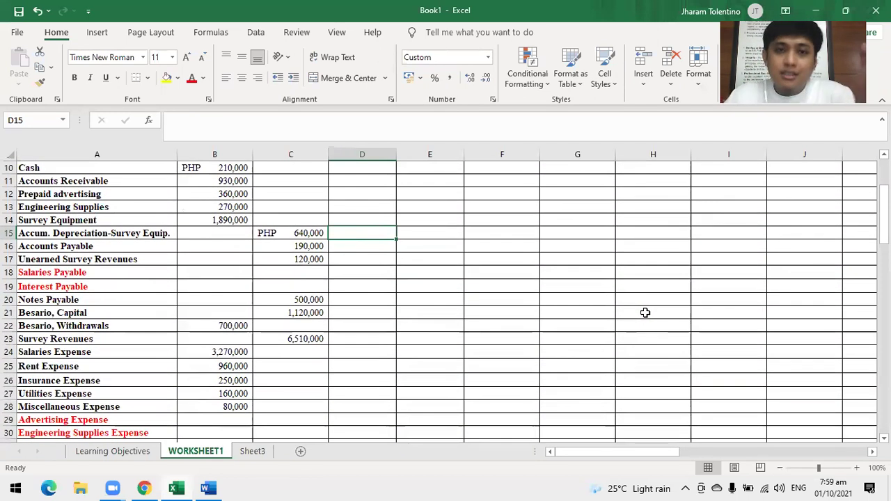
click(780, 468)
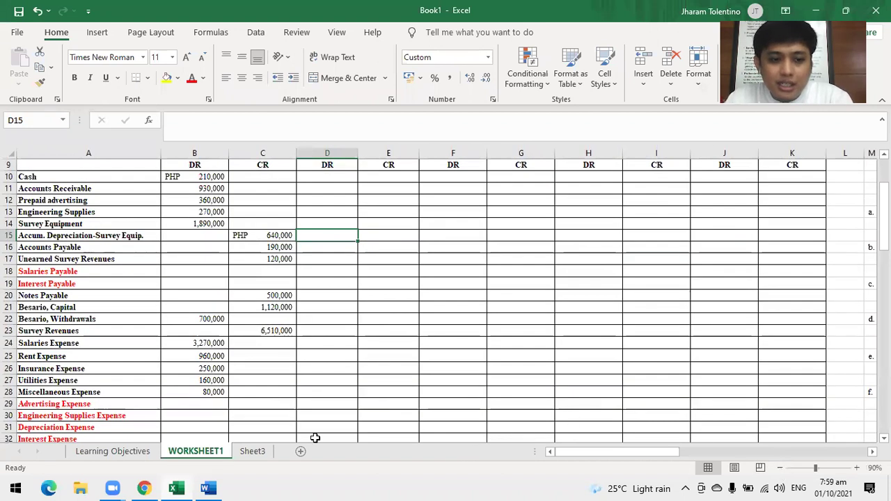
scroll(384, 215, up, 3)
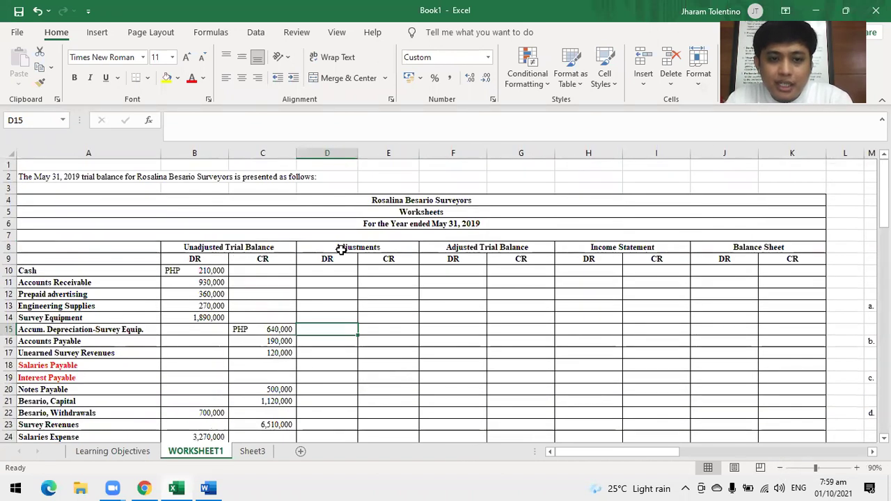
- Check the Adjustments DR and CR headings and select D29 for Advertising Expense's adjustment
drag(341, 249, 396, 251)
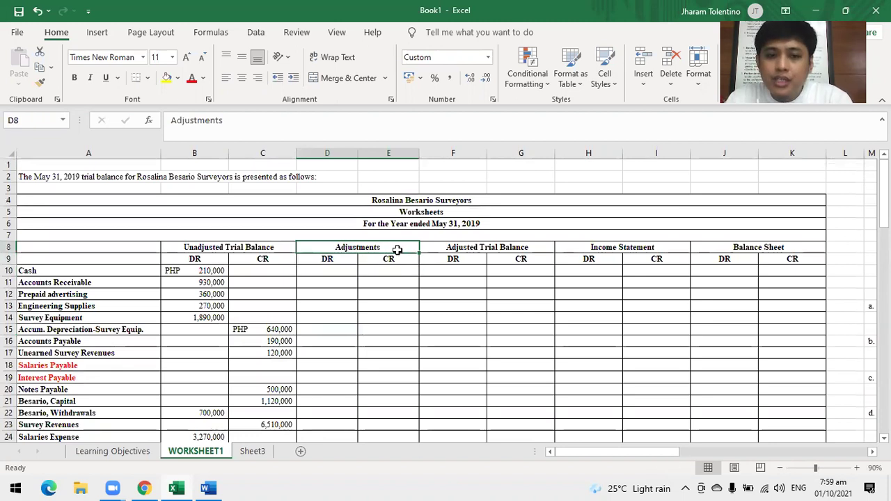
click(325, 256)
click(379, 257)
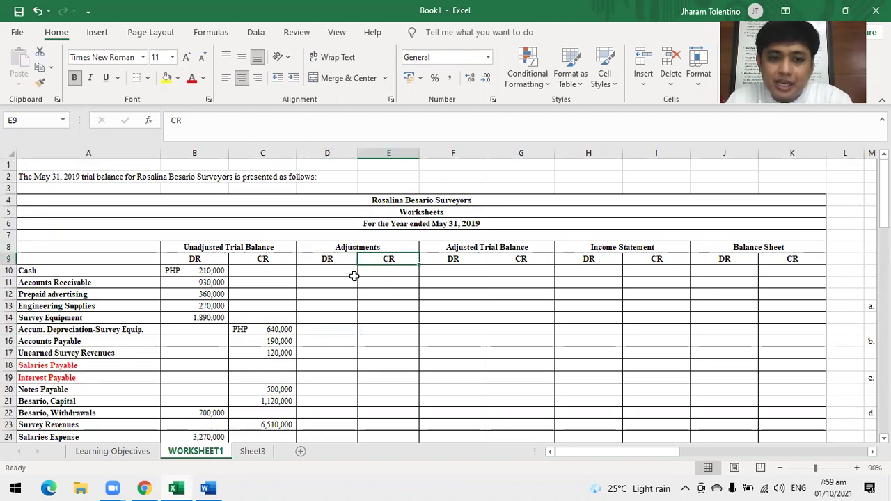
scroll(390, 339, down, 3)
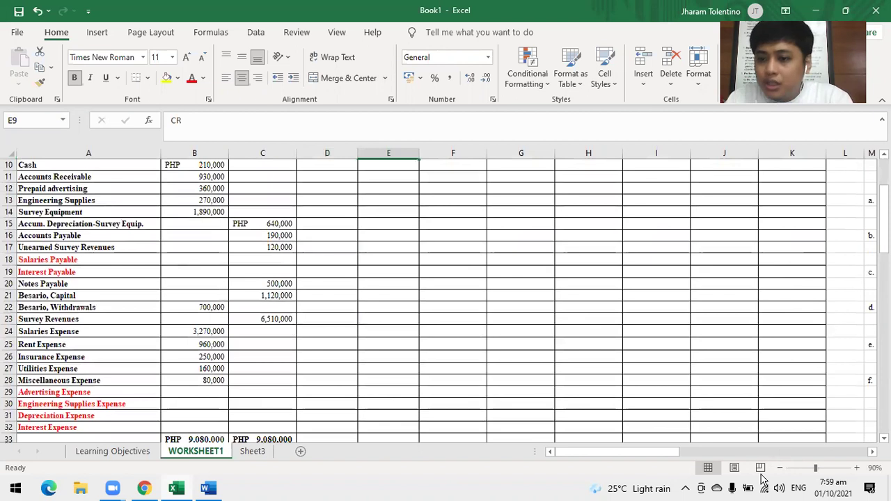
click(330, 391)
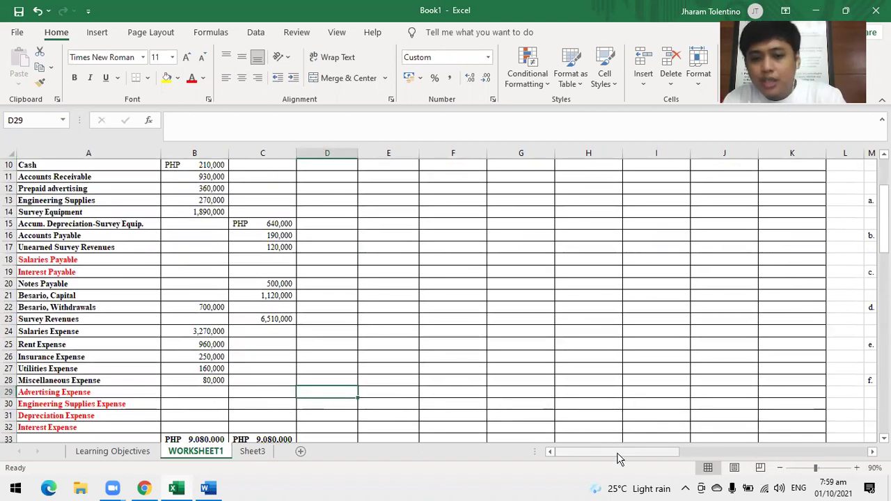
- Link D29 for Advertising Expense to the 140,000 debit in O13
text(=)
drag(632, 453, 654, 453)
click(740, 200)
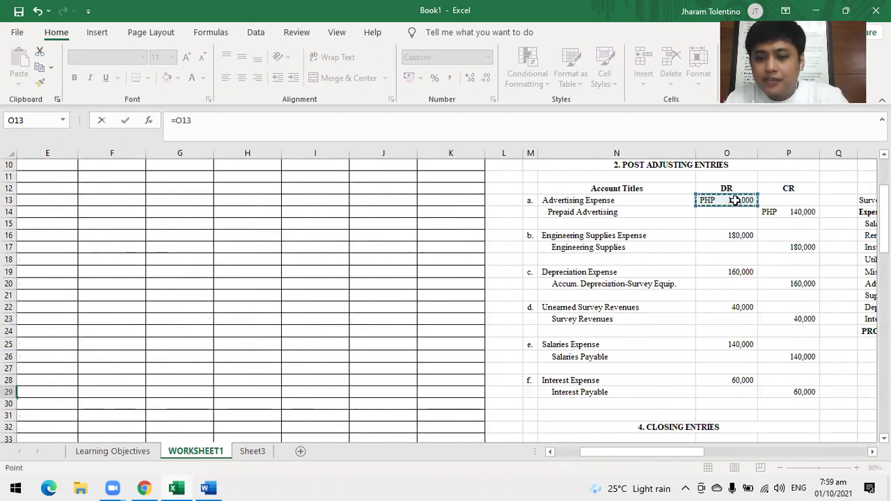
key(Return)
drag(688, 454, 665, 456)
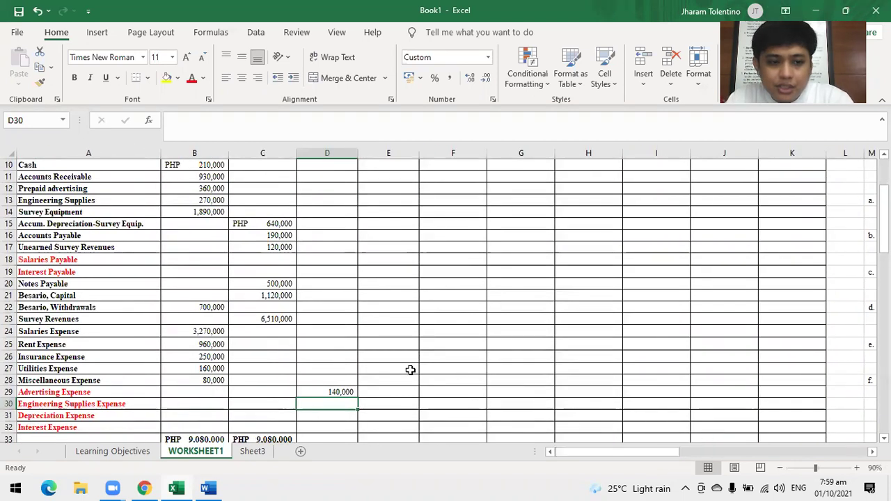
scroll(410, 370, up, 2)
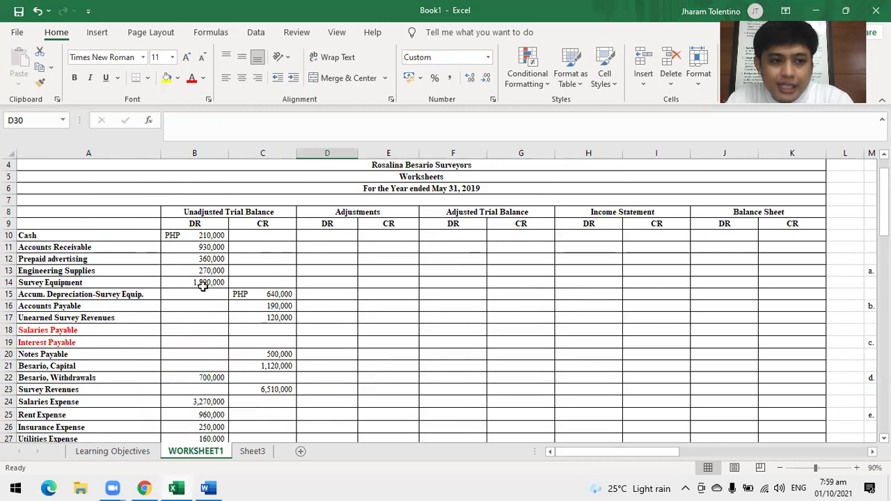
- Link E12 for Prepaid advertising to the 140,000 credit in P14 and recheck the formula
click(397, 260)
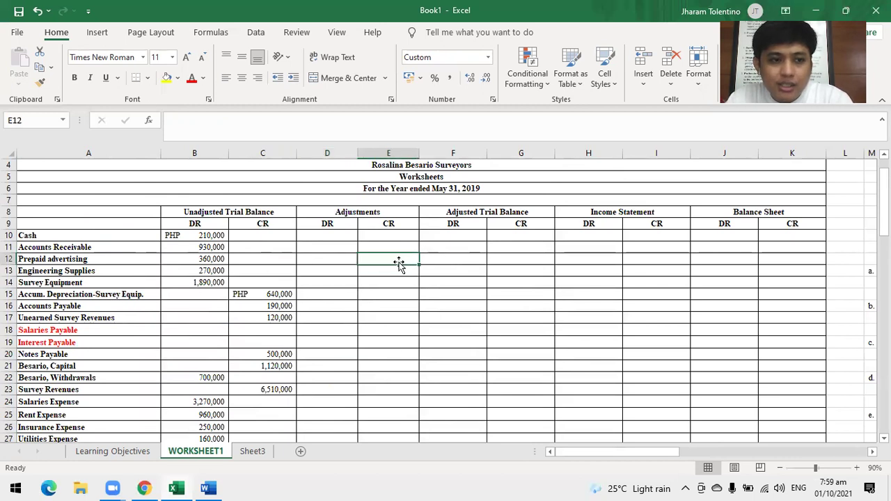
text(=)
drag(646, 452, 686, 452)
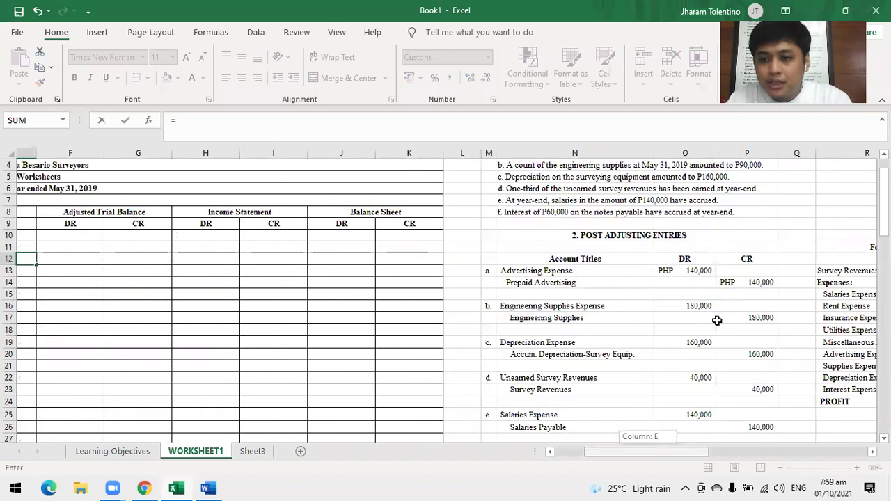
click(745, 289)
key(Return)
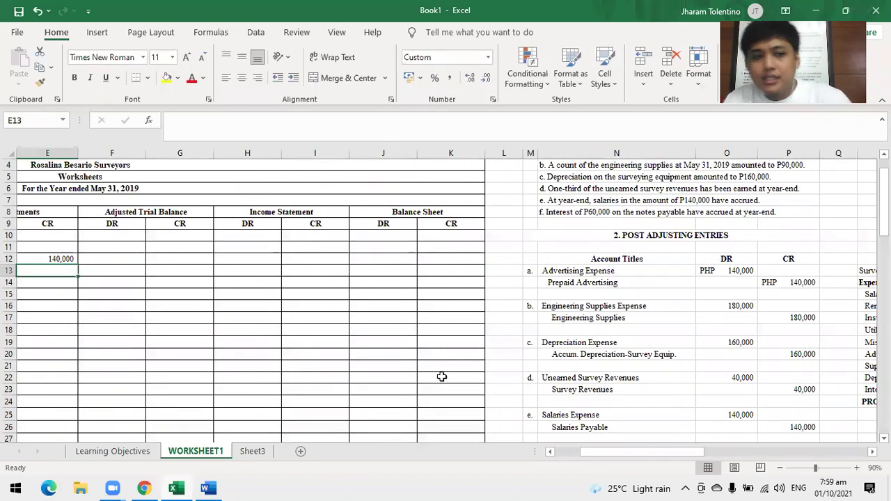
click(563, 454)
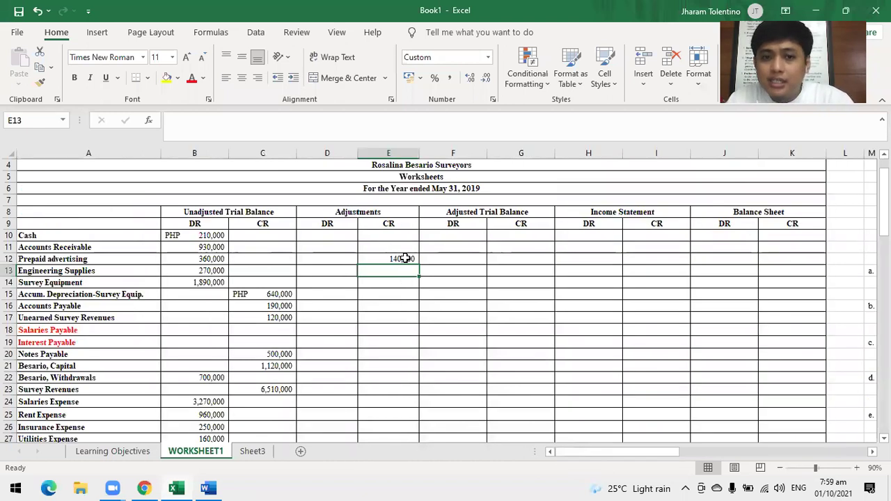
click(405, 258)
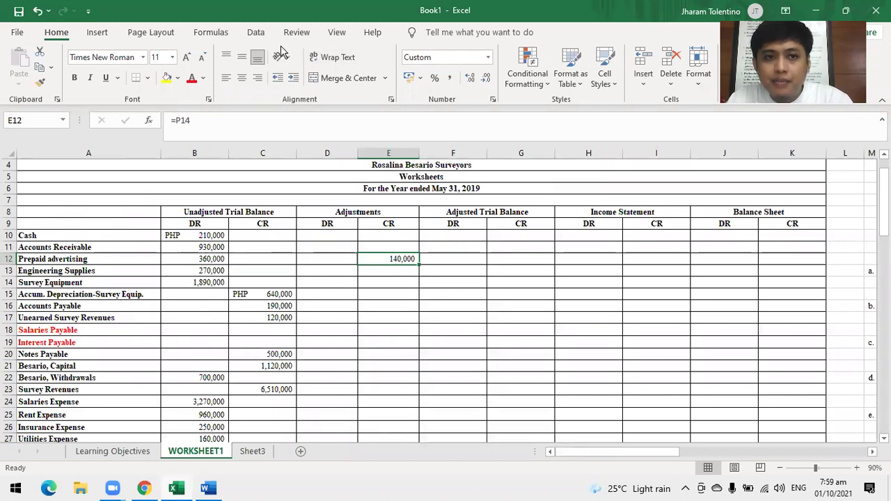
drag(622, 454, 653, 453)
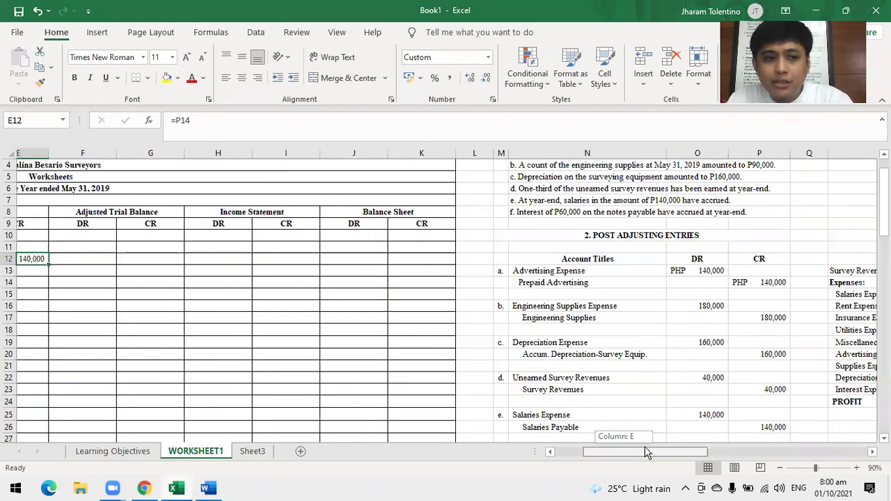
drag(389, 260, 395, 262)
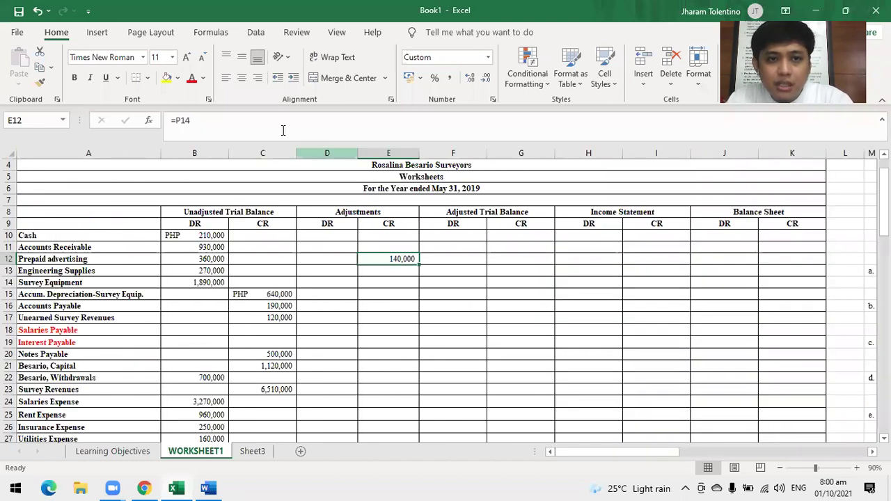
click(258, 32)
click(337, 33)
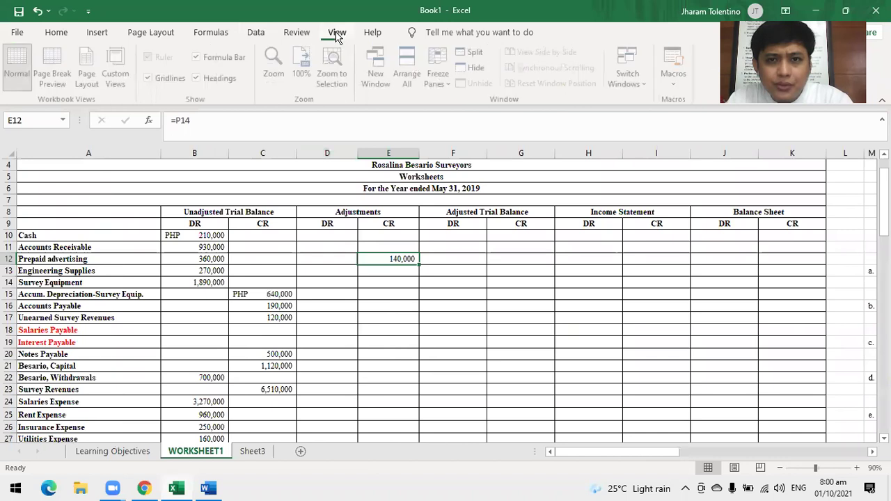
click(257, 35)
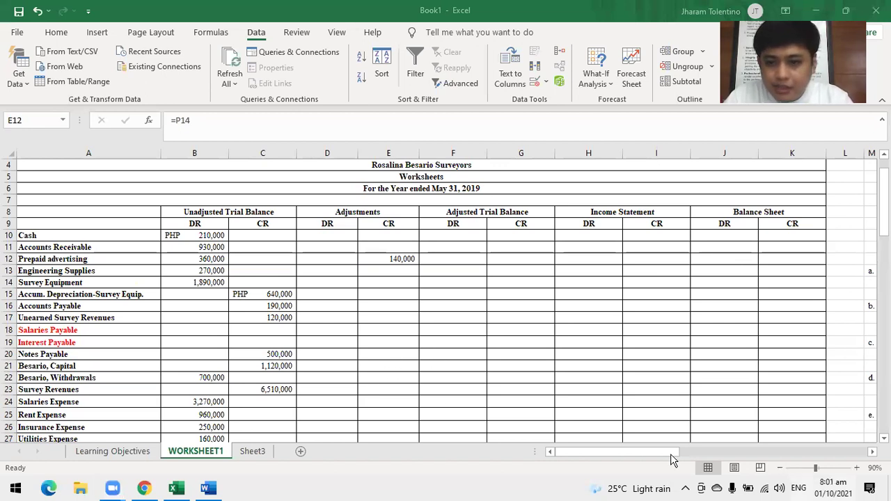
mouse_move(666, 454)
mouse_down()
mouse_move(698, 454)
mouse_move(651, 451)
mouse_up()
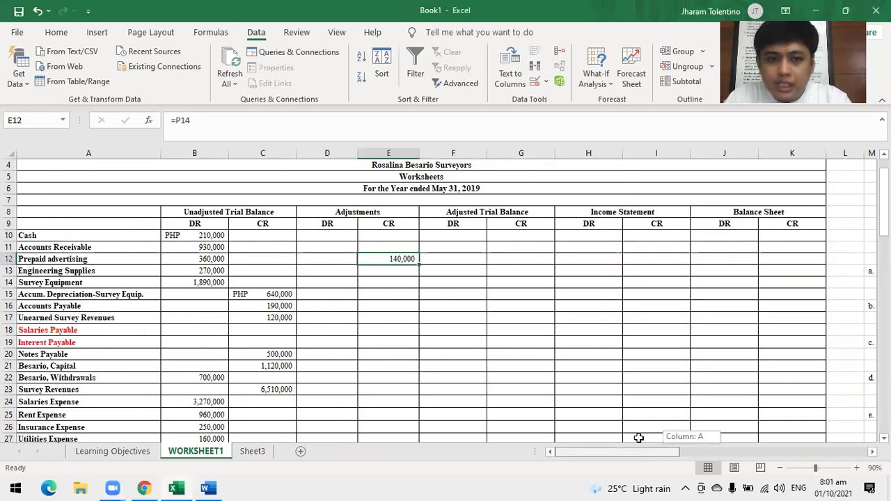
- Zoom out to 60% and link D30 and E13 to the 180,000 engineering supplies amounts
click(780, 468)
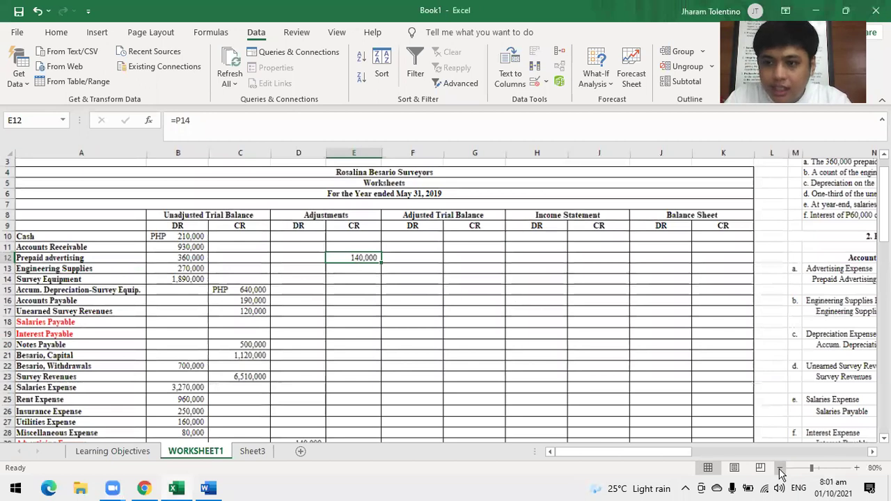
click(781, 470)
click(780, 469)
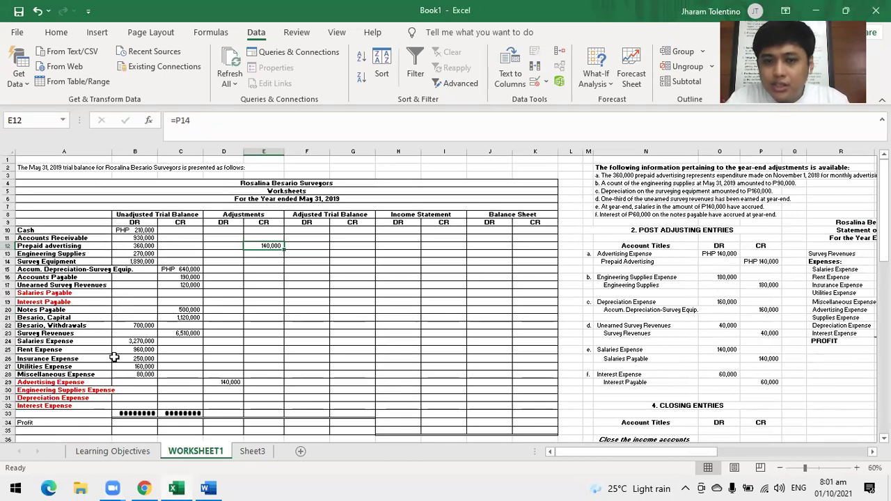
click(213, 393)
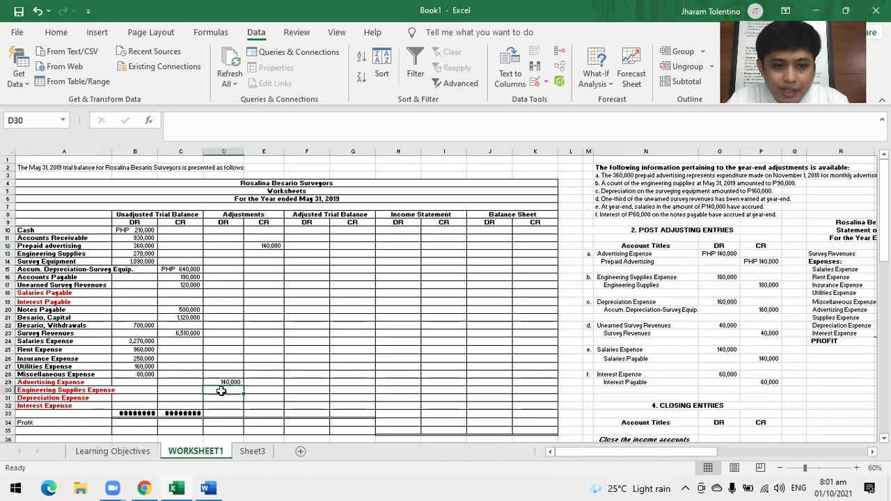
text(=)
click(724, 279)
key(Return)
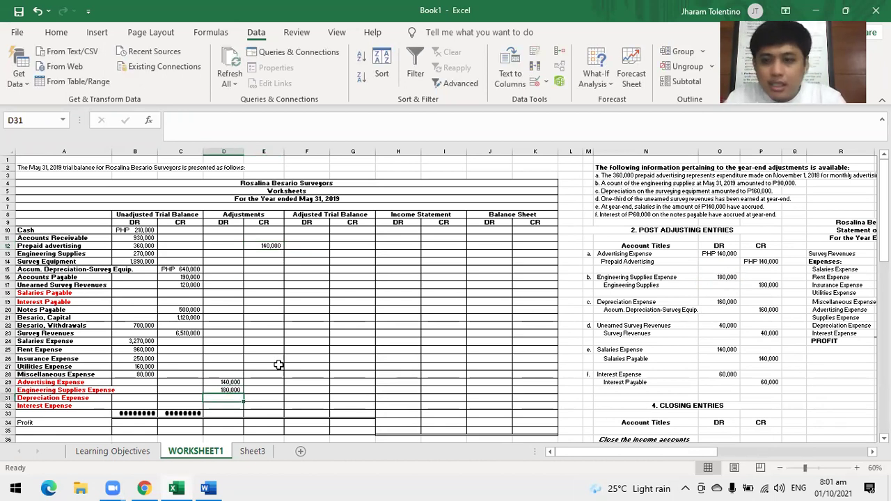
click(265, 268)
click(269, 254)
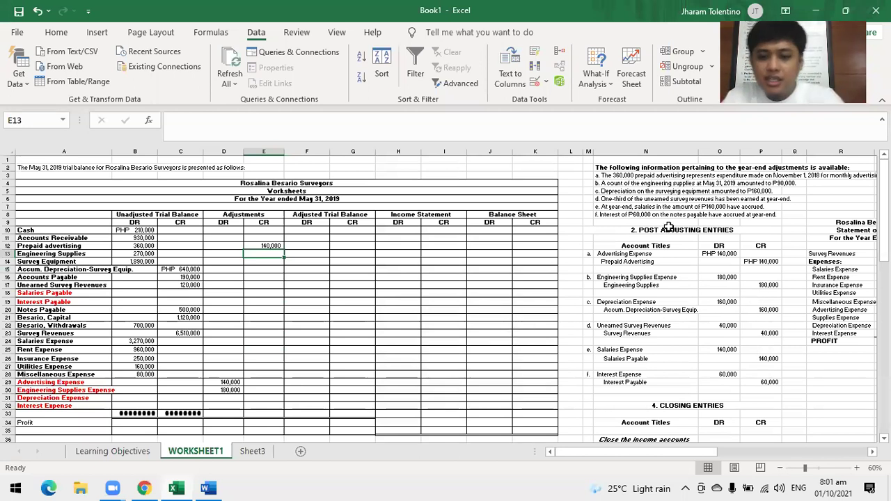
text(=)
click(764, 285)
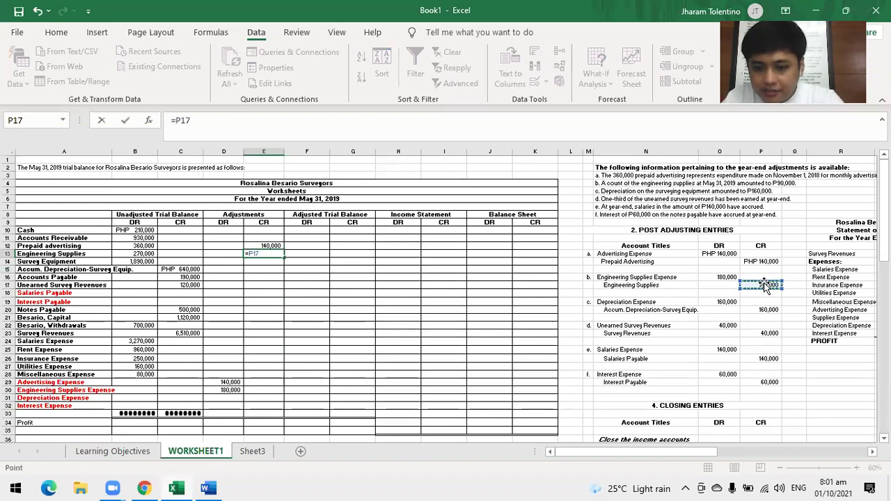
key(Return)
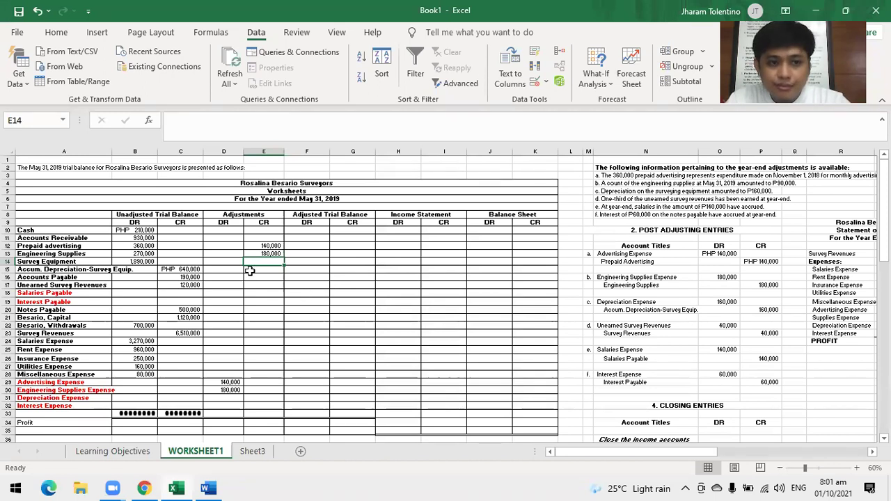
- Link D31 and E15 to the 160,000 depreciation expense and accumulated depreciation amounts
click(208, 399)
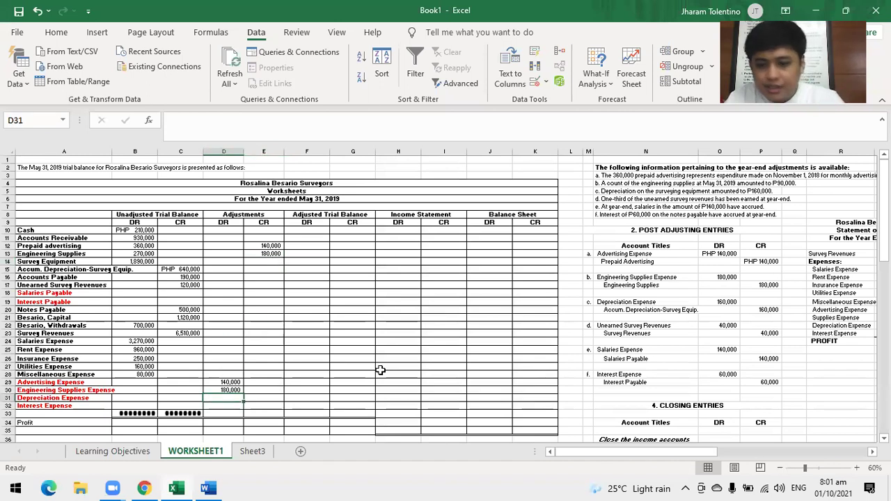
text(=)
click(727, 302)
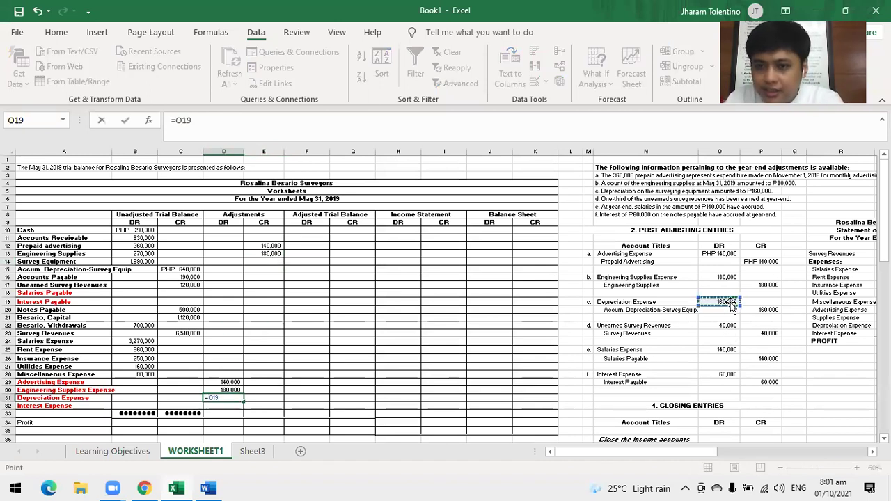
key(Return)
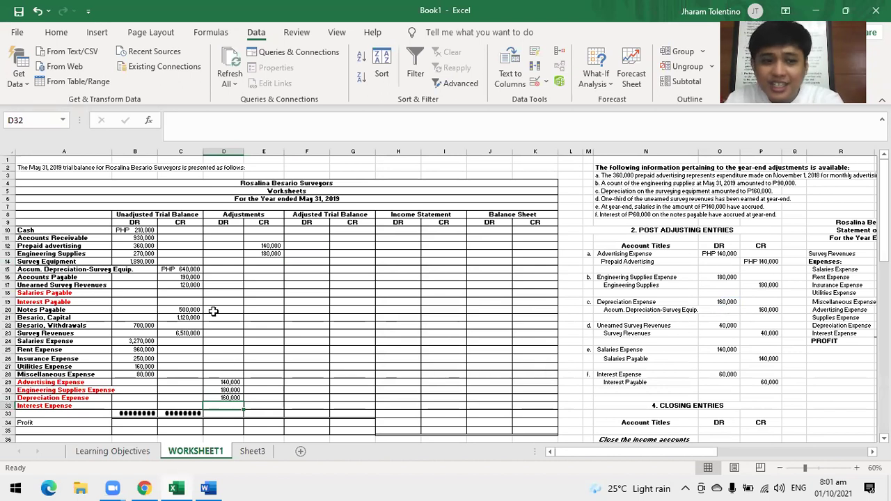
click(264, 269)
text(=)
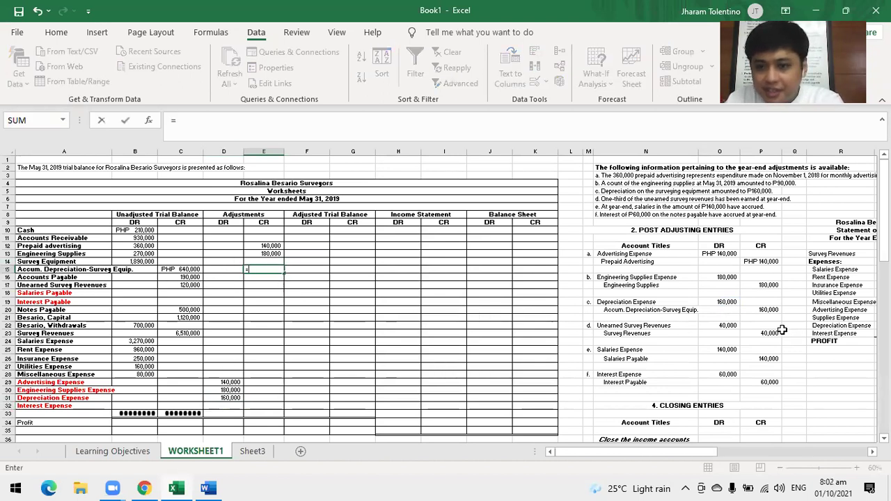
click(770, 310)
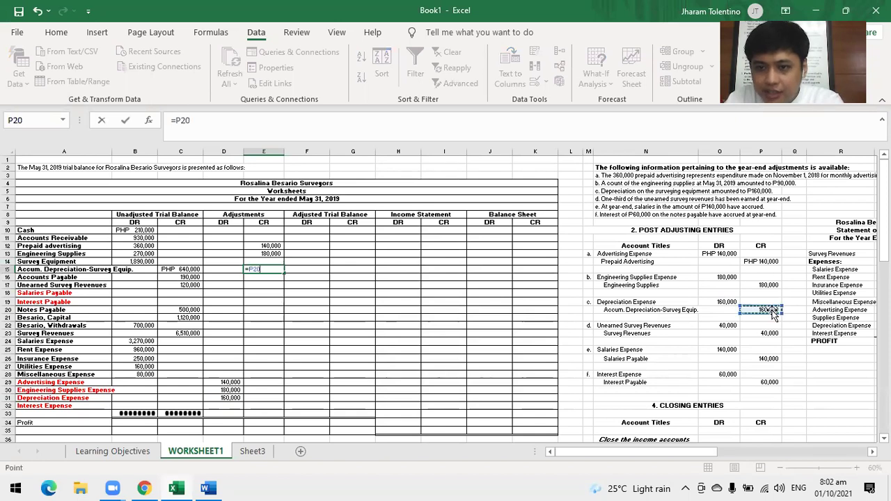
key(Return)
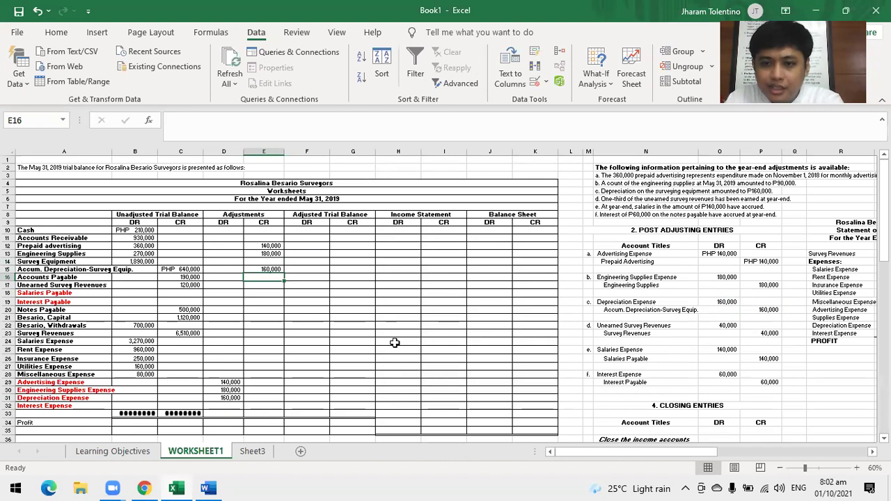
- Link D17 and E23 to the 40,000 Unearned Survey Revenues and Survey Revenues amounts
click(216, 285)
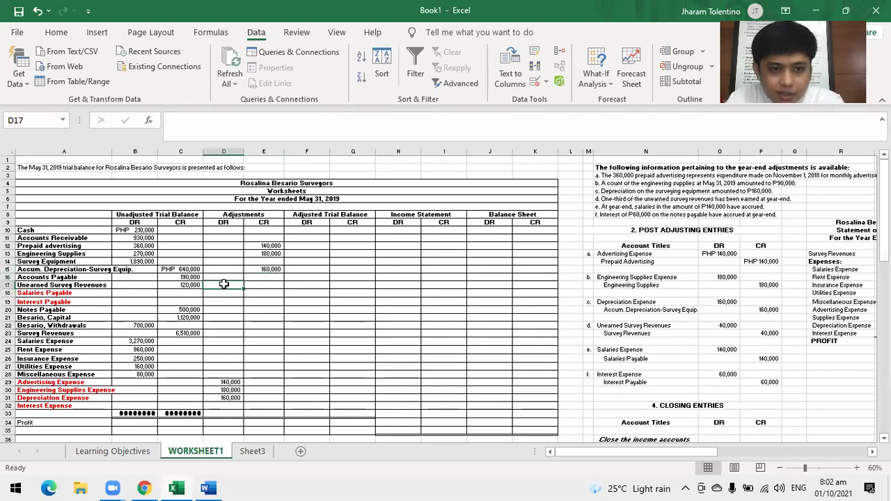
text(=)
click(731, 325)
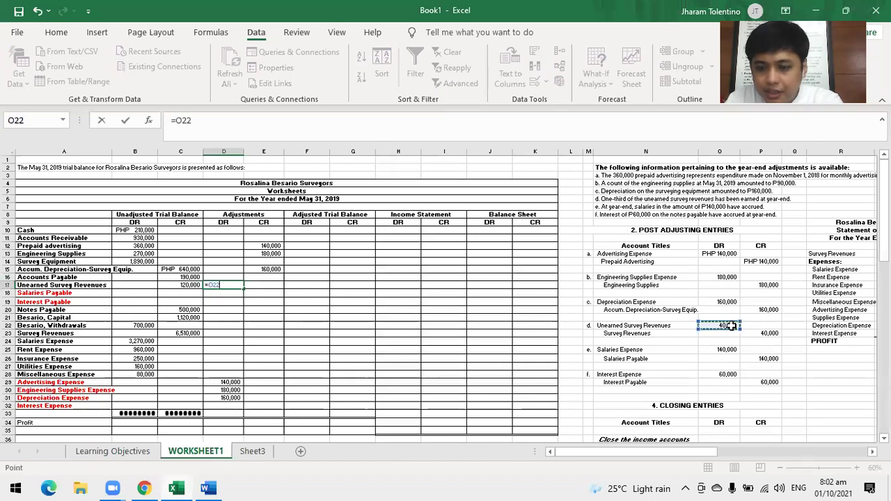
key(Return)
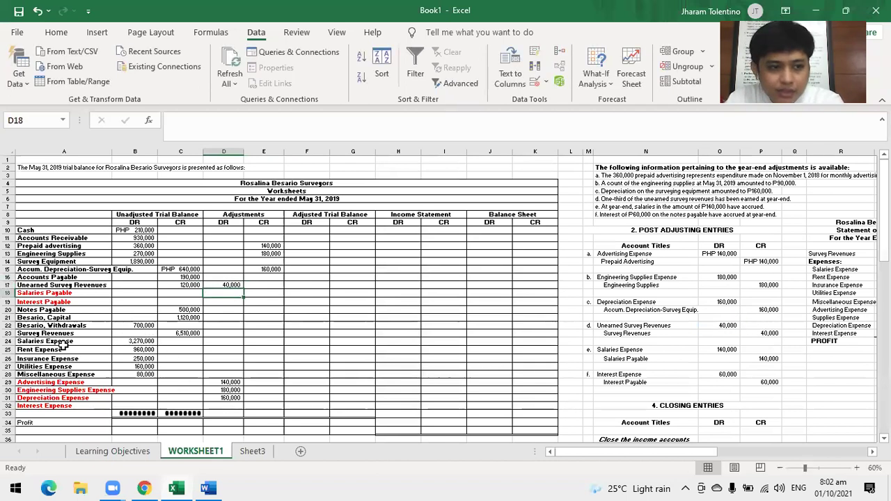
click(260, 332)
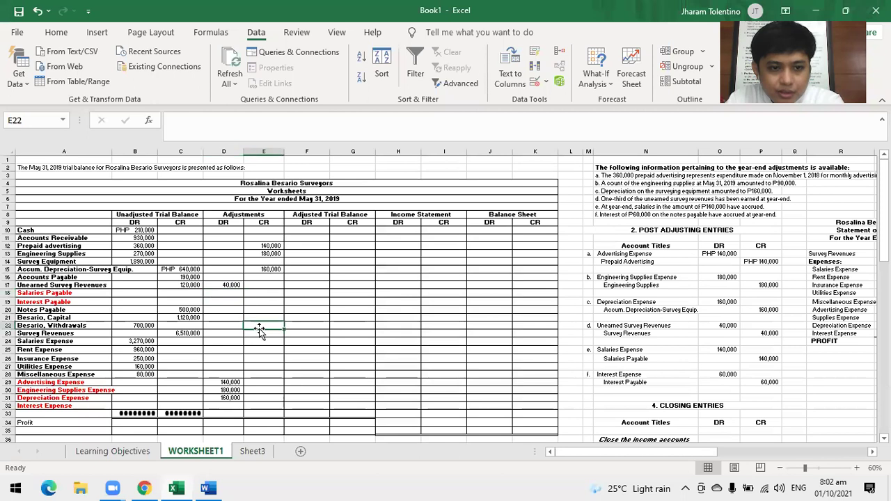
text(=)
click(766, 334)
key(Return)
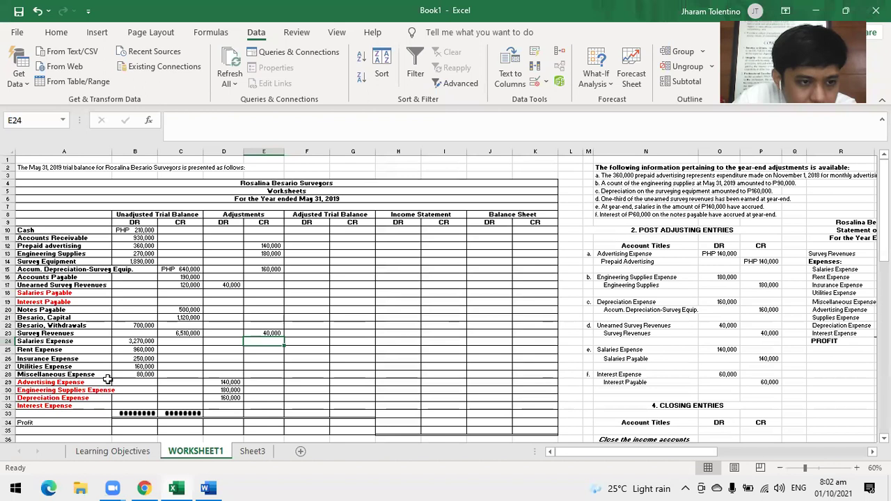
- Link D24 and E18 to the 140,000 Salaries Expense and Salaries Payable amounts
click(231, 339)
text(=)
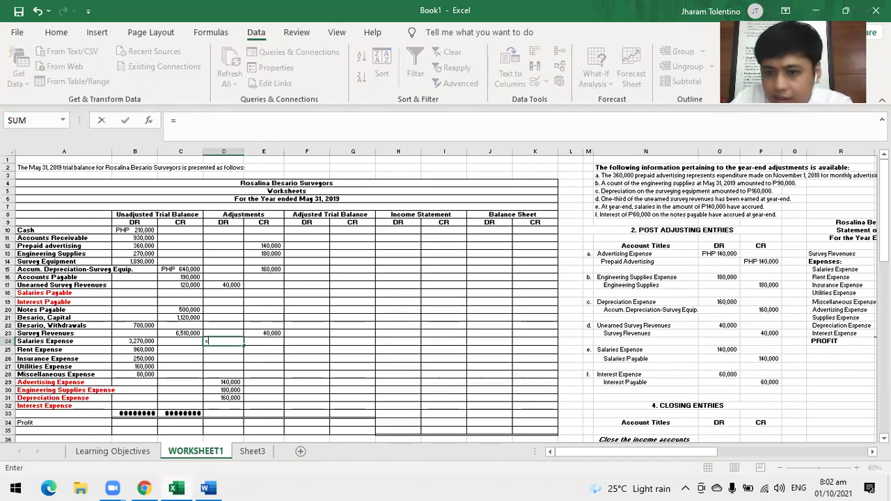
click(727, 350)
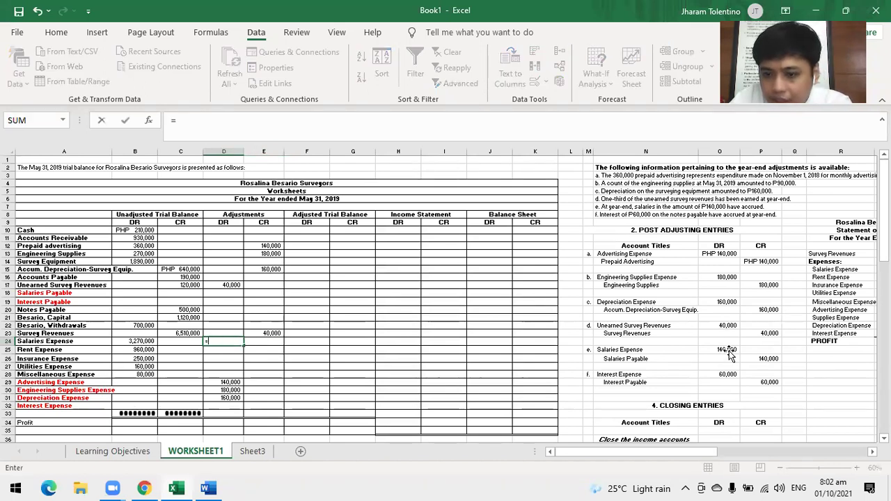
key(Return)
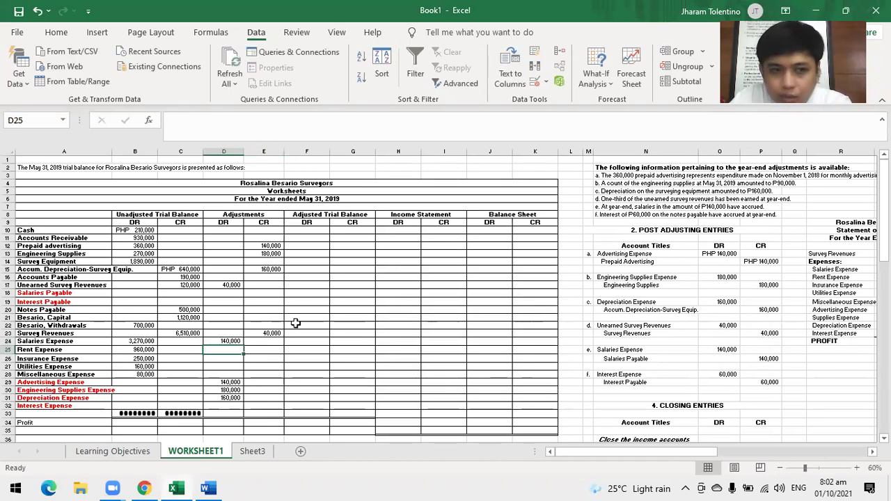
click(255, 293)
text(=)
click(766, 359)
key(Return)
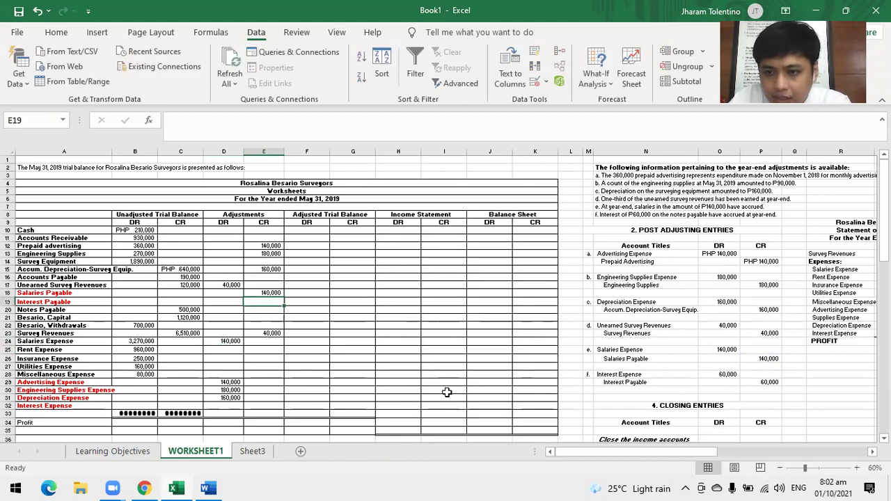
- Link D32 and E19 to the 60,000 Interest Expense and Interest Payable amounts
click(214, 406)
text(=)
click(722, 374)
key(Return)
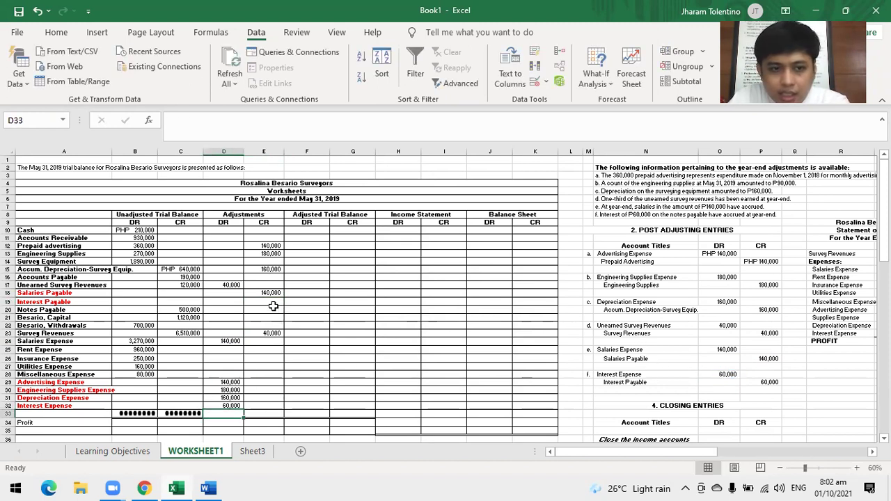
click(273, 304)
text(=)
click(769, 381)
key(Return)
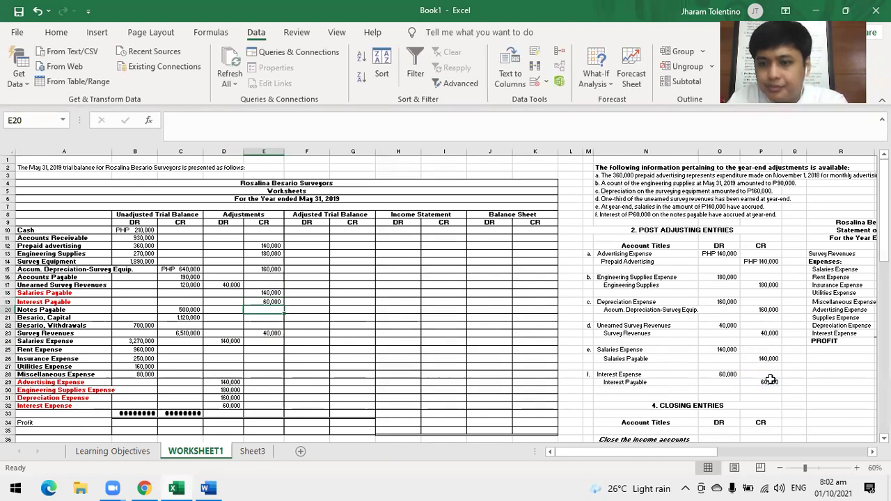
click(856, 468)
- Return the sheet to full-size zoom and move through View, Review and Data to the Formulas ribbon
click(856, 468)
click(856, 468)
drag(605, 457, 581, 458)
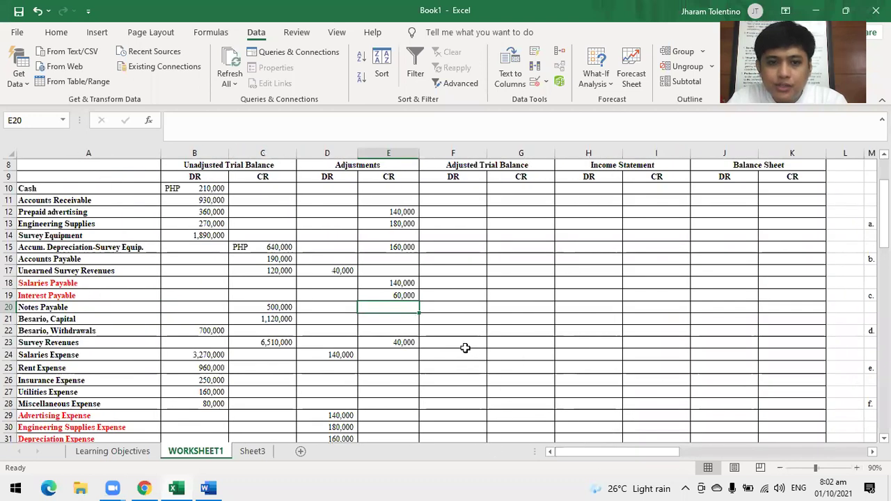
scroll(464, 348, up, 1)
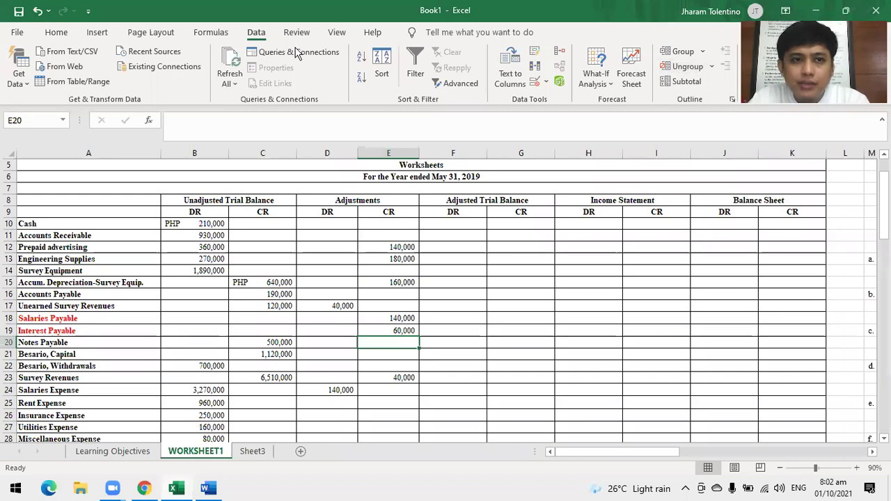
click(337, 33)
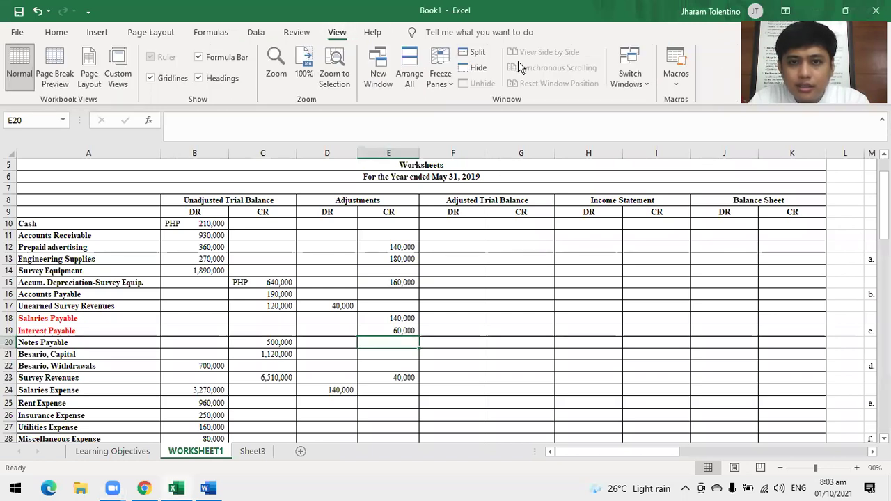
click(295, 33)
click(259, 34)
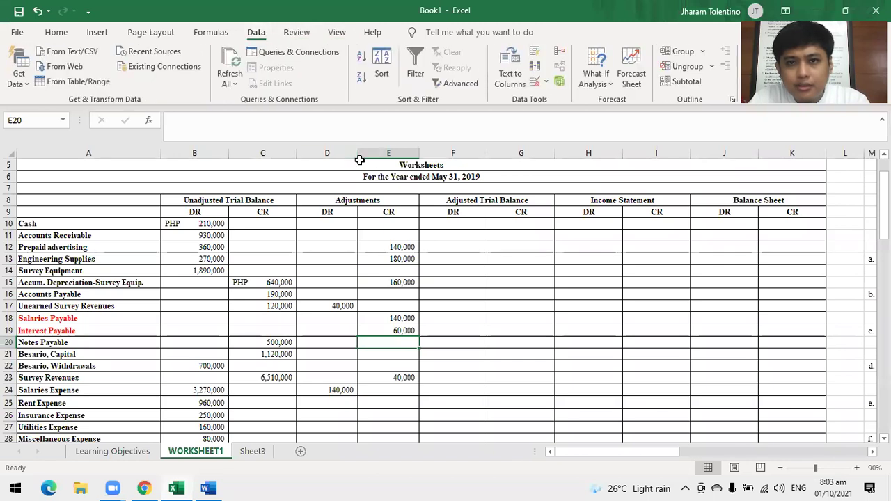
click(216, 34)
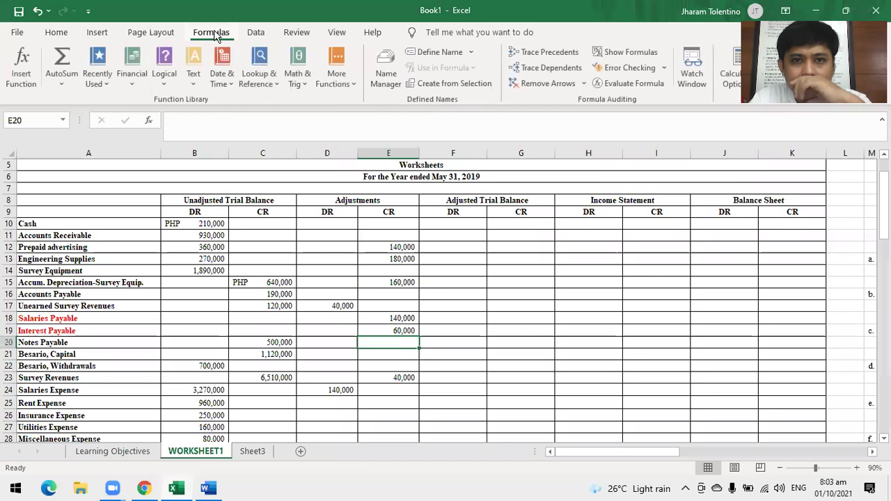
click(394, 248)
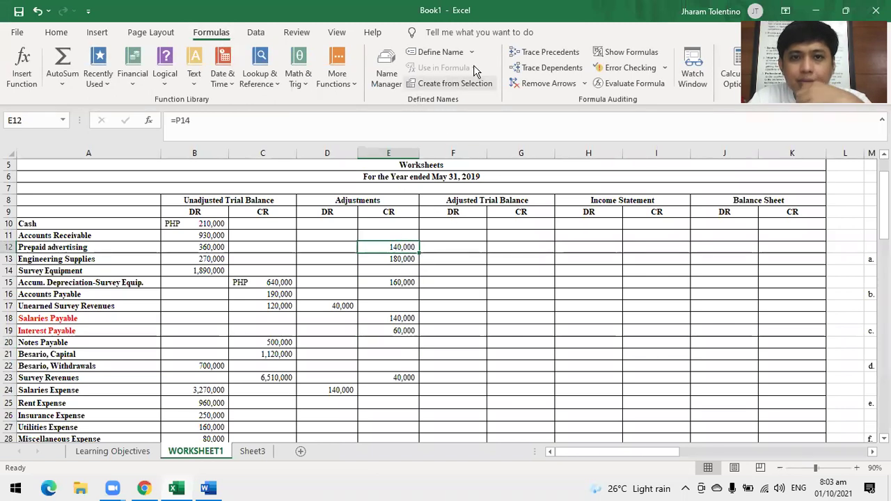
click(535, 55)
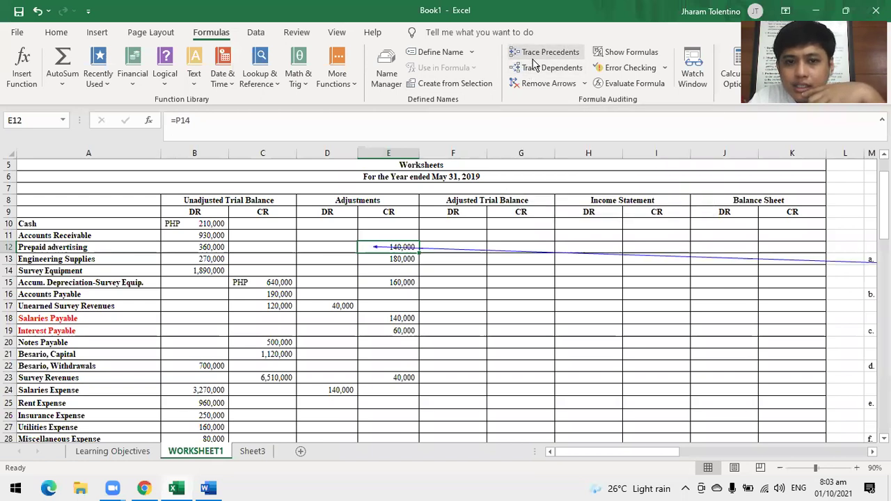
mouse_move(640, 461)
mouse_down()
mouse_move(667, 453)
mouse_move(639, 451)
mouse_up()
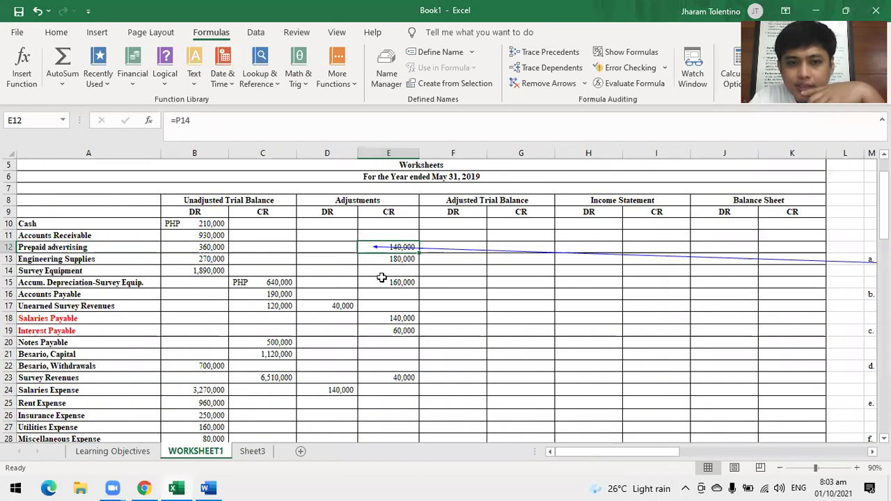
click(388, 260)
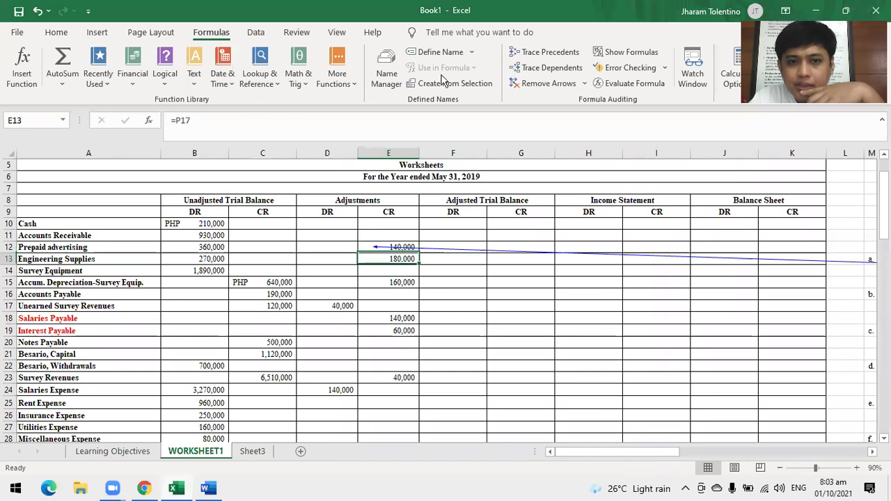
click(530, 52)
mouse_move(646, 459)
mouse_down()
mouse_move(670, 455)
mouse_move(645, 455)
mouse_up()
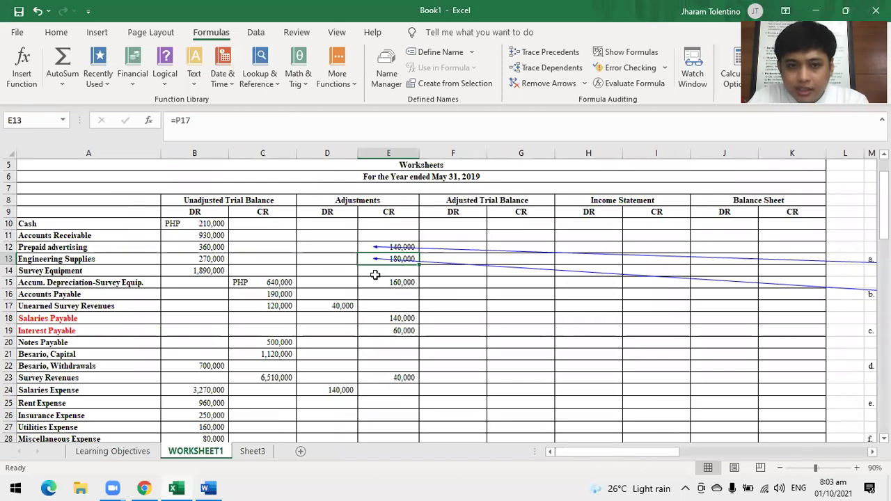
click(550, 83)
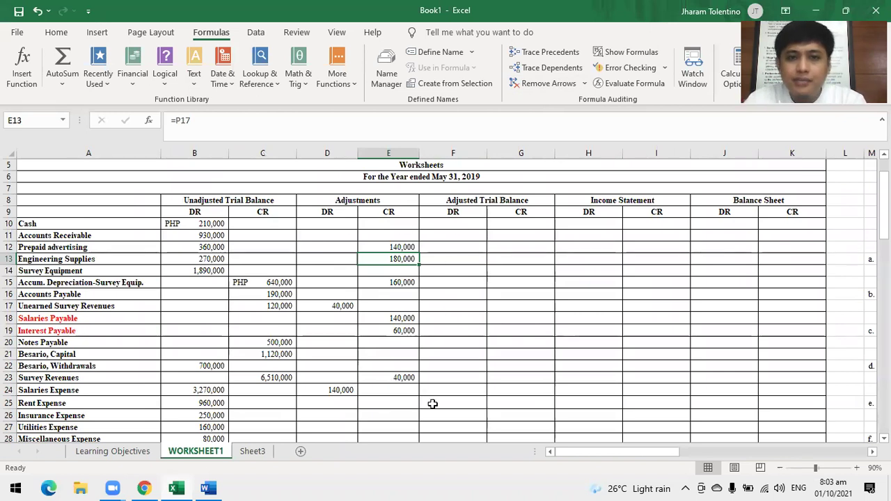
click(237, 199)
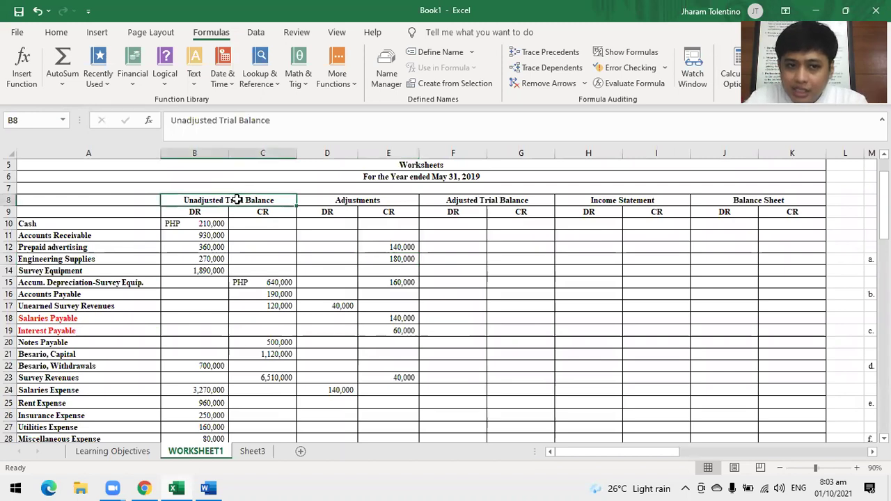
click(364, 199)
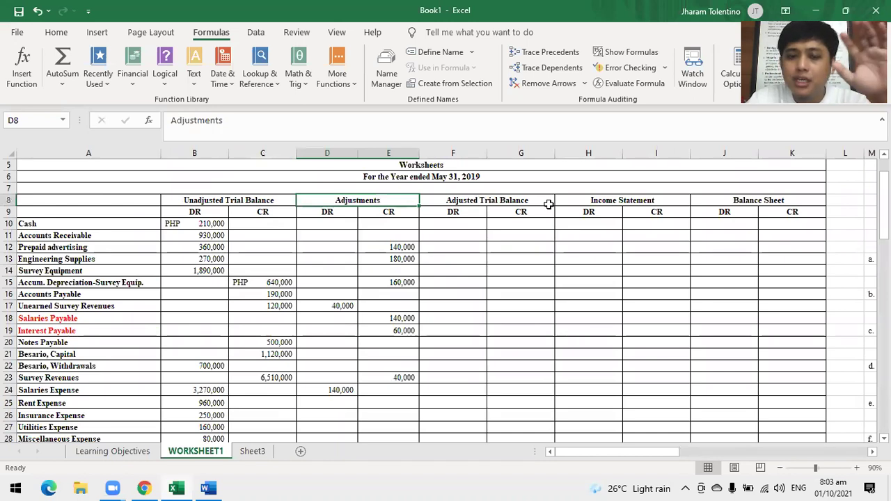
click(521, 201)
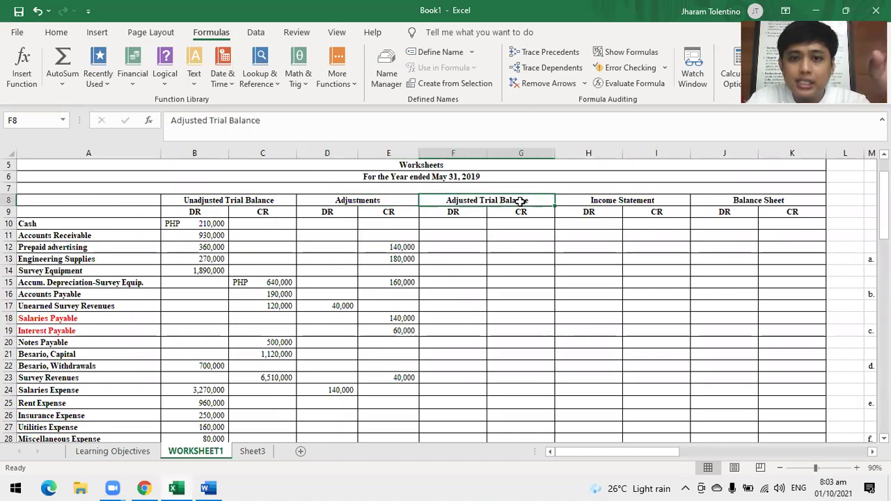
click(630, 200)
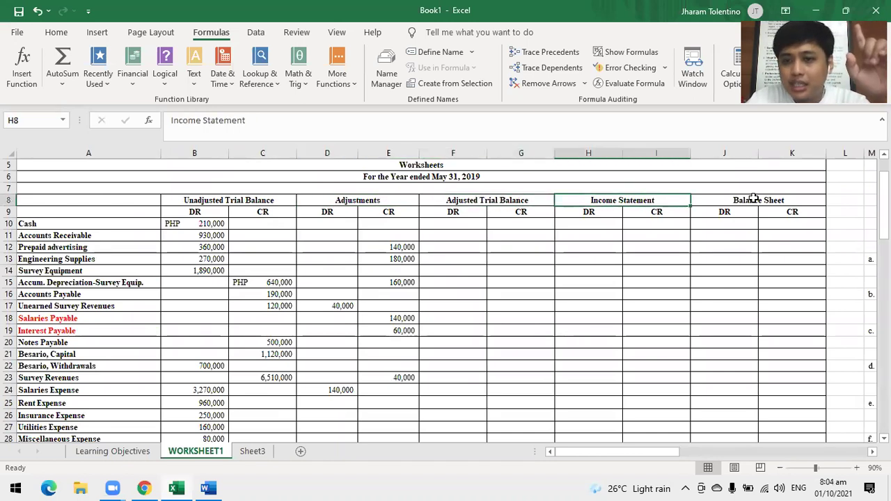
click(784, 201)
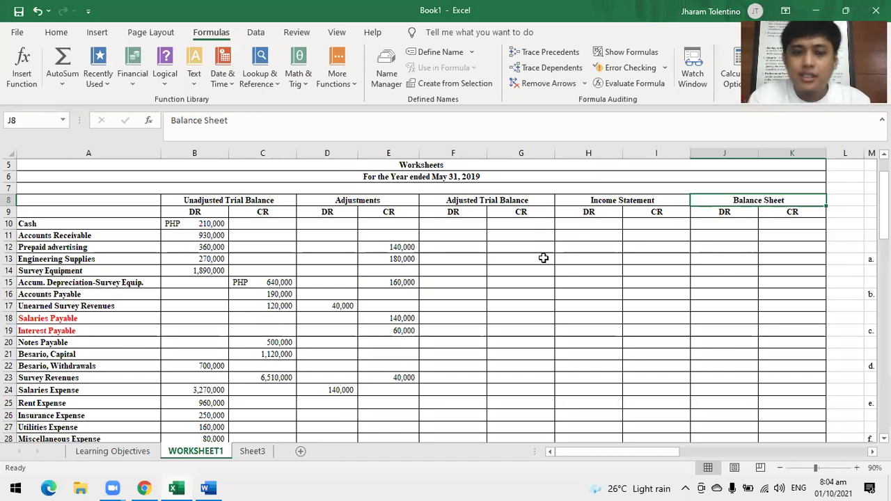
click(218, 224)
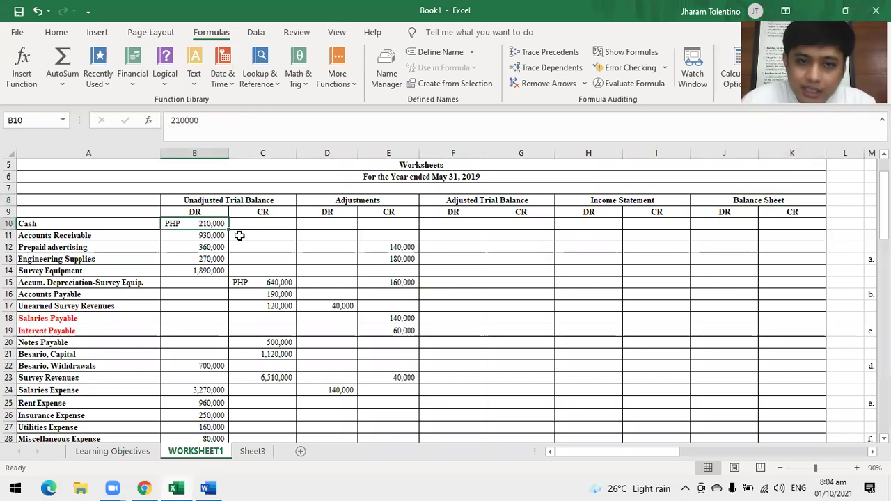
click(350, 224)
click(402, 233)
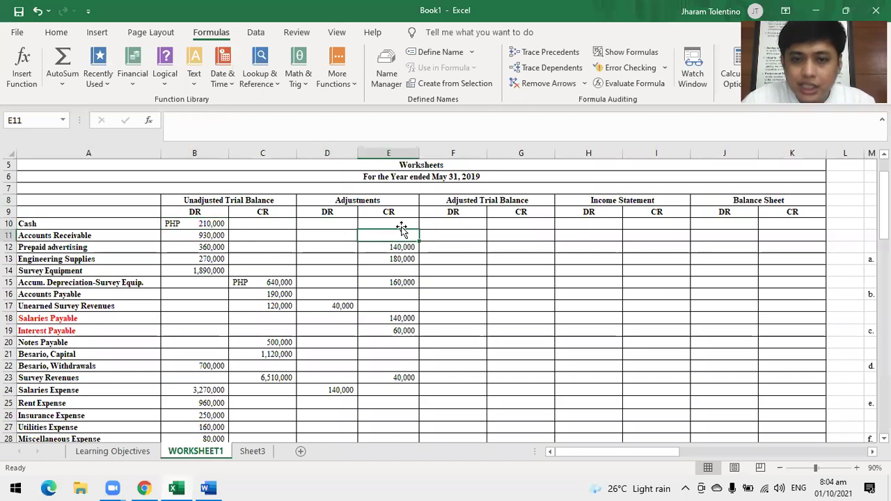
click(344, 224)
click(452, 222)
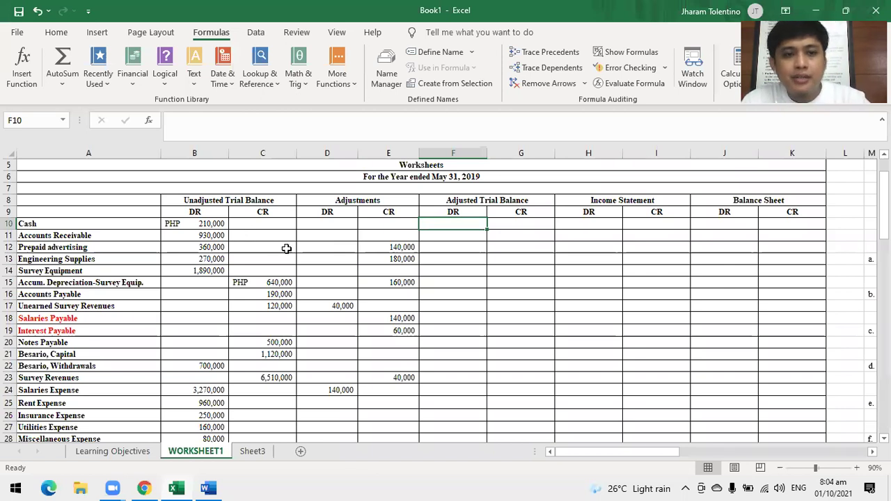
click(218, 224)
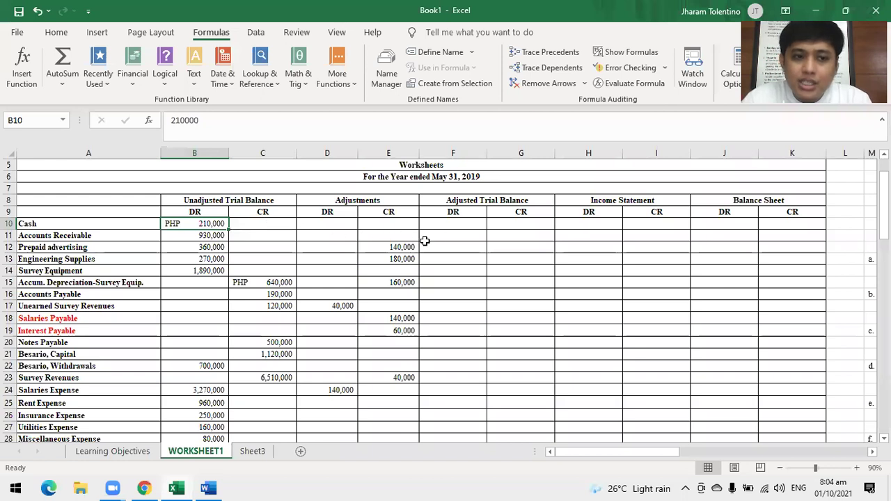
click(352, 224)
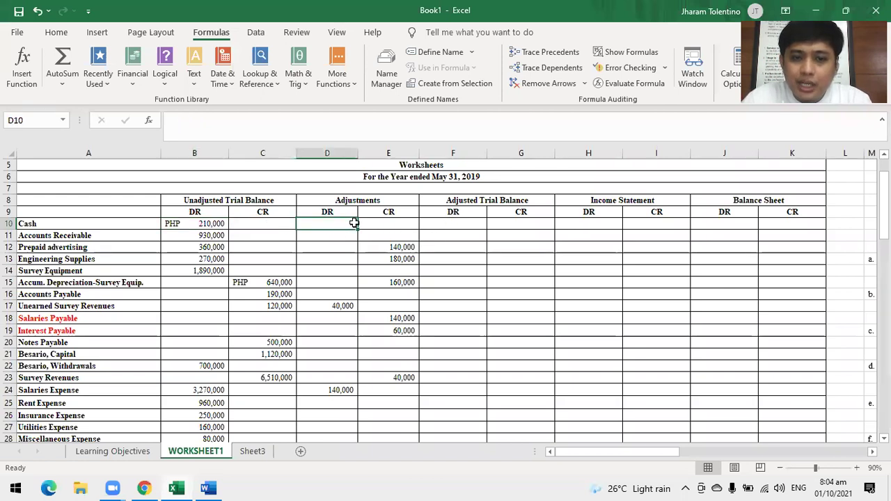
- Enter 210,000 for Cash in F10 and 930,000 for Accounts Receivable in F11
click(459, 221)
text(21)
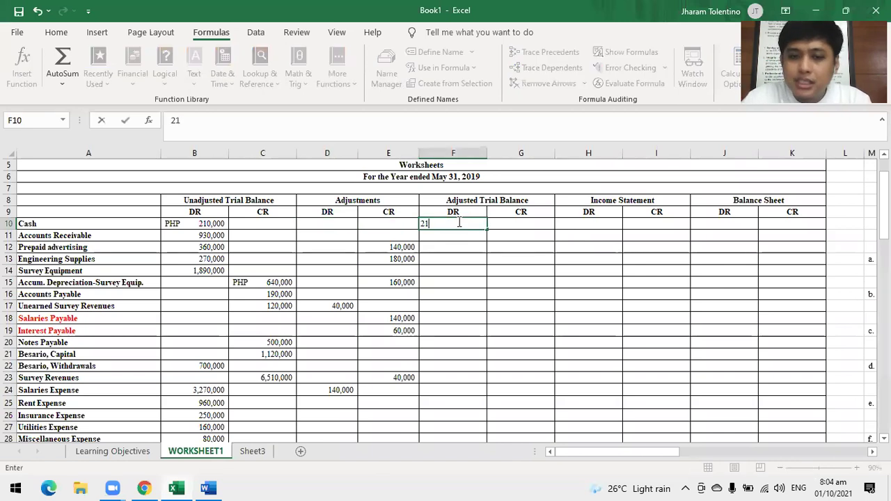
text(0,00000)
key(Return)
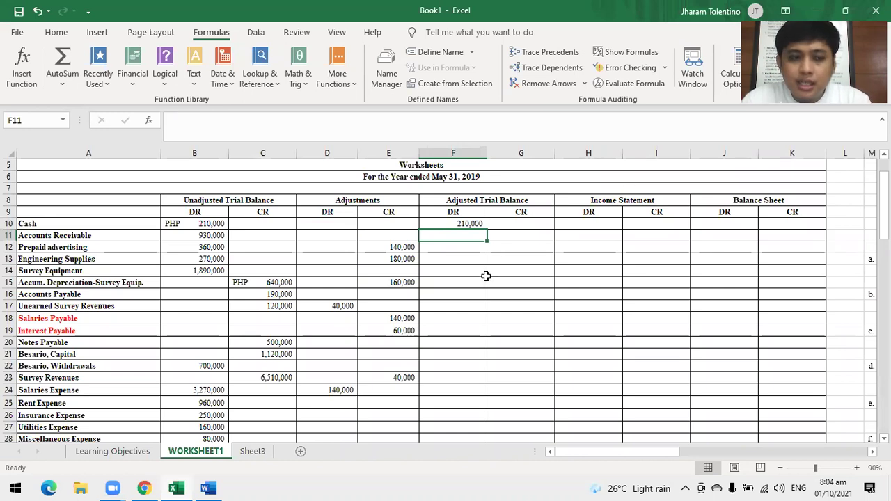
text(930)
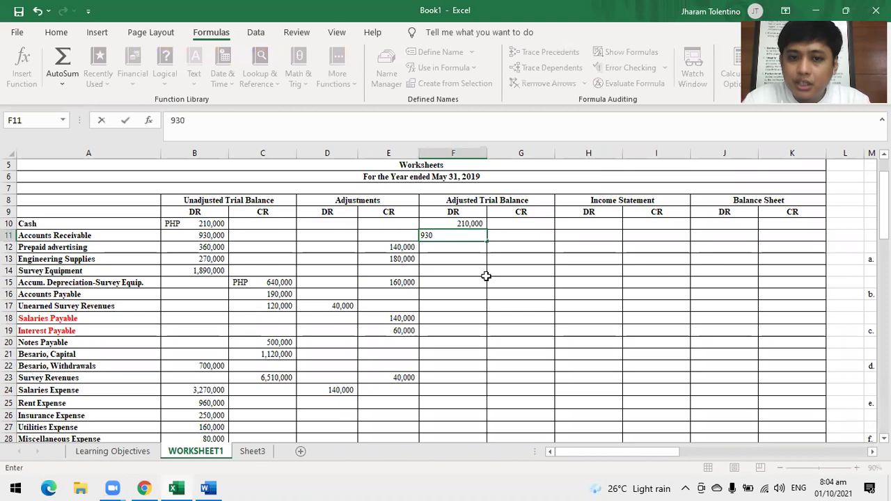
text(,000)
key(Return)
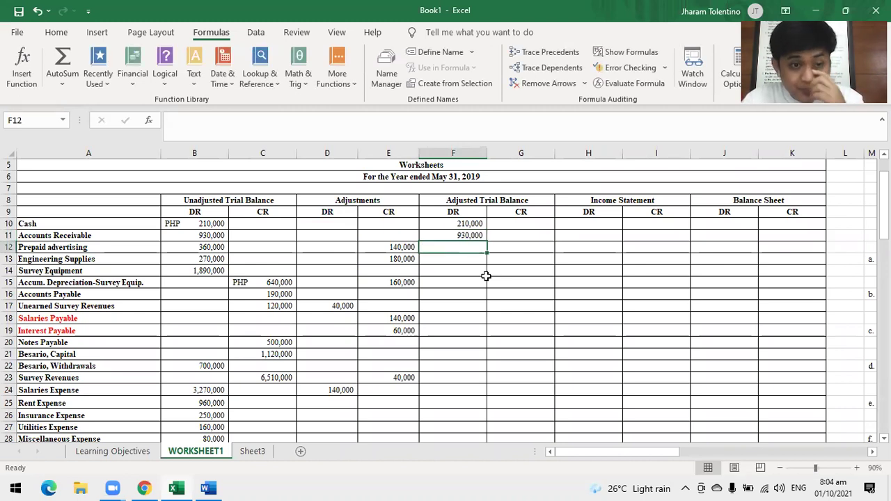
- Review Prepaid advertising's 360,000 balance and 140,000 credit adjustment in B12, D12 and E12
click(187, 247)
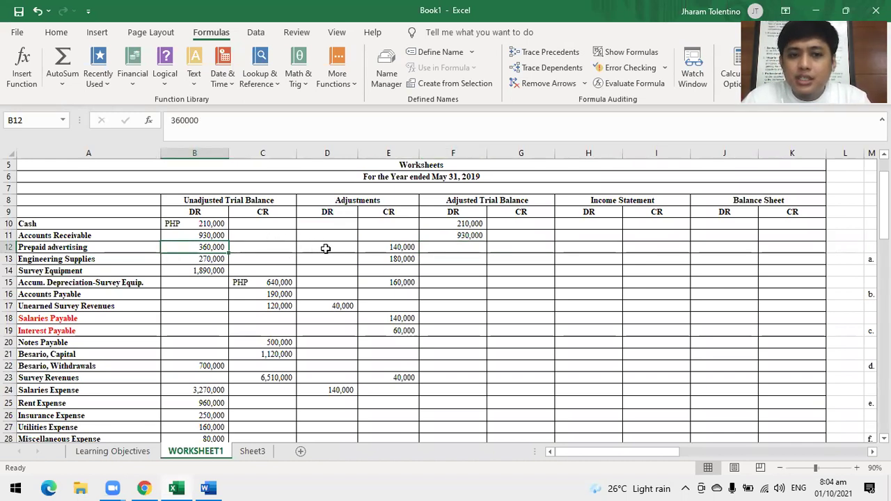
click(325, 249)
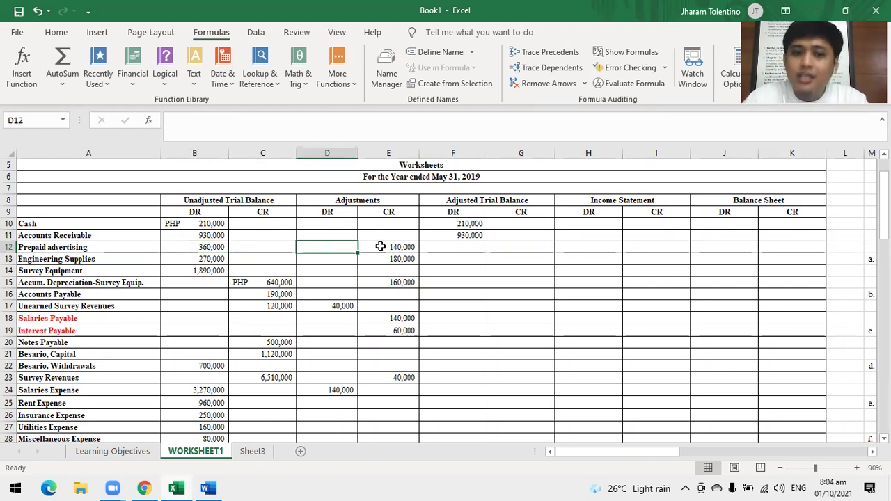
click(380, 246)
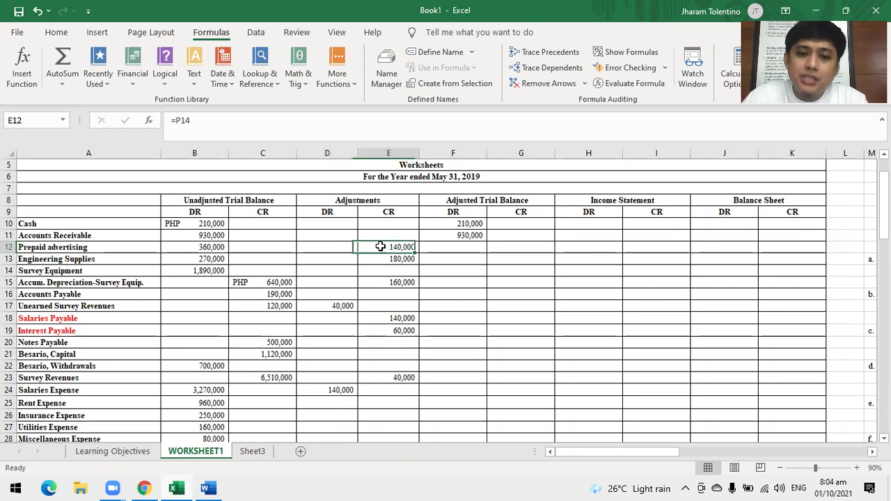
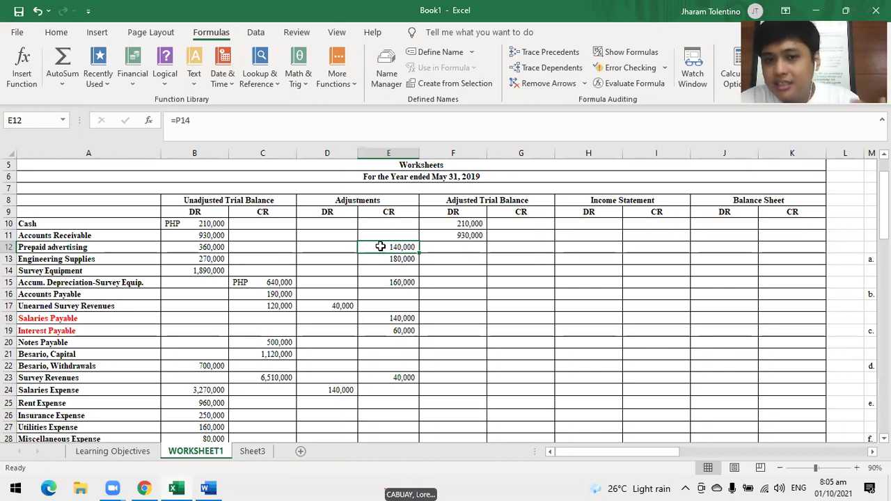
- Compare Prepaid advertising's 360,000 unadjusted balance with its 140,000 credit adjustment
click(240, 492)
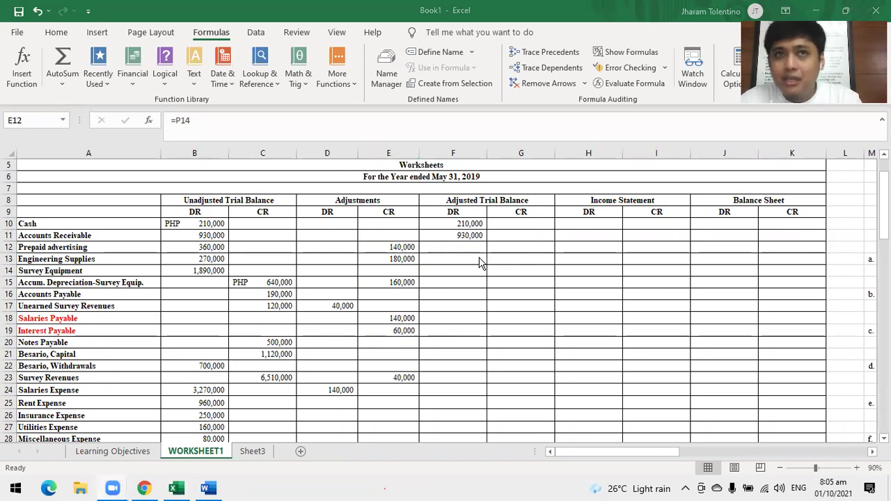
click(213, 249)
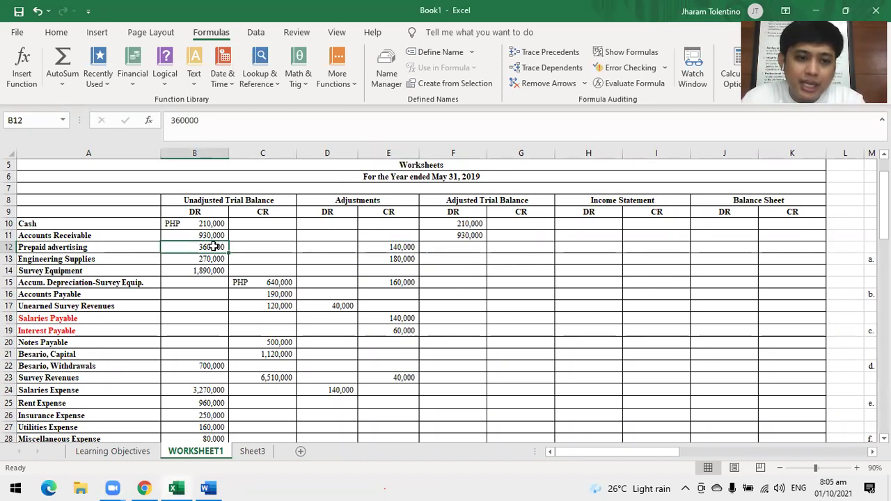
click(343, 249)
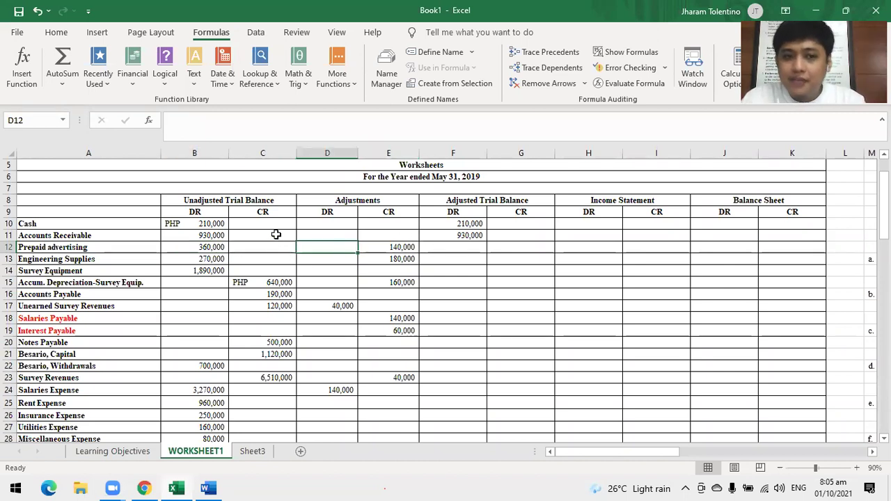
click(271, 284)
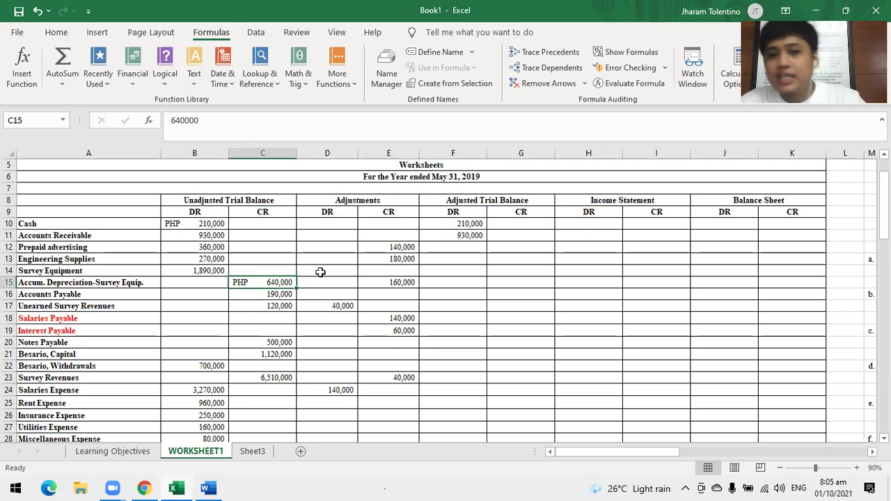
click(429, 247)
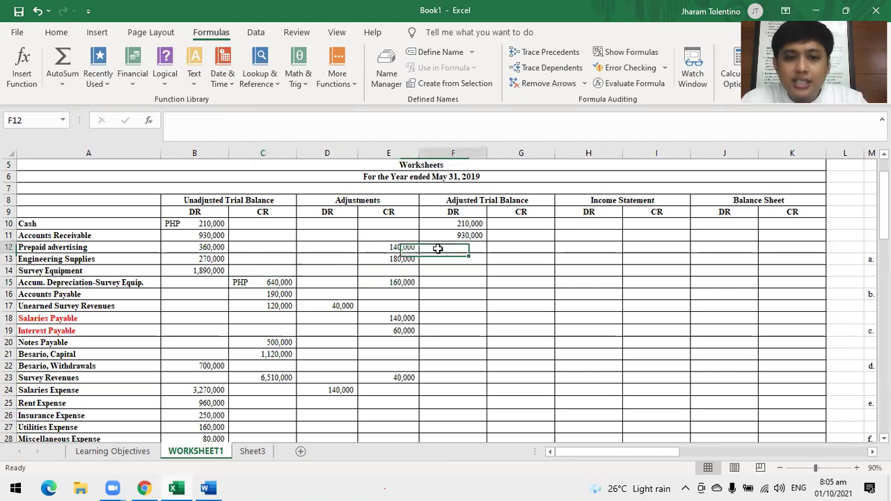
click(202, 248)
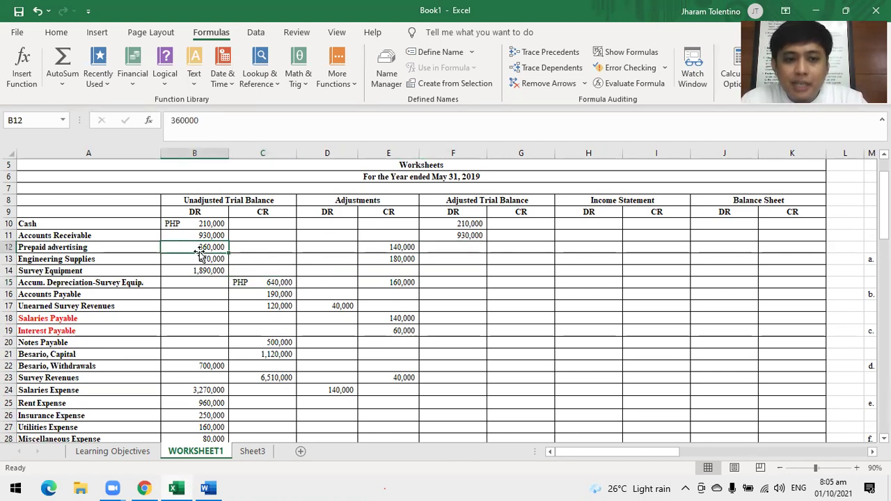
click(397, 248)
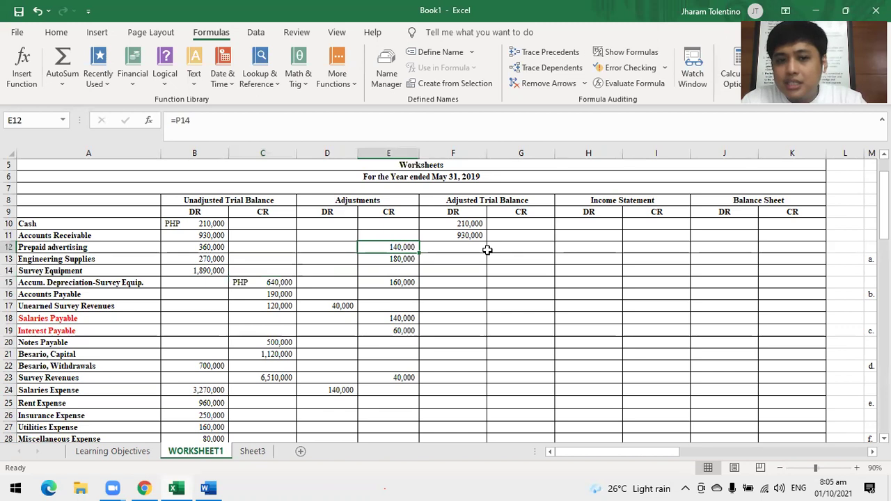
click(209, 246)
click(407, 248)
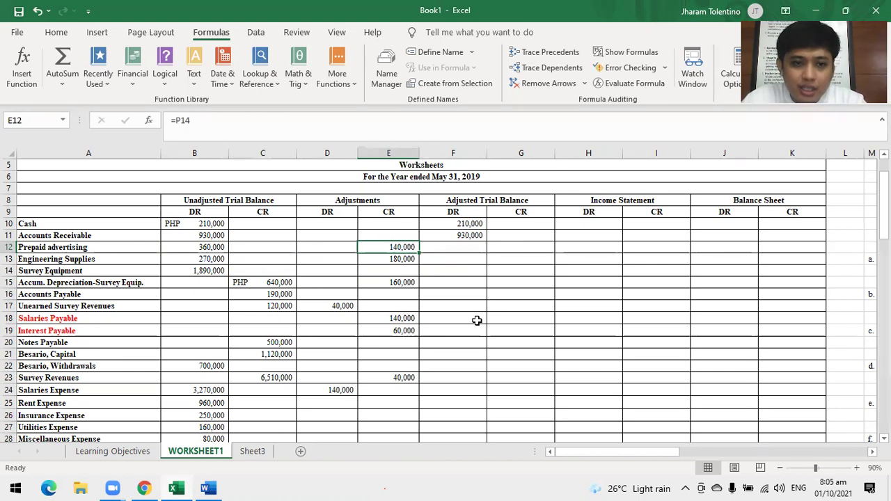
- Enter 220,000 as Prepaid advertising's adjusted debit in F12 and zoom the sheet to 100%
click(453, 247)
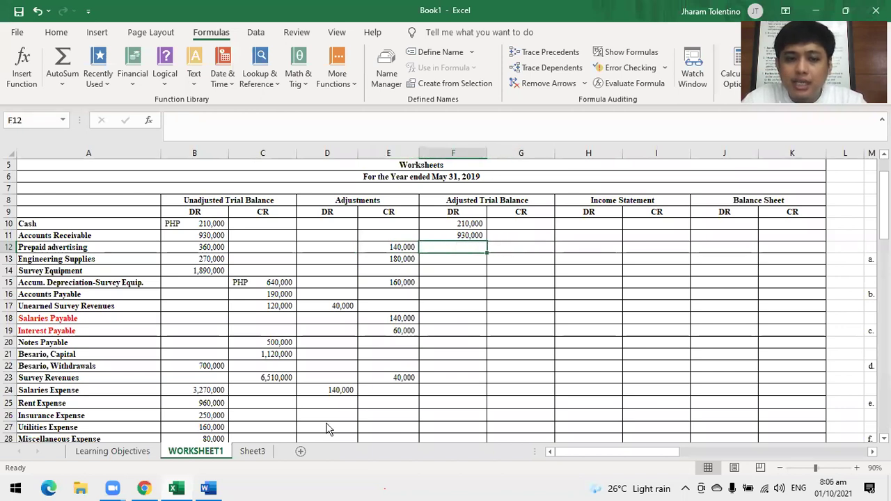
key(Right)
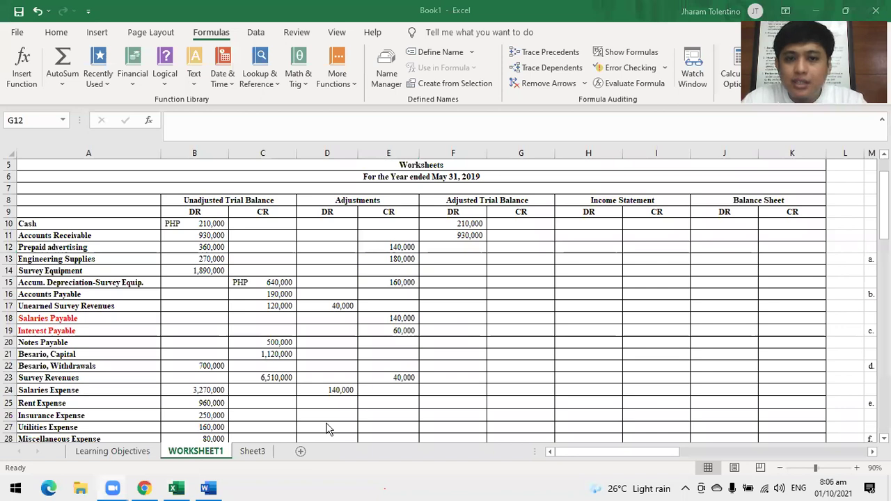
click(473, 248)
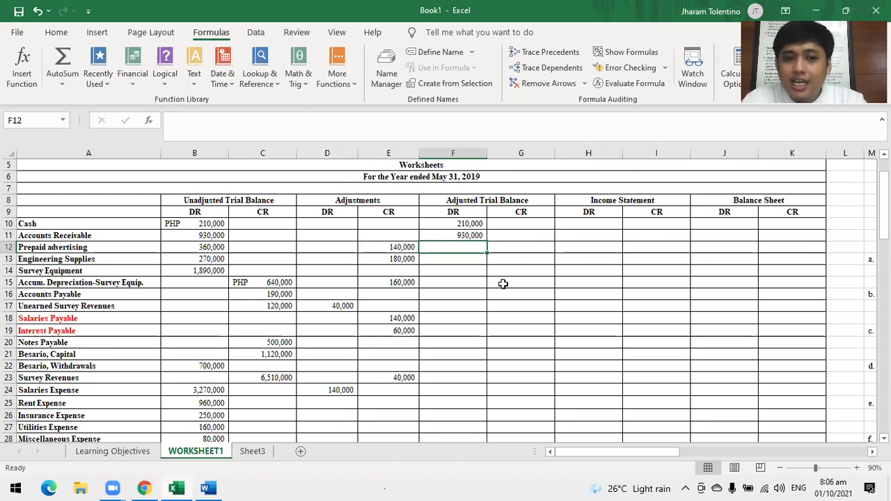
click(540, 245)
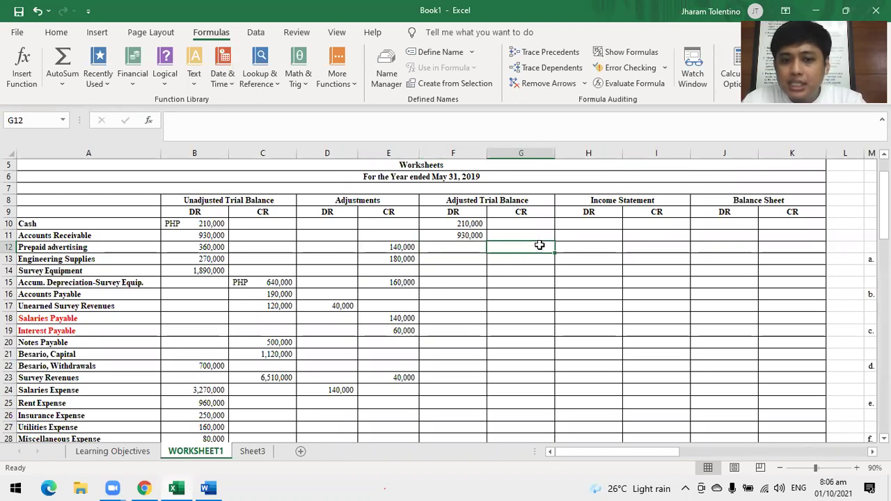
click(195, 249)
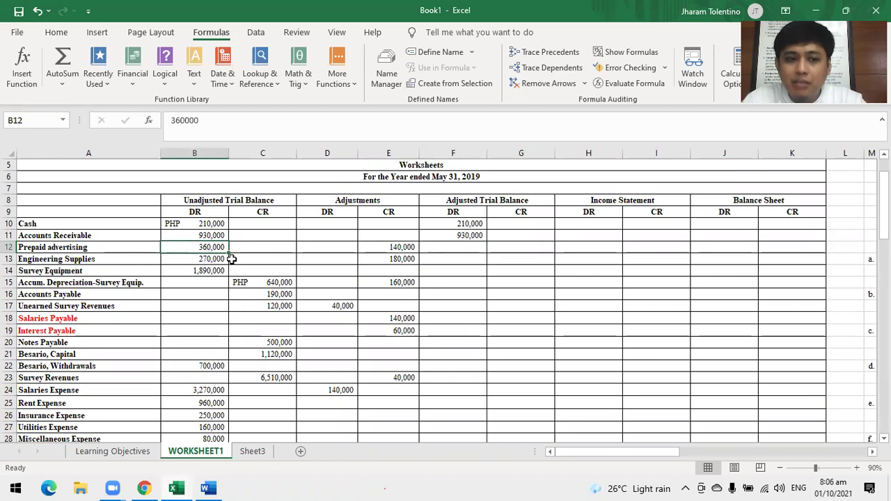
click(440, 248)
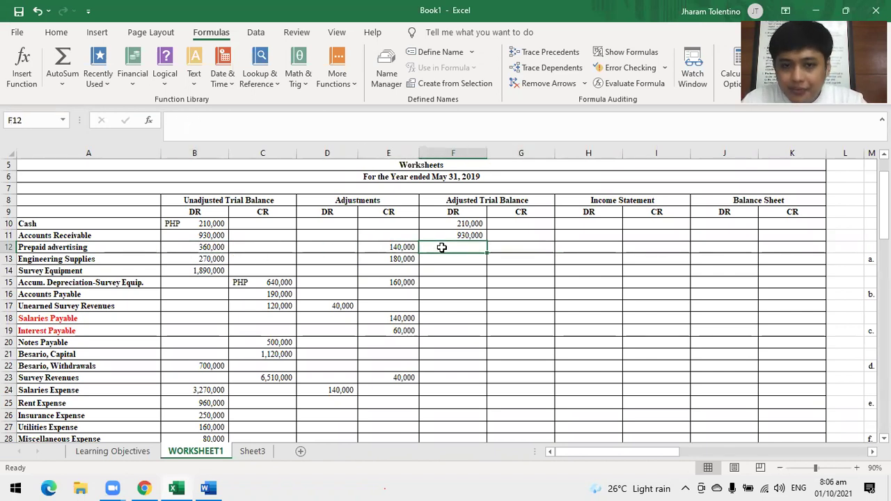
text(220000)
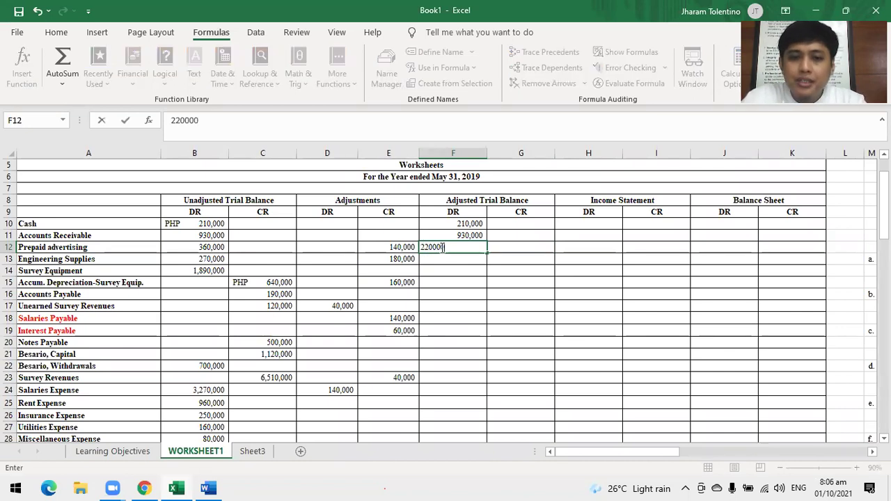
key(Return)
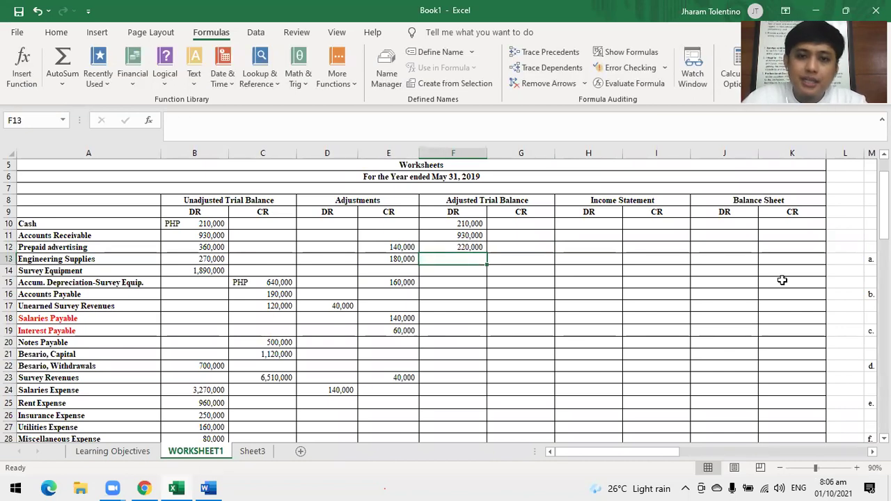
click(856, 468)
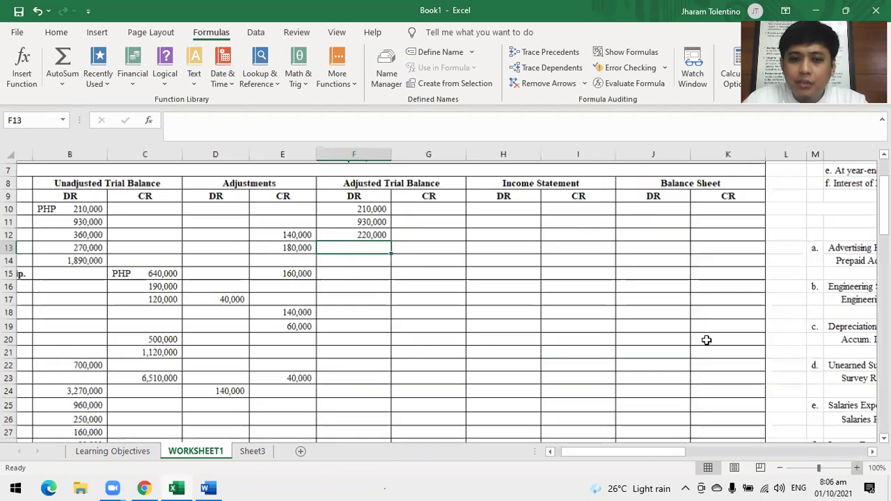
drag(685, 453, 677, 452)
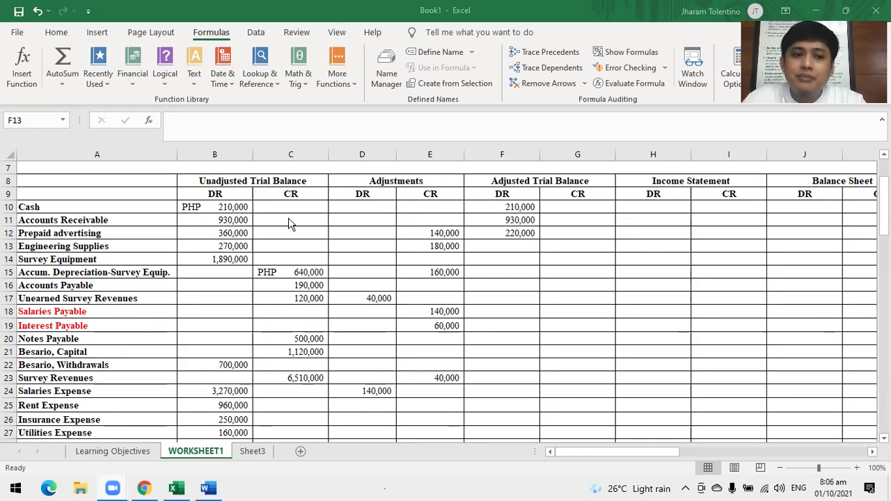
click(414, 207)
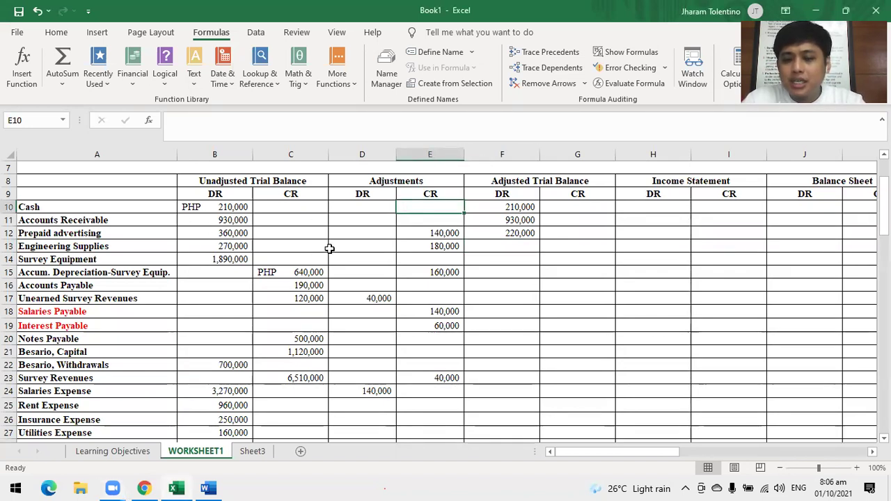
- Enter the 300,000 Cash credit adjustment and clear the outdated Cash adjusted debit
text(300000)
key(Return)
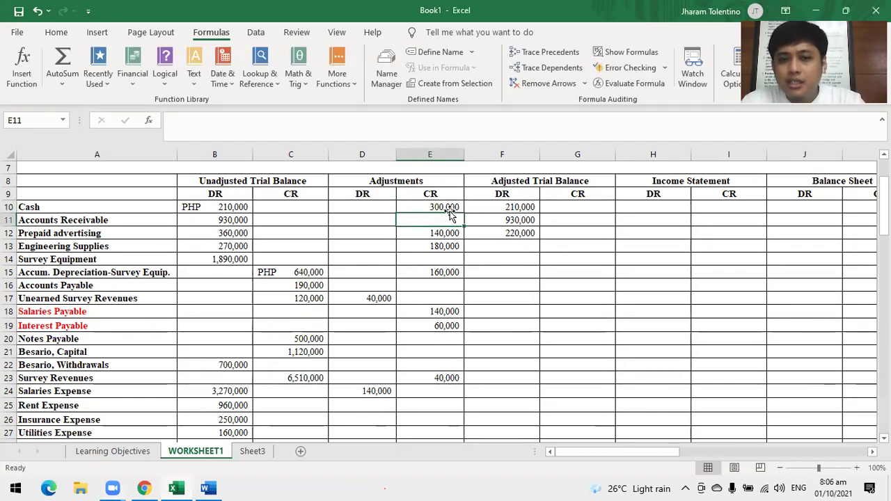
click(502, 206)
key(Delete)
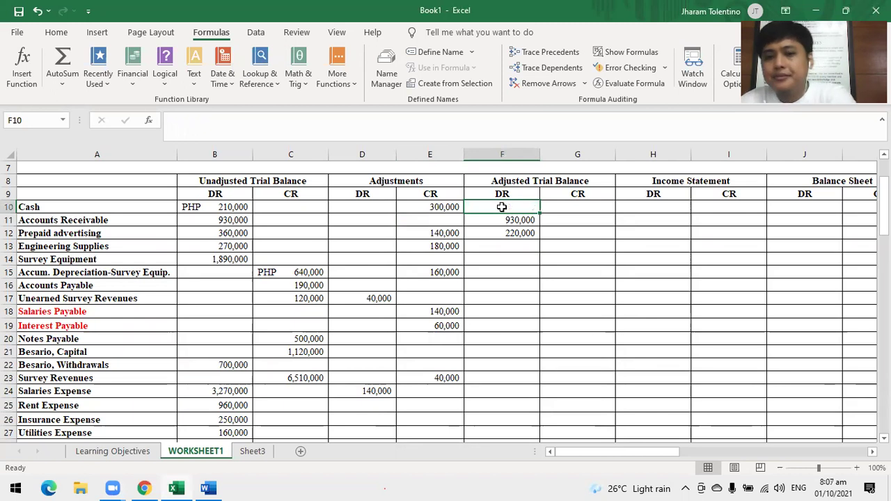
drag(551, 295, 550, 285)
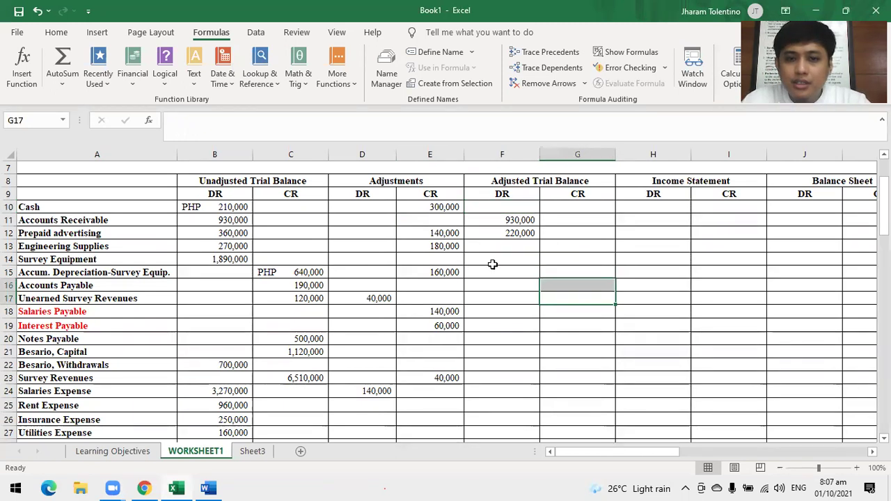
- Weigh Cash's 210,000 balance against the 300,000 adjustment and enter a 90,000 adjusted credit
click(240, 207)
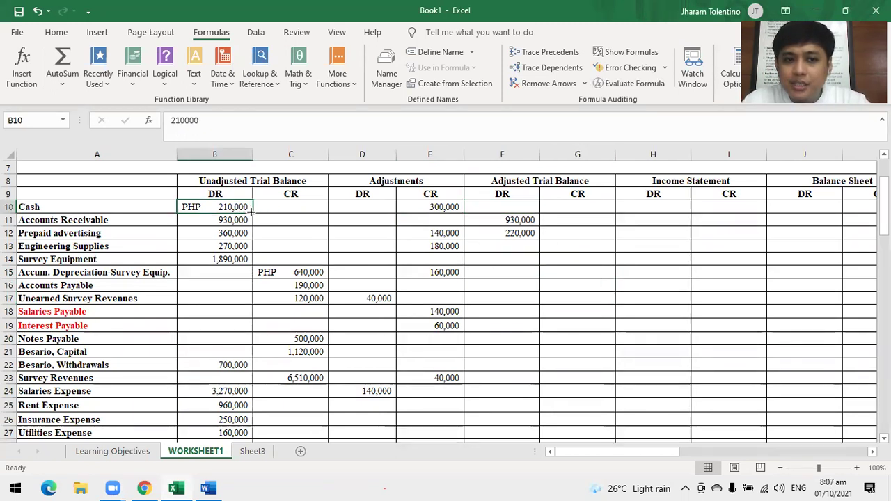
click(428, 209)
click(233, 205)
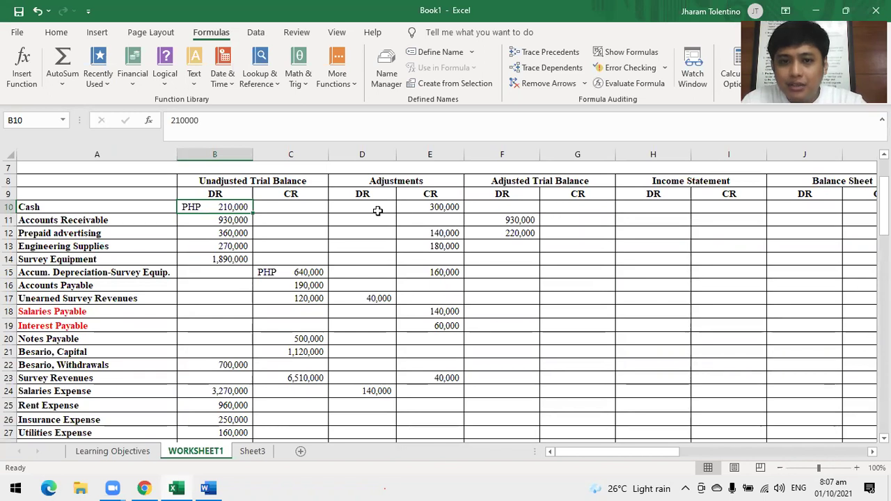
click(570, 206)
text(90)
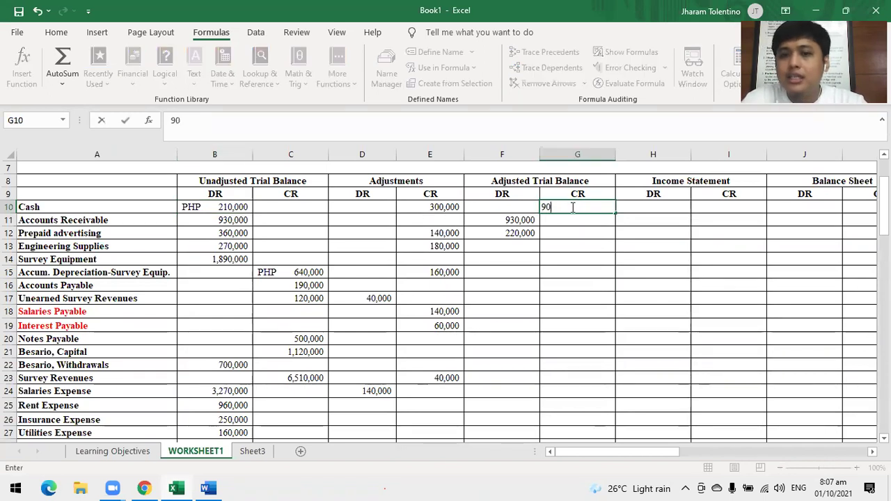
key(Return)
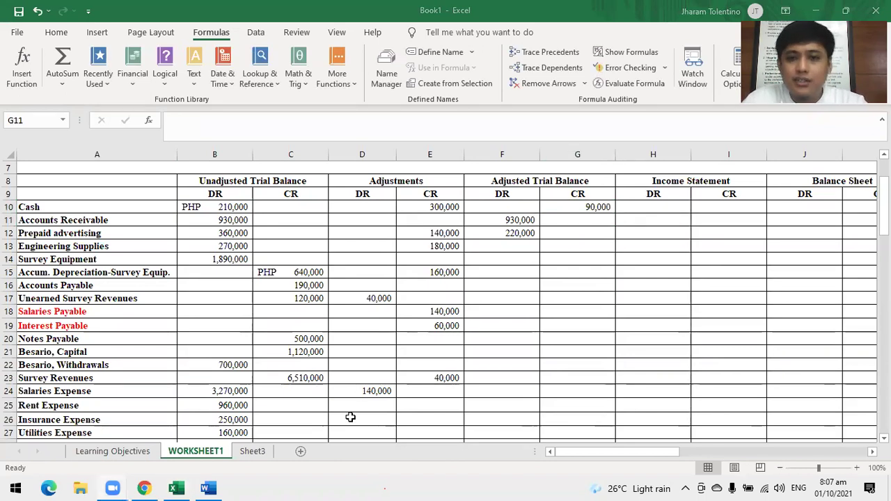
- Delete the stray Cash amounts so G10 and E10 are both empty
scroll(578, 218, up, 2)
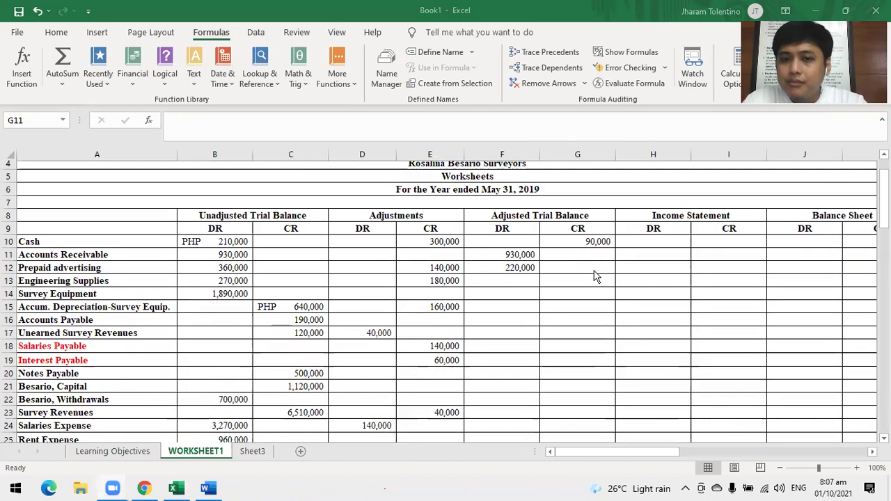
scroll(585, 217, down, 2)
click(588, 208)
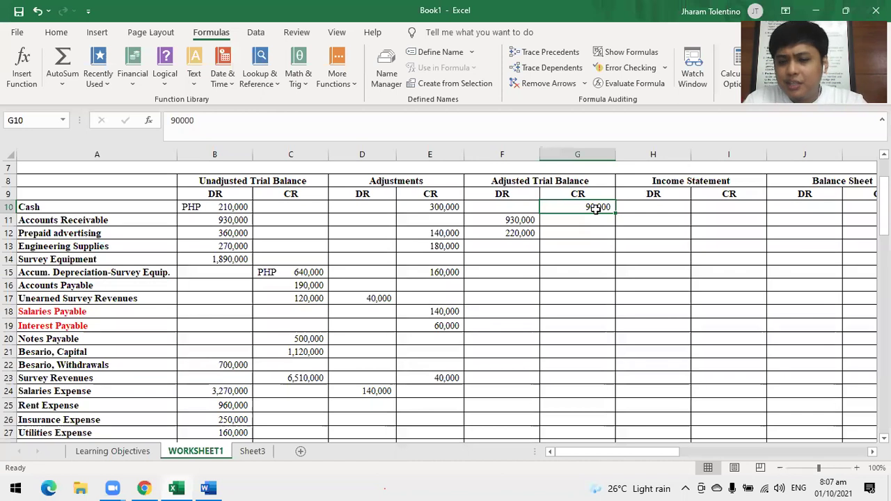
key(Delete)
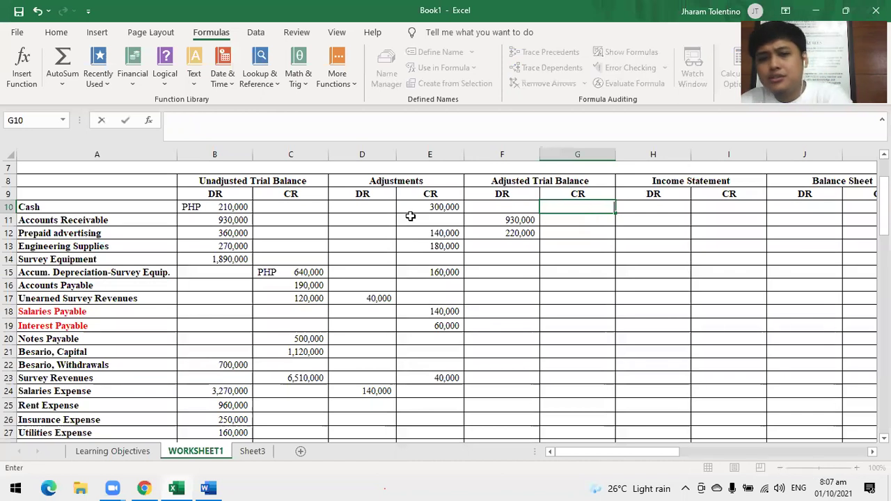
click(438, 209)
key(BackSpace)
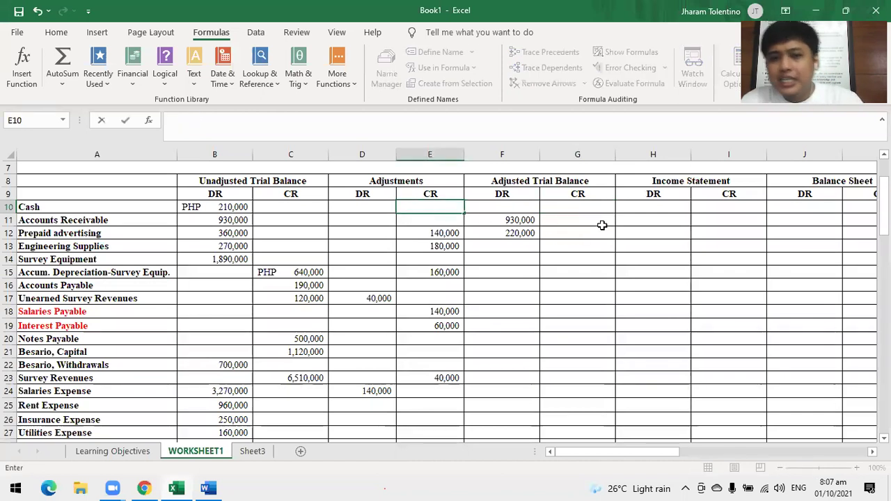
click(600, 222)
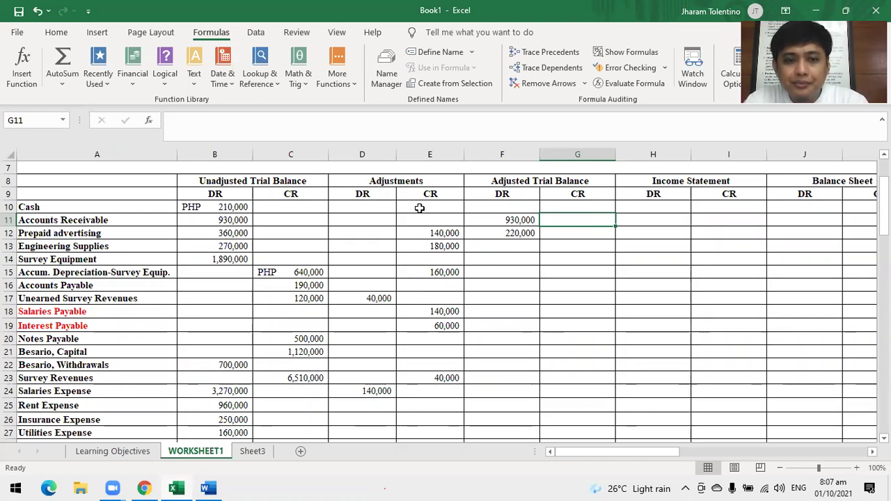
- Enter adjusted debits: Cash 210,000, Engineering Supplies 90,000, Survey Equipment 1,890,000
click(585, 207)
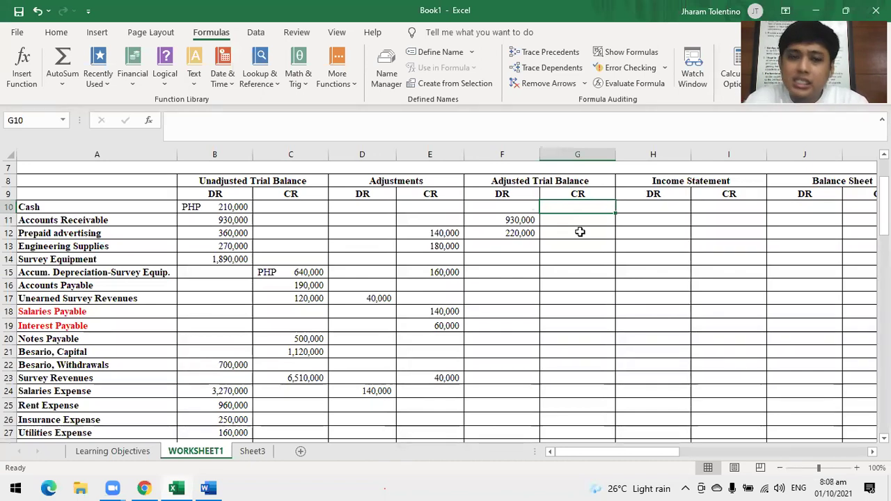
click(445, 206)
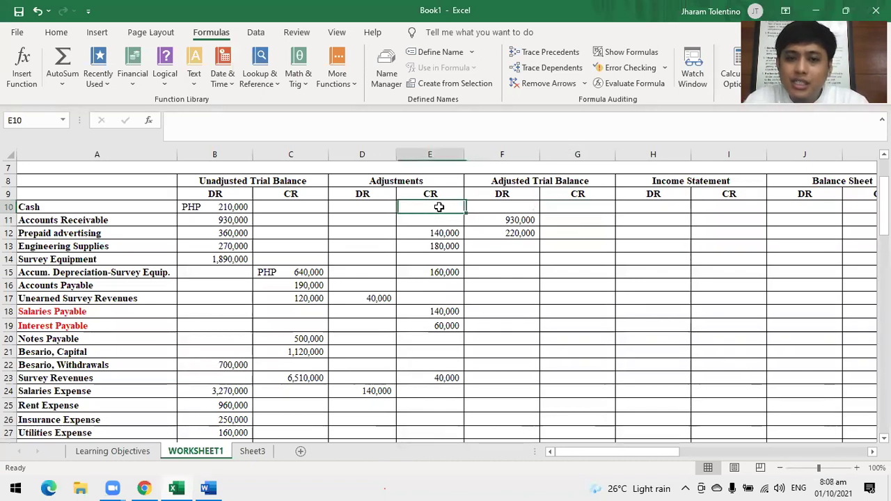
click(518, 207)
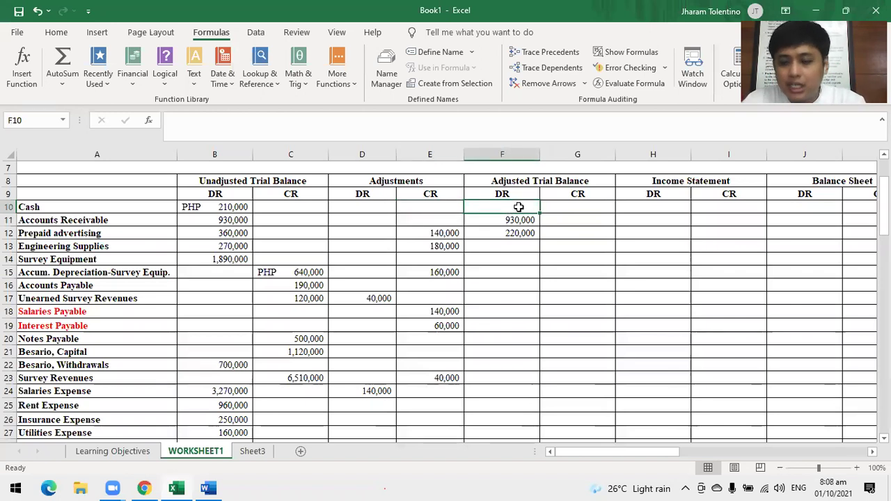
text(210,)
text(0000)
key(Return)
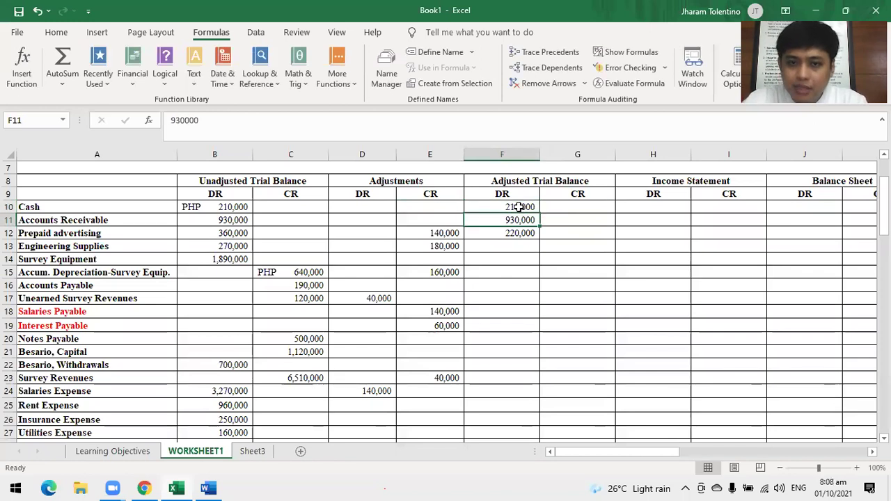
click(511, 245)
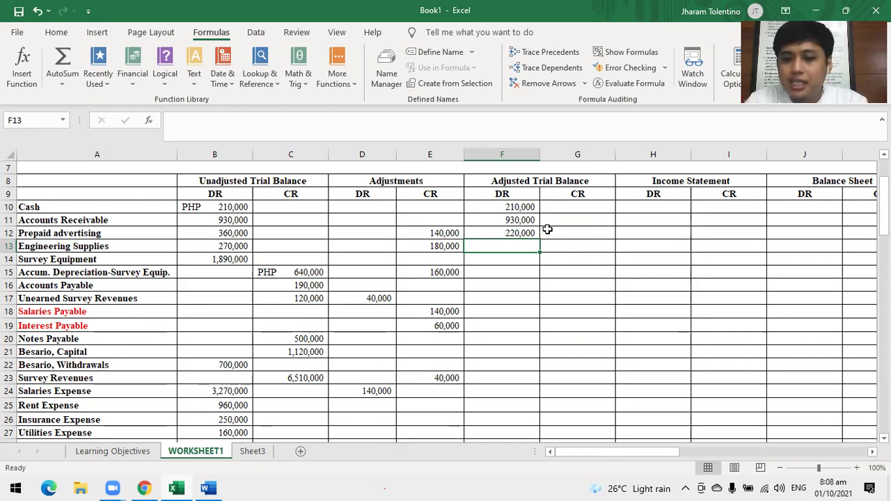
text(90,000)
key(Return)
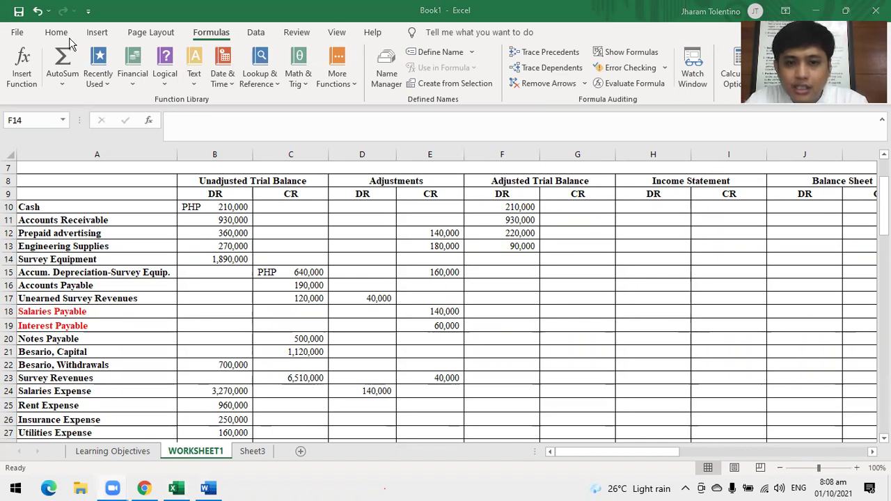
click(506, 259)
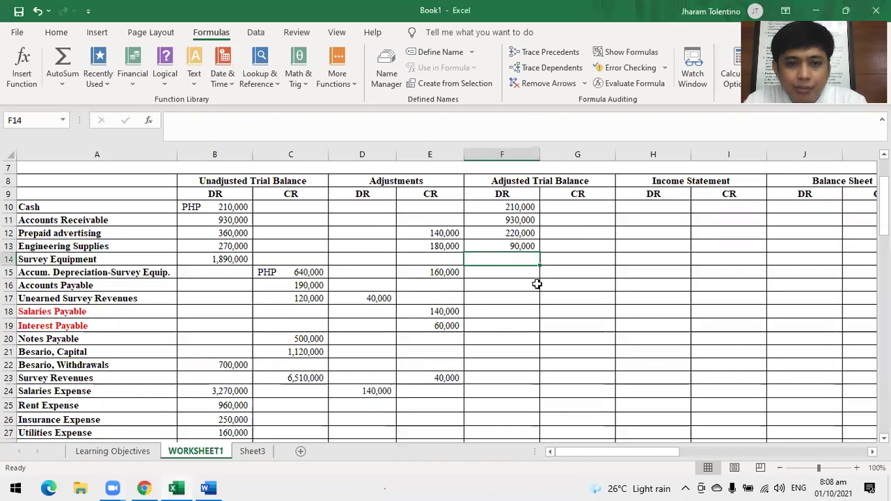
text(1,890,000)
key(Return)
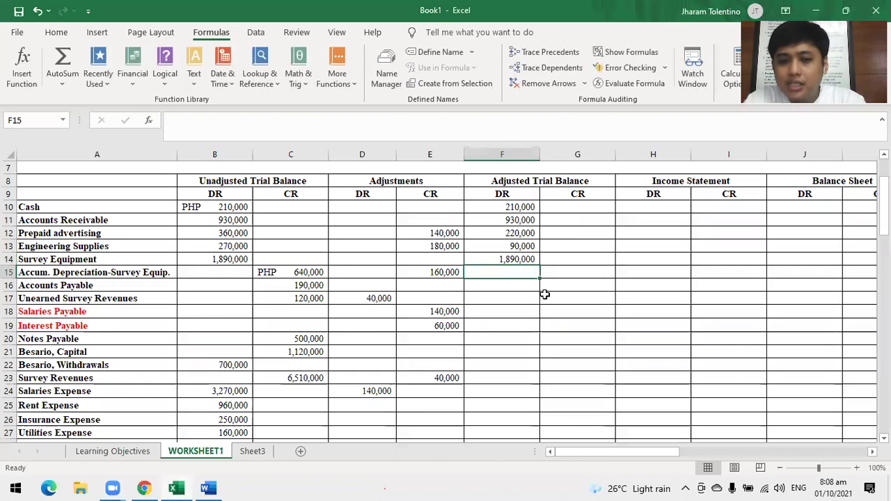
- Give Accum. Depreciation's adjusted credit as =C15+E15 in G15, yielding 800,000
key(Right)
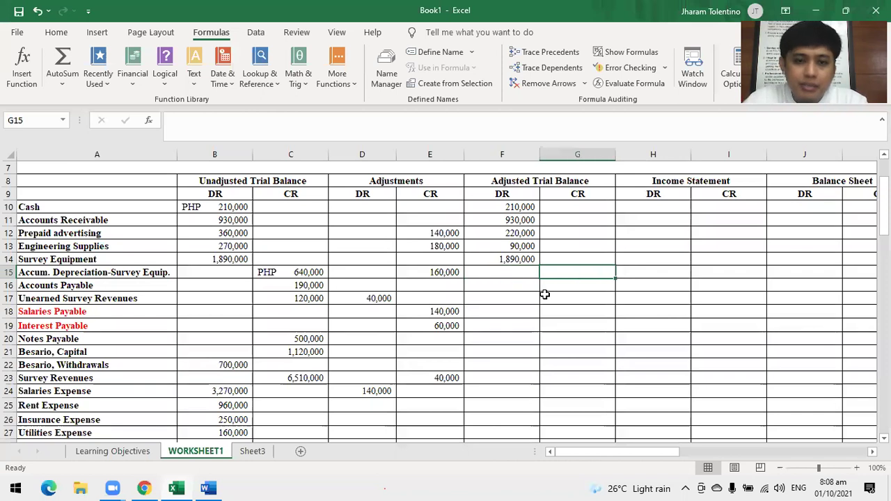
click(308, 273)
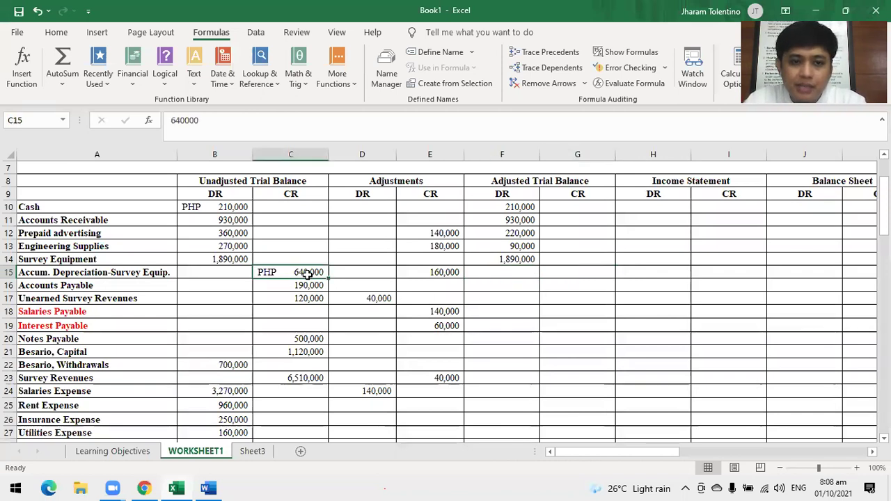
click(449, 274)
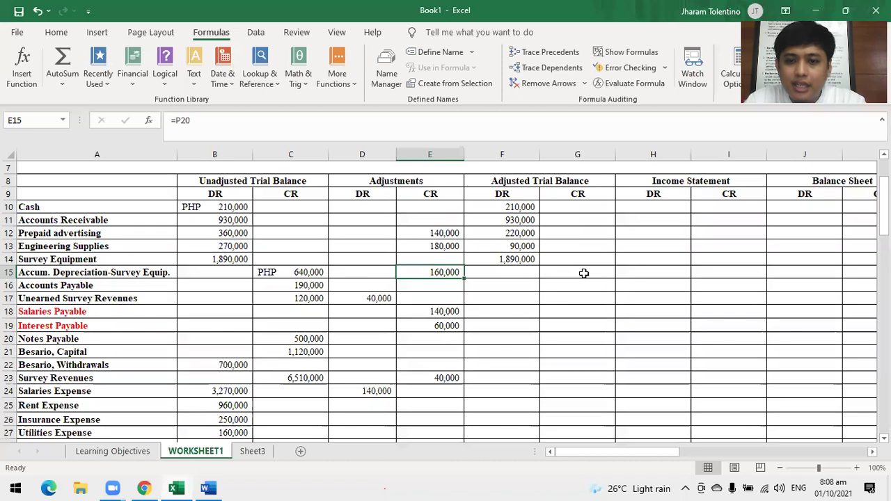
click(583, 274)
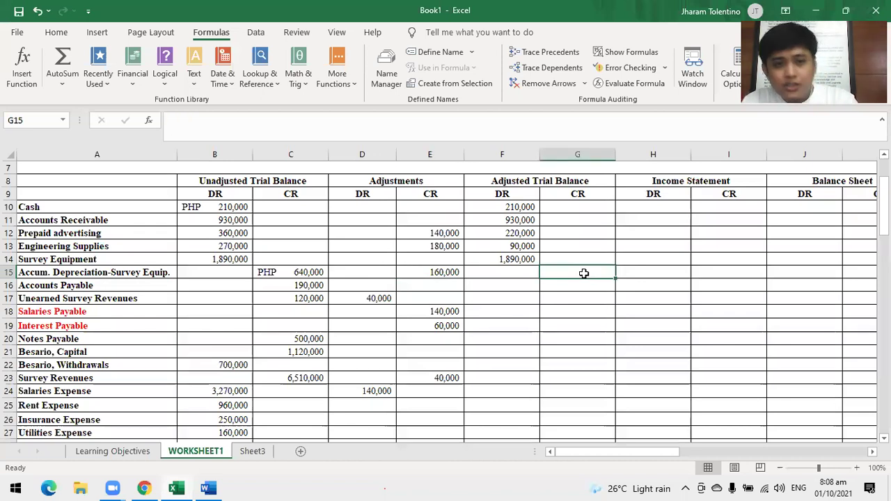
text(=)
click(298, 272)
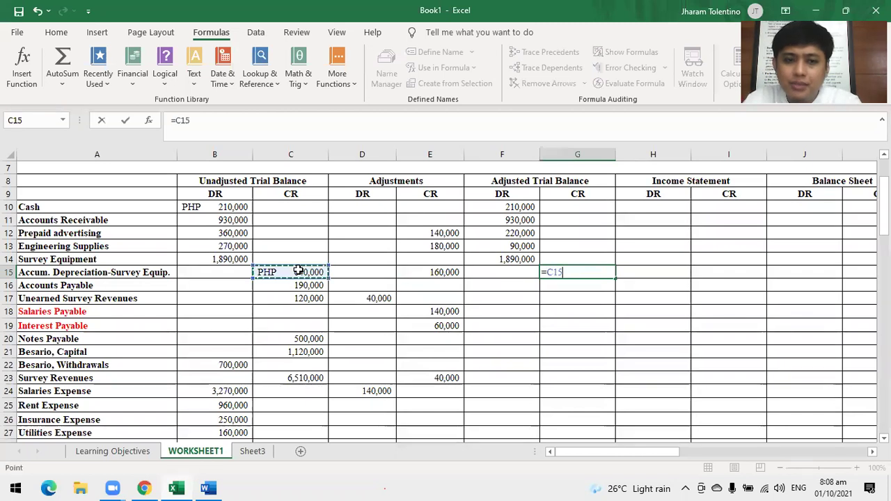
text(+)
click(423, 273)
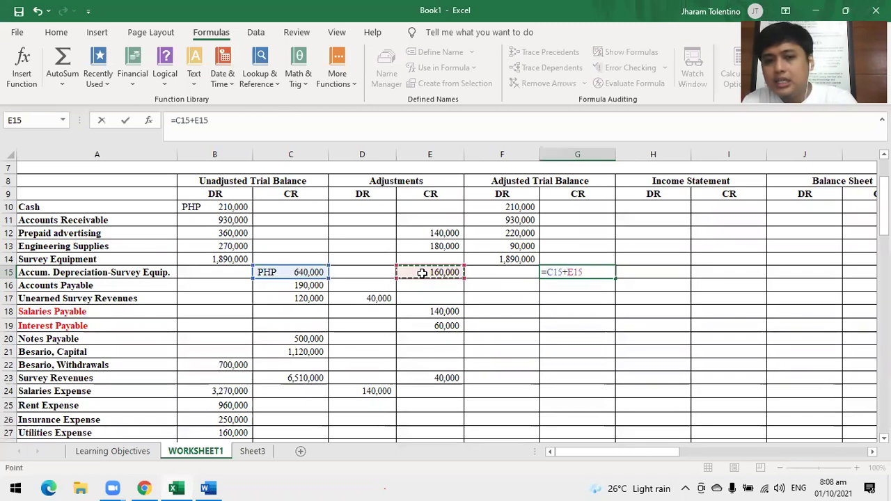
key(Return)
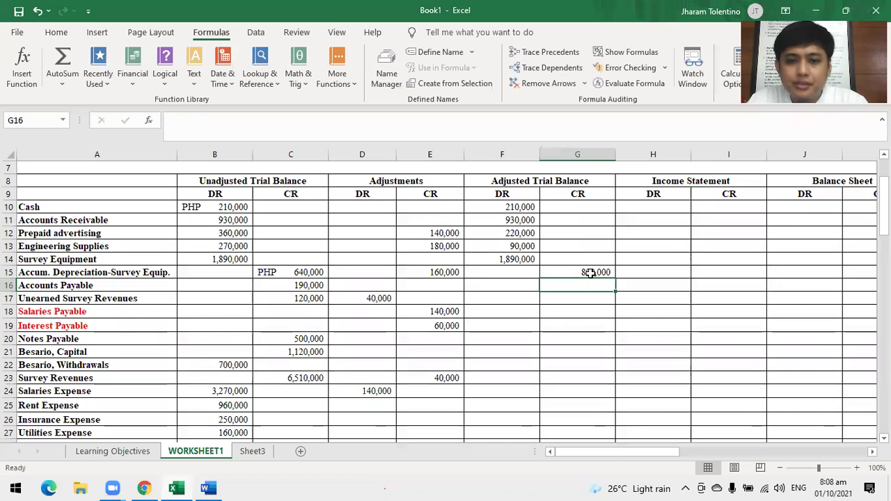
- Replace F12 and F13 with formulas =B12-E12 (220,000) and =B13-E13 (90,000)
click(513, 234)
text(=)
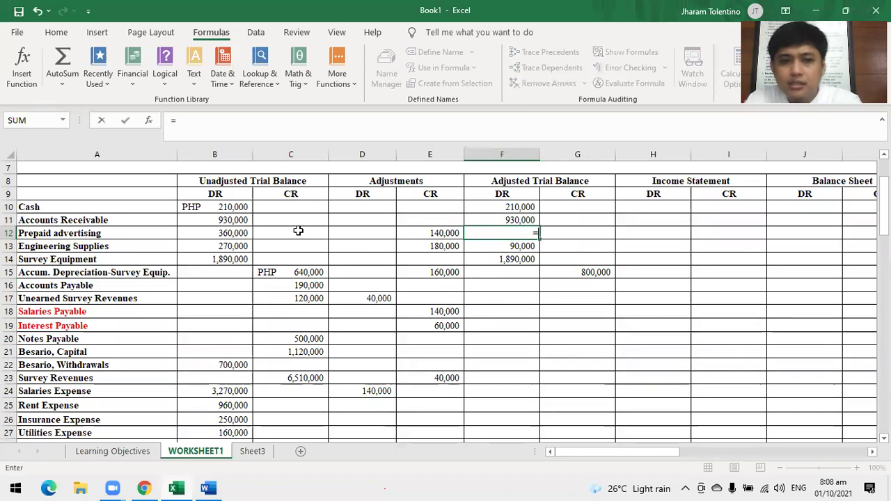
click(228, 233)
text(-)
click(427, 233)
key(Return)
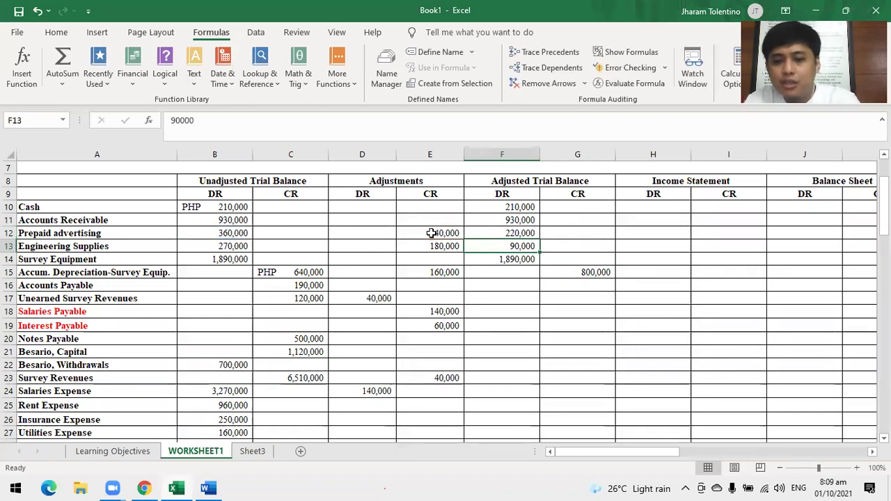
text(=)
click(244, 242)
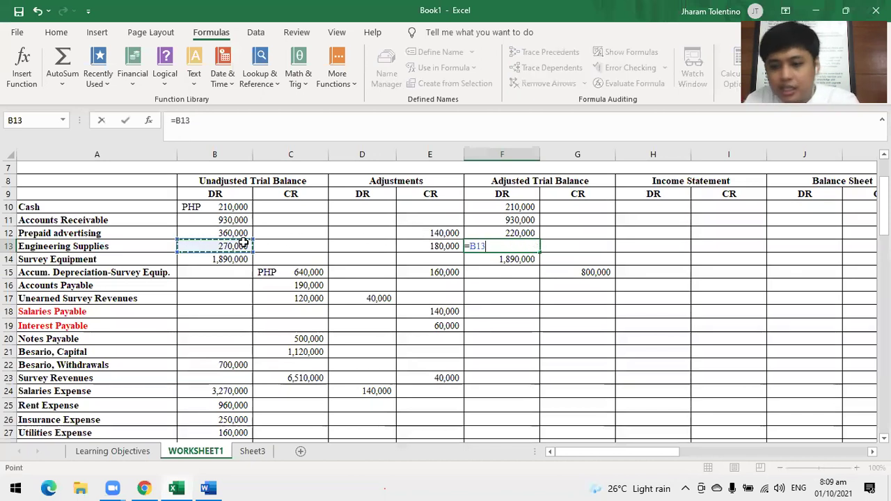
text(-)
click(418, 243)
key(Return)
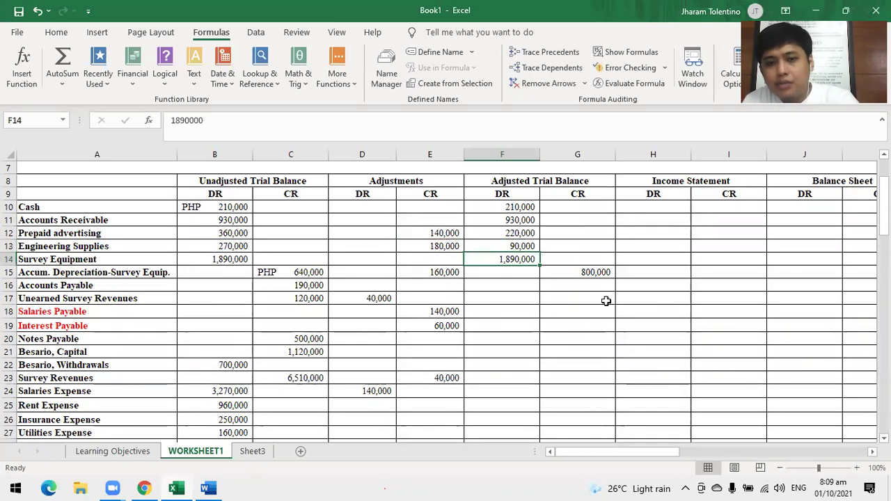
click(572, 286)
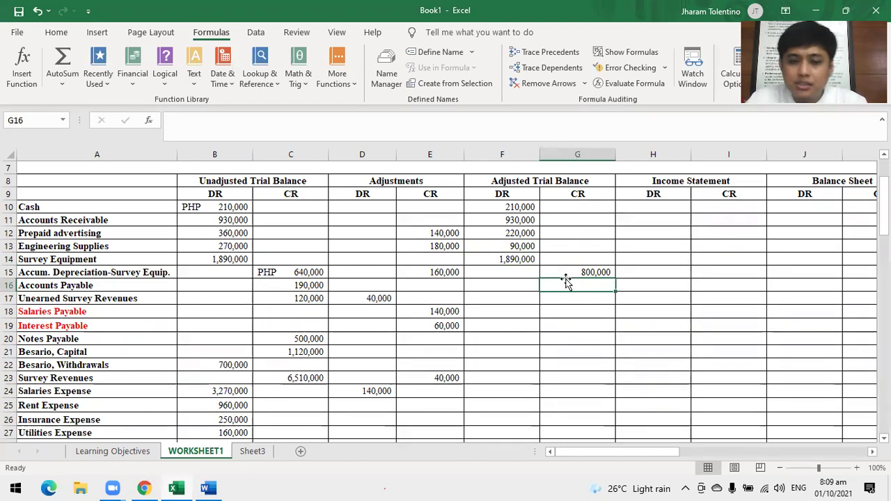
- Enter Accounts Payable 190,000 and set Unearned Survey Revenues to =C17-D17, giving 80,000
text(190,000)
key(Return)
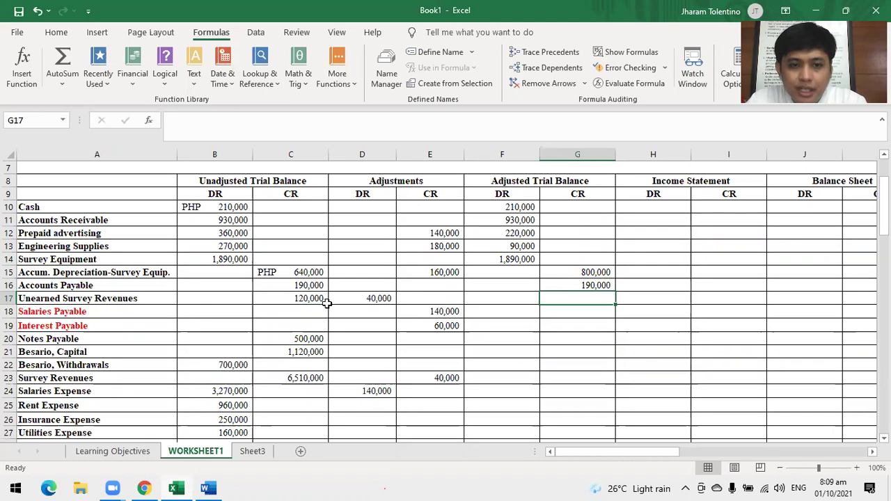
click(287, 296)
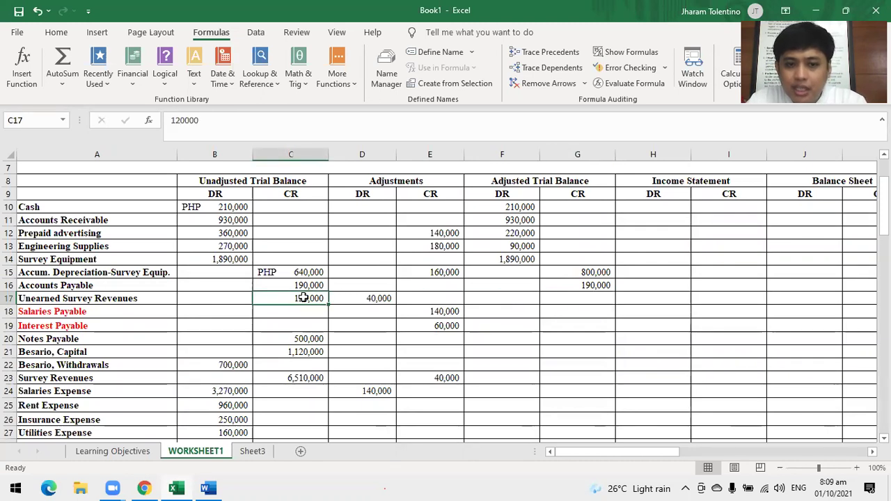
click(358, 300)
click(577, 298)
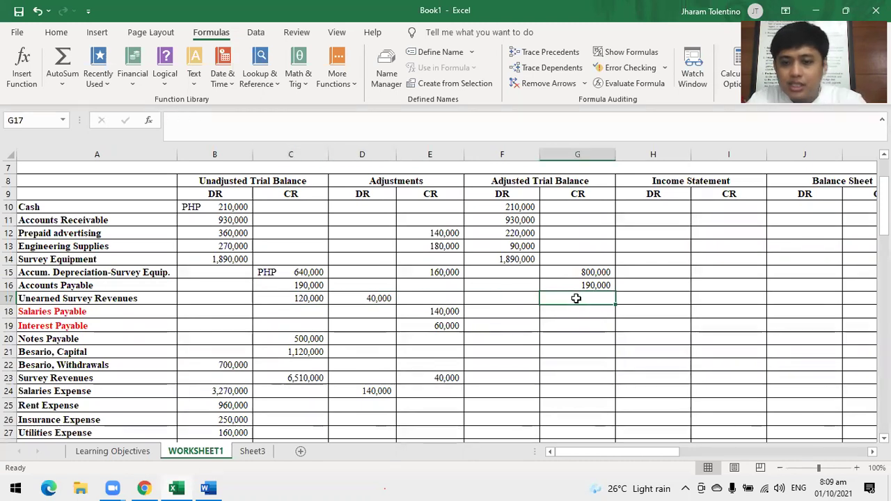
text(=)
click(298, 300)
text(-)
click(374, 296)
key(Return)
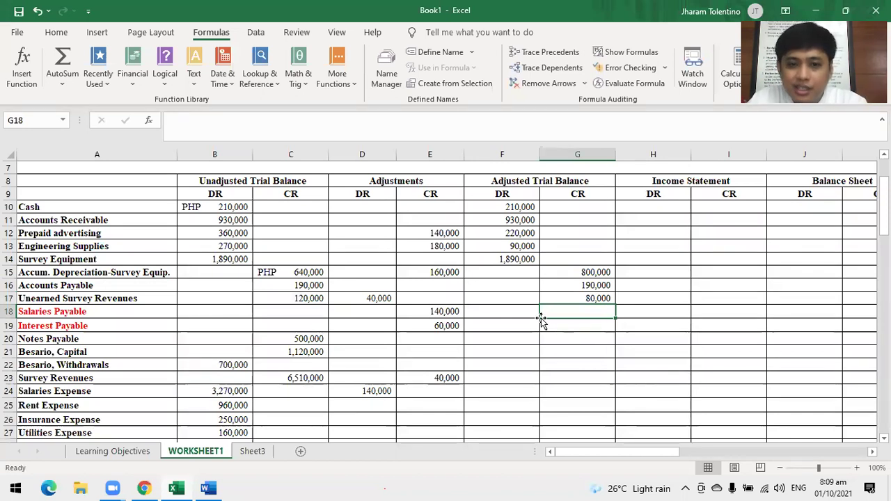
- Enter Salaries Payable 140,000, Interest Payable 60,000, Notes Payable 500,000, Capital 1,120,000, and Withdrawals debit 700,000
text(14)
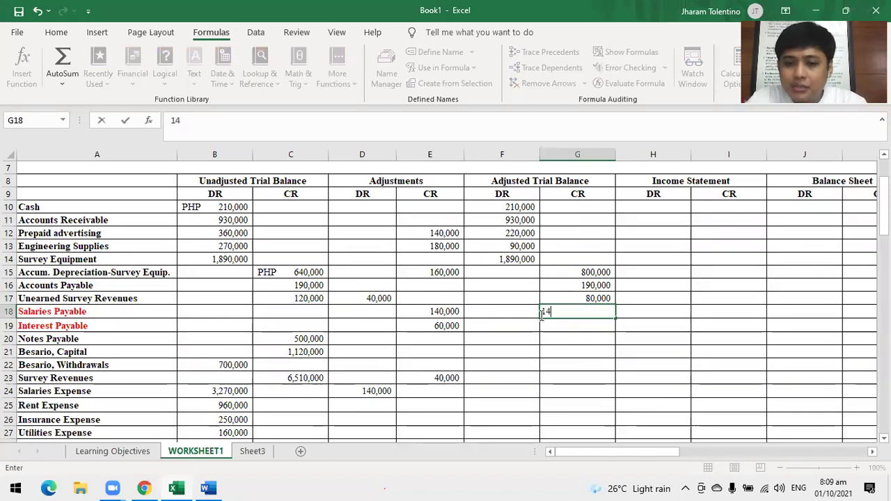
text(0,000)
key(Return)
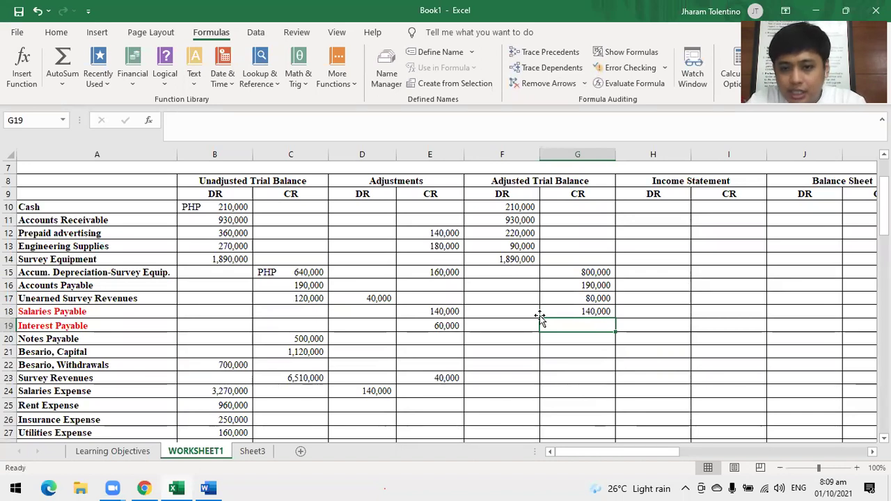
text(60000)
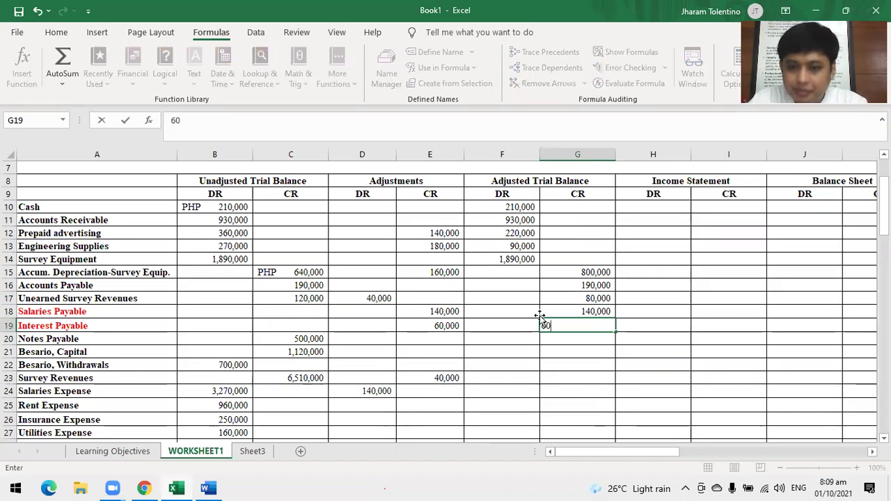
key(Return)
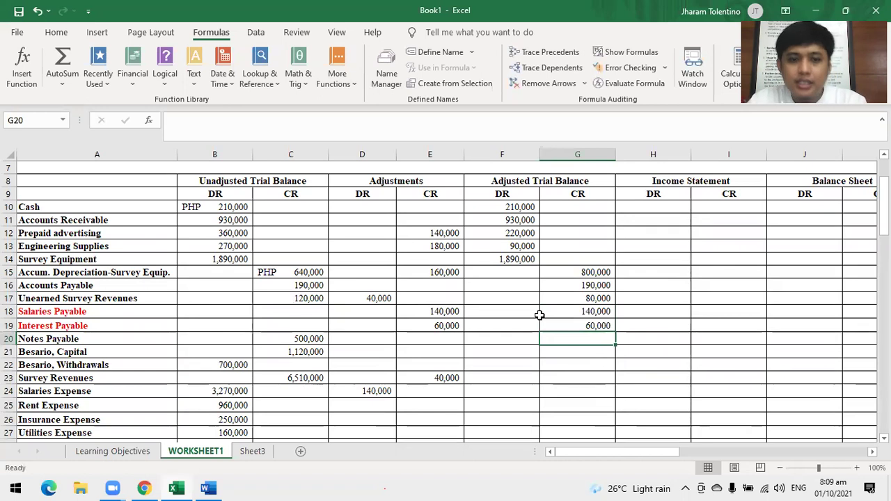
text(5)
text(00,000)
key(Return)
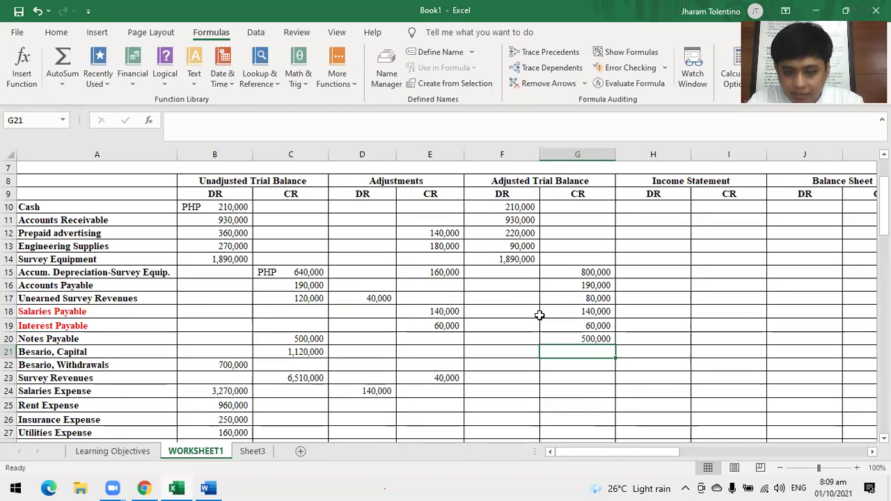
text(1,120,0)
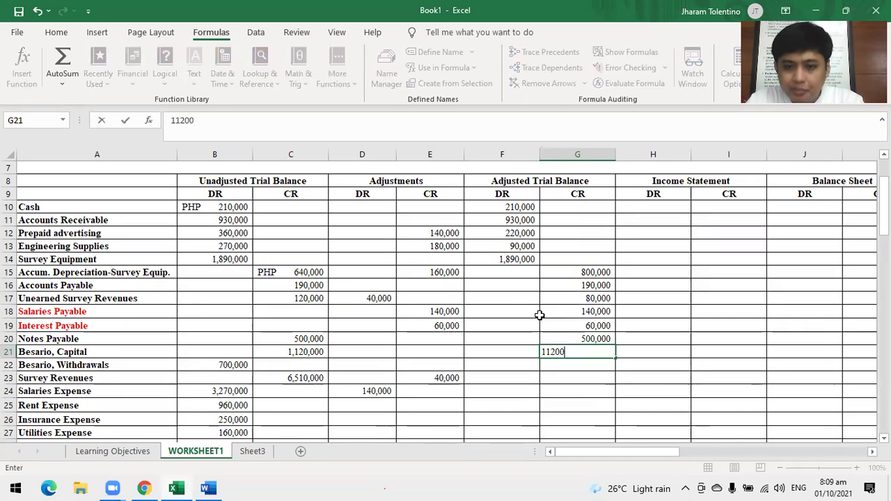
text(00)
key(Return)
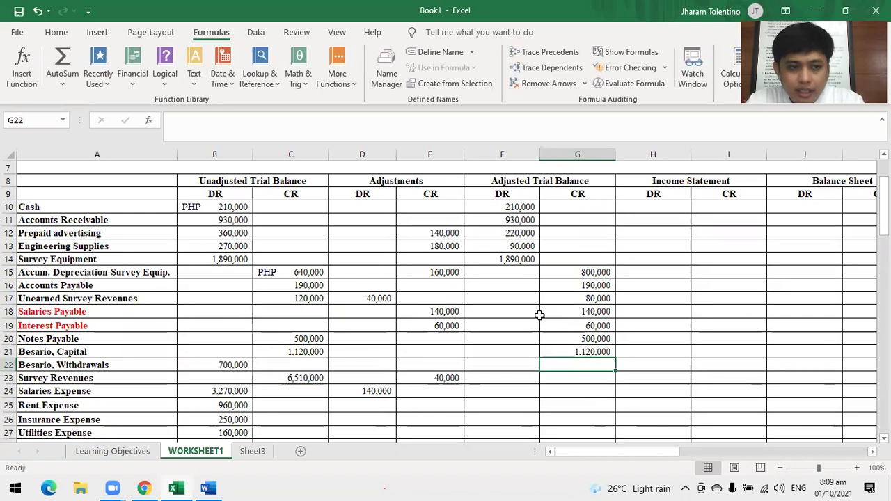
key(Left)
text(7)
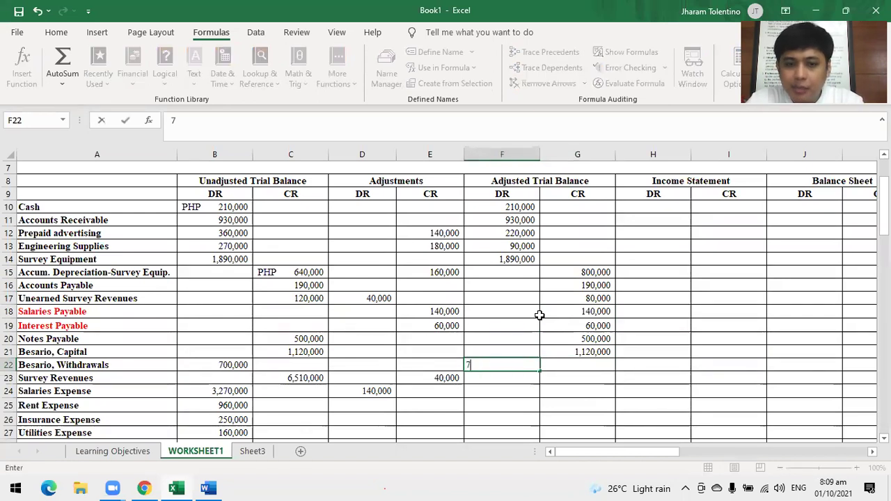
key(Return)
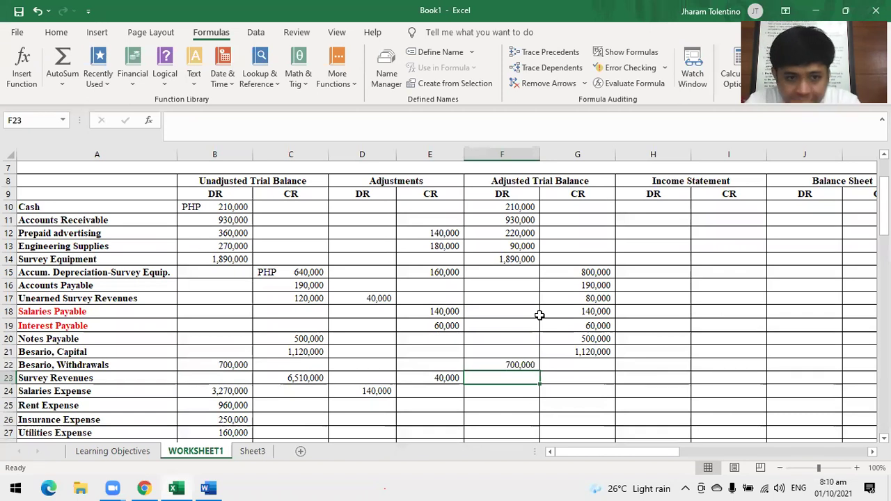
- Start the Survey Revenues adjusted credit formula =C23+E23 in G23
key(Right)
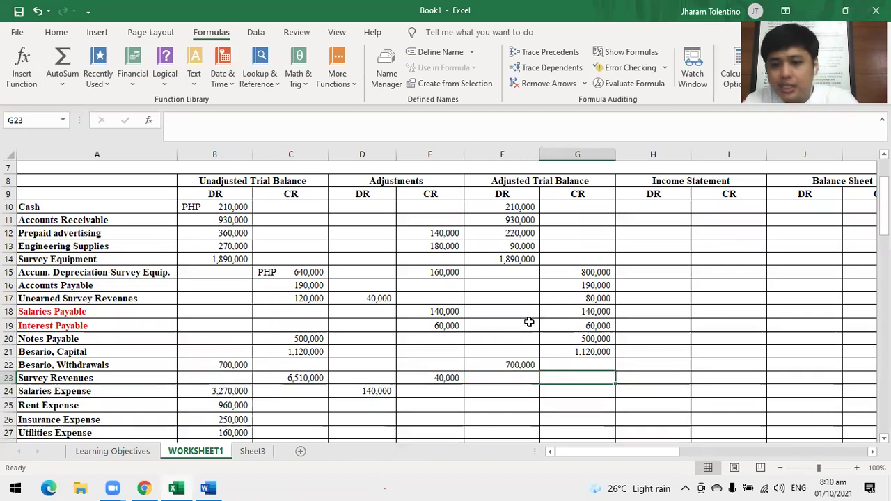
text(=)
click(286, 380)
text(+)
click(454, 376)
- Commit Survey Revenues at 6,550,000 and set Salaries Expense to =B24+D24, giving 3,410,000
key(Return)
scroll(479, 378, down, 2)
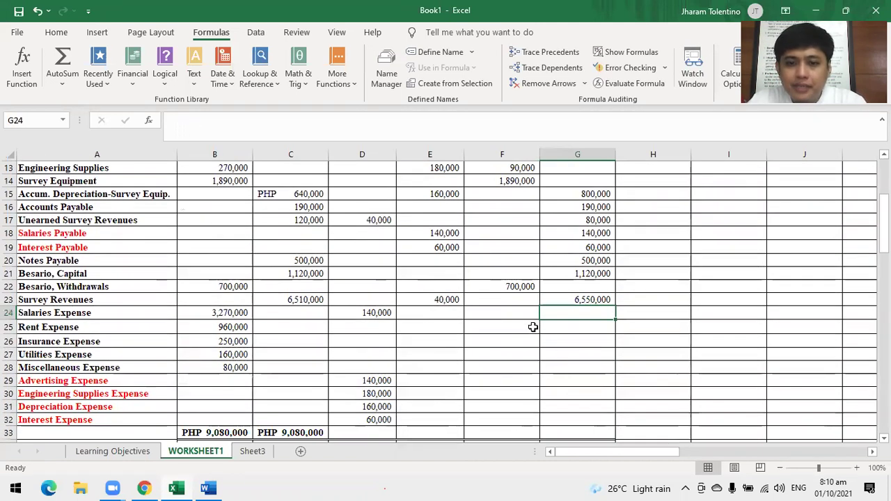
click(499, 307)
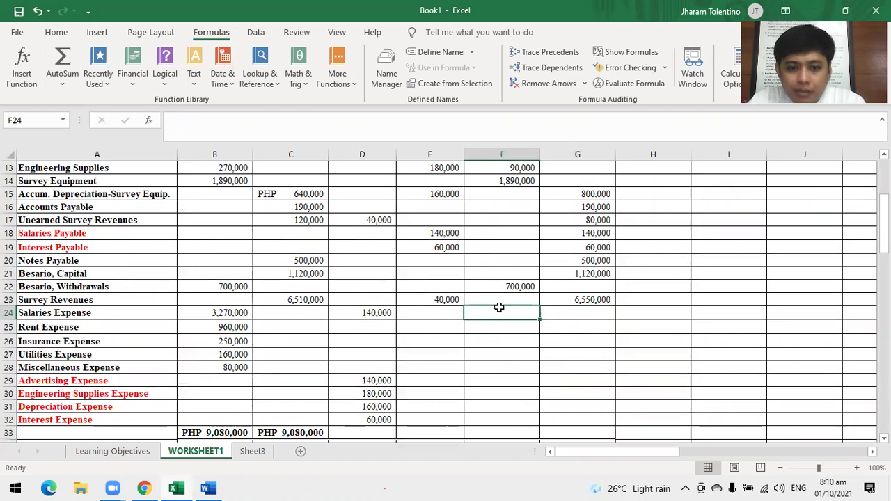
click(231, 314)
click(378, 317)
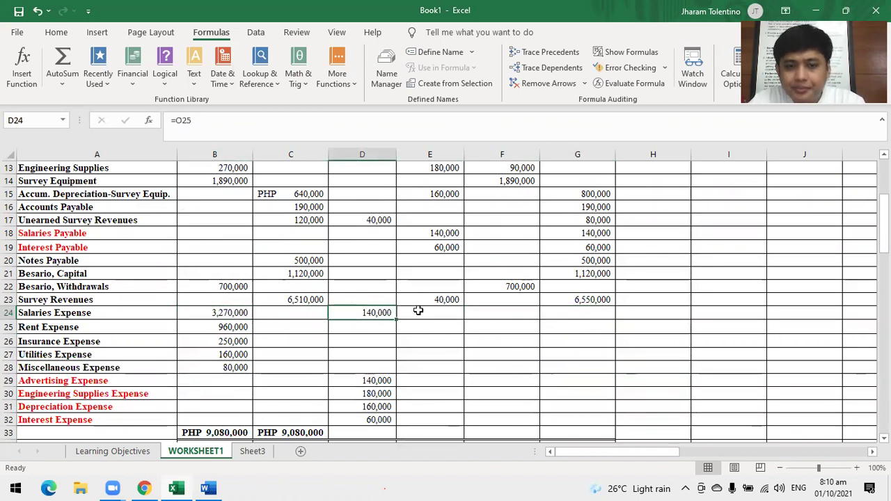
click(511, 313)
text(=)
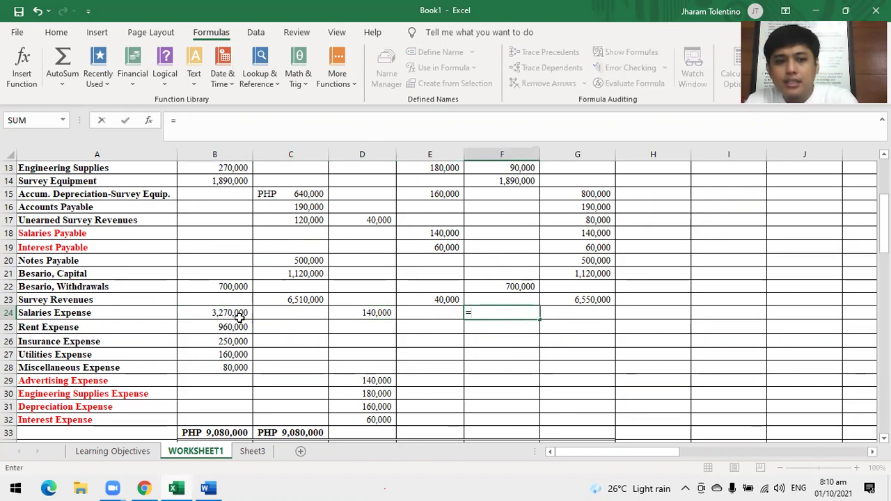
click(230, 315)
text(+)
click(355, 314)
key(Return)
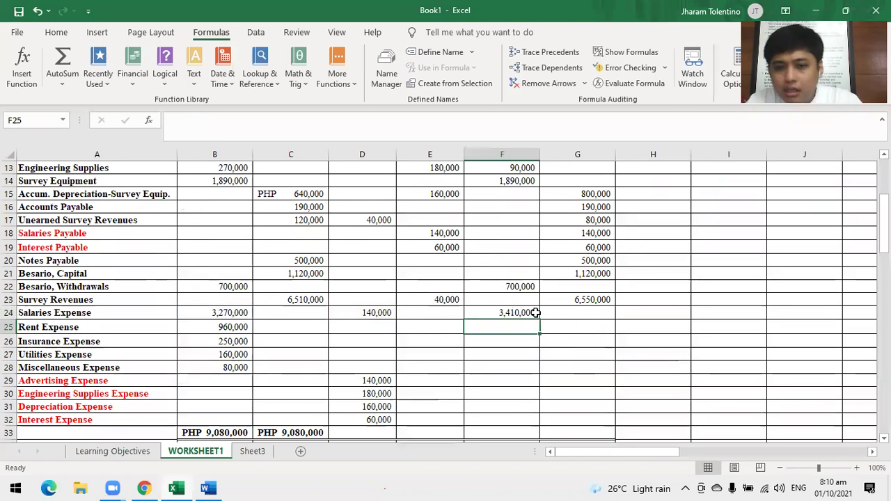
click(524, 312)
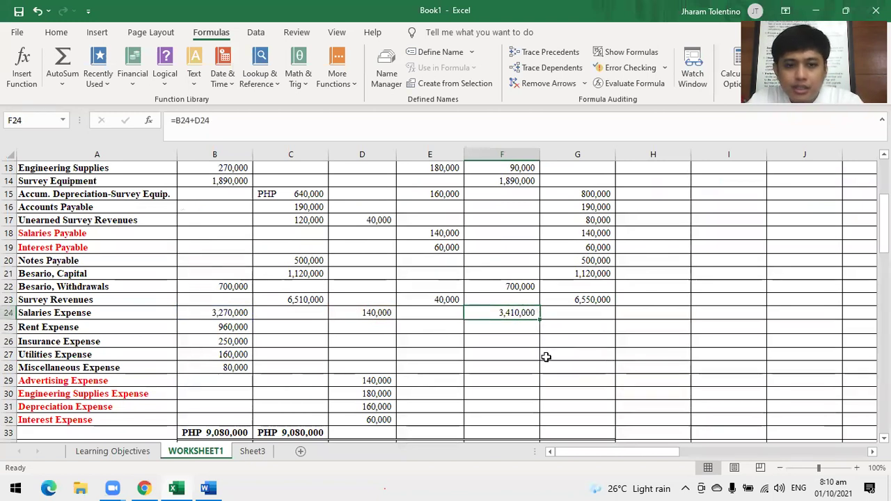
- Enter Rent 960,000, Insurance 250,000, Utilities 160,000 and Miscellaneous 80,000 expense debits
click(513, 328)
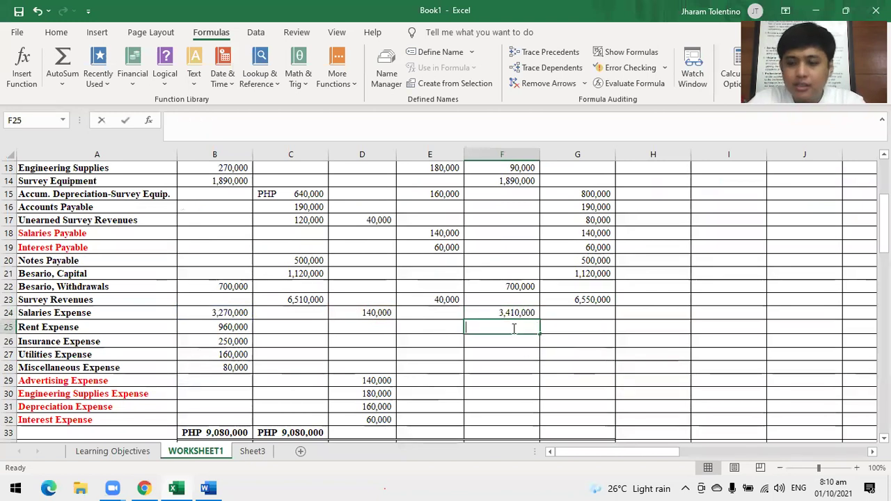
text(960000)
key(Return)
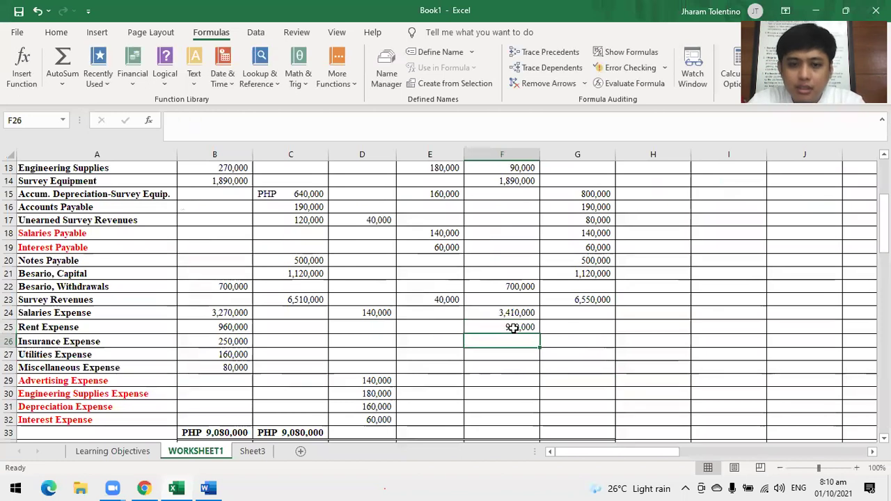
text(250,000)
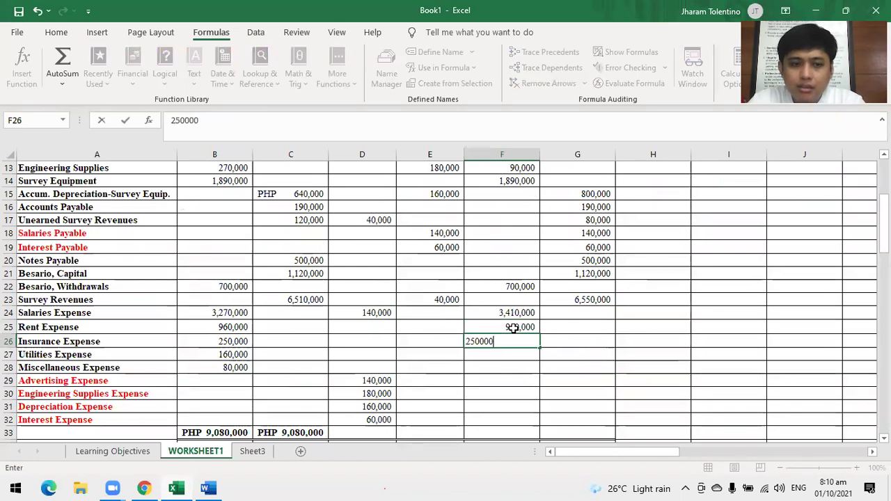
key(Return)
text(160,000)
key(Return)
text(80,0)
text(00)
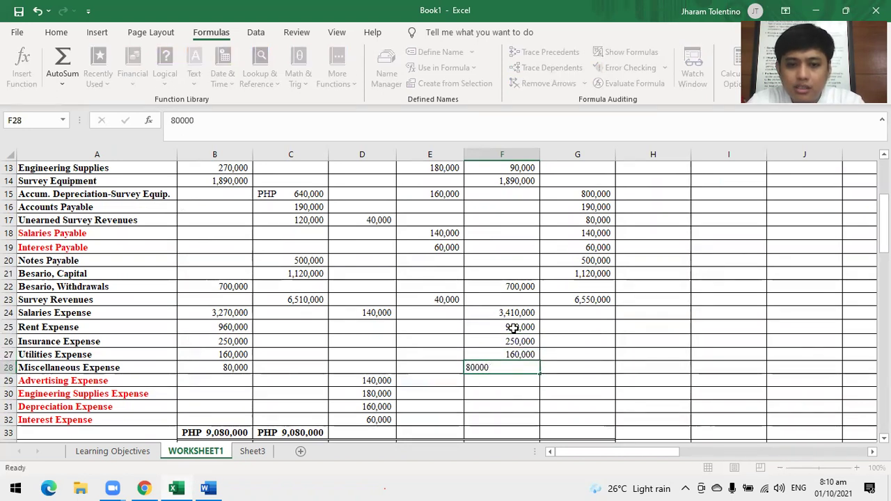
key(Return)
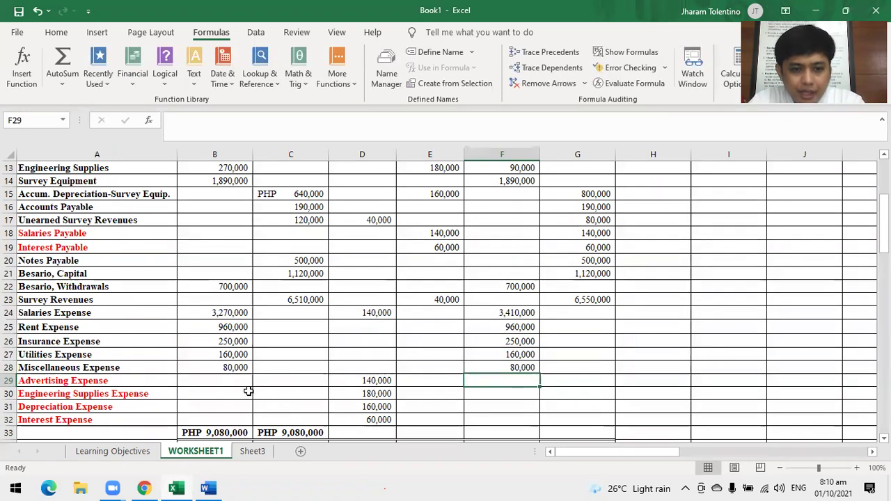
- Enter Advertising 140,000, Engineering Supplies 180,000, Depreciation 160,000 and Interest 60,000 expense debits
drag(249, 380, 298, 419)
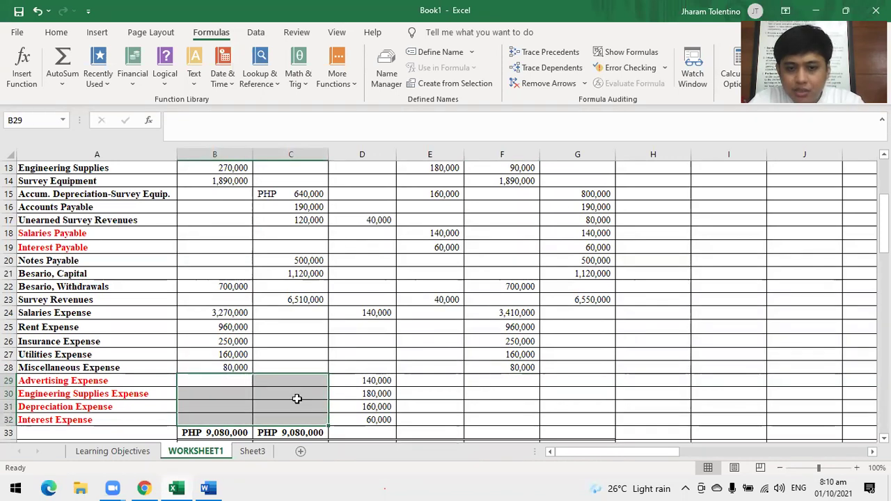
click(501, 378)
text(140,)
text(000)
key(Return)
text(180)
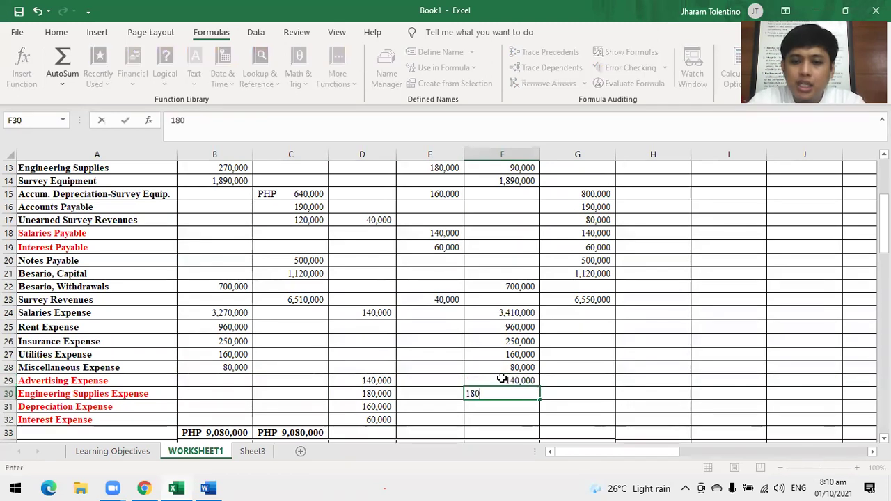
text(,0000)
key(Return)
text(160,000)
key(Return)
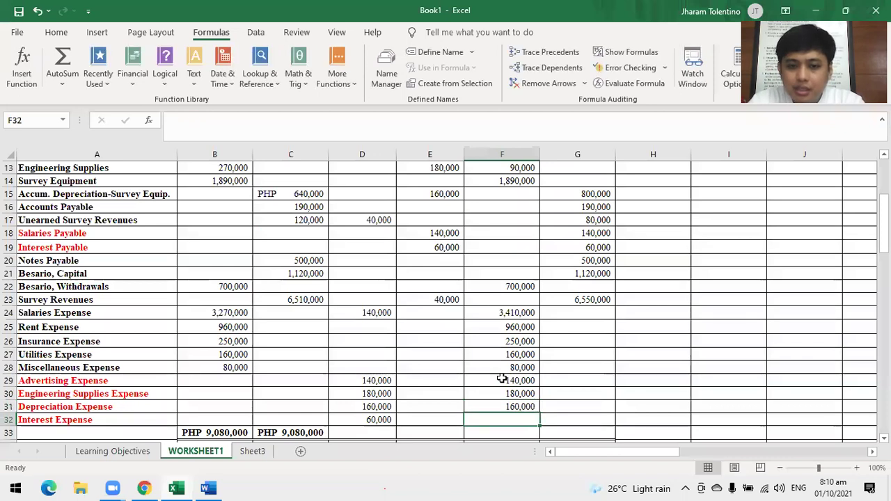
text(60)
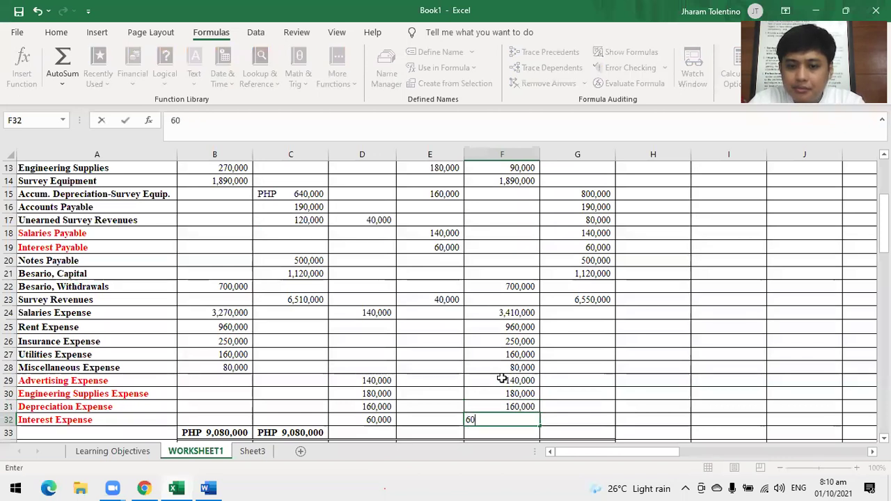
text(,000)
key(Return)
scroll(606, 396, down, 1)
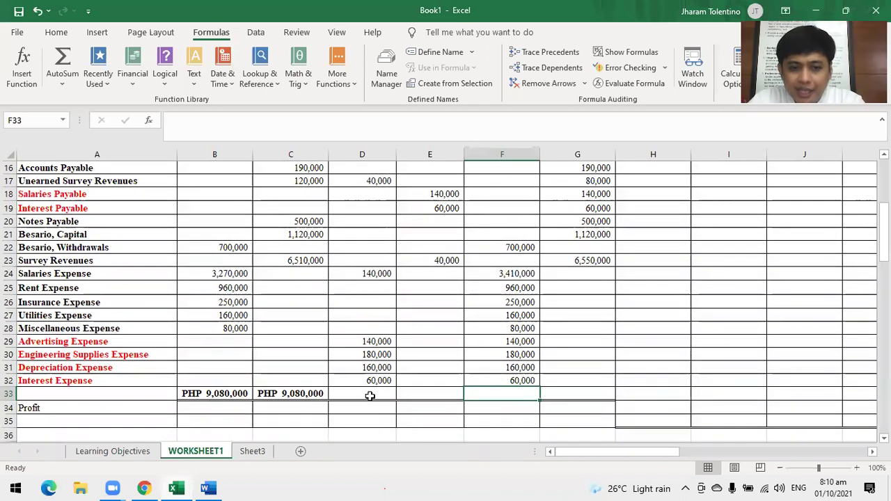
- Total the adjustments debit column in row 33 with a SUM formula, giving 720,000
click(370, 395)
scroll(387, 392, up, 3)
scroll(387, 392, down, 3)
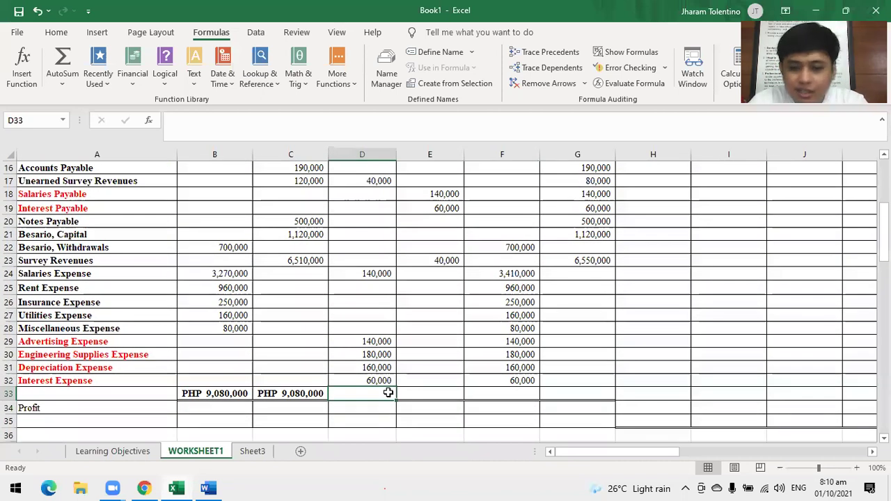
text(=sum()
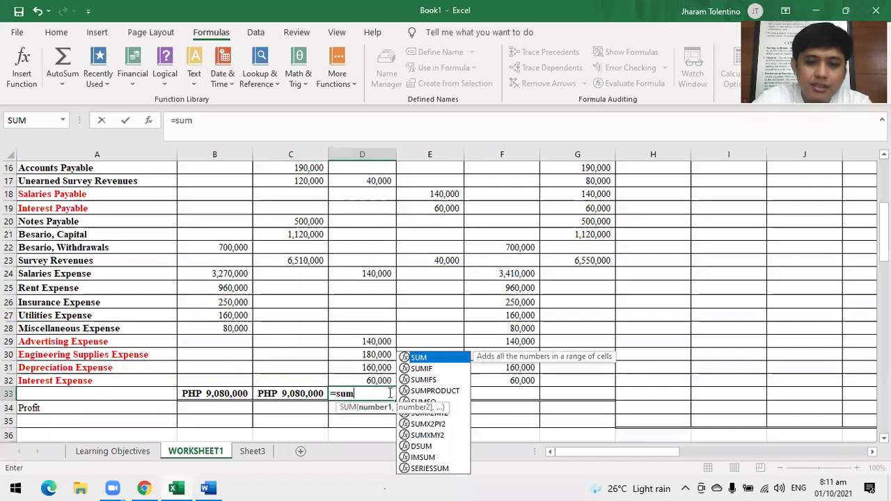
scroll(386, 242, up, 4)
drag(381, 245, 375, 366)
key(Return)
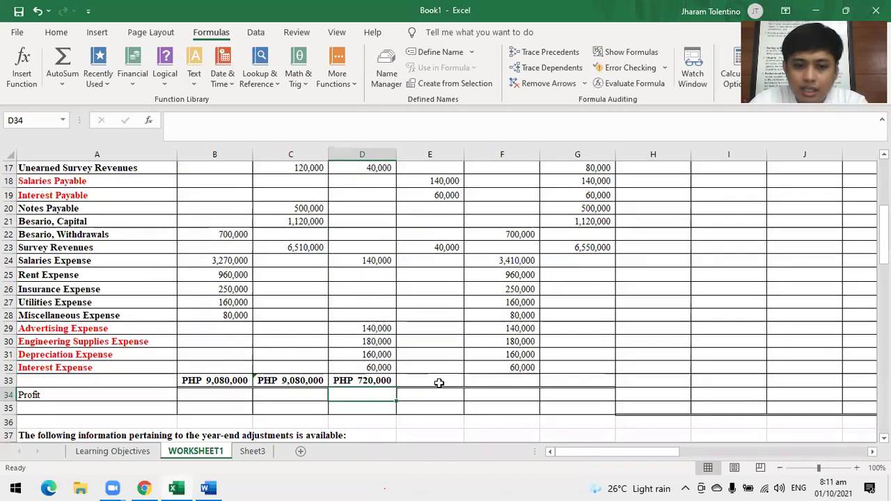
- Total the adjustments credit column in E33 with a SUM formula, also 720,000
click(446, 387)
text(=su)
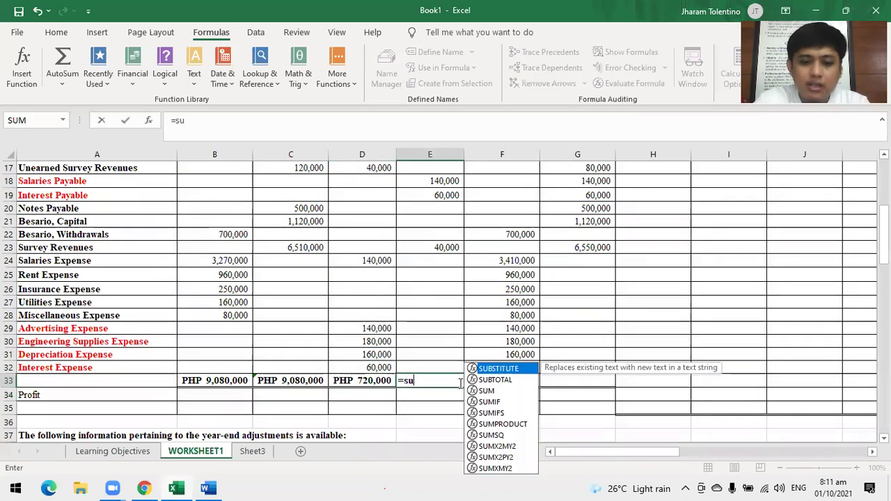
text(m()
scroll(430, 347, up, 3)
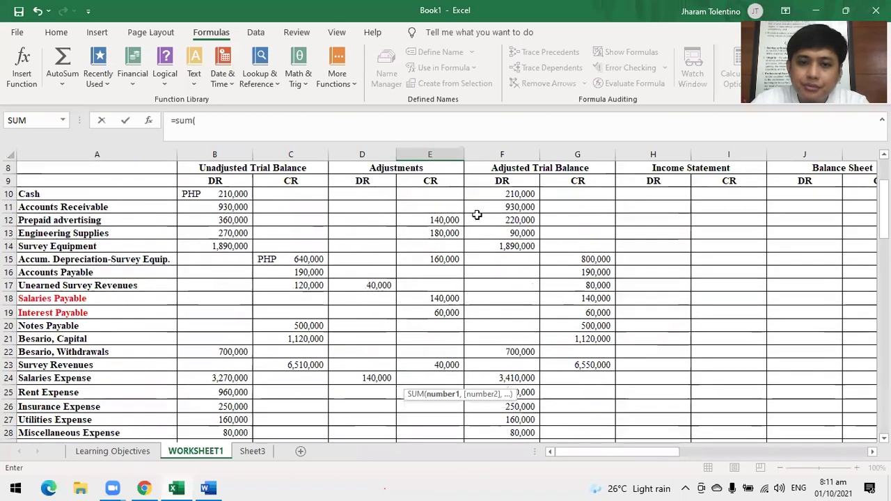
drag(440, 200, 440, 390)
key(Return)
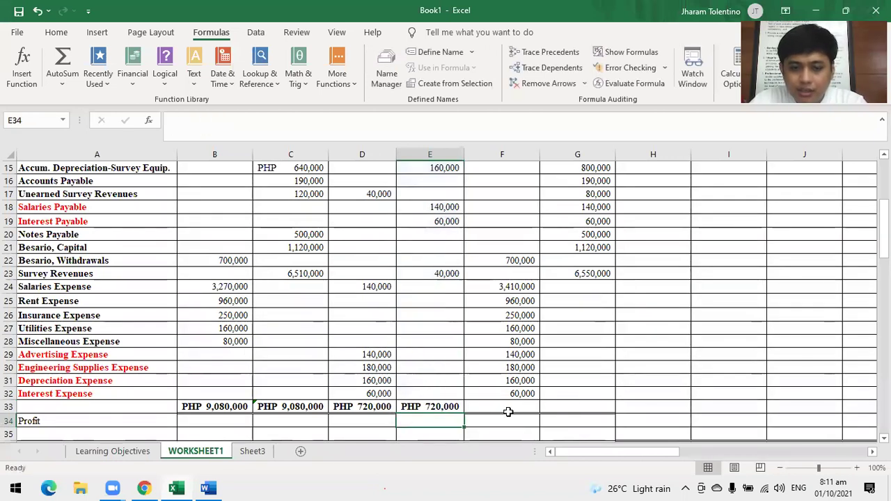
- Copy the E33 SUM formula into F33 and G33, both reading 9,440,000
click(476, 407)
click(449, 406)
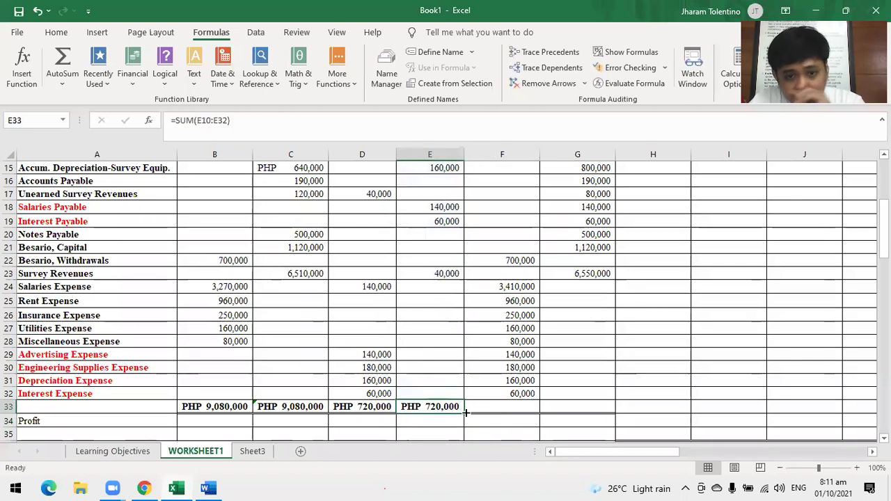
drag(466, 413, 466, 413)
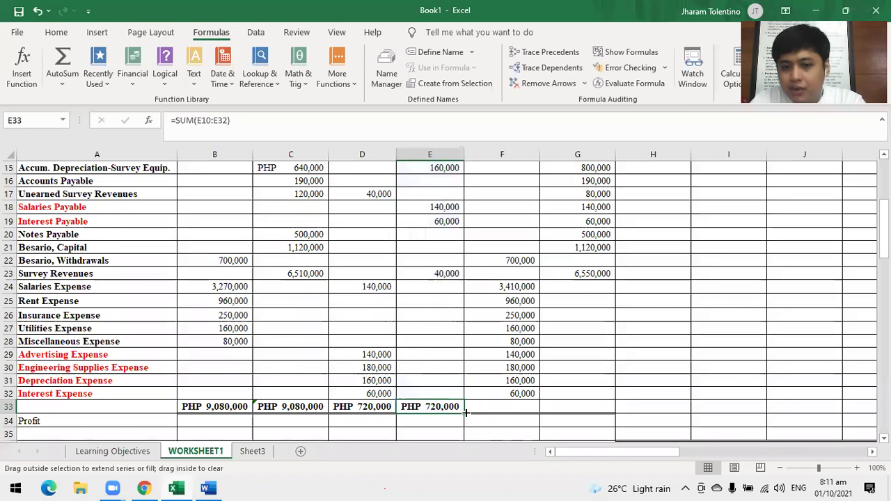
drag(466, 413, 582, 418)
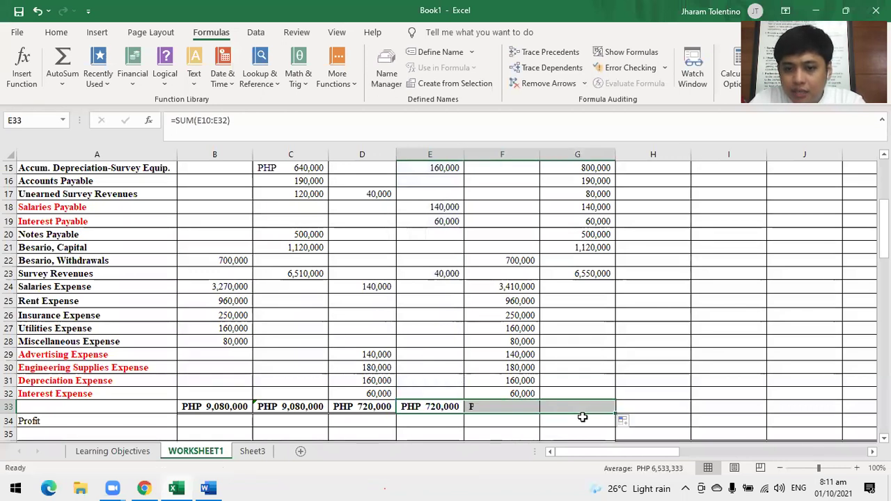
click(487, 407)
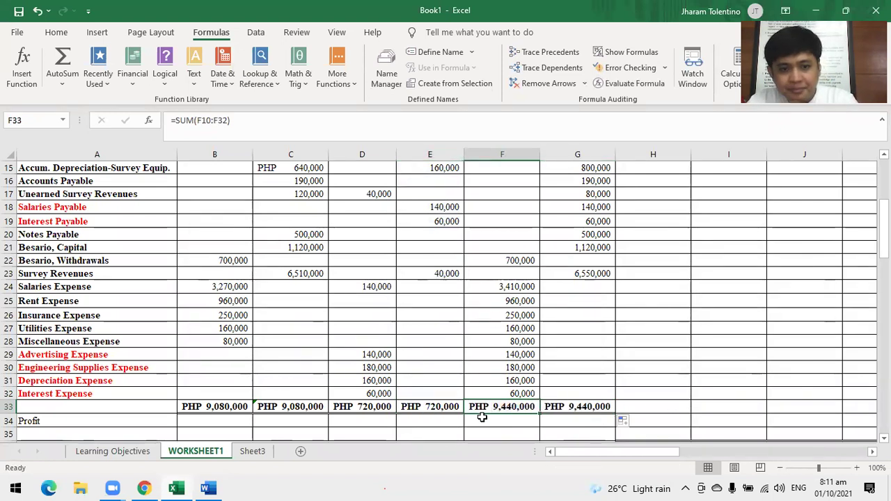
click(448, 409)
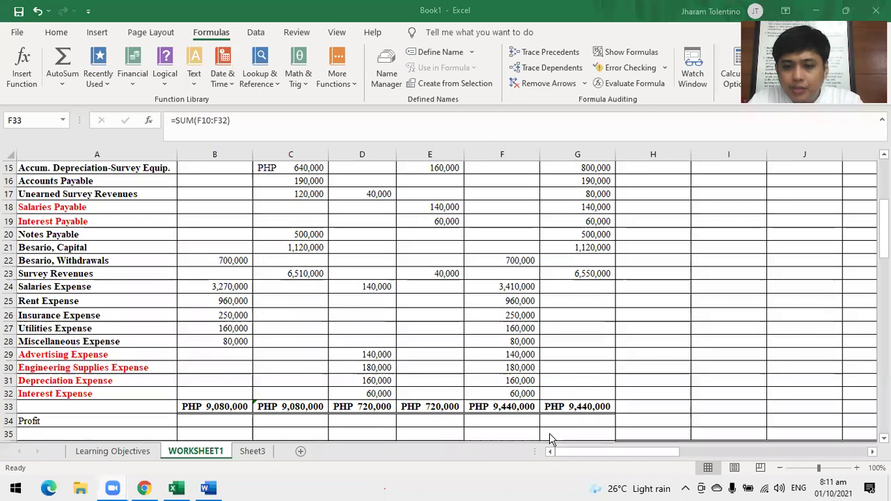
scroll(661, 390, up, 1)
scroll(661, 389, down, 2)
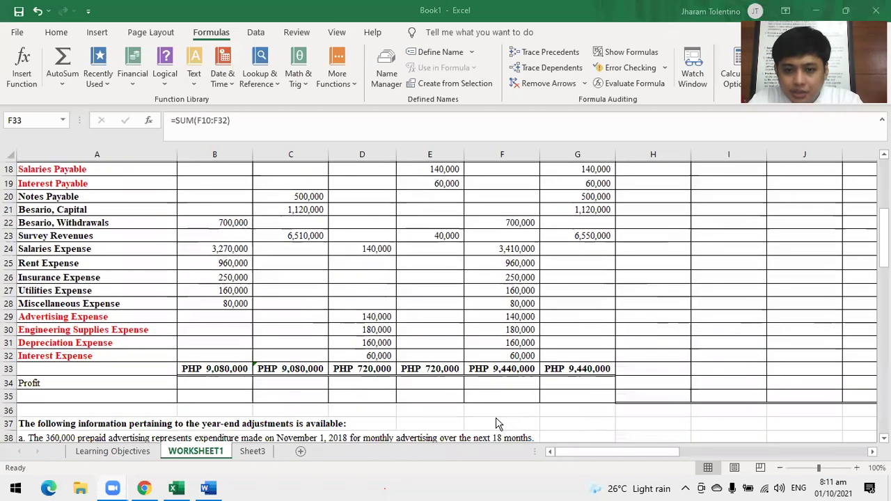
drag(493, 371, 571, 371)
click(571, 371)
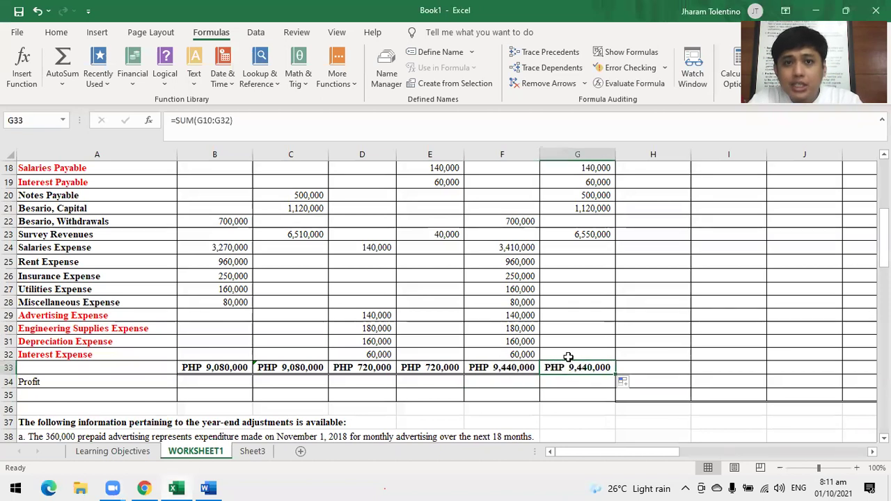
drag(517, 369, 548, 369)
click(549, 369)
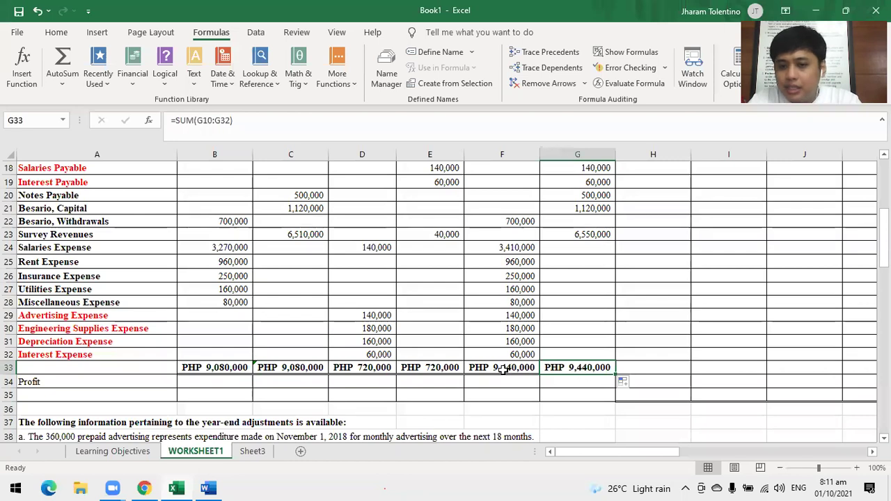
scroll(550, 362, up, 3)
scroll(585, 398, down, 3)
scroll(571, 408, up, 4)
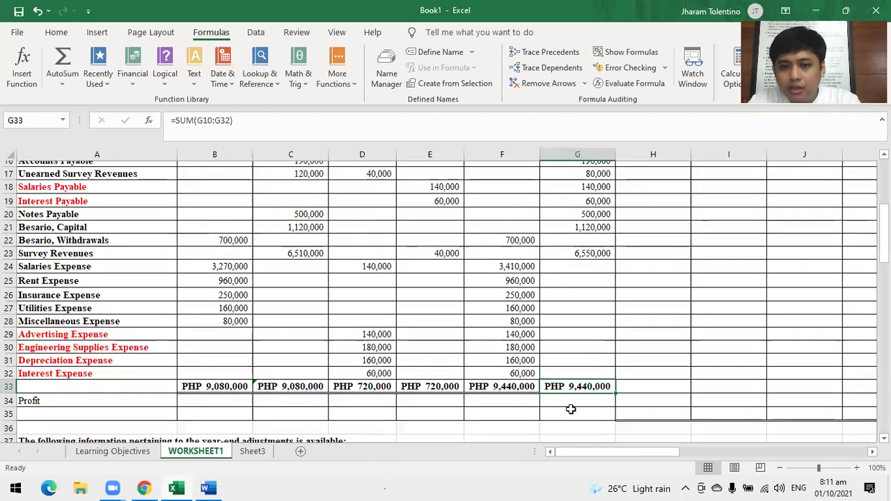
scroll(609, 412, down, 2)
scroll(603, 417, down, 2)
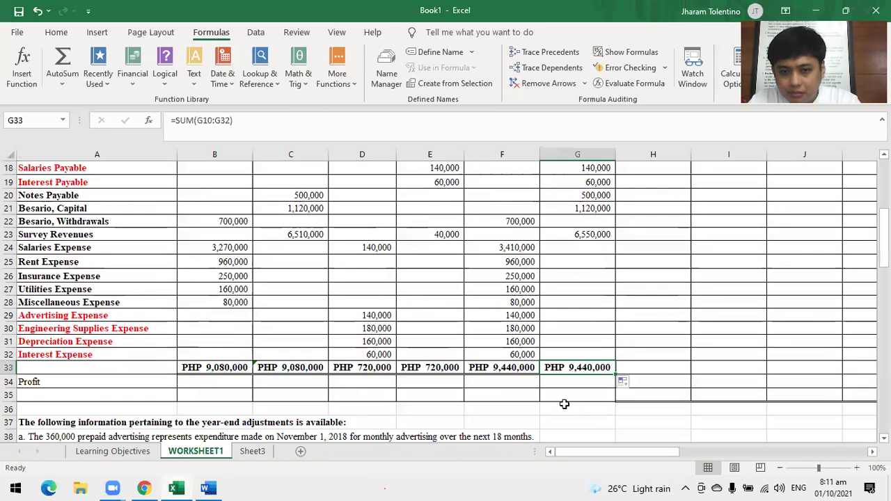
click(644, 454)
drag(644, 454, 656, 454)
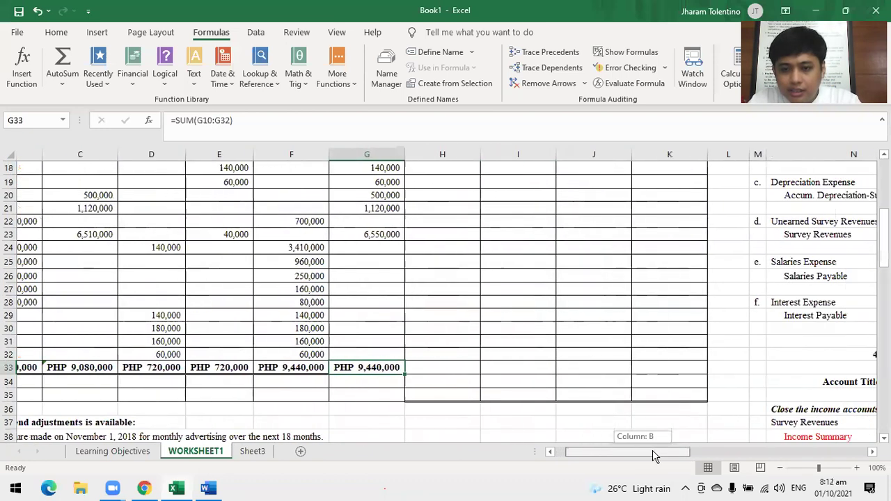
scroll(613, 378, up, 3)
scroll(612, 377, up, 2)
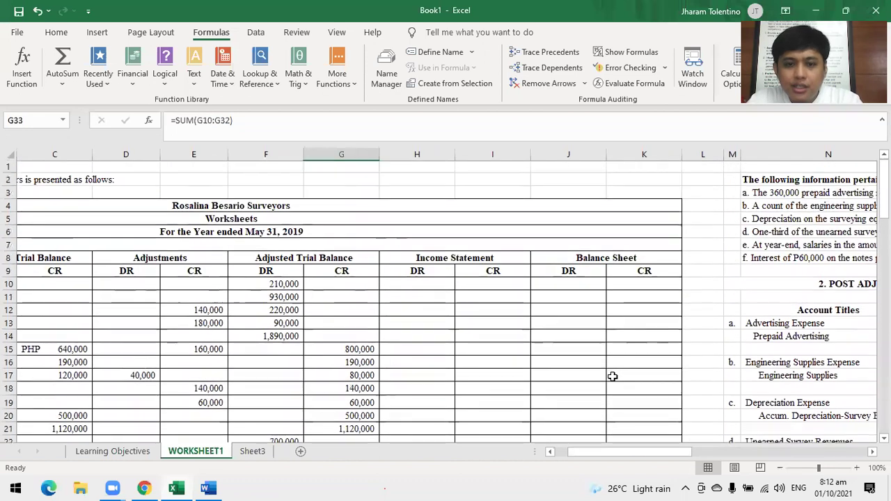
scroll(611, 377, down, 2)
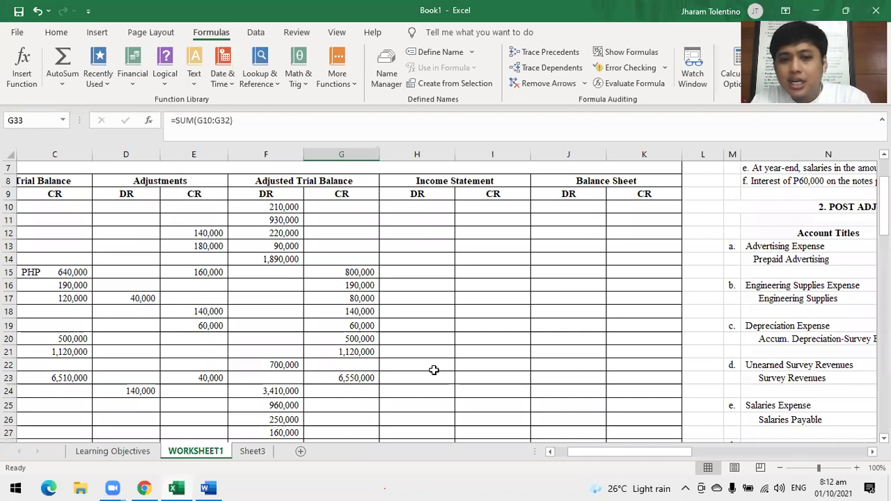
drag(603, 454, 597, 456)
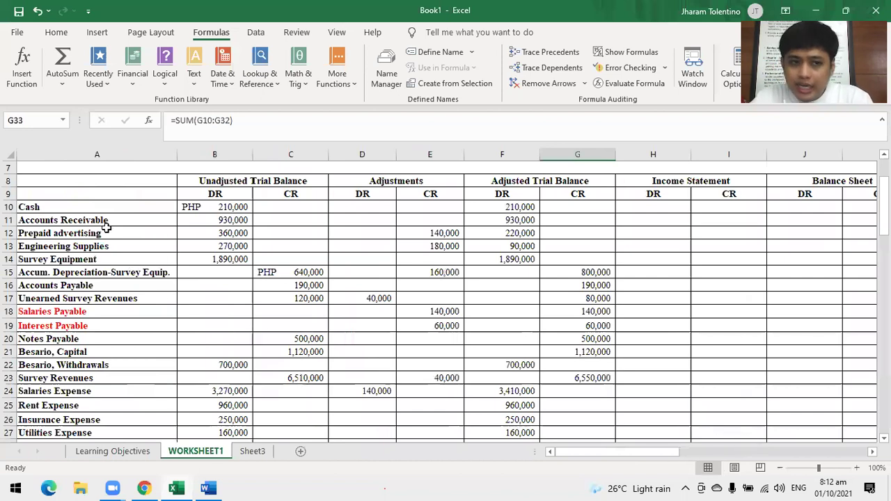
scroll(235, 213, up, 2)
scroll(237, 214, down, 2)
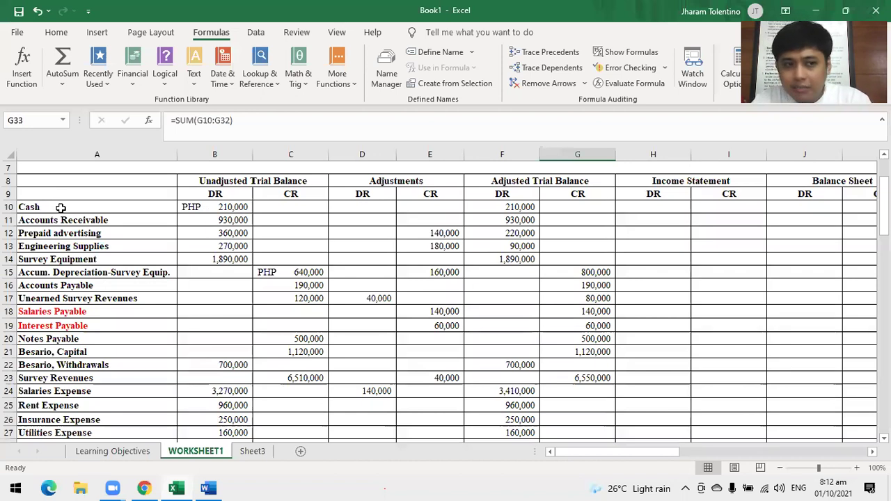
scroll(60, 209, down, 4)
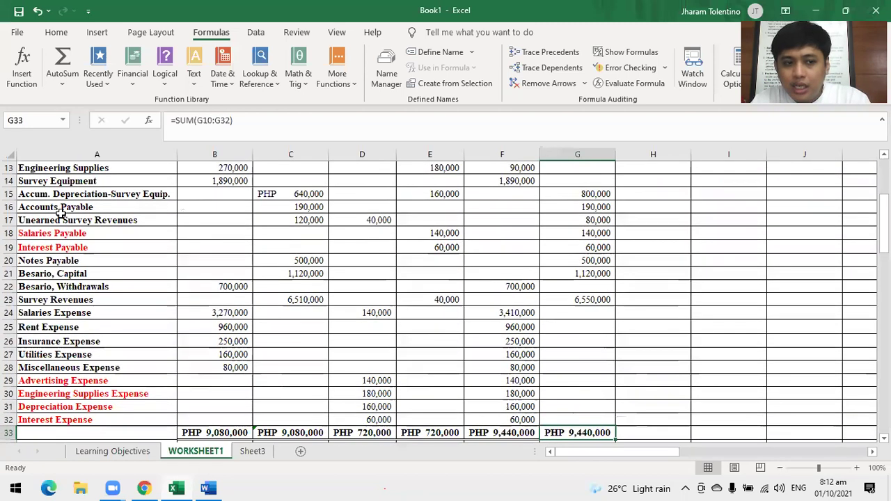
scroll(77, 321, up, 4)
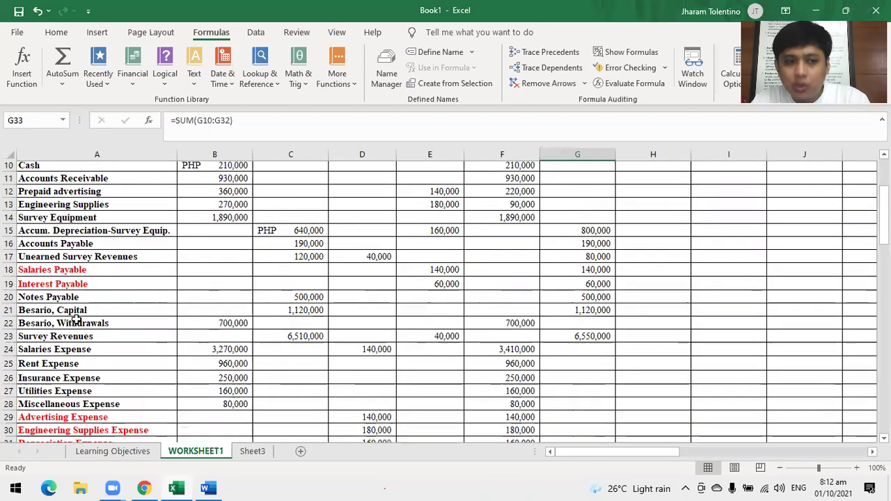
- Select the account titles A10:A22, from Cash down to Besario, Withdrawals
drag(71, 209, 82, 275)
scroll(63, 267, down, 1)
drag(61, 246, 56, 329)
click(54, 339)
scroll(70, 341, down, 2)
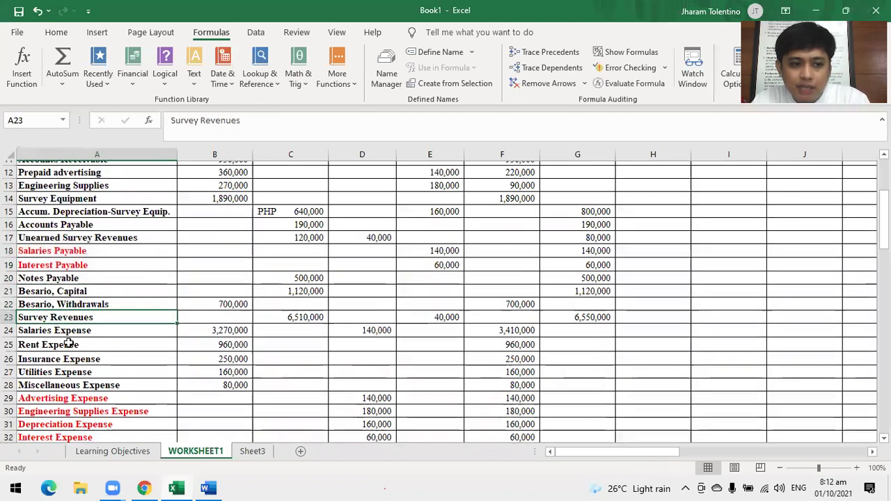
drag(70, 275, 70, 380)
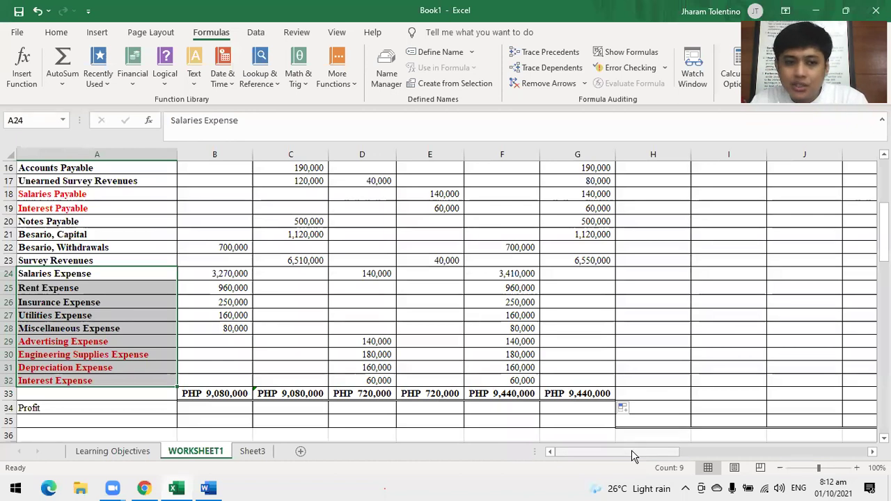
scroll(63, 398, up, 2)
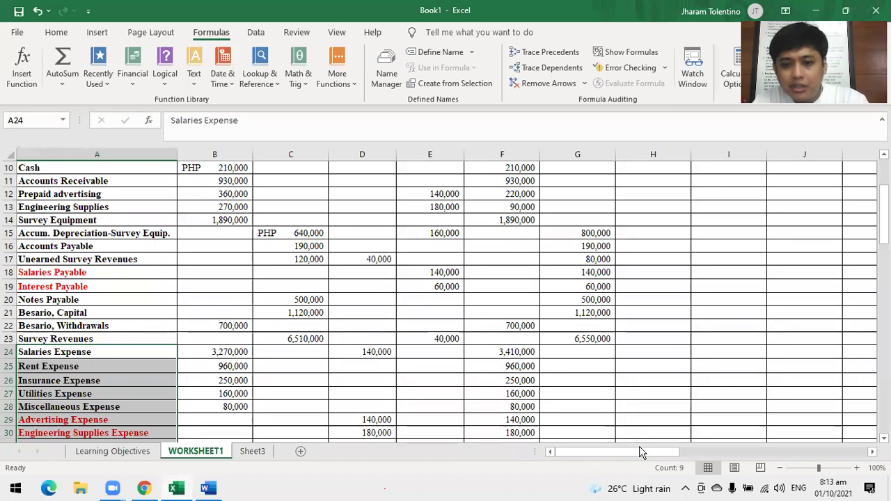
drag(642, 452, 595, 454)
scroll(179, 295, up, 1)
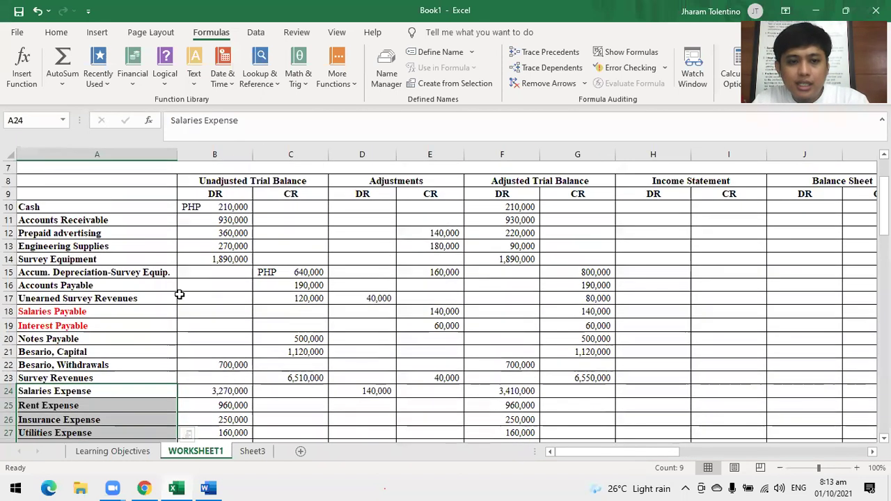
scroll(97, 318, down, 1)
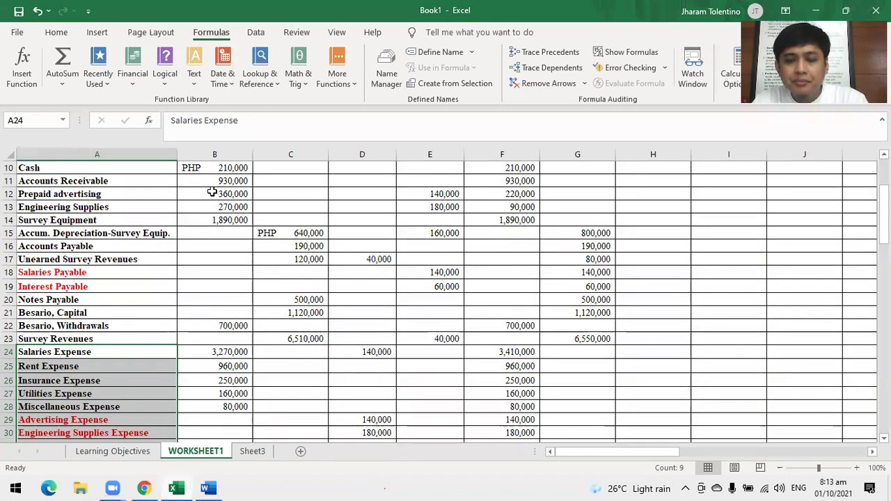
scroll(80, 259, up, 1)
drag(77, 208, 92, 360)
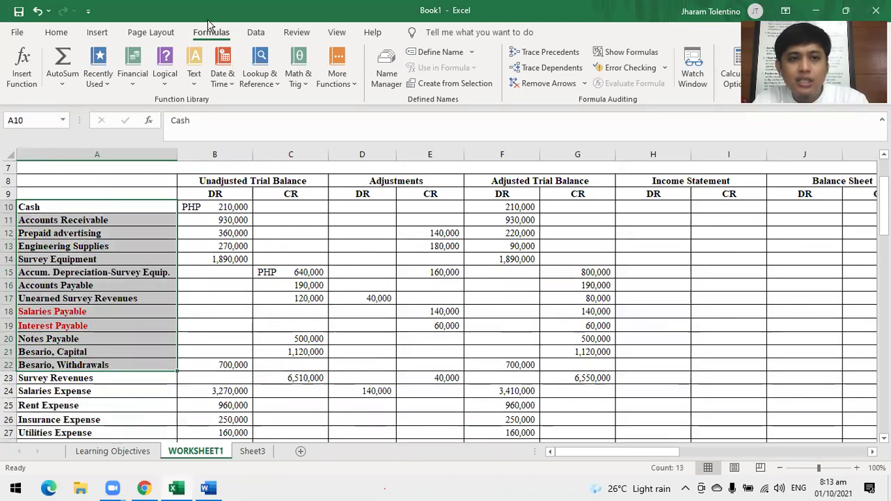
click(56, 32)
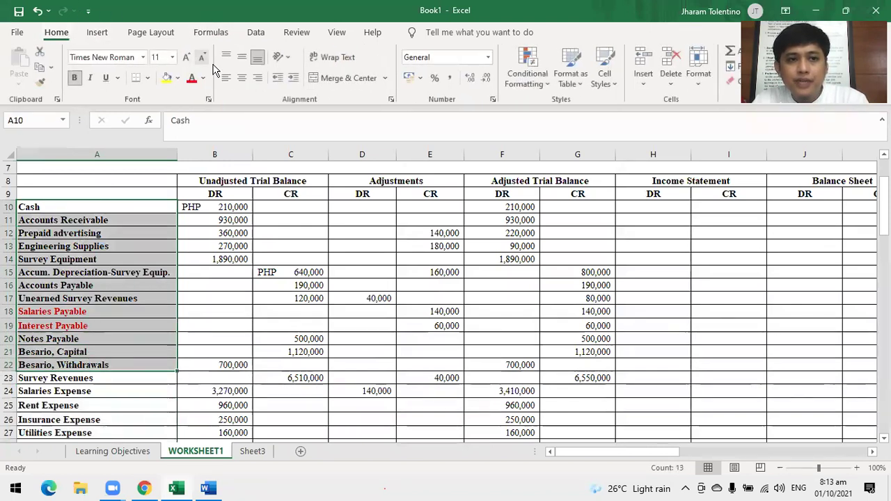
click(178, 78)
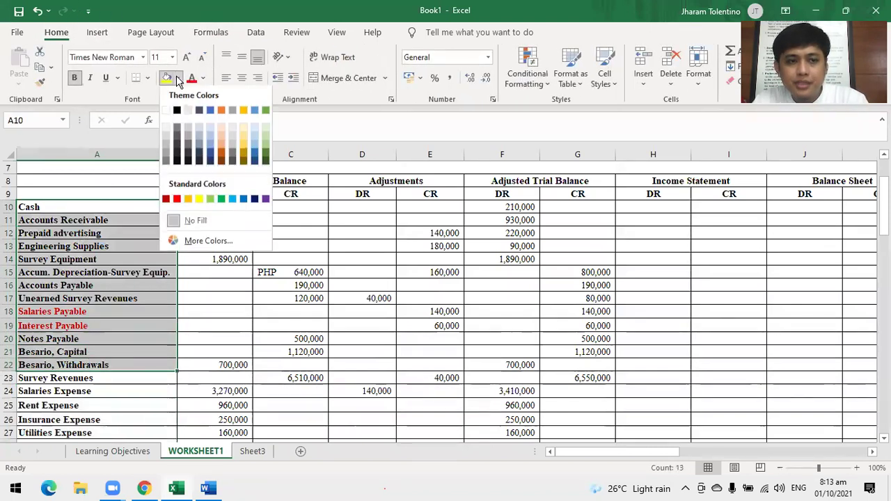
click(221, 202)
scroll(123, 233, down, 4)
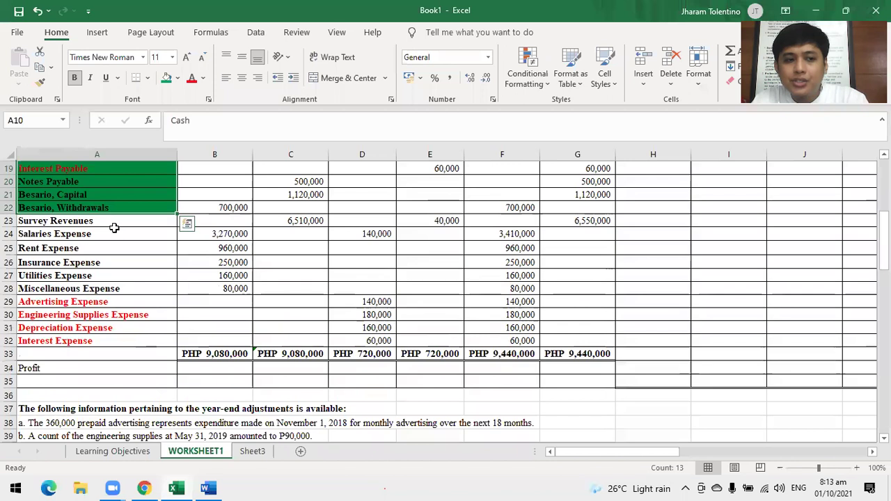
drag(79, 221, 87, 340)
click(178, 78)
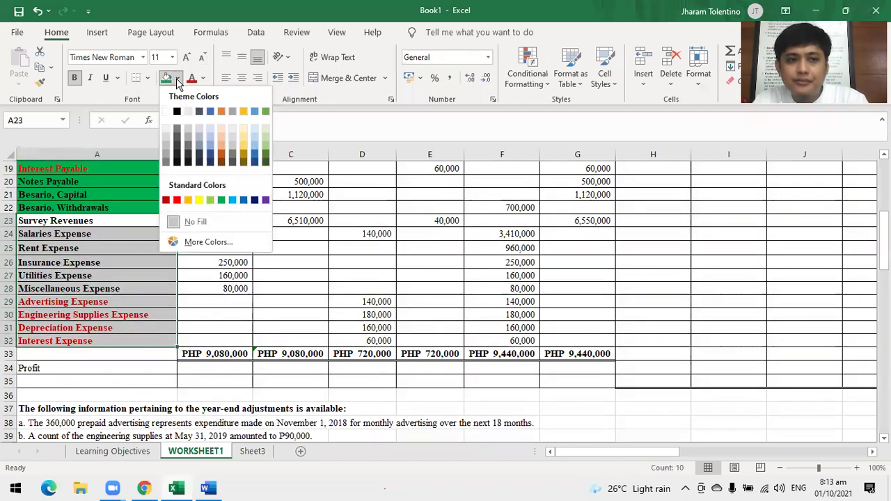
click(239, 200)
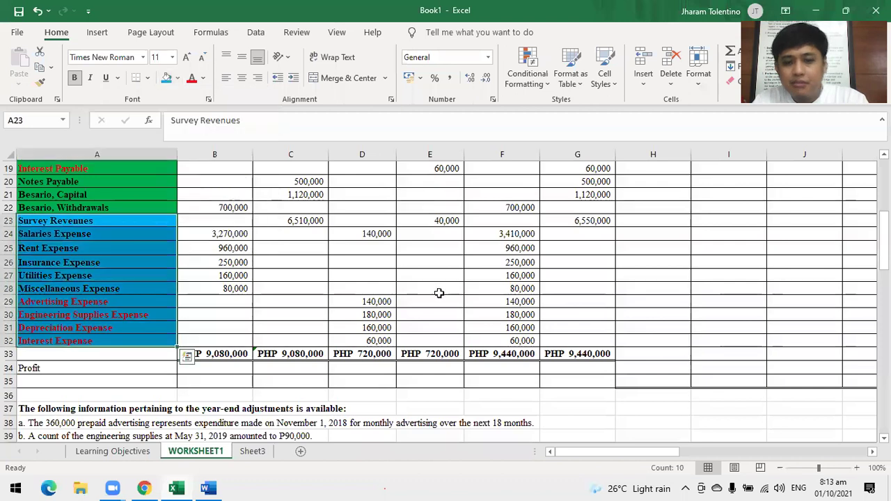
click(657, 456)
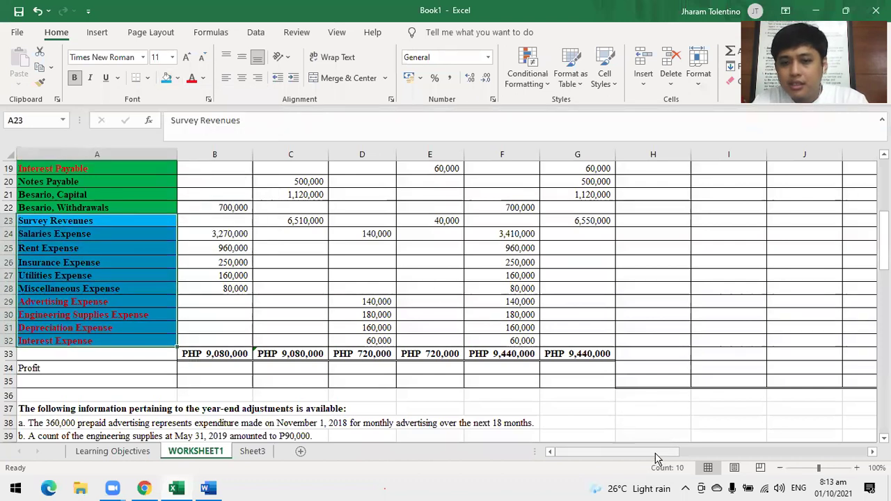
scroll(122, 272, up, 2)
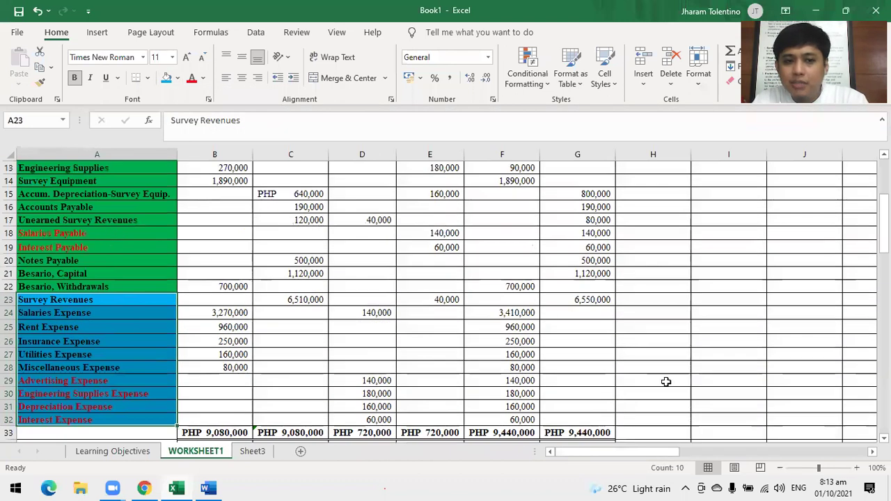
drag(670, 454, 686, 411)
scroll(689, 408, up, 3)
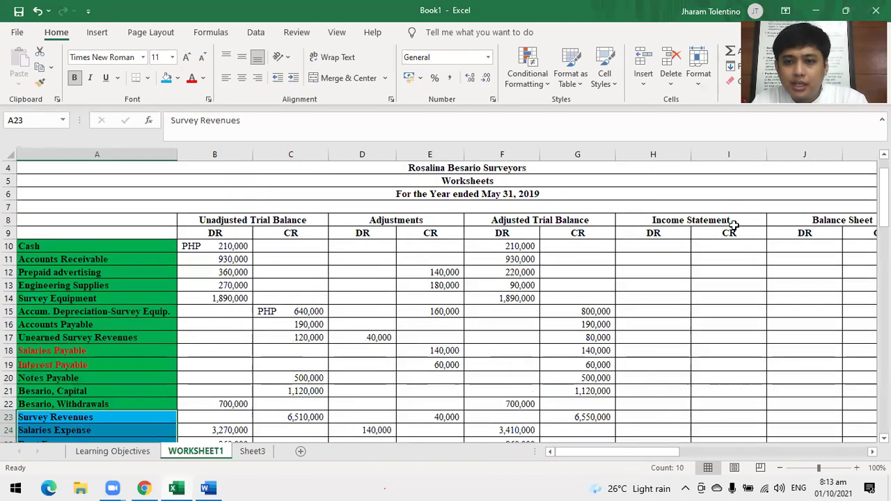
scroll(751, 216, down, 2)
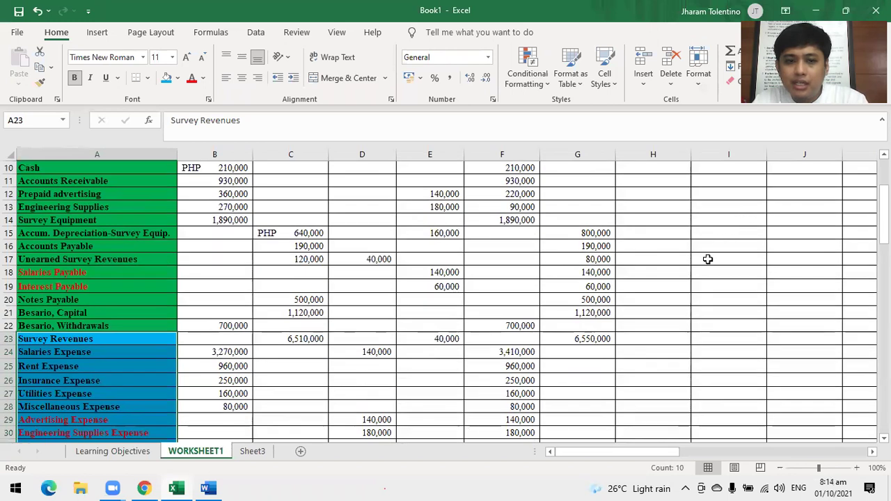
scroll(742, 253, up, 1)
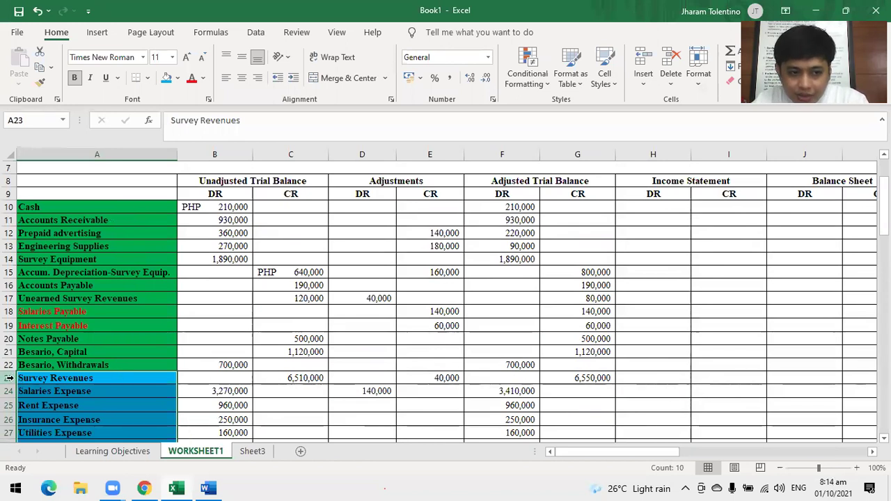
- Link I23 to G23 so Survey Revenues 6,550,000 appears as an Income Statement credit
click(10, 378)
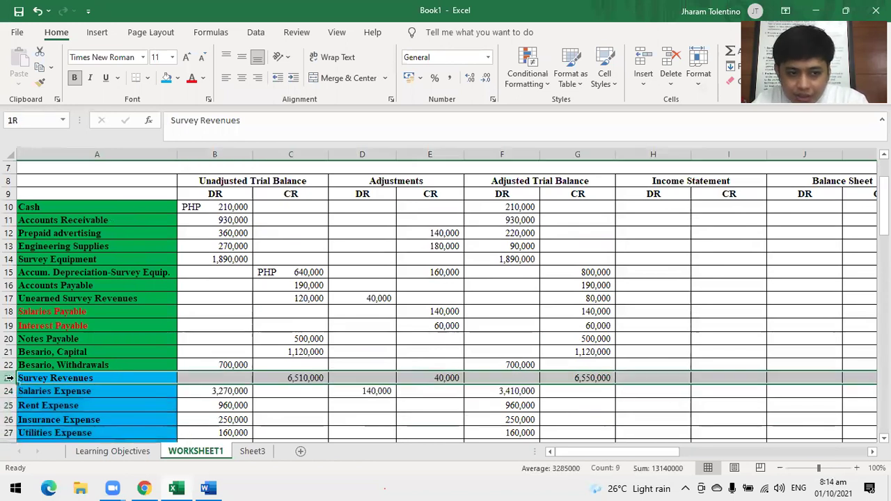
click(724, 377)
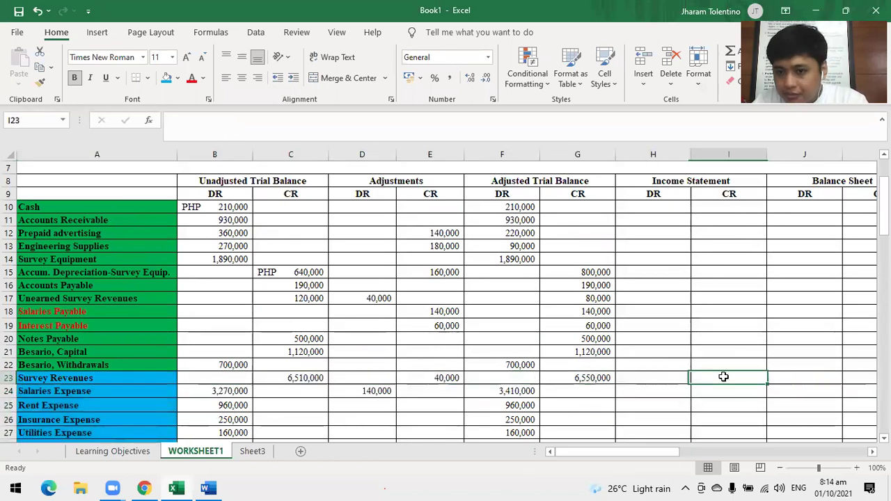
text(=)
click(600, 378)
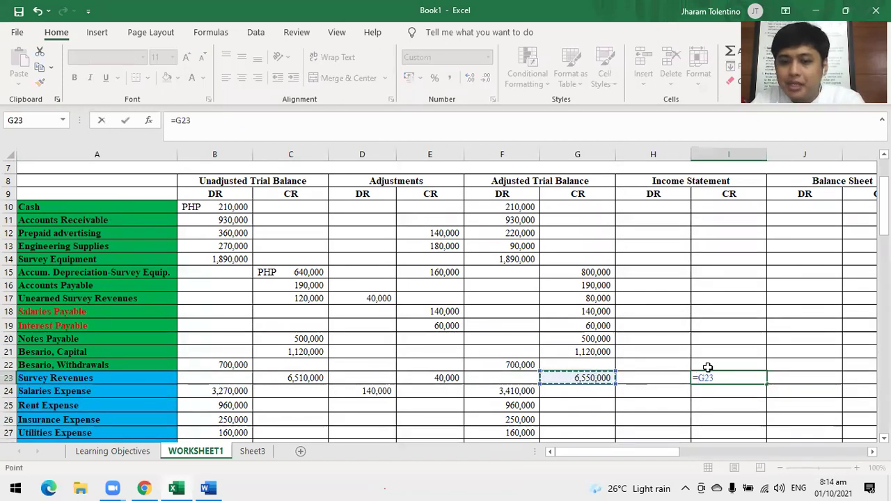
key(Return)
- Link H24 to F24 and fill down to H32 for every expense debit
scroll(683, 366, down, 1)
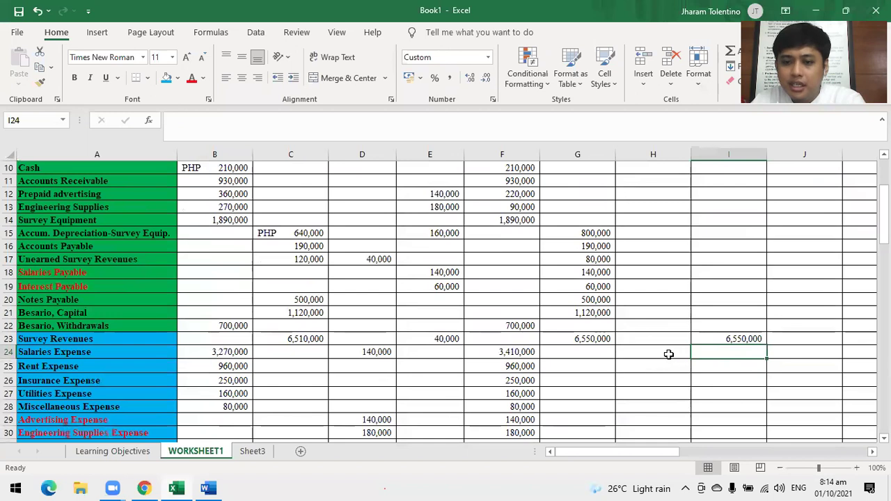
click(670, 356)
text(=)
click(519, 354)
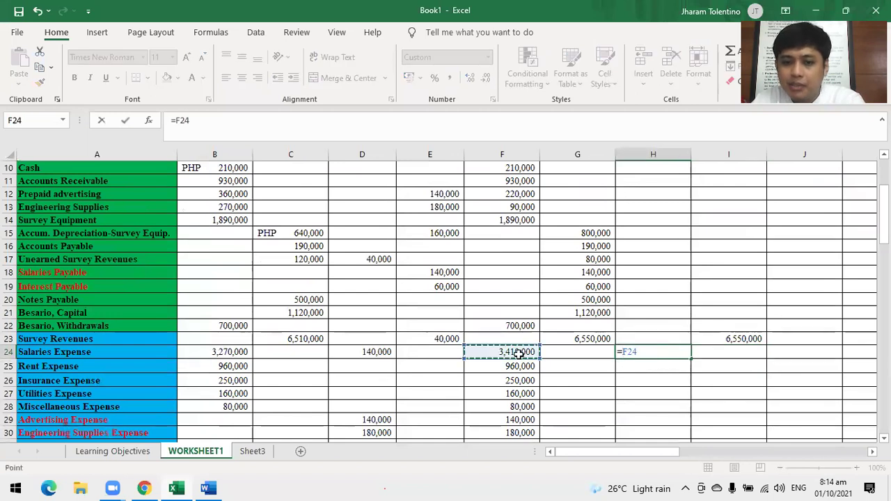
key(Return)
click(683, 350)
scroll(686, 335, down, 1)
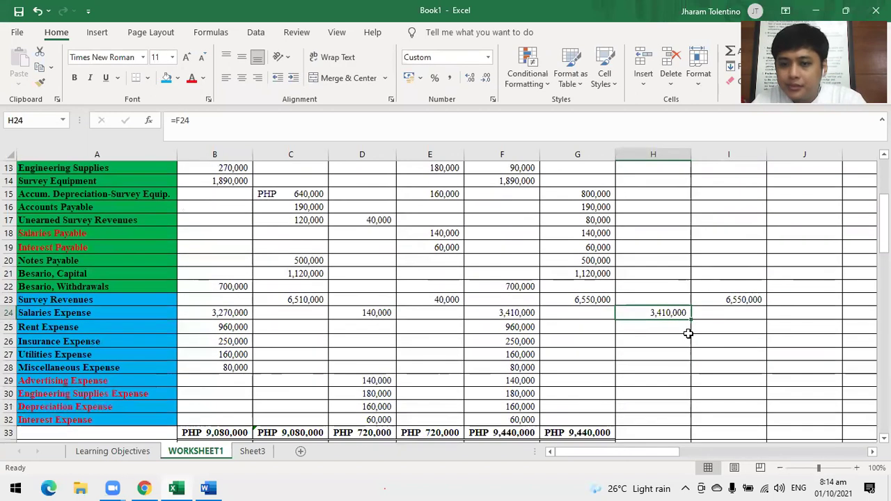
drag(690, 317, 683, 422)
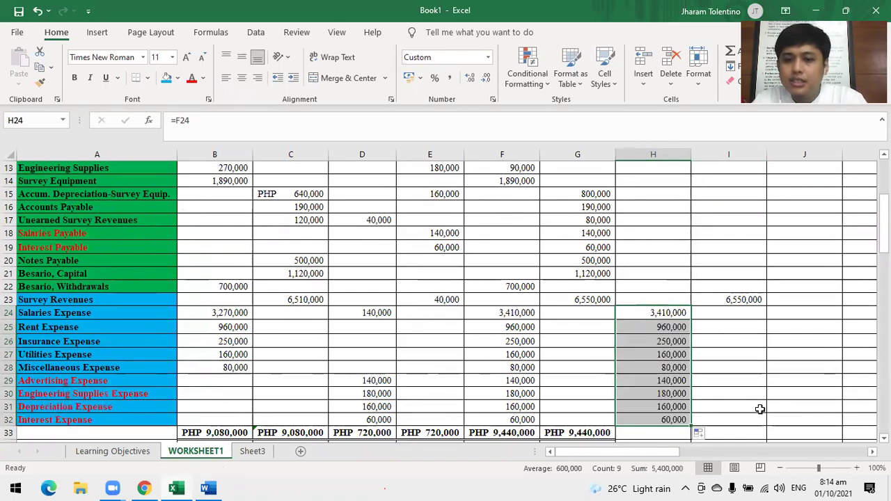
click(782, 410)
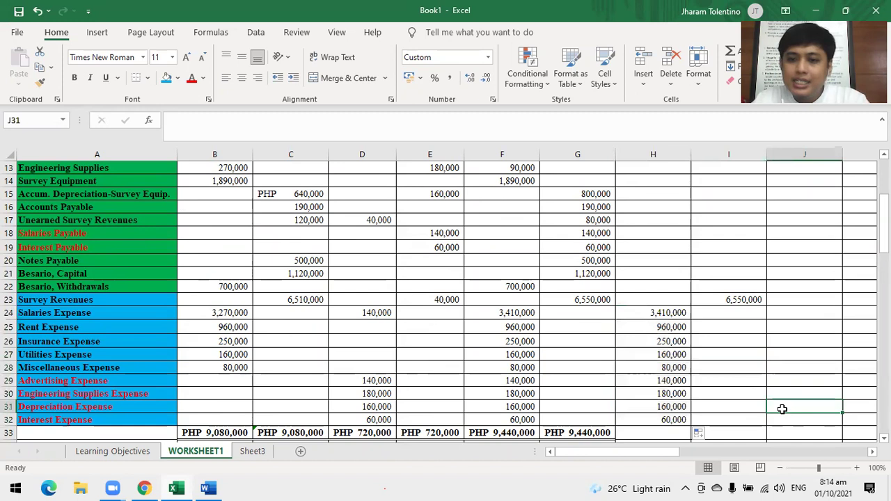
scroll(791, 407, up, 2)
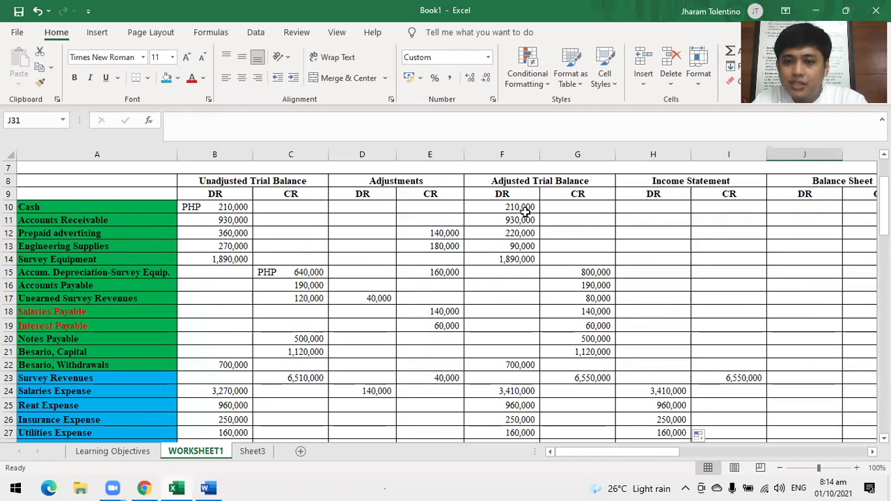
- Enter =F10 in J10 and fill down to J14 for the asset debits
click(801, 206)
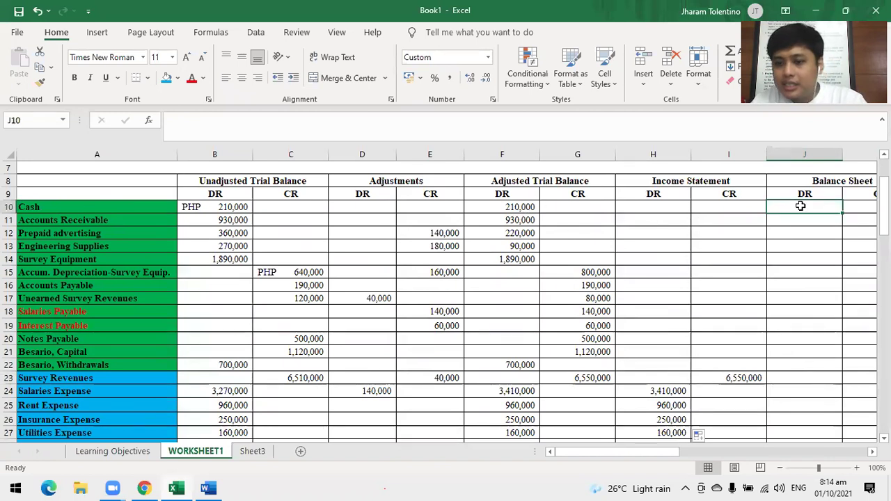
text(=)
click(524, 203)
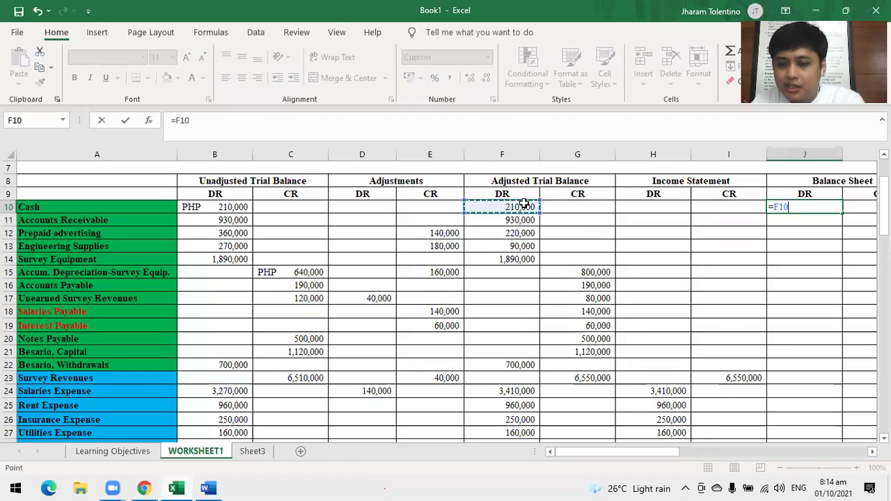
key(Return)
click(807, 207)
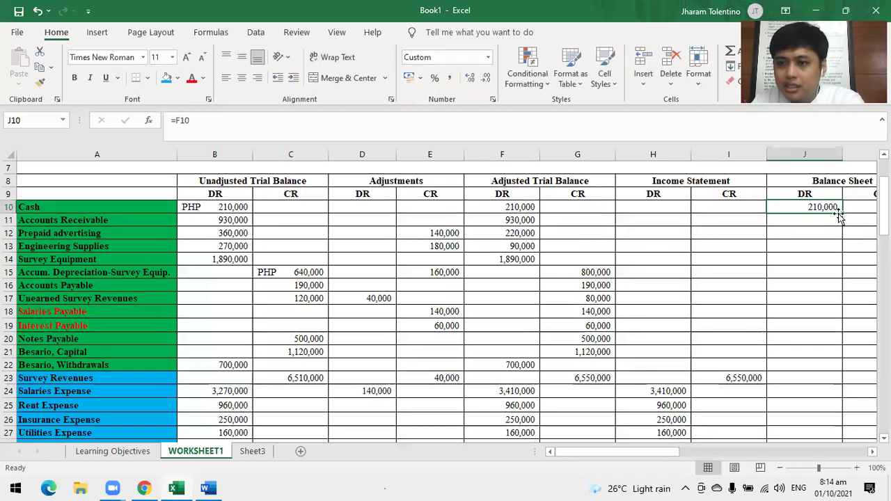
drag(842, 213, 831, 262)
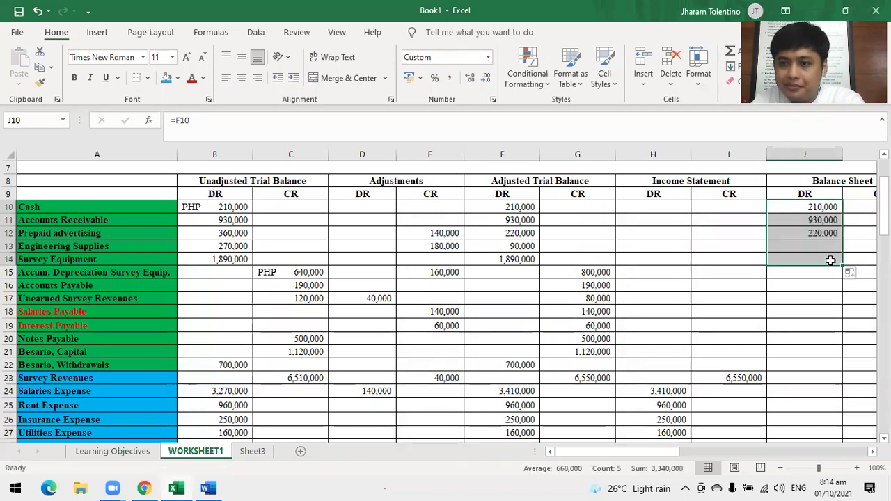
- Enter =G15 in K15 and fill down to K21 for the credit balances through Capital
click(869, 273)
text(=)
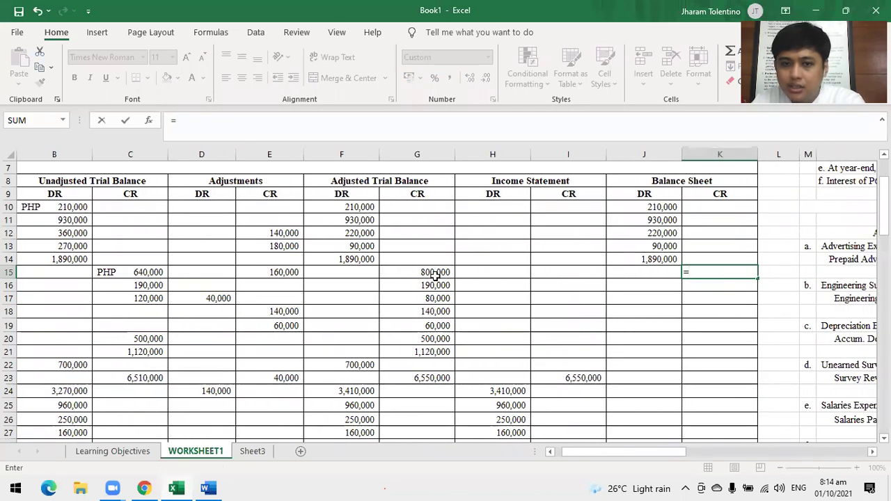
click(435, 274)
key(Return)
click(728, 271)
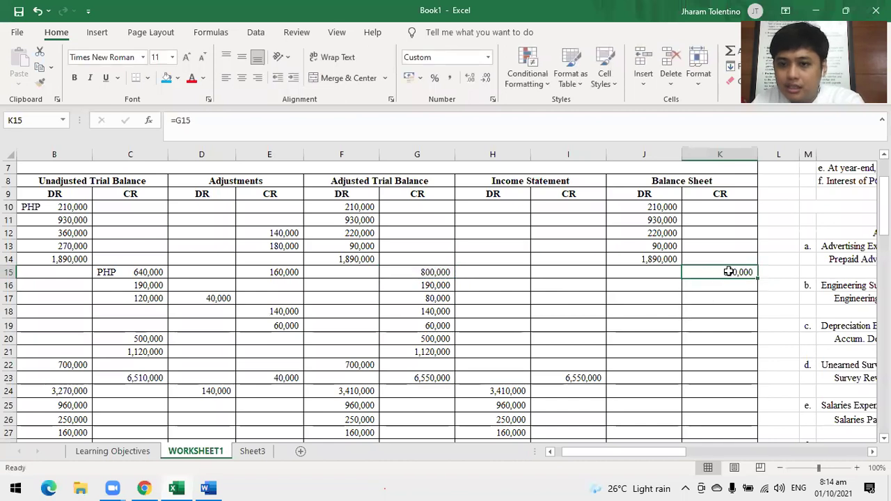
drag(760, 277, 730, 353)
- Link J22 to F22 for the 700,000 Withdrawals debit
click(659, 363)
text(=)
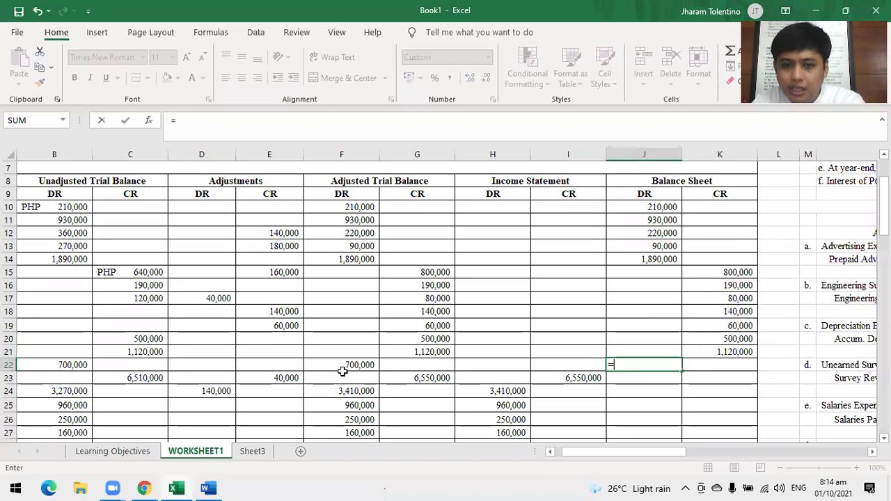
click(355, 366)
key(Return)
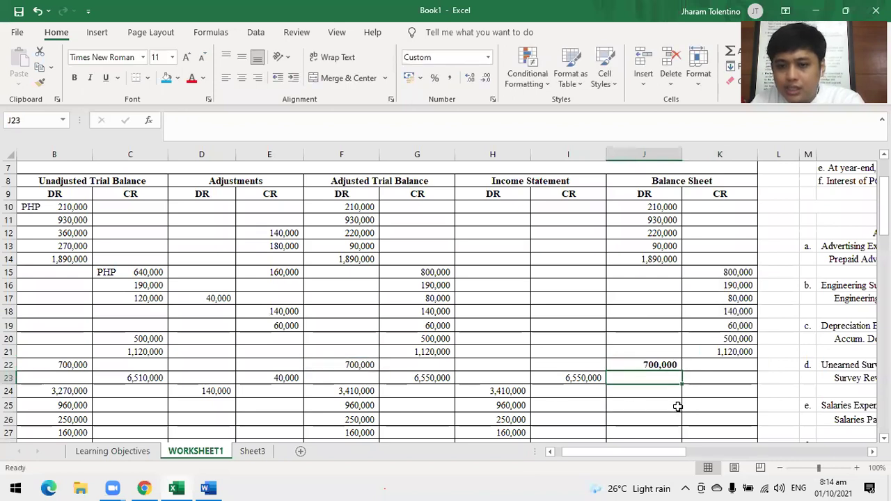
- Keep the 700,000 Withdrawals amount in J22 in bold
click(655, 362)
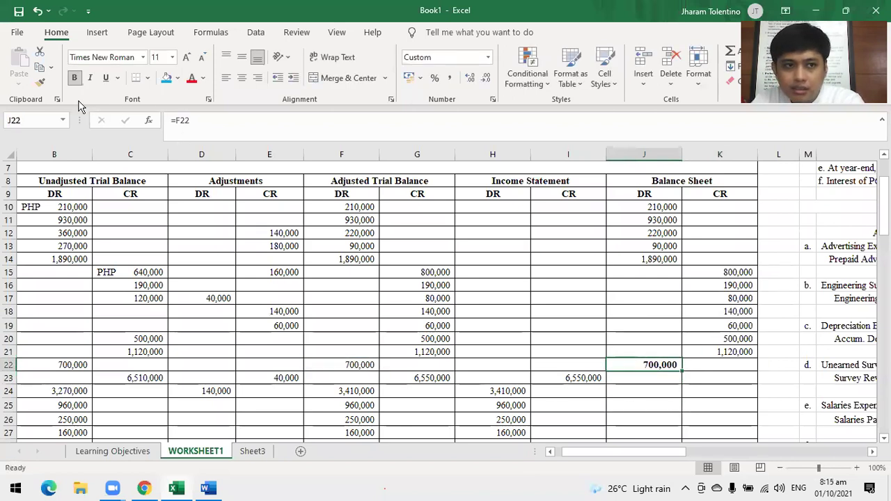
click(74, 79)
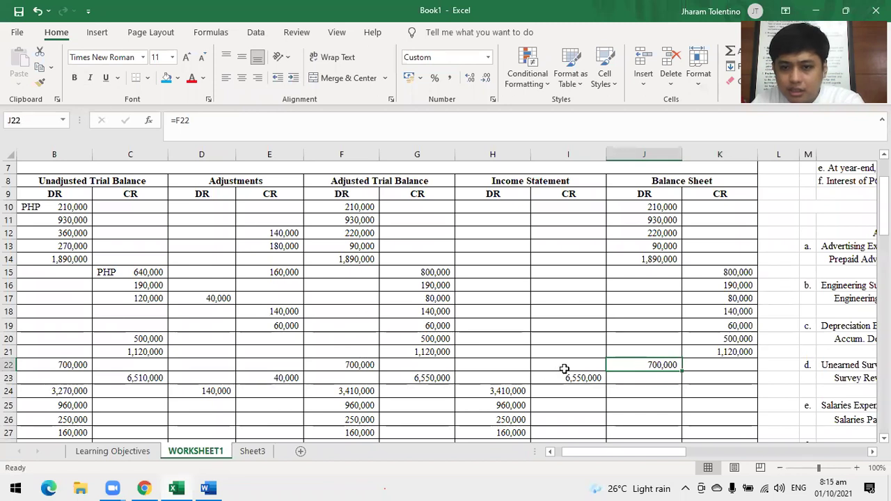
click(74, 78)
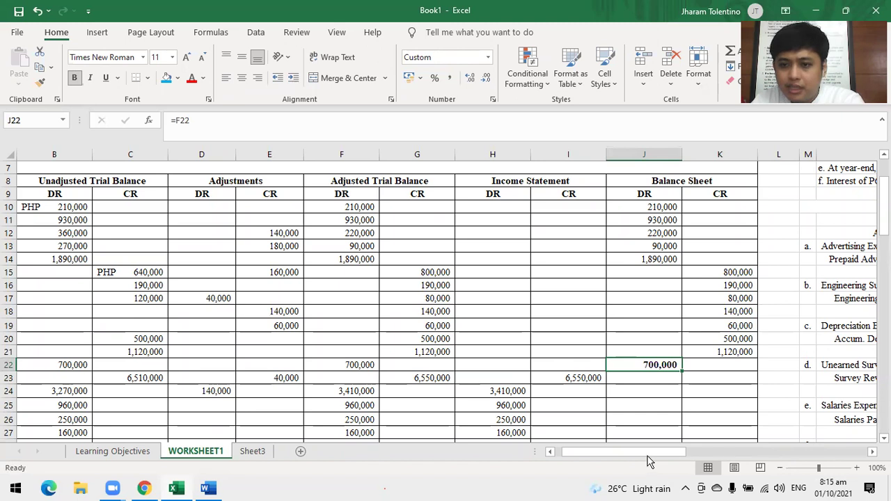
drag(648, 454, 639, 454)
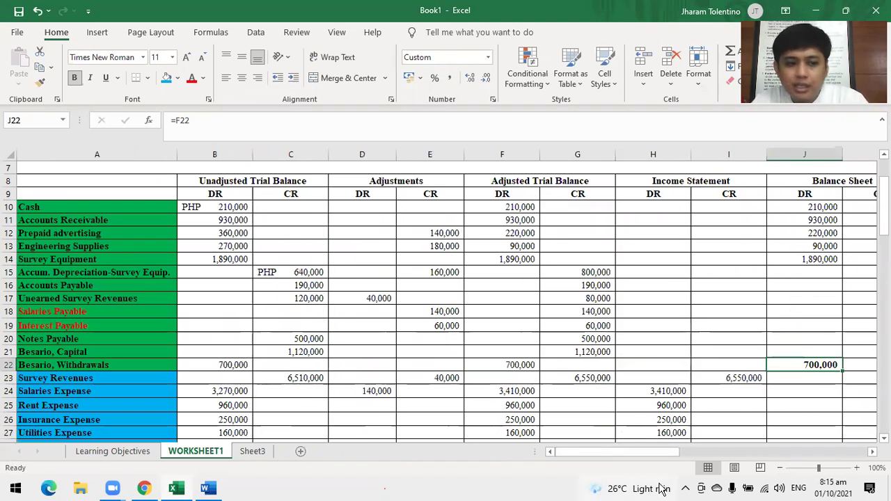
drag(659, 454, 623, 451)
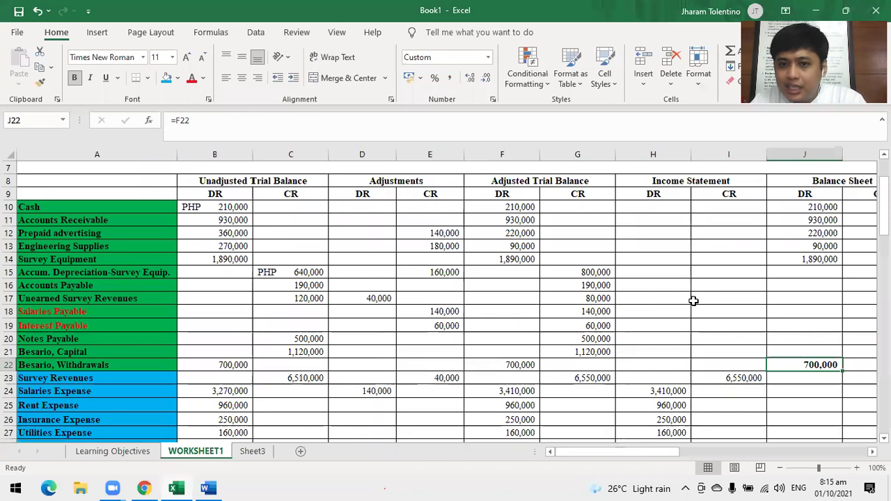
scroll(693, 301, up, 1)
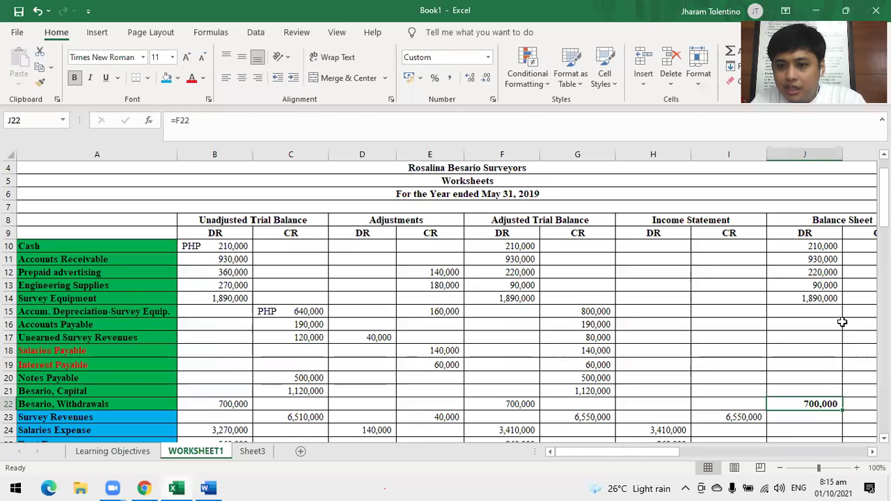
scroll(840, 321, down, 1)
scroll(841, 322, down, 4)
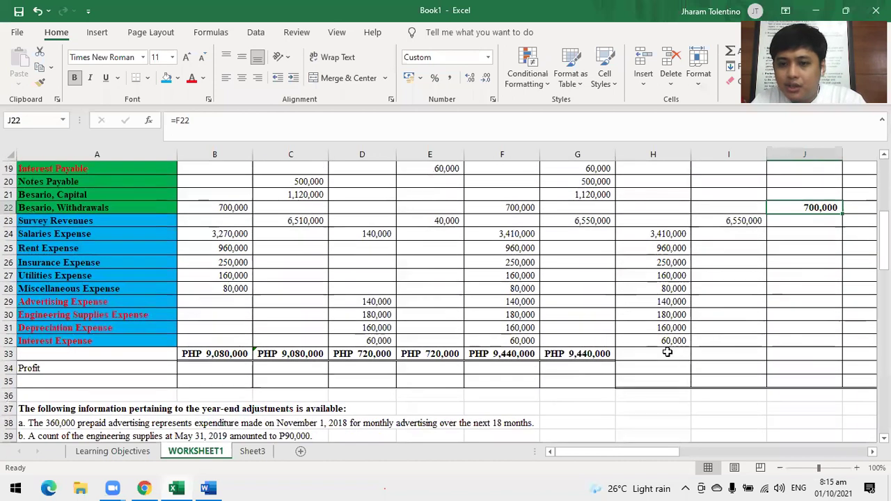
- Copy the G33 SUM formula across to K33, giving 5,400,000, 6,550,000, 4,040,000 and 2,890,000
click(606, 354)
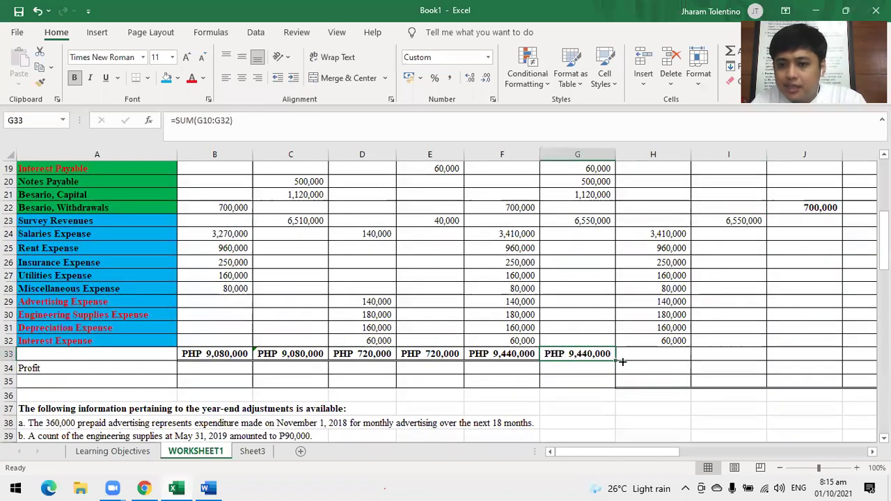
drag(799, 366, 763, 367)
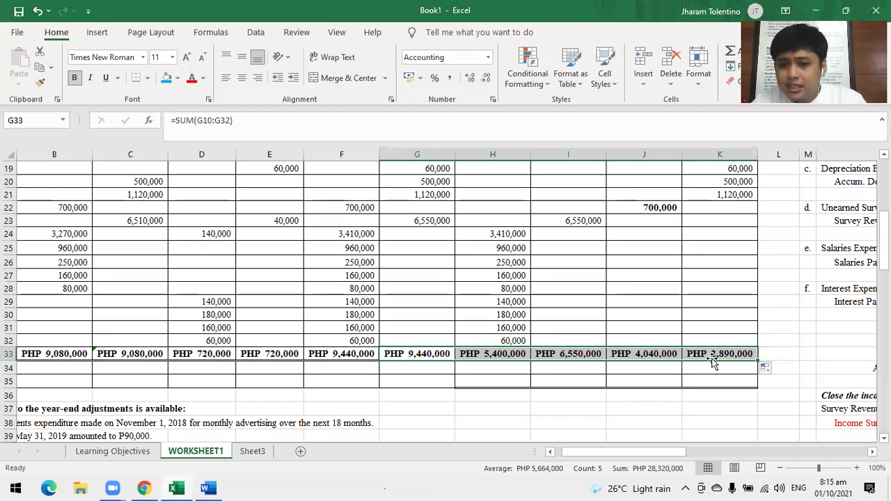
scroll(703, 357, up, 2)
scroll(707, 358, down, 1)
scroll(706, 362, down, 1)
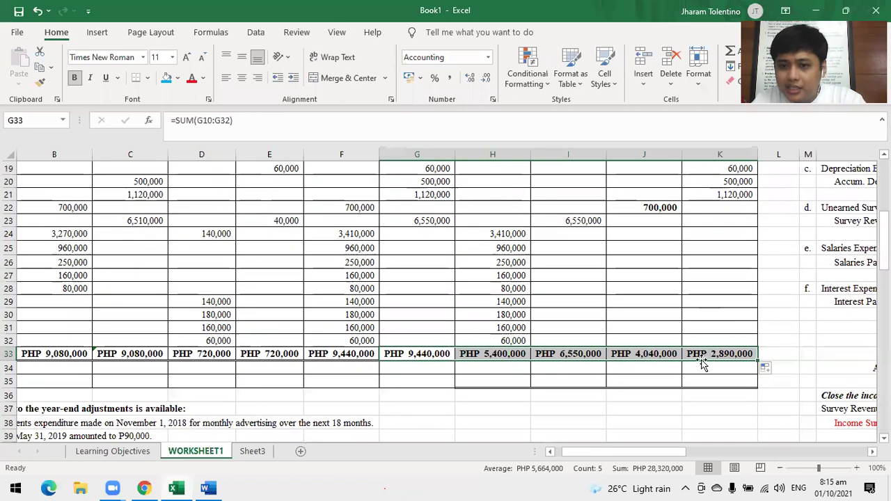
scroll(601, 362, up, 5)
scroll(596, 257, down, 4)
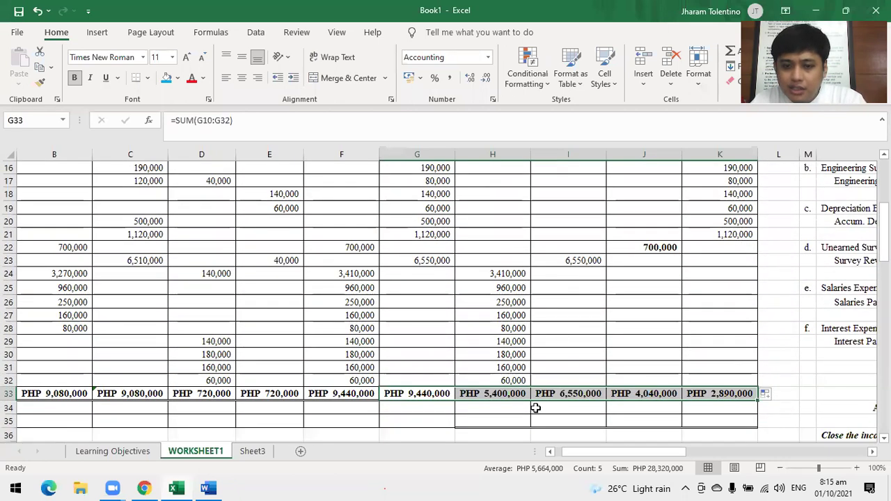
drag(537, 408, 529, 421)
click(493, 393)
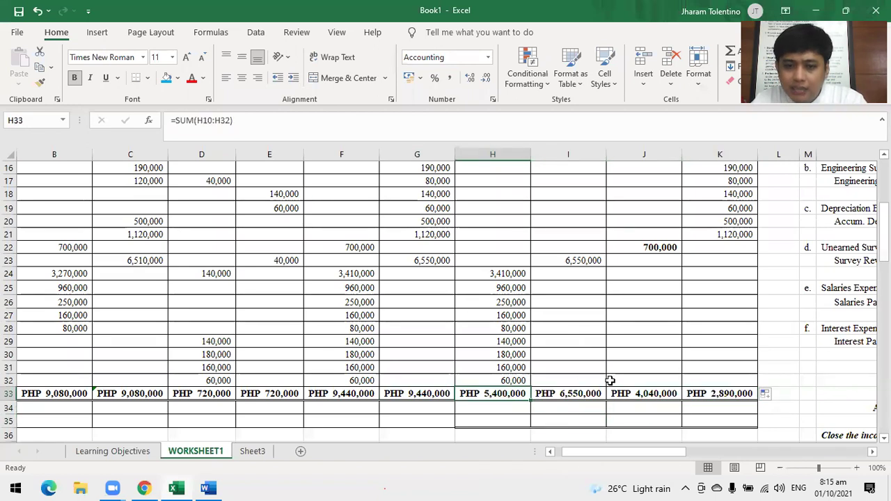
click(574, 393)
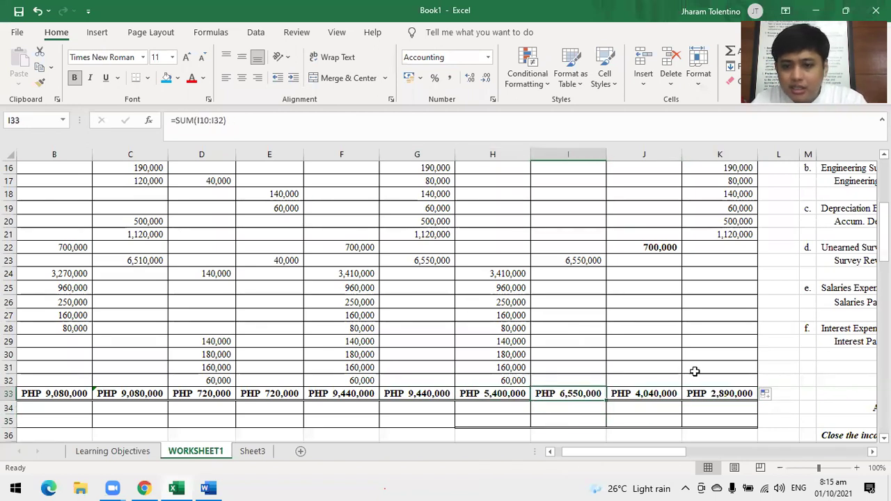
- Enter =I33 in I35 and =I35 in H35 so both read 6,550,000
click(583, 420)
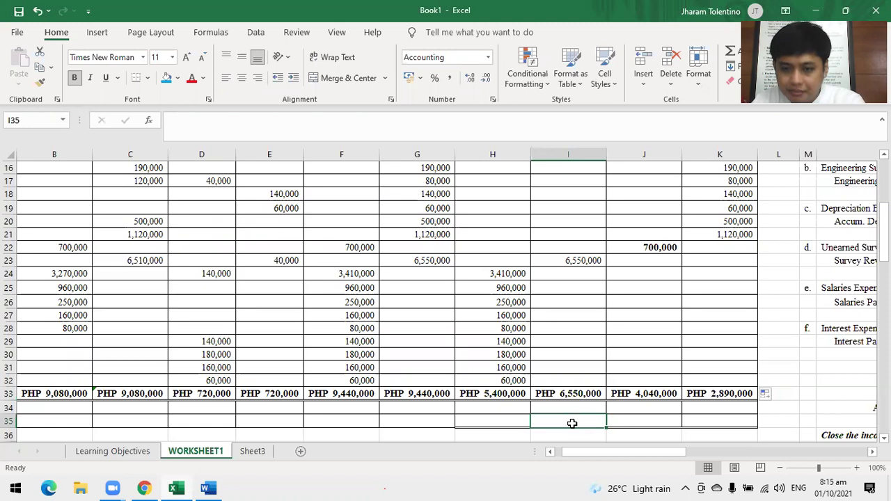
text(=)
click(570, 394)
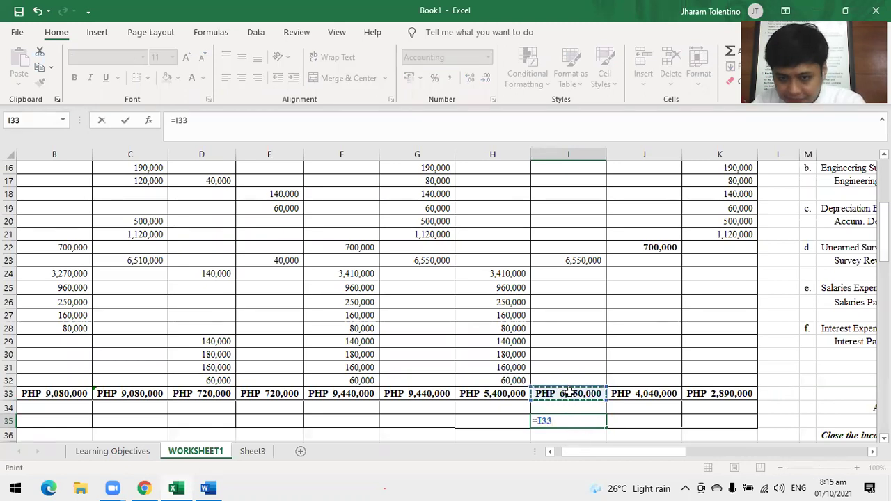
key(Return)
click(502, 421)
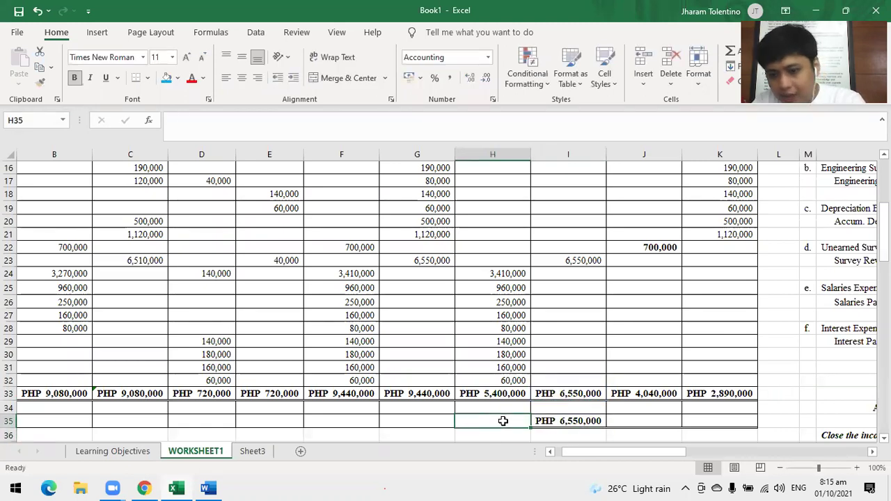
text(=)
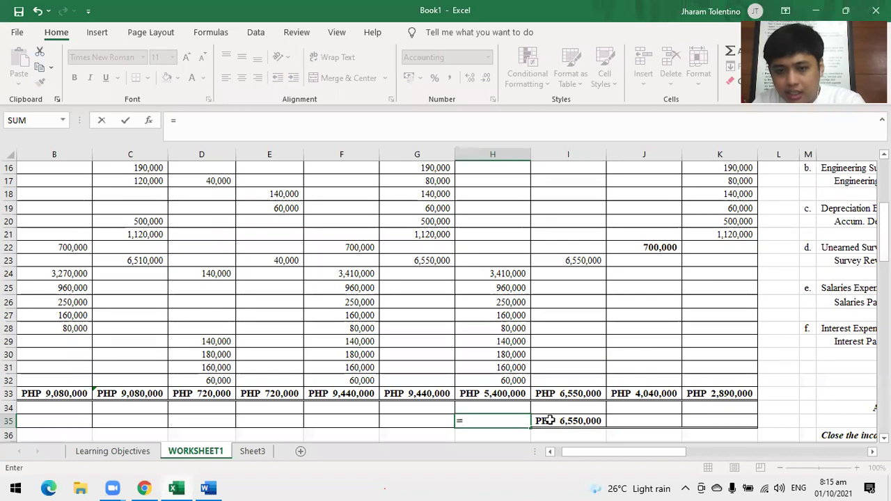
click(548, 421)
key(Return)
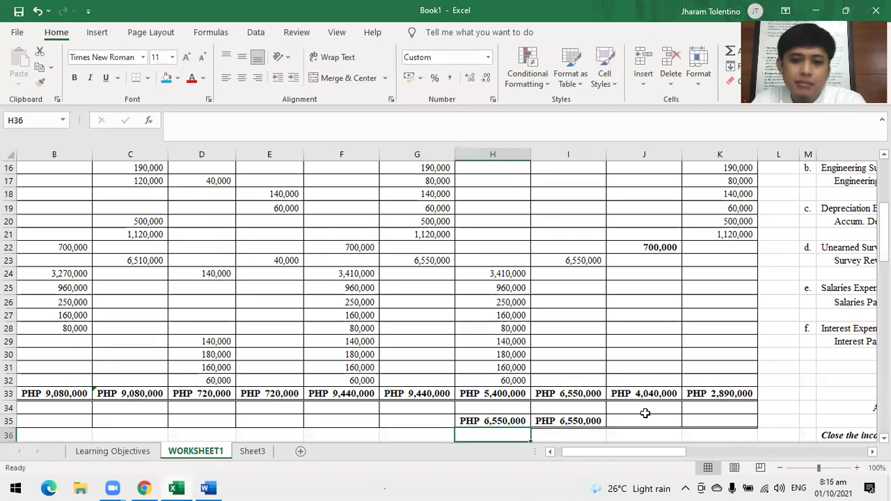
- Enter the profit formula in H34, subtracting from H35, to get 1,150,000
click(492, 410)
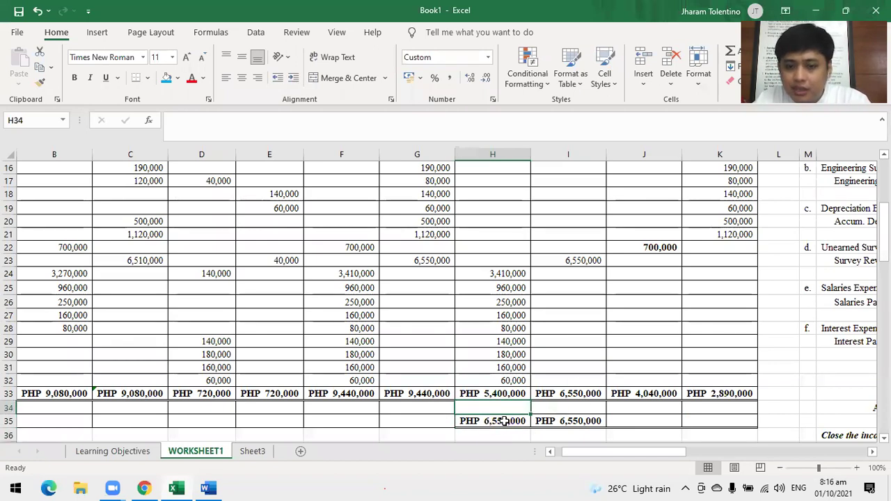
text(=)
click(505, 422)
text(-I35)
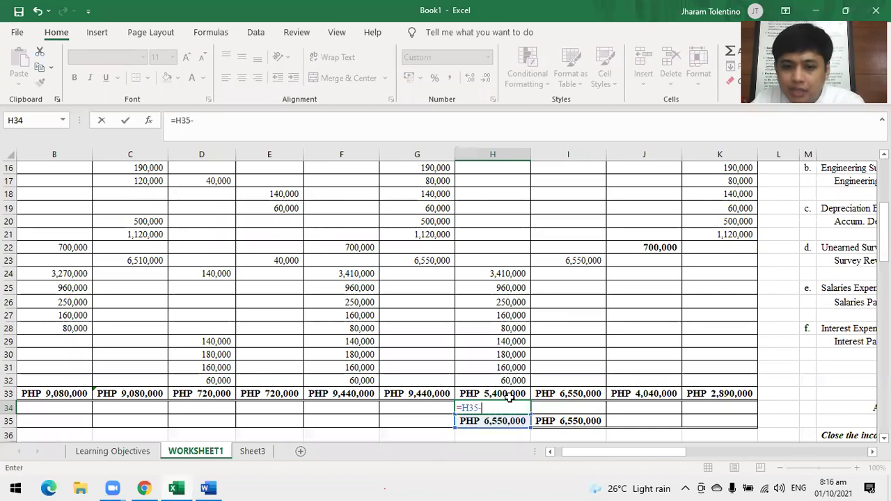
key(Return)
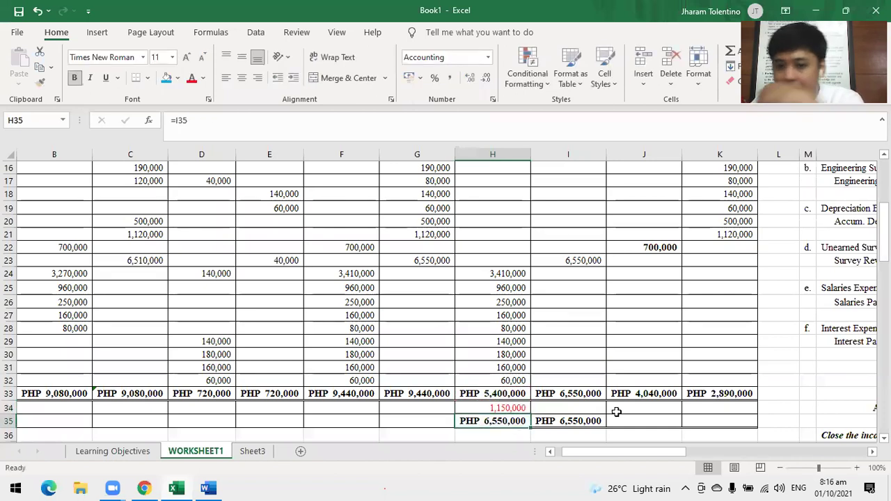
- Set the font colour of the H34 profit figure to red
click(510, 410)
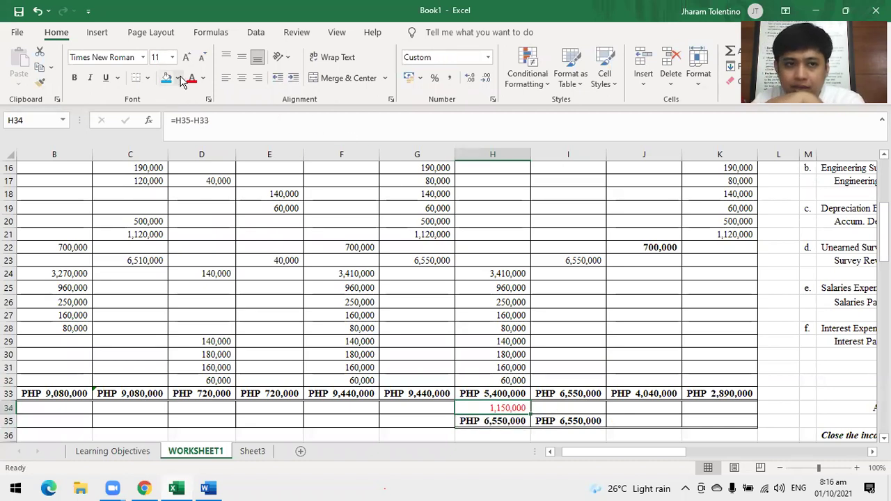
click(202, 78)
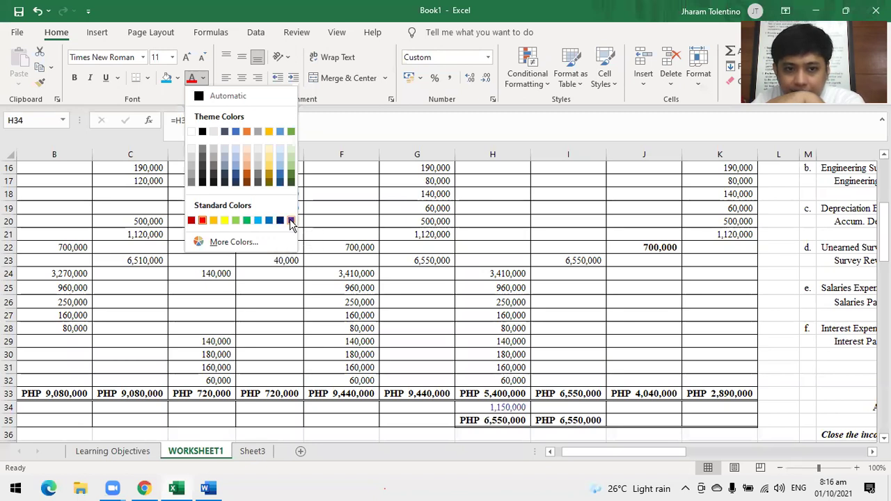
click(224, 220)
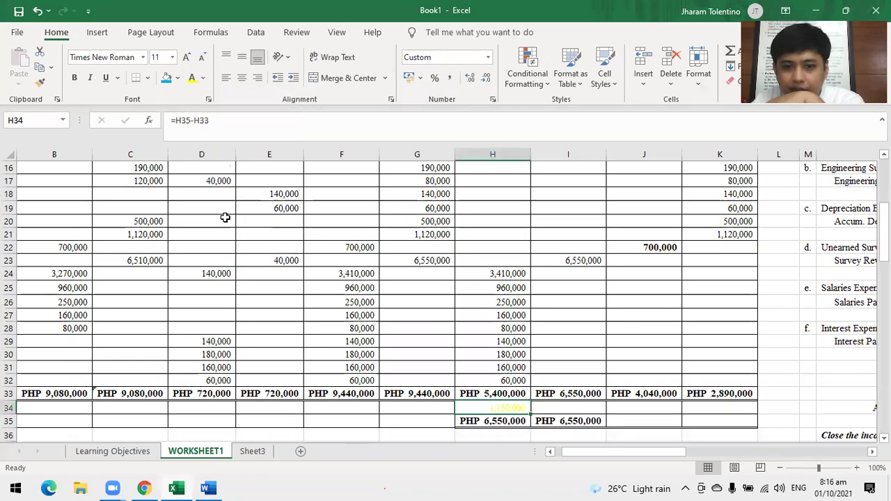
click(202, 77)
click(202, 221)
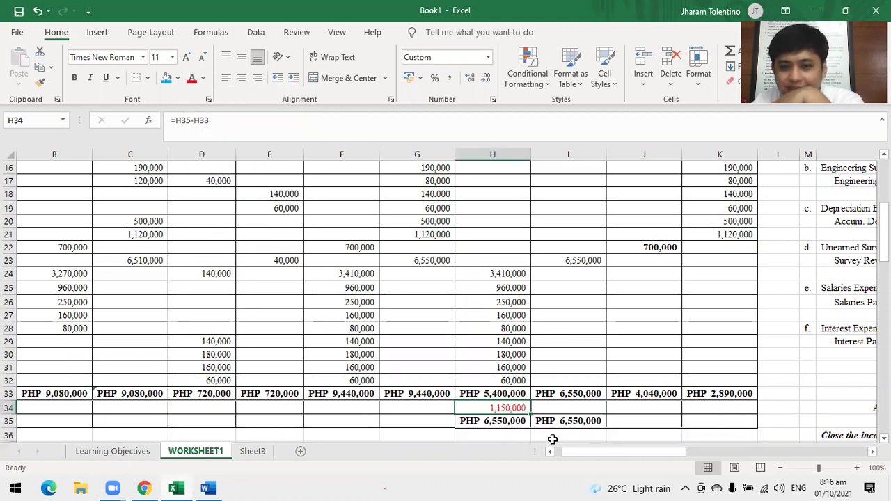
click(652, 405)
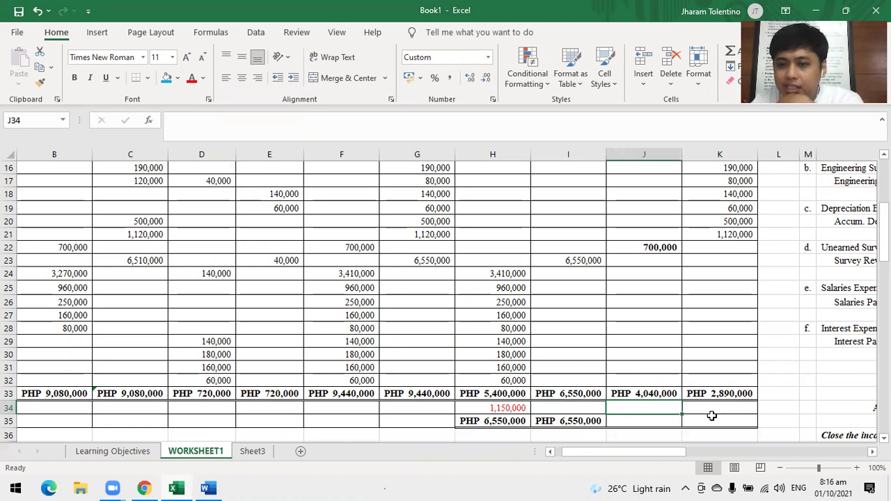
- Enter =J33 in J35 and =J35 in K35 so both read 4,040,000
click(657, 394)
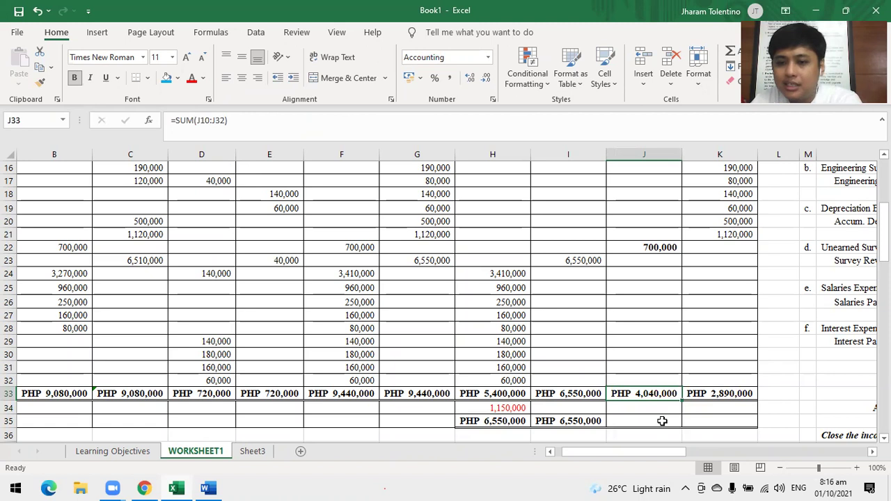
click(663, 421)
text(=)
click(658, 391)
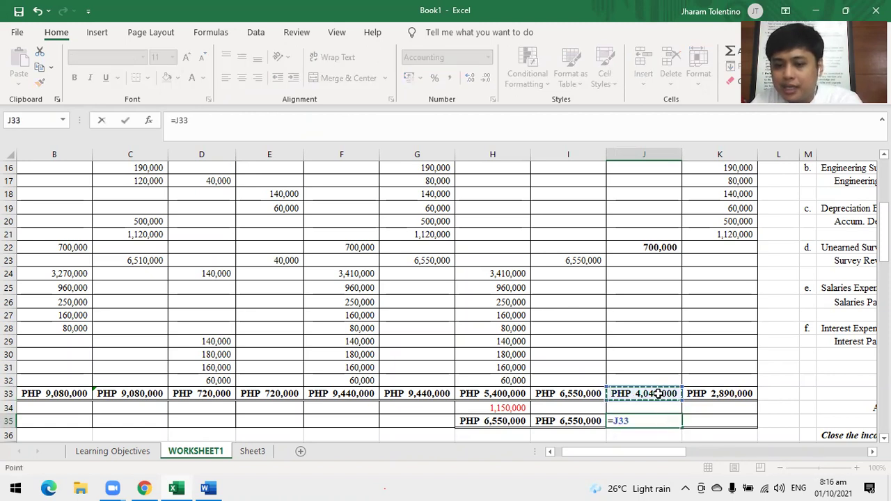
key(Return)
click(698, 421)
text(=)
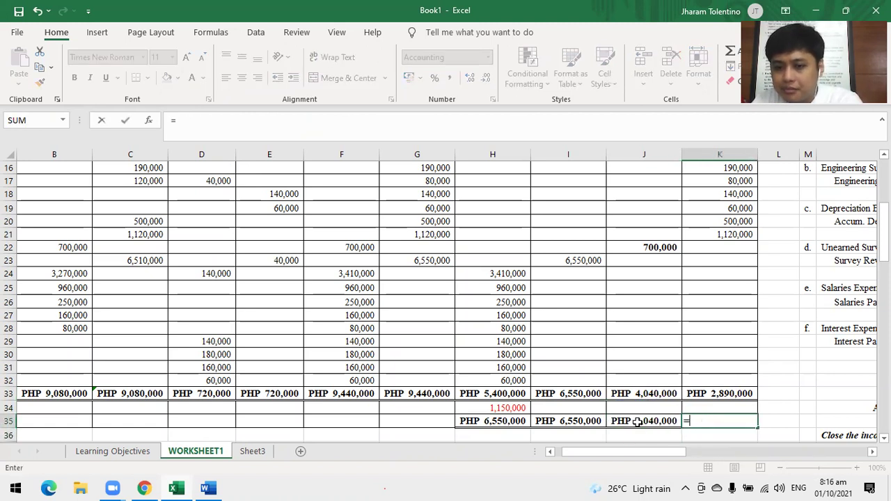
click(669, 422)
key(Return)
- Enter =K35-K33 in K34 for 1,150,000 profit and compare it with H34
click(719, 410)
text(=)
click(717, 420)
text(-)
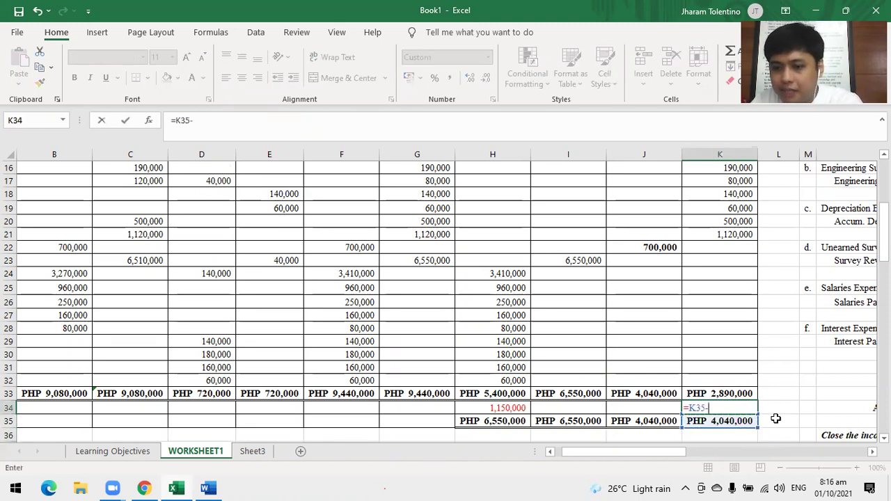
click(724, 393)
key(Return)
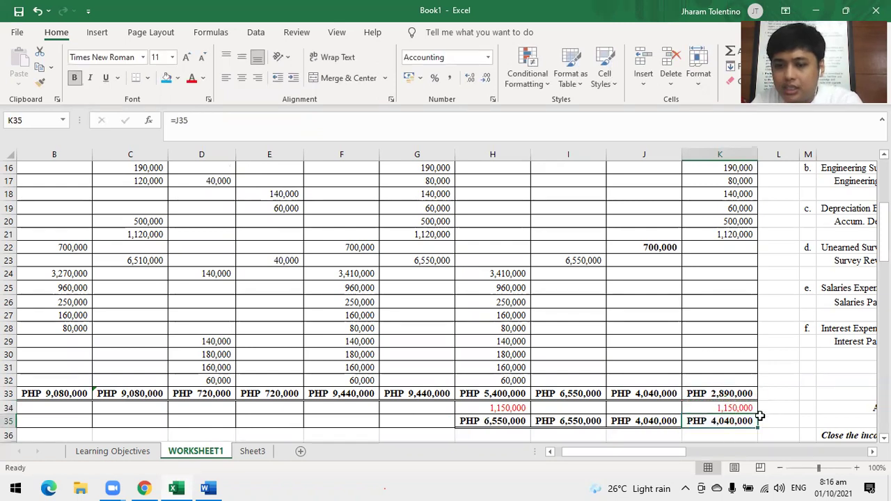
click(504, 409)
click(724, 408)
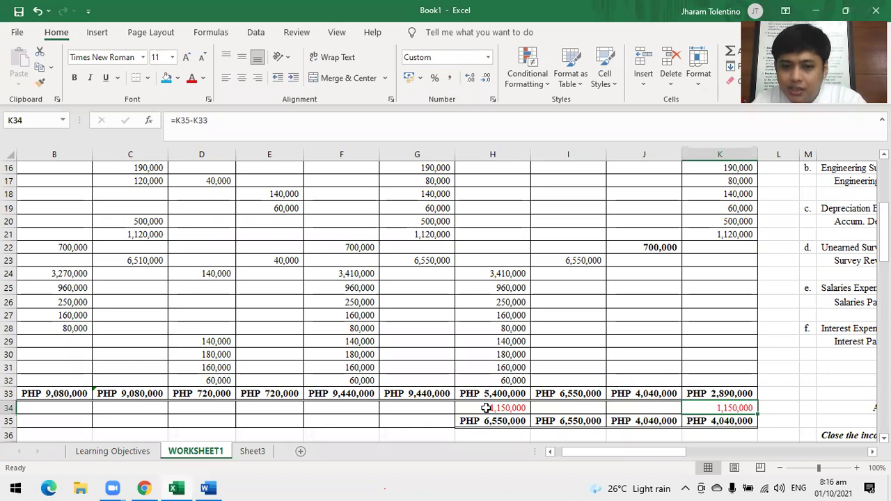
click(485, 408)
click(739, 411)
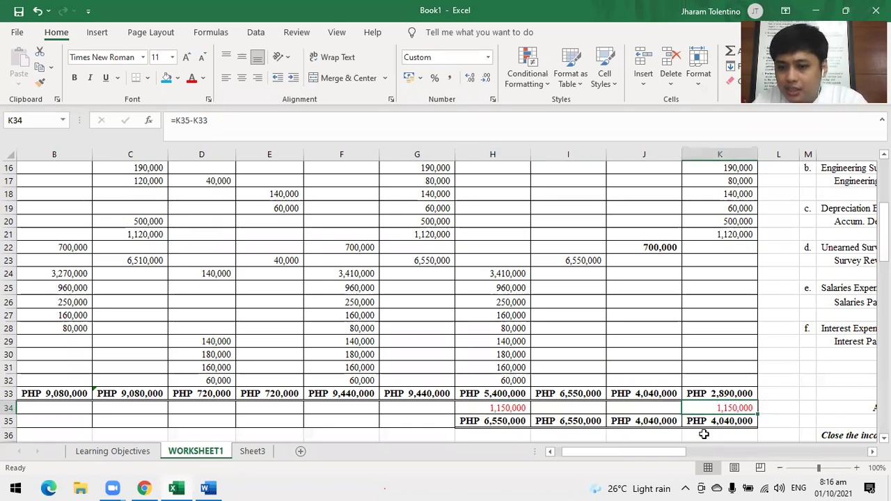
- Type 'Profit' in G34 beside the 1,150,000 figures and italicize it
drag(670, 455, 644, 460)
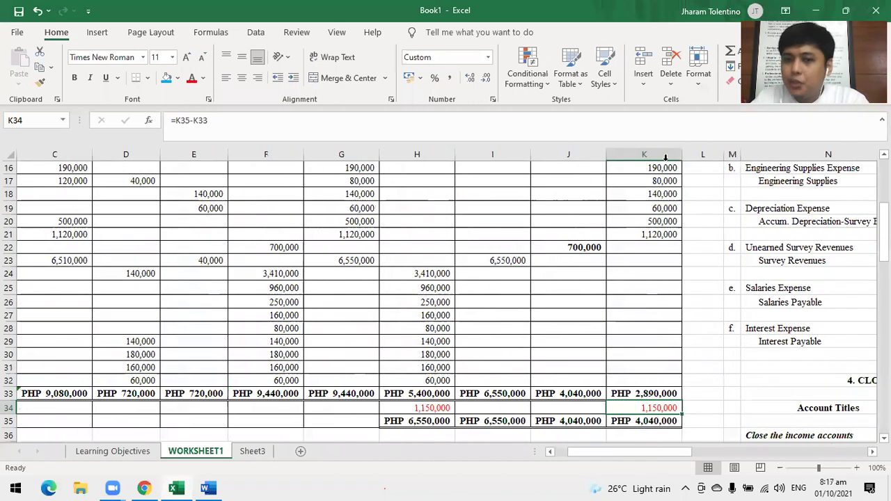
click(347, 412)
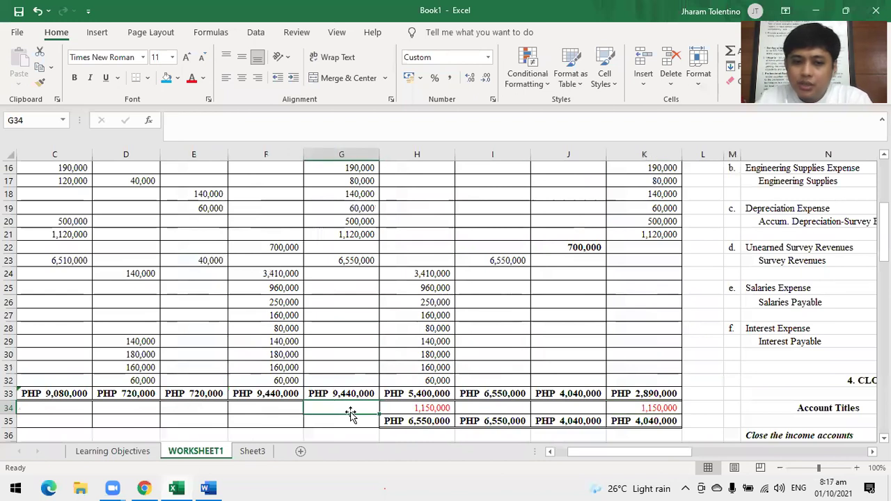
text(Pr)
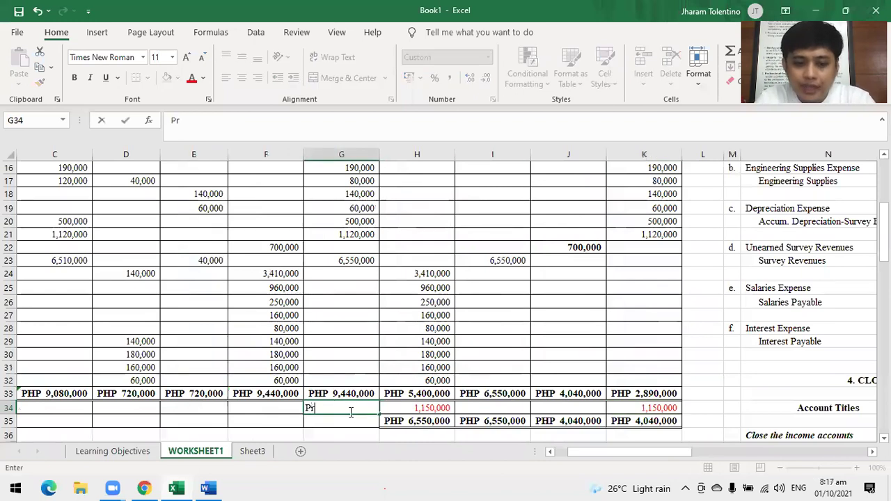
text(ofit)
key(Return)
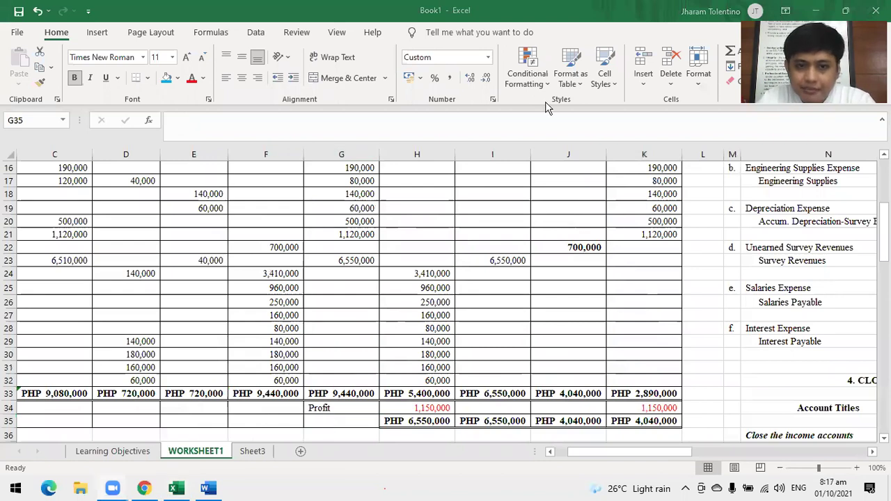
click(322, 409)
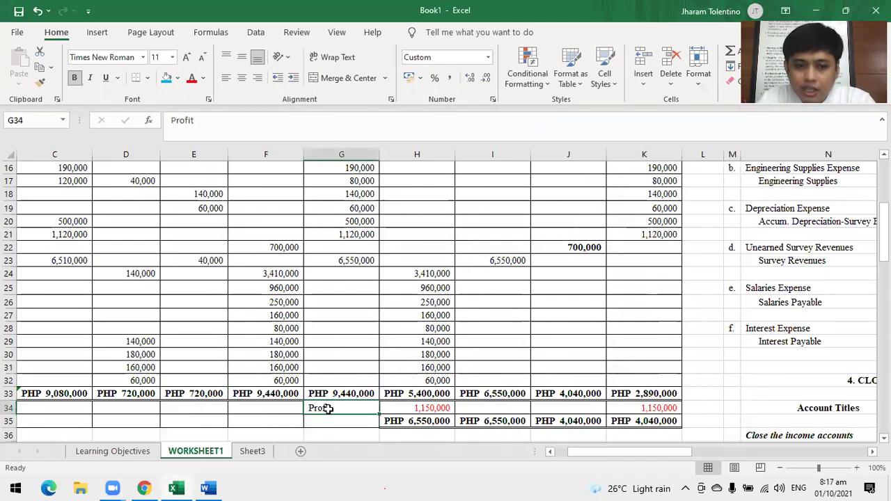
click(89, 79)
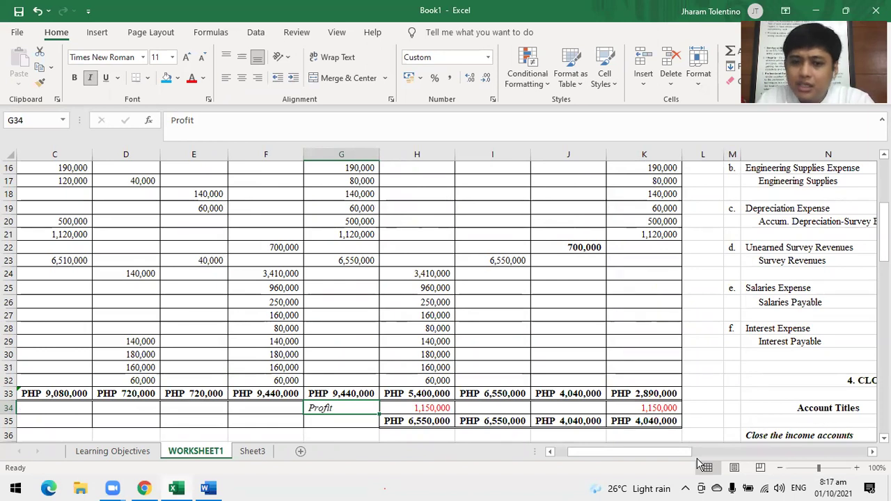
click(491, 260)
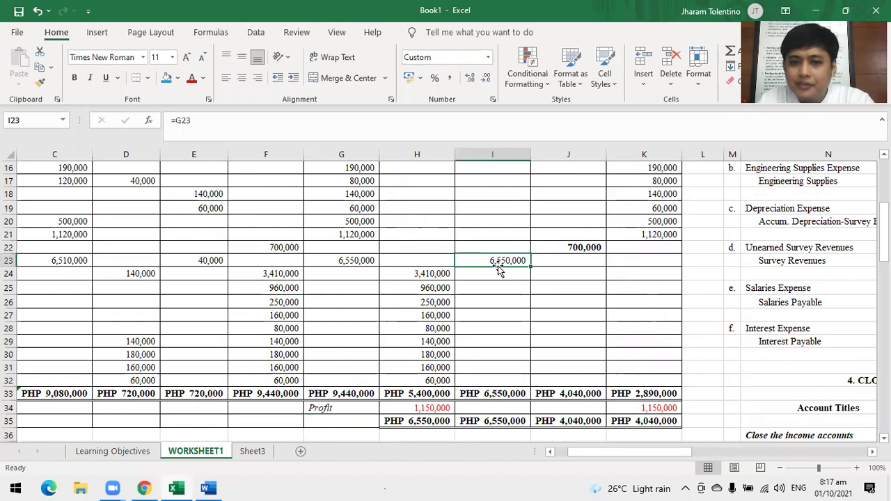
click(428, 394)
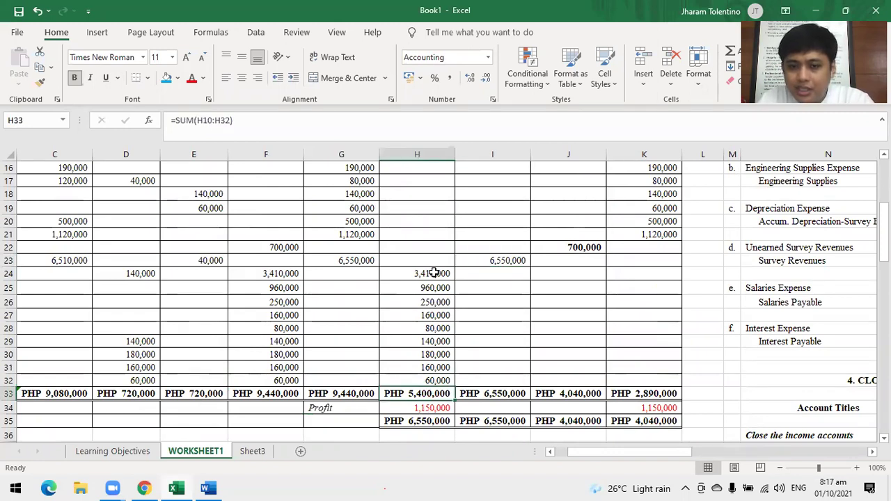
drag(433, 272, 437, 380)
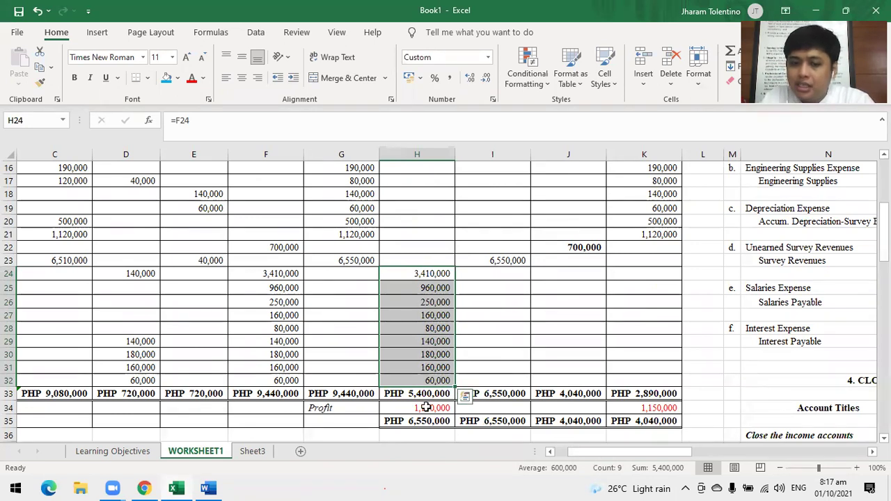
click(426, 407)
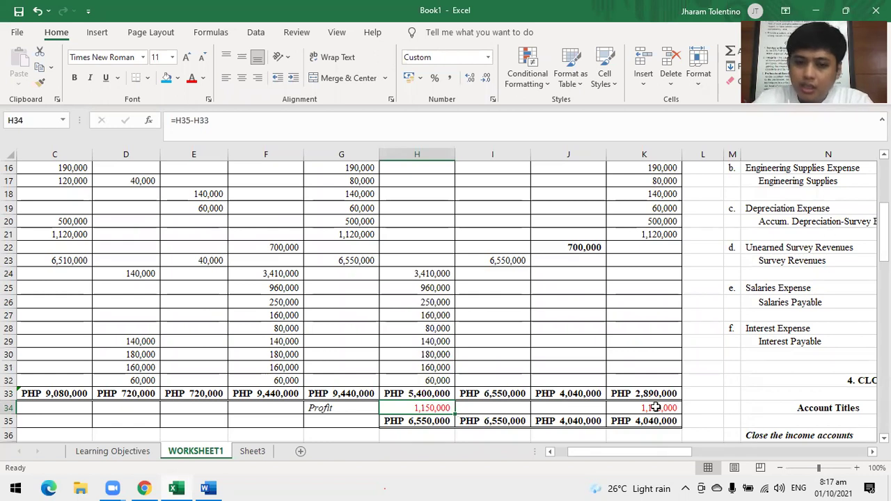
click(507, 408)
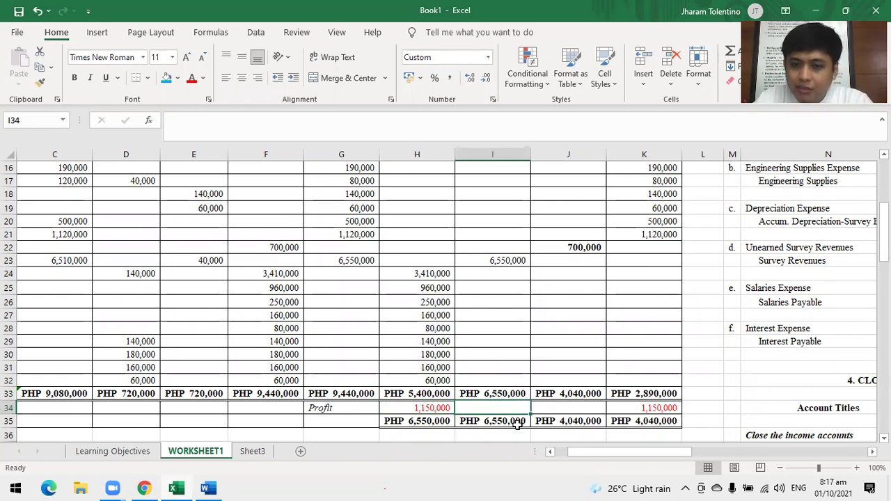
scroll(499, 339, up, 1)
scroll(499, 349, down, 1)
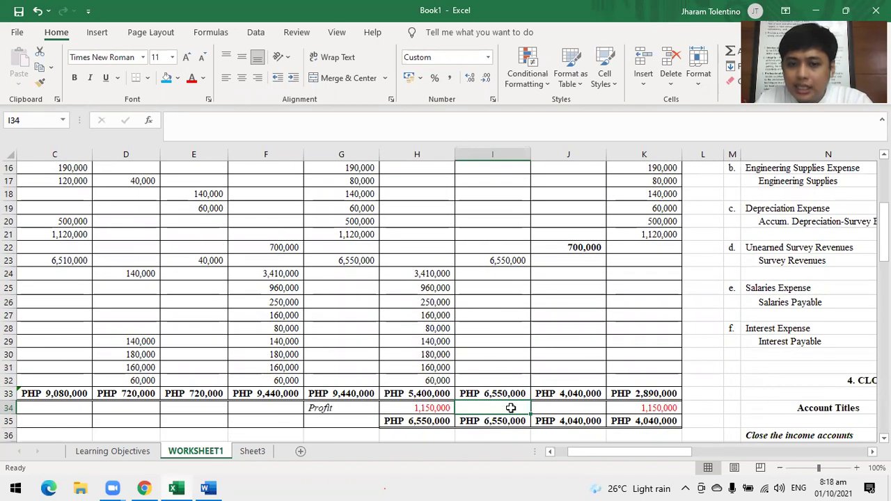
click(558, 406)
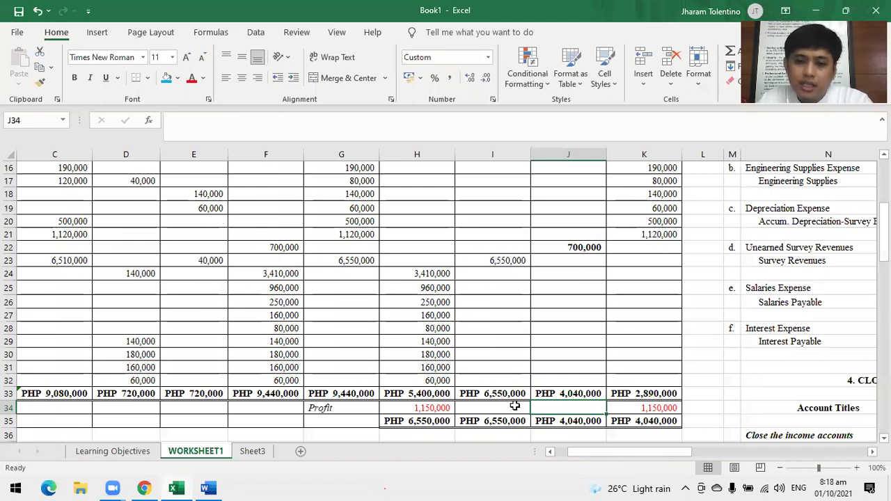
drag(503, 406, 563, 405)
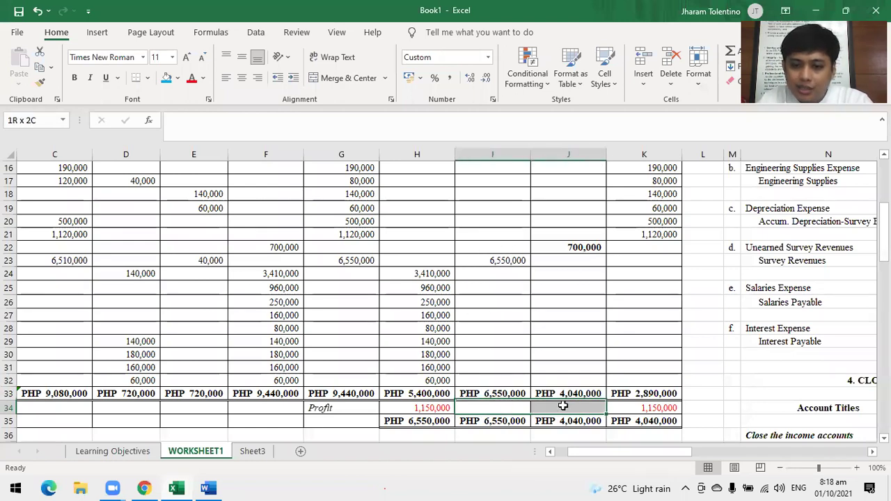
click(479, 416)
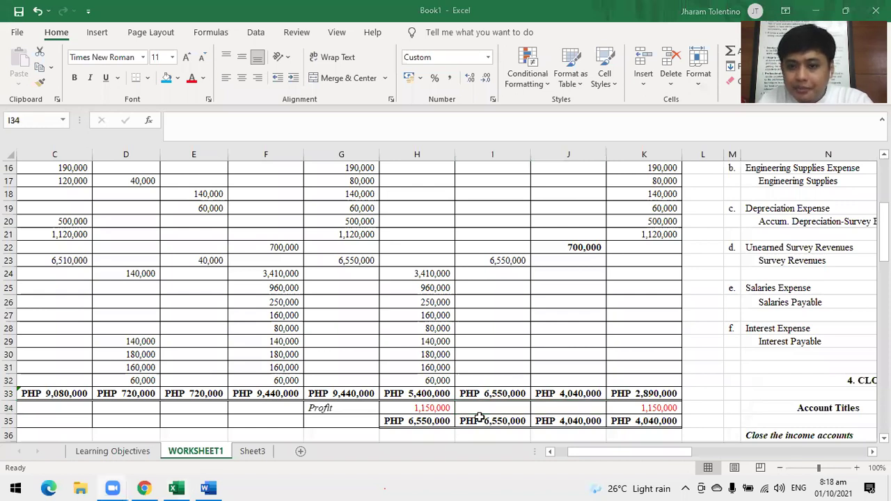
drag(487, 408, 567, 408)
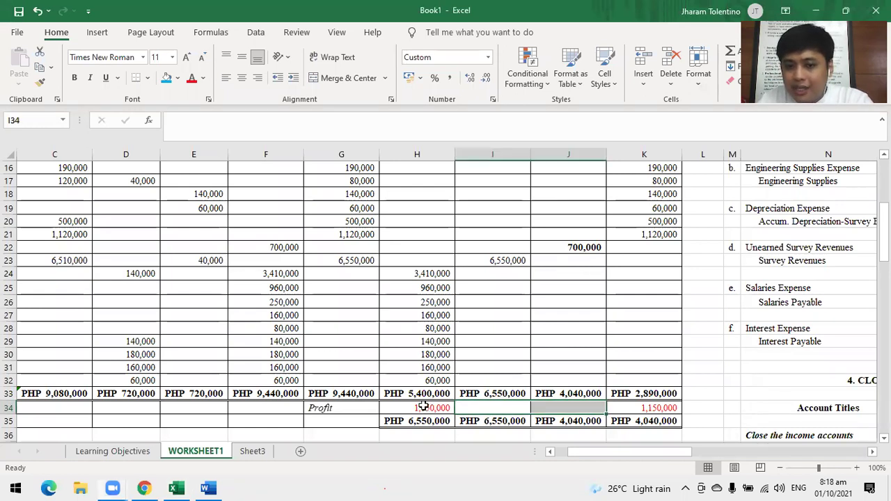
click(632, 406)
click(417, 407)
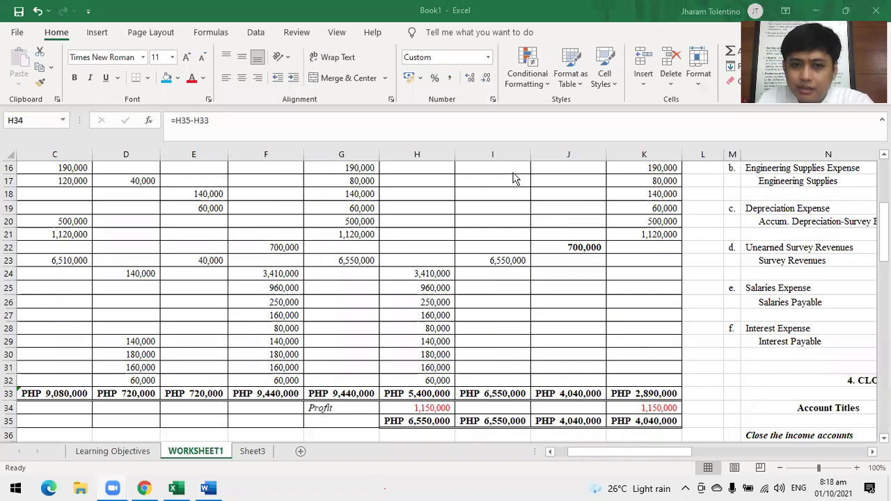
click(654, 457)
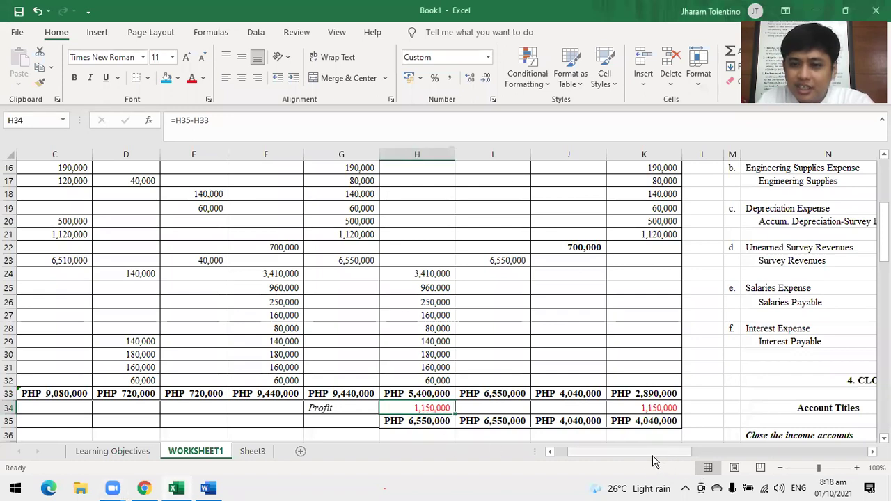
drag(644, 461, 625, 457)
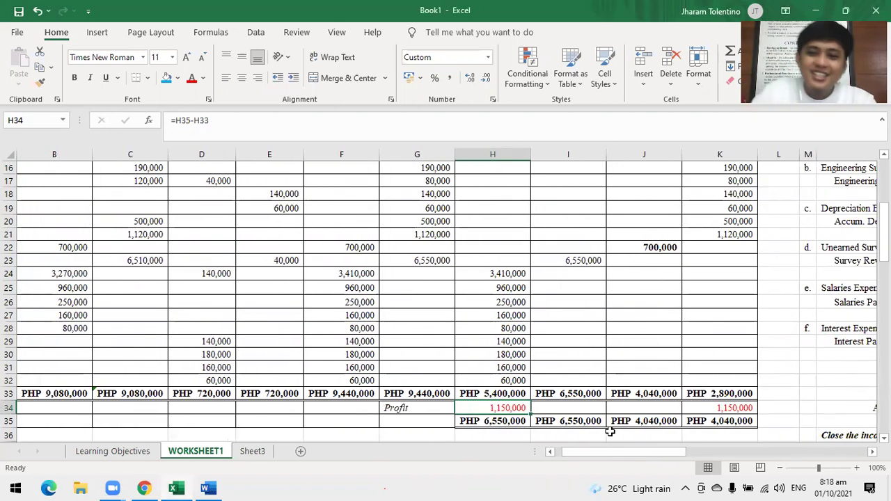
click(401, 411)
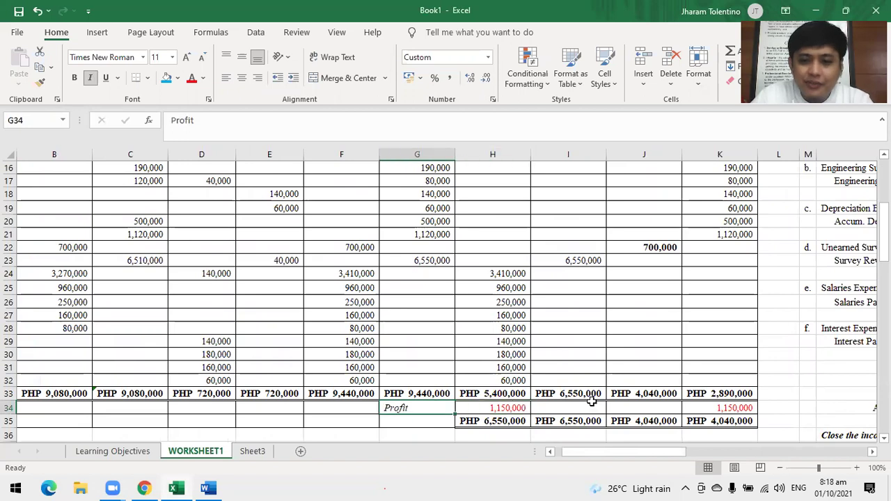
scroll(481, 394, up, 3)
drag(629, 456, 599, 454)
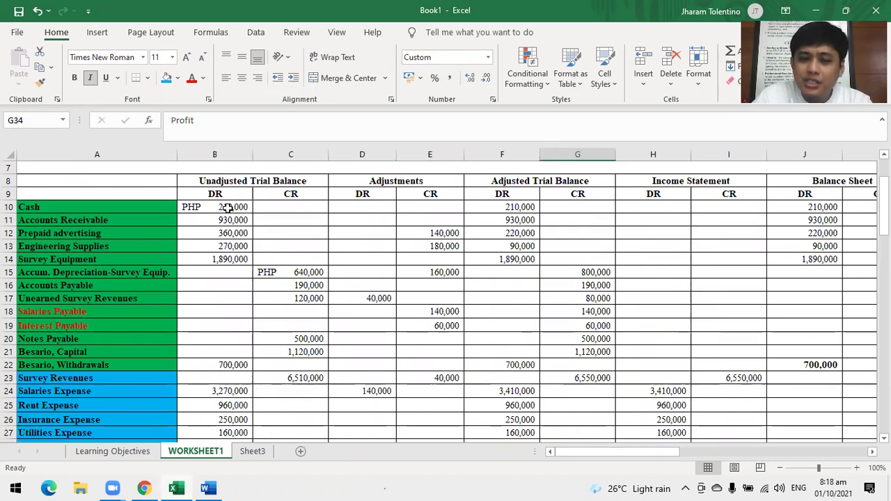
click(232, 209)
drag(395, 212, 426, 227)
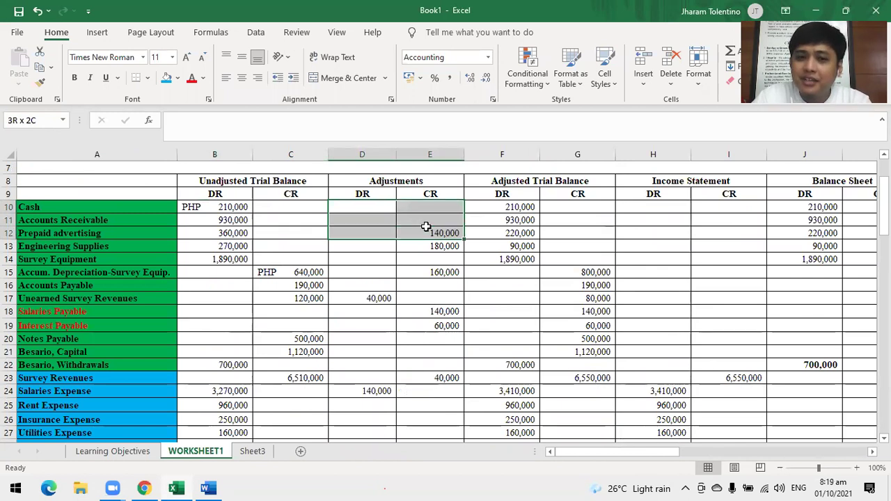
drag(426, 227, 430, 230)
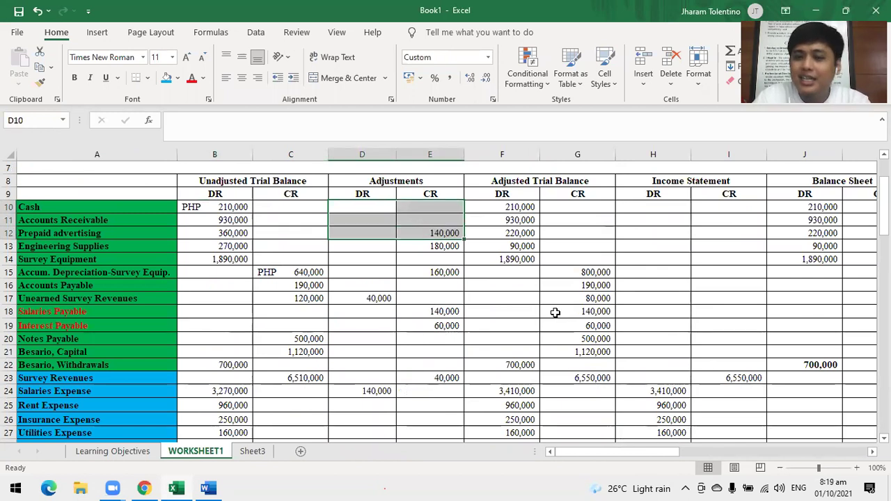
click(498, 206)
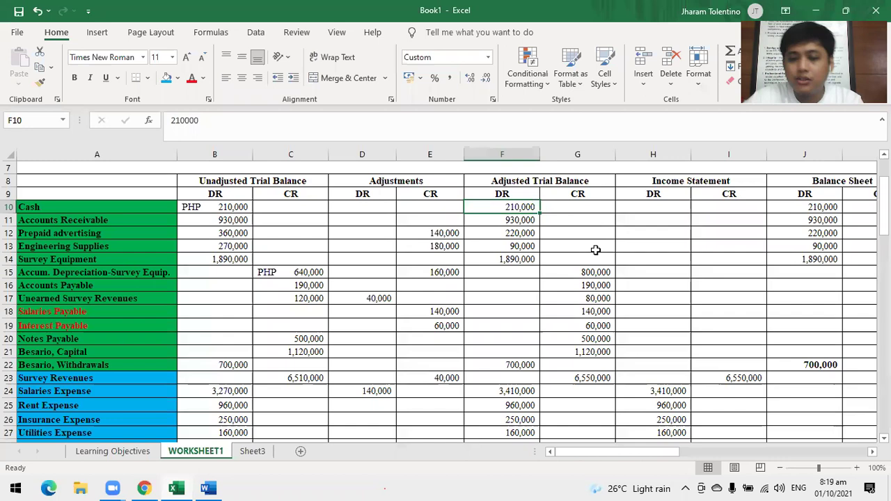
scroll(654, 337, down, 3)
scroll(657, 337, down, 2)
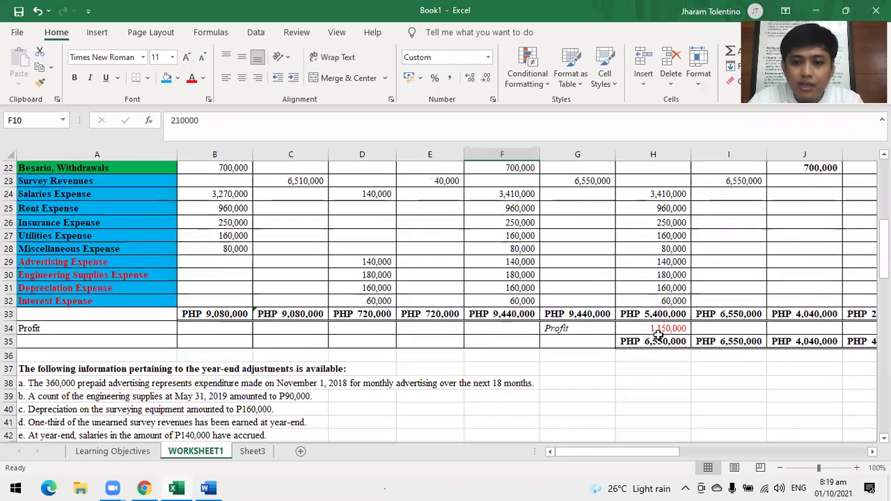
scroll(598, 372, up, 2)
scroll(627, 354, up, 3)
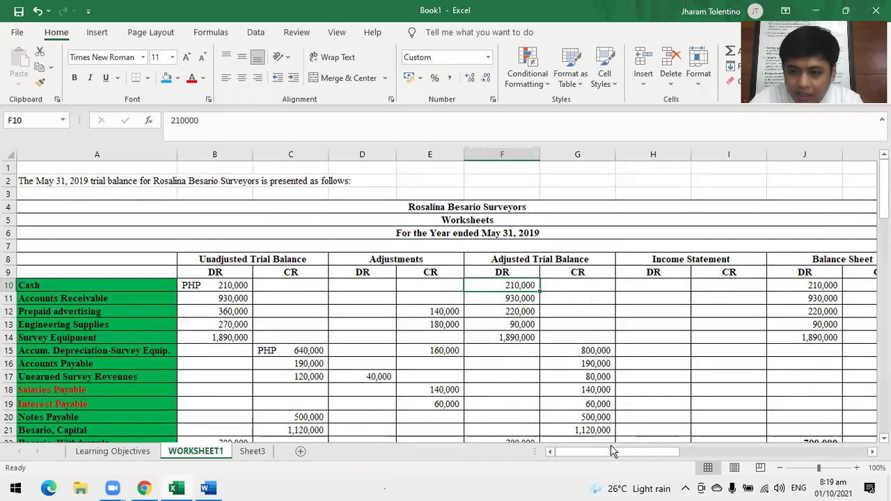
scroll(630, 429, down, 1)
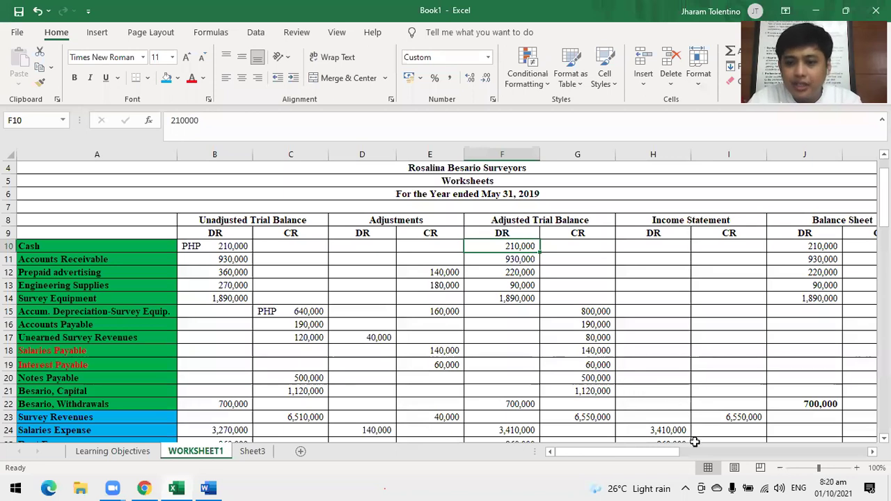
drag(669, 453, 668, 453)
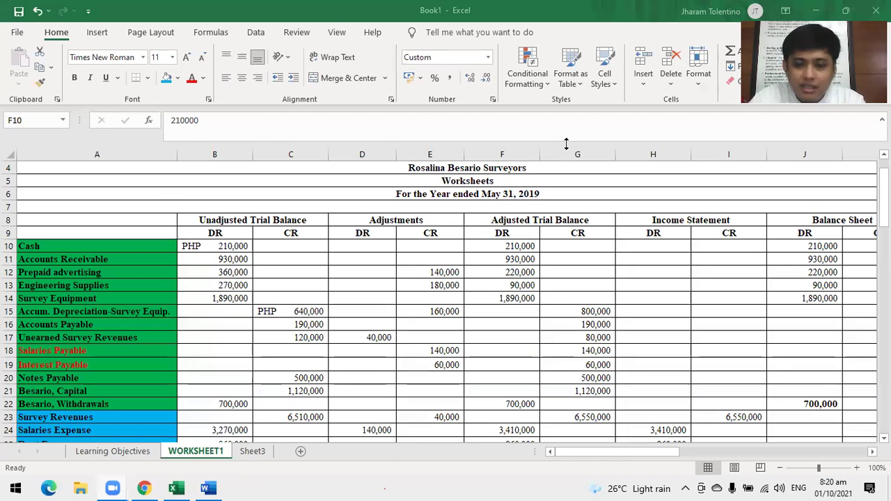
click(614, 451)
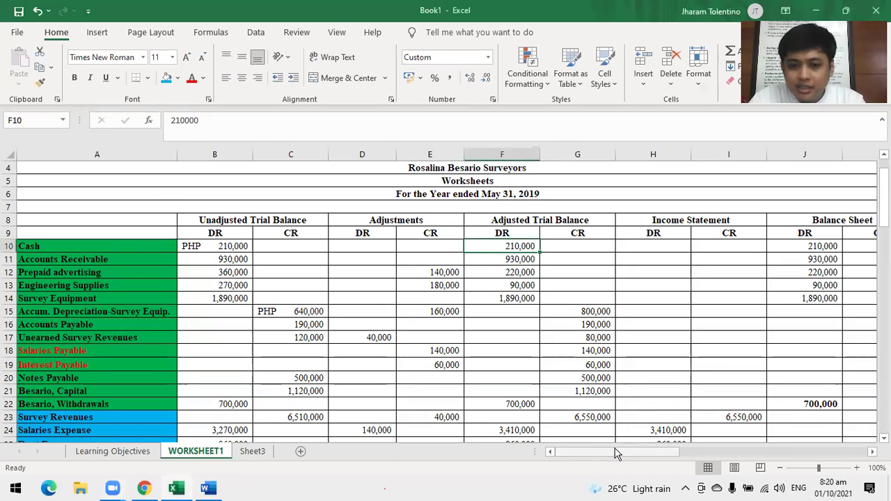
drag(615, 453, 663, 436)
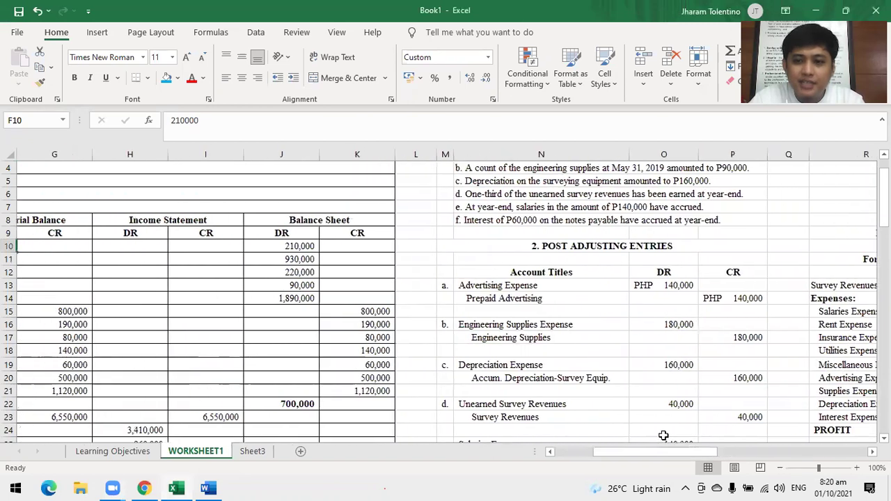
- Scroll right to show the Statement of Profit or Loss in columns R–T
scroll(746, 369, down, 4)
scroll(745, 373, up, 2)
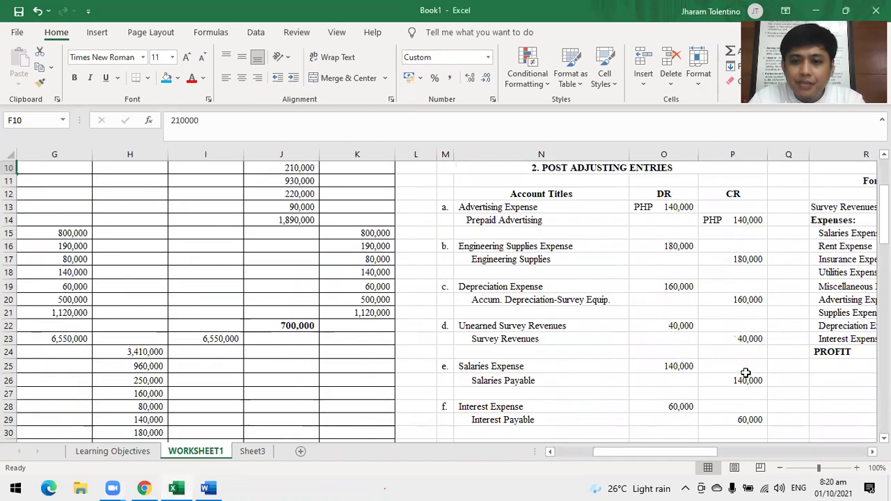
scroll(744, 373, up, 1)
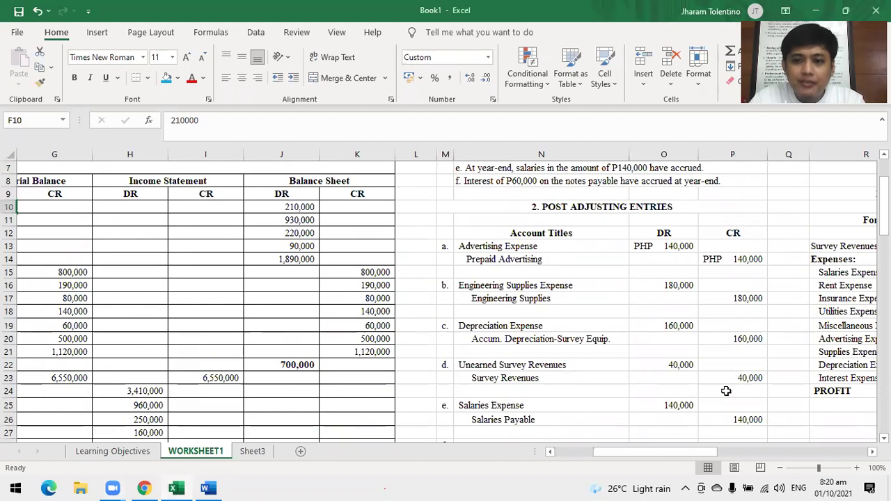
drag(663, 453, 632, 451)
scroll(724, 395, down, 4)
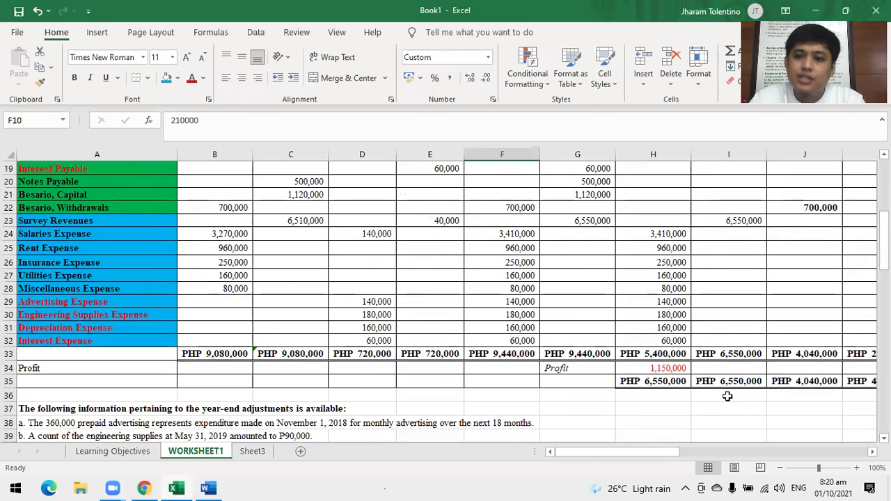
scroll(727, 396, up, 1)
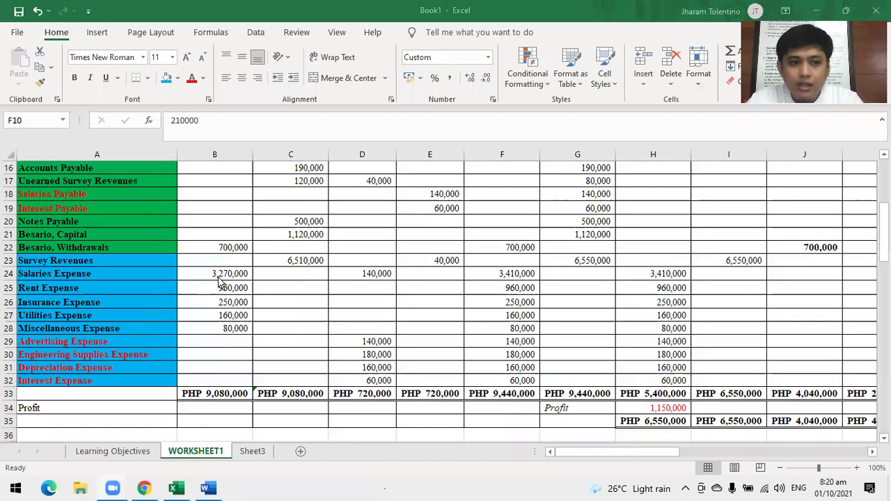
click(69, 259)
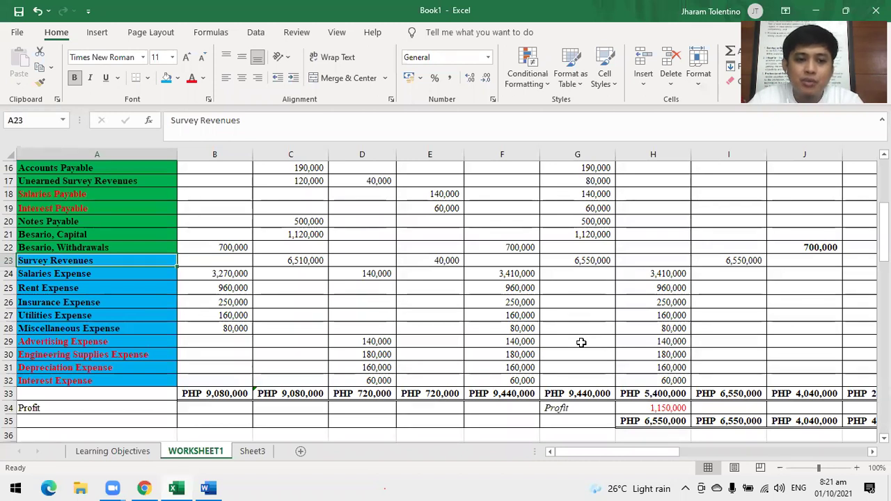
drag(674, 453, 745, 401)
scroll(746, 400, up, 3)
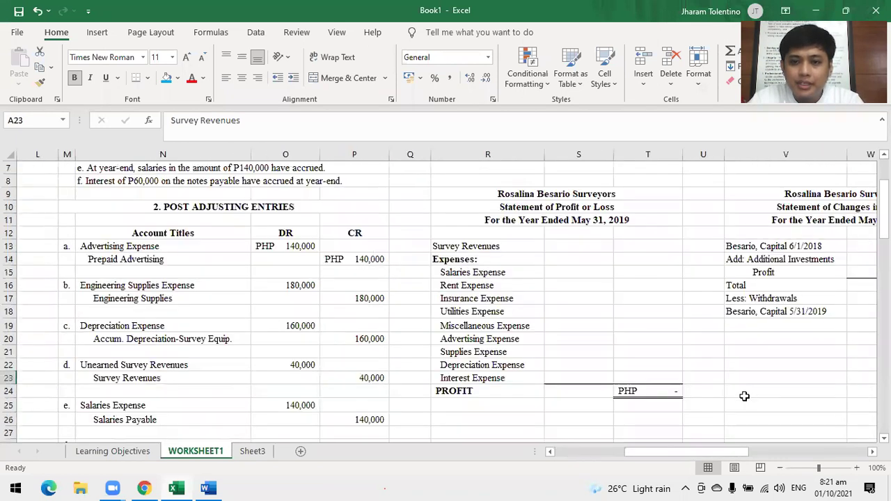
click(562, 207)
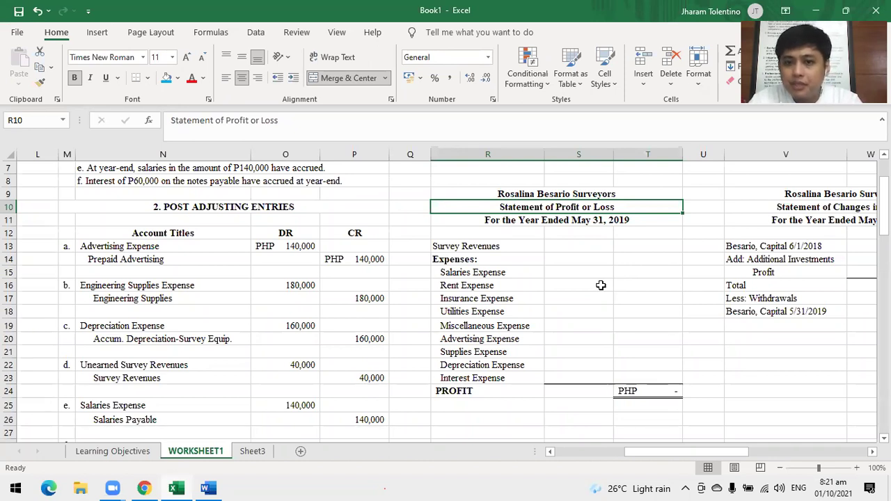
- Add a left-aligned 'Revenues' heading in R12 and indent the Survey Revenues line below it
click(438, 237)
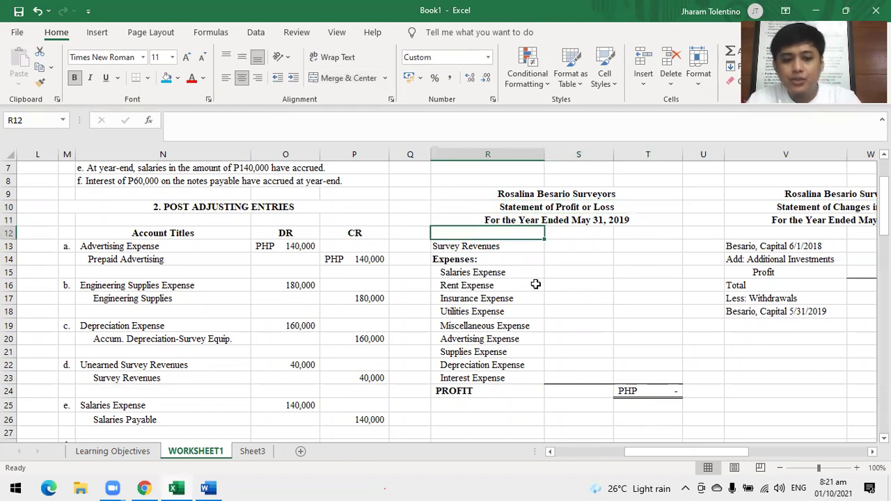
text(Ree)
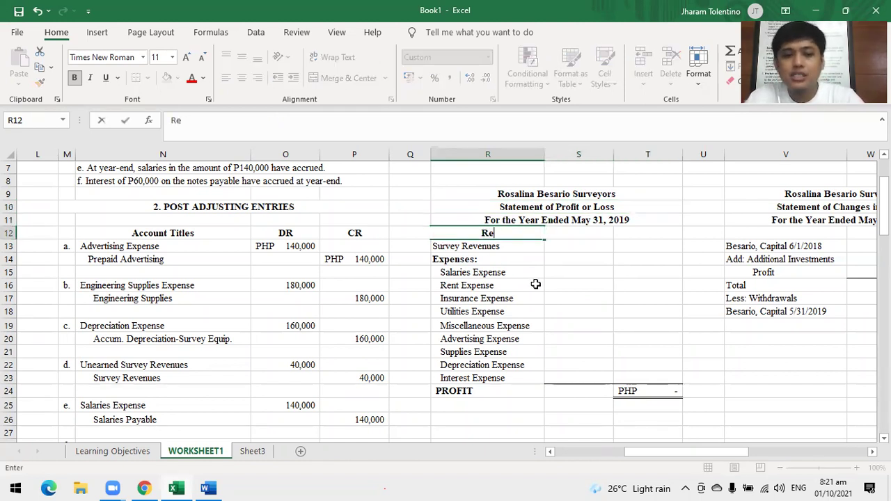
key(BackSpace)
key(BackSpace)
text(evenues)
key(Return)
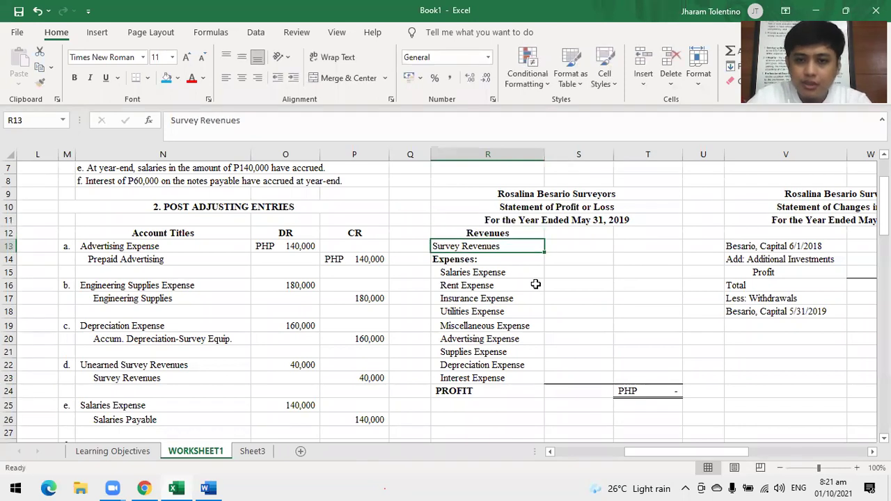
click(472, 232)
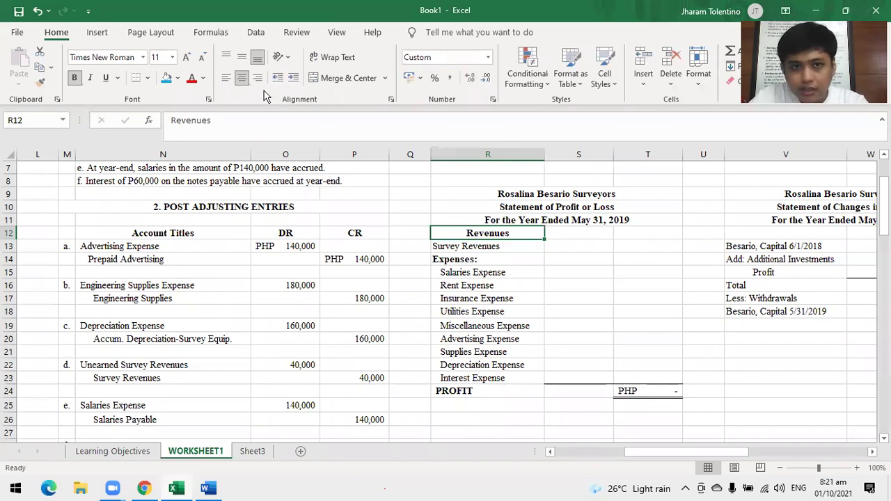
click(232, 79)
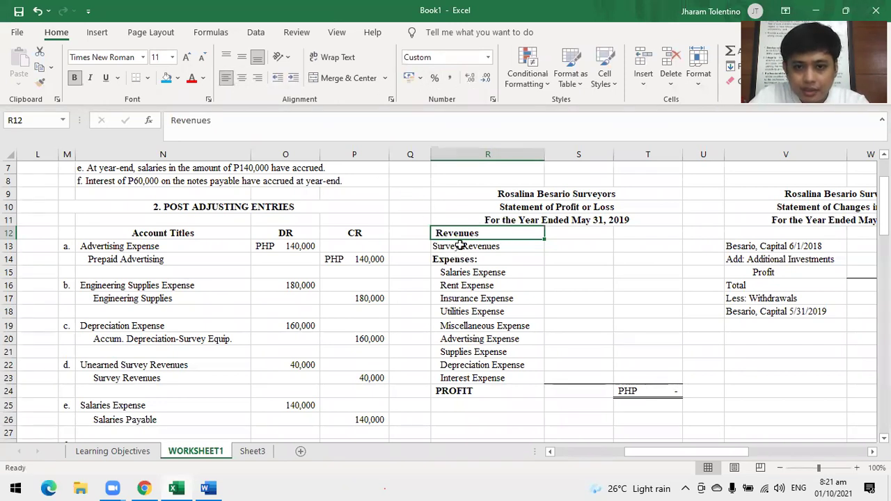
click(459, 246)
click(293, 78)
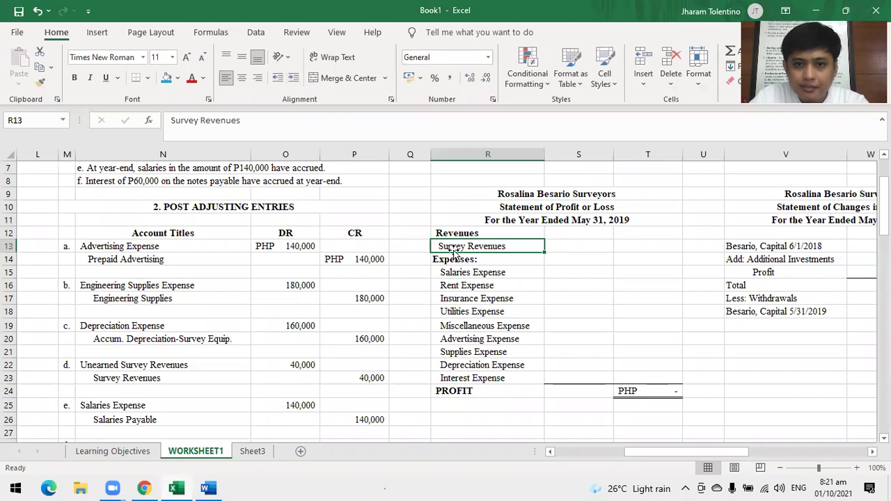
- Move the statement block R12:T24 down one row to start at R13
drag(460, 234, 665, 393)
key(ctrl+c)
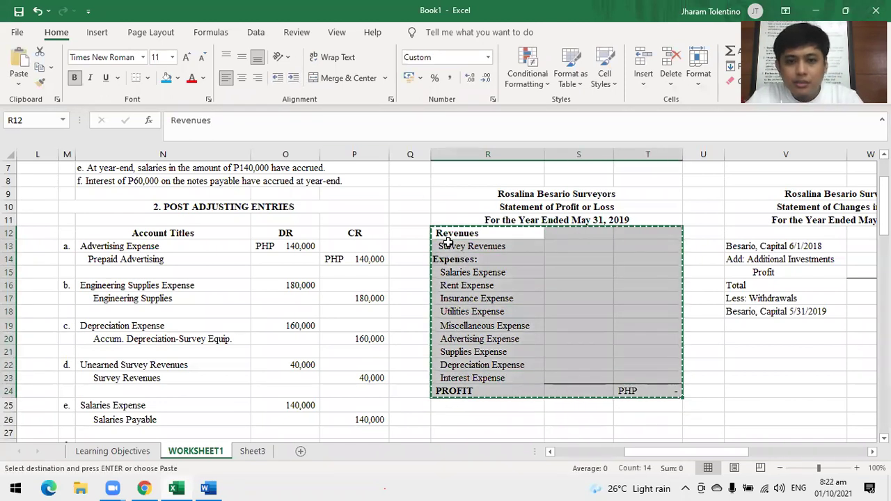
click(449, 252)
key(ctrl+v)
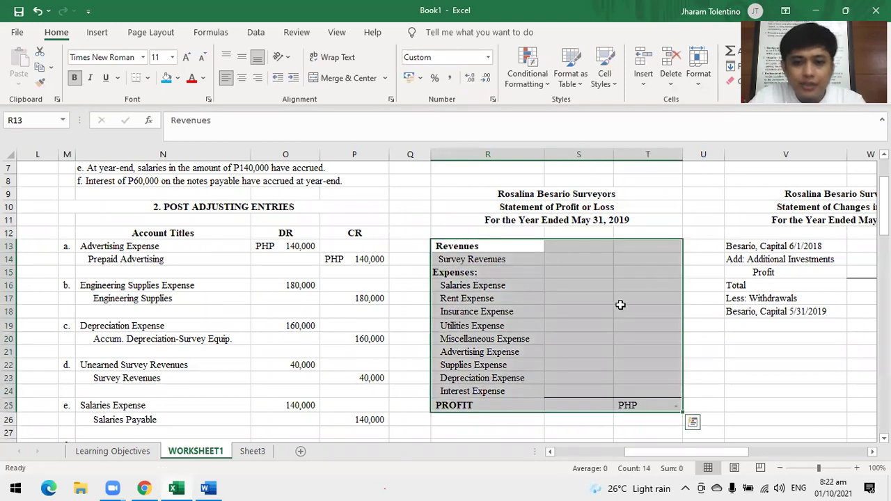
click(632, 265)
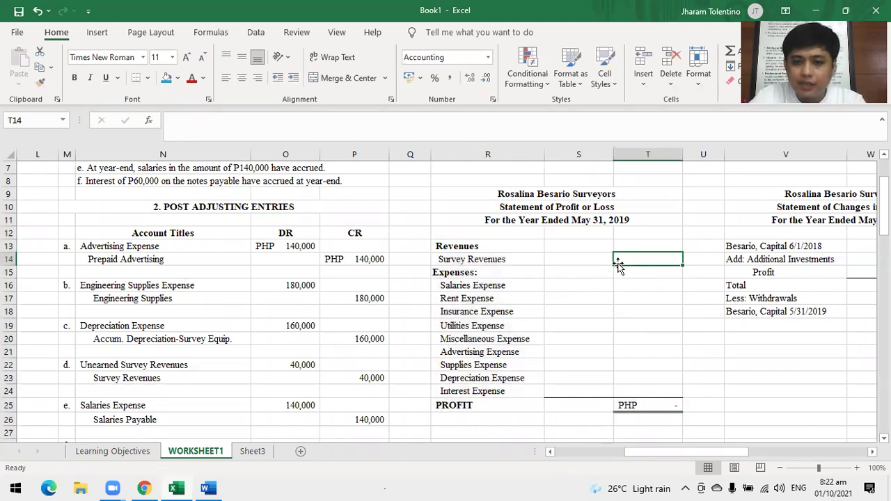
- Link T14 to the worksheet's Survey Revenues total (=I23, PHP 6,550,000)
text(=)
drag(699, 454, 661, 457)
click(270, 383)
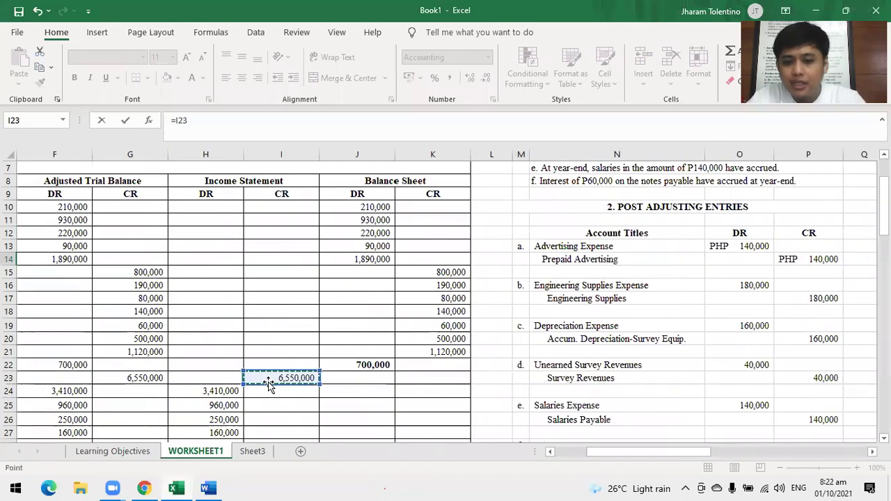
key(Return)
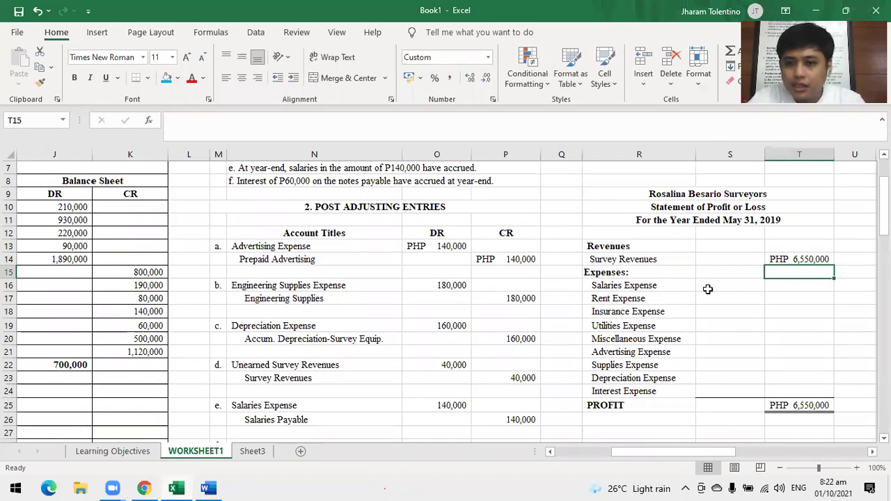
- Relabel the expenses heading in R15 as 'less: Expenses'
click(597, 273)
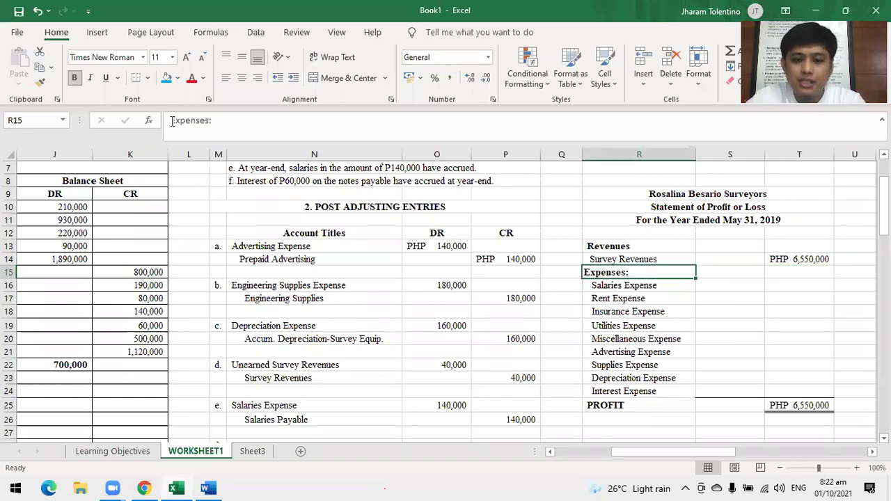
click(172, 121)
text(less:)
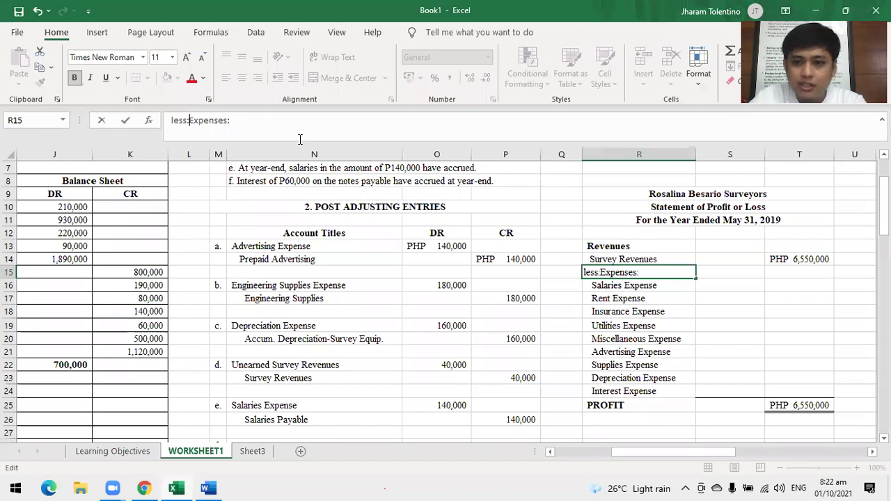
key(End)
key(BackSpace)
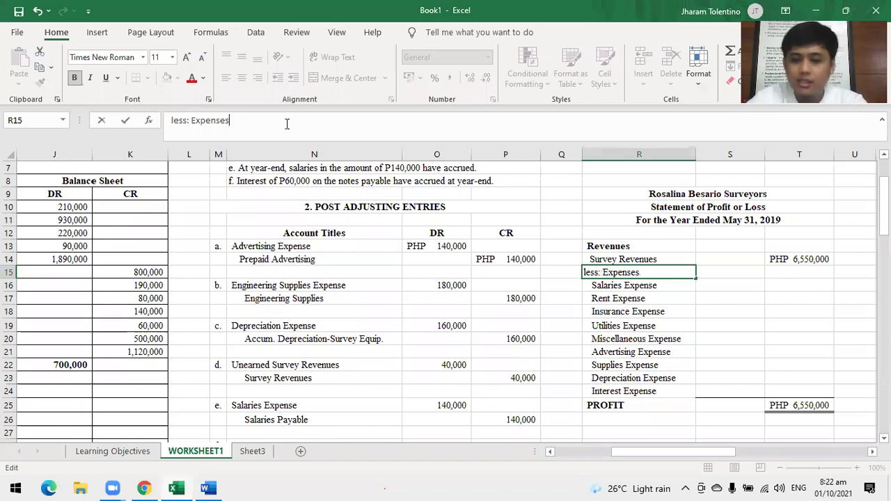
key(Return)
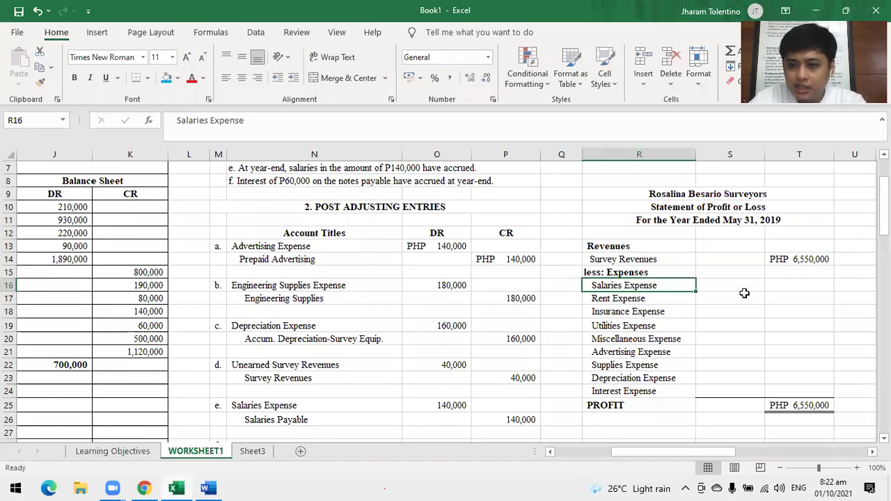
- Link S16 to the worksheet's Salaries Expense (=H24, PHP 3,410,000)
click(744, 293)
text(=)
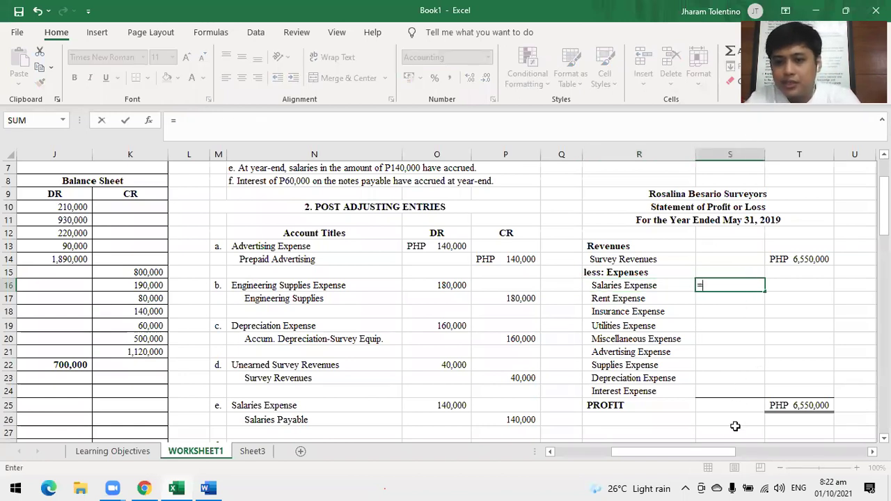
drag(660, 452, 571, 449)
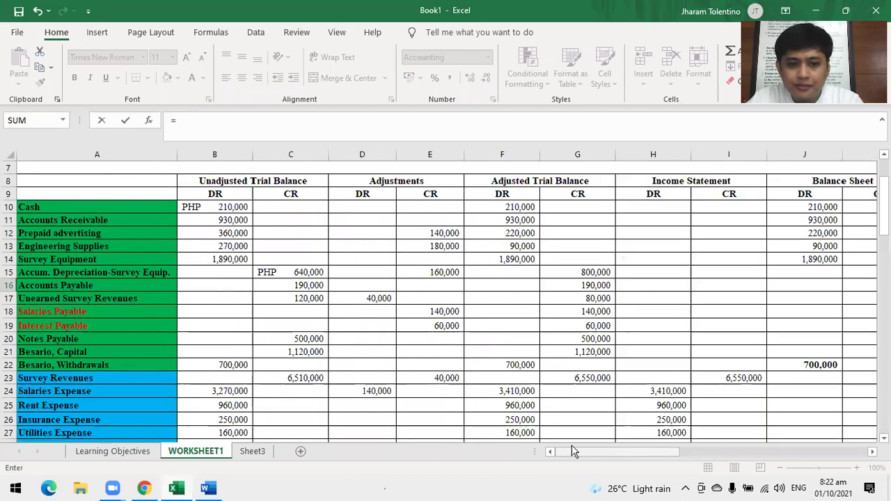
click(672, 393)
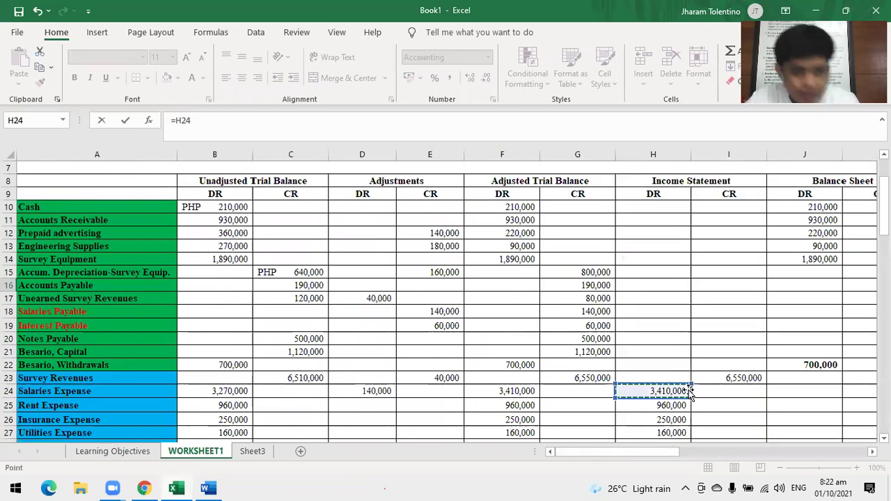
key(Return)
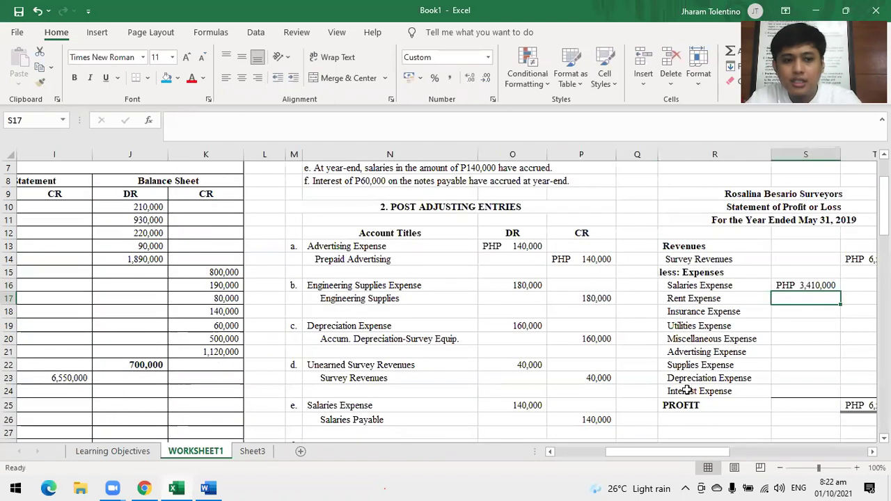
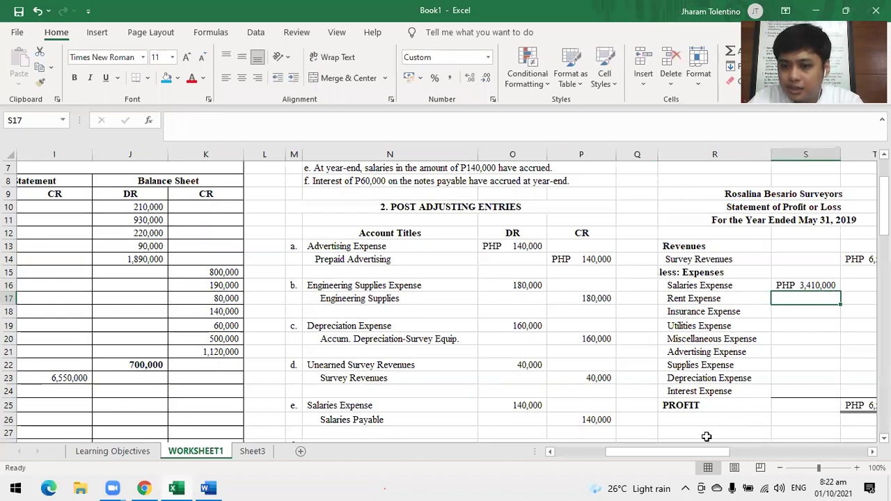
- Fill in the remaining expense amounts and format S14:T25 as peso Accounting with two decimals
key(ctrl+y)
drag(654, 453, 679, 453)
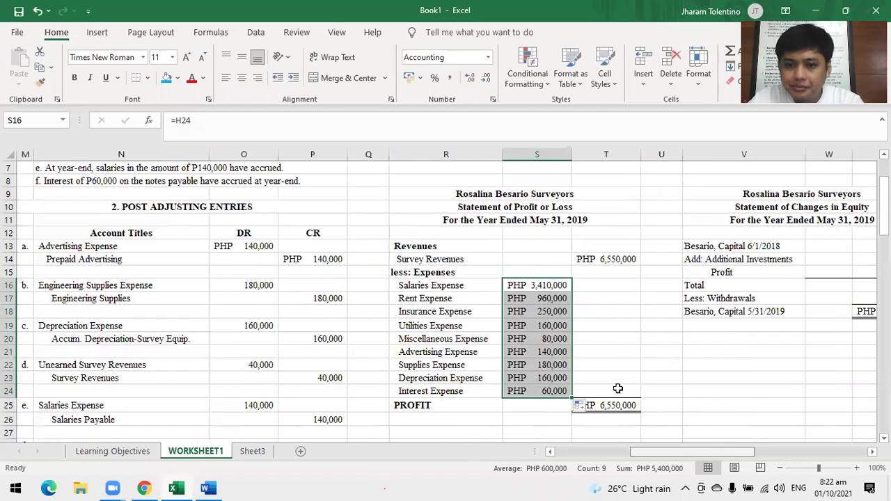
drag(568, 258, 612, 405)
click(417, 79)
click(688, 298)
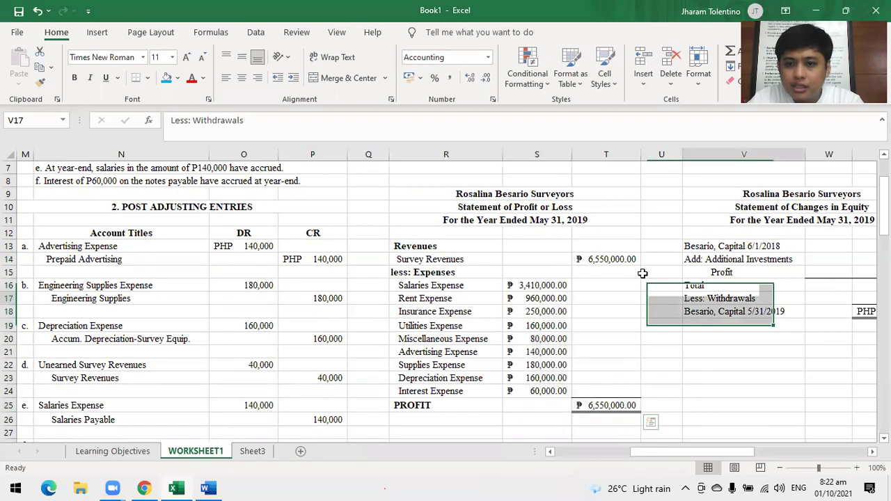
click(589, 261)
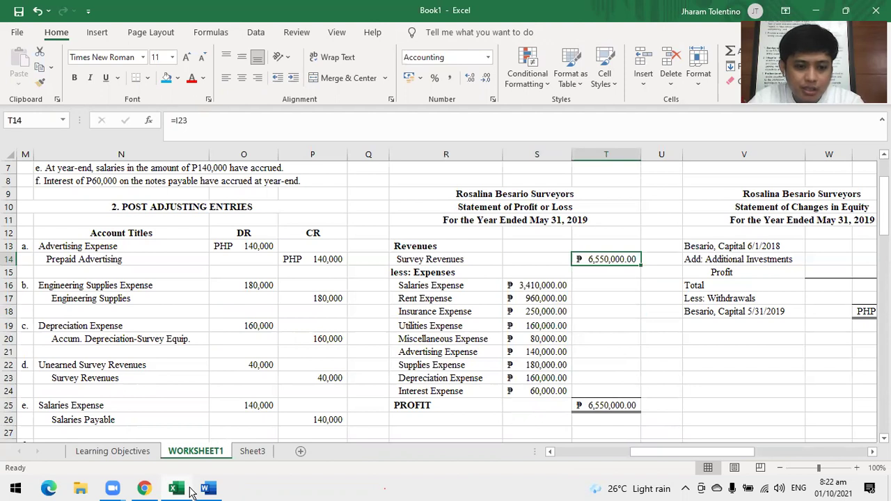
mouse_move(191, 492)
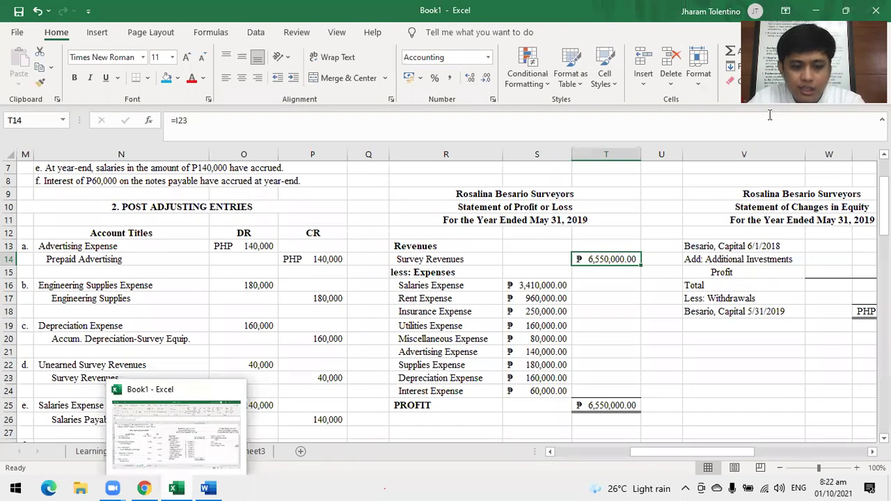
key(super)
text(ec)
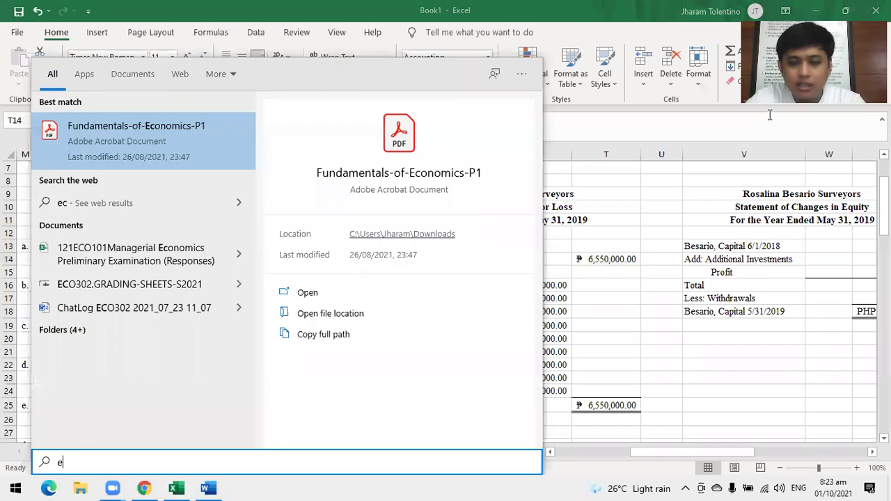
text(xe)
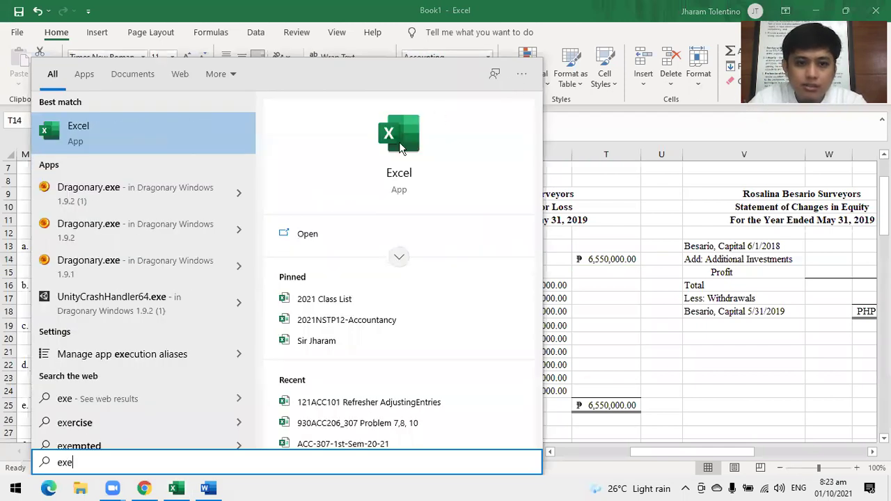
click(628, 181)
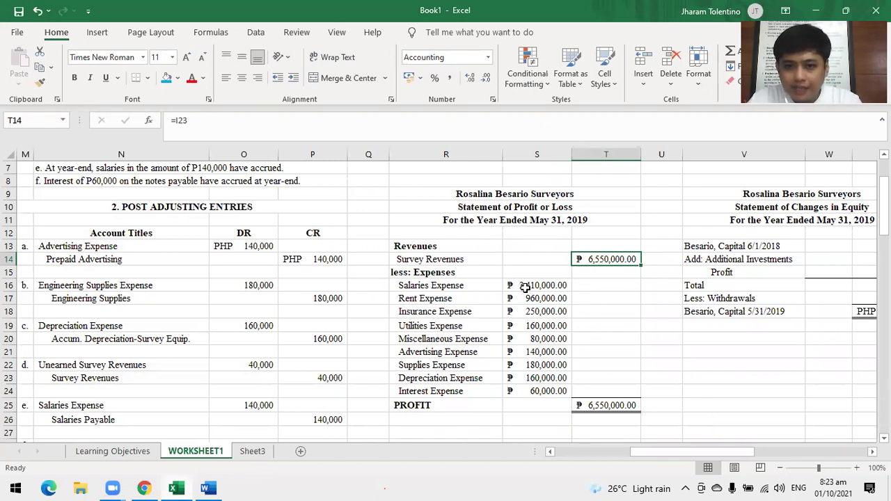
- Enter =SUM(S16:S24) in T24 to total the expenses at 5,400,000
click(547, 392)
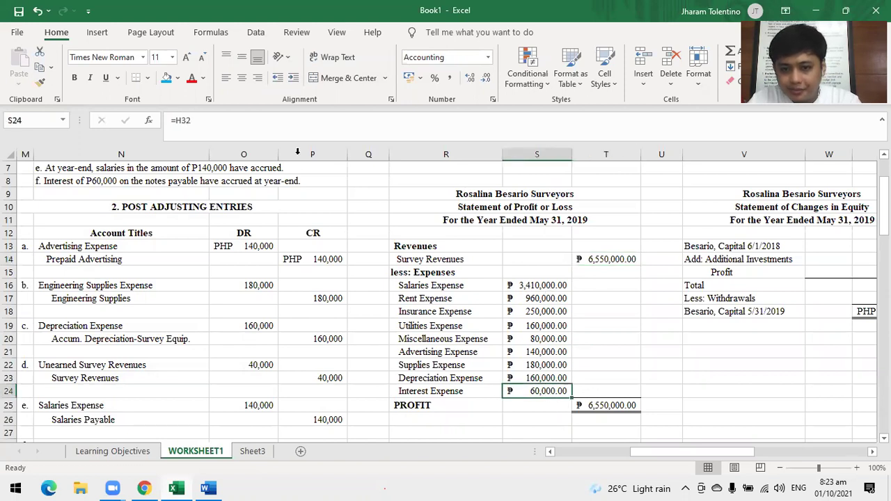
click(608, 391)
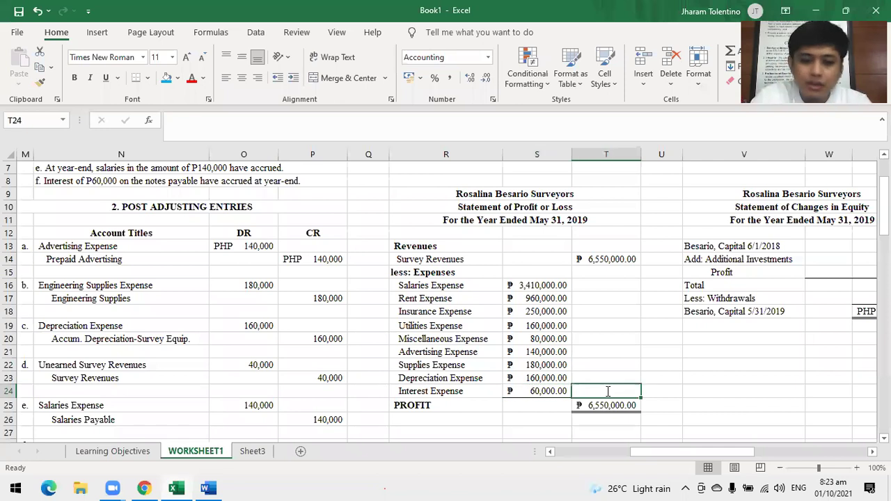
text(=sum()
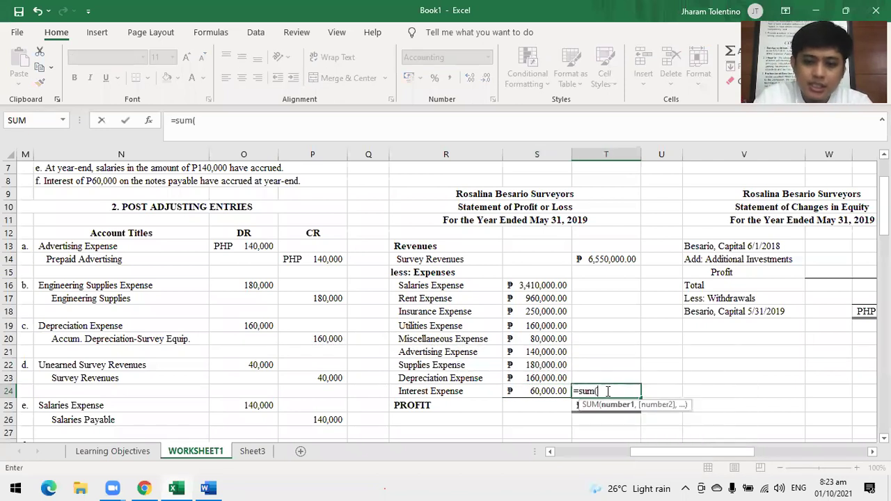
drag(536, 285, 539, 391)
key(Return)
click(607, 261)
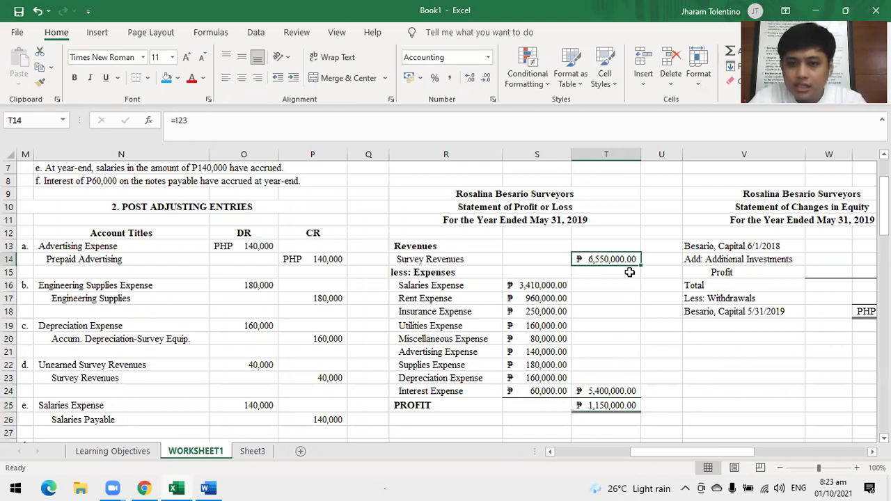
click(611, 392)
- Bold the 1,150,000 profit in T25 and autofit column T
click(630, 404)
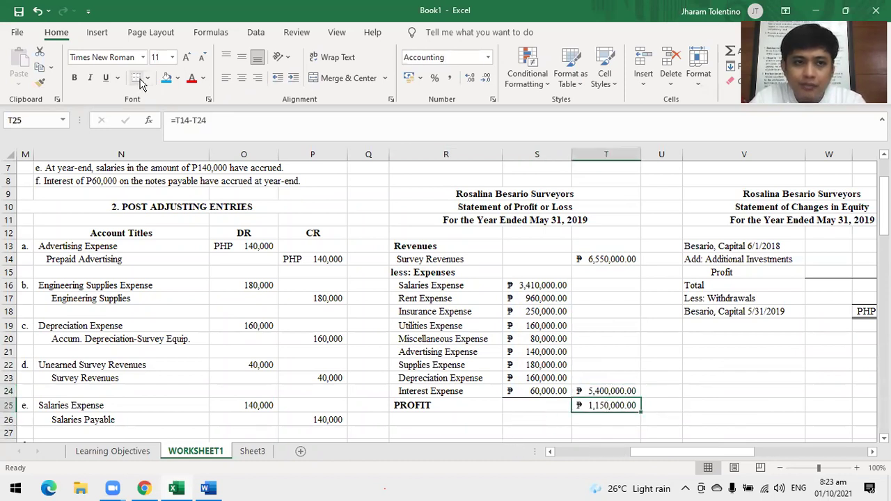
click(75, 77)
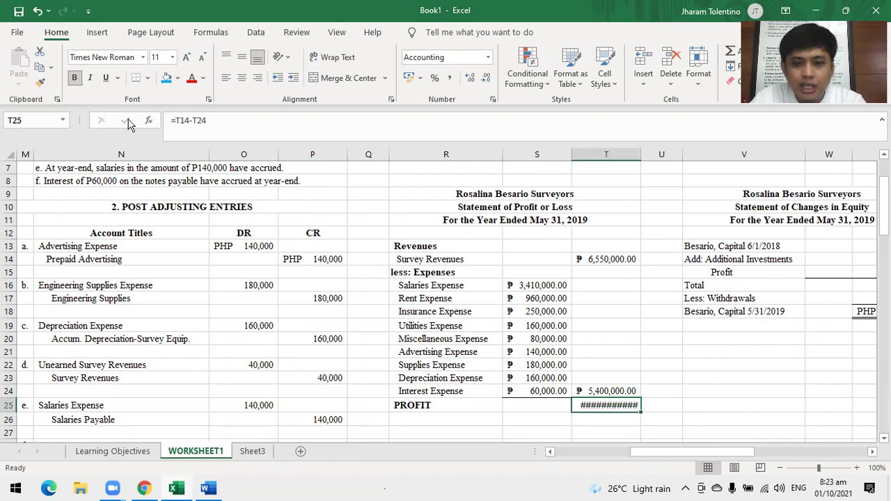
double_click(638, 151)
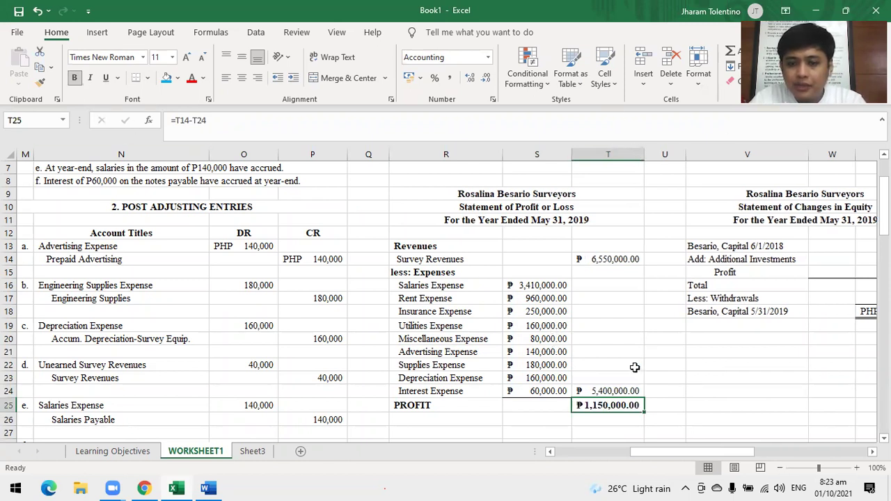
click(522, 423)
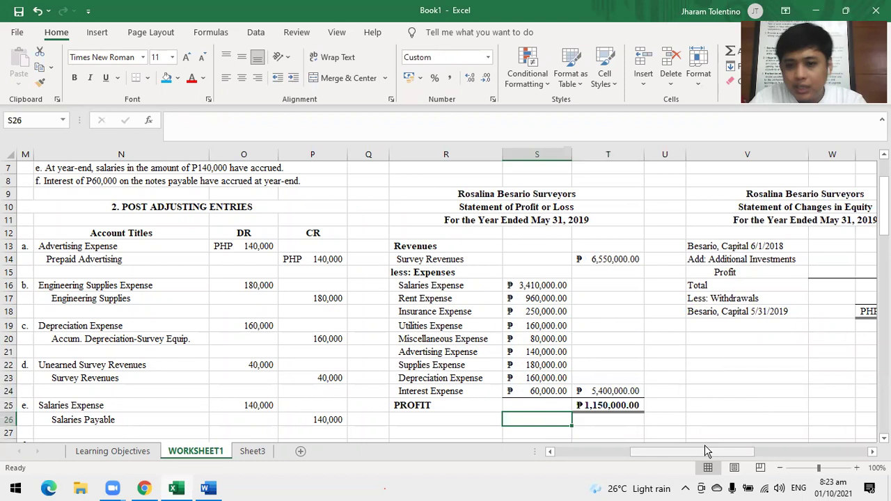
- Copy the account names Cash through Besario, Withdrawals (A10:A22) into A55
drag(661, 456, 598, 453)
drag(526, 375, 512, 368)
scroll(511, 369, down, 4)
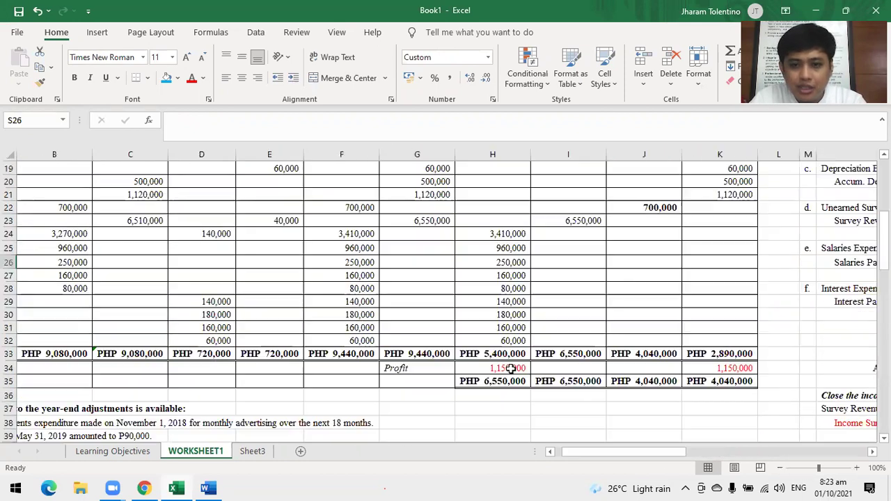
key(ctrl+z)
drag(672, 458, 758, 413)
drag(701, 456, 658, 458)
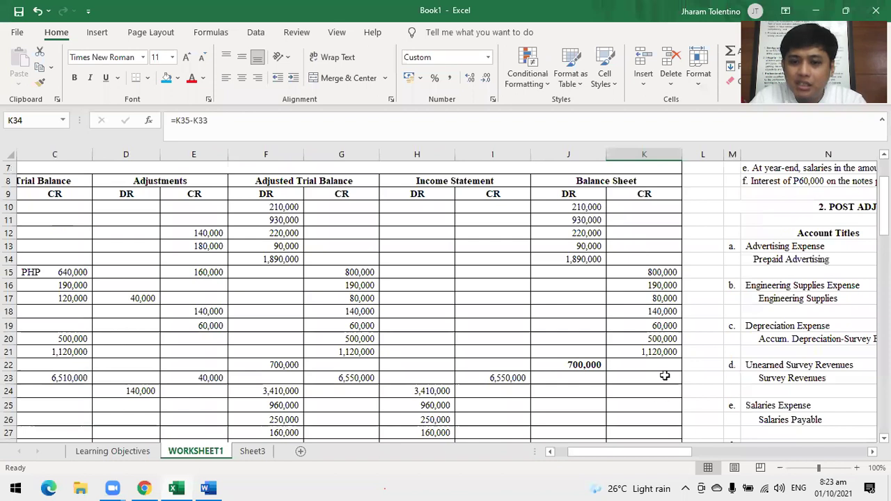
drag(569, 207, 665, 376)
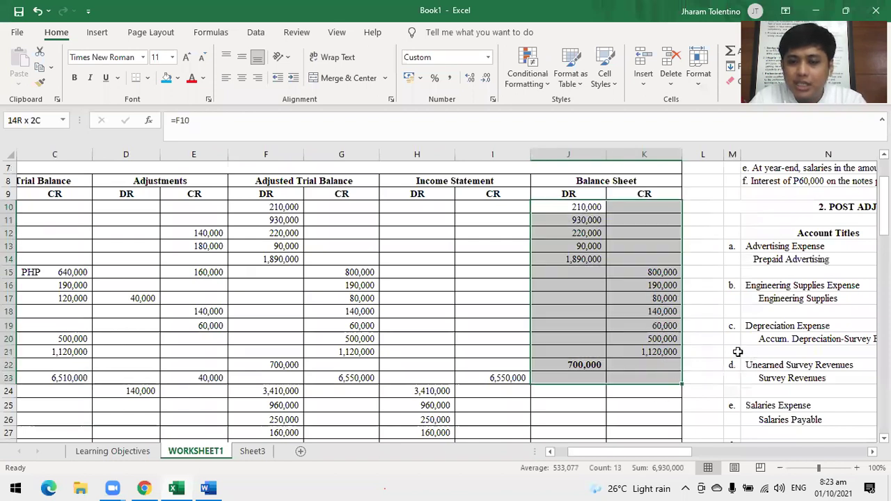
drag(738, 353, 647, 365)
drag(640, 458, 88, 362)
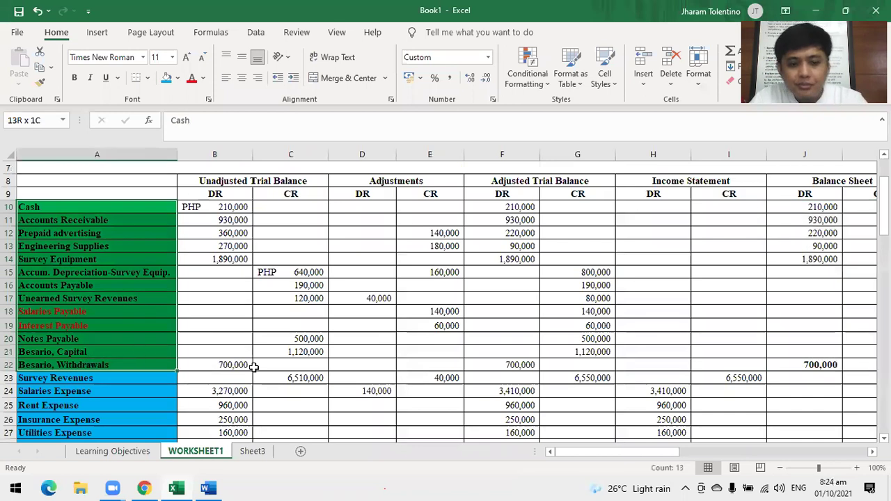
key(ctrl+c)
scroll(313, 375, down, 5)
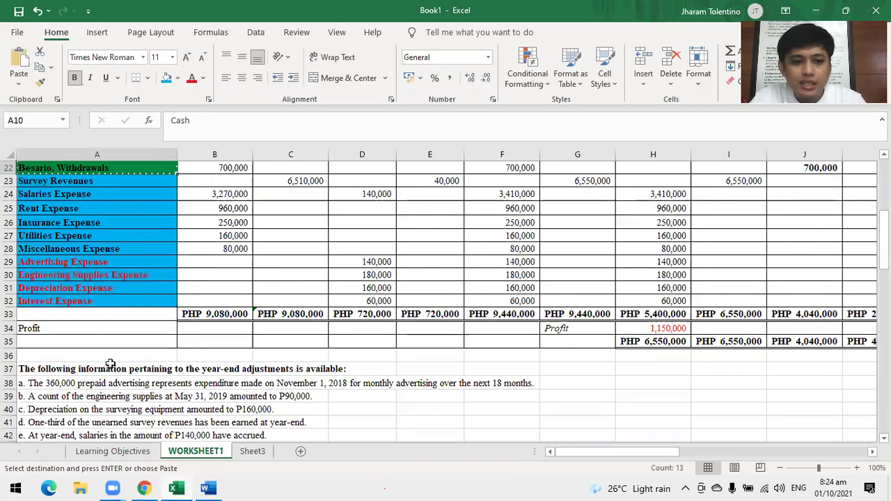
scroll(112, 363, down, 6)
click(116, 362)
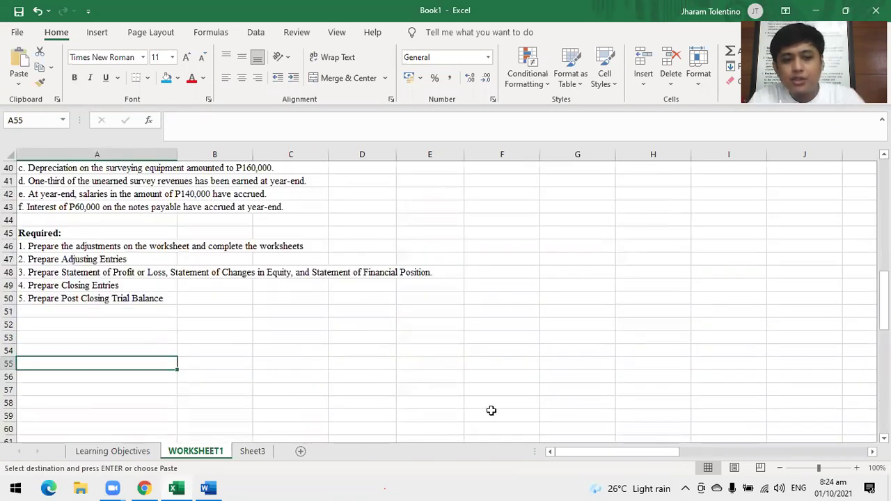
key(ctrl+v)
- Select the balance sheet amounts J10:K22 to bring beside the account names
scroll(731, 423, up, 5)
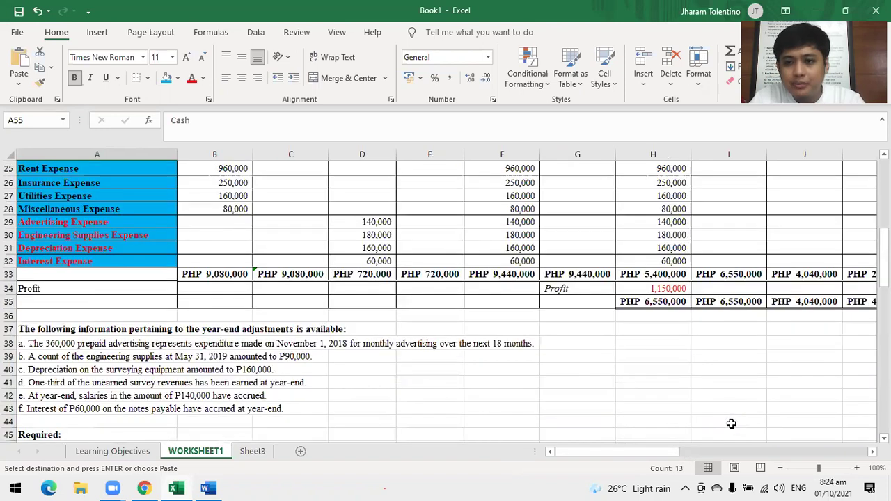
scroll(679, 452, up, 8)
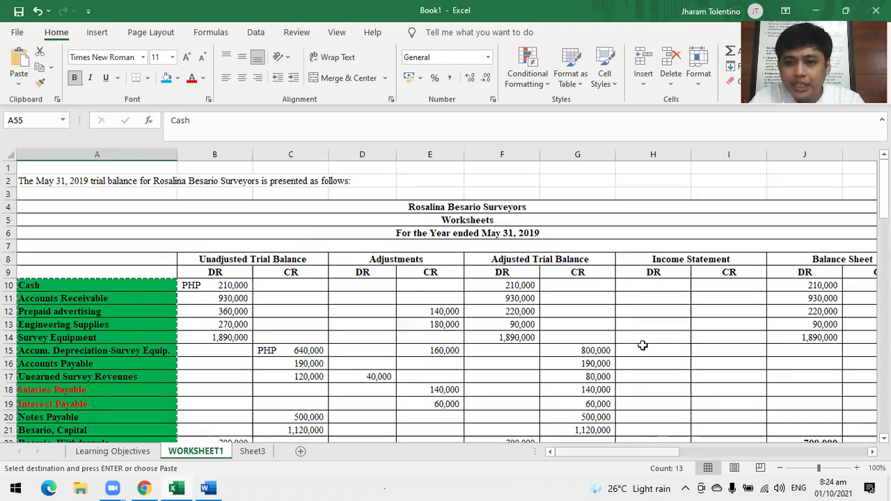
scroll(592, 313, right, 3)
drag(564, 286, 567, 298)
drag(643, 425, 638, 394)
drag(630, 451, 620, 451)
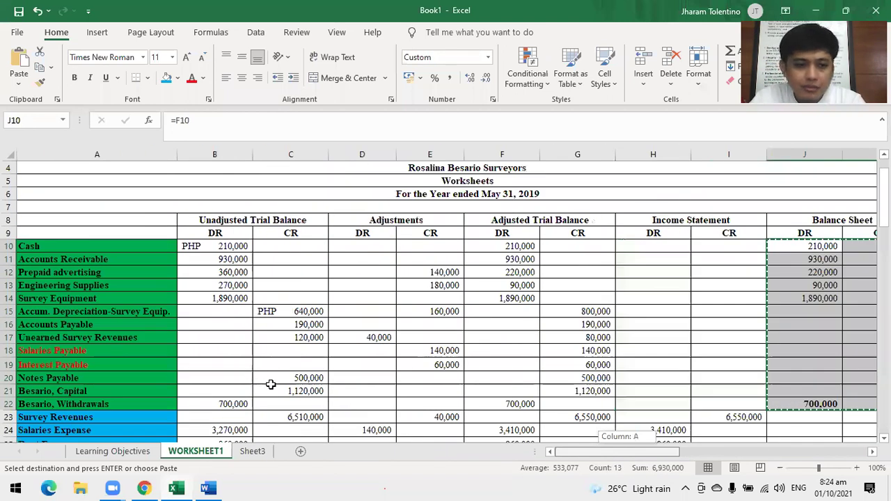
scroll(273, 383, down, 11)
scroll(265, 348, down, 3)
- Undo the #REF! paste and link B55 to the Cash balance with =J10
click(232, 286)
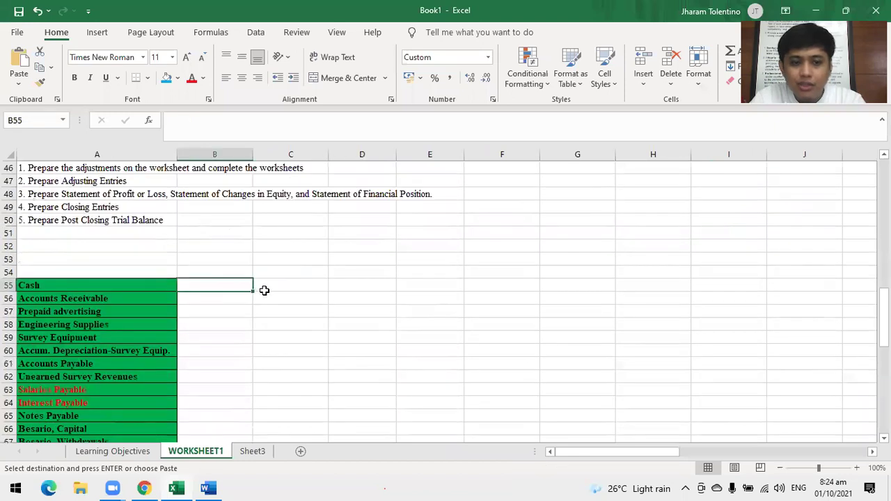
key(ctrl+v)
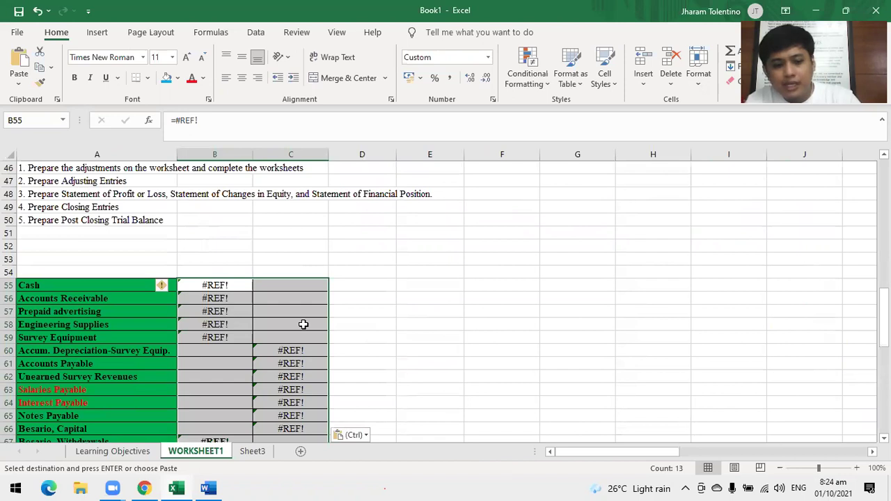
key(ctrl+z)
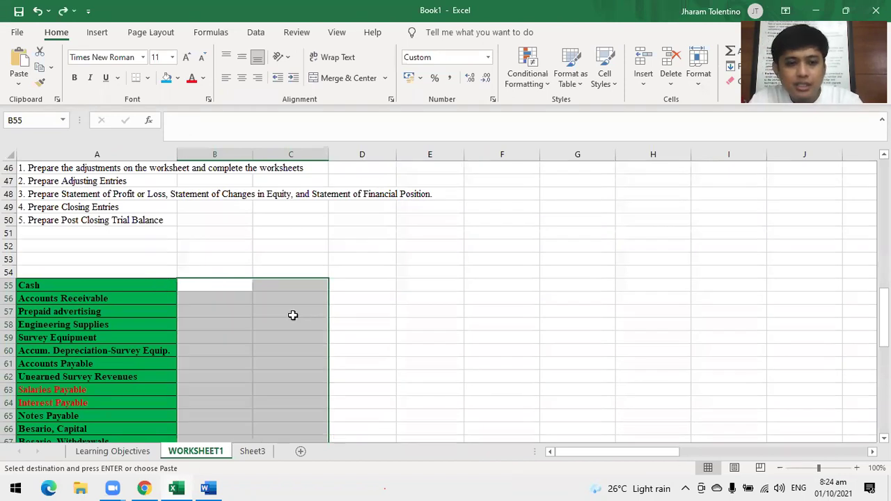
click(202, 288)
text(=)
scroll(658, 312, up, 4)
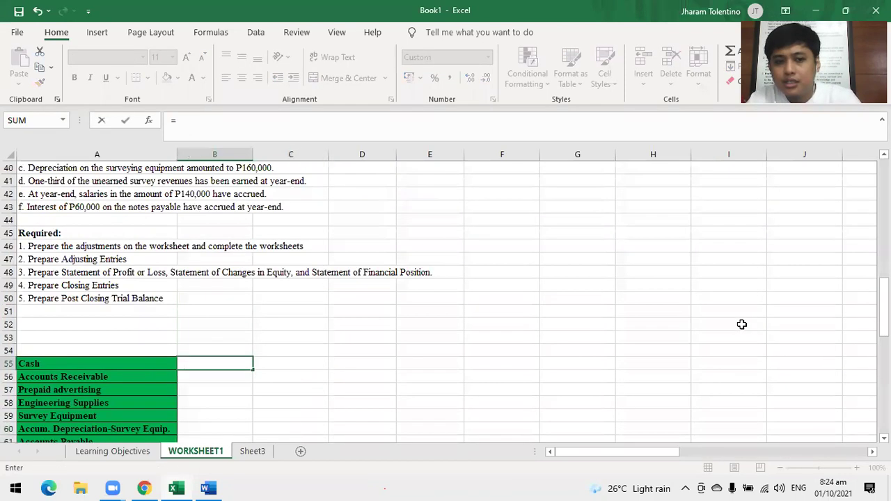
scroll(773, 414, up, 8)
drag(658, 451, 677, 451)
scroll(500, 318, up, 2)
click(511, 246)
key(Return)
- Copy the debit link down the accounts and clear the dash entries in B60:B62
scroll(326, 408, down, 3)
drag(651, 452, 640, 452)
click(240, 298)
drag(253, 305, 241, 395)
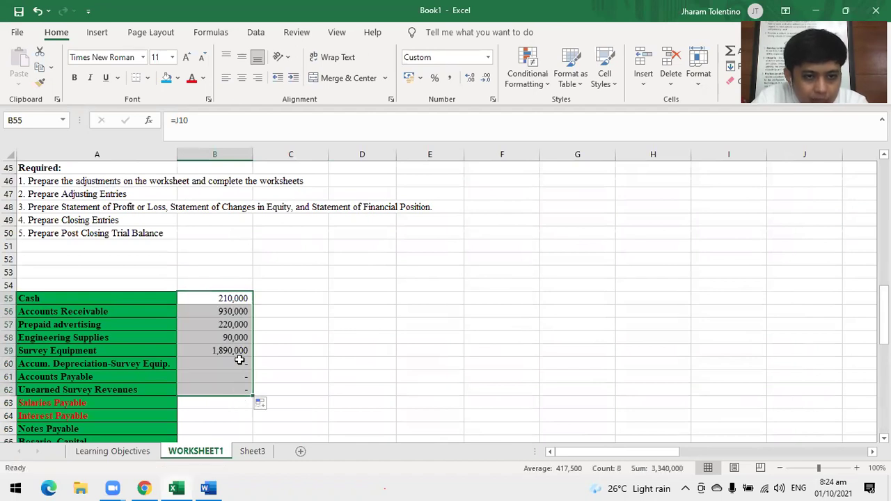
drag(239, 357, 241, 388)
key(Delete)
- Enter =K15 in C60 for the 800,000 credit and fill it down to Besario, Capital
click(306, 361)
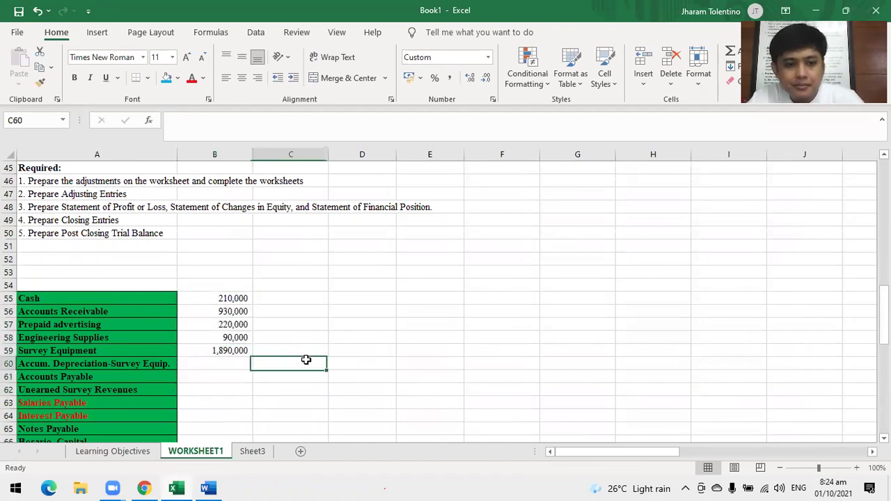
text(=)
drag(639, 456, 655, 454)
scroll(661, 365, up, 8)
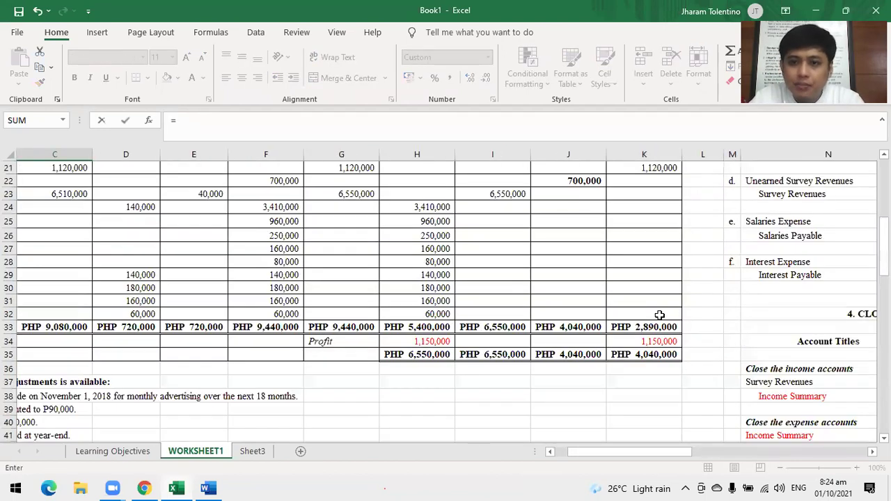
scroll(659, 316, up, 4)
click(662, 342)
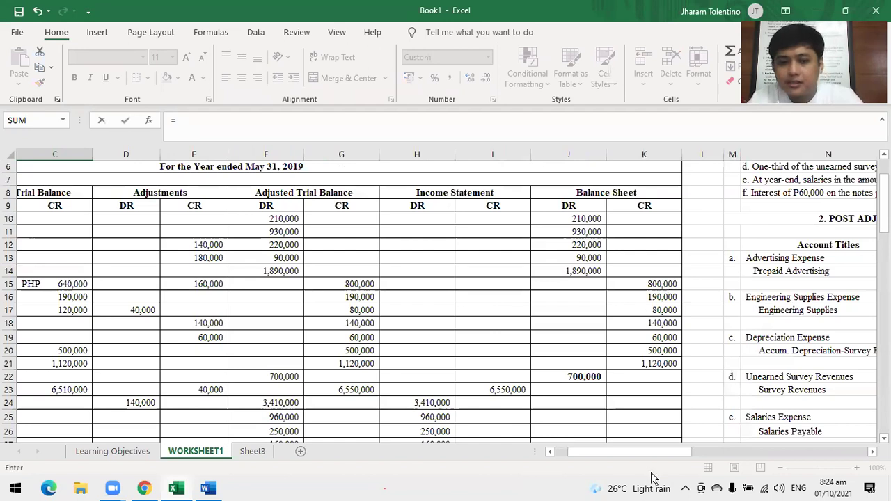
key(Return)
drag(667, 454, 643, 455)
scroll(292, 309, down, 3)
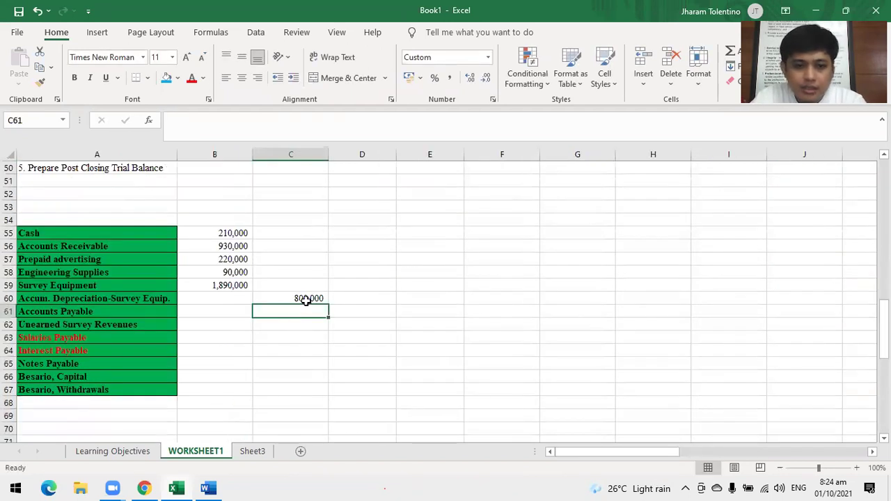
key(Up)
drag(328, 305, 324, 381)
- Fill debit balances down through Withdrawals and clear the unwanted entries in rows 60–66
click(237, 285)
drag(251, 291, 246, 390)
drag(223, 301, 240, 374)
key(Delete)
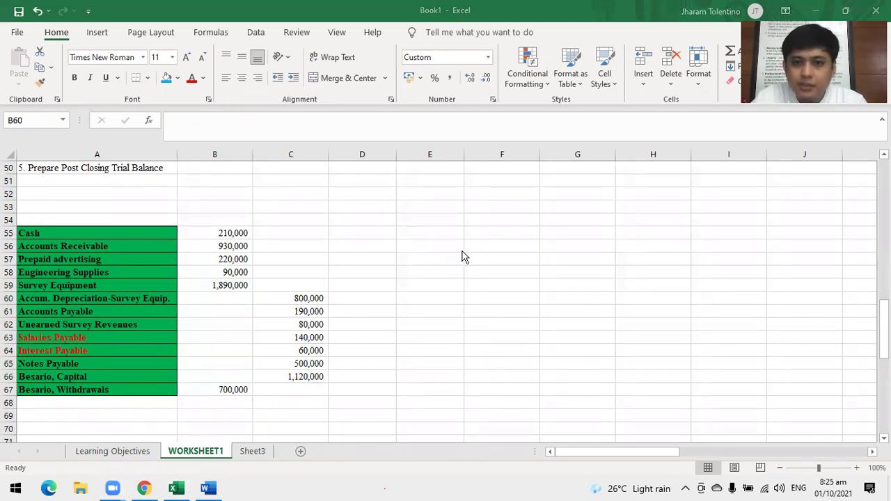
- Apply No Fill and No Border to the account names in A55:A67
click(634, 453)
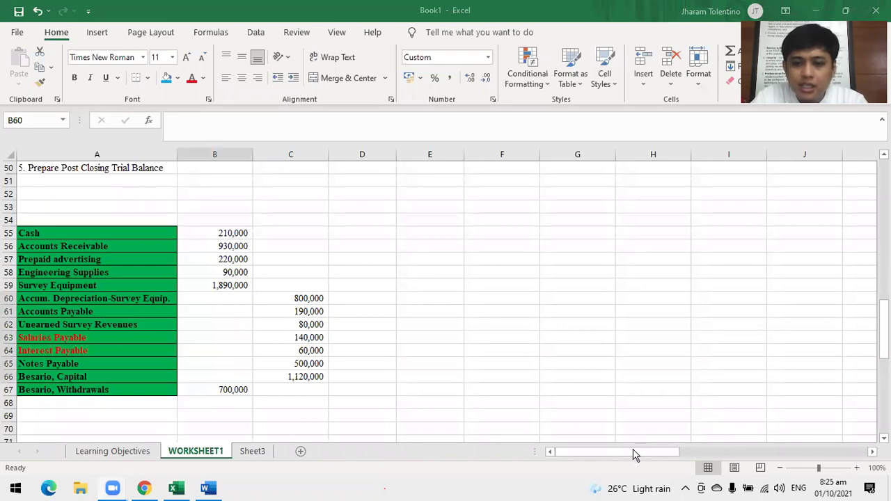
drag(67, 235, 113, 385)
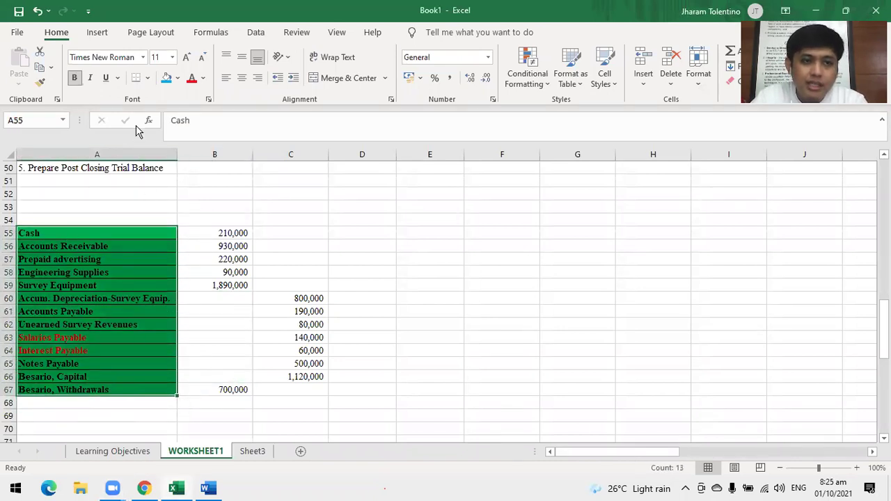
click(178, 79)
click(194, 217)
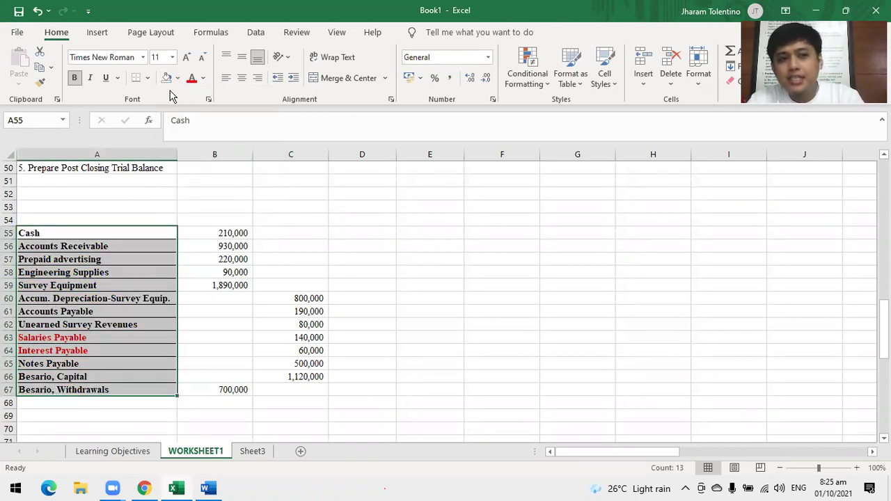
click(147, 78)
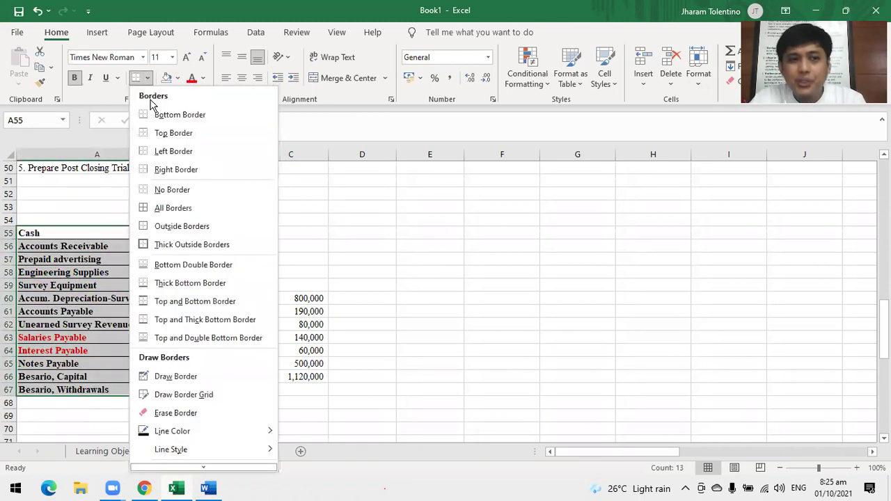
click(172, 189)
click(365, 301)
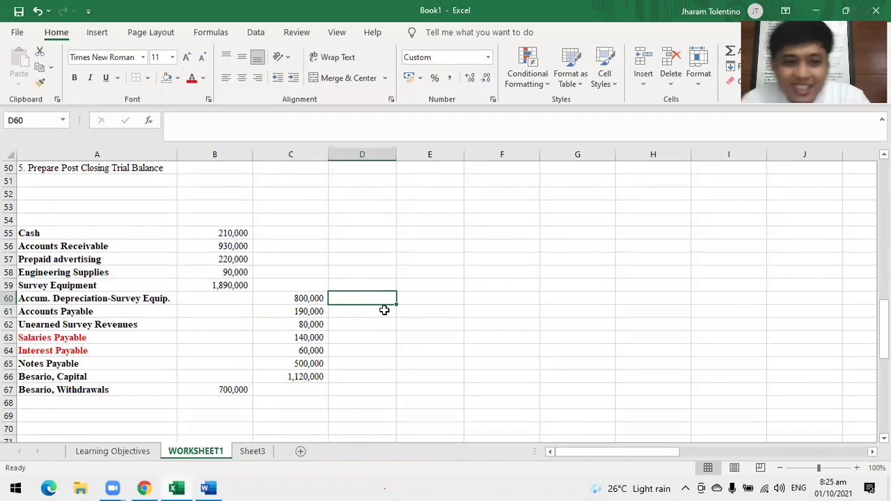
- Insert three blank rows at row 61, above Accounts Payable
click(7, 311)
right_click(7, 311)
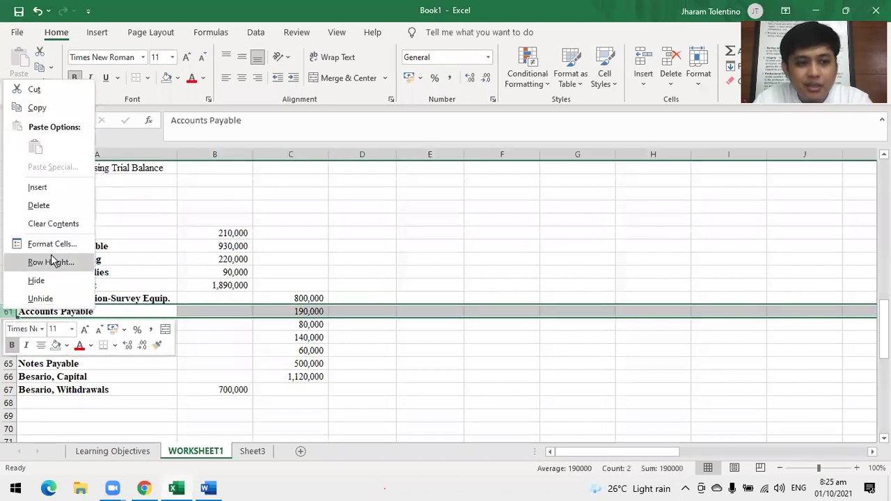
click(52, 193)
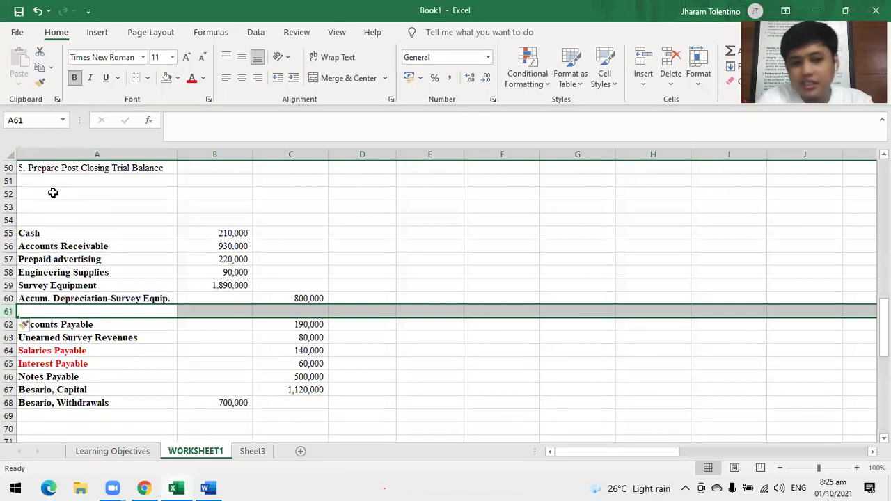
key(F4)
key(F4)
- Add a bottom border under the Accum. Depreciation balances in B60:C60
click(206, 297)
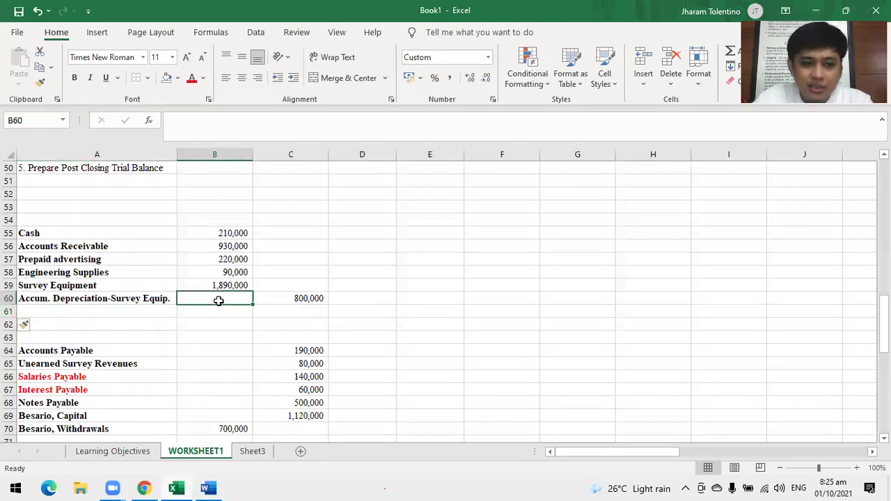
drag(246, 296, 295, 298)
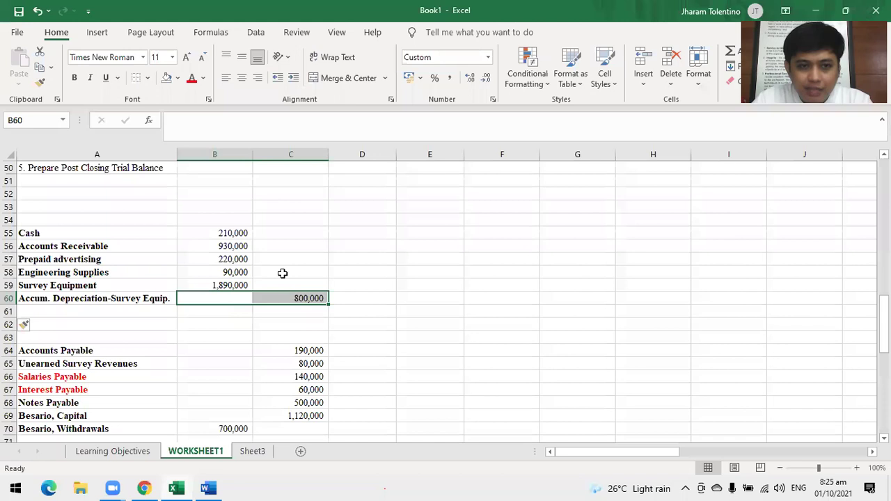
click(148, 78)
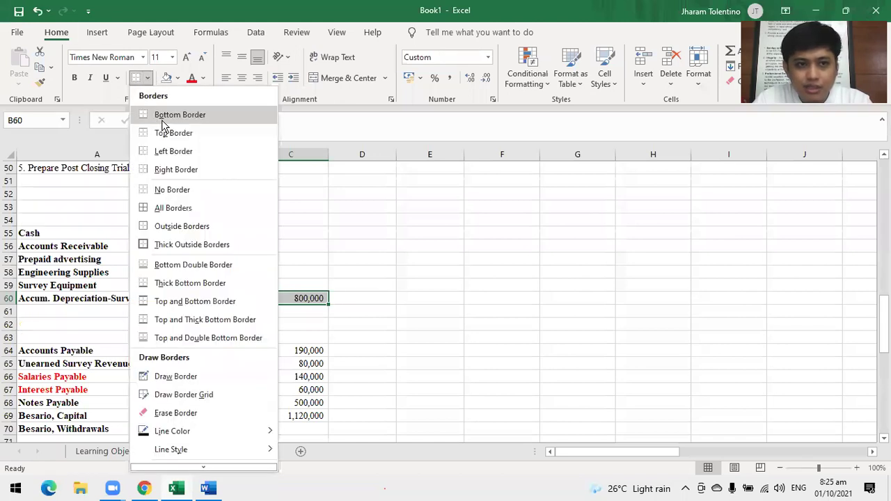
click(180, 115)
- Enter =SUM(B55:B60) in B61 (3,340,000) and fill it right to C61 (800,000)
click(231, 310)
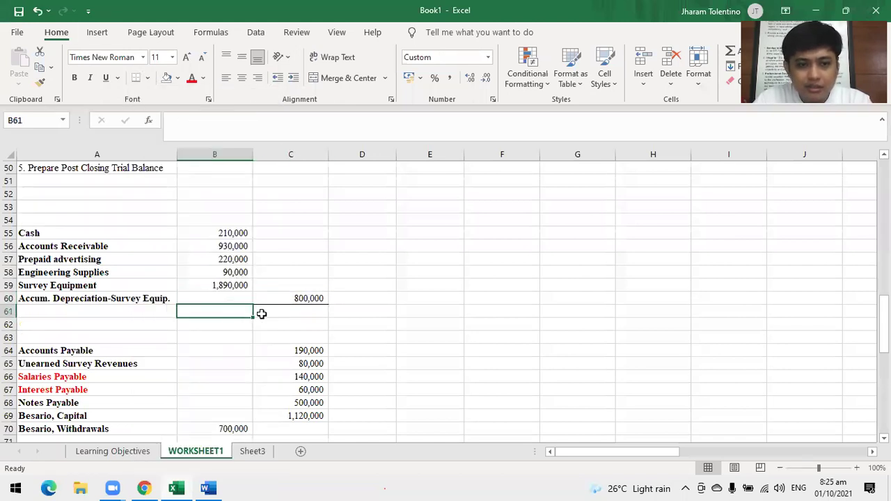
text(s)
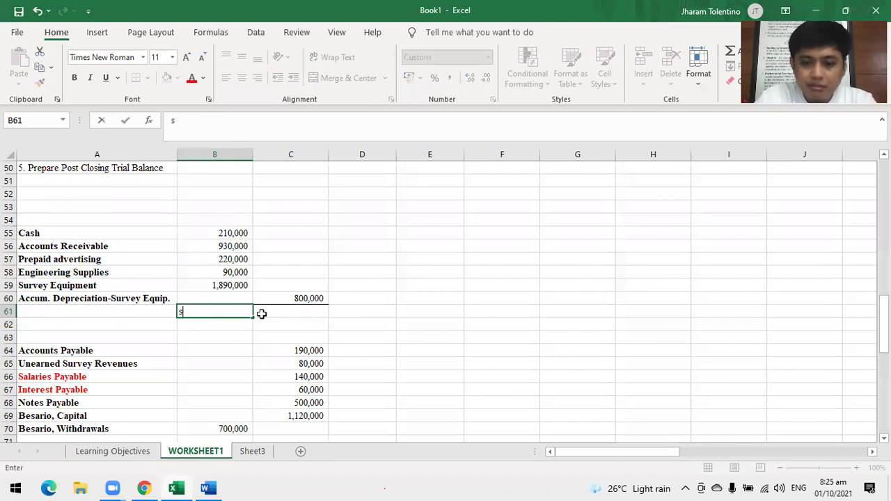
text(=sum()
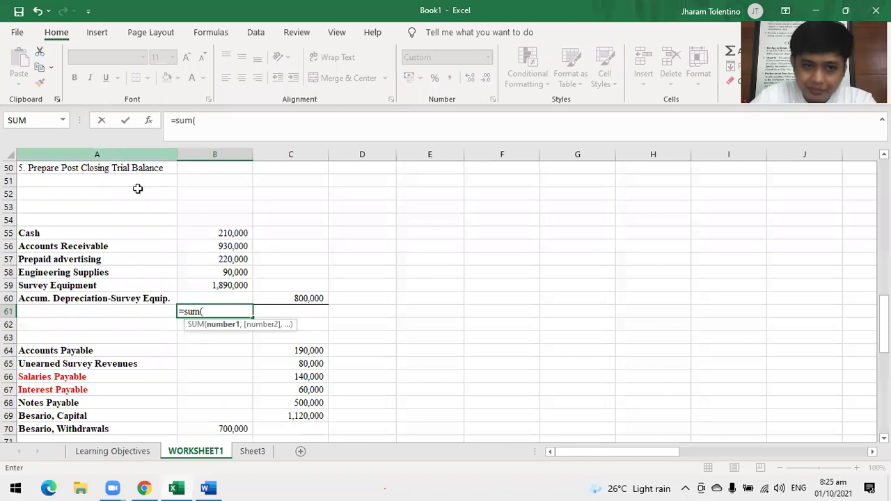
drag(182, 233, 204, 301)
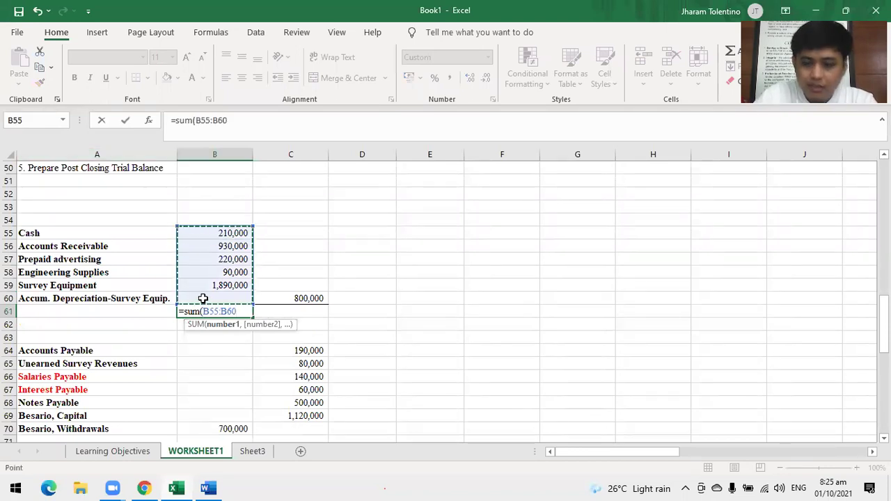
key(Return)
click(233, 312)
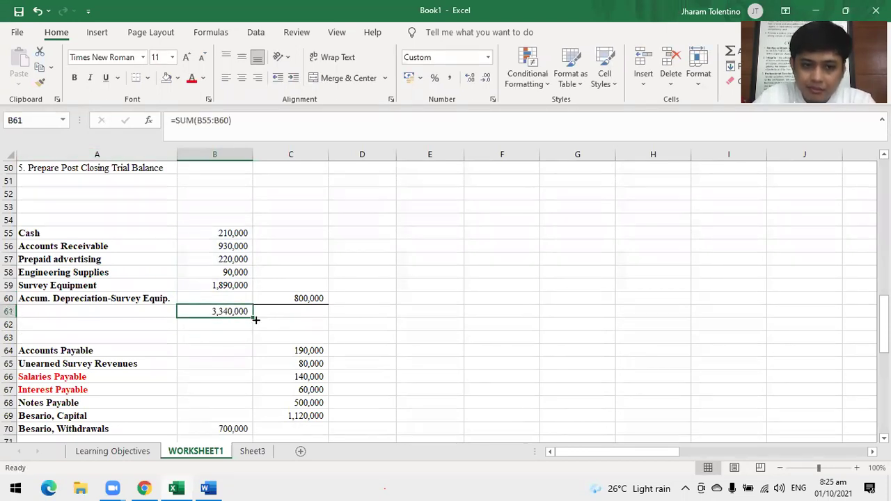
drag(254, 319, 314, 311)
click(460, 326)
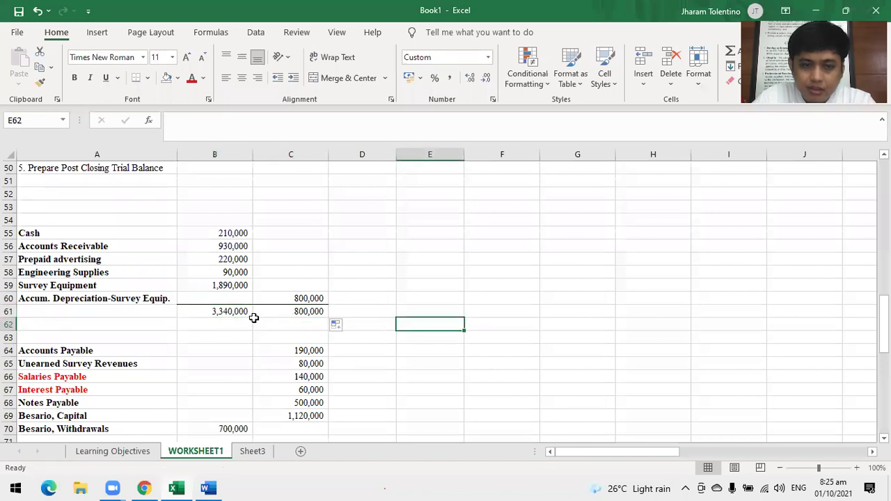
- Label the totals row in A61 as ASSETS
click(80, 314)
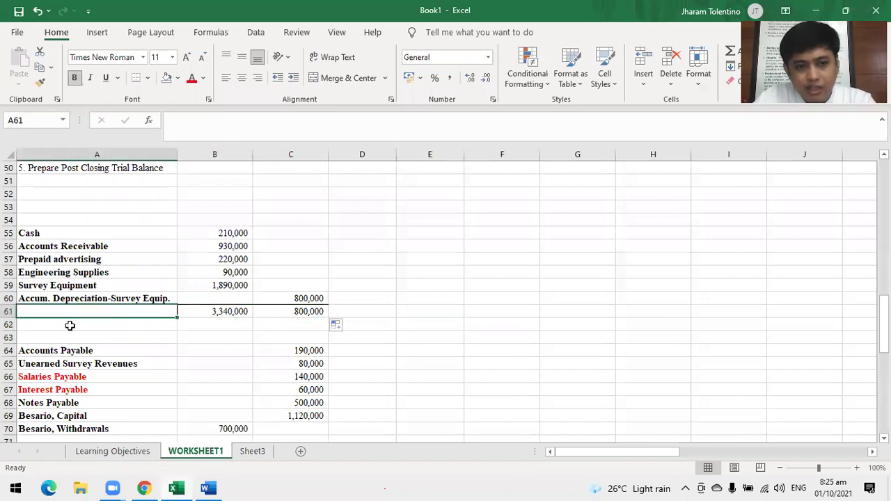
text(ASSE)
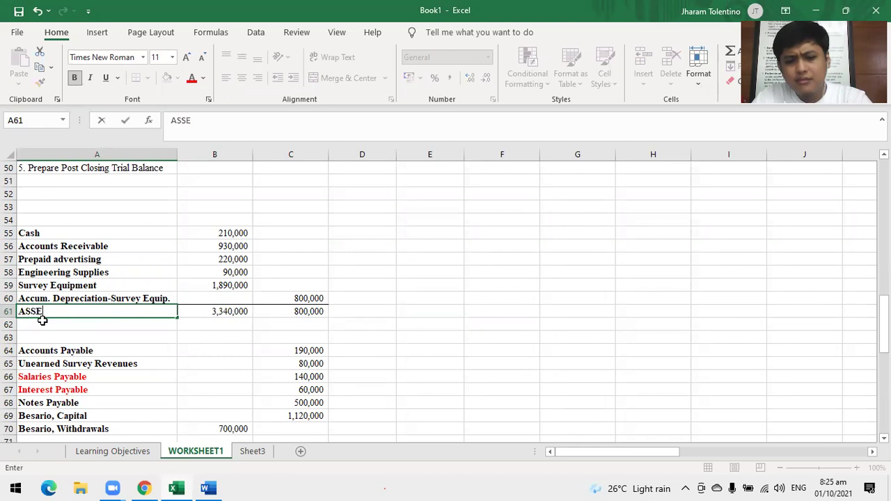
click(401, 359)
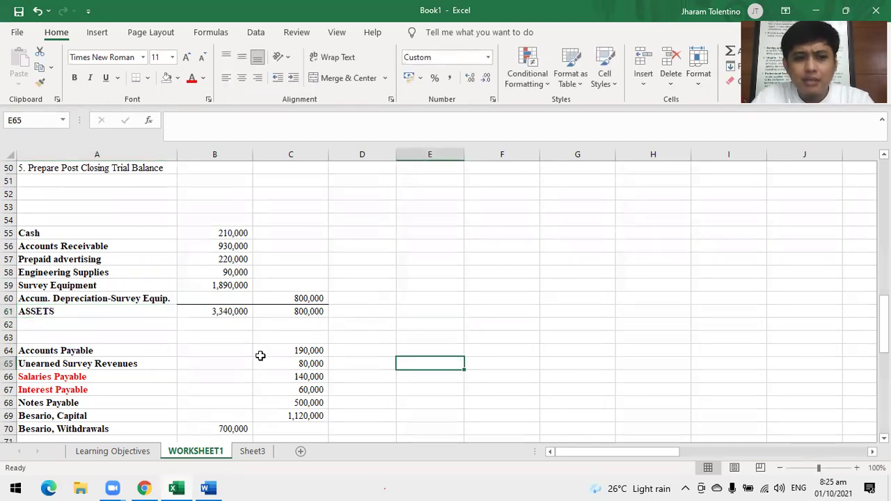
scroll(260, 356, down, 1)
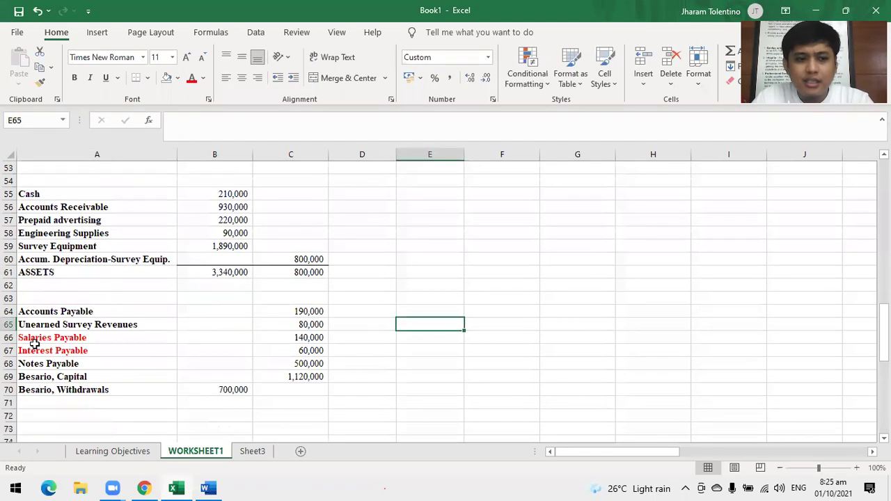
- Insert two blank rows above Besario, Capital at row 69
mouse_move(6, 376)
mouse_down()
mouse_move(6, 350)
mouse_move(5, 377)
mouse_up()
right_click(6, 377)
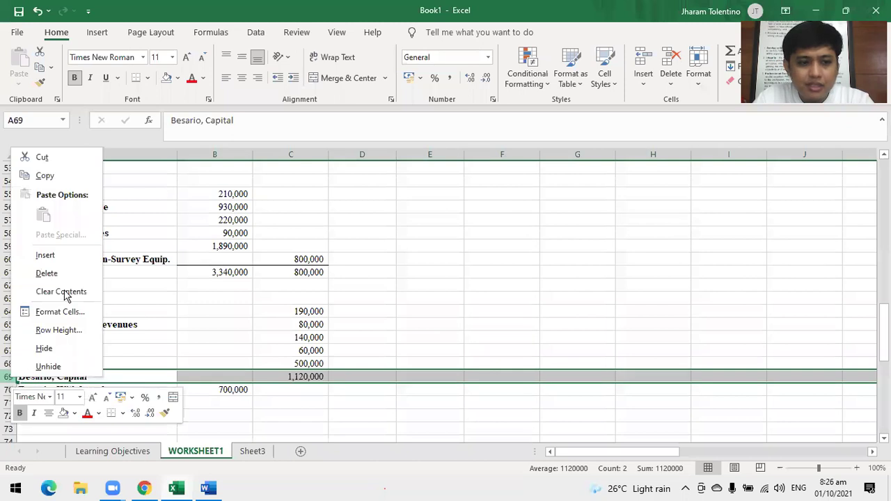
click(50, 255)
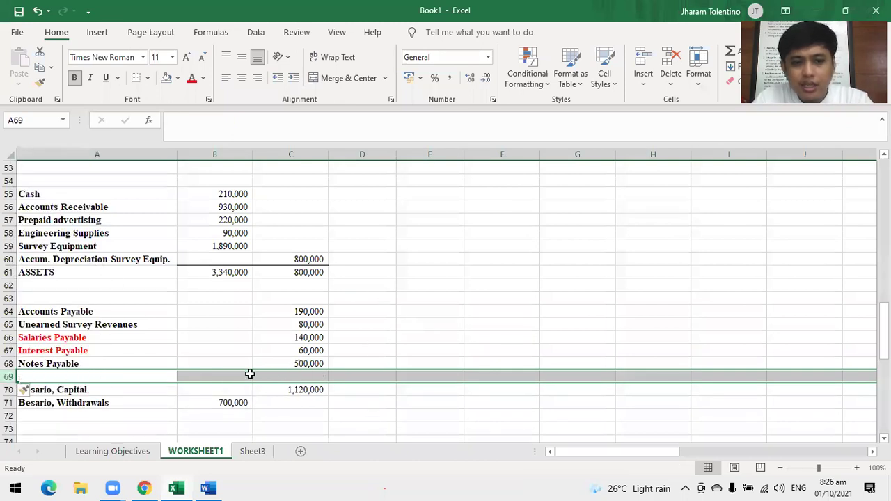
key(F4)
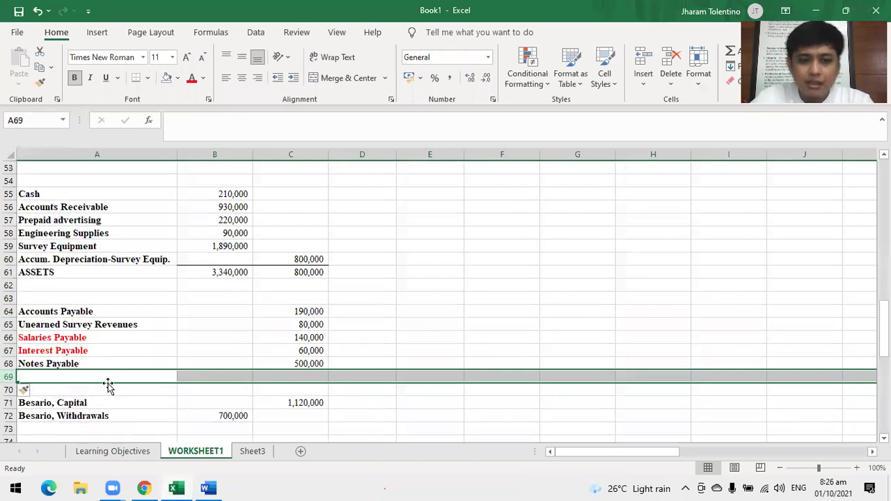
- Clear the trial balance contents A55:C72 and the leftover underline on B60:C60
drag(240, 364, 269, 360)
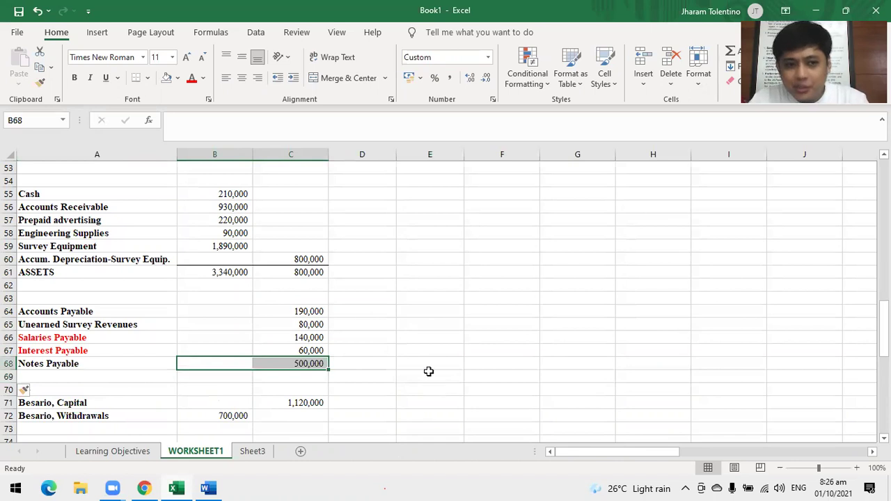
click(49, 201)
drag(48, 201, 287, 416)
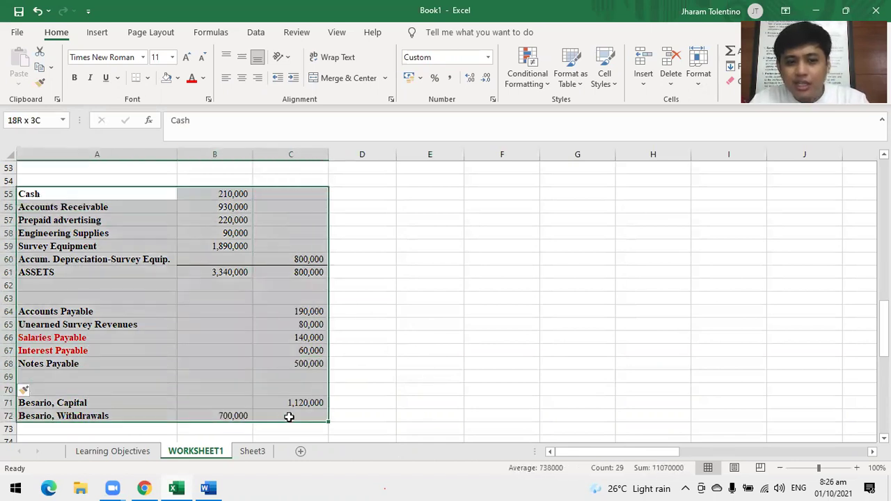
key(Delete)
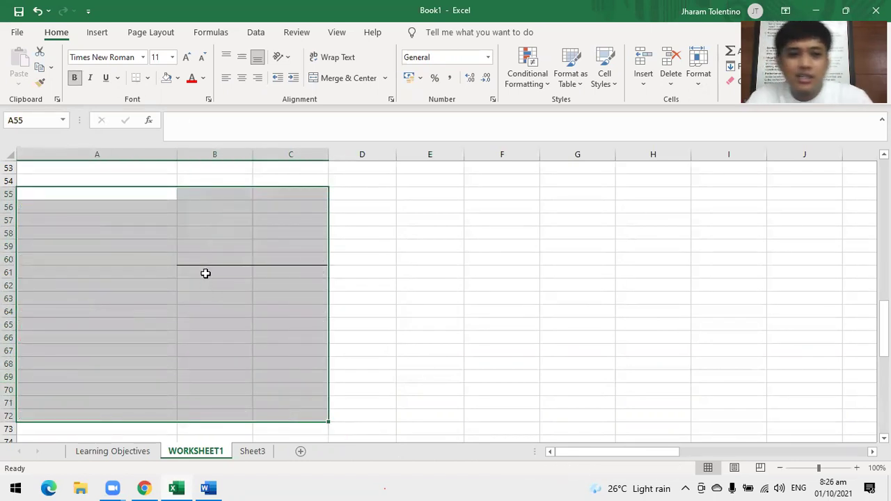
drag(202, 265, 265, 260)
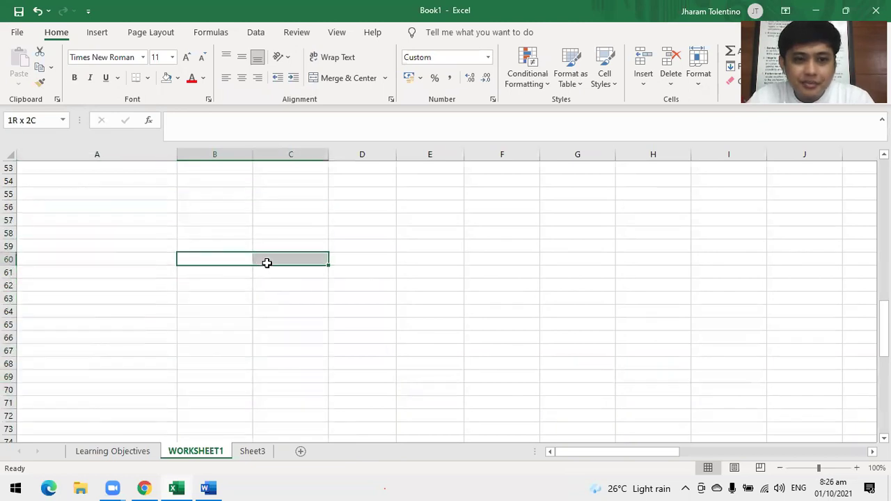
click(148, 77)
click(158, 190)
- Undo the last change, returning to the trial balance range A55:C72
scroll(587, 418, up, 8)
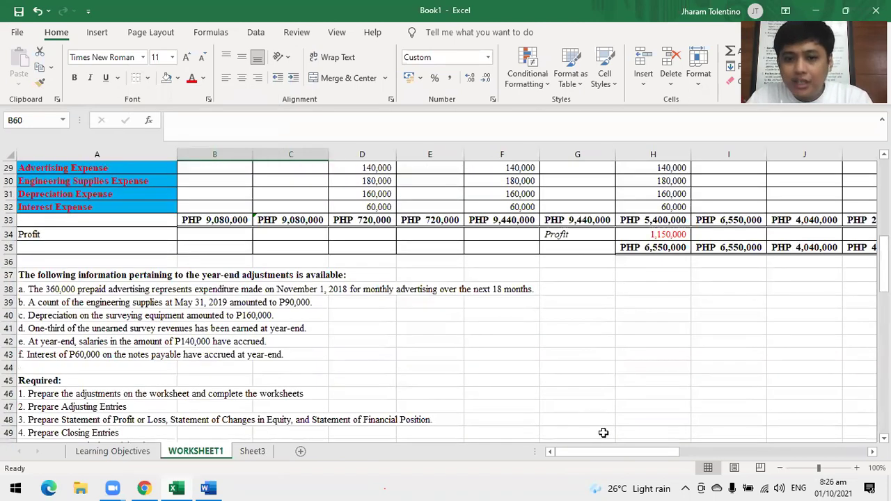
scroll(603, 433, up, 7)
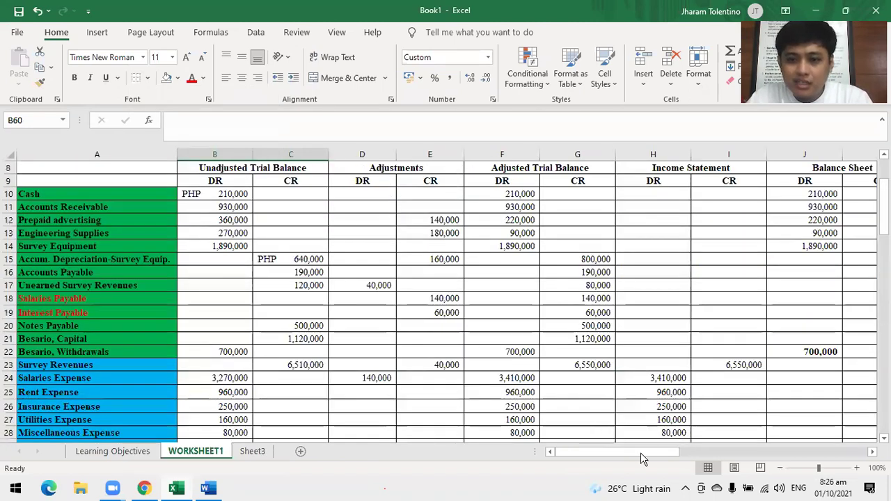
drag(643, 458, 647, 494)
drag(598, 451, 587, 453)
scroll(367, 371, down, 6)
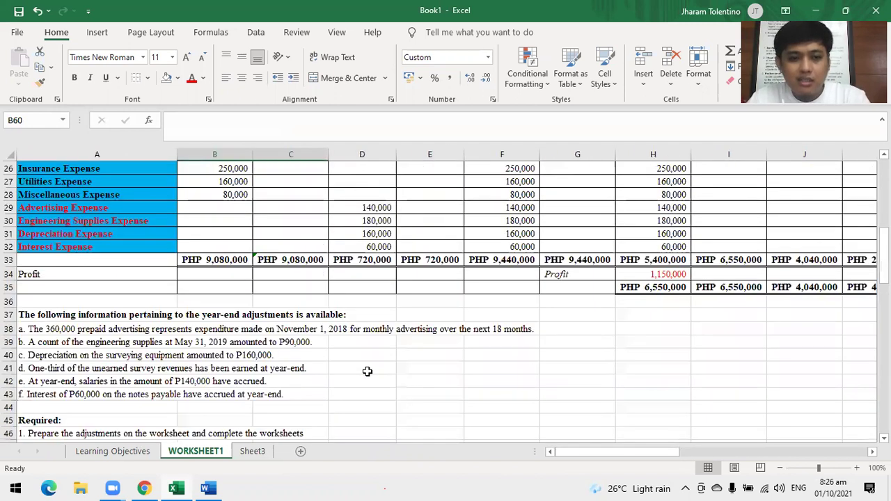
key(ctrl+z)
scroll(434, 352, down, 2)
scroll(434, 352, up, 1)
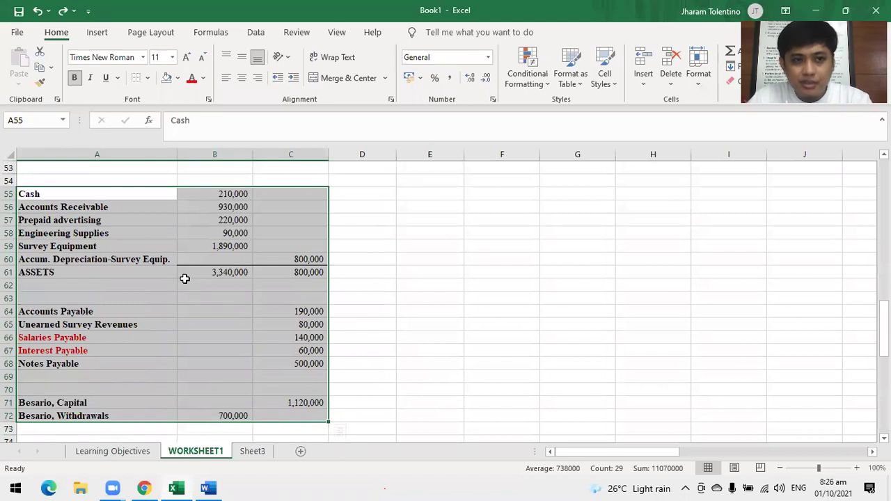
- Clear the row 61 totals and move the depreciation into B60 as =-(K15)
click(290, 281)
drag(234, 260, 314, 274)
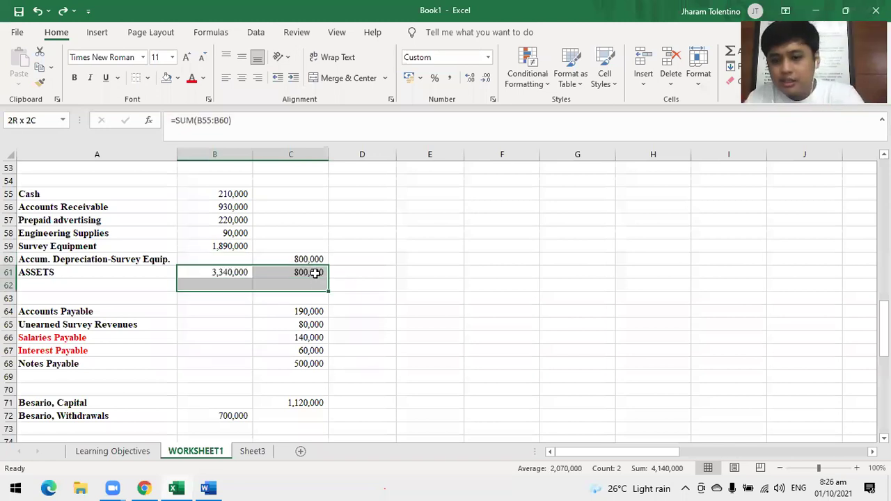
key(Delete)
click(310, 259)
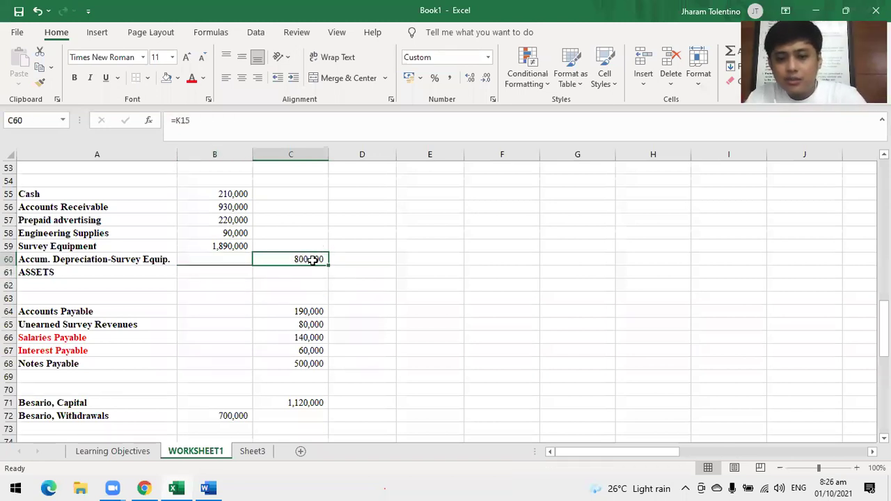
drag(311, 259, 220, 269)
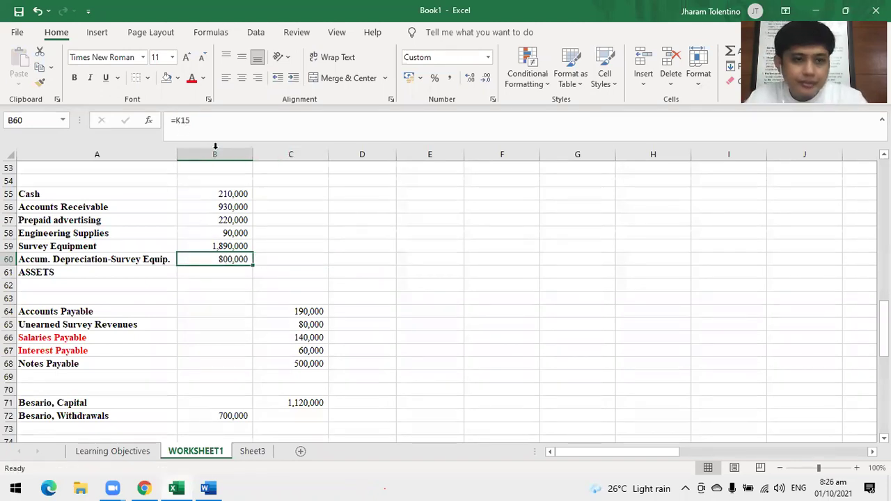
key(F2)
text(-()
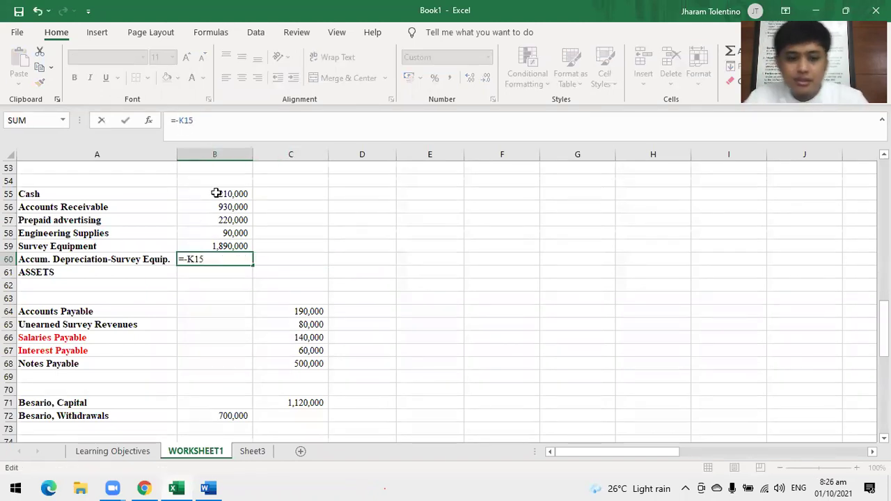
click(252, 122)
text())
key(Return)
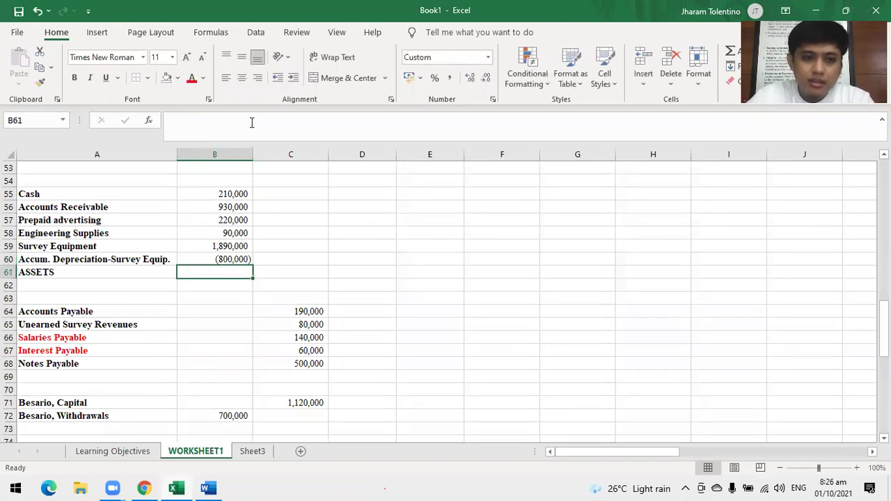
- Bottom-border B60 and AutoSum B61 to give an ASSETS total of 2,540,000
click(233, 258)
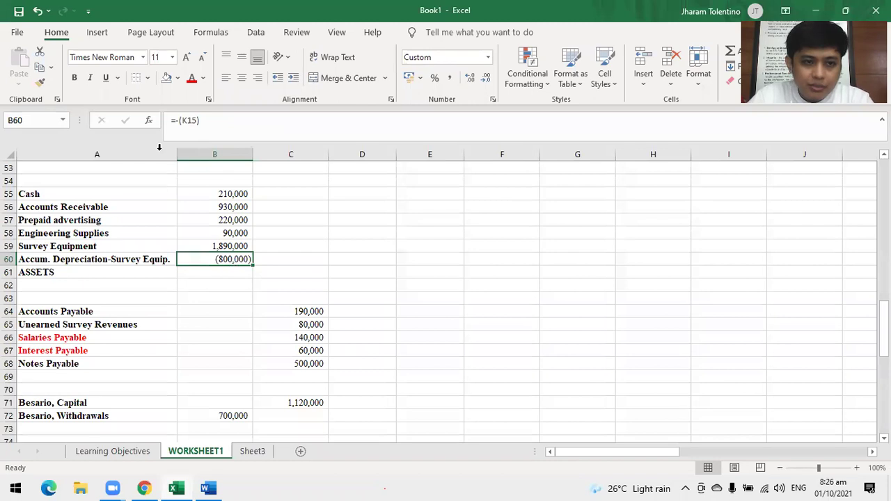
click(147, 80)
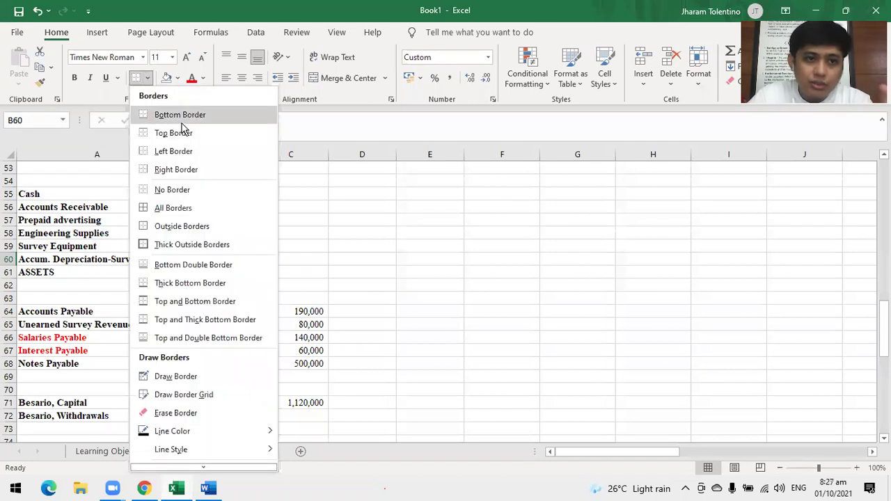
click(215, 282)
click(219, 274)
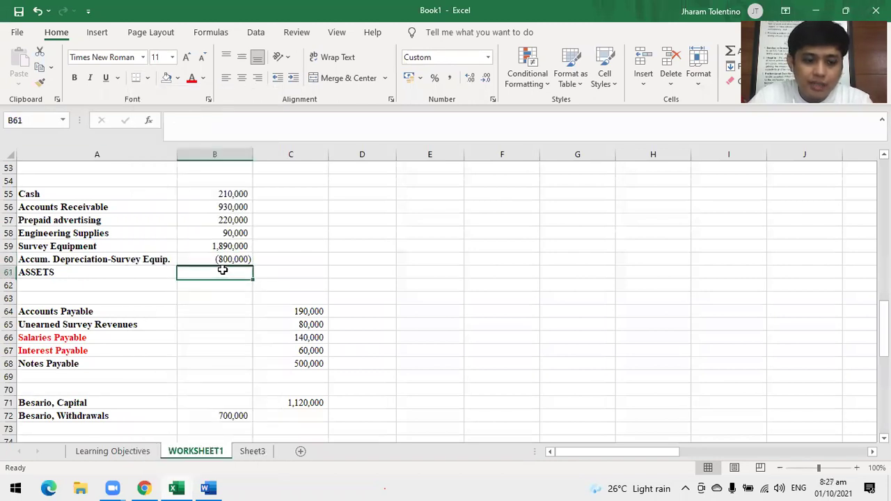
key(alt+equal)
key(Return)
- Double-underline the 2,540,000 ASSETS total in B61
click(223, 270)
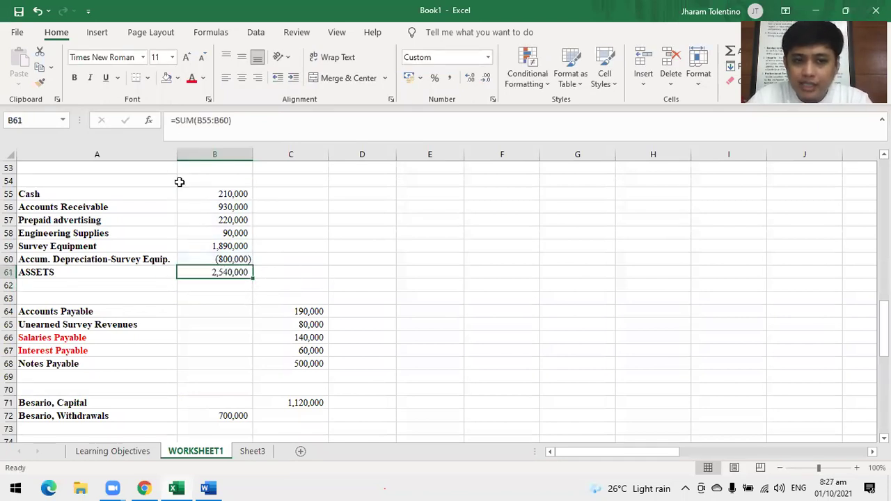
click(119, 79)
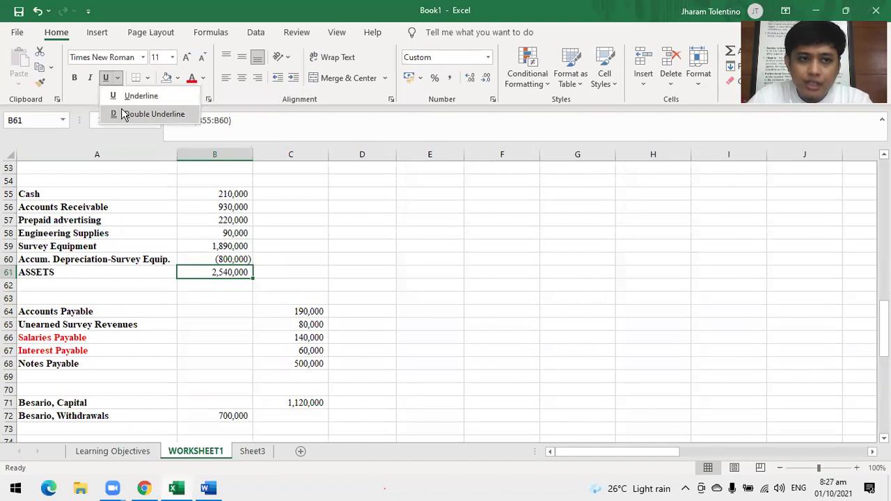
click(129, 111)
click(399, 299)
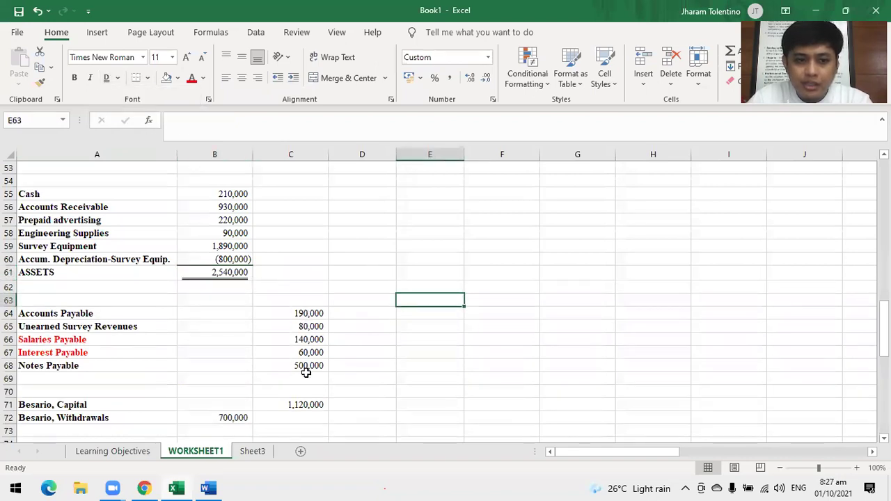
- Move the liability amounts from C64:C68 into column B starting at B64
drag(306, 313, 309, 363)
key(ctrl+c)
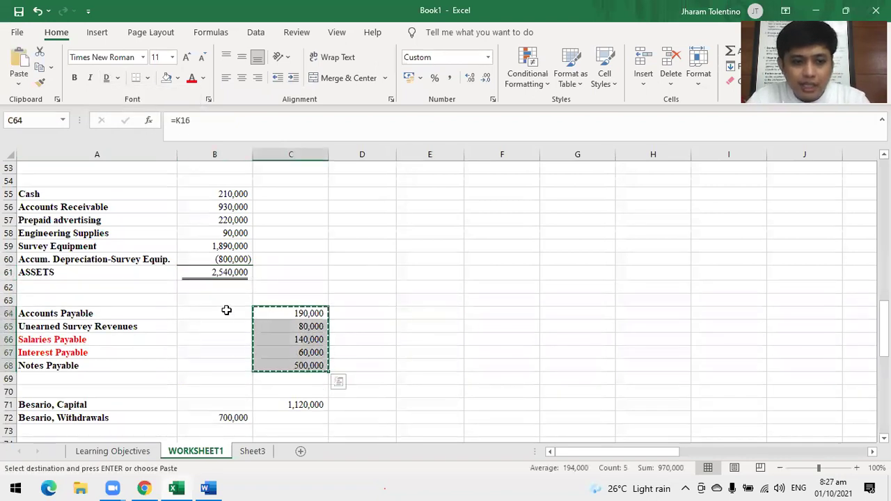
click(226, 310)
key(ctrl+v)
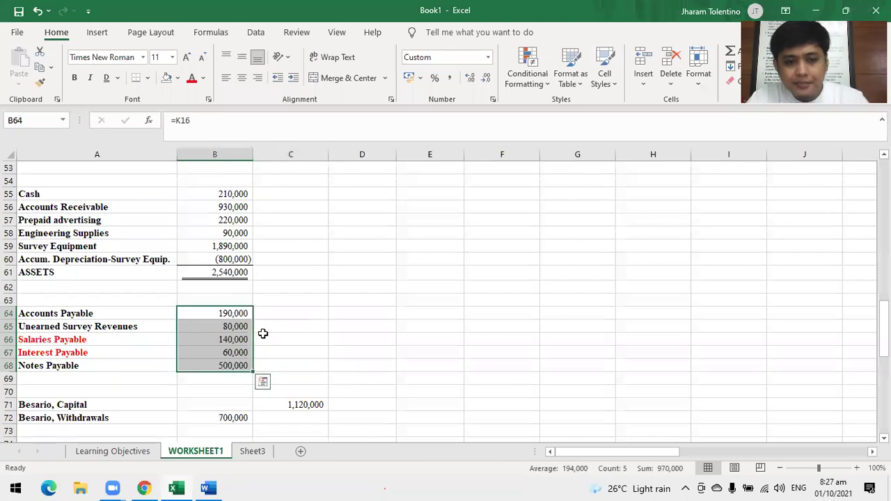
scroll(260, 332, down, 2)
- Label row 69 as LIABILITIES in cell A69
click(232, 285)
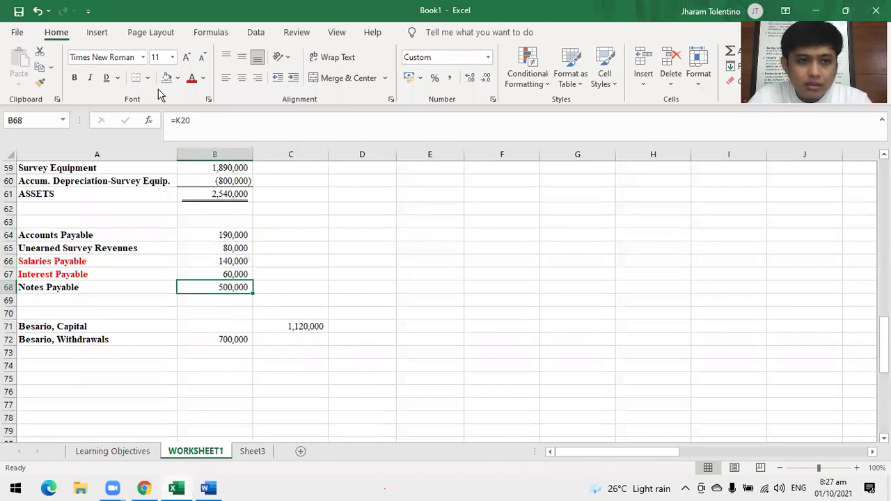
click(229, 304)
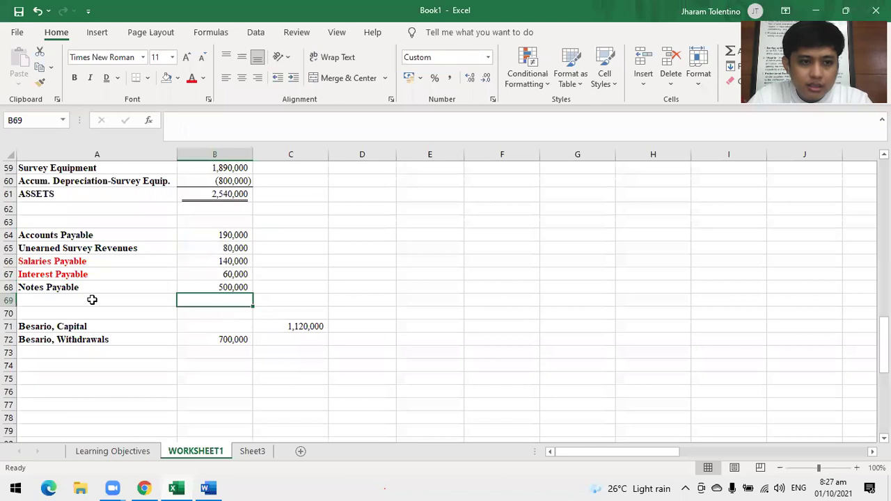
click(83, 299)
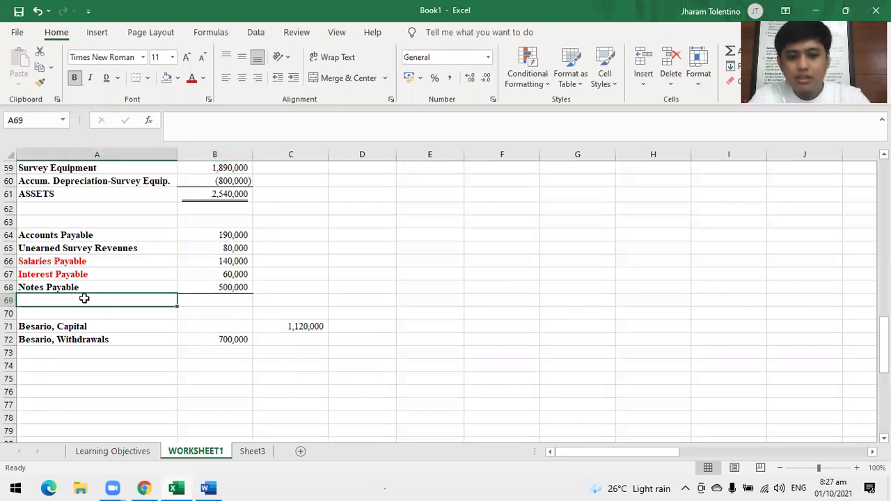
text(IIA)
key(BackSpace)
key(BackSpace)
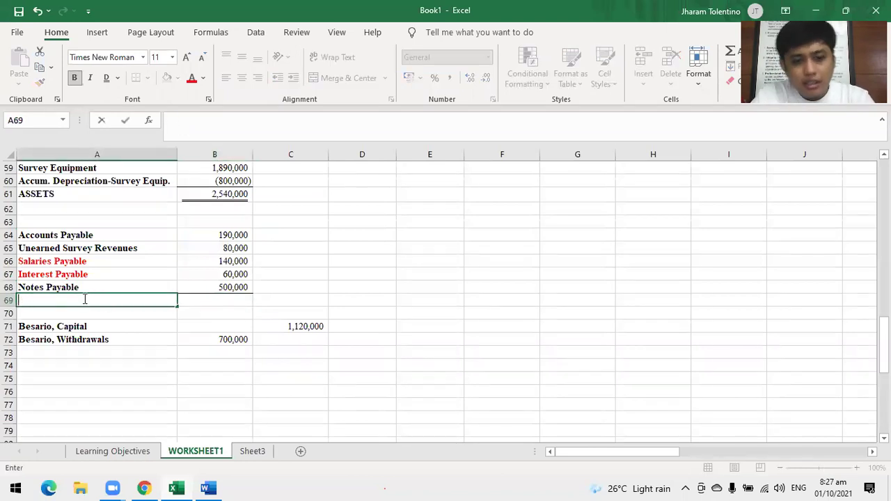
key(BackSpace)
text(LIABILITIES)
key(Return)
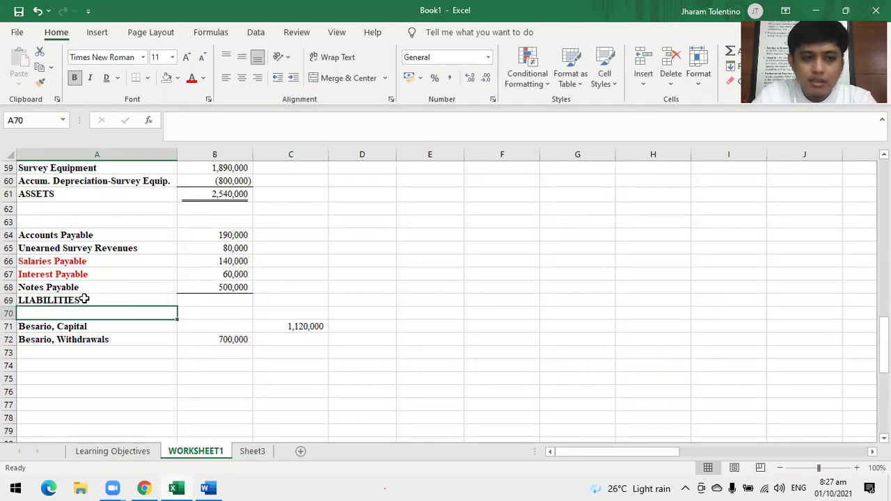
- AutoSum the liability amounts in B69 for a total of 970,000
key(Right)
key(Up)
key(ctrl+minus)
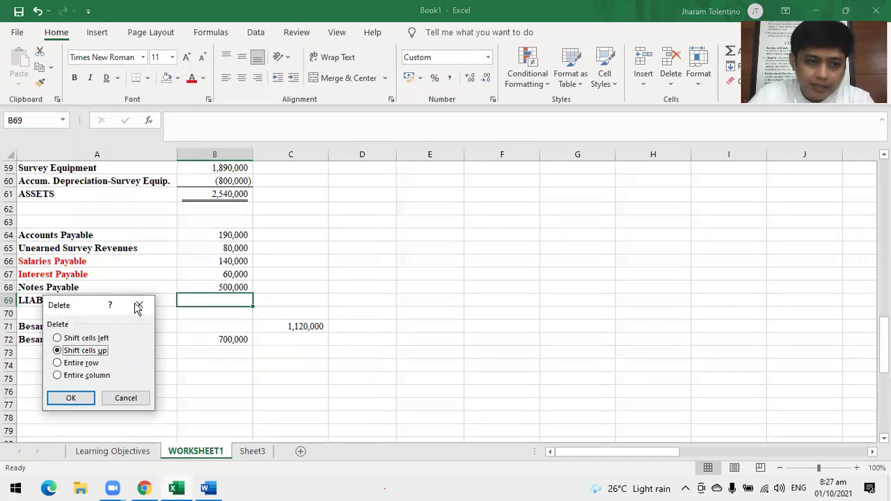
click(137, 304)
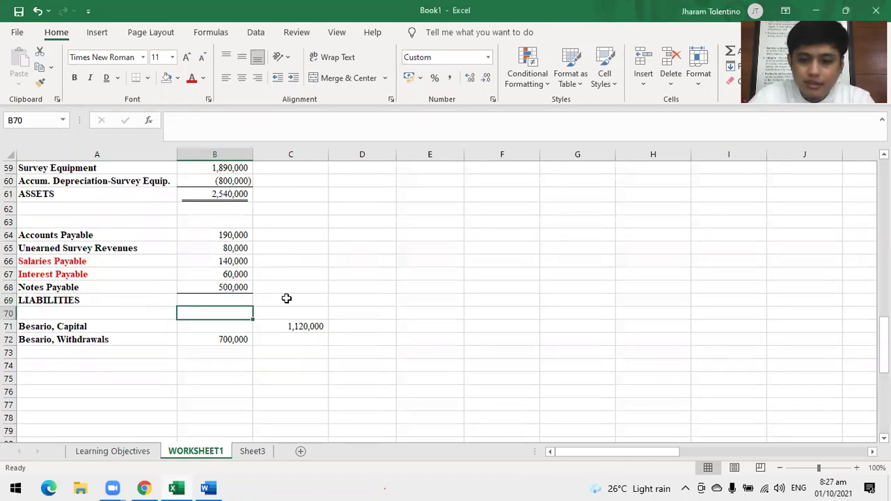
key(alt+equal)
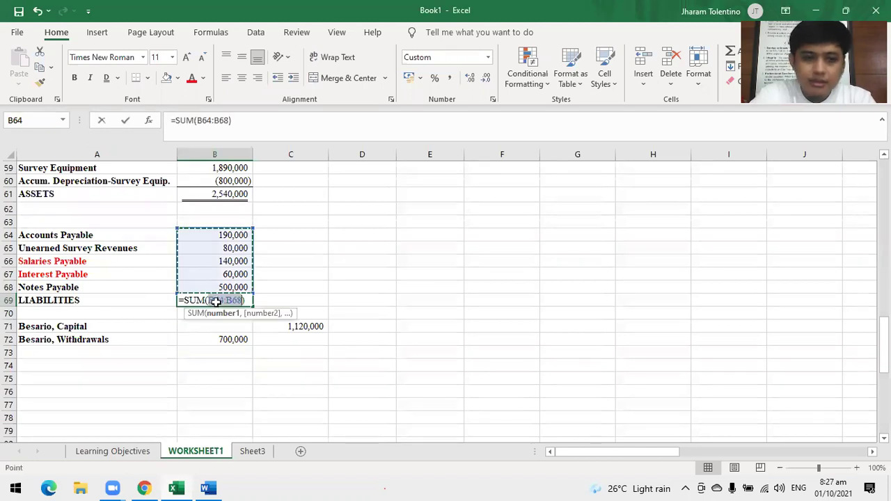
key(Return)
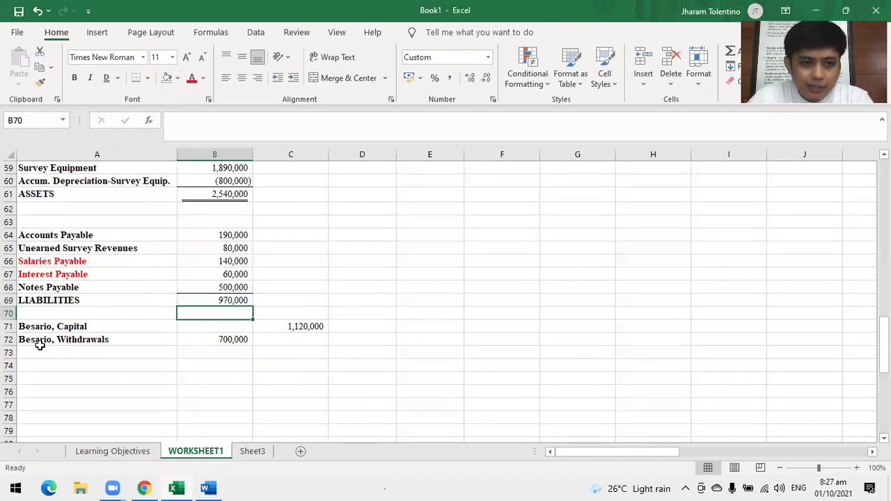
- Move the capital amount from C71 to B71
click(295, 324)
key(ctrl+x)
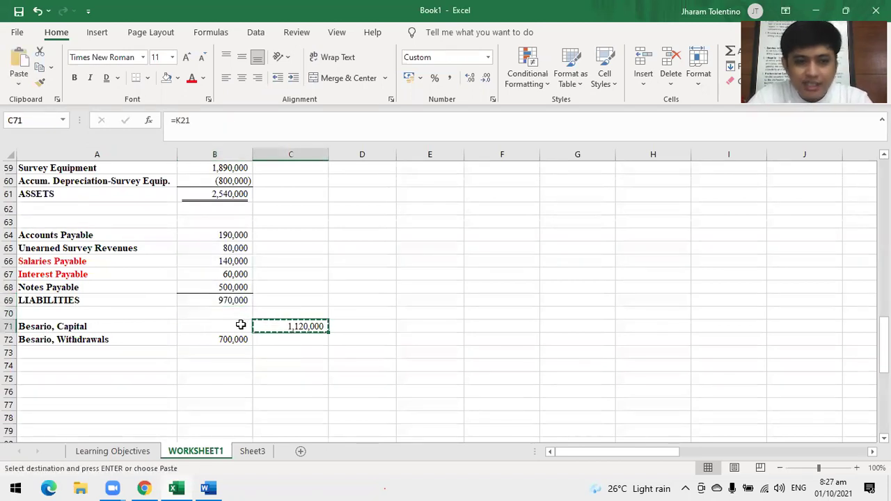
click(238, 325)
key(ctrl+v)
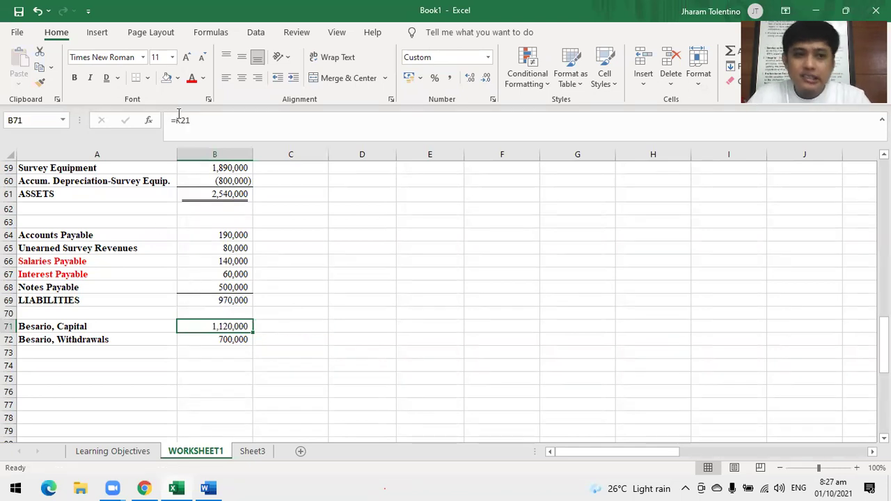
- Negate withdrawals in B72 to show (700,000), then total capital at 420,000 in B73
click(215, 341)
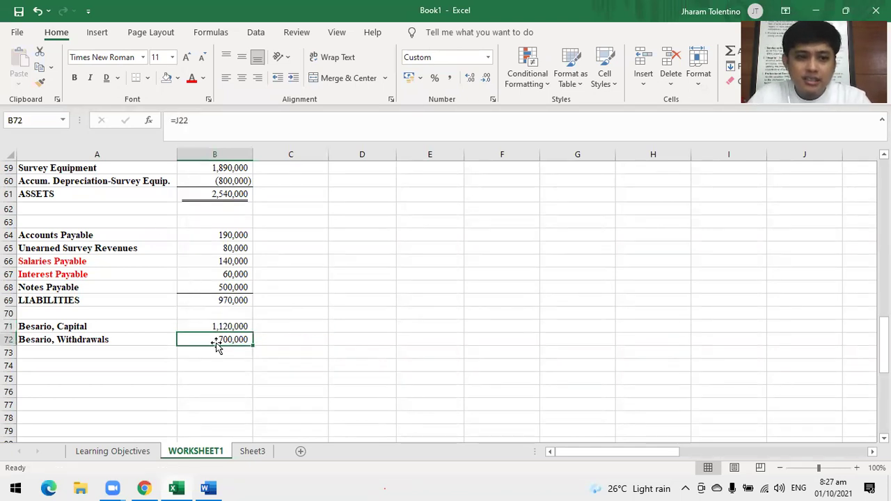
click(182, 129)
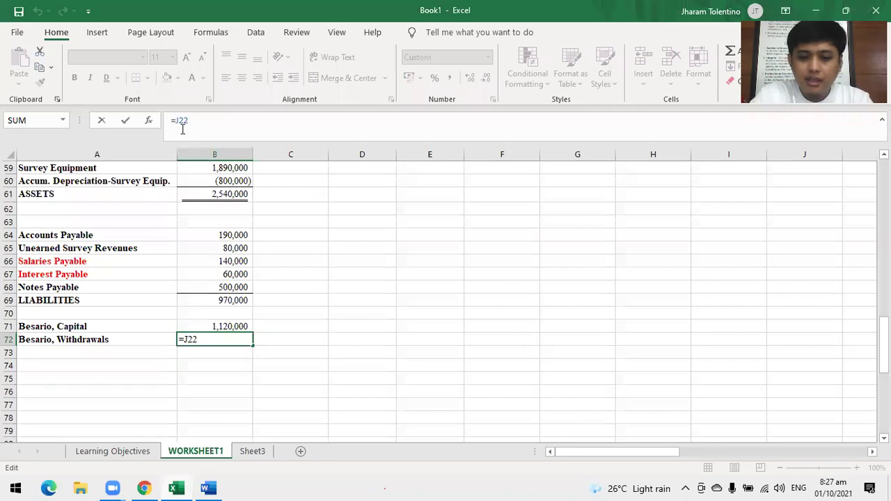
text(-()
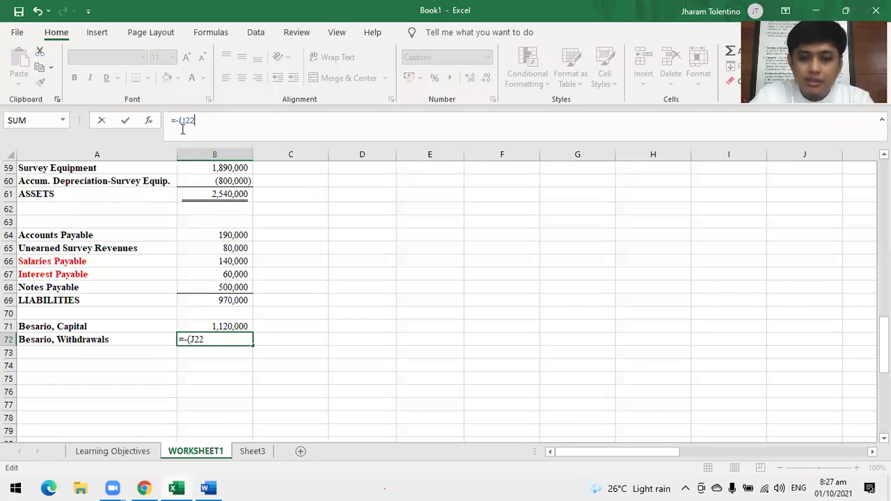
key(Return)
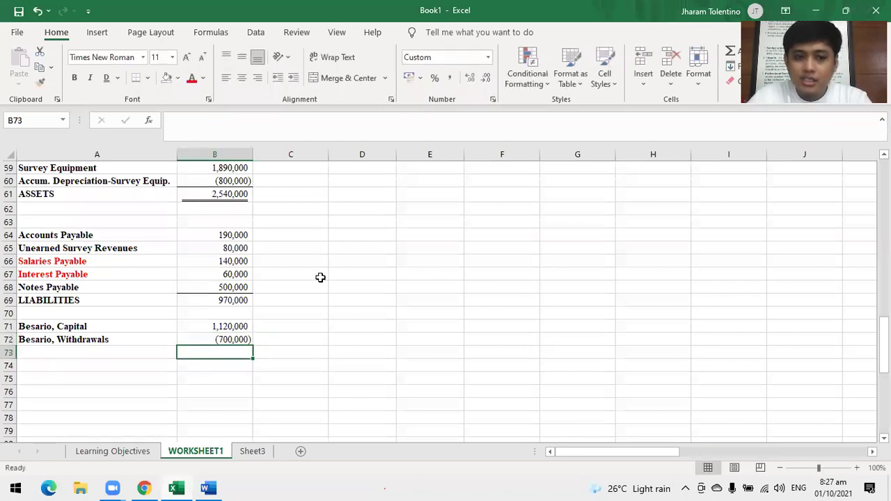
click(206, 338)
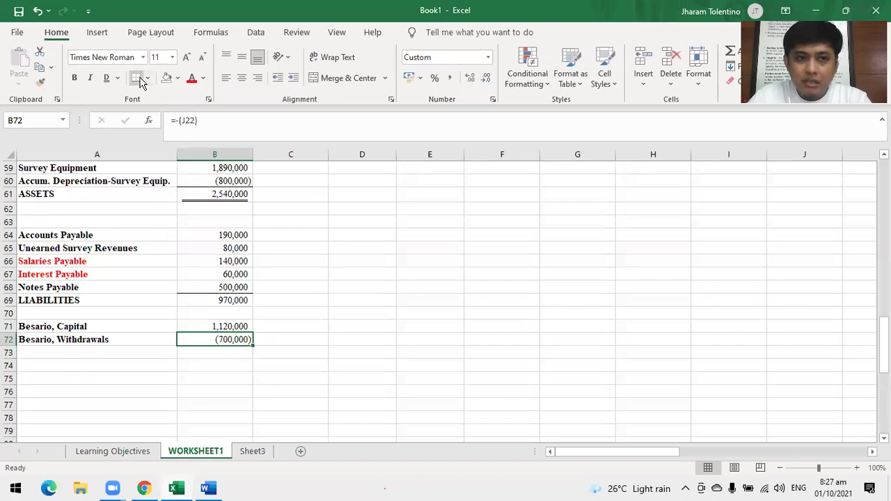
click(187, 367)
click(208, 352)
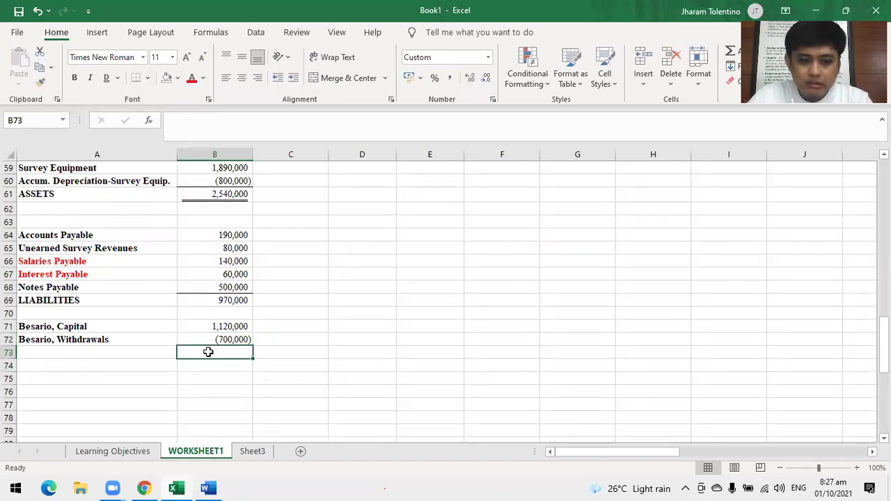
key(alt+equal)
key(Return)
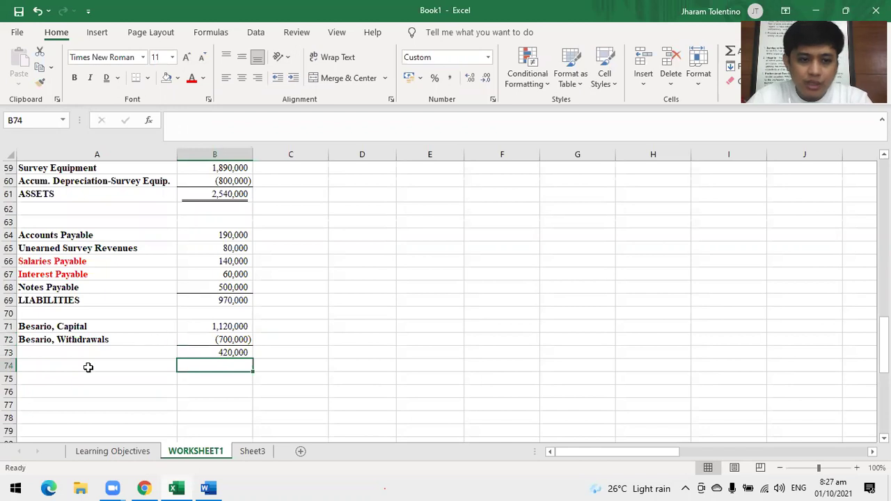
- Enter the labels EQUITY in A73 and TOTAL LIABILITIES AND EQUITY in A75
click(61, 355)
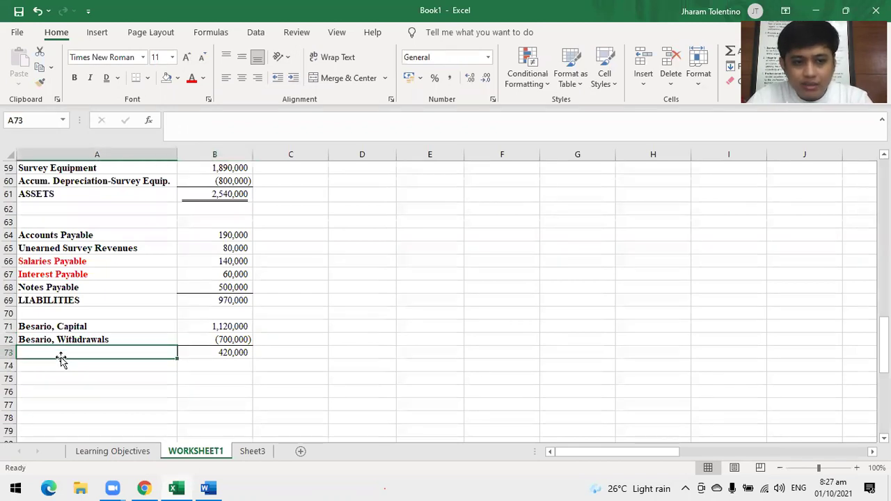
text(eQUITY)
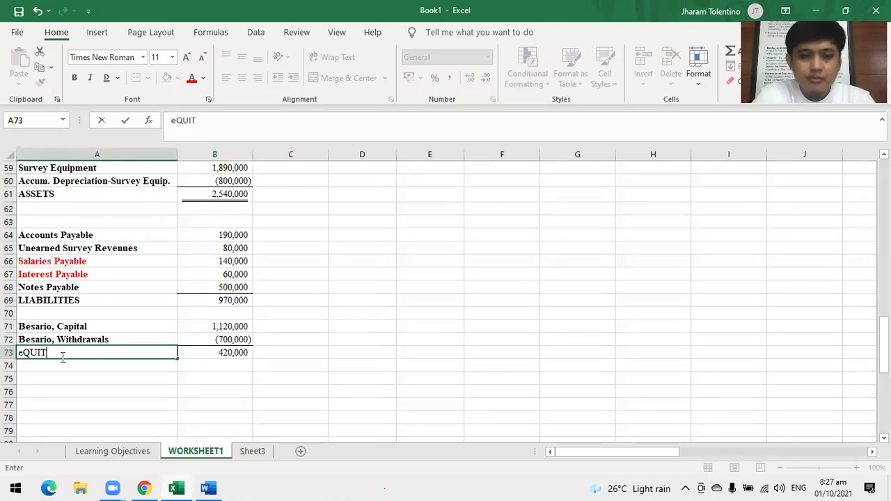
key(BackSpace)
key(BackSpace)
key(BackSpace)
key(BackSpace)
key(BackSpace)
key(BackSpace)
text(EQUITY)
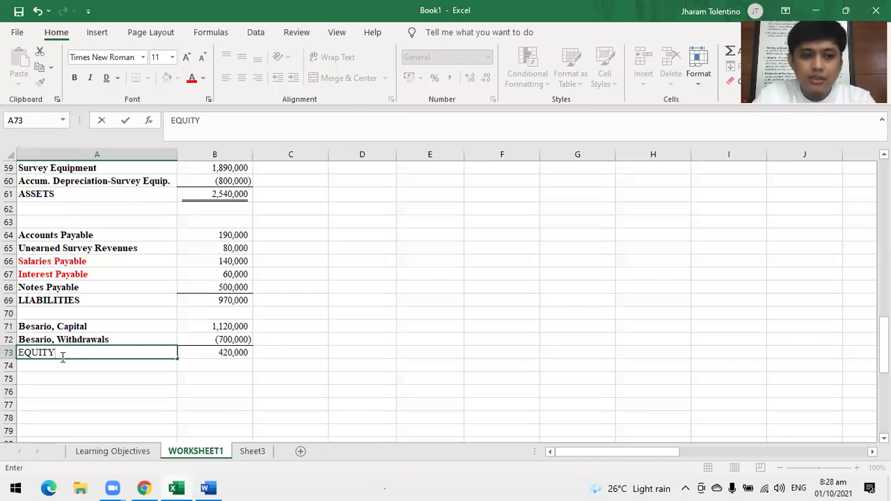
click(105, 379)
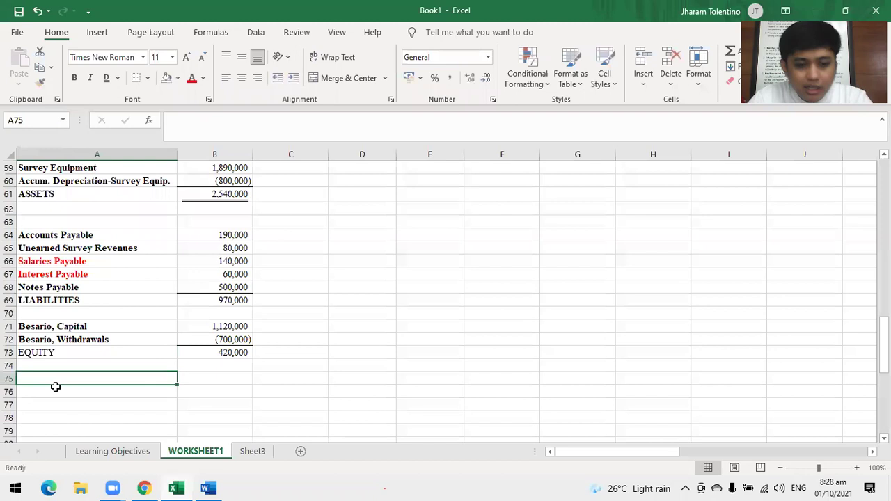
text(TOTAL LAIA)
key(BackSpace)
key(BackSpace)
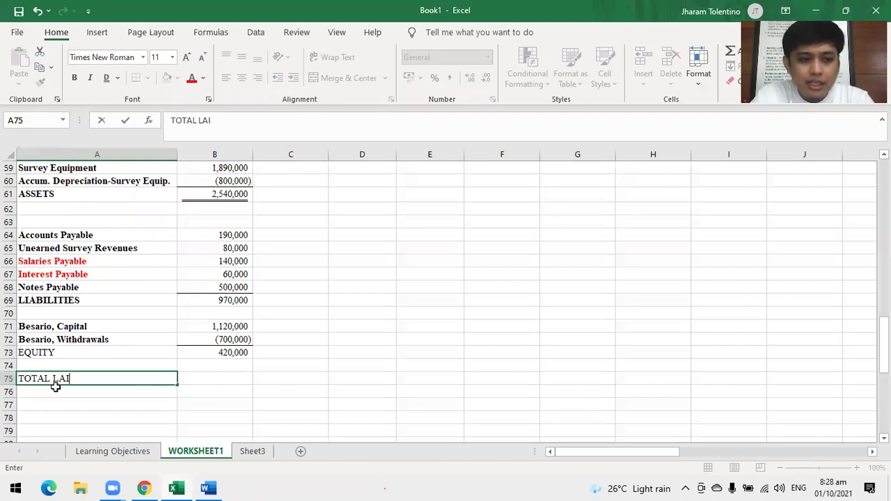
text(IABILITIES AND)
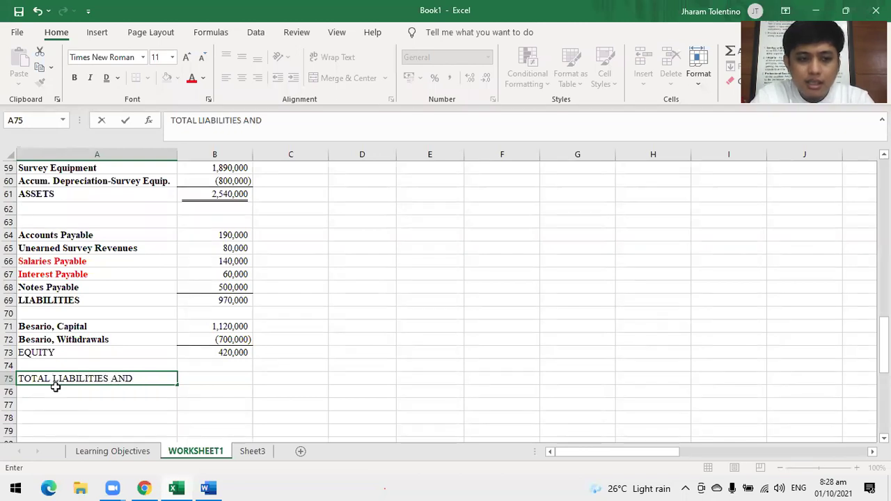
text( EQUITY)
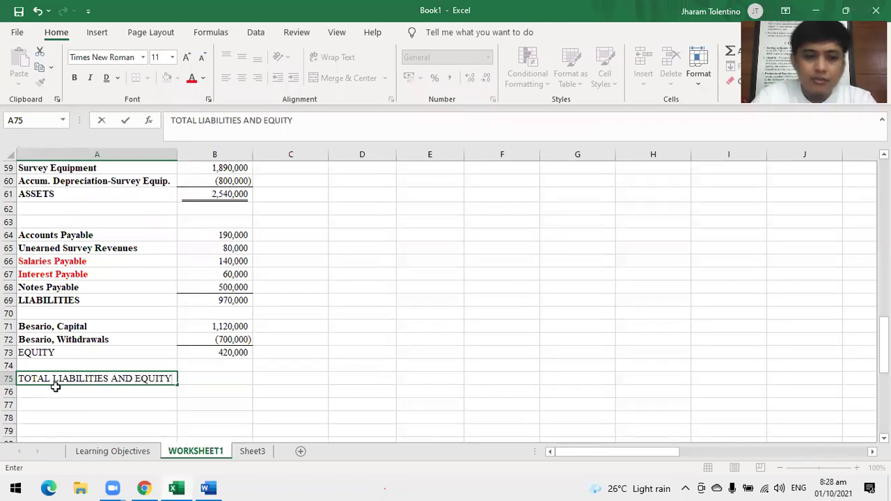
- Put =B69+B73 in B75, giving 1,390,000, and double-underline it
click(201, 383)
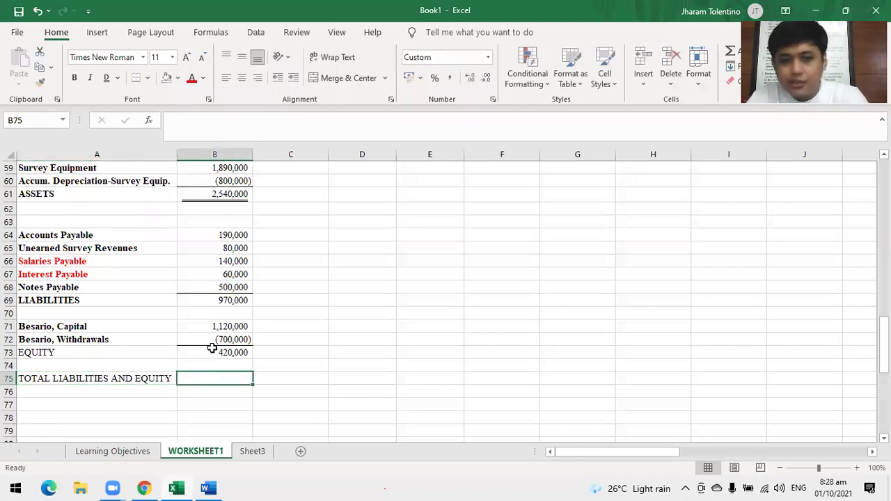
text(=)
click(222, 304)
text(+)
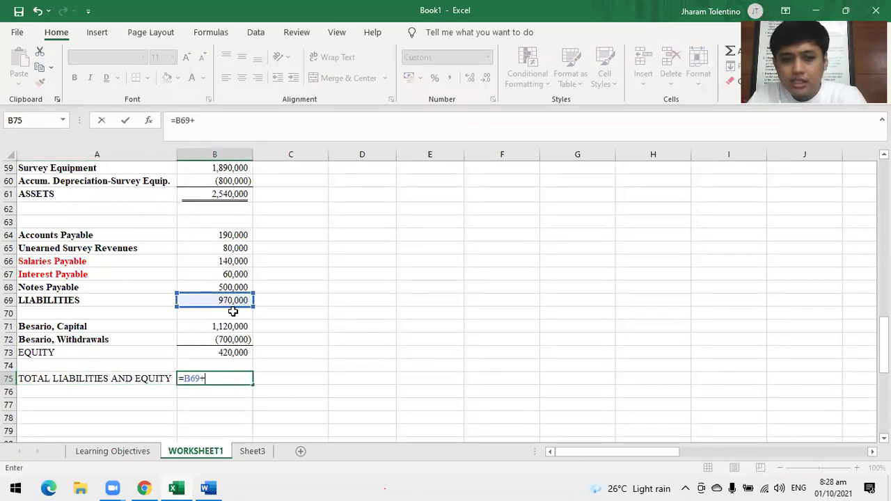
click(227, 350)
key(Return)
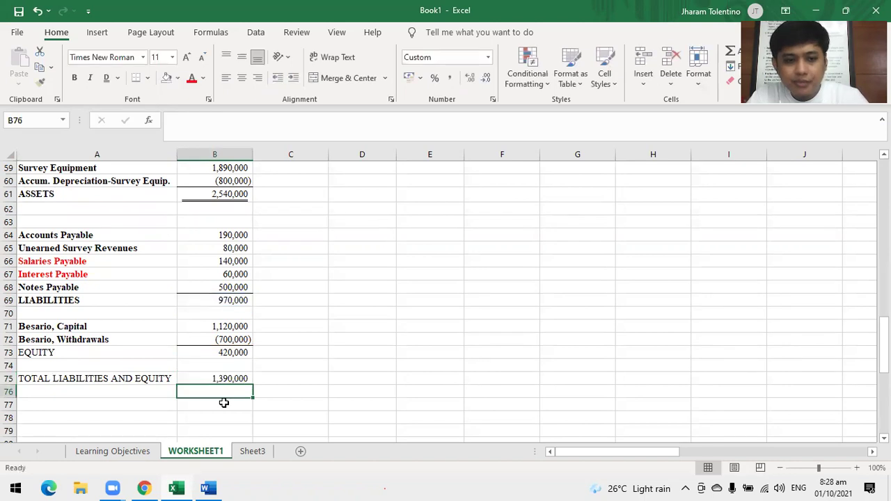
click(231, 378)
click(106, 78)
drag(351, 301, 369, 314)
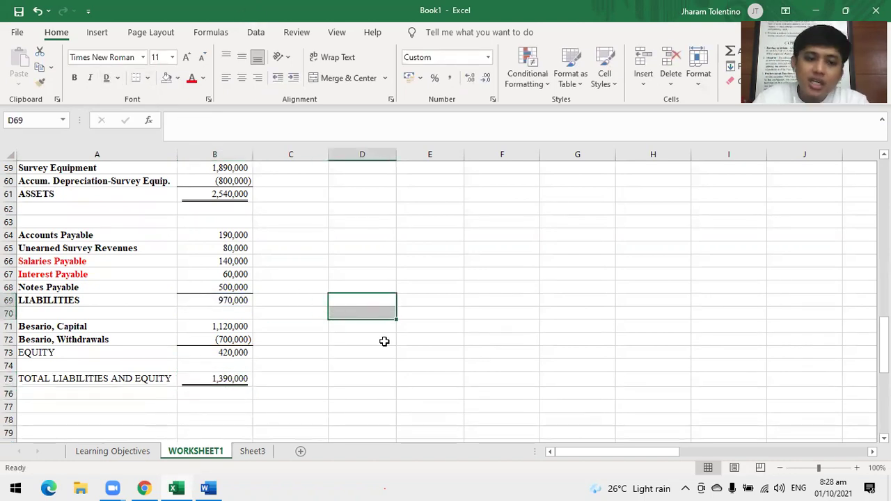
click(303, 402)
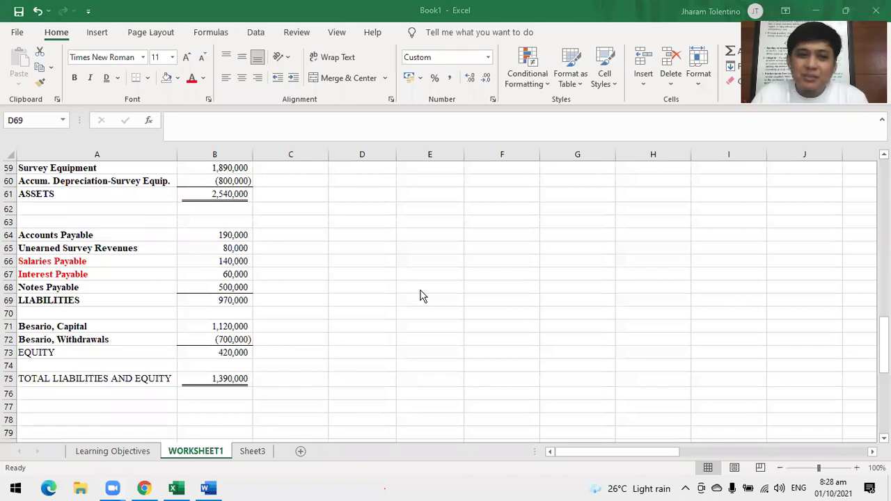
- Delete the contents of A55:B76 and set the block to No Border
scroll(350, 299, up, 4)
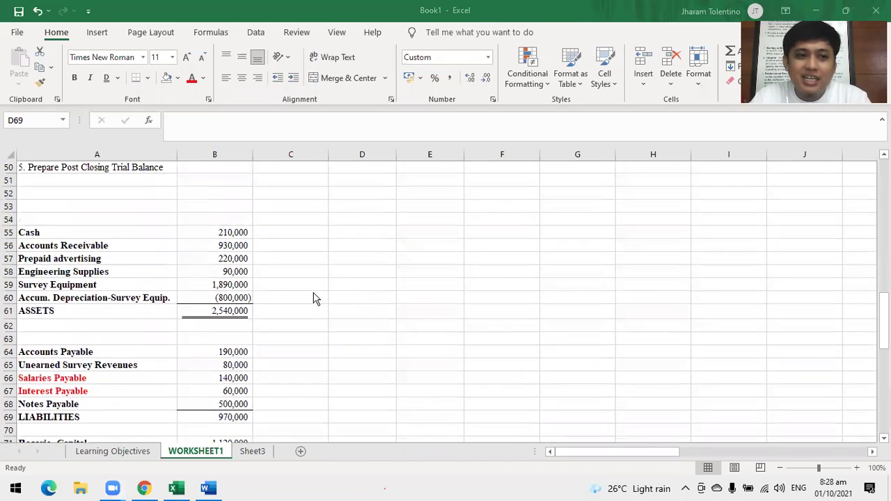
scroll(278, 289, down, 2)
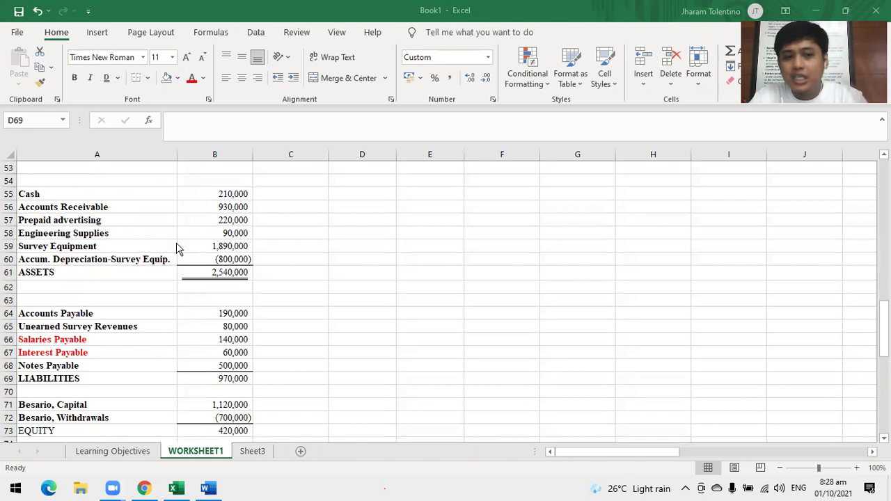
scroll(260, 284, down, 2)
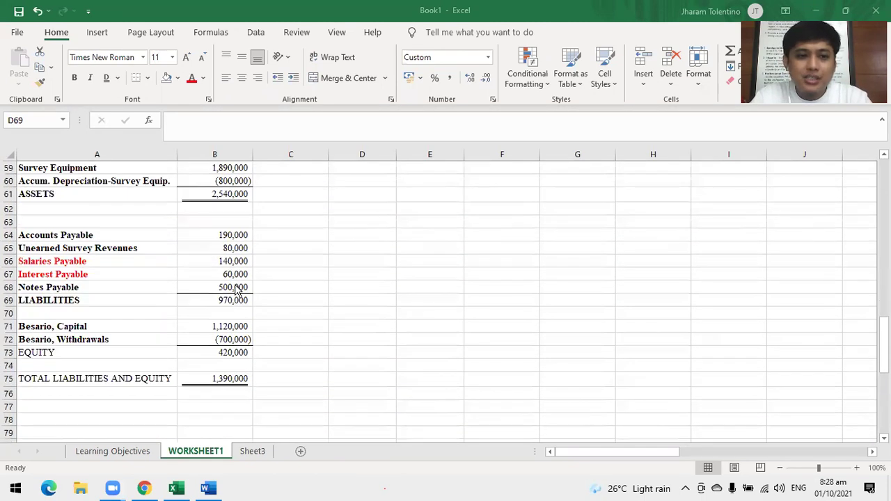
scroll(94, 258, up, 2)
drag(42, 195, 229, 434)
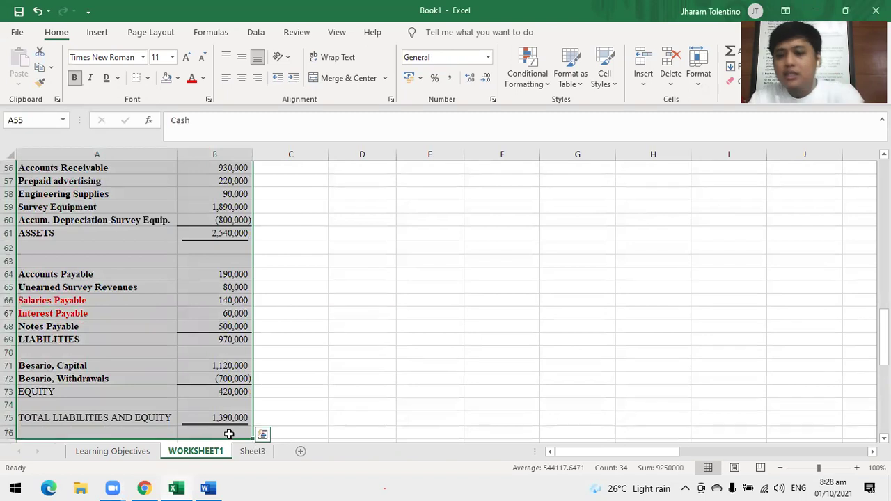
key(Delete)
scroll(229, 434, up, 4)
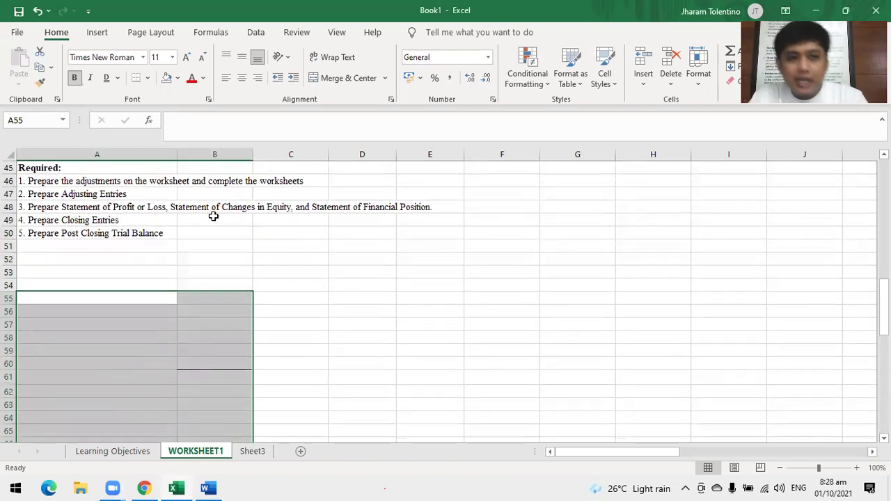
click(147, 78)
click(149, 192)
click(653, 391)
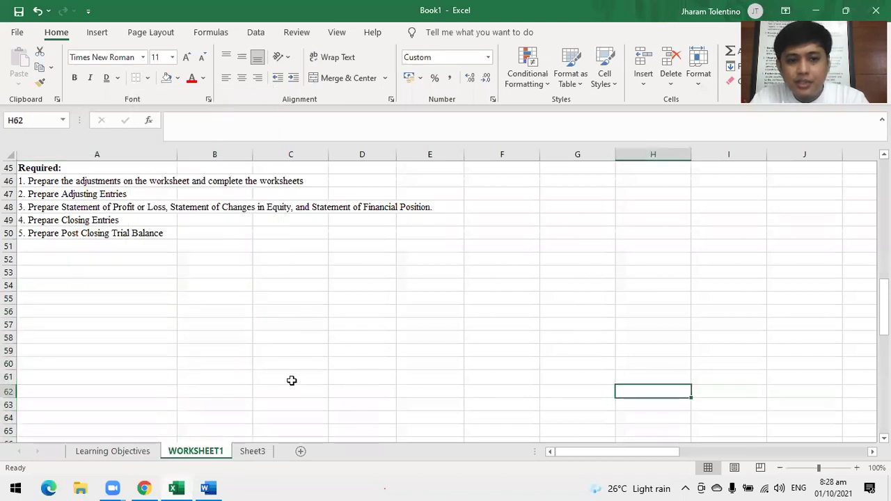
- Scroll to the Statement of Changes in Equity in columns P–Z and select cell X13
scroll(695, 454, up, 9)
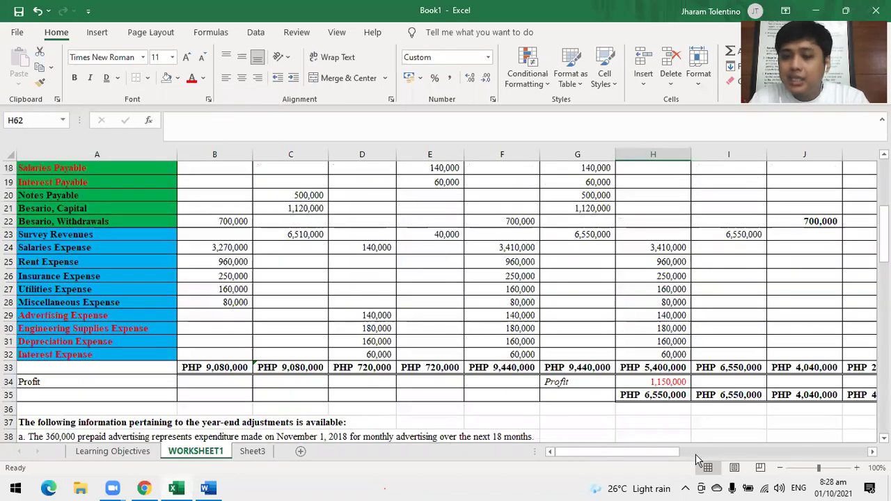
scroll(685, 449, up, 2)
drag(675, 454, 757, 437)
scroll(640, 380, up, 3)
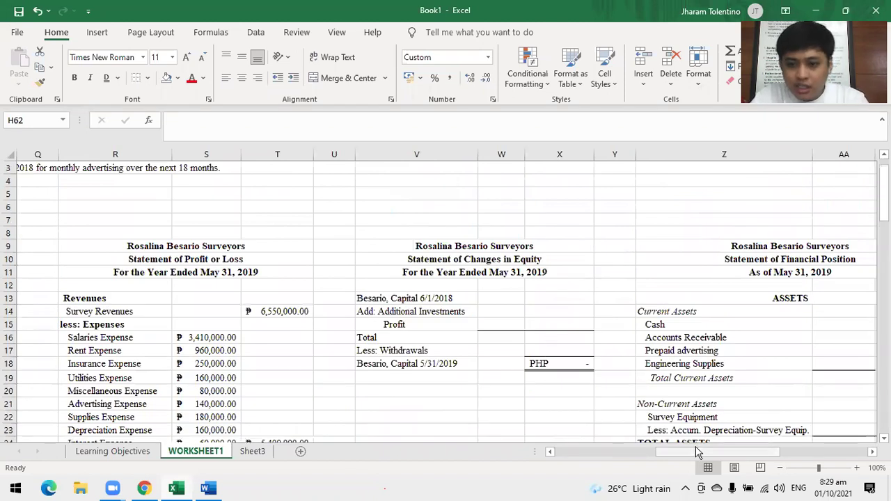
scroll(647, 456, left, 1)
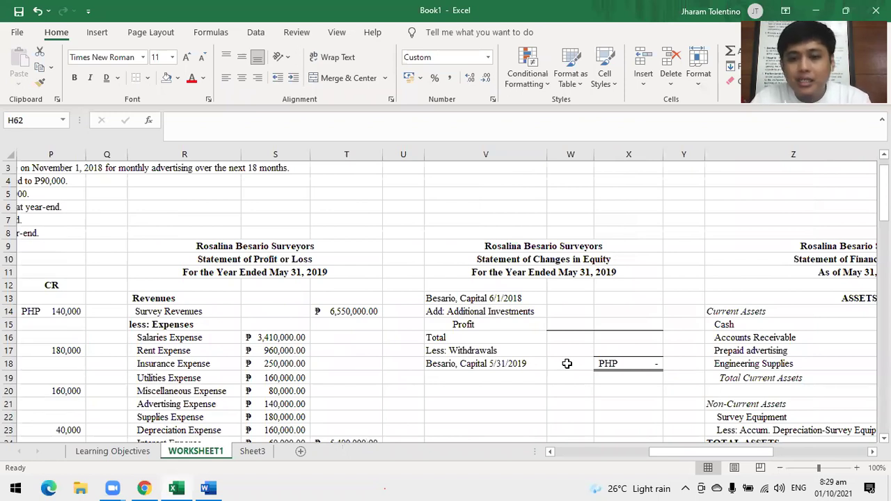
click(493, 299)
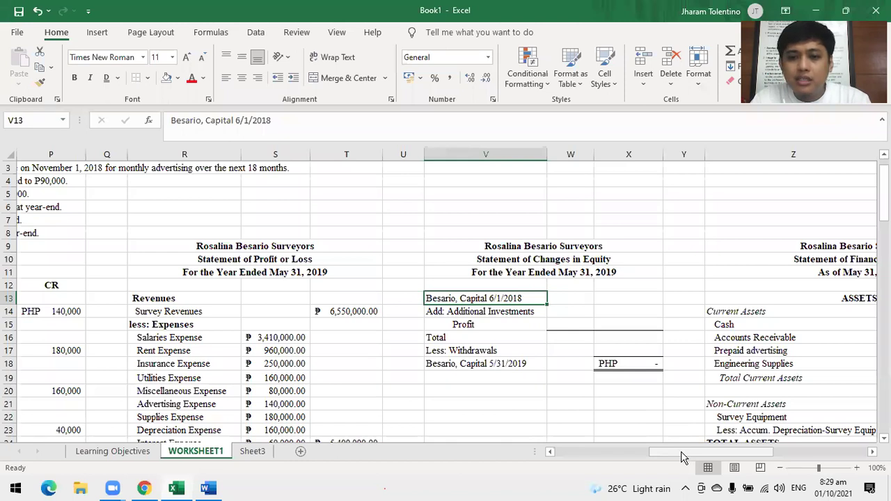
drag(682, 457, 583, 449)
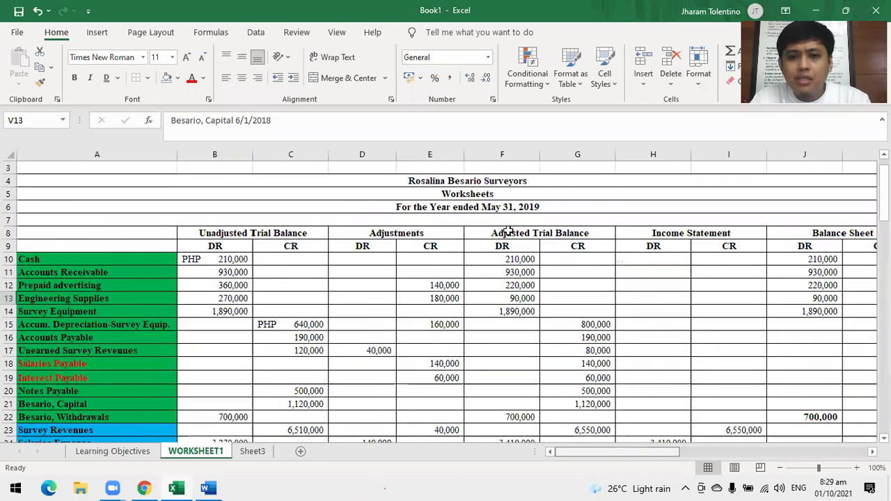
click(490, 206)
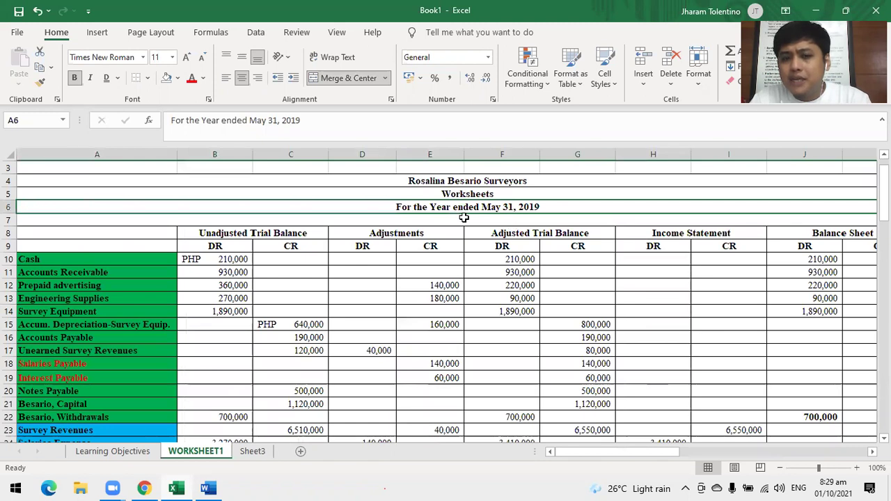
drag(673, 451, 765, 435)
click(608, 298)
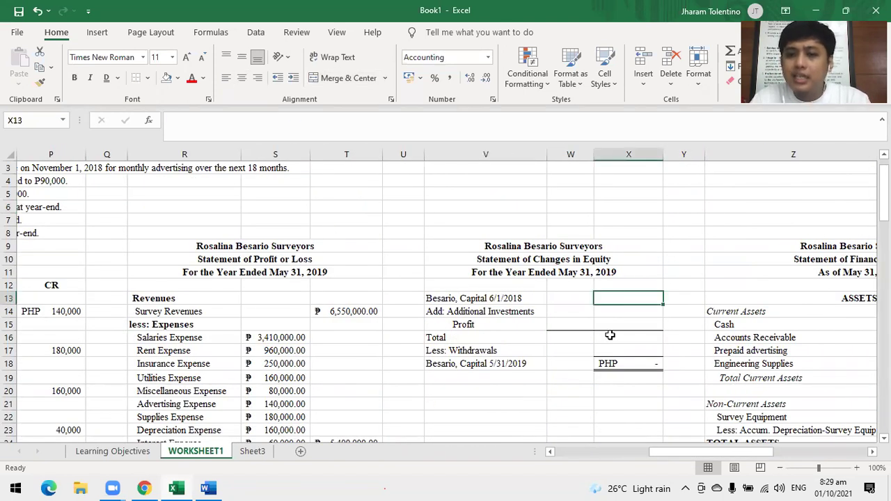
click(258, 453)
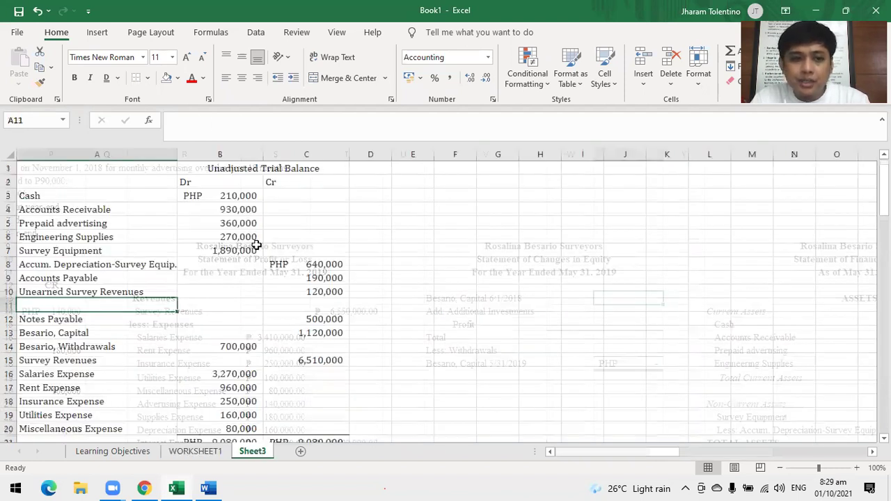
scroll(222, 359, down, 1)
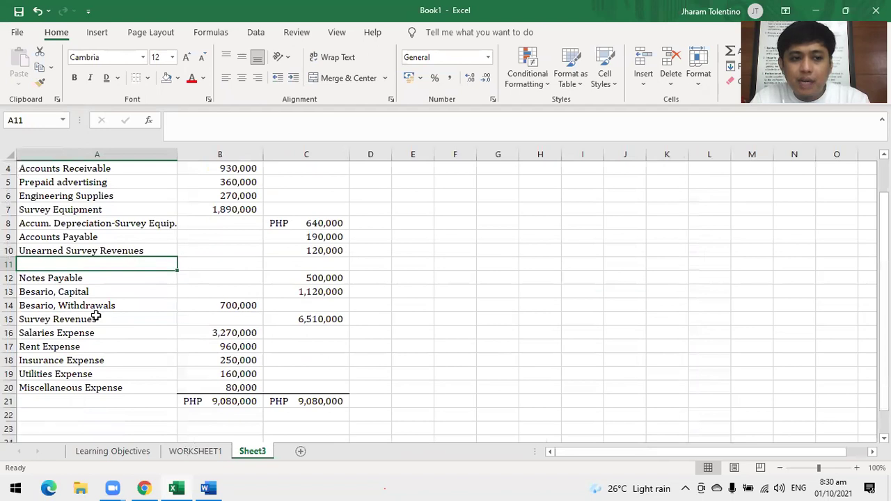
click(321, 290)
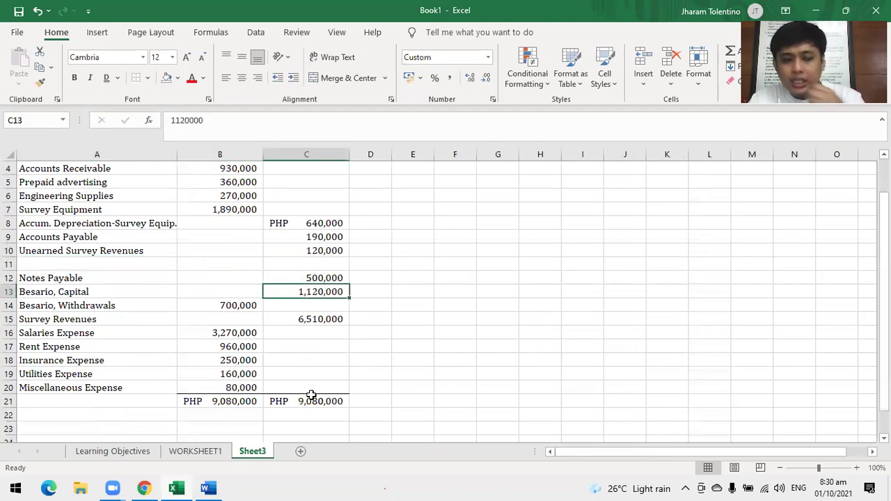
click(222, 451)
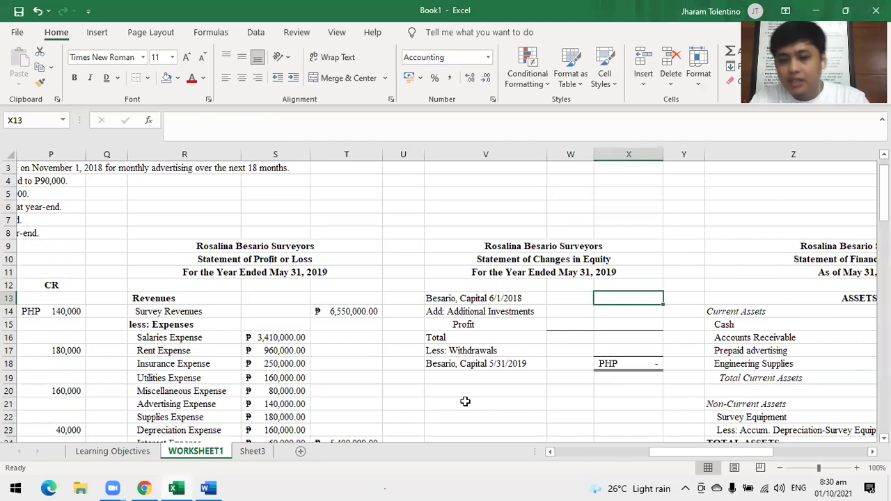
- Link opening capital in X13 to K21 for 1,120,000
text(=)
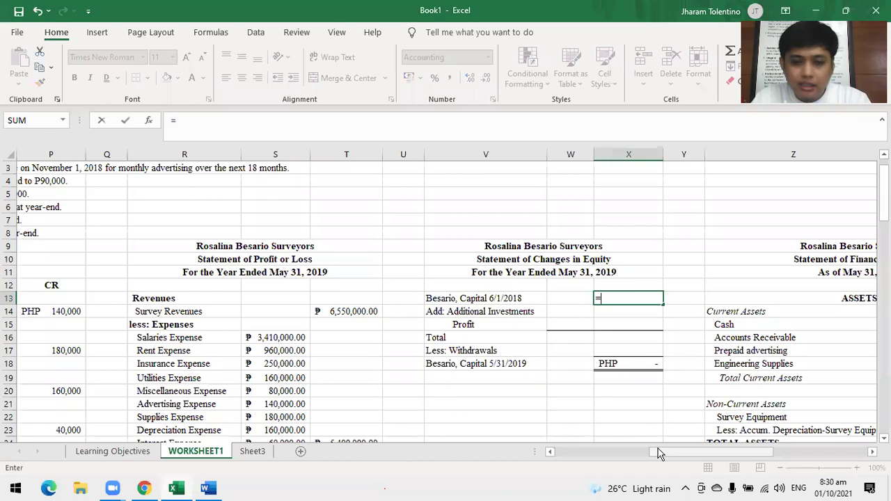
drag(662, 455, 622, 456)
drag(562, 455, 554, 453)
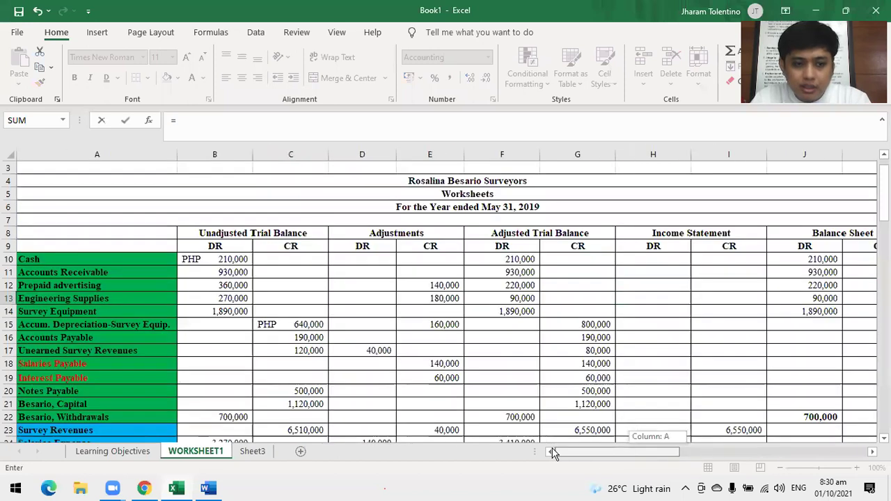
drag(672, 455, 679, 453)
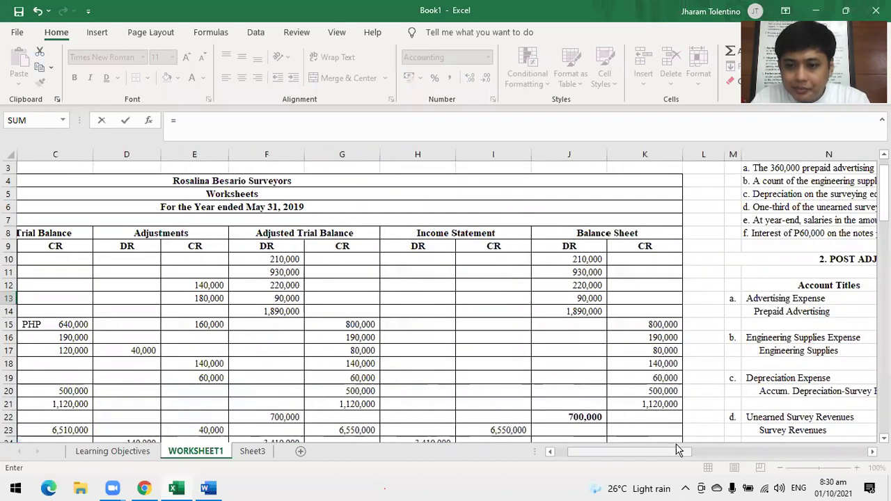
click(653, 402)
key(Return)
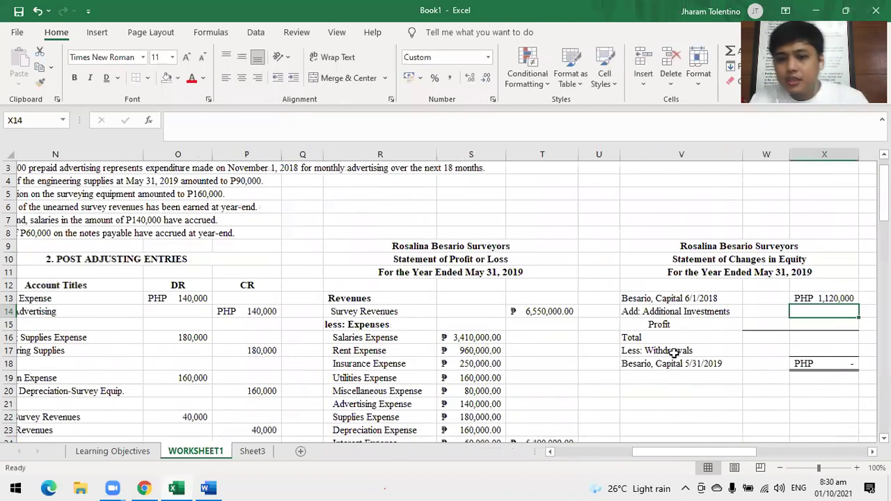
- Enter 0 additional investments in W14 and link profit in W15 to T25
scroll(686, 336, right, 2)
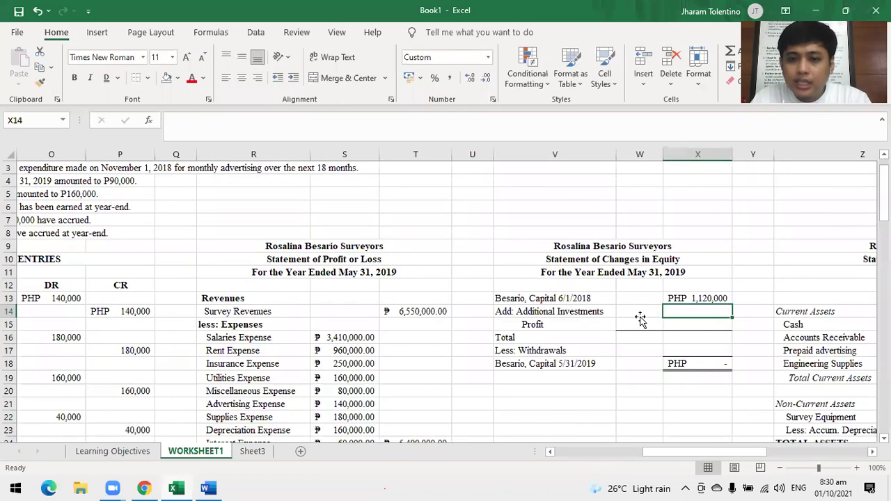
key(Left)
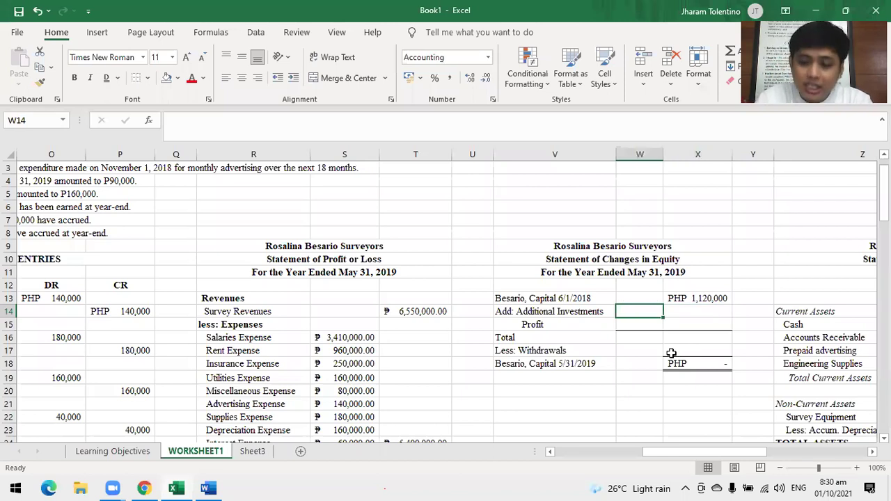
text(0)
key(Return)
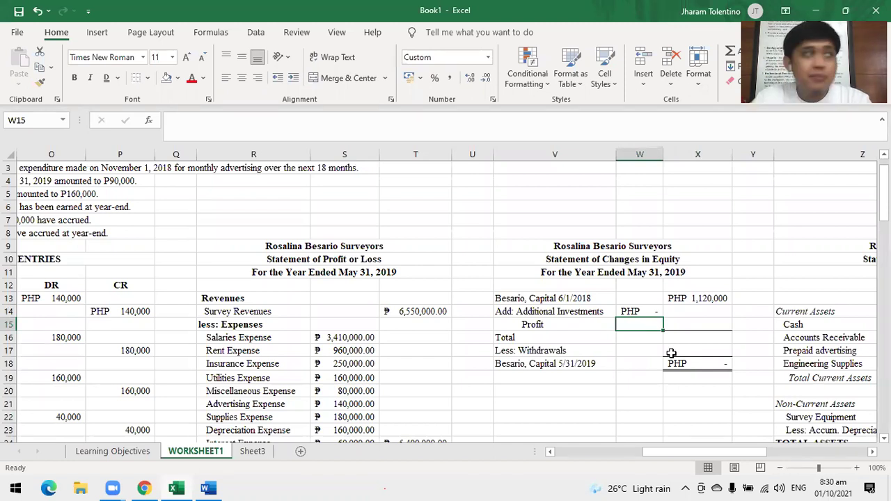
scroll(720, 339, down, 2)
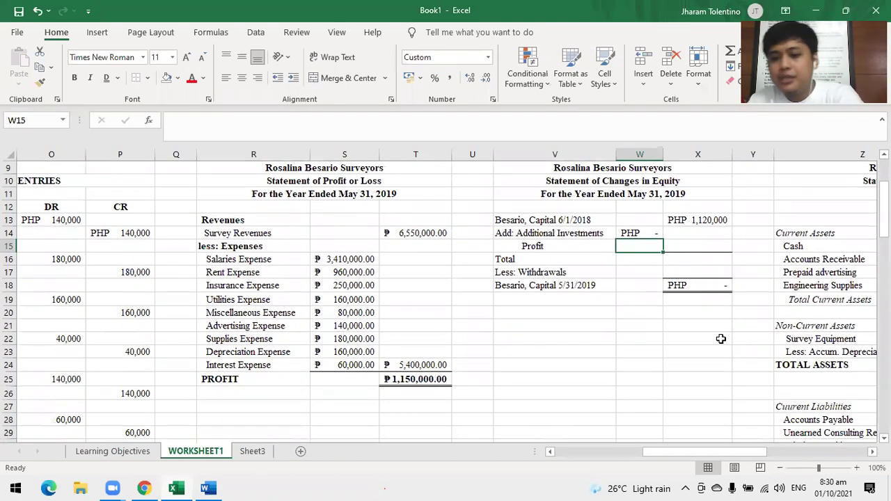
text(=)
click(410, 380)
key(Return)
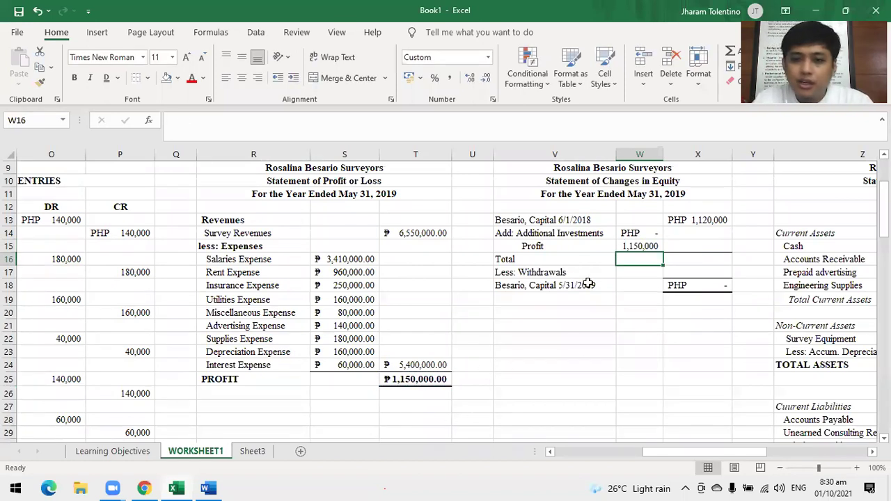
- Apply peso accounting format to W13:X18 and subtotal W14:W15 with SUM in X15
click(631, 247)
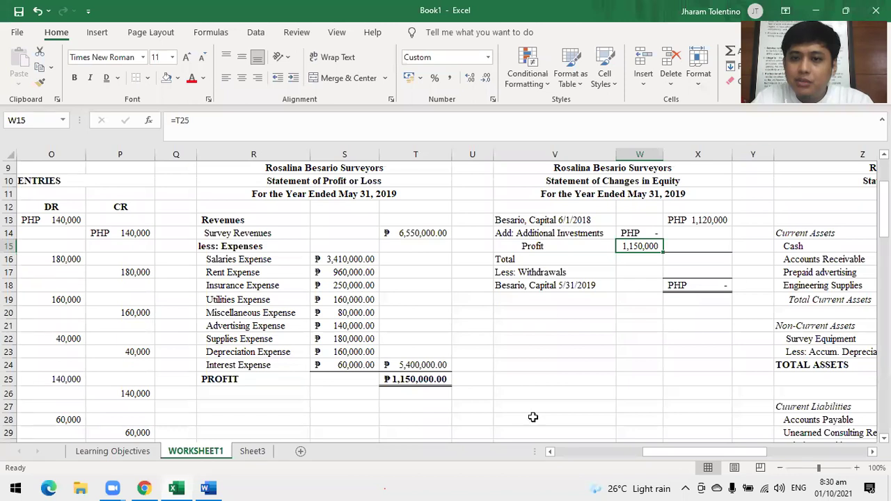
drag(658, 221, 724, 286)
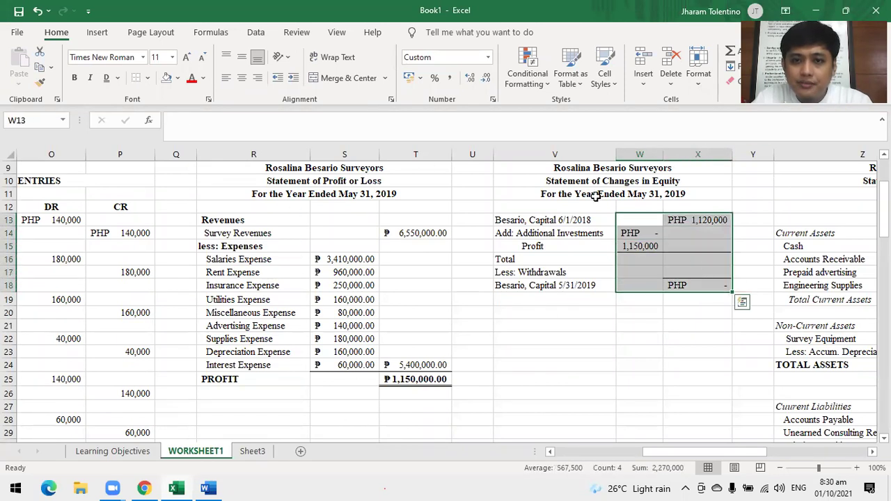
click(408, 77)
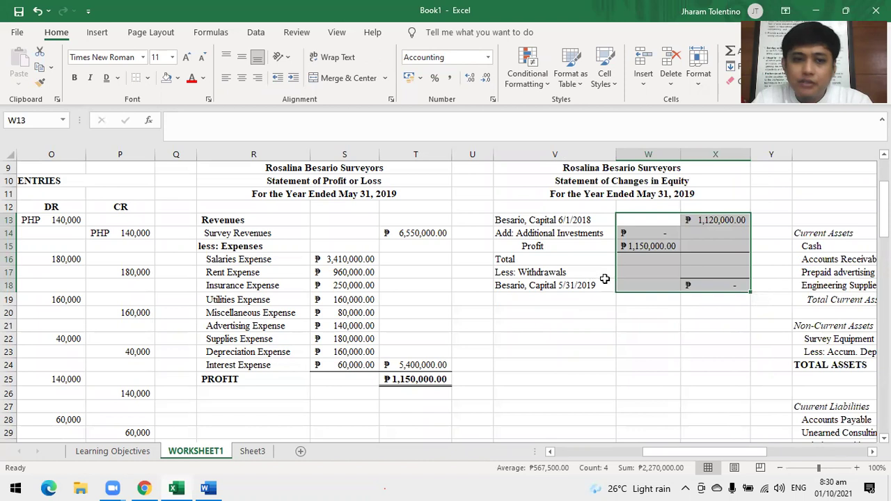
click(699, 248)
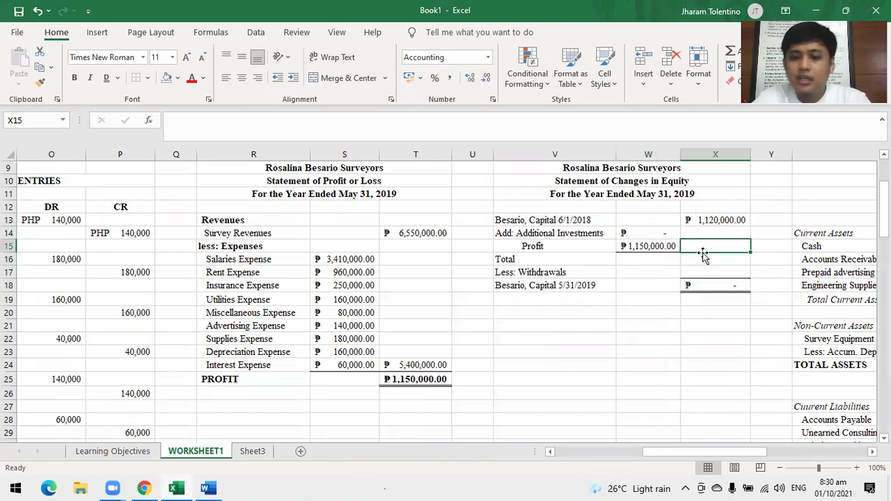
text(=SUM)
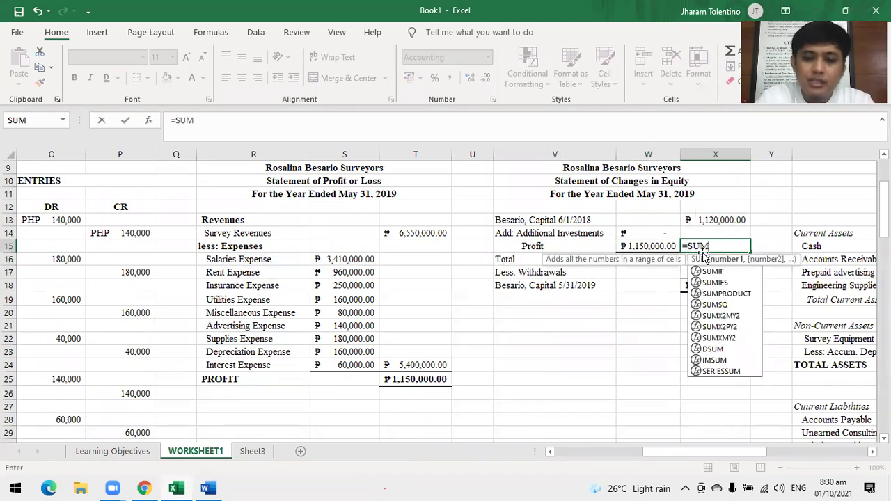
text(()
drag(640, 234, 642, 249)
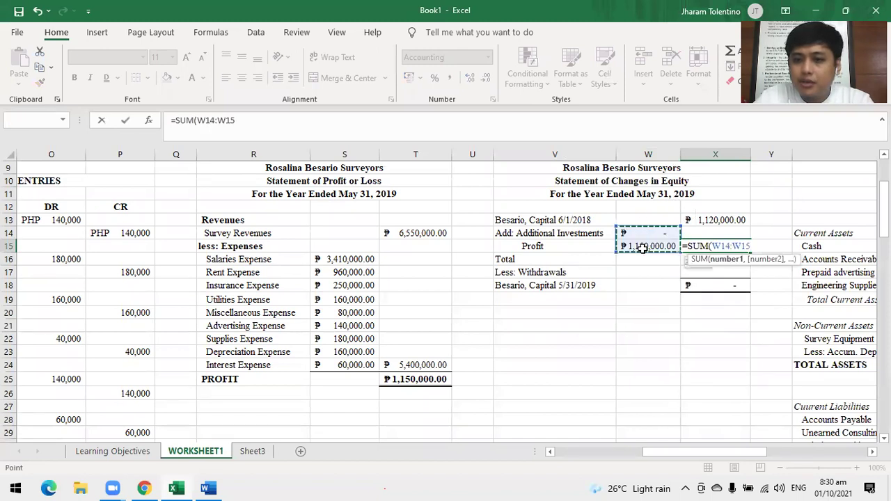
key(Return)
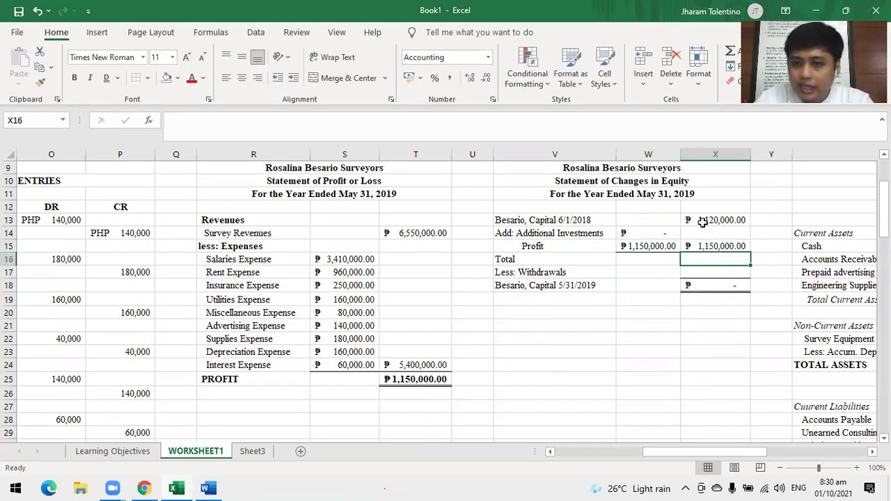
- Compute the Total row in X16 as =X13+X15
text(=)
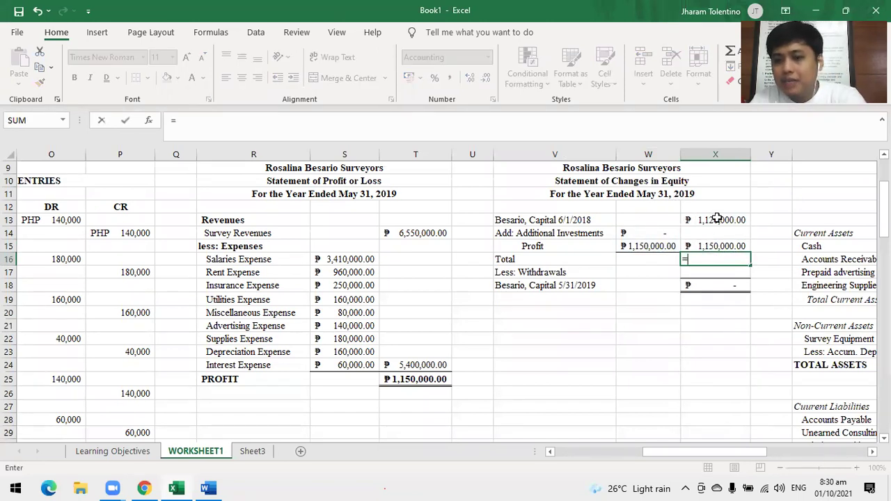
click(717, 220)
text(+)
click(721, 246)
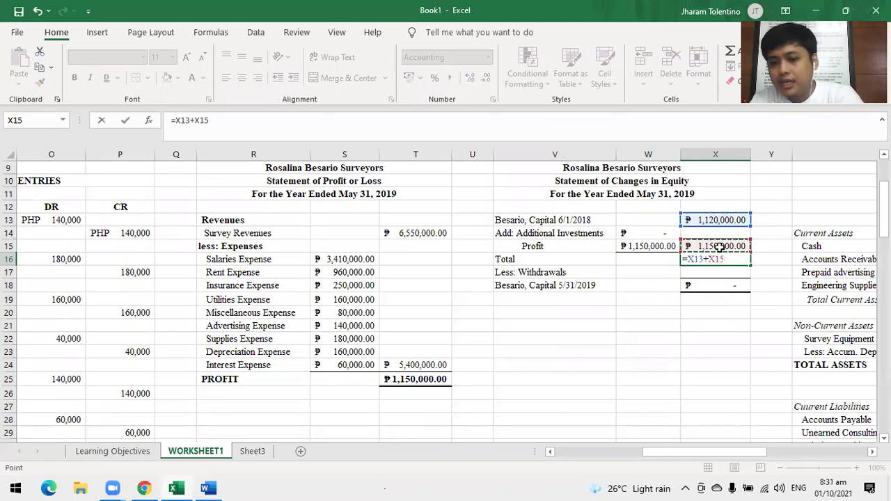
key(Return)
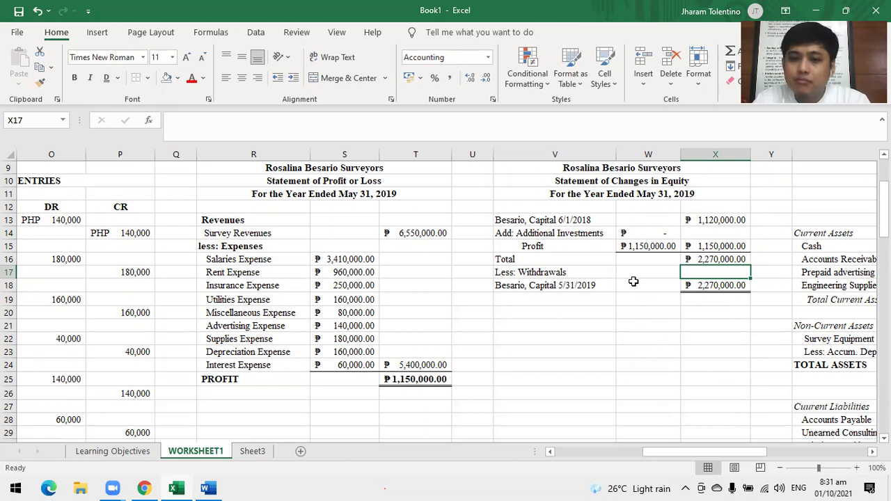
- Link Less: Withdrawals in X17 to the 700,000 in J22
click(534, 272)
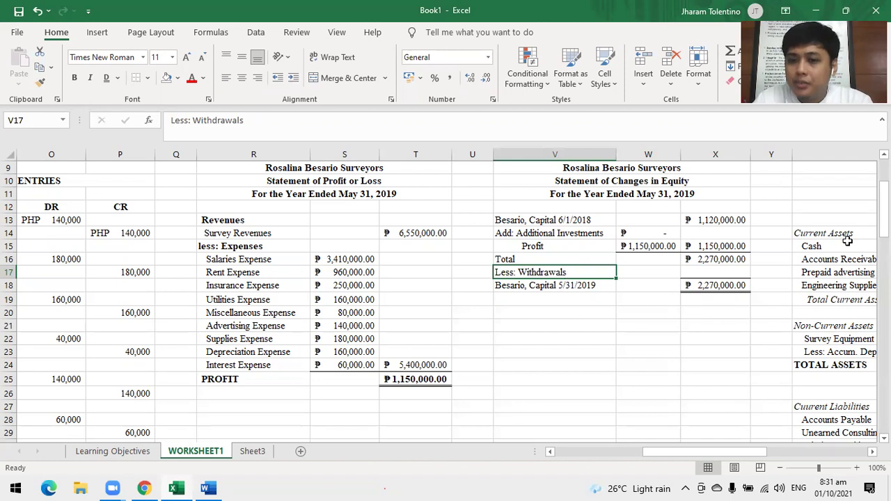
click(733, 269)
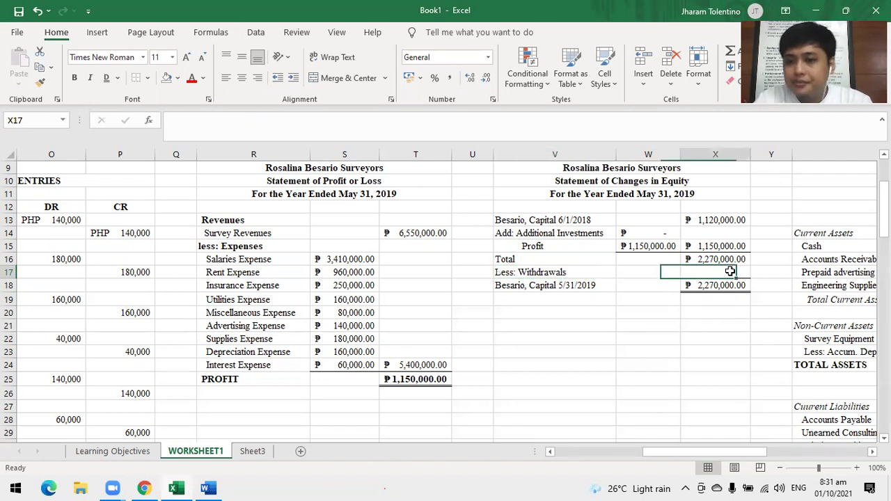
text(=)
drag(675, 458, 632, 458)
click(155, 338)
key(Return)
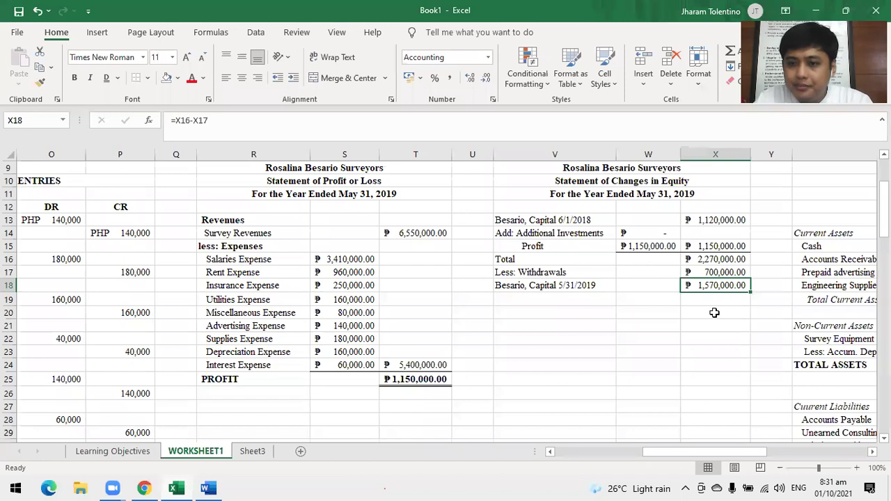
- Bold the ₱1,570,000 ending capital in X18 and autofit column X
click(714, 311)
click(724, 285)
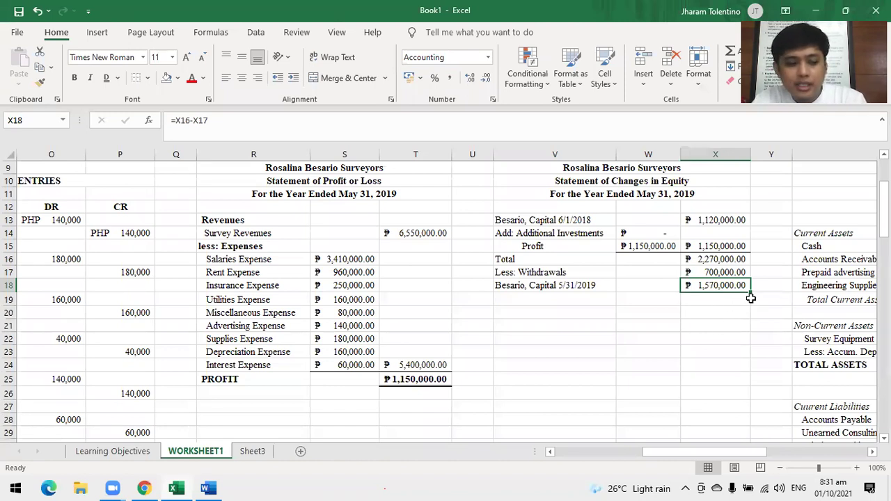
click(686, 363)
click(724, 287)
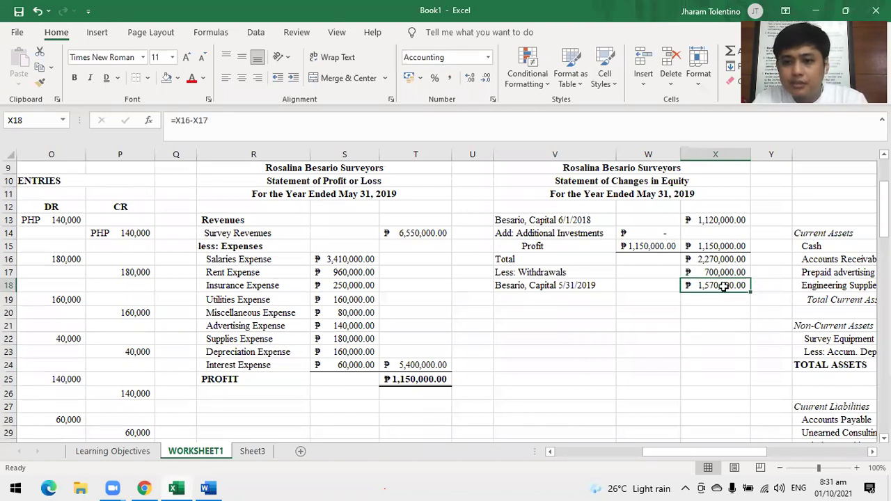
click(75, 78)
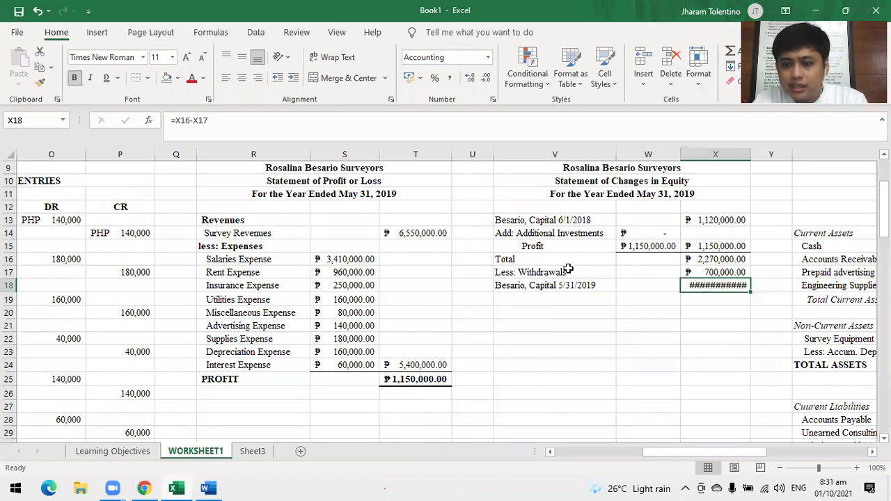
double_click(751, 153)
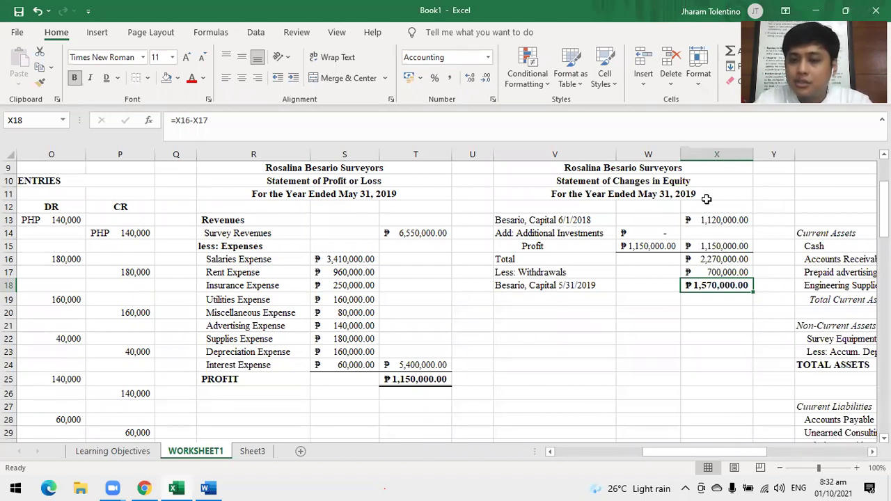
- Scroll right to the Statement of Financial Position as of May 31, 2019 and select Cash cell AA15
click(873, 451)
click(577, 363)
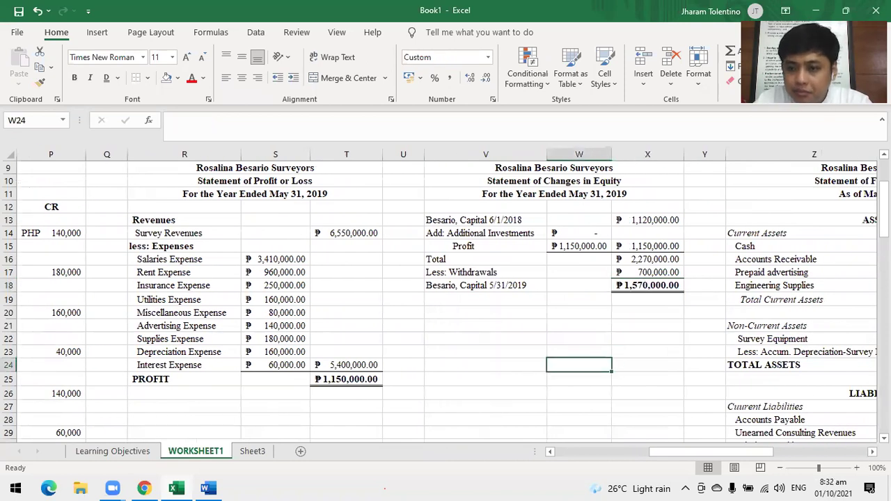
click(873, 453)
click(873, 452)
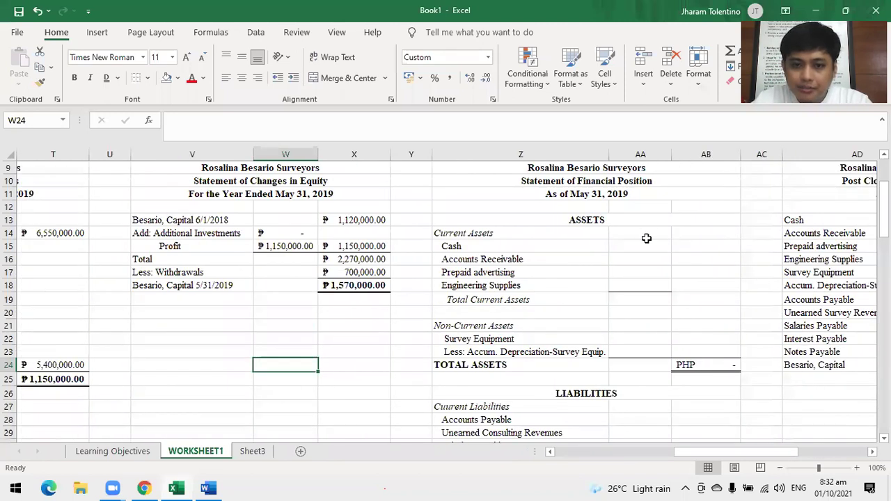
click(465, 234)
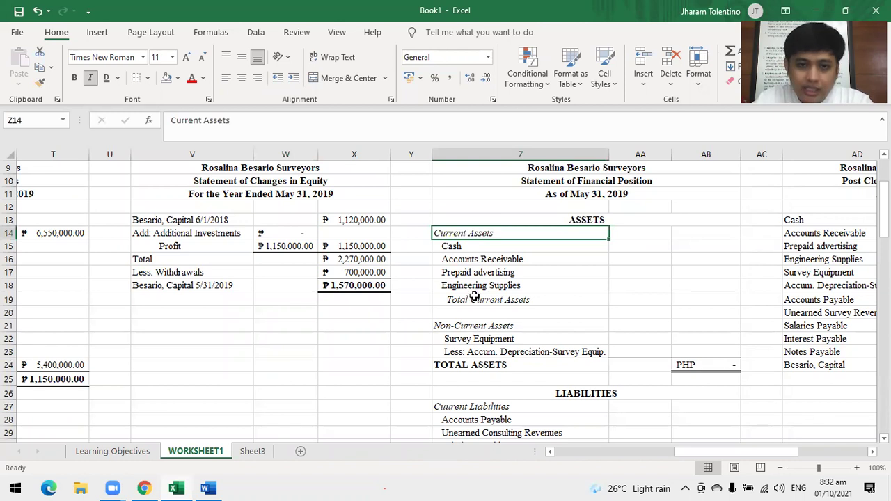
click(456, 327)
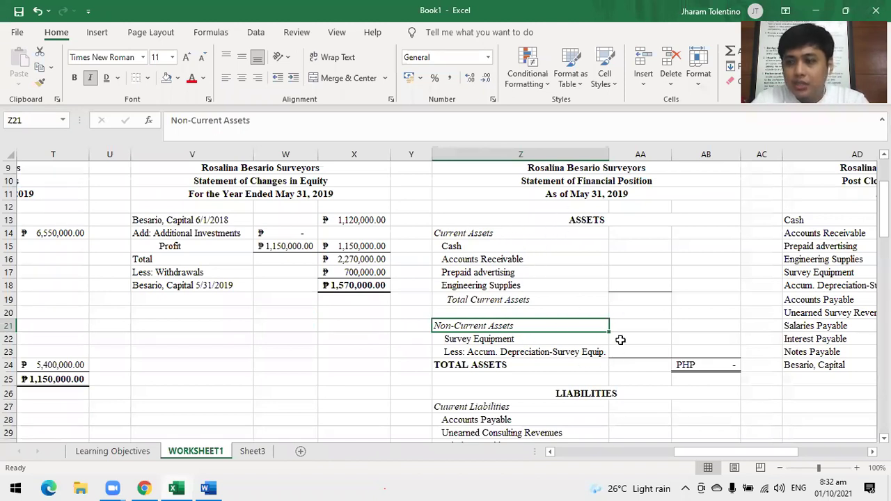
click(490, 234)
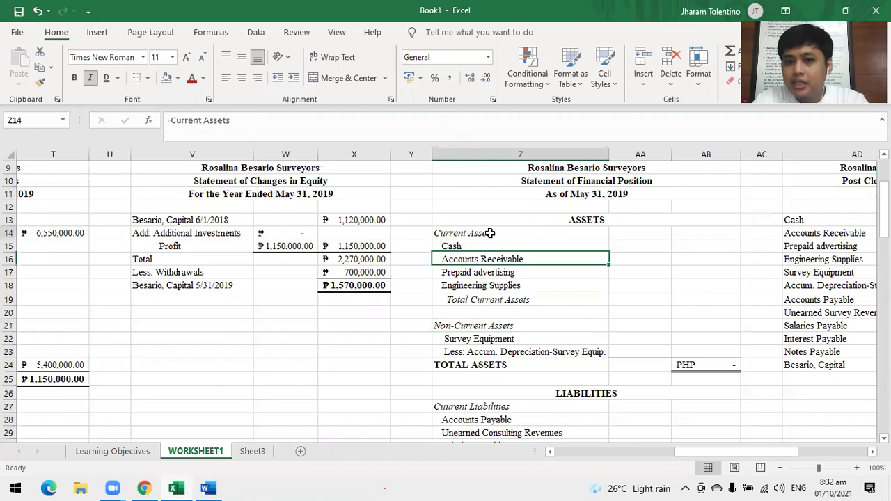
click(486, 327)
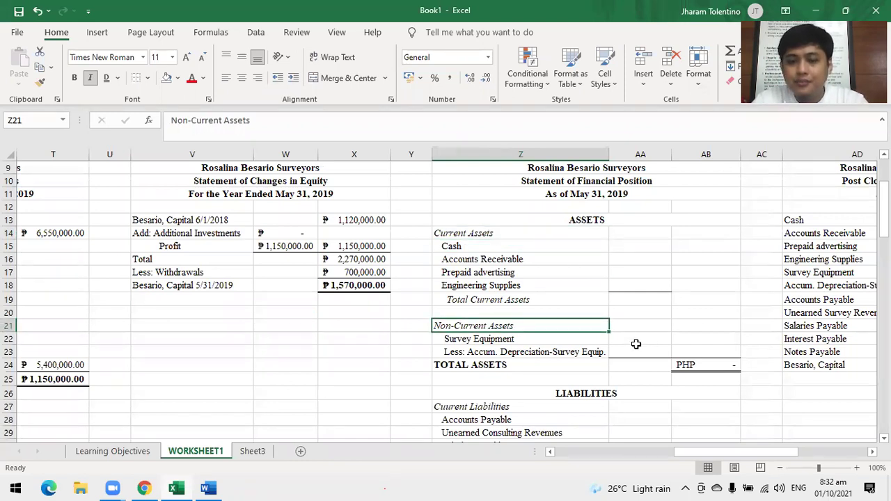
click(641, 244)
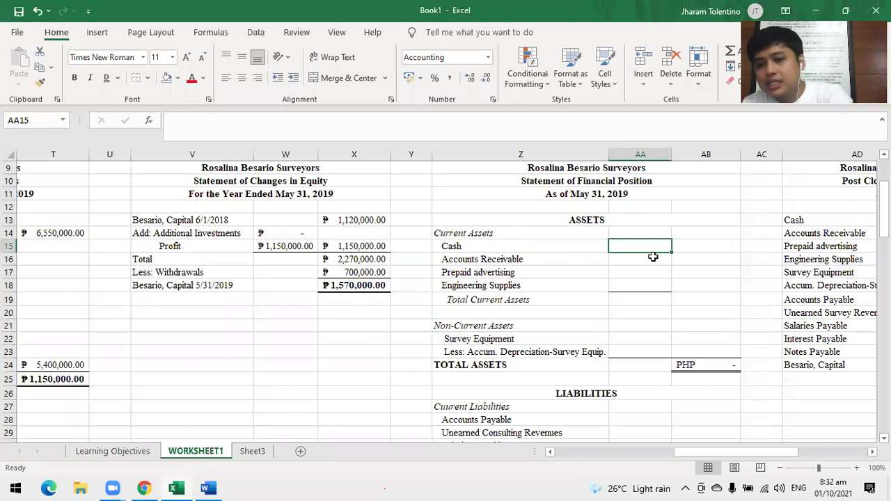
- Link Cash in AA15 to J10 (210,000), fill down to AA18, and apply peso accounting format
text(=)
drag(754, 456, 670, 454)
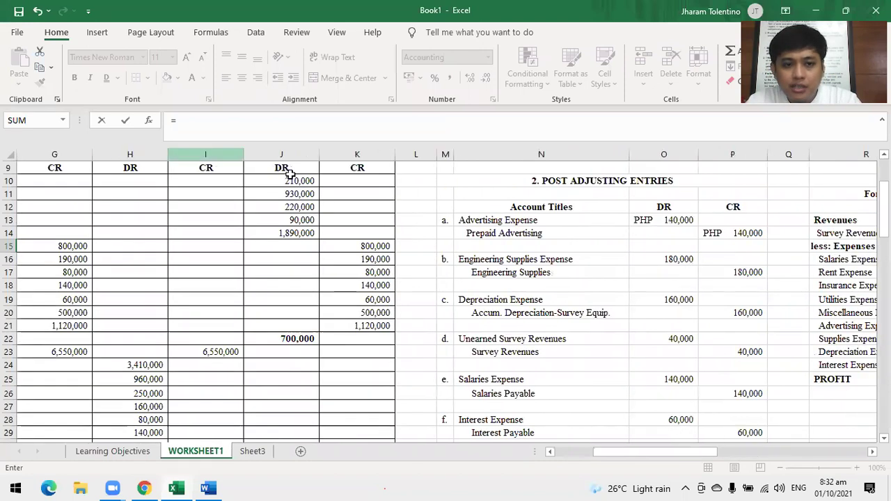
click(294, 180)
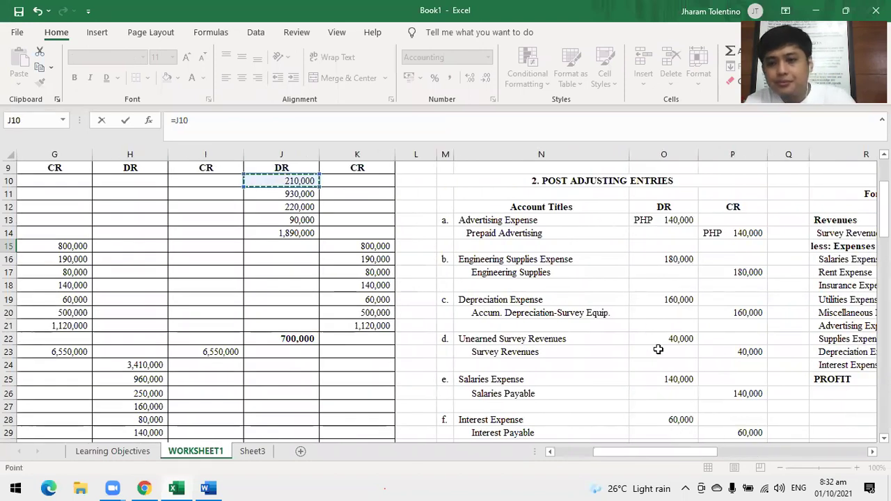
key(Return)
click(847, 248)
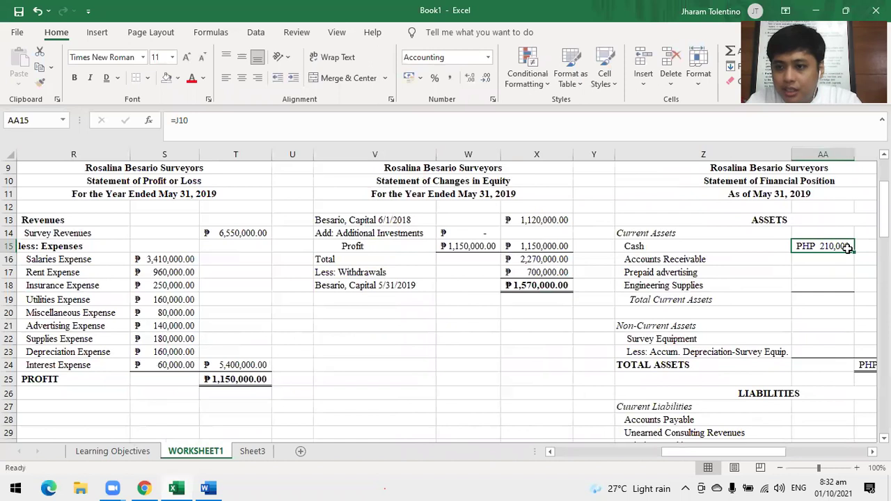
drag(854, 252, 844, 289)
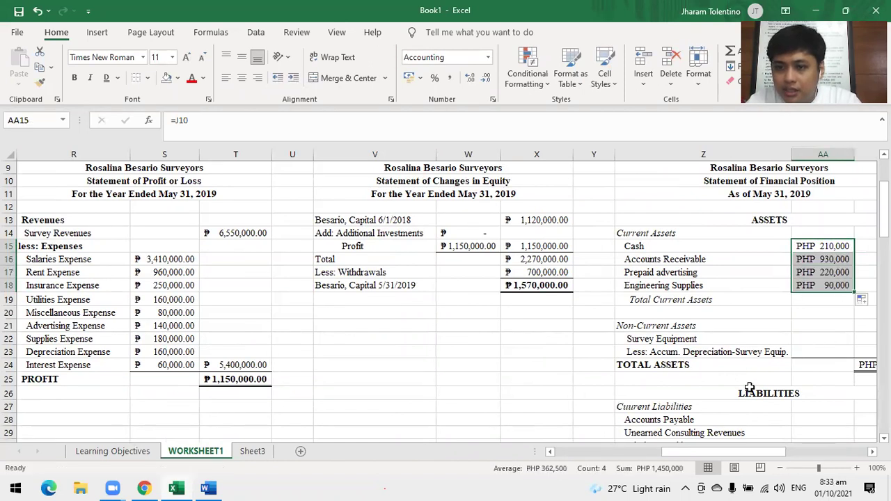
click(409, 78)
- Look through fill colour and border options for the Engineering Supplies amount, leaving them unchanged
drag(736, 453, 751, 454)
click(700, 315)
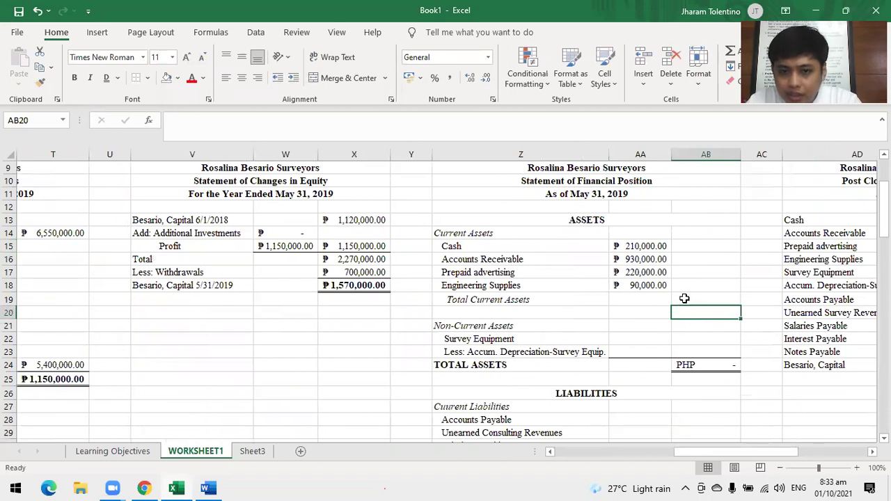
click(684, 298)
click(686, 286)
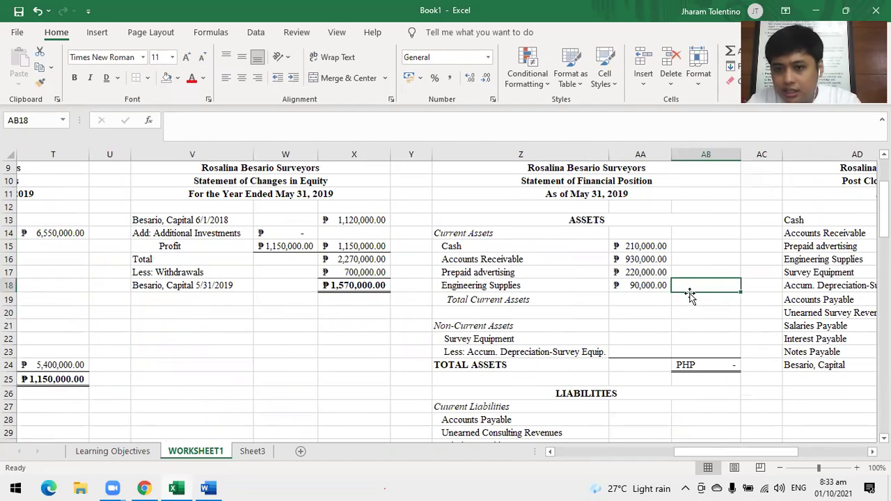
click(635, 280)
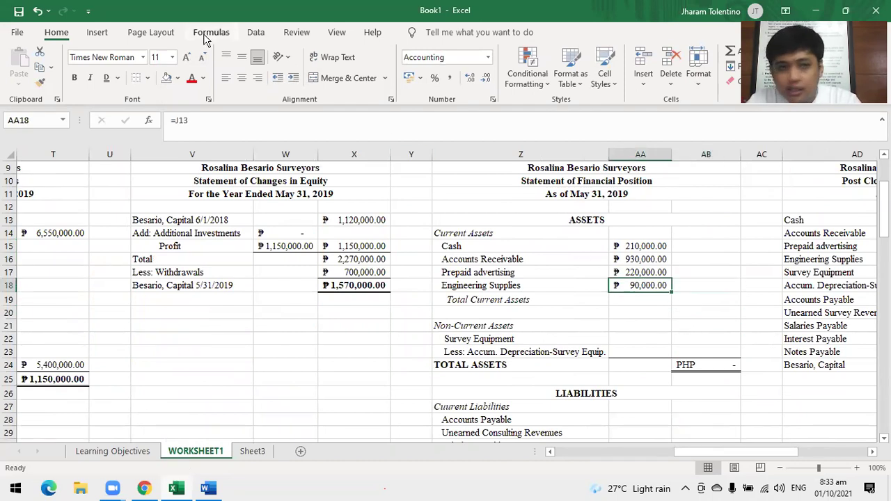
click(178, 78)
click(147, 78)
click(147, 78)
click(646, 284)
- Enter =SUM(AA15:AA18) in AB19 for Total Current Assets of PHP 1,450,000
click(711, 297)
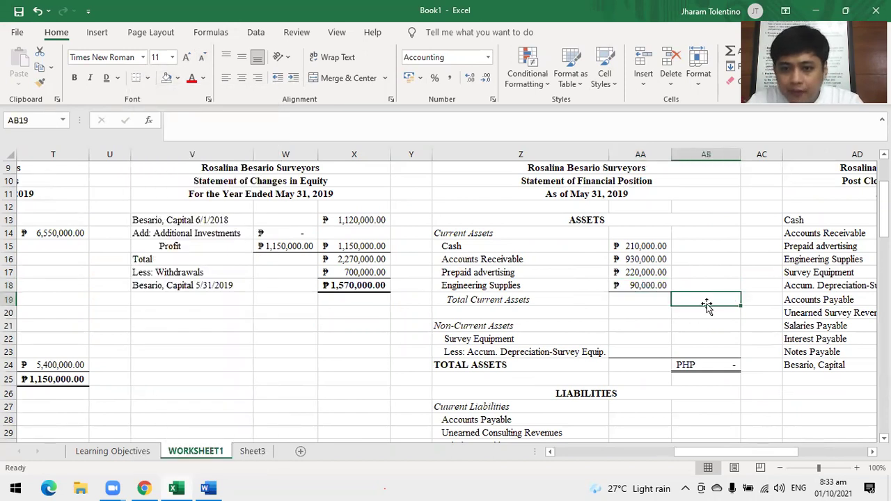
text(+SUM)
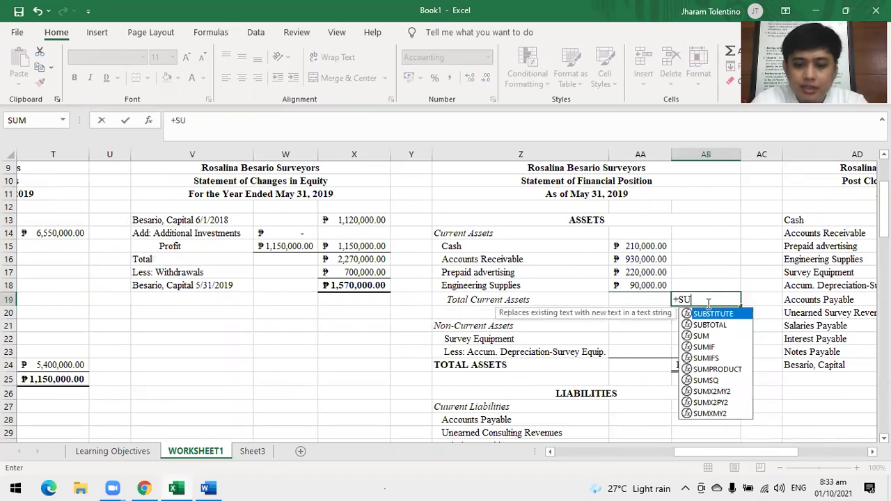
key(BackSpace)
key(BackSpace)
key(BackSpace)
key(BackSpace)
text(=Sum()
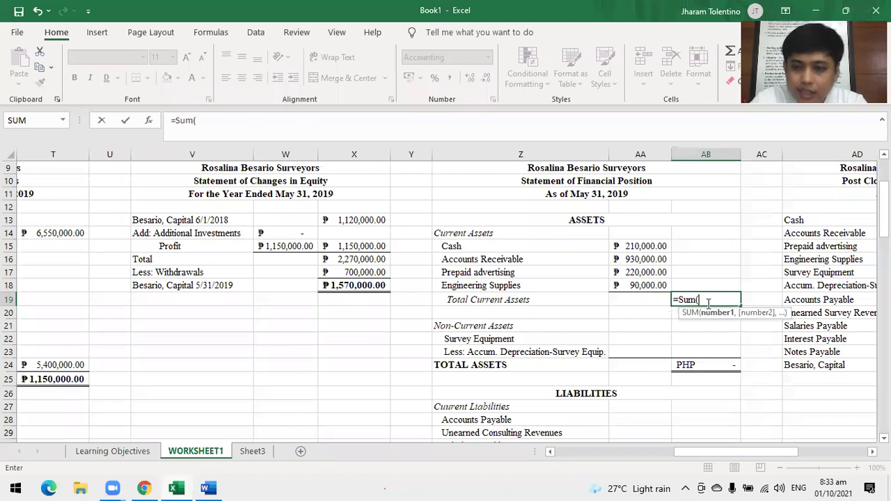
drag(627, 244, 637, 295)
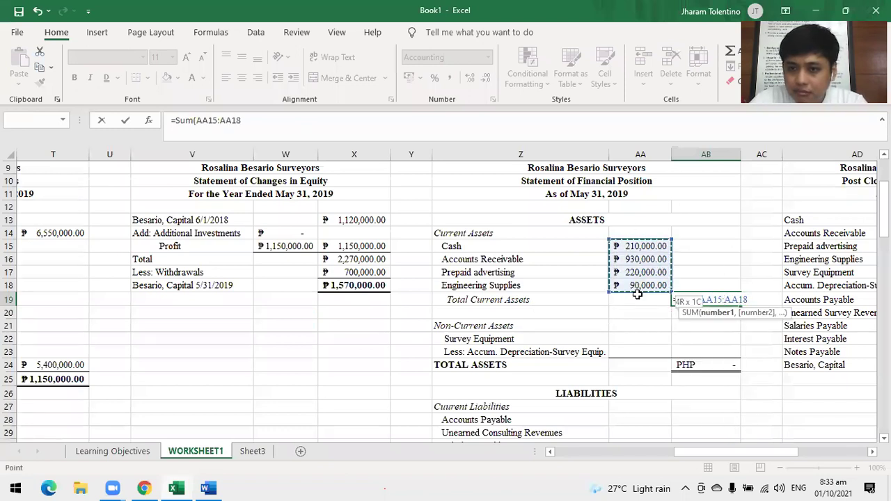
key(Return)
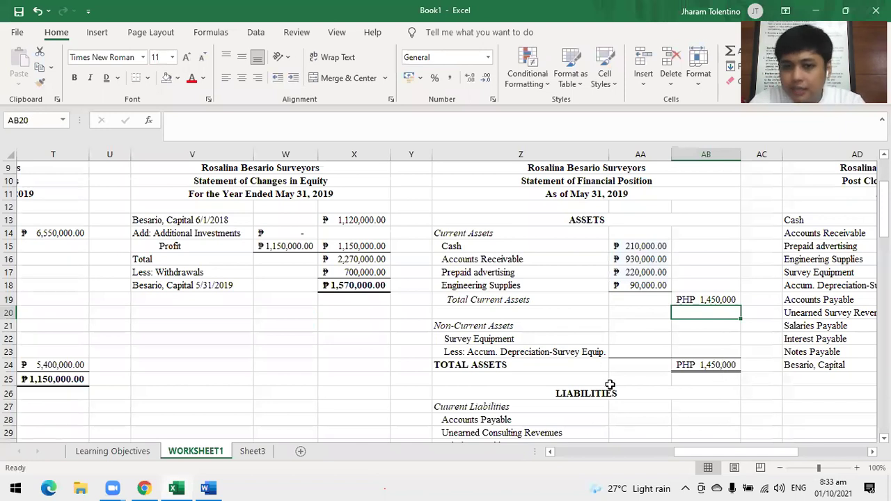
- Link Survey Equipment to the worksheet's 1,890,000 and accumulated depreciation to its 800,000
click(638, 342)
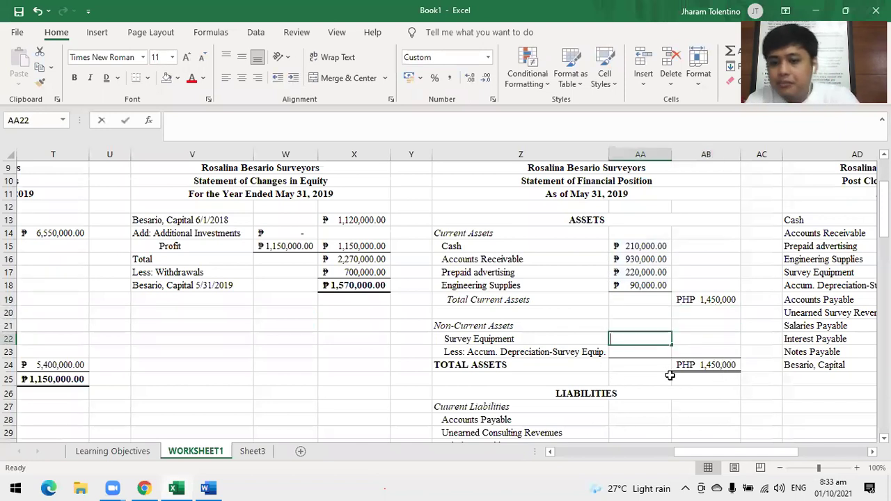
text(=)
drag(686, 453, 605, 449)
click(296, 234)
key(Return)
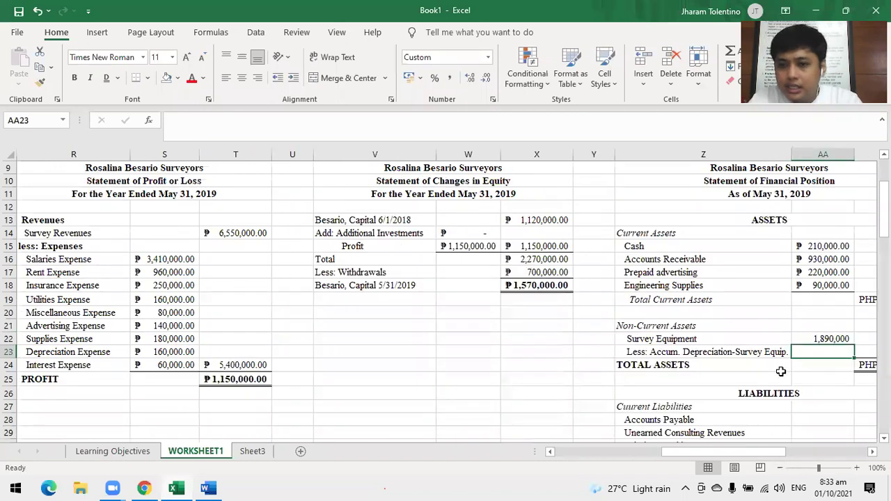
text(=)
drag(717, 457, 521, 246)
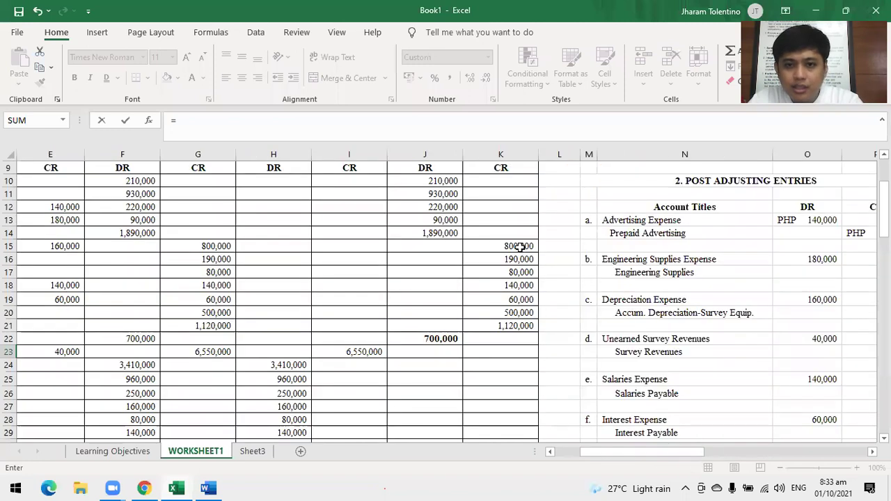
click(521, 246)
key(Return)
- Compute the net equipment value in AB23 as =AA22-AA23, giving 1,090,000
drag(745, 454, 772, 355)
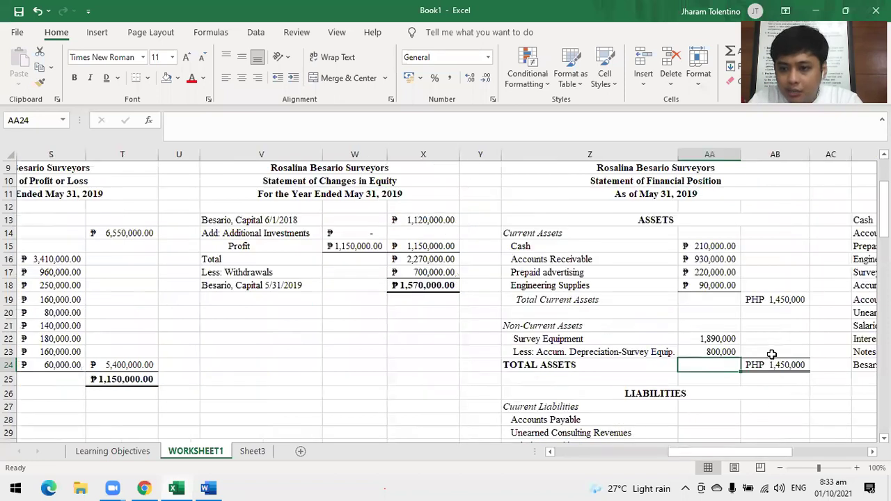
click(774, 351)
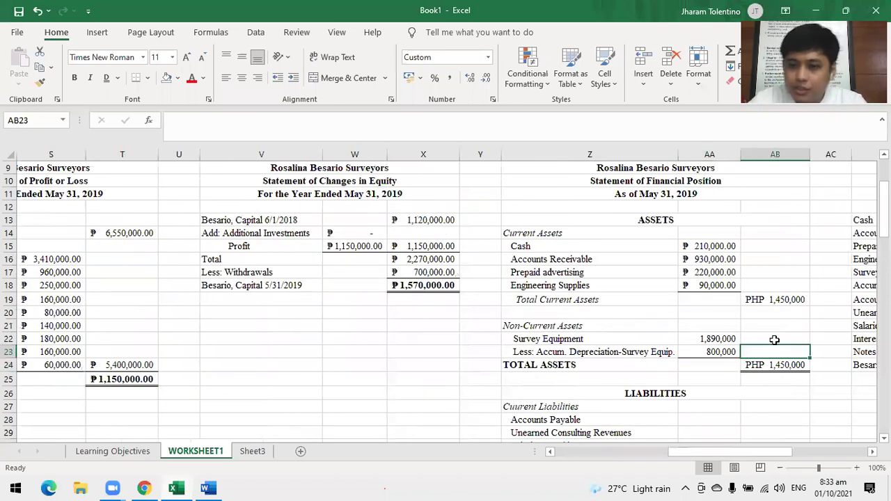
text(=)
click(723, 340)
text(-)
click(724, 352)
key(Return)
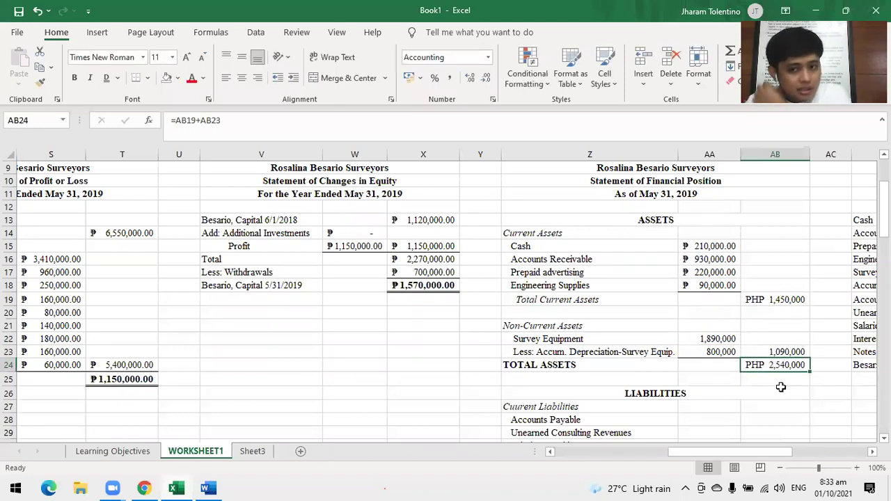
- Review the Total Current Assets, net equipment and Total Assets formulas
click(784, 418)
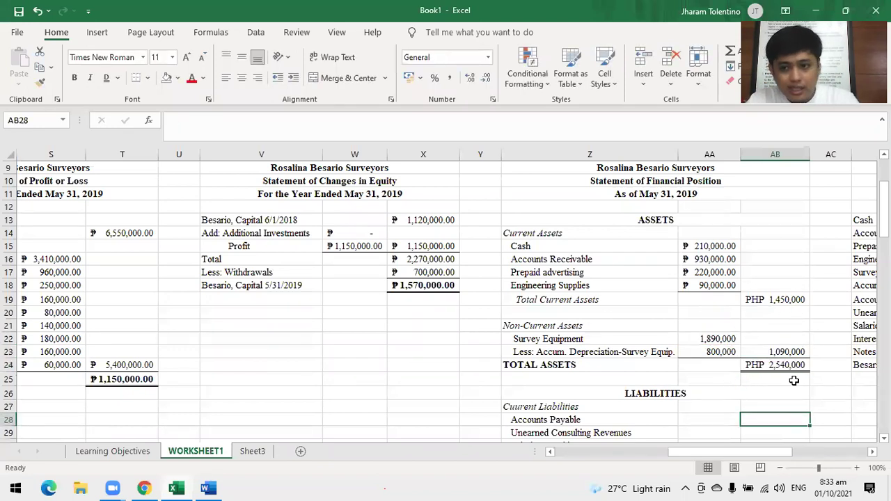
click(787, 298)
click(788, 351)
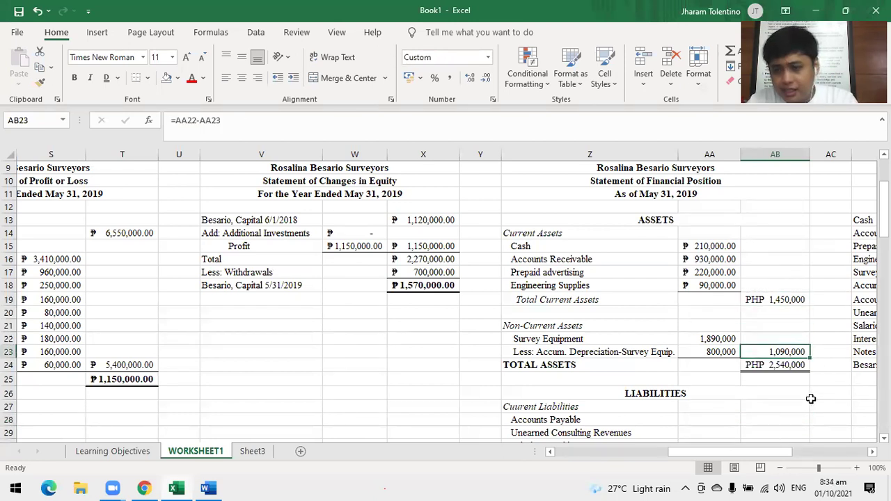
click(777, 368)
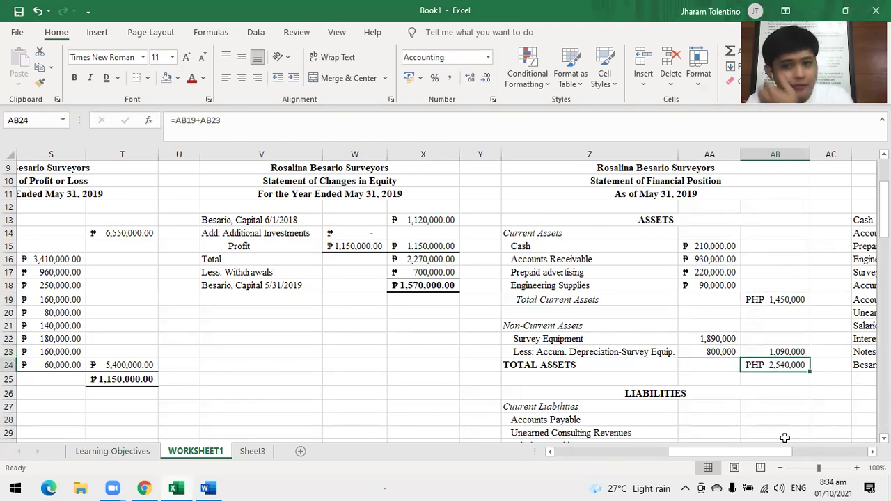
drag(758, 454, 720, 455)
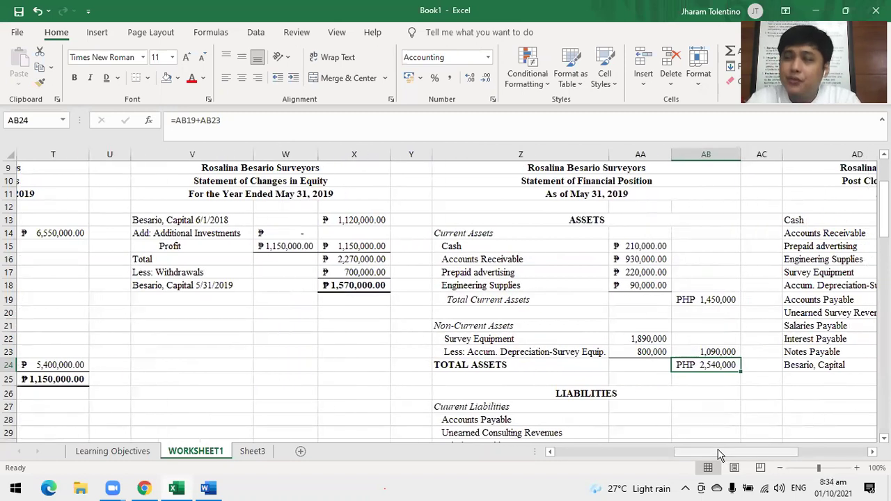
- Bold Total Assets in AB24, autofit column AB, and give AB24 and AB19 peso accounting format
click(690, 404)
click(711, 366)
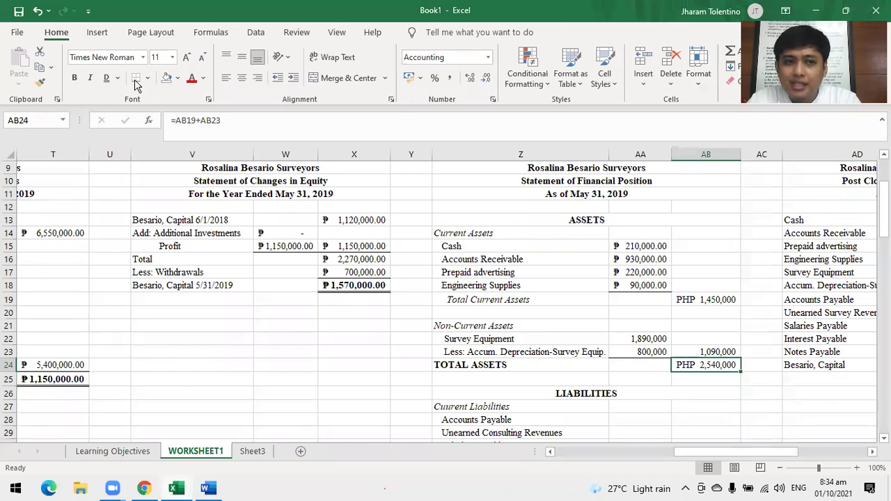
click(74, 79)
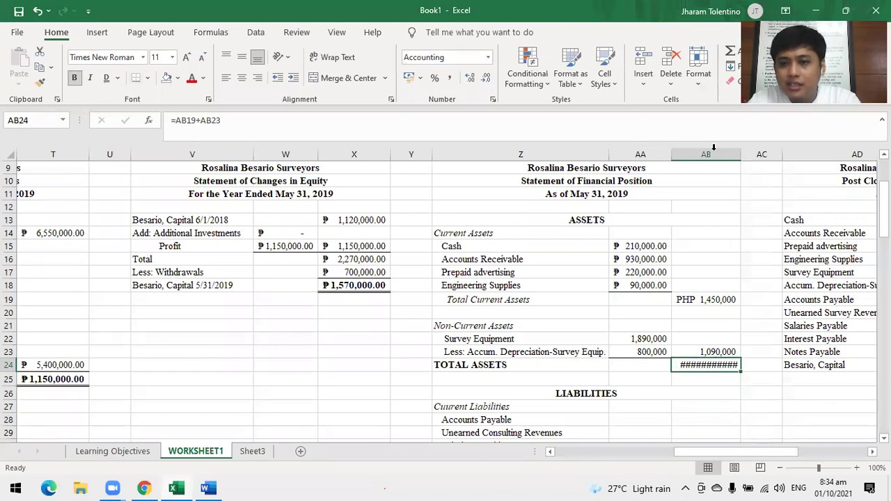
double_click(742, 158)
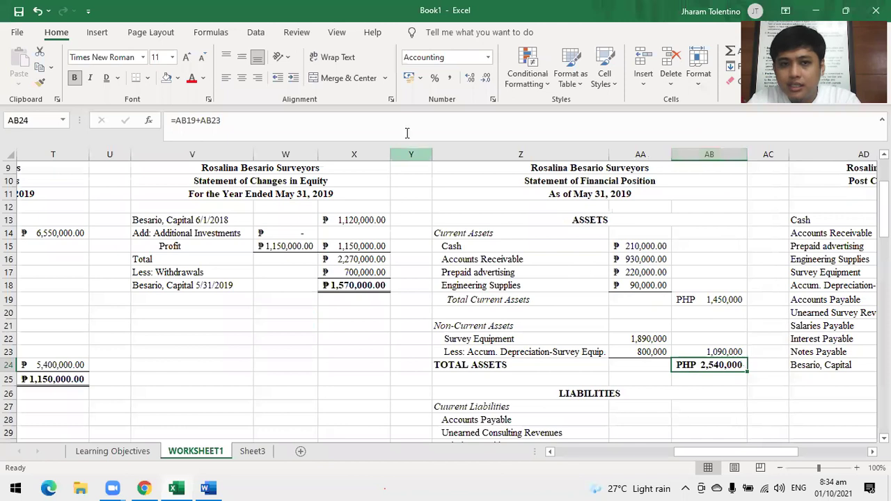
click(409, 77)
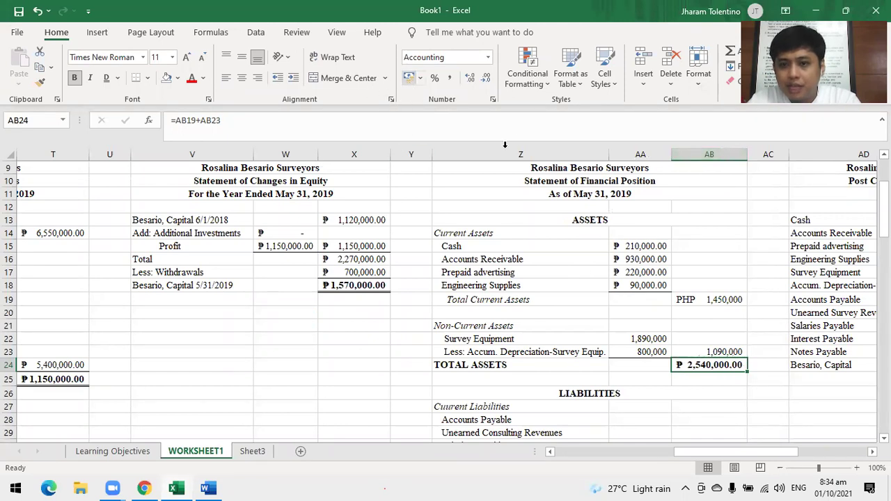
click(717, 300)
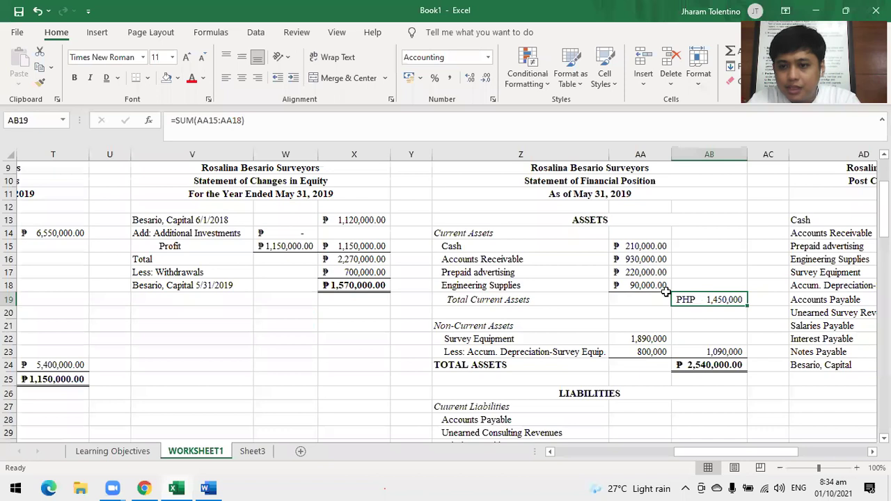
click(409, 77)
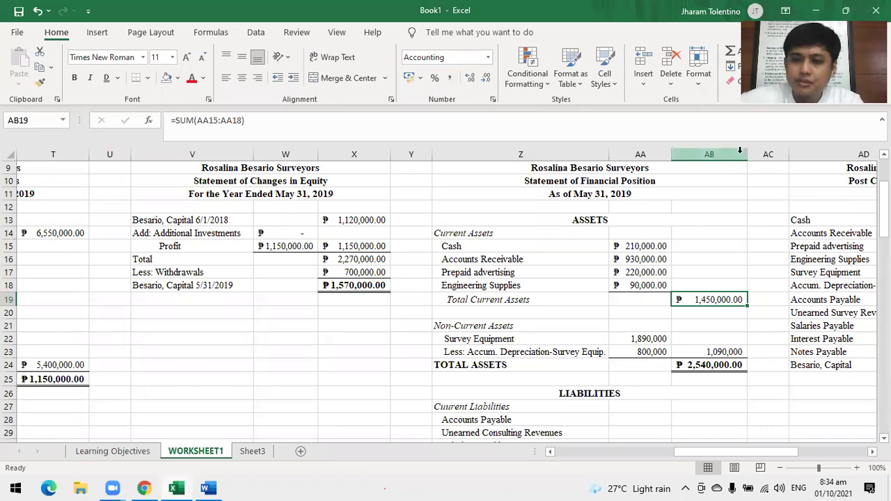
drag(734, 453, 768, 446)
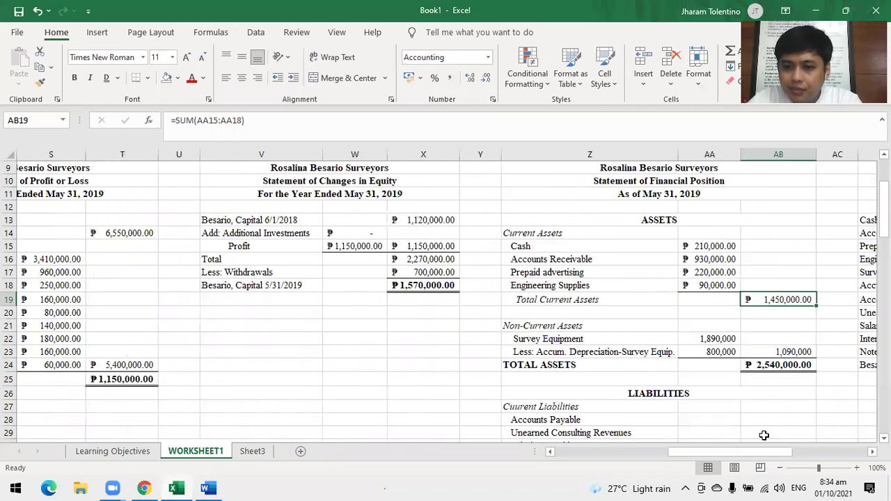
- Link Accounts Payable to the worksheet's 190,000 and apply peso accounting format to the liability amounts
scroll(689, 341, down, 2)
click(689, 341)
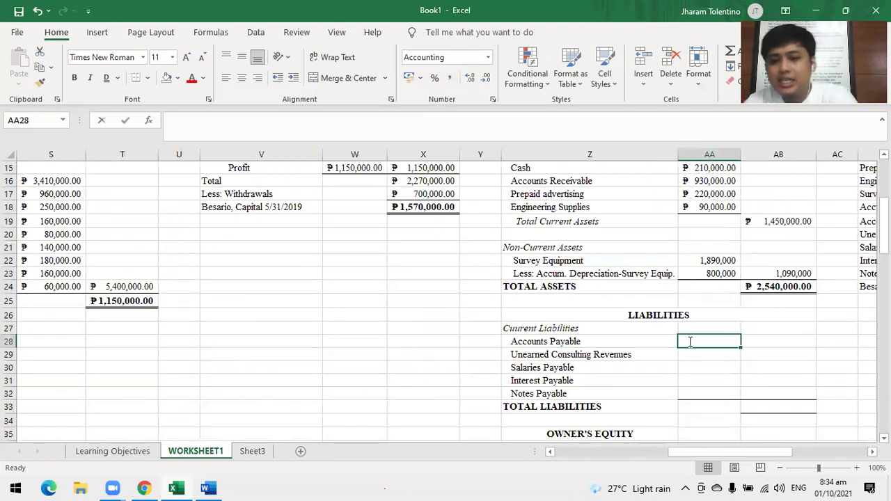
text(=)
drag(702, 458, 595, 451)
click(292, 180)
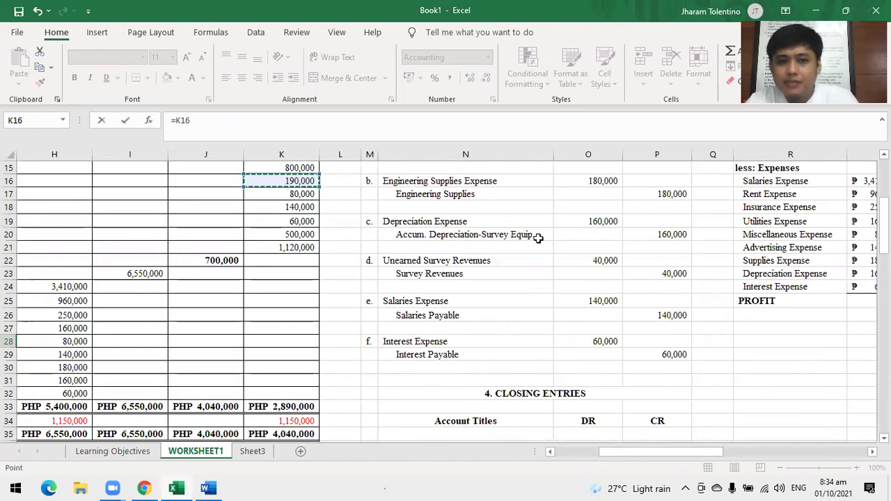
key(Return)
drag(759, 452, 735, 395)
click(734, 342)
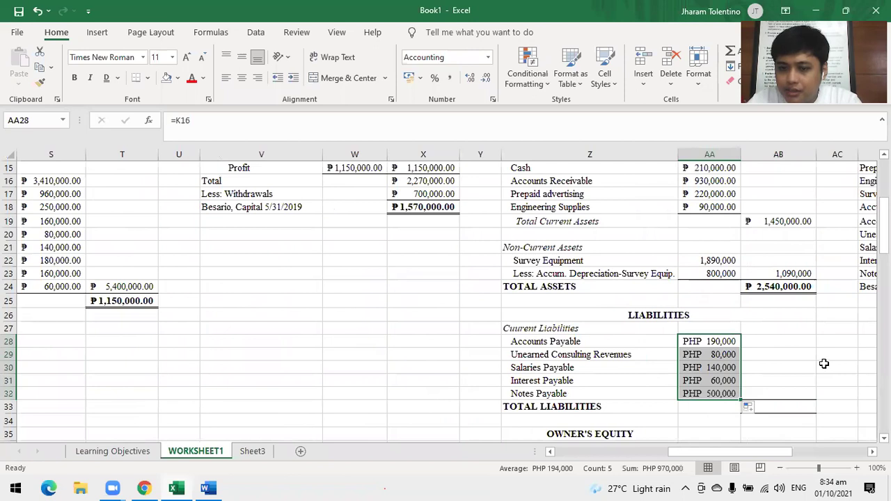
click(410, 78)
- Enter =SUM(AA28:AA32) in AB32 to total the five current liabilities
click(782, 394)
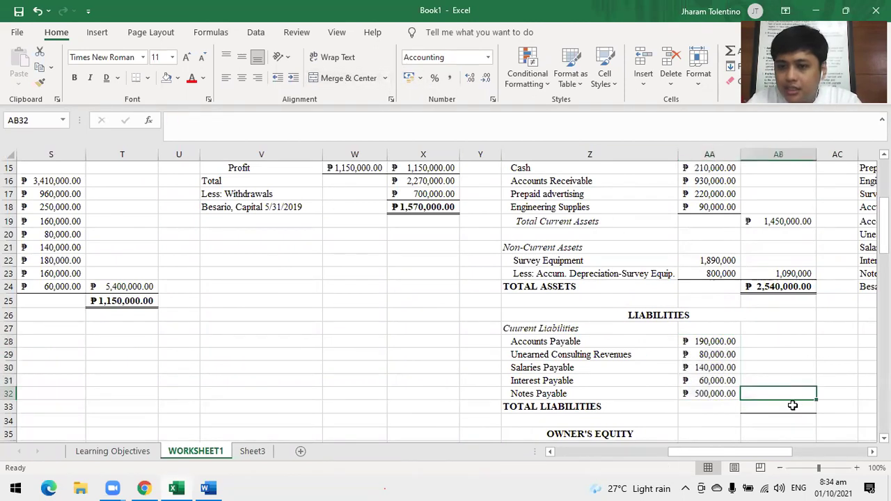
key(F2)
text(=sum)
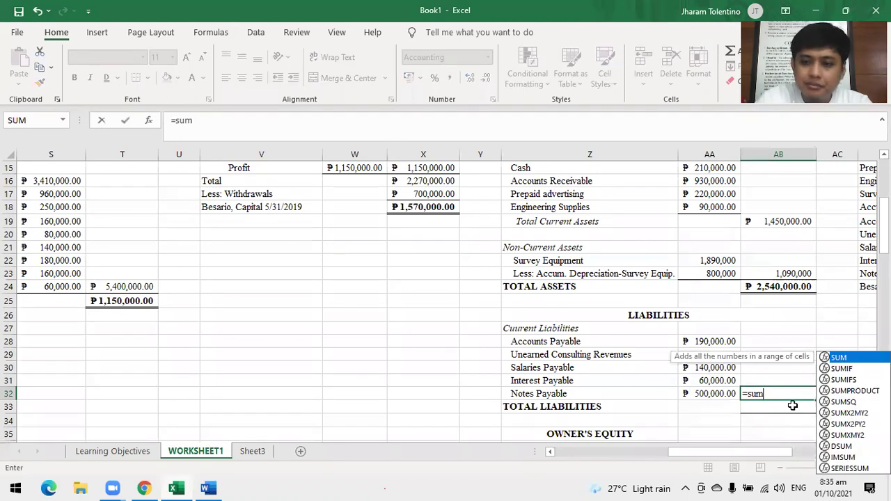
text(()
drag(698, 339, 696, 391)
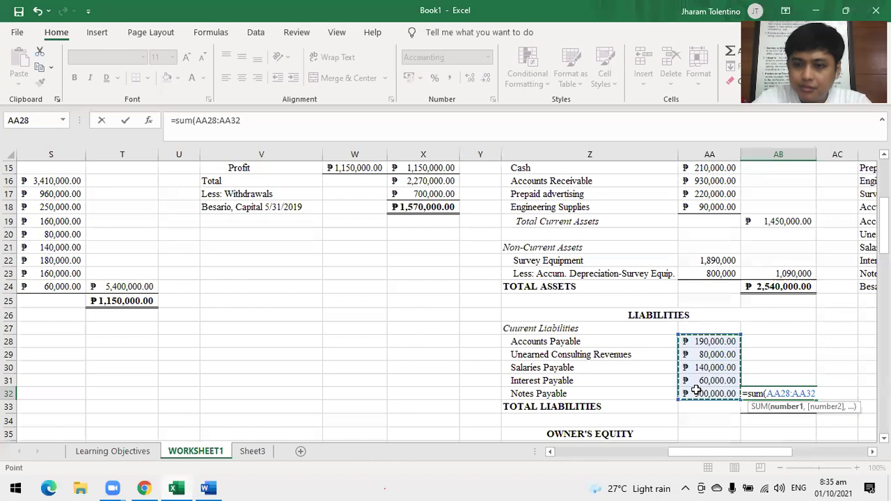
key(Return)
drag(779, 433, 781, 419)
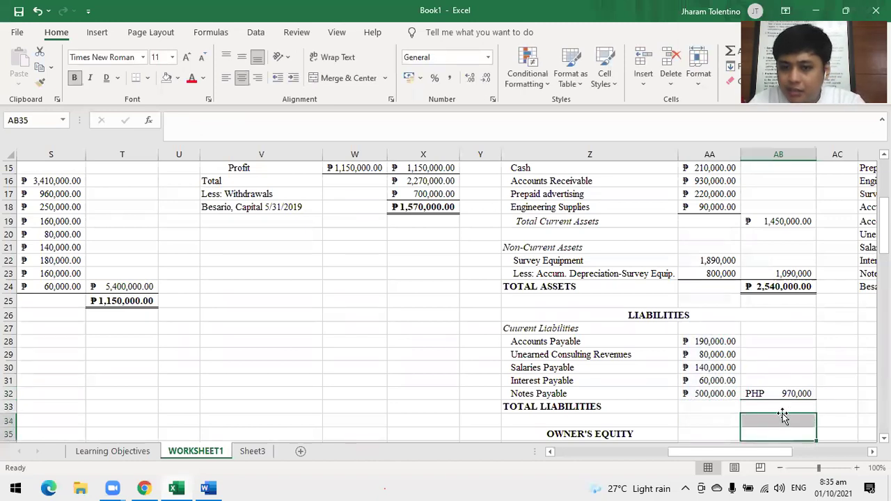
- Move the 970,000 liabilities sum from AB32 to AB33 beside TOTAL LIABILITIES
click(784, 407)
click(795, 391)
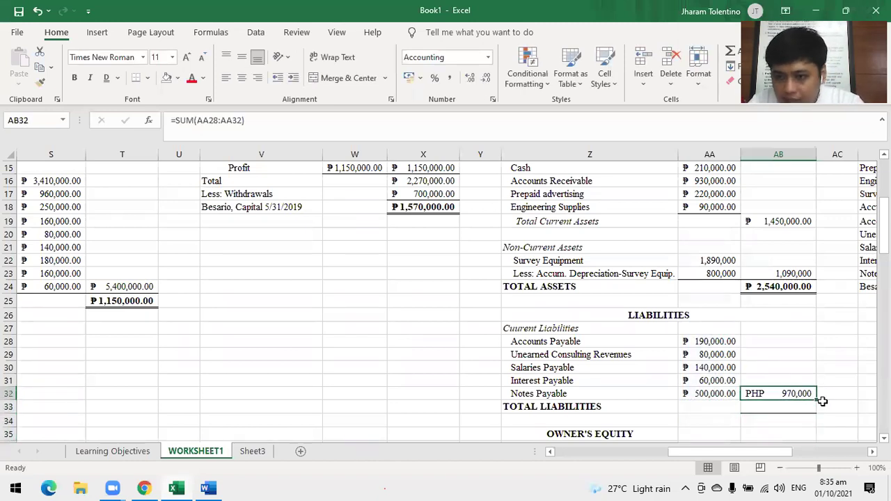
key(ctrl+c)
click(768, 407)
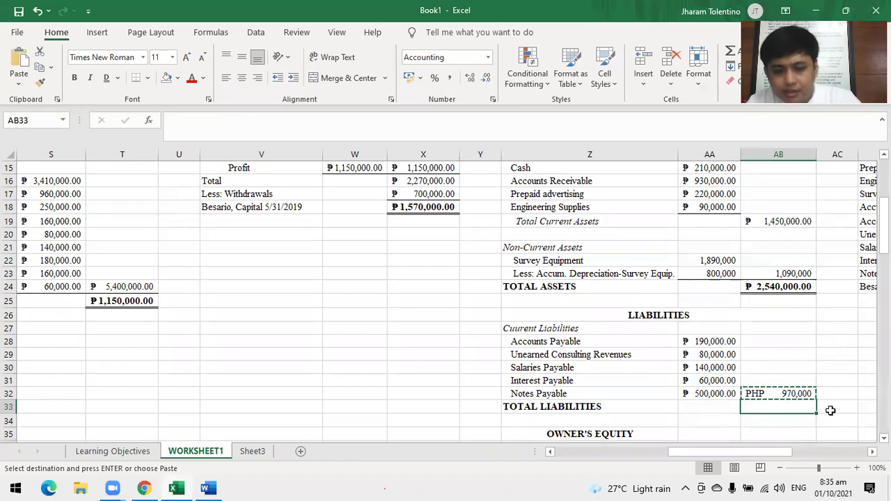
key(Return)
click(835, 433)
scroll(829, 421, down, 1)
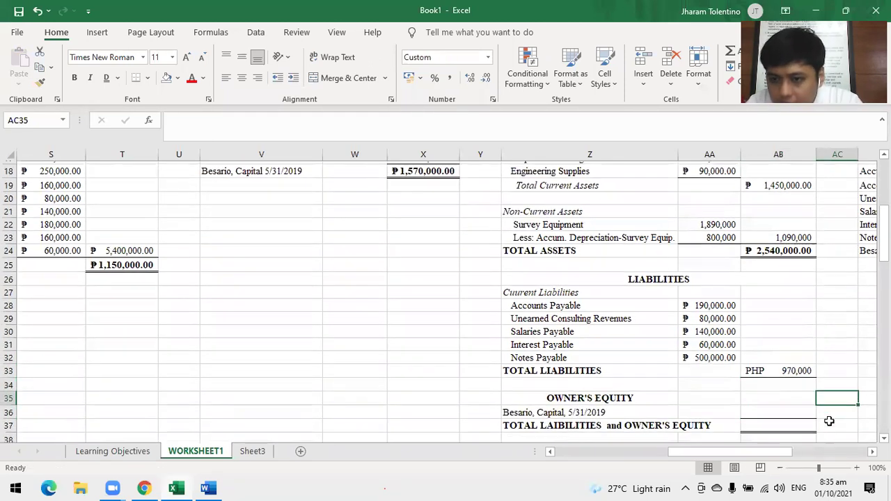
click(709, 355)
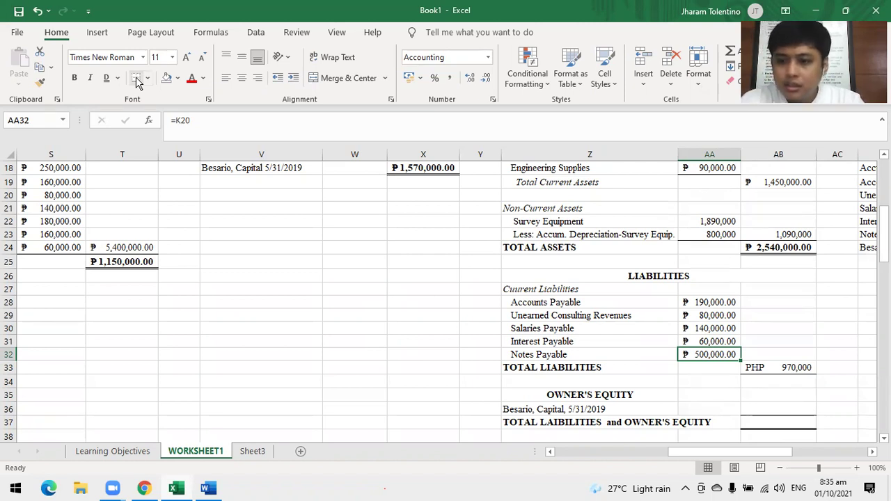
click(783, 366)
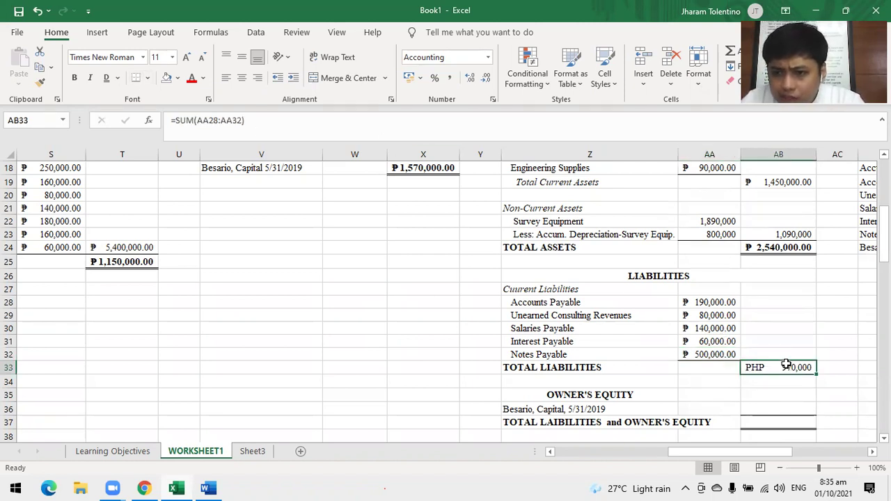
click(147, 78)
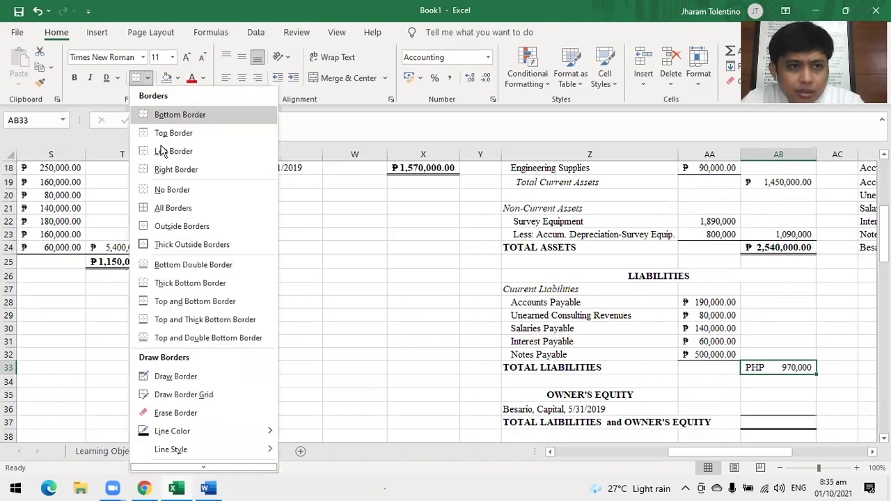
click(164, 189)
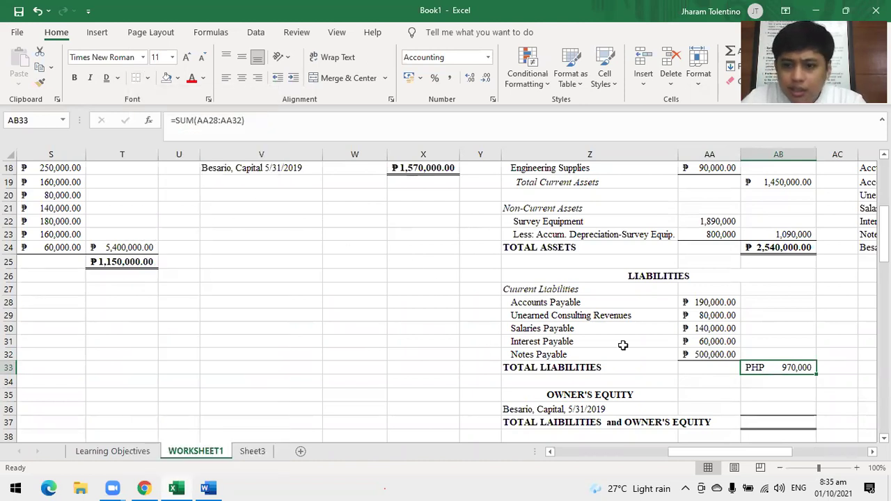
click(689, 397)
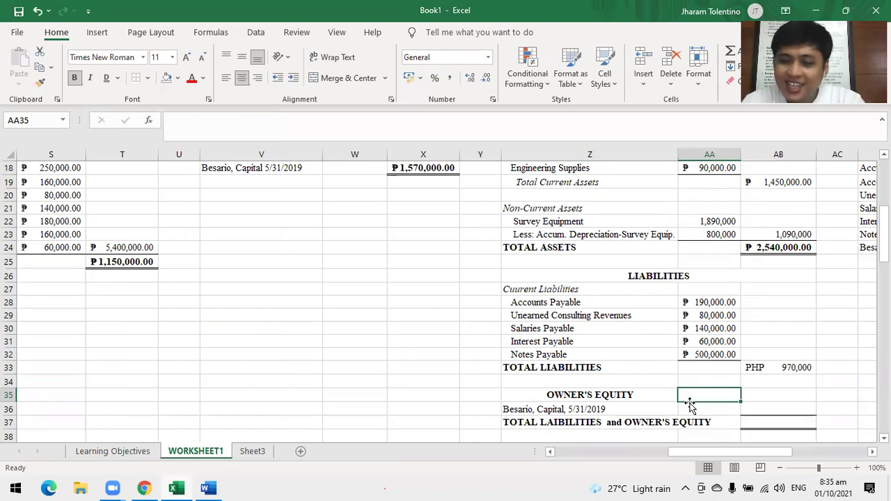
scroll(688, 402, up, 3)
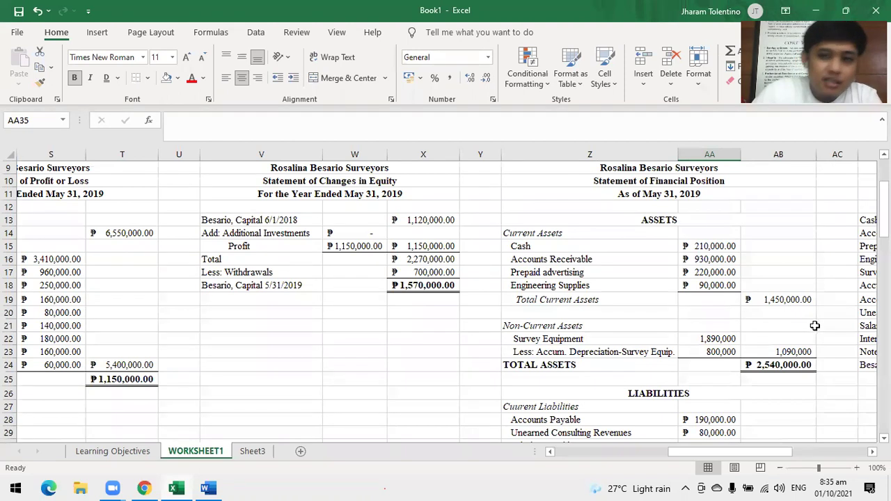
scroll(815, 325, down, 3)
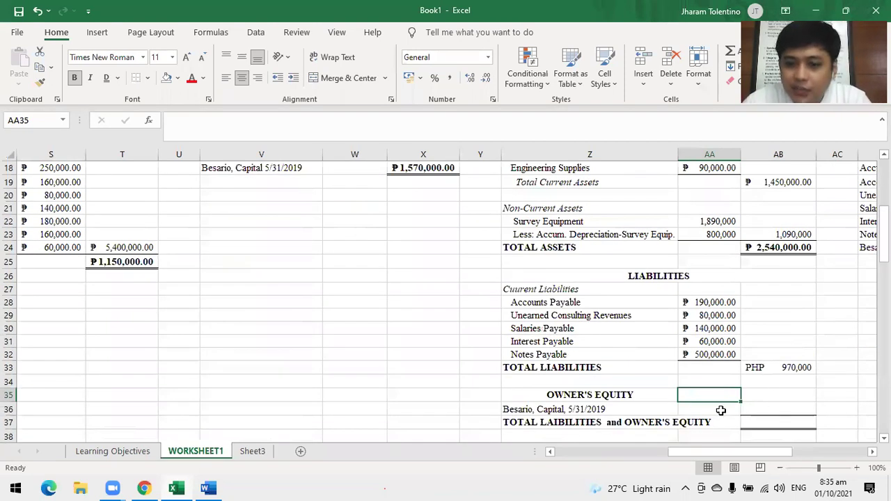
click(756, 412)
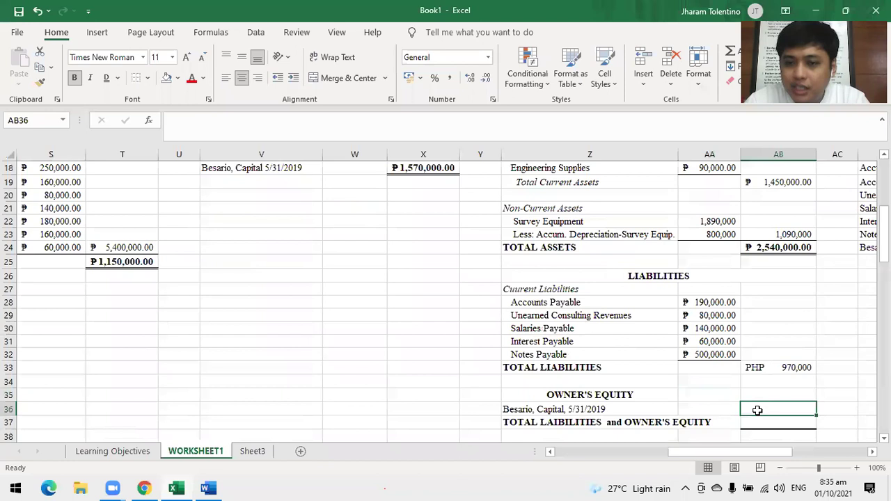
scroll(332, 195, up, 3)
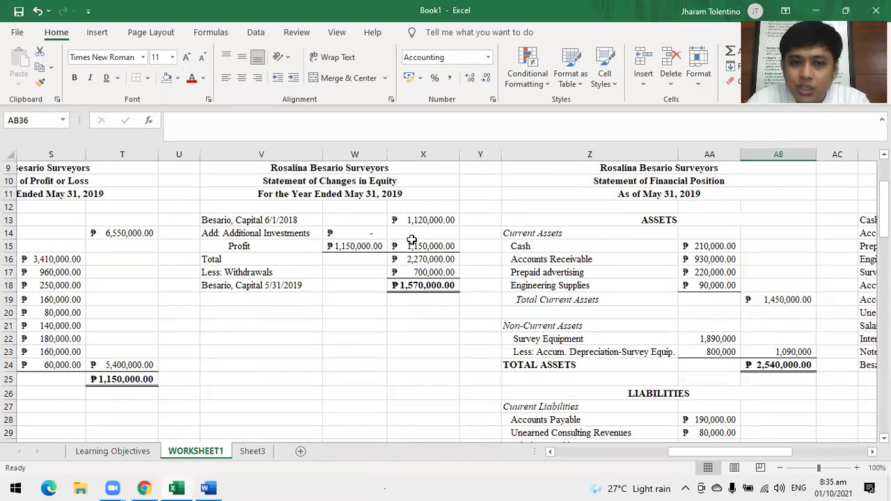
scroll(580, 326, down, 3)
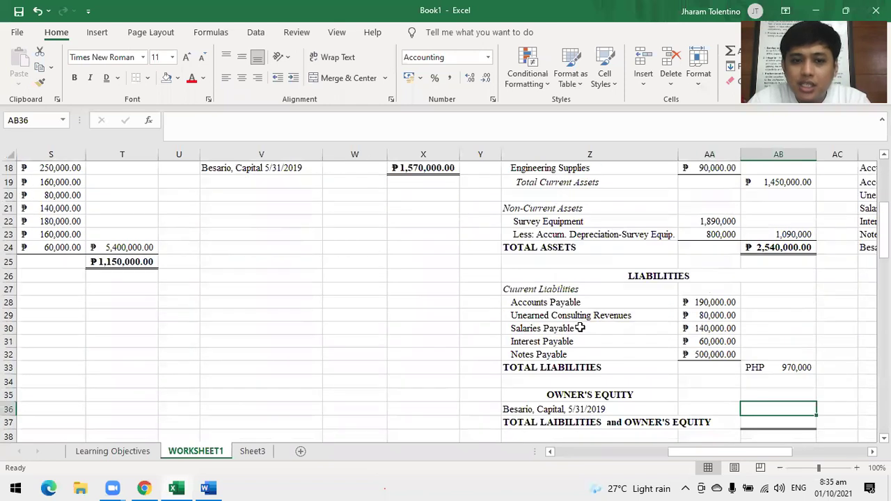
- Link owner's capital in AB36 to the ending capital of 1,570,000 in X18
text(=)
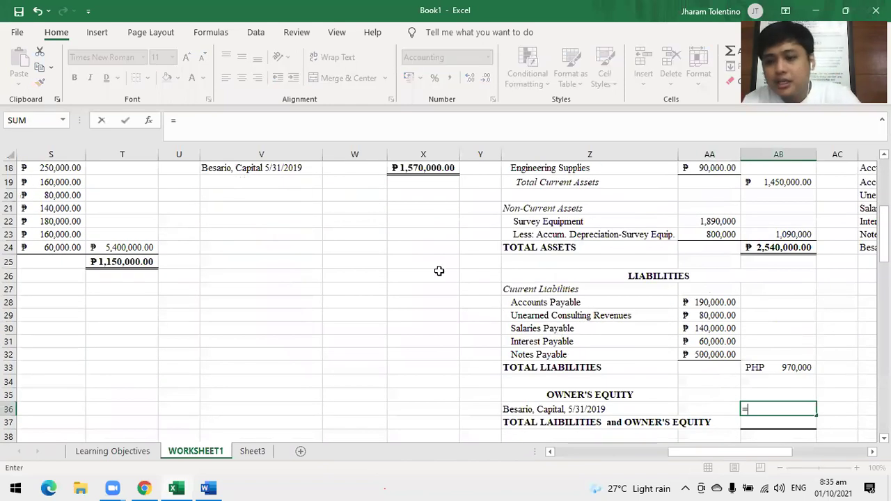
click(433, 169)
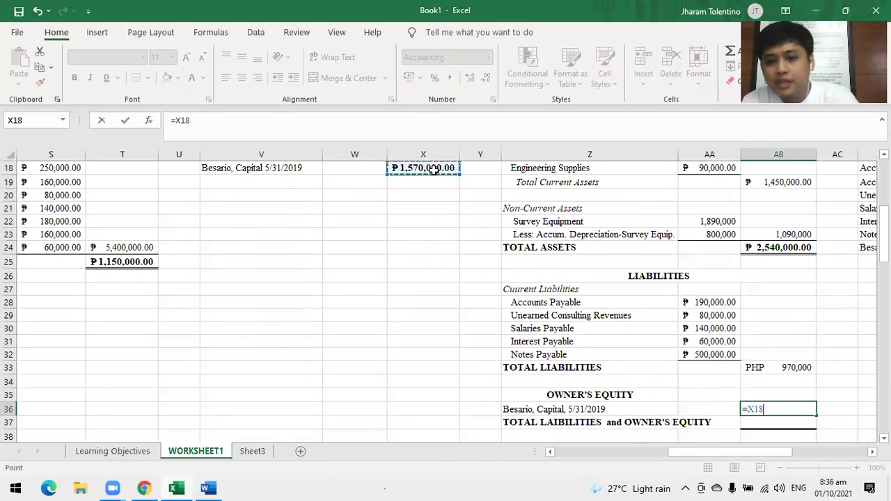
key(Return)
click(736, 425)
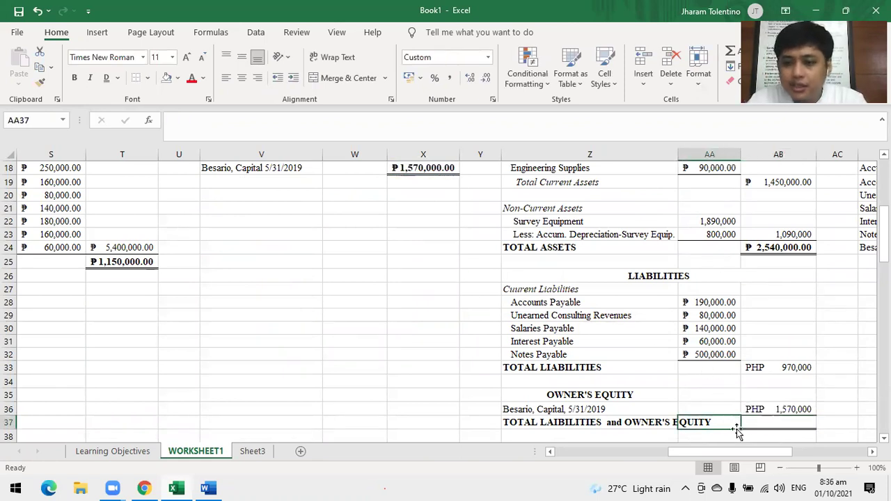
- Enter =AB33+AB36 in AB37 for total liabilities and owner's equity of 2,540,000
click(782, 421)
text(=)
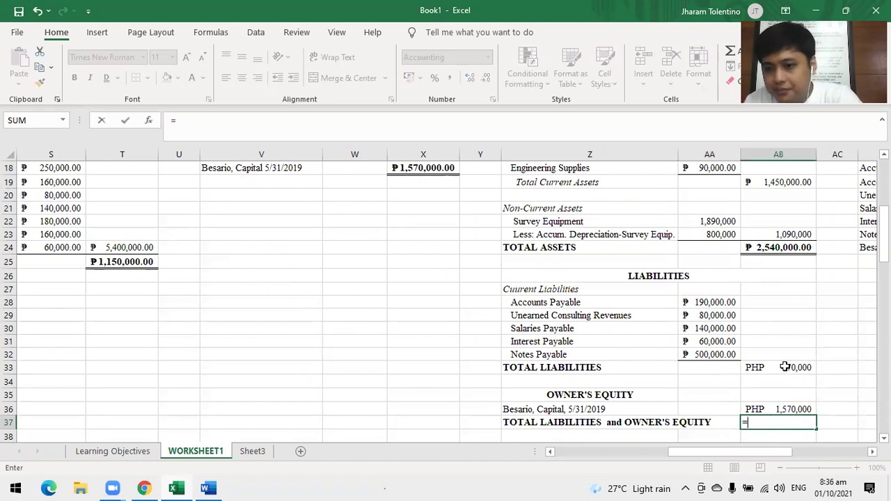
click(794, 367)
text(+)
click(800, 409)
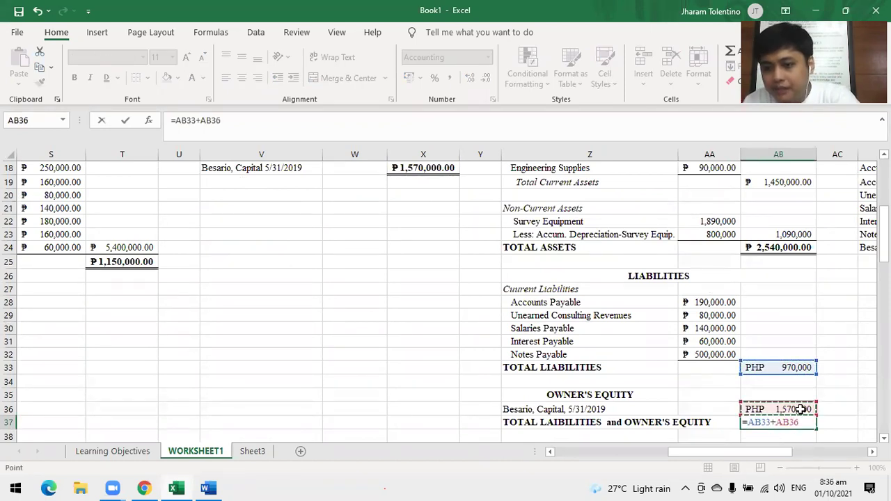
key(Return)
- Bold the grand total in AB37 and apply peso accounting format to AB33:AB37
click(787, 422)
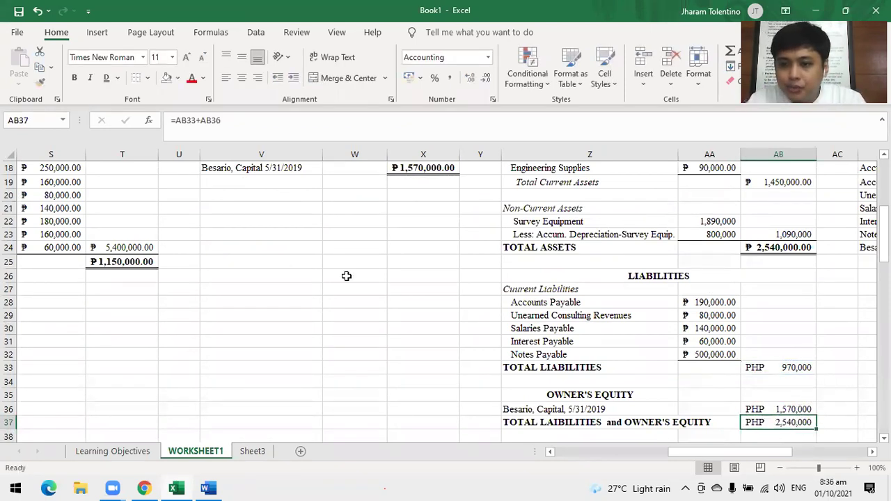
click(75, 77)
drag(778, 365, 773, 422)
click(408, 78)
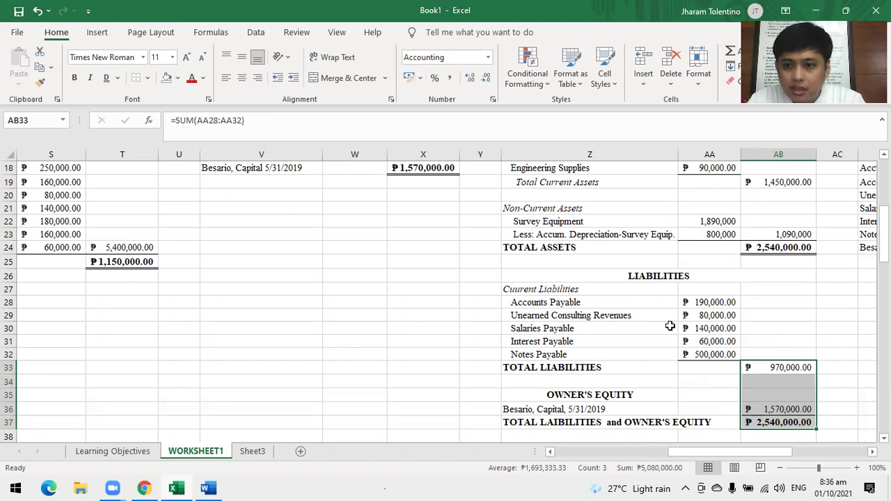
click(662, 422)
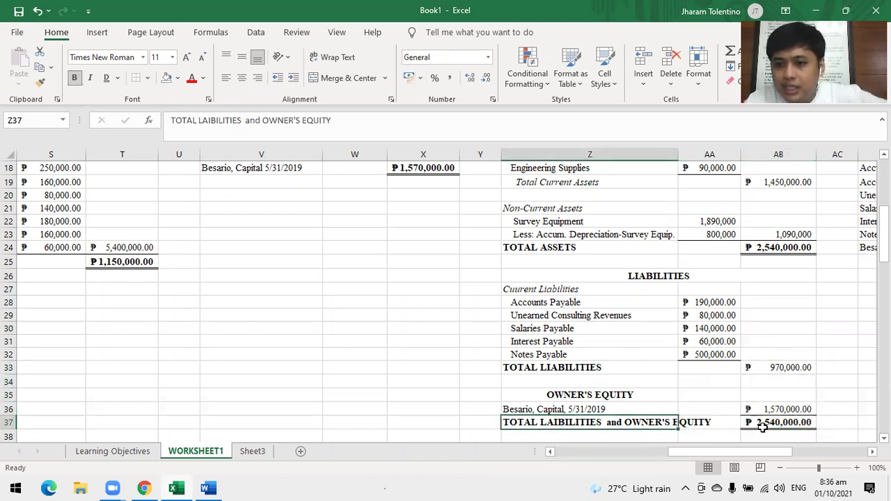
click(764, 248)
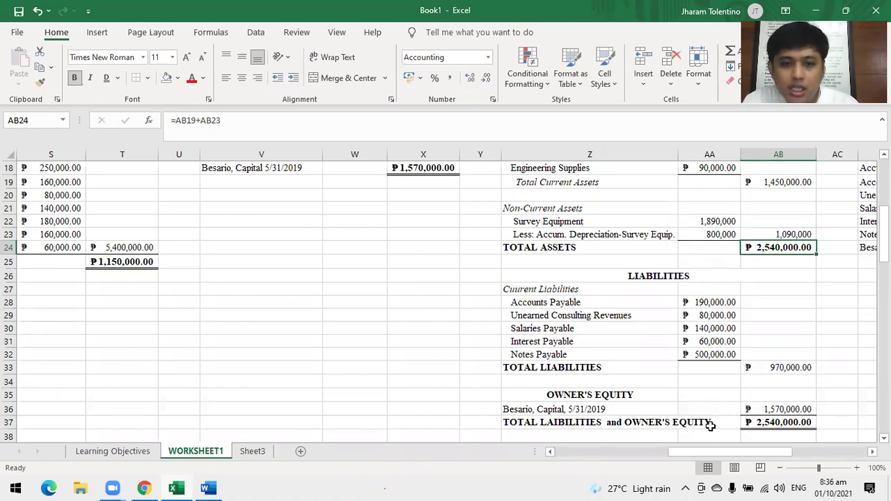
scroll(574, 439, up, 3)
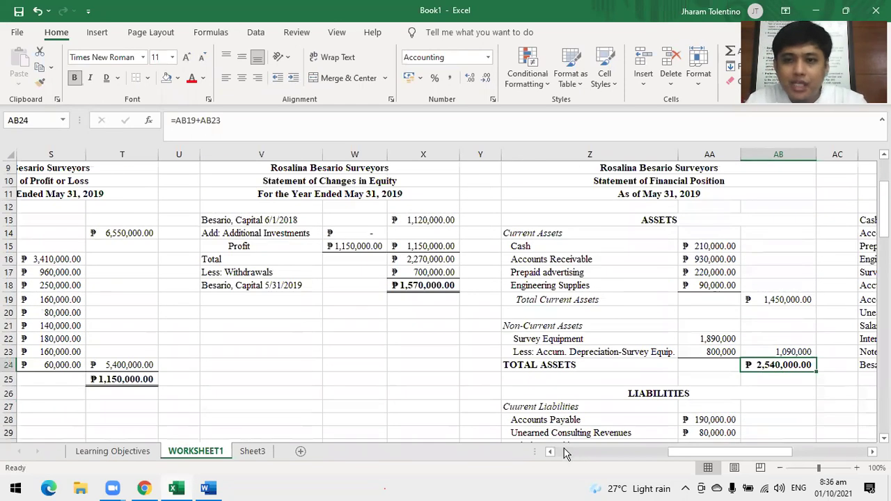
click(550, 453)
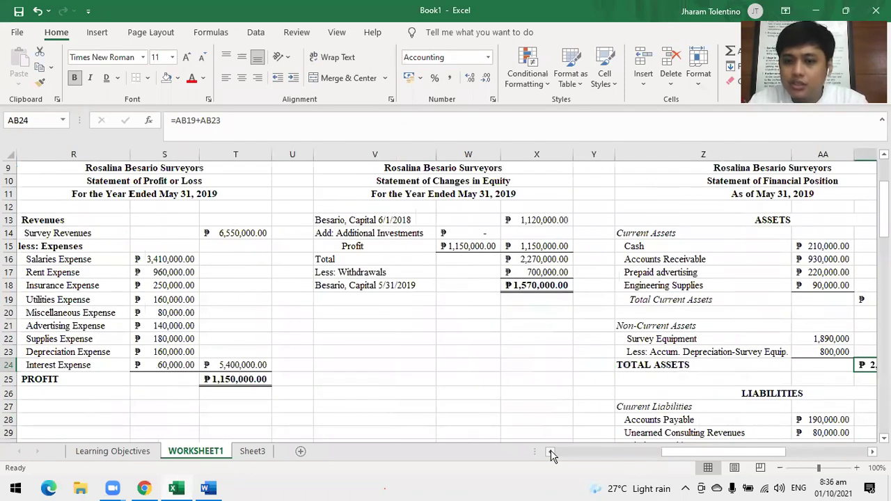
click(780, 469)
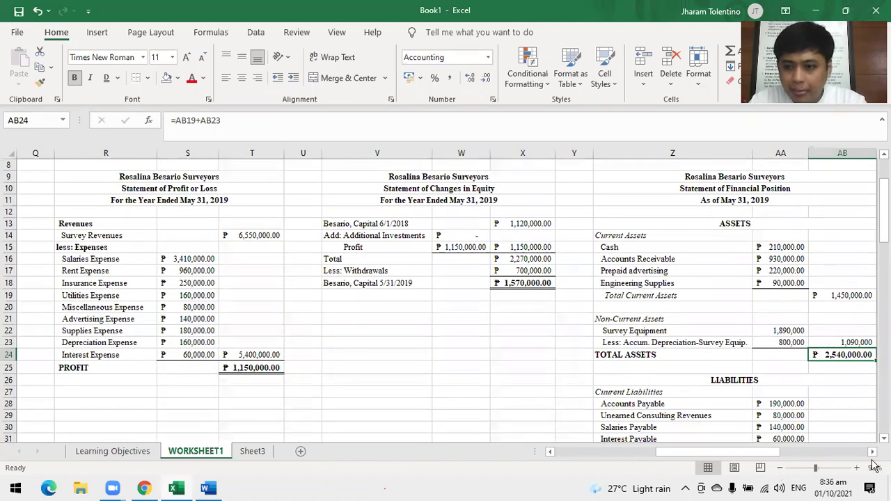
scroll(445, 300, down, 1)
scroll(446, 300, down, 1)
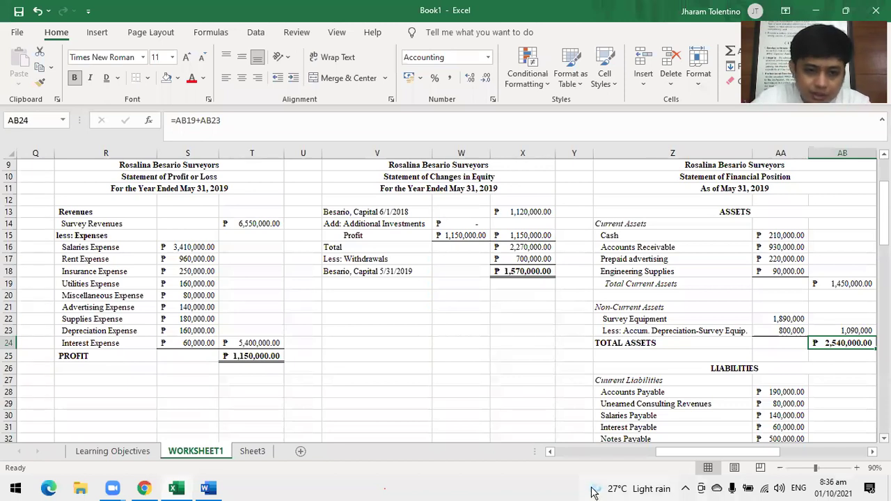
click(224, 487)
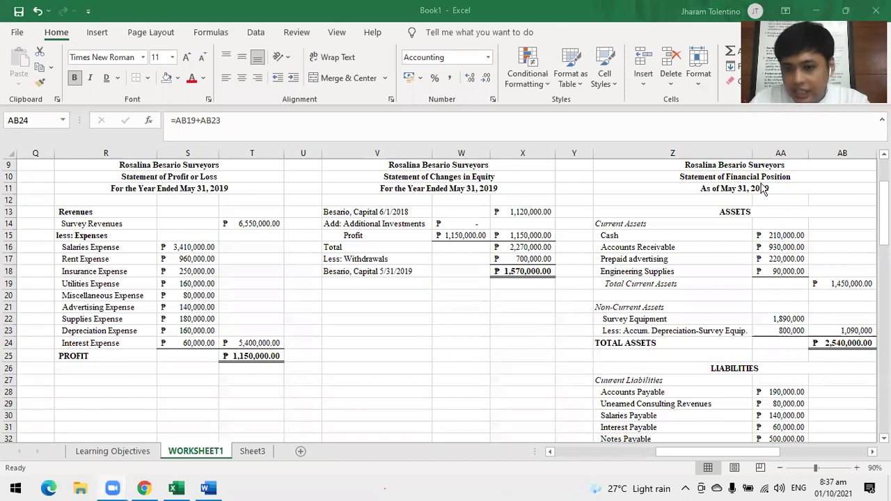
click(744, 460)
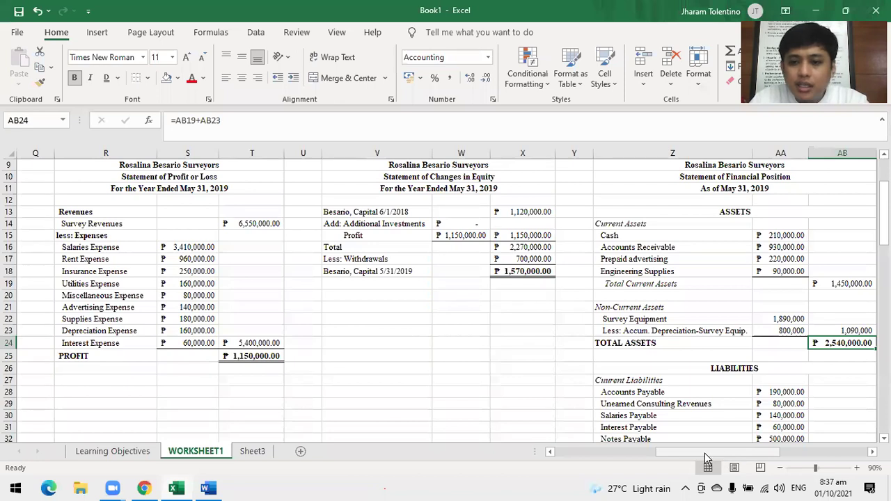
drag(706, 458, 703, 458)
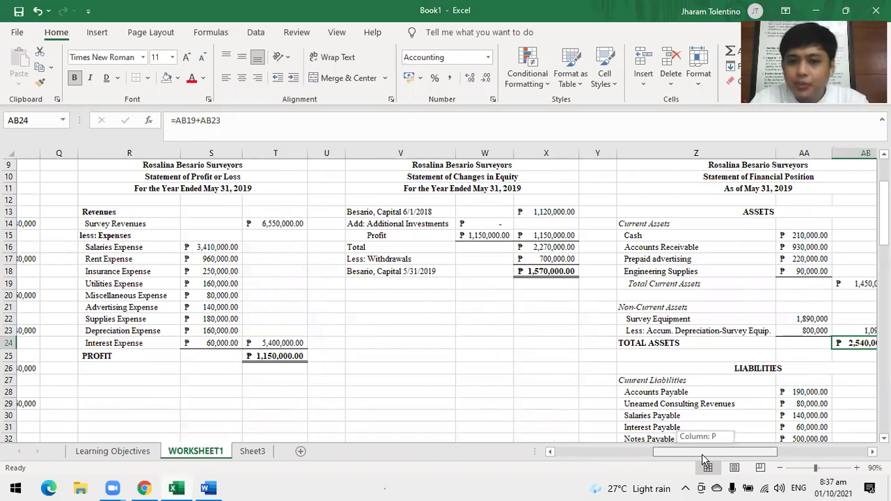
drag(703, 459, 675, 466)
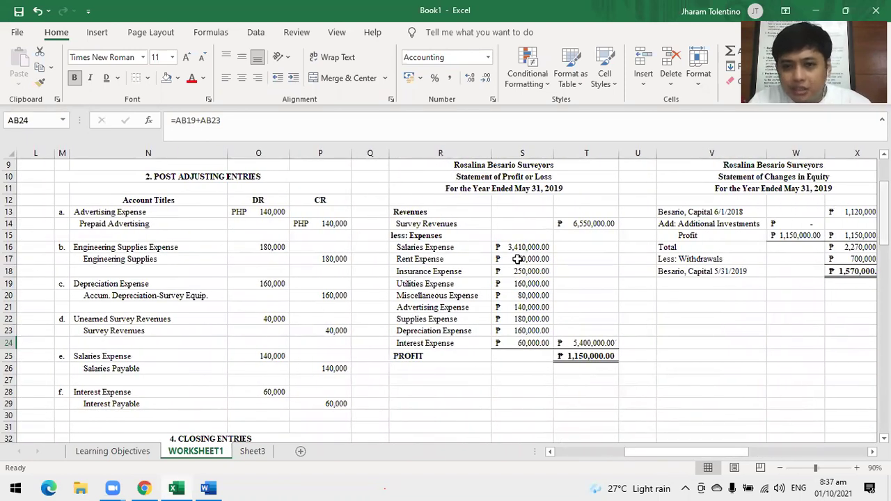
scroll(506, 287, down, 1)
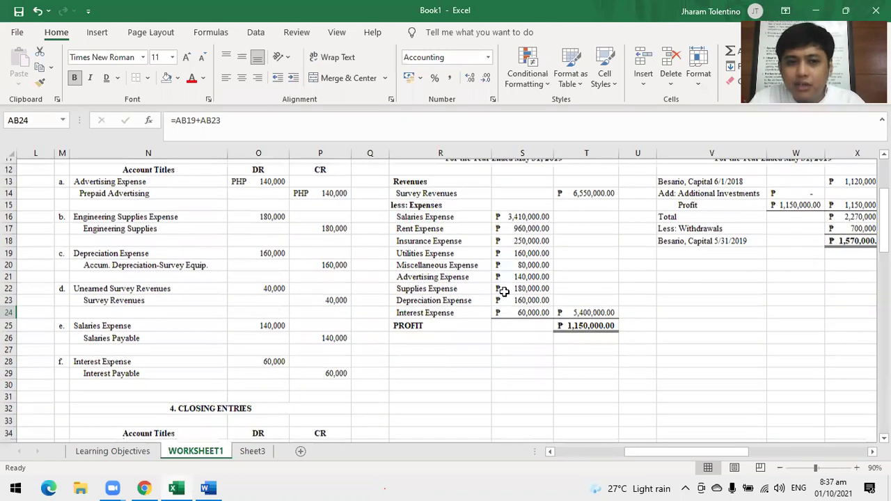
scroll(188, 385, down, 2)
scroll(605, 331, up, 3)
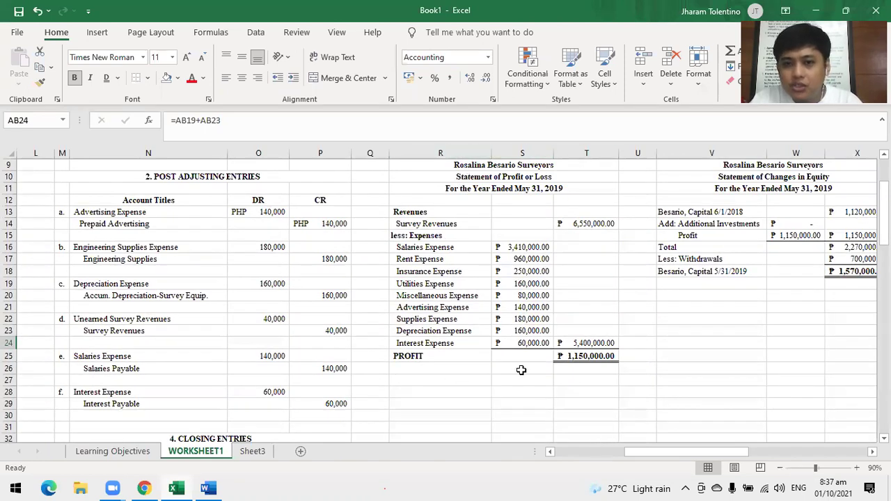
scroll(522, 370, down, 3)
scroll(295, 407, down, 4)
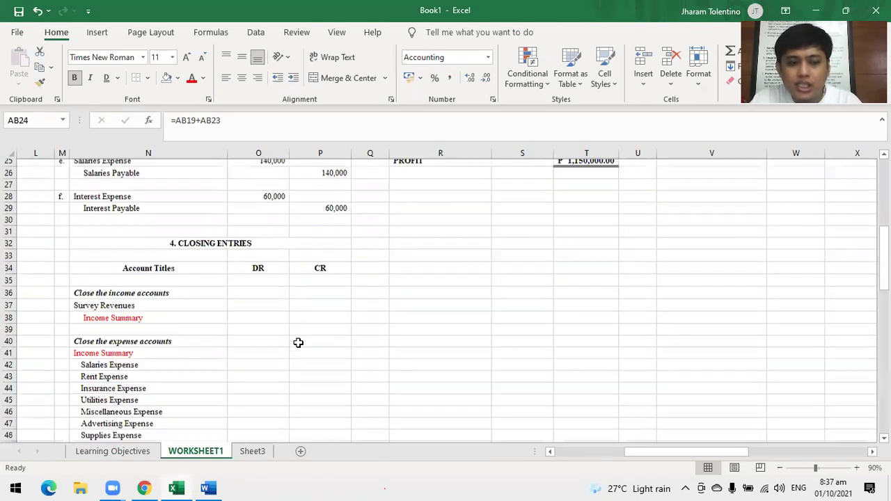
scroll(308, 341, down, 1)
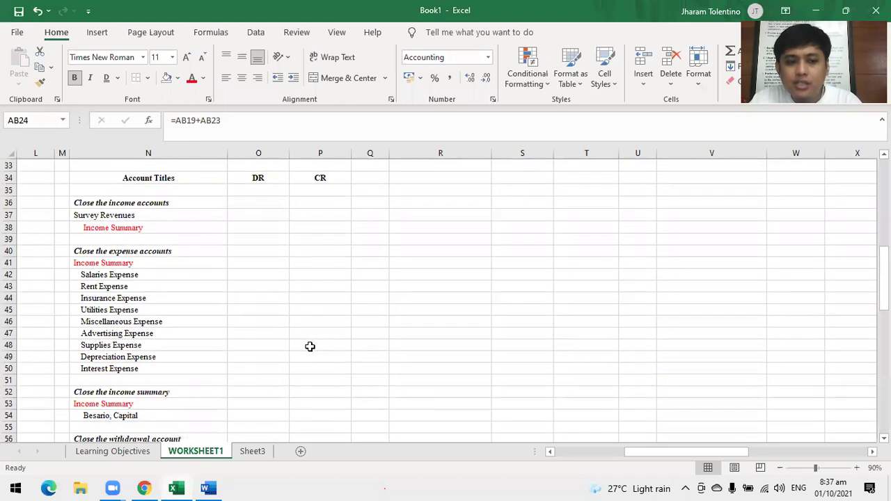
scroll(310, 346, down, 1)
scroll(312, 344, up, 3)
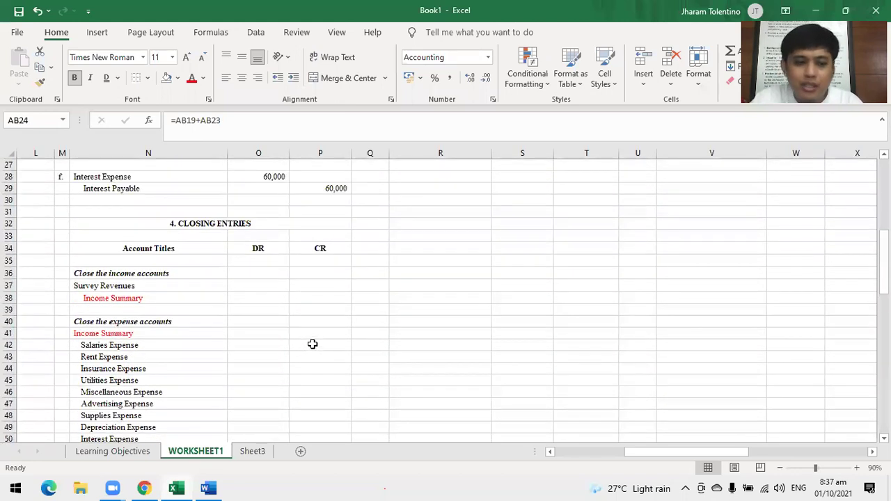
scroll(312, 344, up, 1)
scroll(314, 343, down, 3)
scroll(314, 344, up, 7)
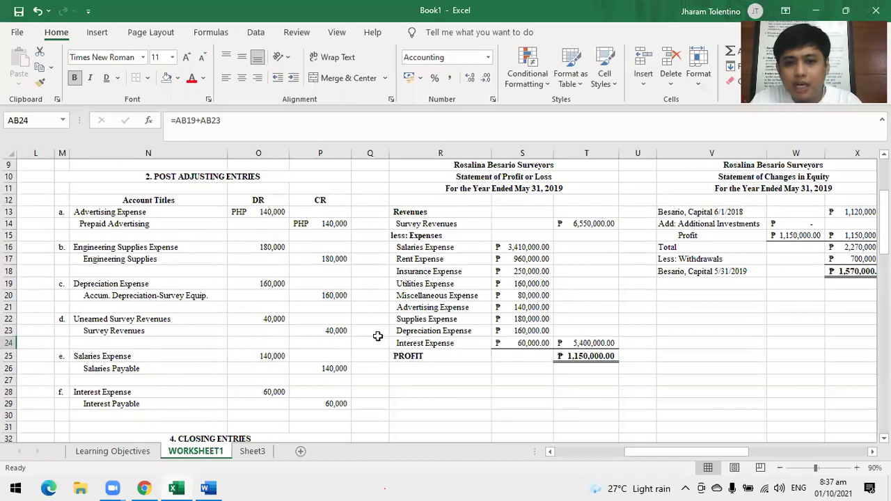
scroll(387, 342, up, 1)
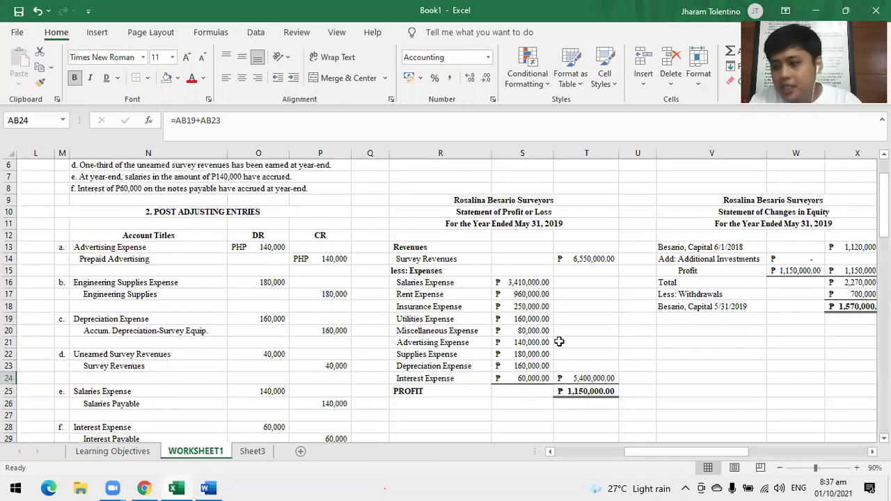
click(551, 452)
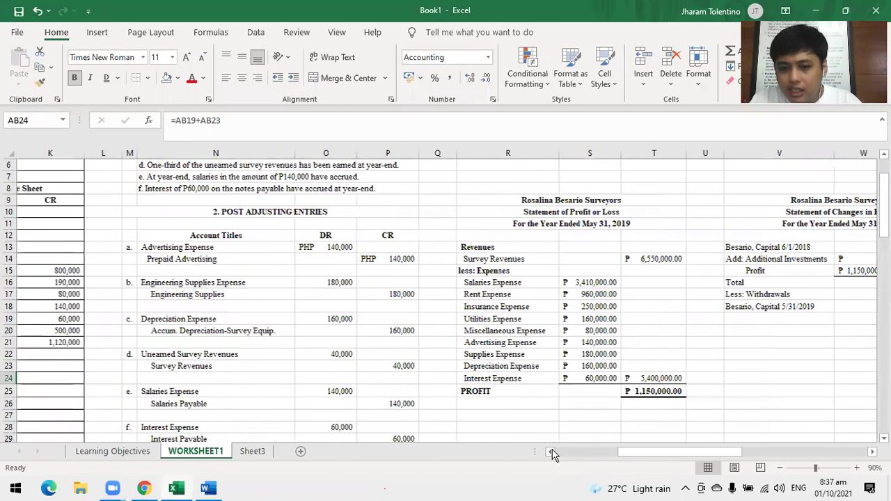
click(857, 469)
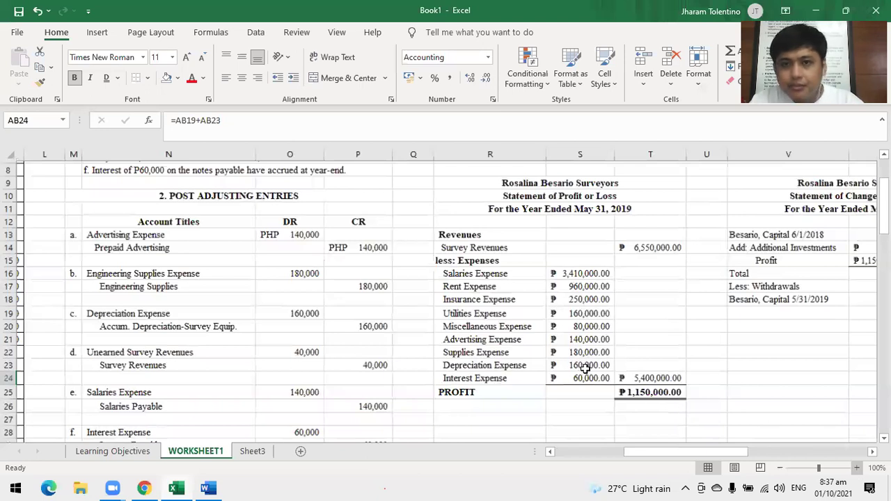
- Type 'Close the Revenue accounts' in R27 and 'Close the Expenses accounts' in R28
click(519, 418)
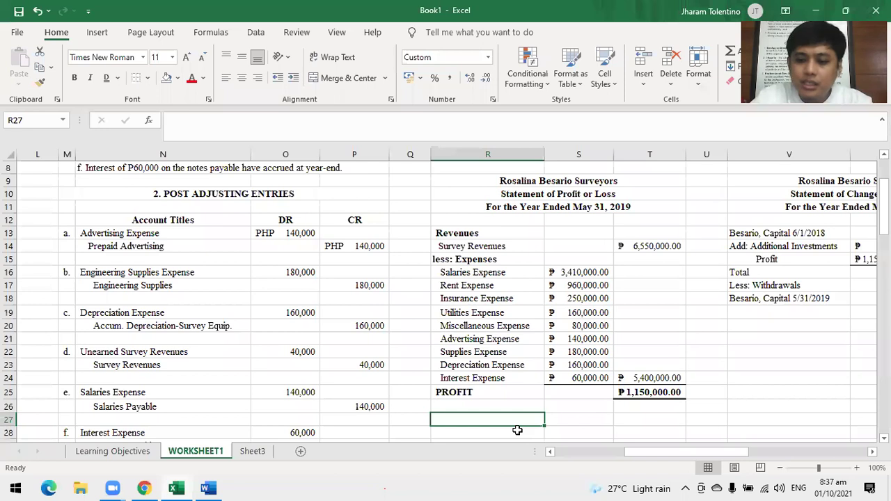
text(Close )
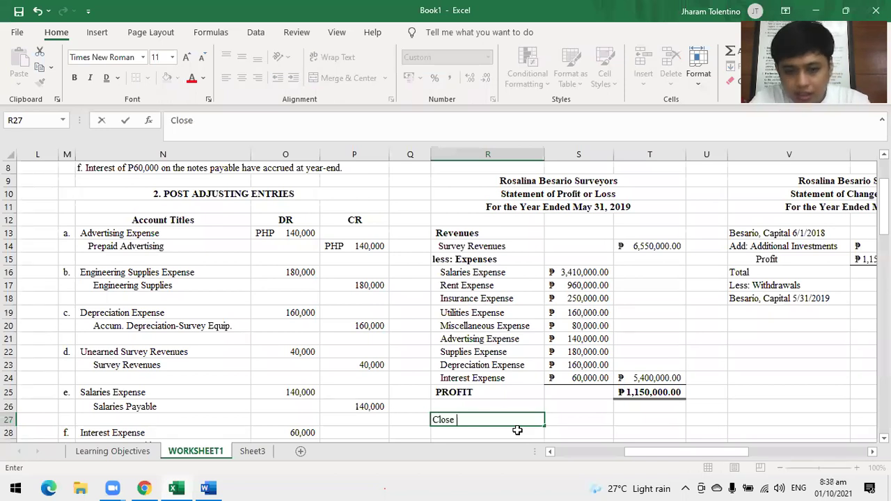
text(the Revenu)
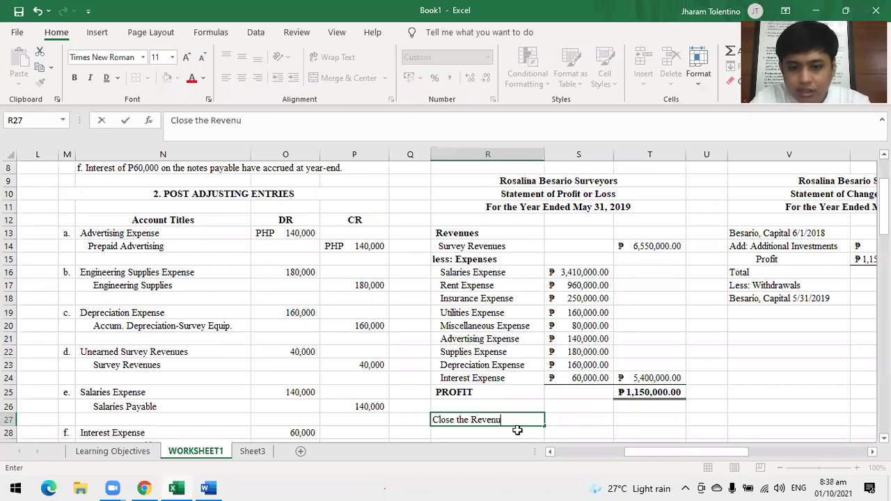
text(e accounts)
key(BackSpace)
key(BackSpace)
text(nts)
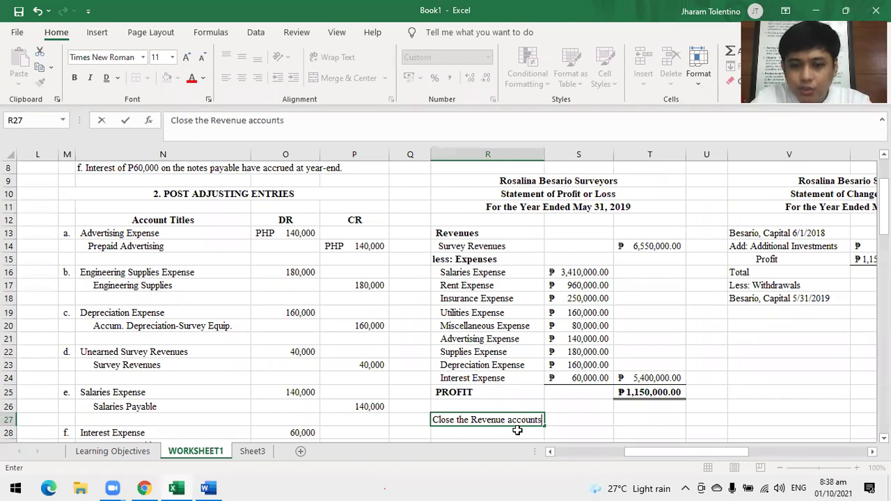
key(Return)
text(Close the Expense)
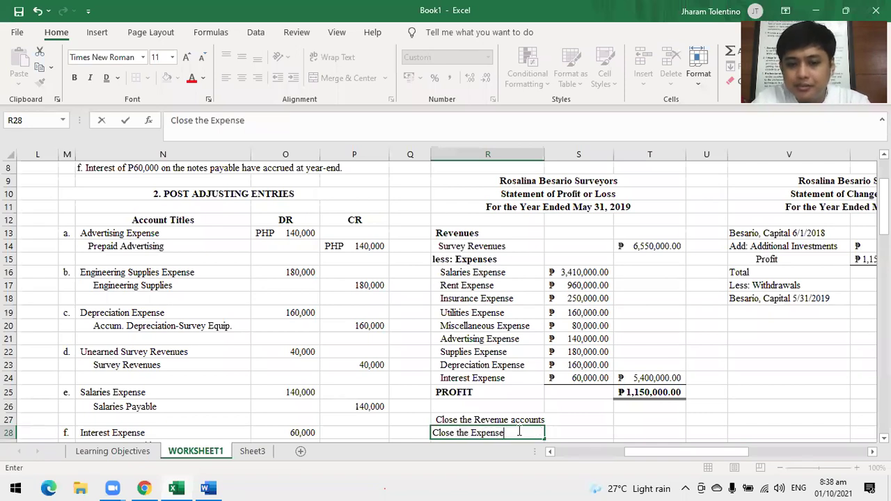
text(s accounts)
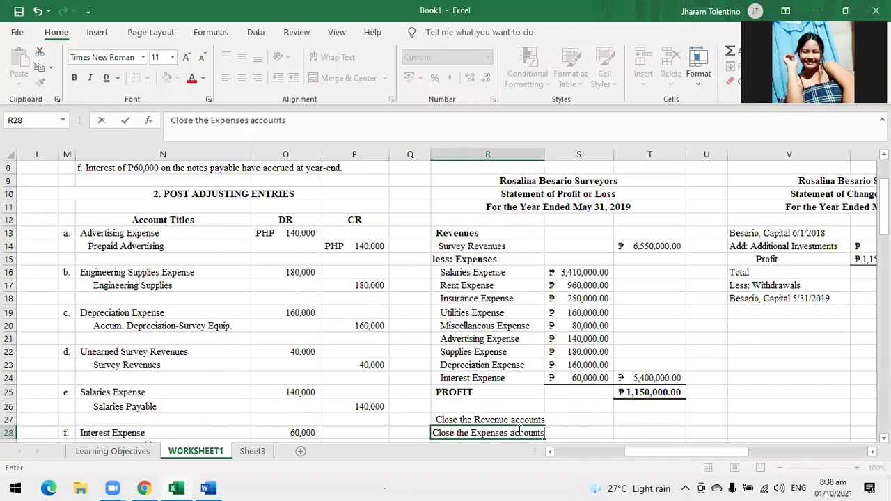
key(Return)
- Add 'Close the Income Summary account' in R29 and 'Close the Drawings account' in R30
text(Cl)
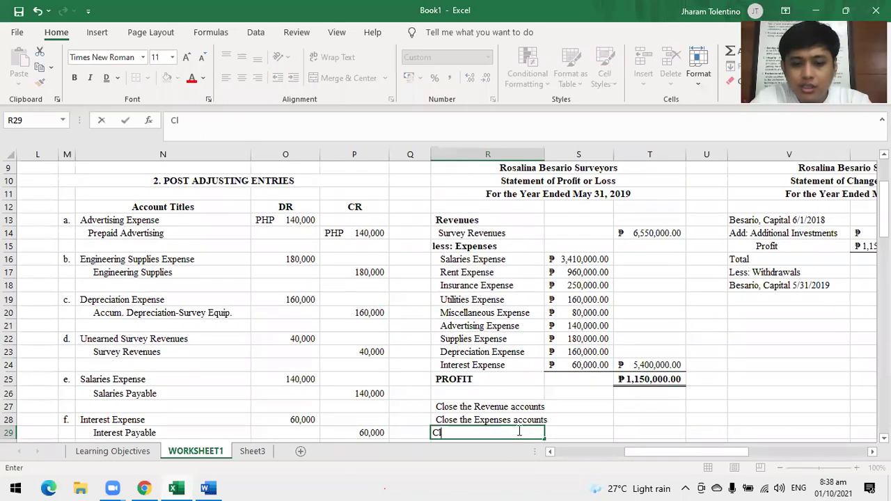
text(ose the )
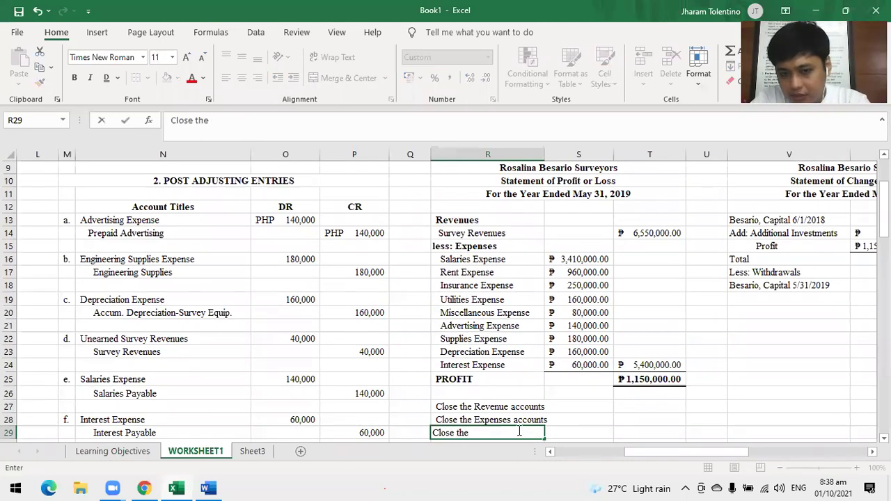
text(Income )
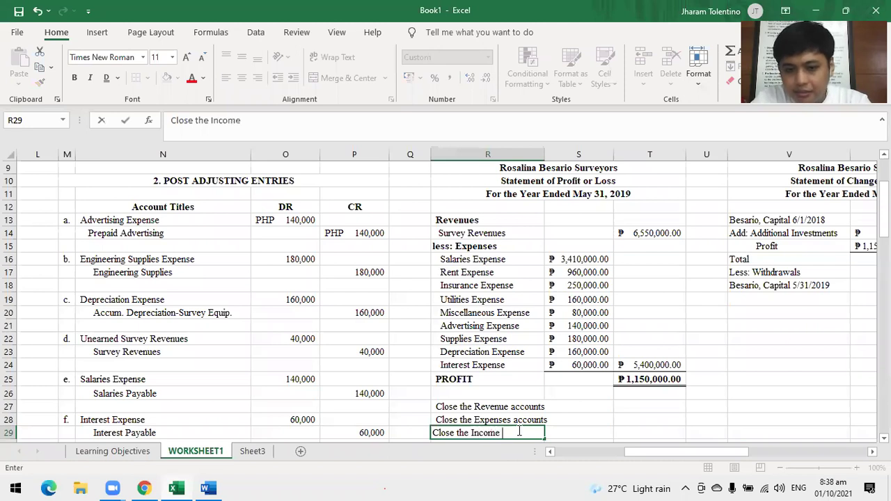
text(Summary account)
key(Return)
text(Cl)
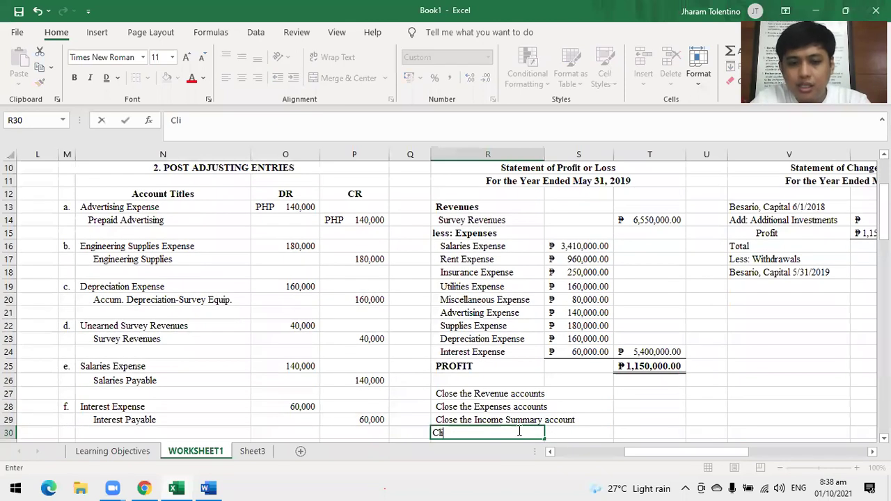
text(ose )
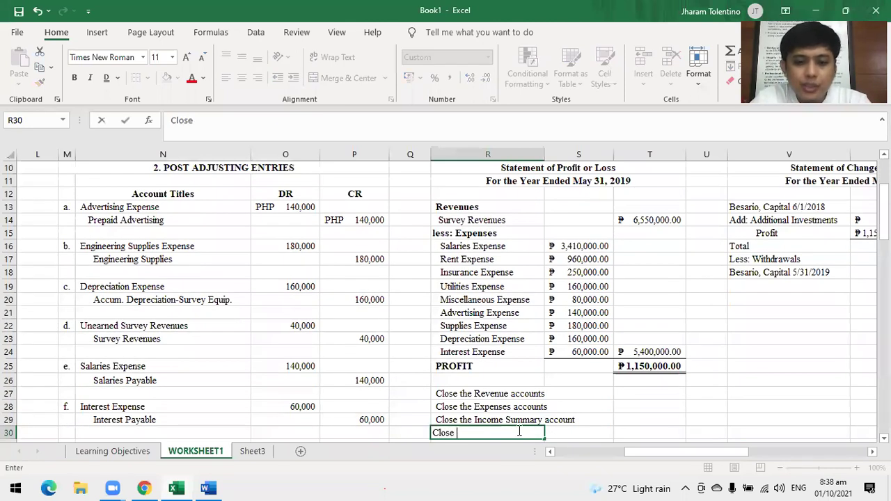
text(the Drawings account)
key(Return)
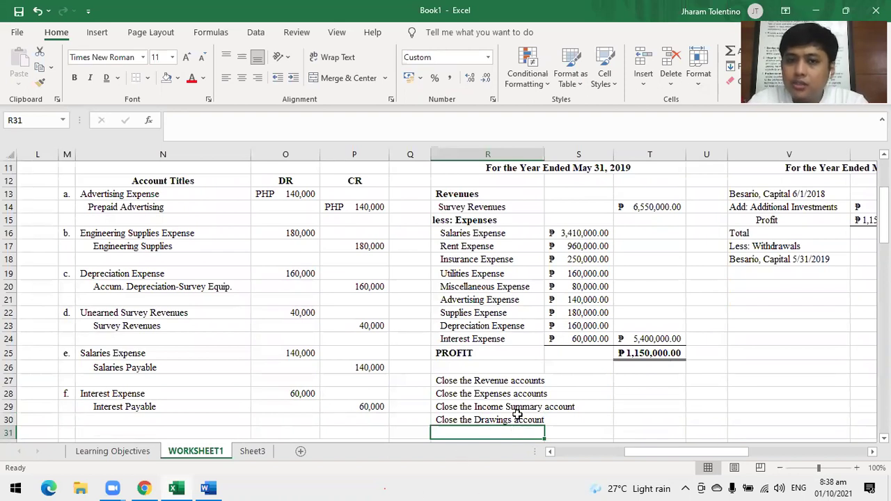
scroll(519, 411, up, 1)
scroll(522, 409, down, 1)
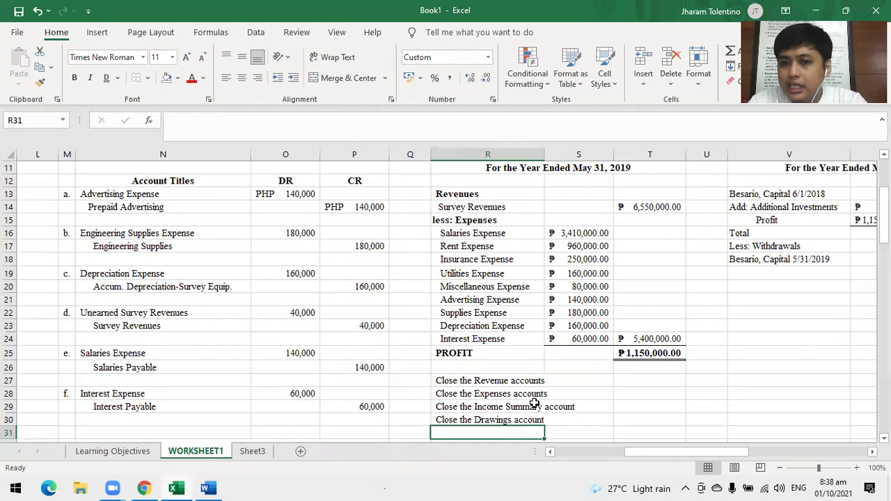
- Inspect the PROFIT total formula in T25 and scroll across the worksheet
scroll(535, 405, up, 1)
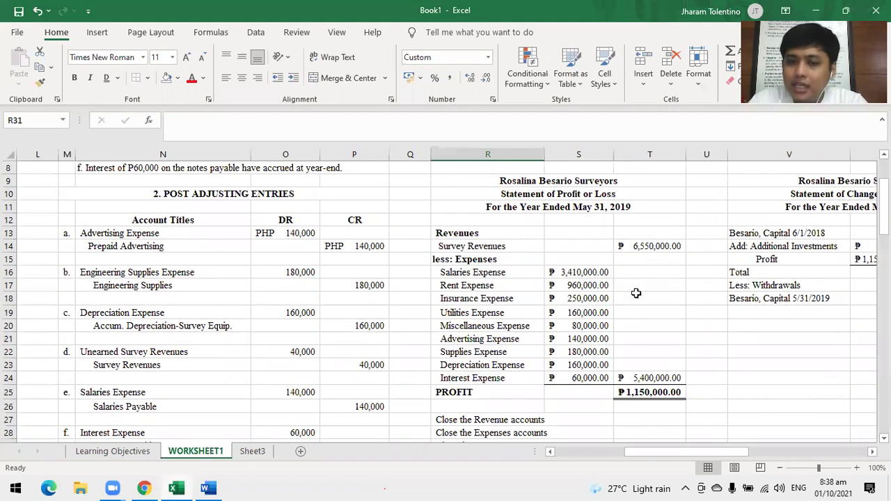
click(650, 394)
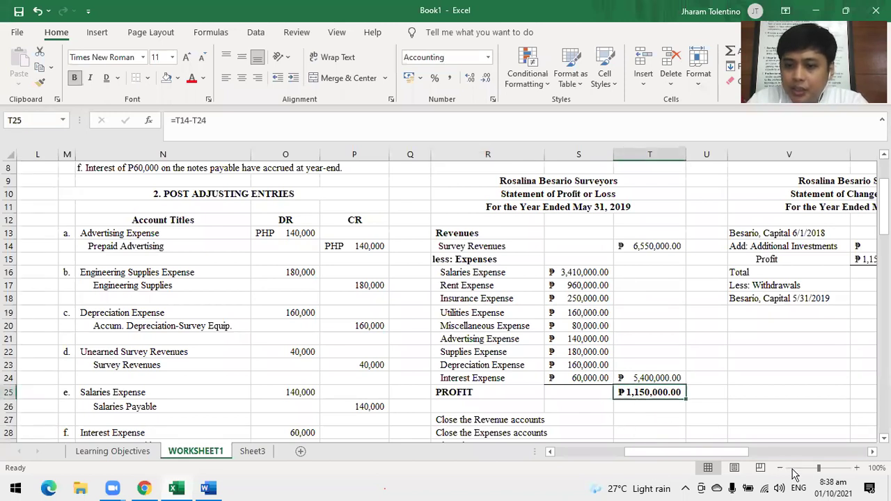
click(871, 451)
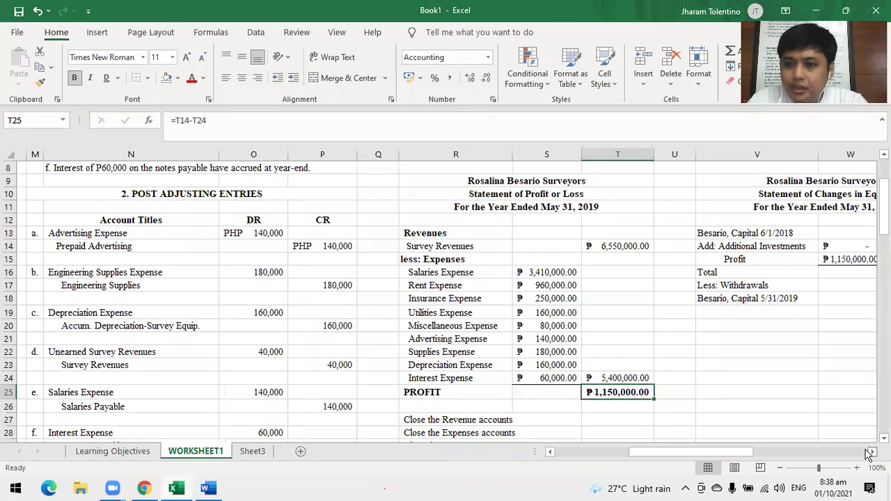
click(872, 452)
click(872, 452)
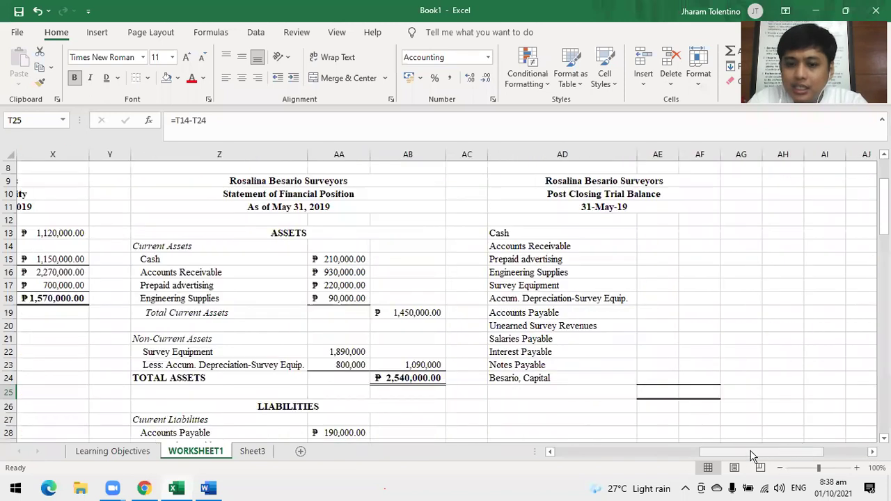
click(550, 452)
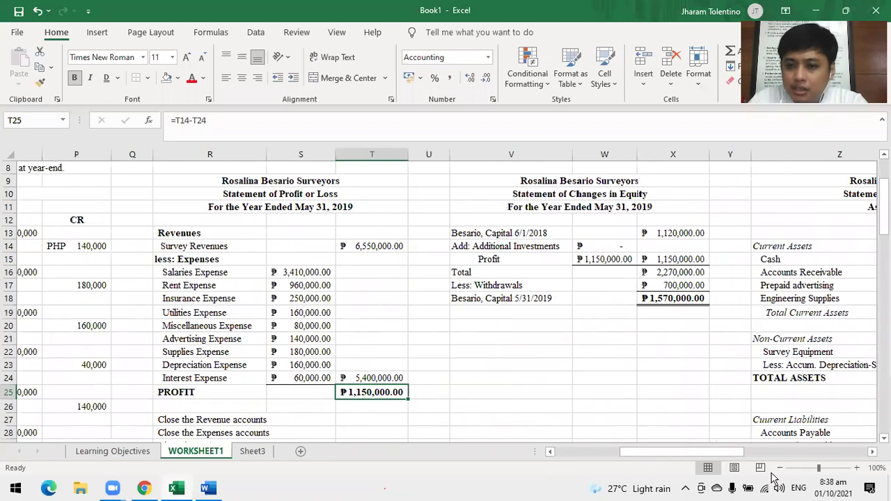
scroll(859, 458, left, 5)
scroll(845, 454, right, 3)
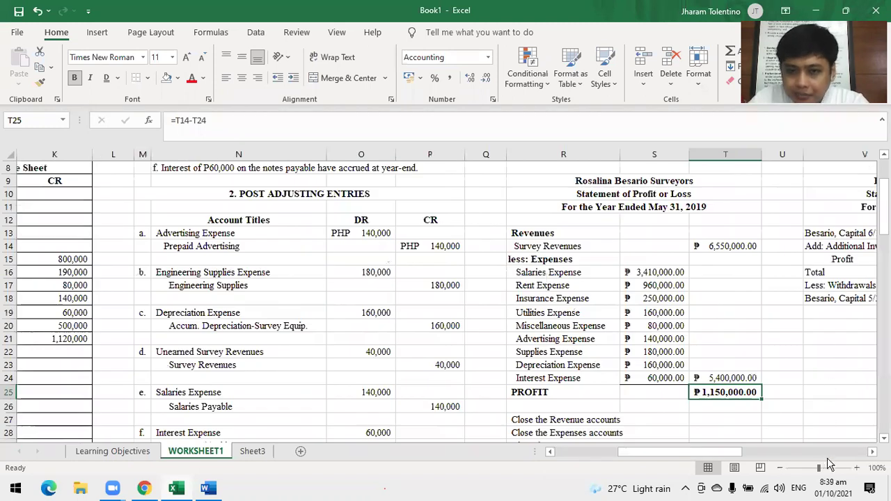
click(873, 452)
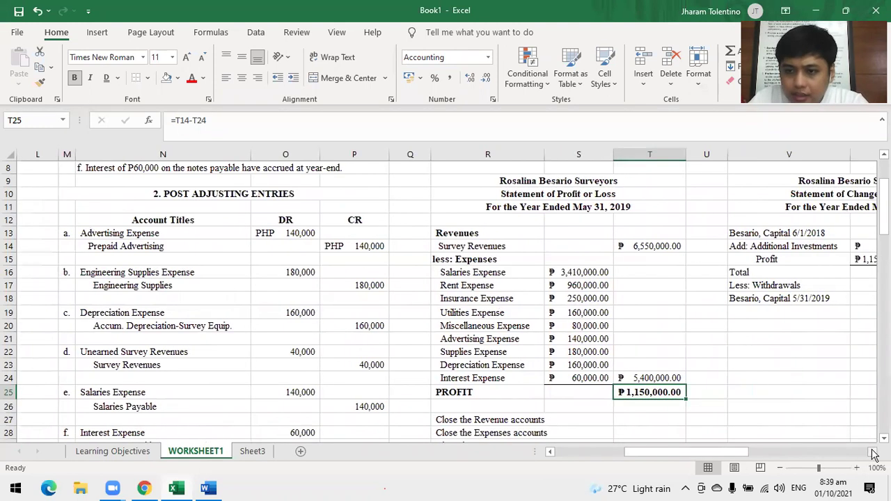
click(873, 452)
drag(733, 452, 746, 454)
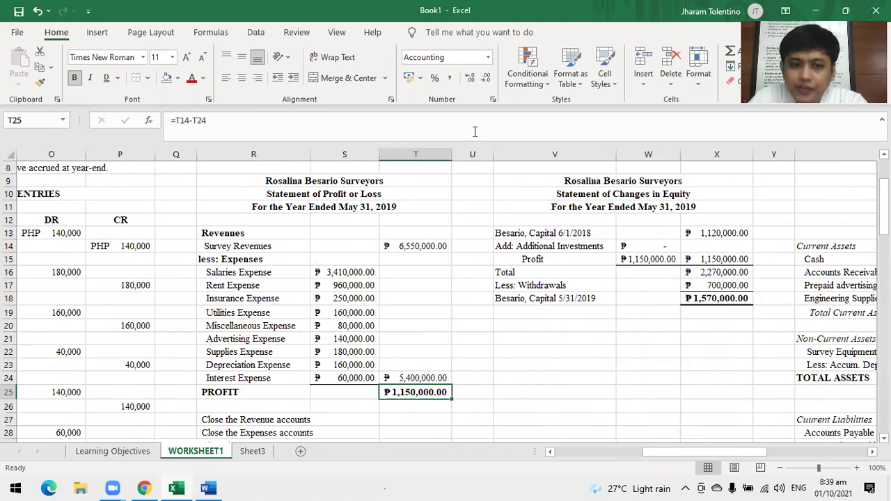
- Bold the Profit amount in W15 and autofit column W to show ₱1,150,000.00
click(282, 244)
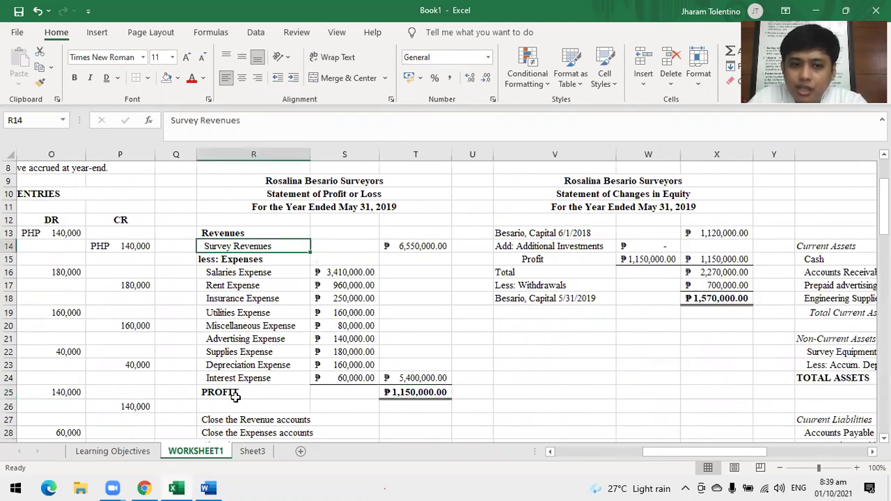
click(653, 259)
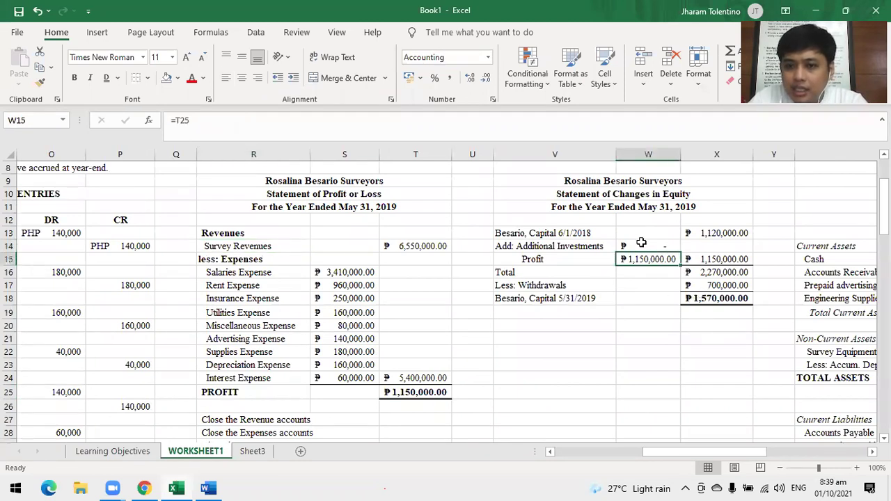
click(76, 79)
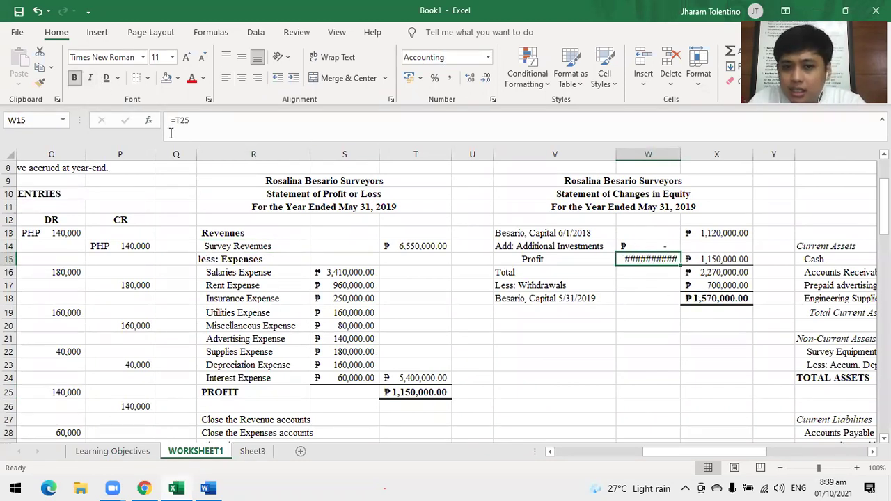
double_click(681, 154)
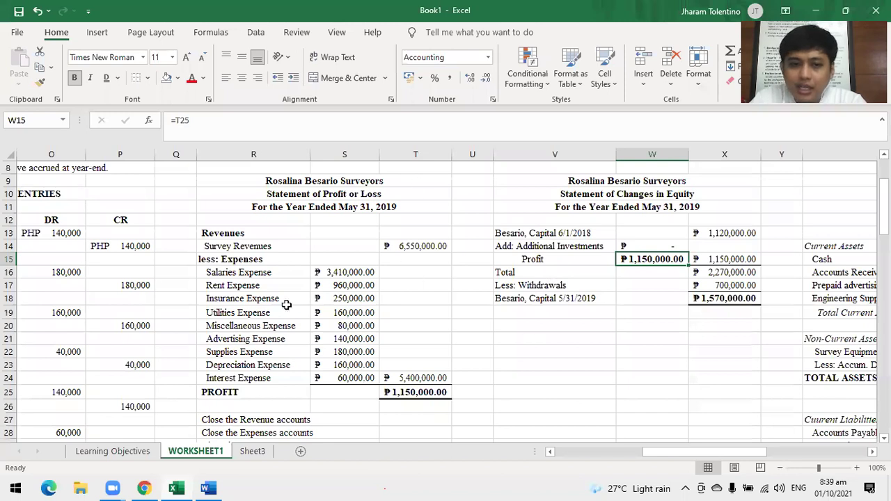
drag(667, 456, 653, 455)
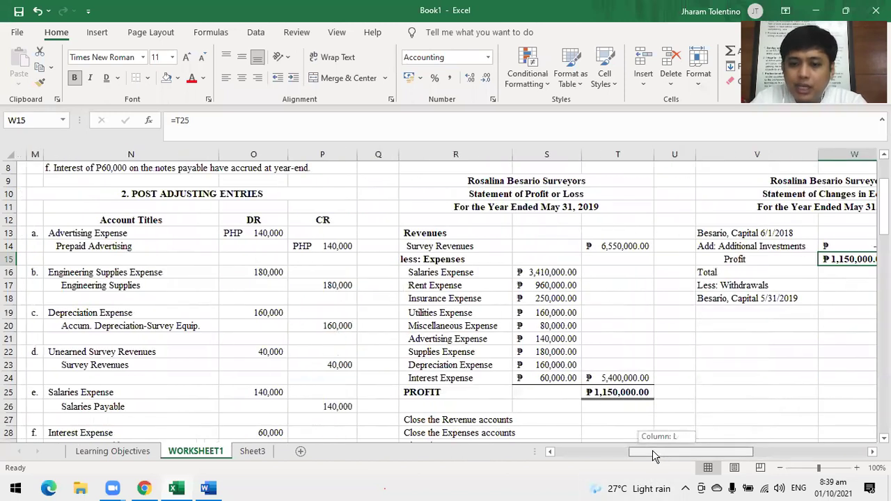
scroll(638, 408, down, 1)
scroll(638, 400, up, 1)
scroll(533, 427, down, 1)
- Enter 'Income Statements account = temporary or nominal accounts' in R31 under the closing steps
click(435, 432)
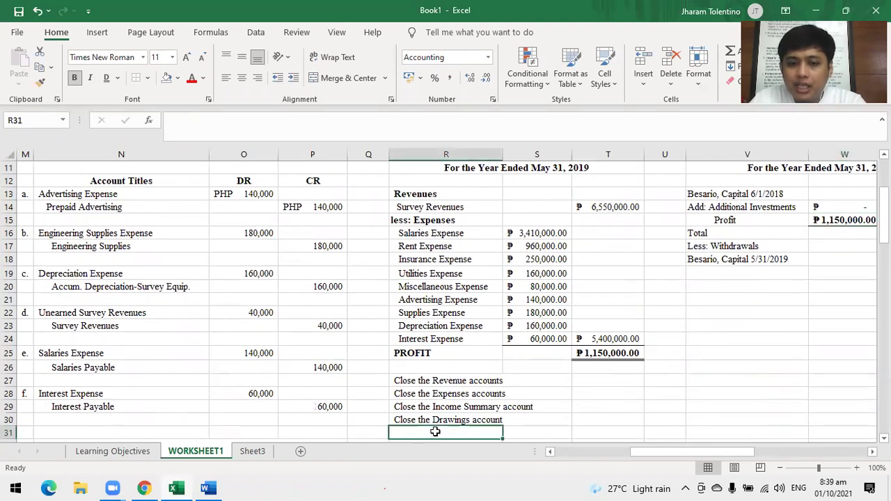
text(Inco)
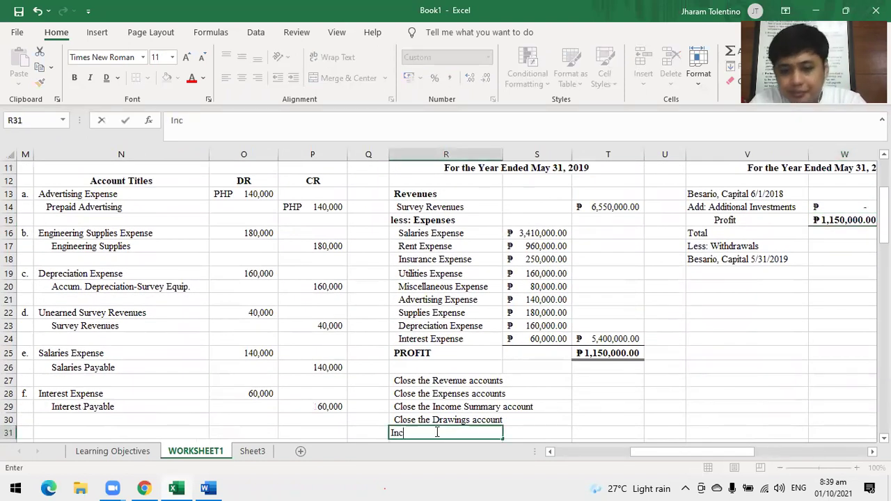
text(S)
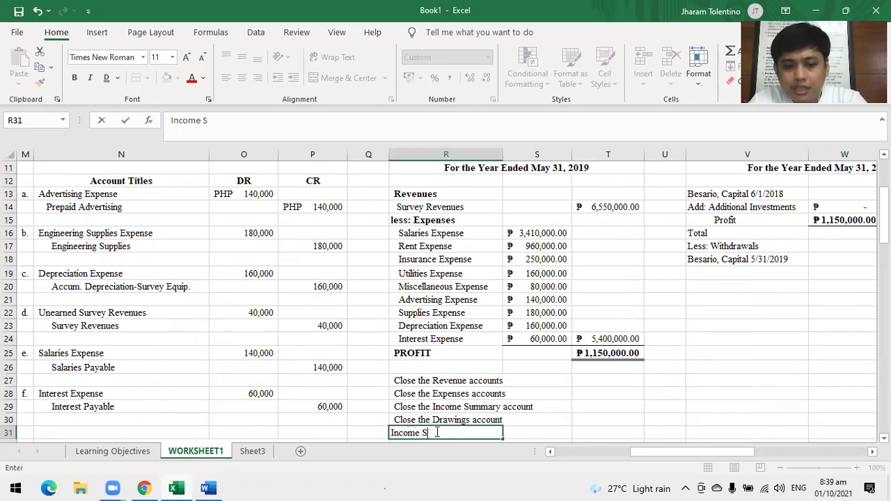
text(tatements )
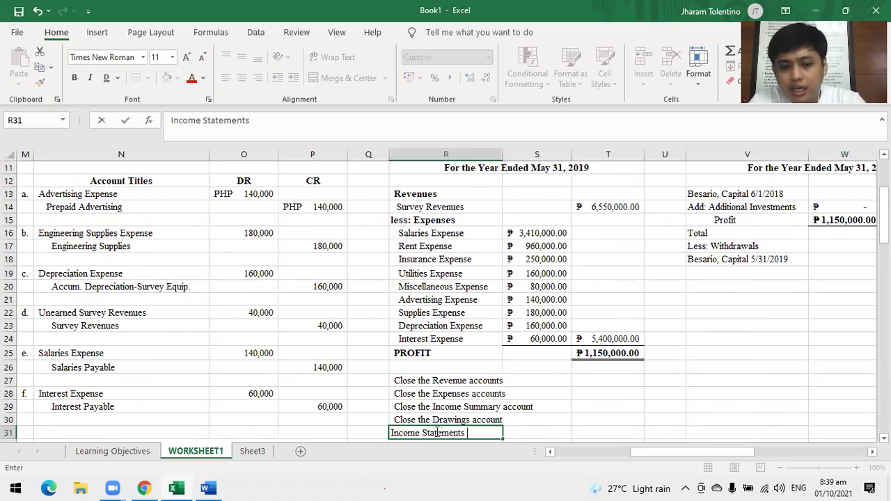
text(account = tempo)
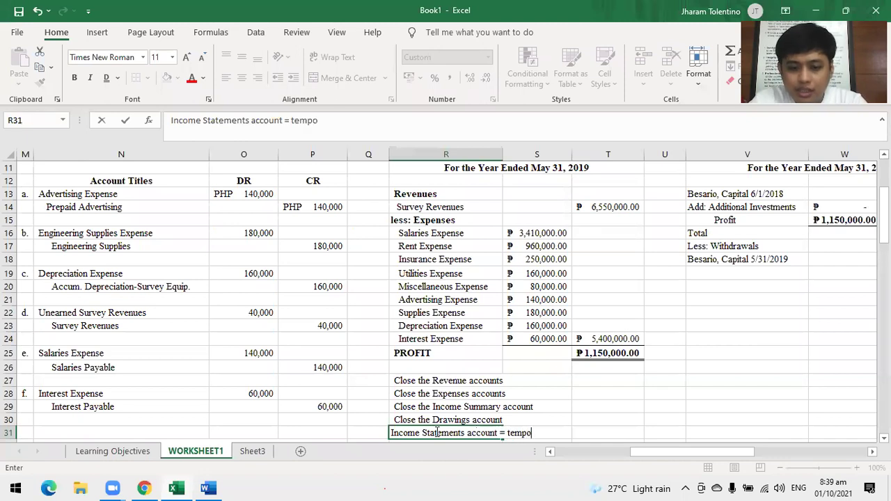
text(rary)
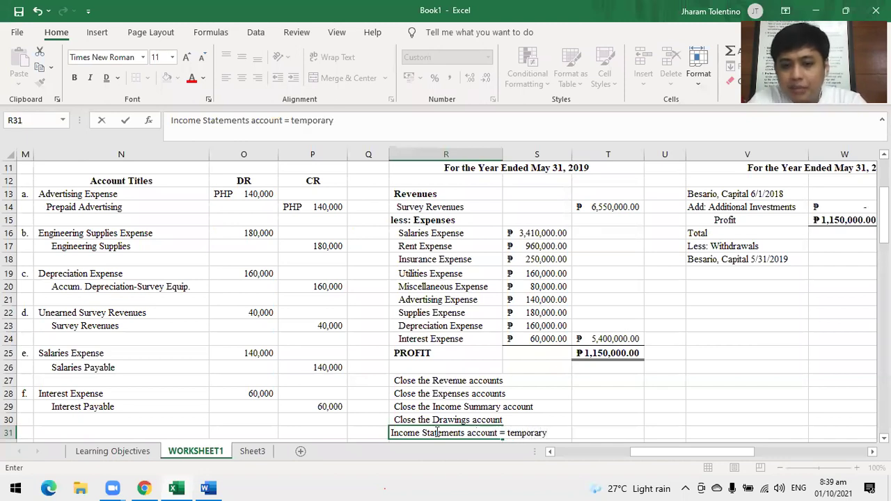
text( or no)
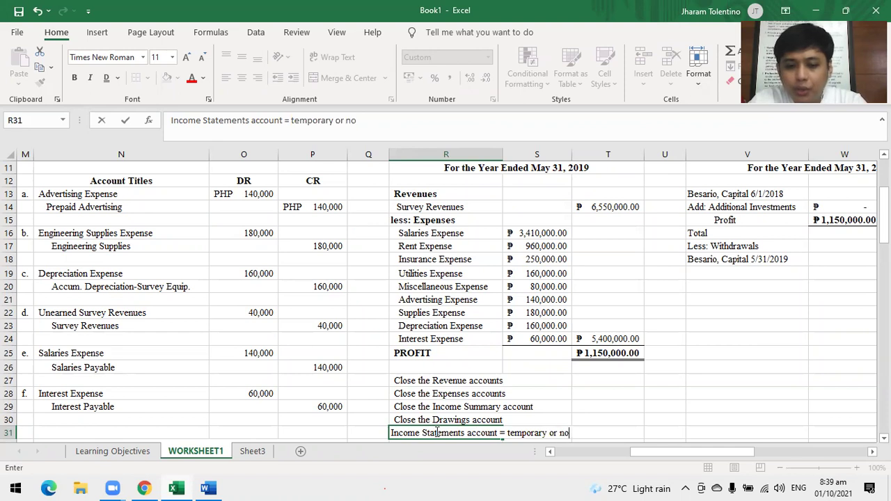
text(minal accounts)
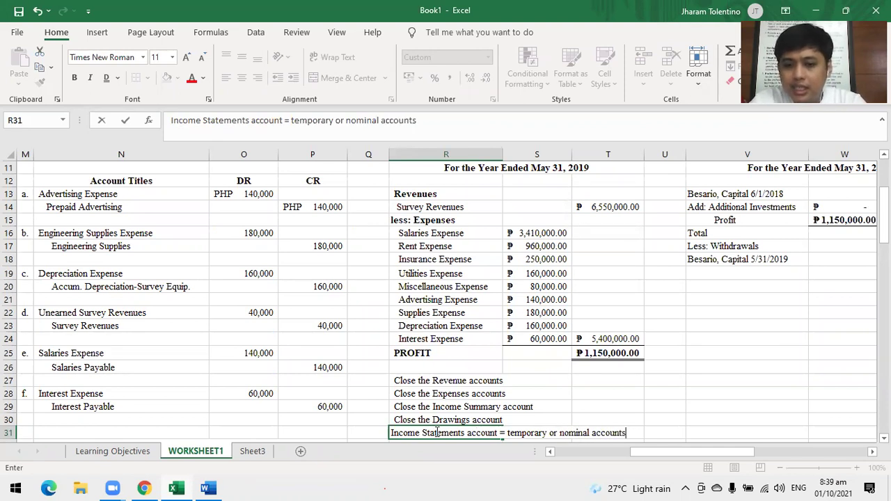
key(Return)
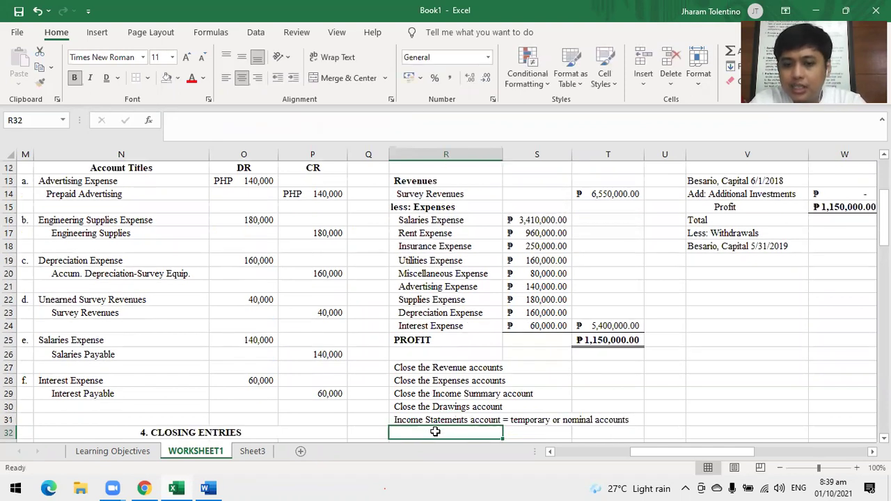
scroll(518, 397, up, 1)
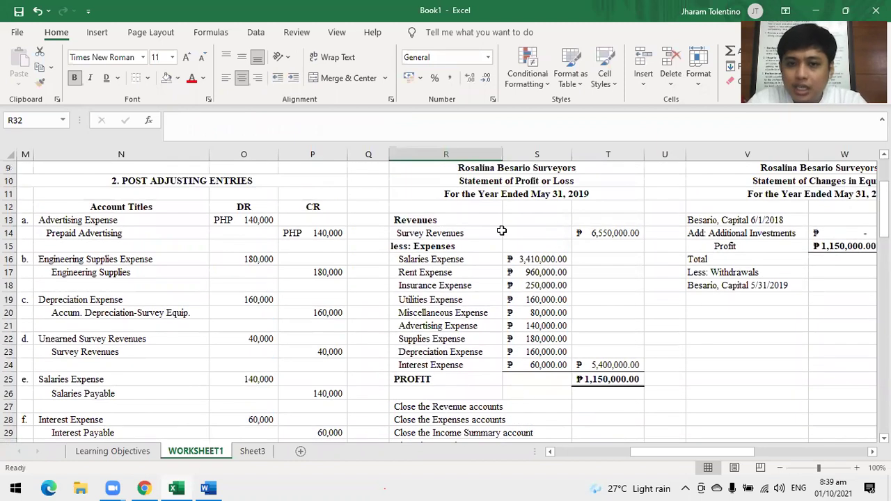
scroll(535, 238, down, 1)
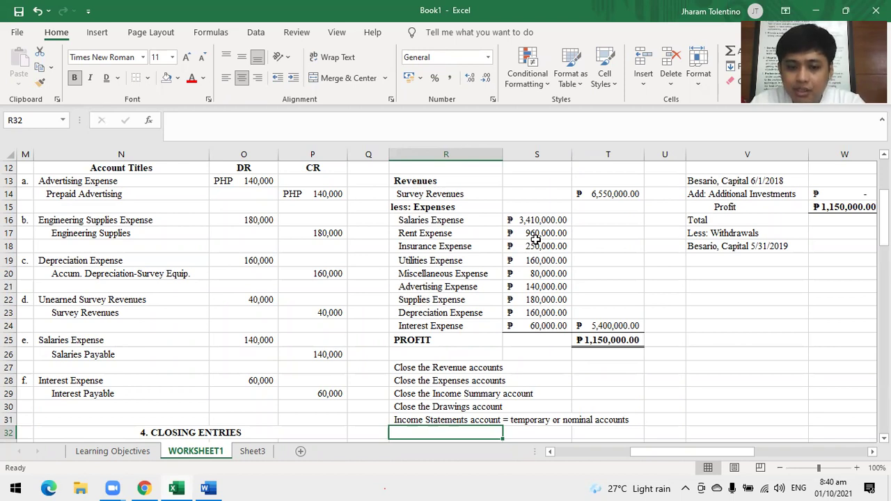
- Enter 'Balance Sheet accounts = real or permanent accounts' in R32 and left-align it
text(Bala)
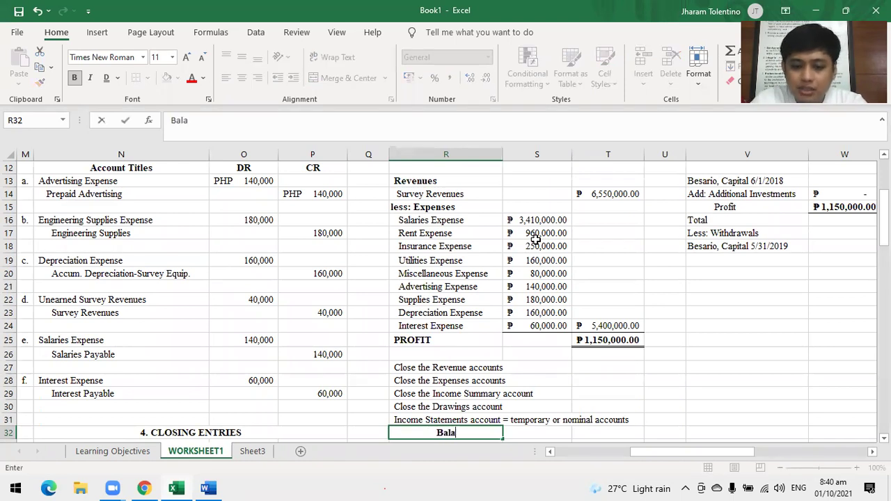
text(nce Sheet )
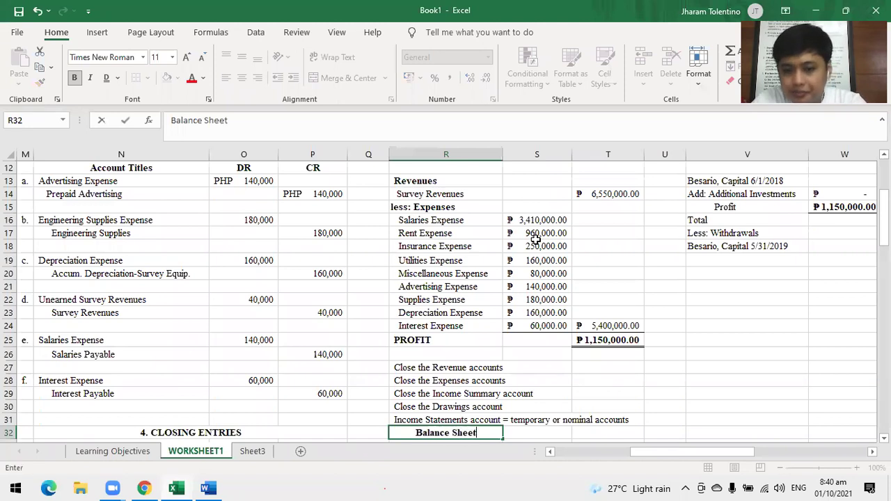
text(account)
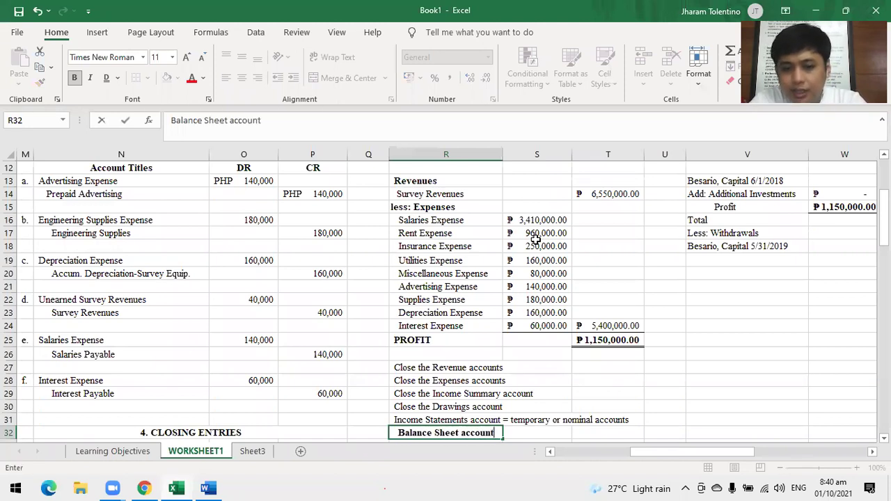
text(s = r)
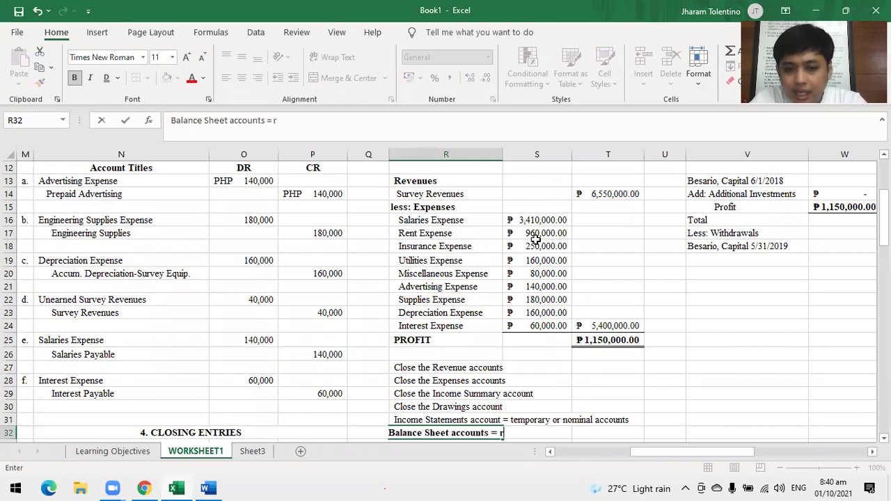
text(eal )
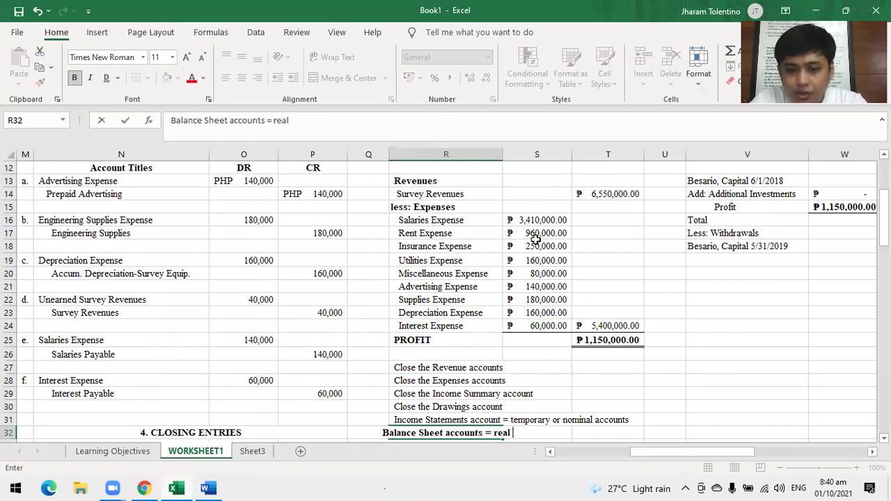
text(or perman)
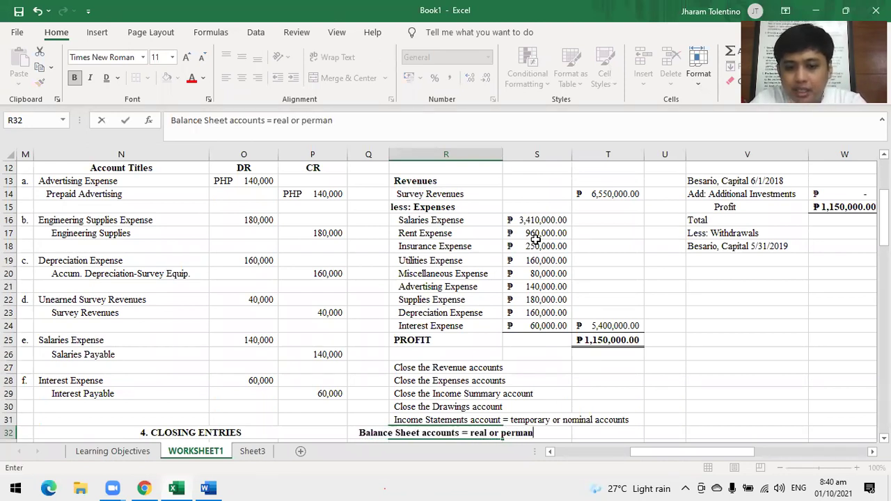
text(ent ac)
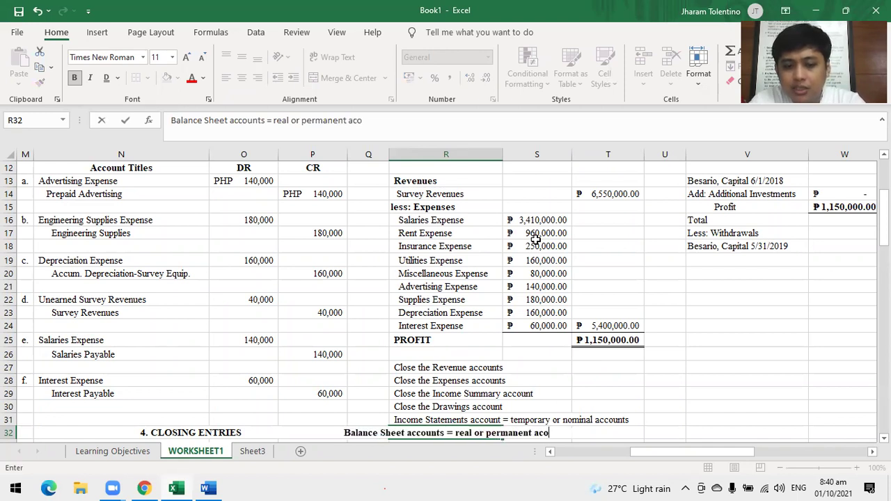
text(counts)
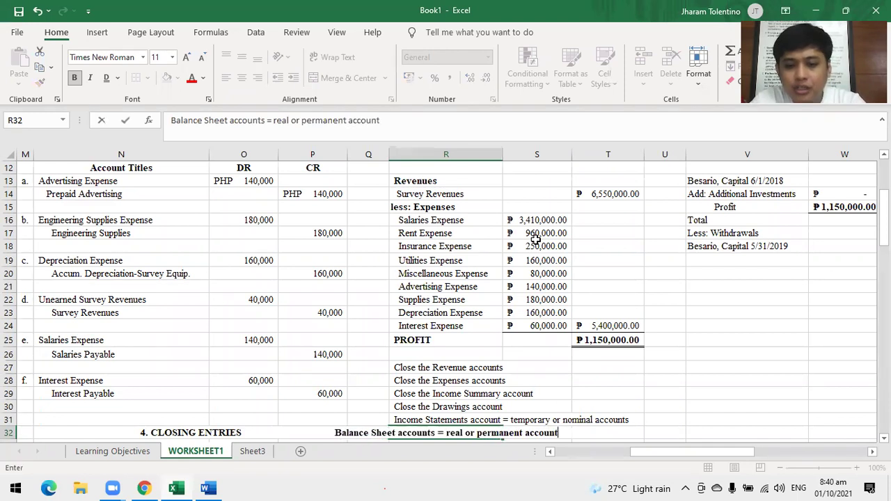
key(Return)
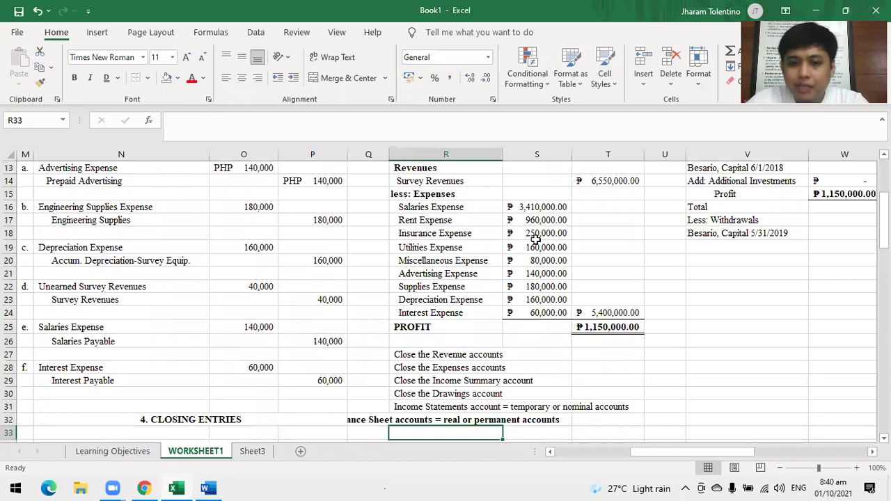
click(447, 416)
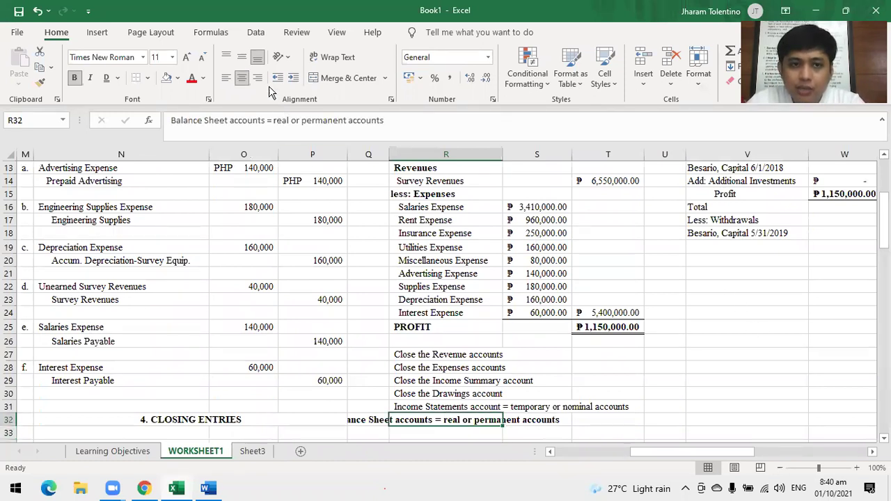
click(226, 77)
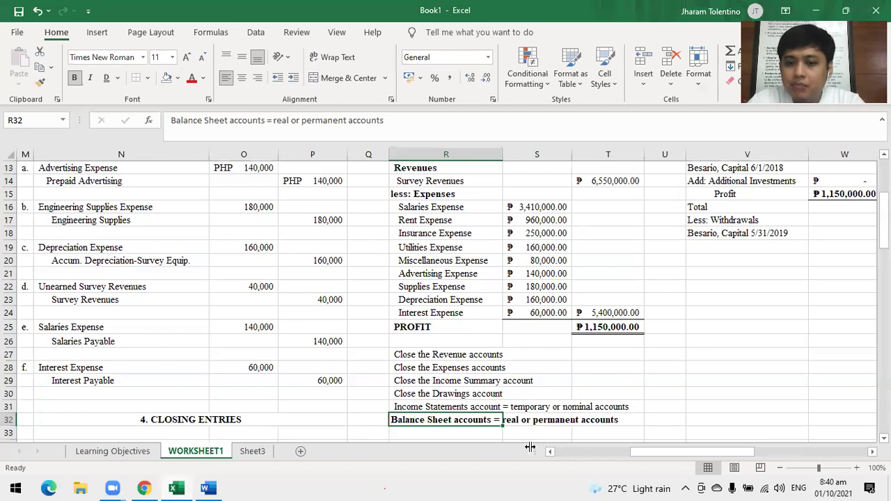
scroll(565, 457, up, 2)
scroll(564, 456, down, 2)
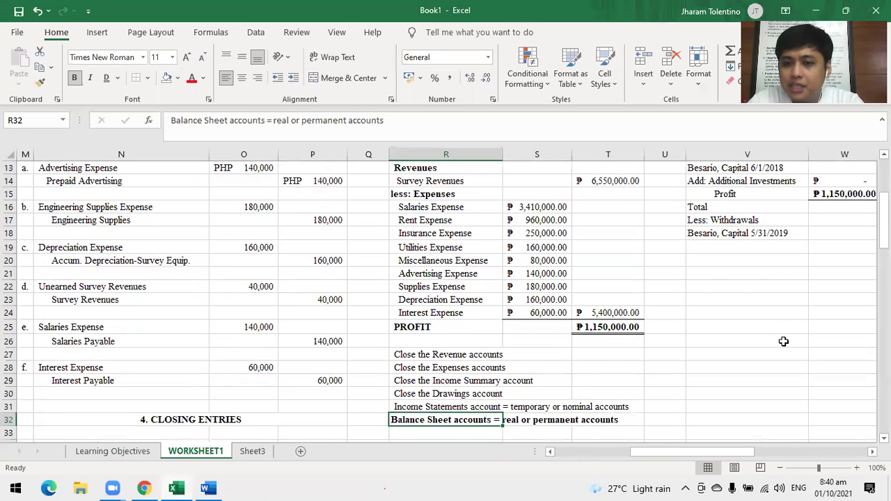
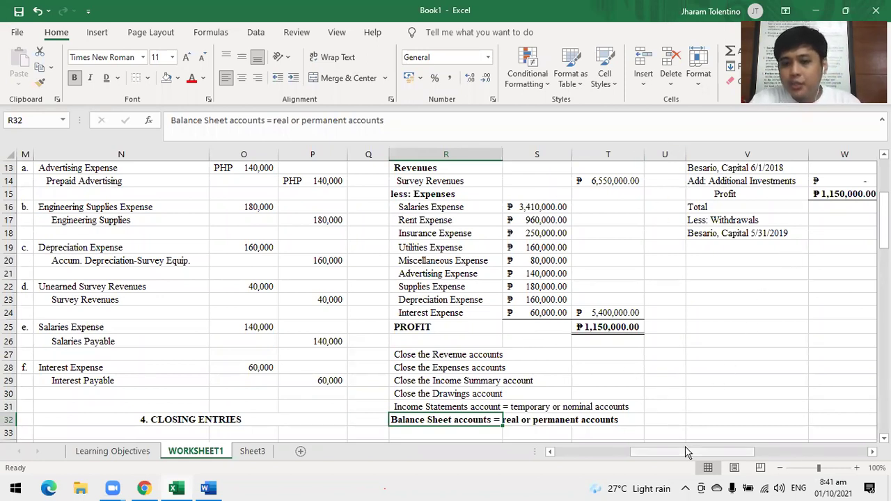
- Debit Survey Revenues in O37 with =T14, the statement's 6,550,000 revenue total
click(581, 181)
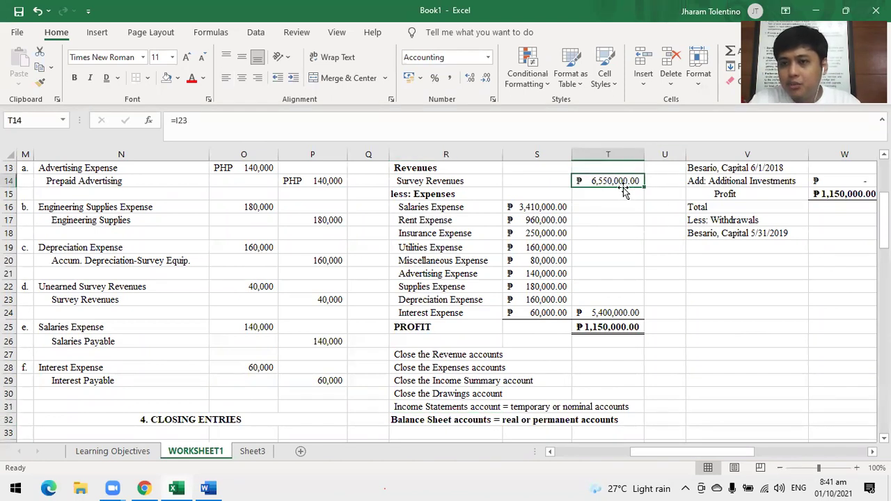
click(548, 181)
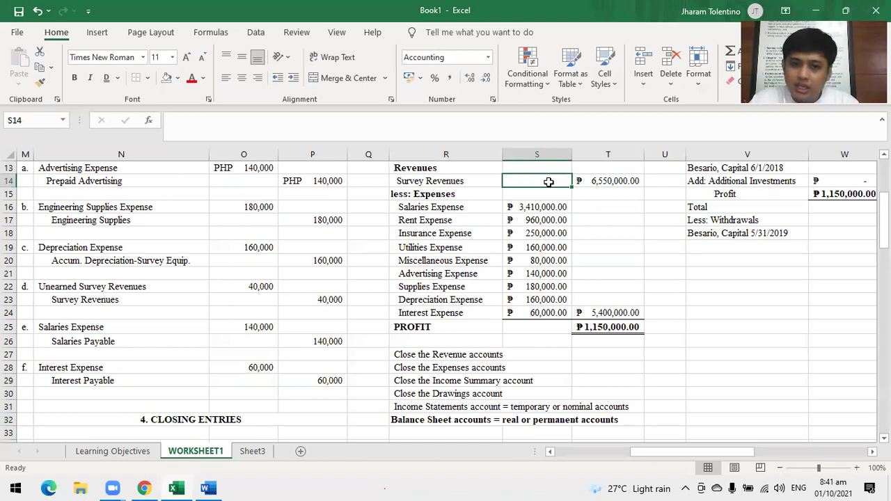
drag(540, 207, 557, 314)
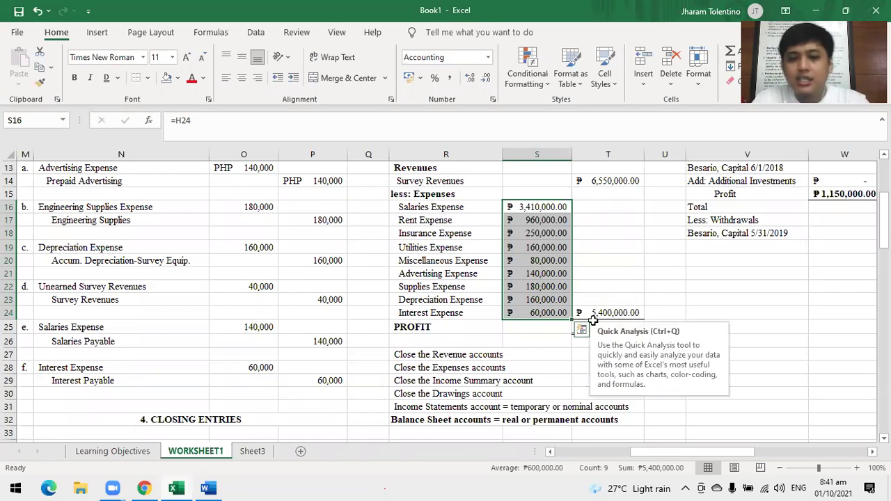
scroll(309, 388, down, 1)
drag(708, 453, 703, 454)
scroll(423, 400, down, 1)
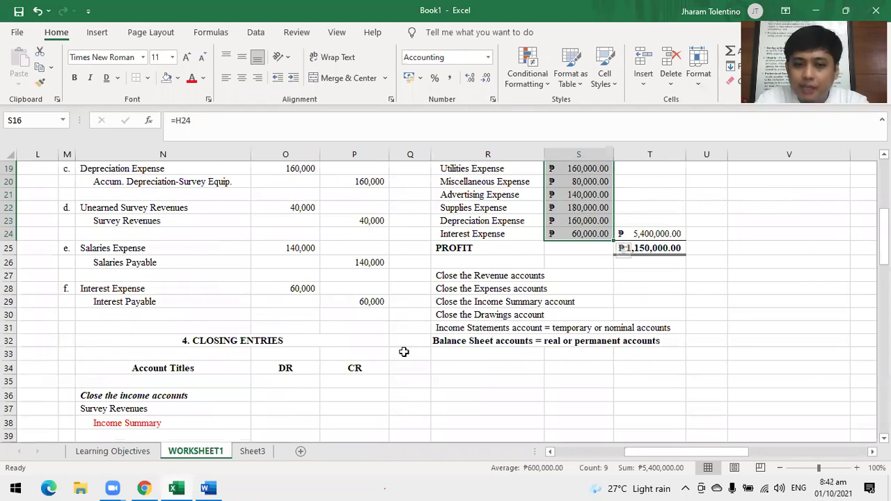
click(282, 410)
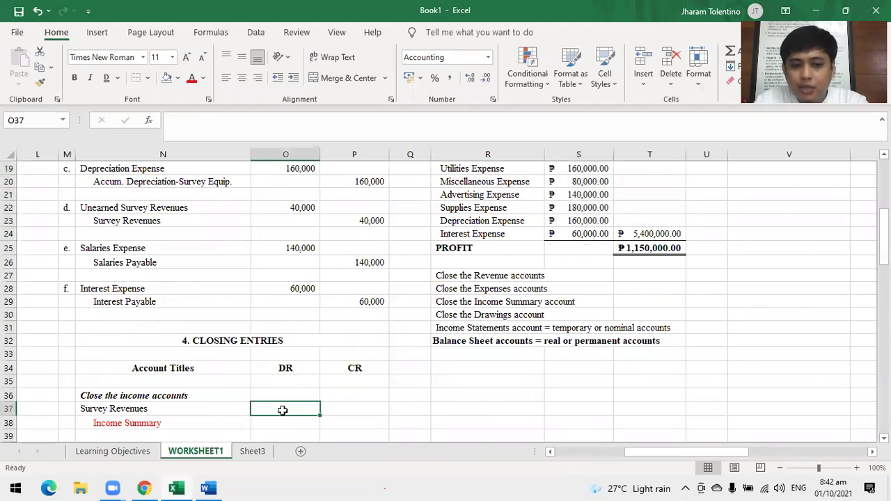
text(=)
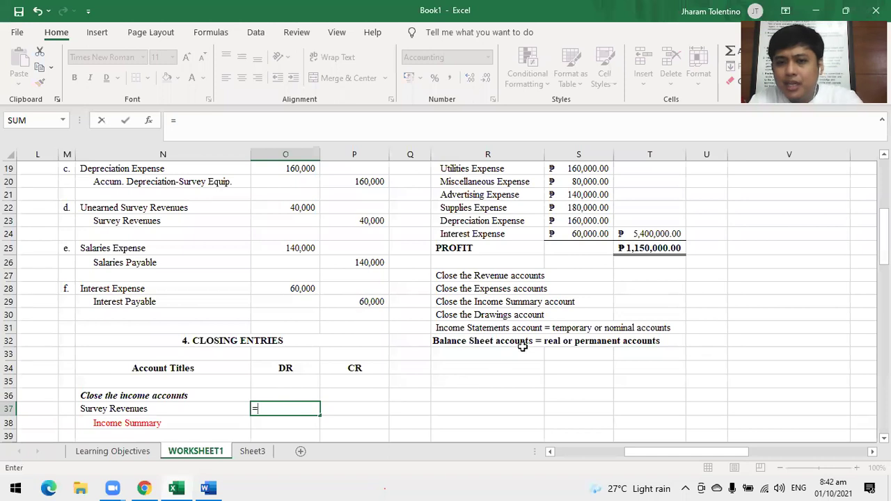
scroll(578, 309, up, 3)
click(649, 219)
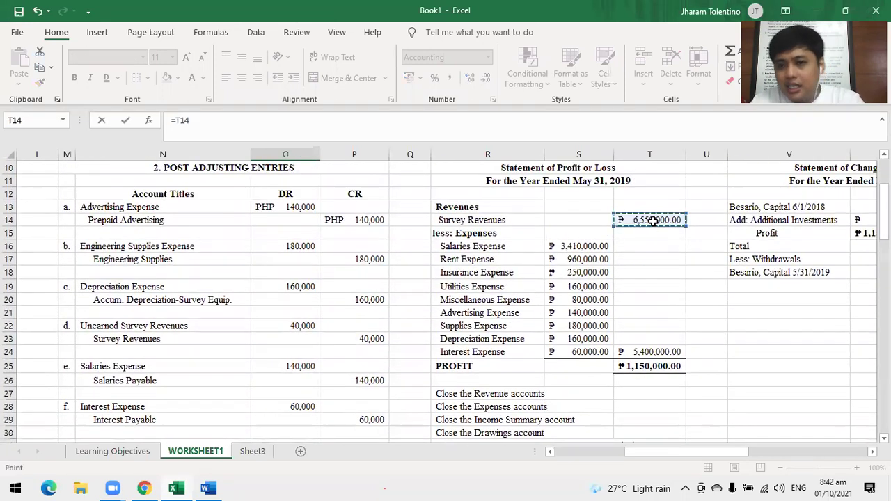
key(Return)
- Credit Income Summary in P38 with =O37 for the same 6,550,000
scroll(440, 337, down, 1)
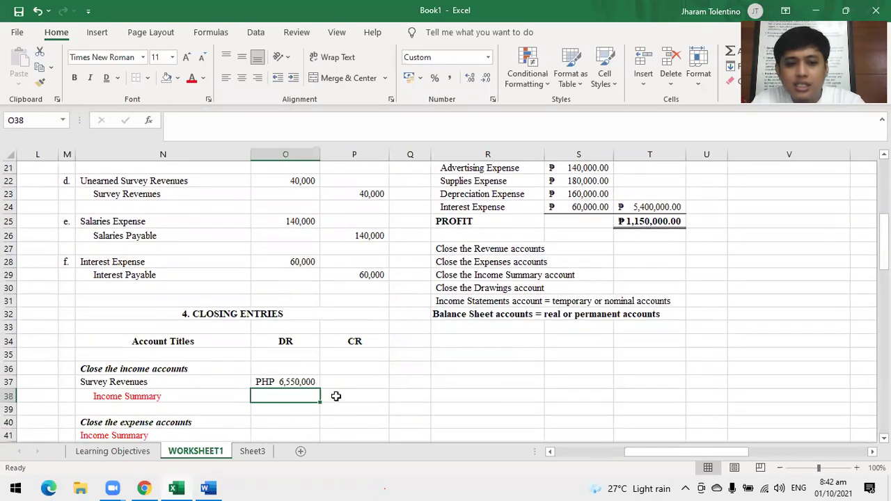
click(337, 398)
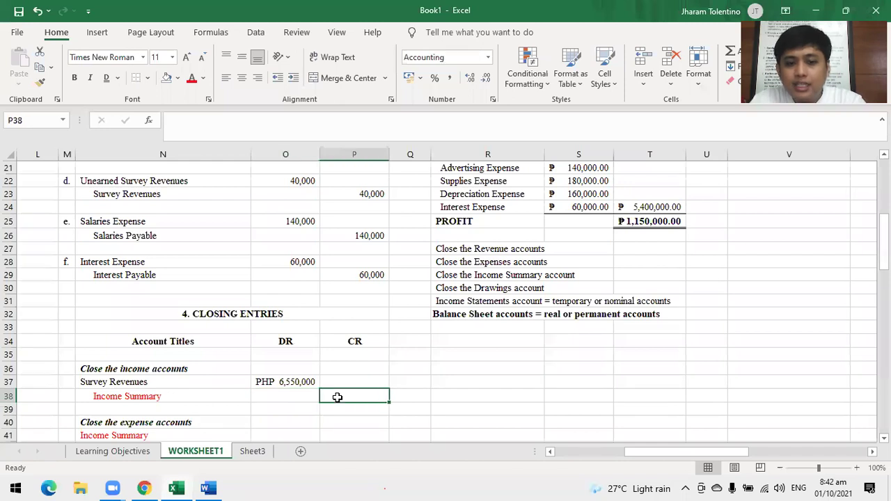
text(=)
click(285, 381)
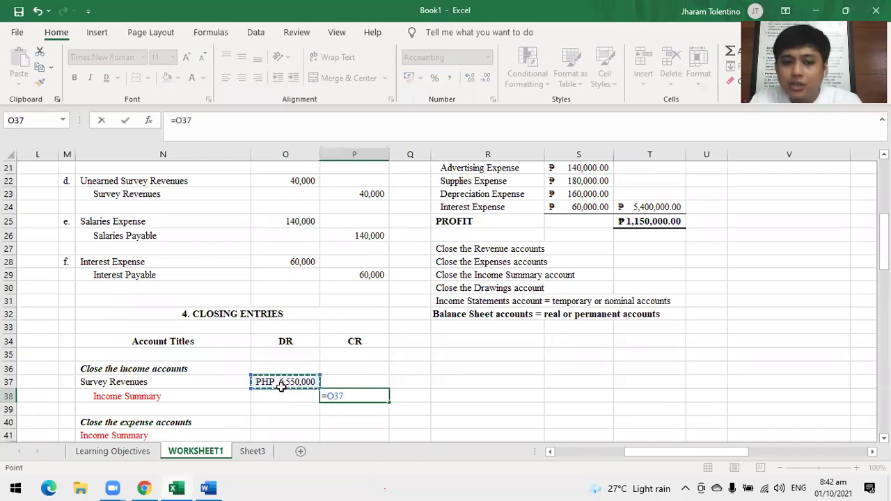
key(Return)
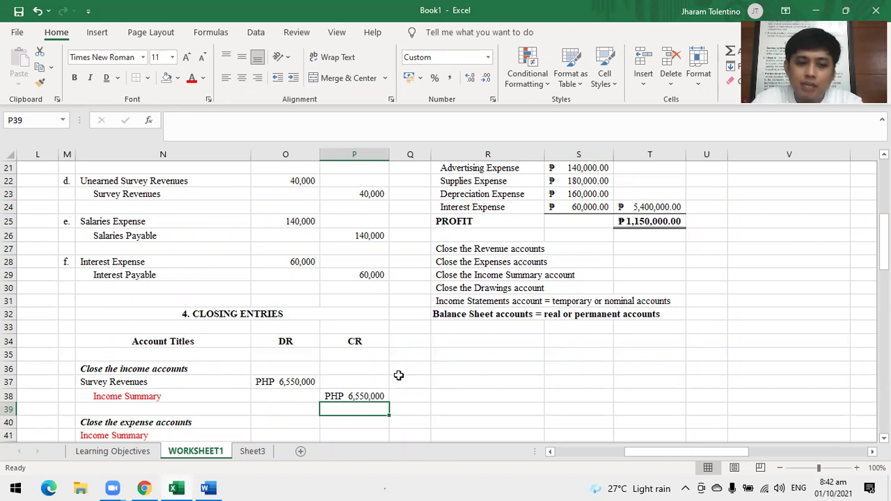
- Fill the nine expense credits P42:P50 with =S16 linked to the statement's expenses
scroll(398, 375, down, 1)
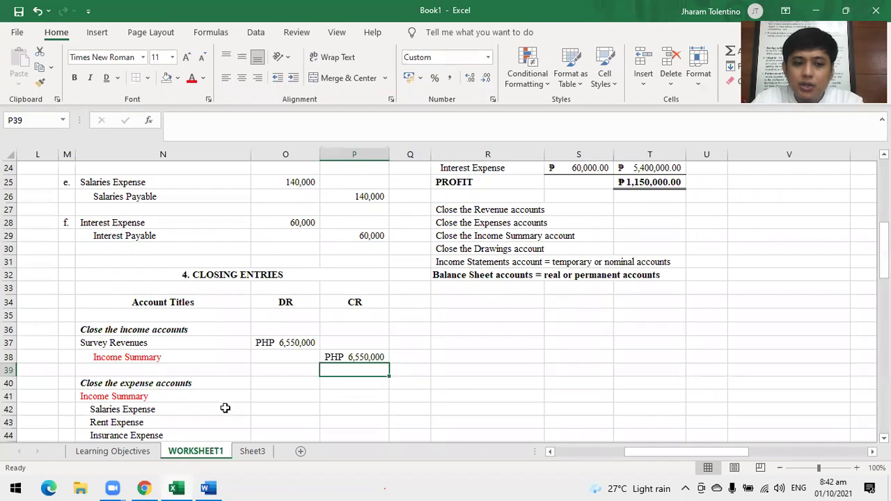
scroll(245, 413, down, 1)
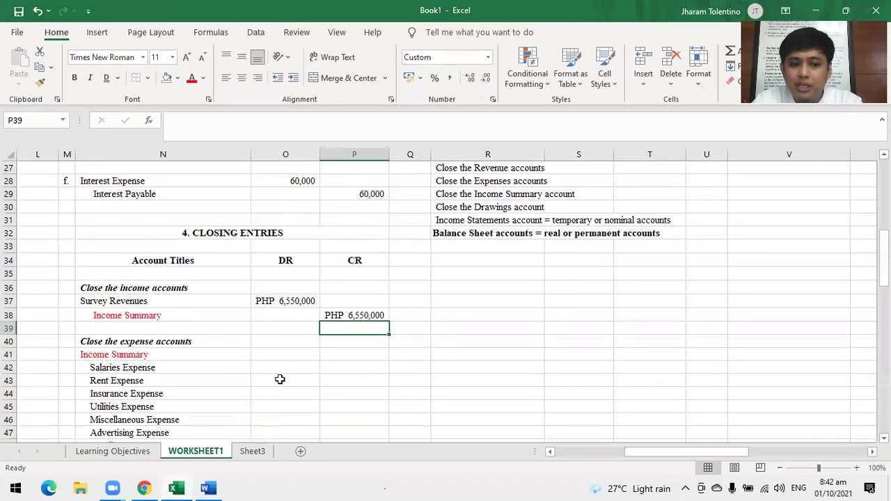
click(270, 357)
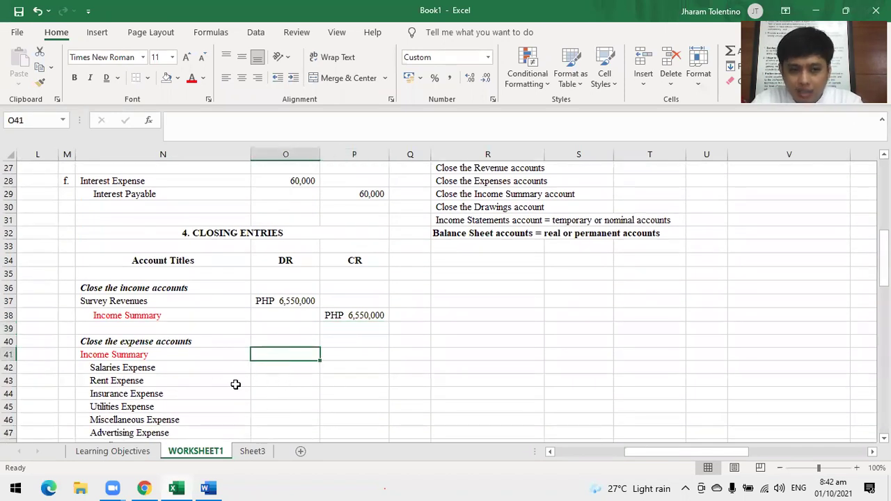
click(362, 369)
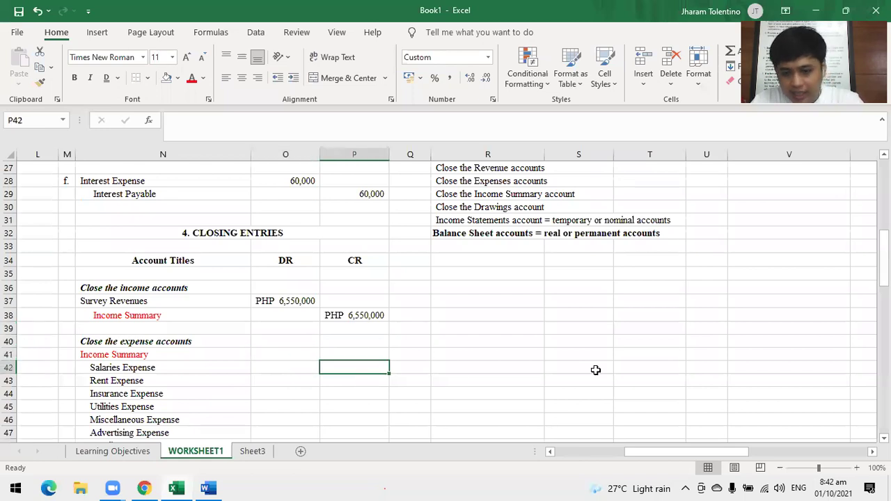
text(=)
scroll(643, 369, up, 5)
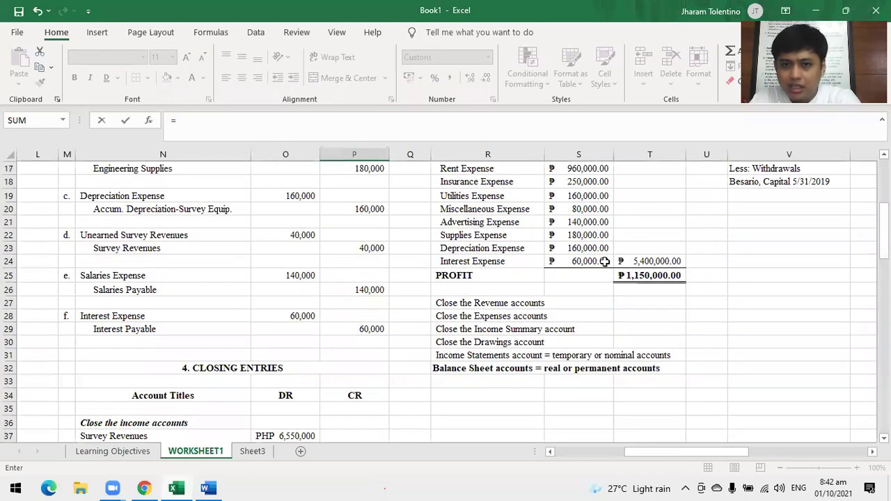
click(586, 220)
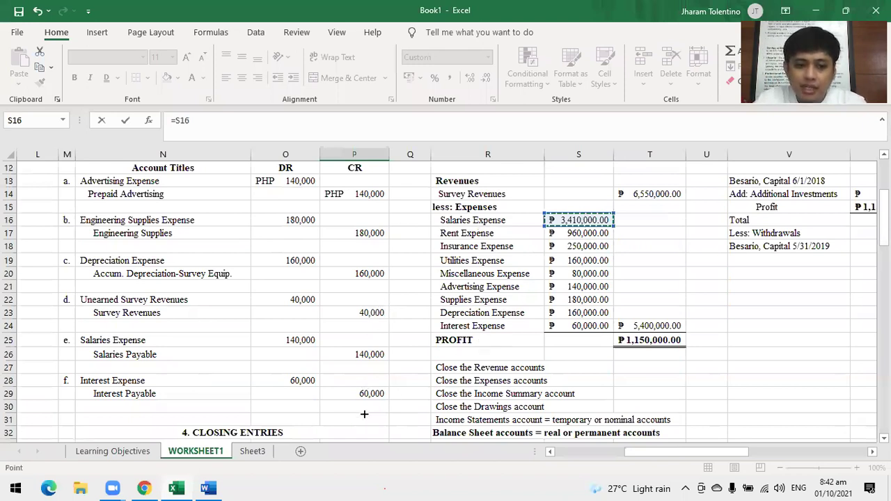
key(ctrl+Return)
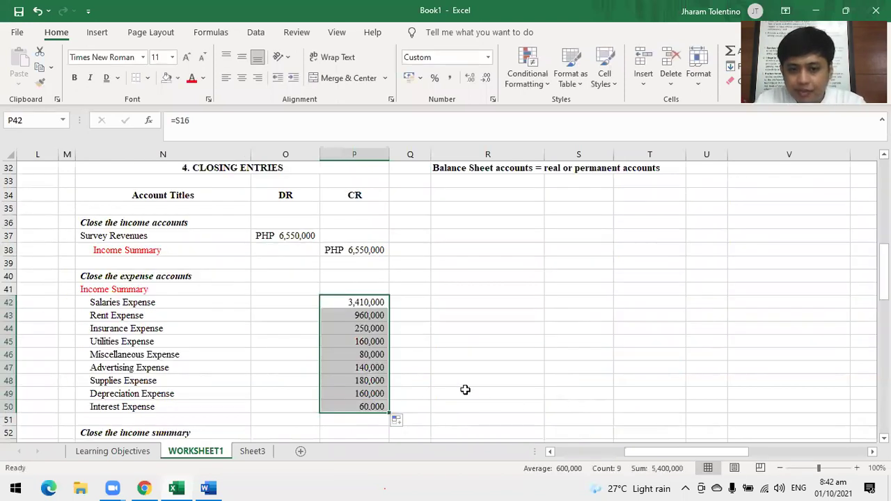
scroll(458, 383, up, 1)
scroll(453, 384, down, 1)
click(454, 382)
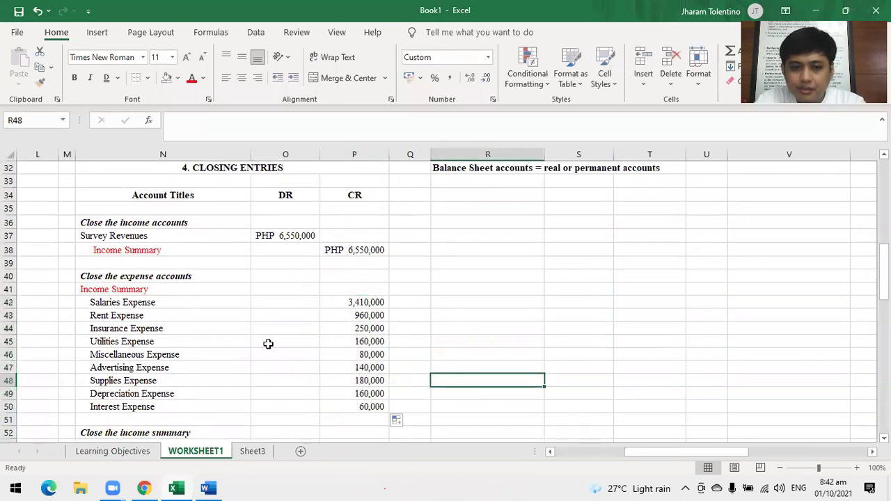
- Debit Income Summary in O41 with =SUM(P42:P50), totalling 5,400,000
click(286, 291)
text(=sum()
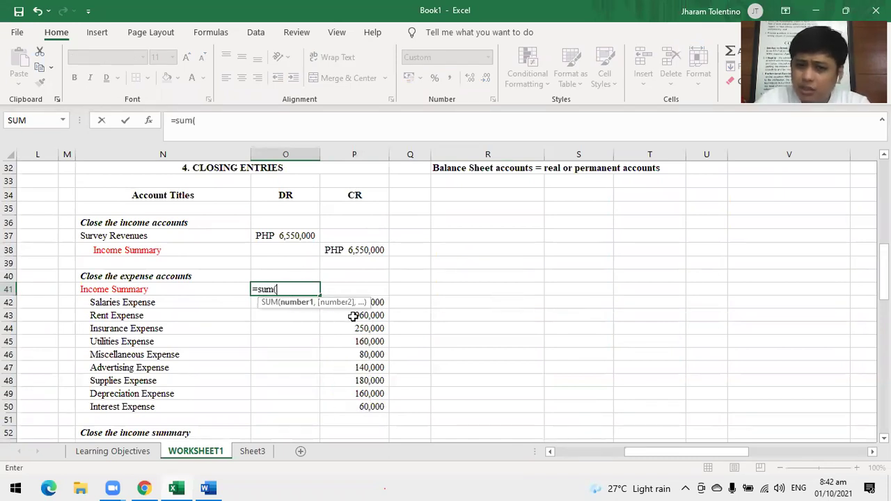
drag(383, 303, 385, 415)
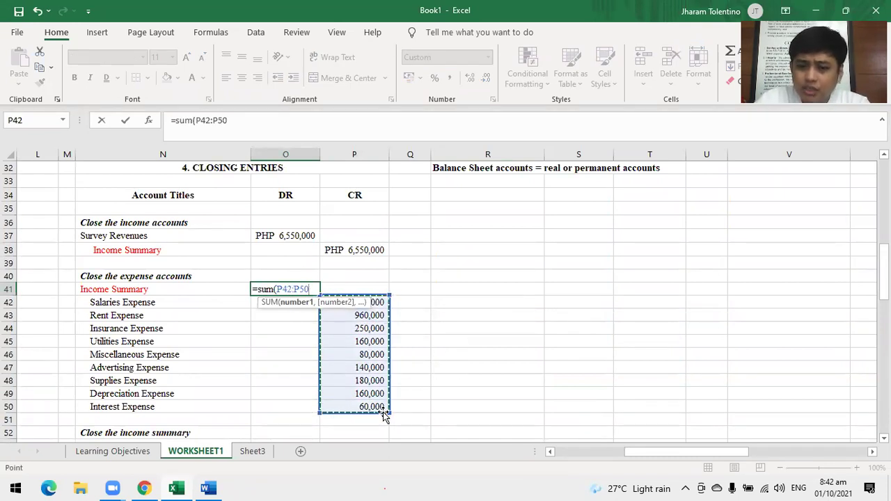
key(Return)
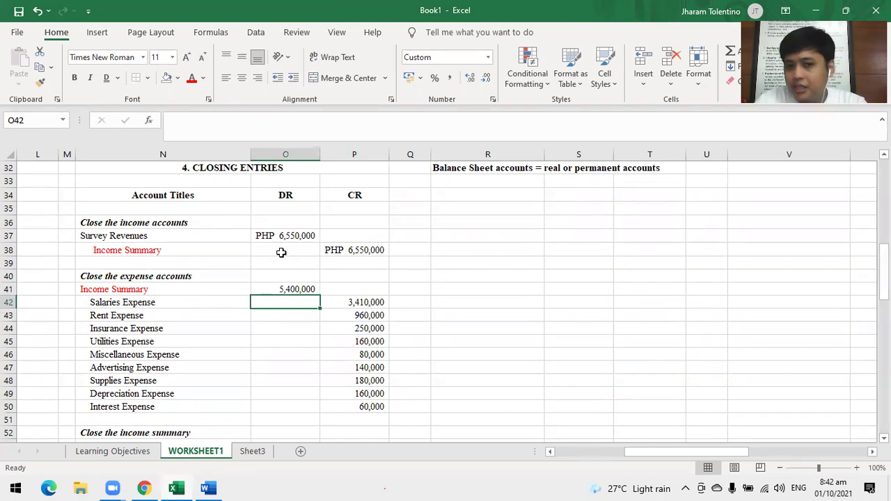
drag(281, 236, 324, 249)
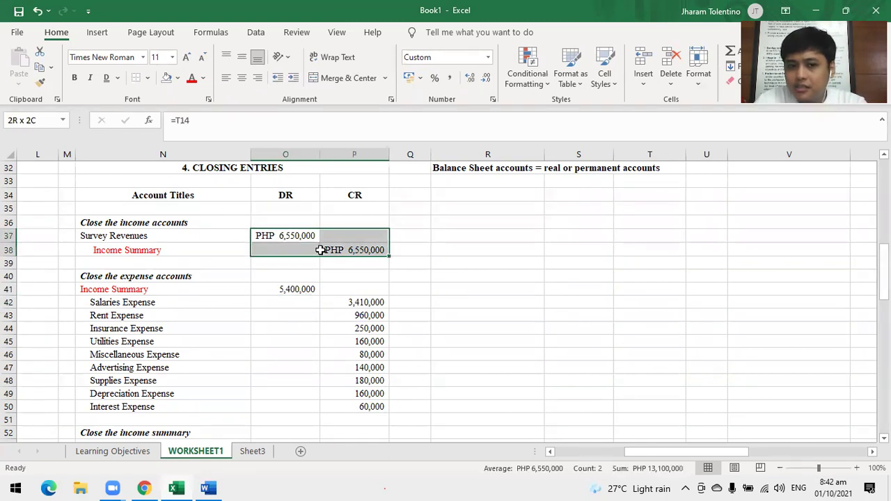
- Format revenue entry amounts as peso accounting and add a merged, underlined 'Income Summary' heading
click(409, 77)
click(449, 380)
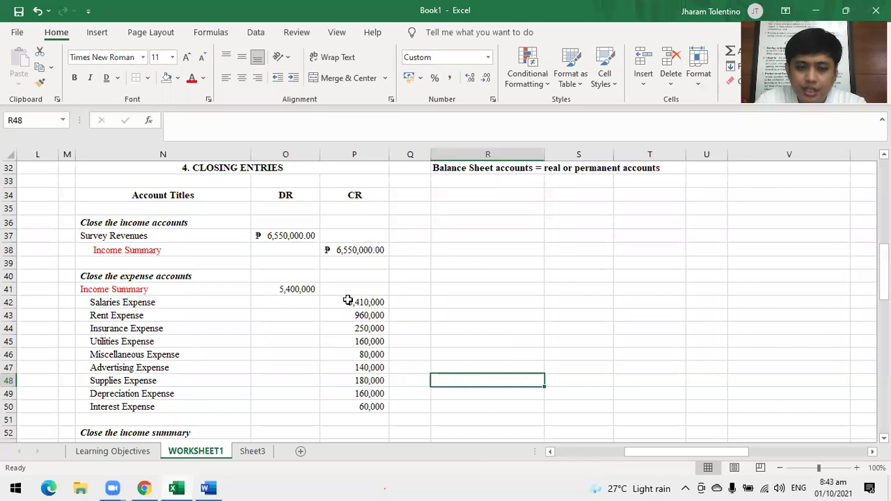
scroll(322, 344, down, 1)
drag(589, 249, 630, 248)
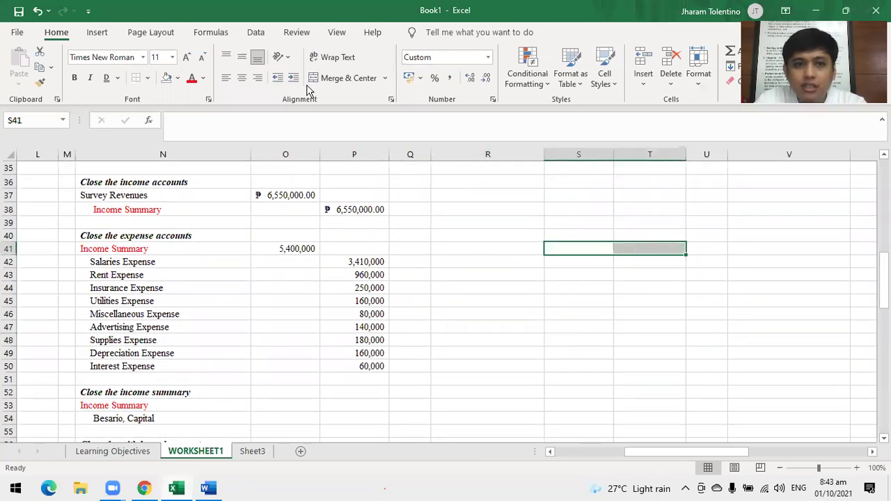
click(346, 78)
click(150, 78)
click(164, 117)
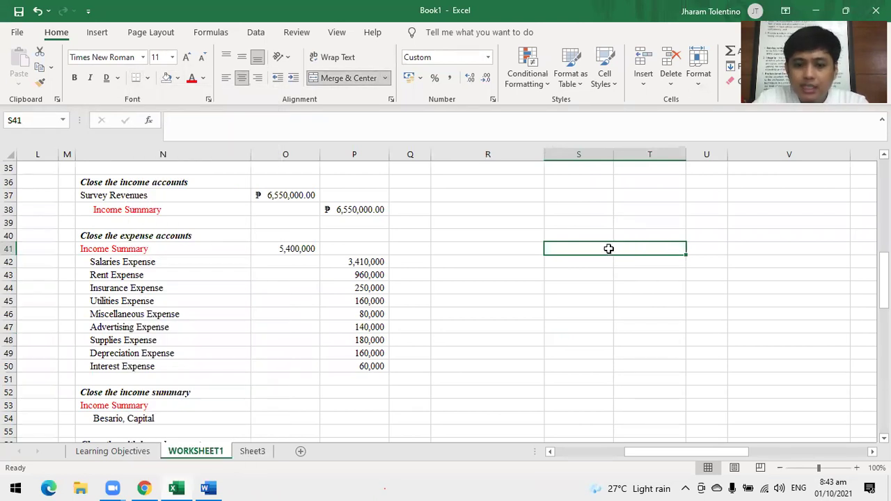
text(Income Summary)
click(629, 263)
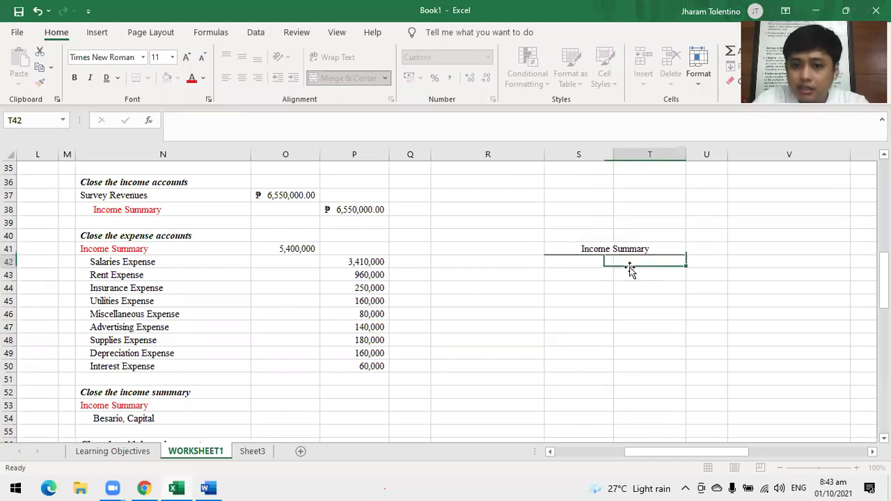
- Add a vertical border down the left column to form the T-account
drag(594, 265, 590, 302)
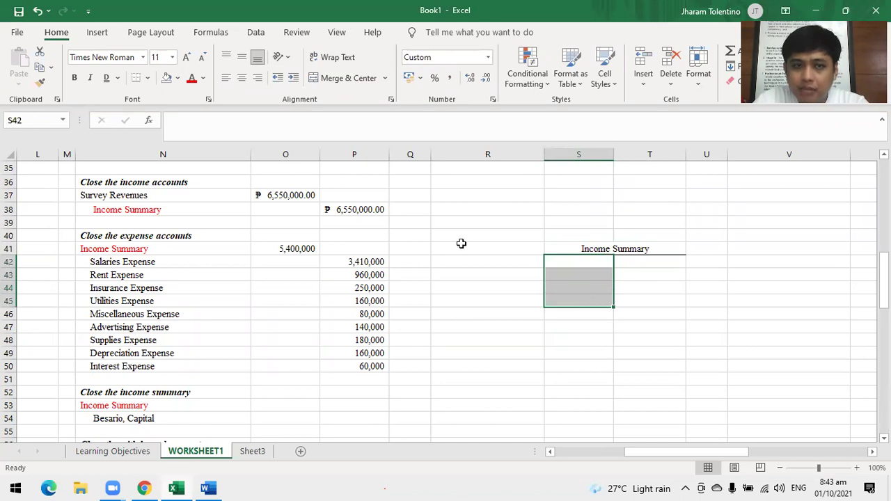
click(147, 77)
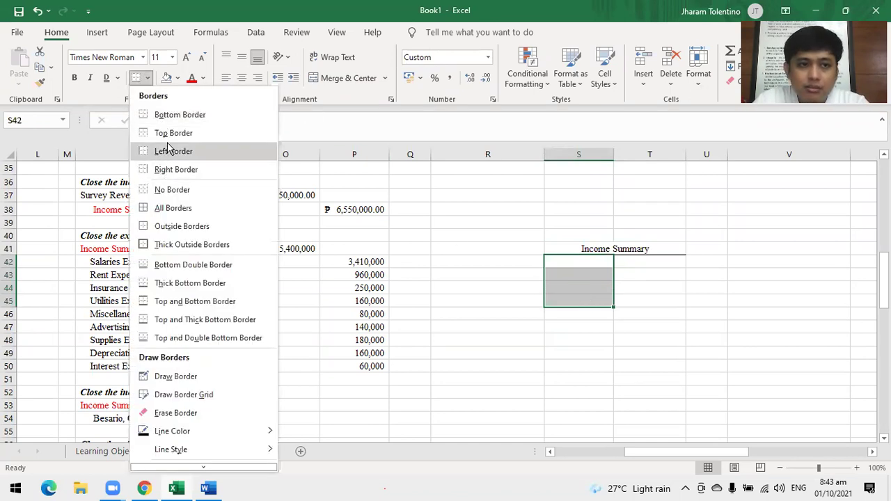
click(167, 174)
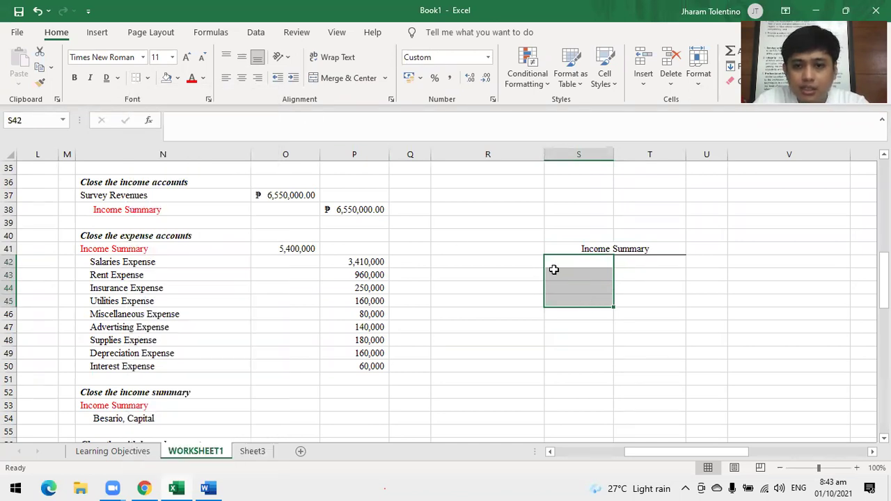
click(568, 284)
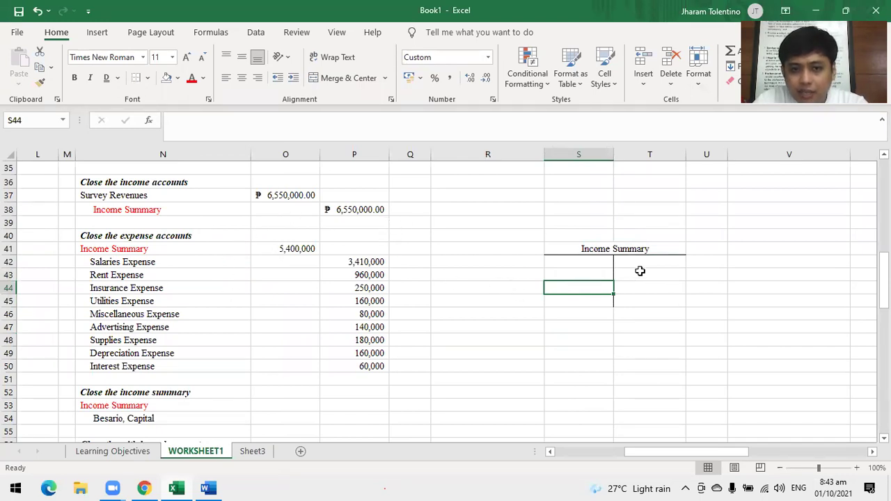
- Post revenue =P38 (6,550,000) to T42 and expenses =O41 (5,400,000) to S42
click(640, 266)
text(=)
click(362, 197)
click(363, 206)
key(Return)
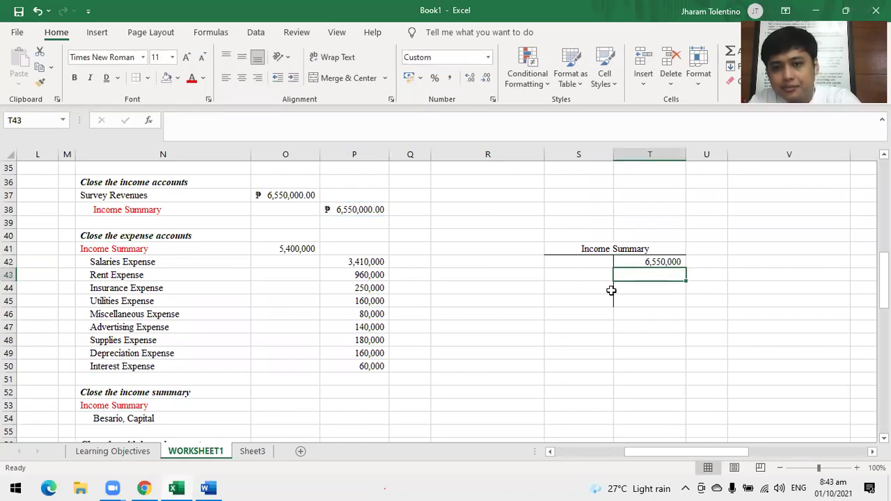
click(584, 262)
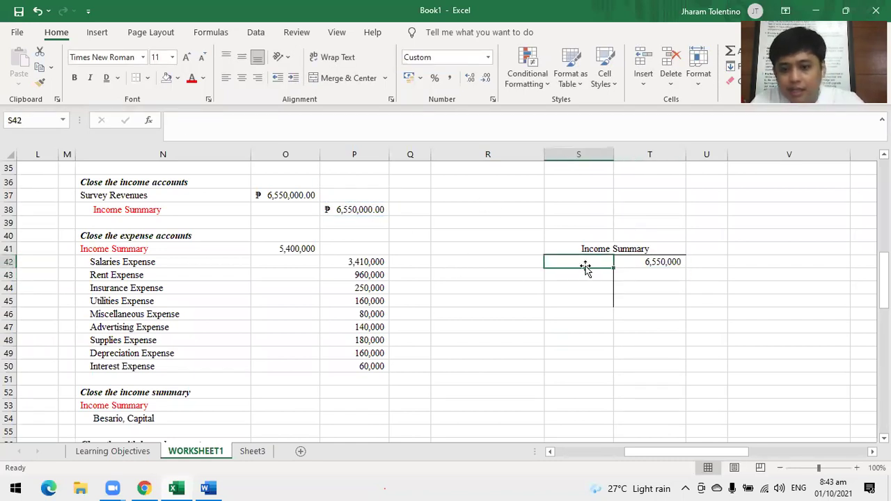
text(=)
click(310, 249)
key(Return)
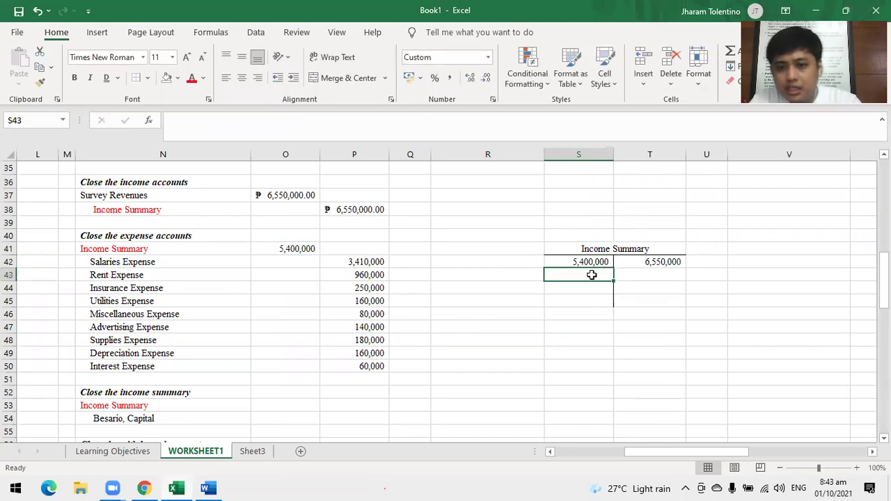
- Rule off S43:T43 and total both sides at 6,550,000 with T44 =T42 and S44 =T44
drag(608, 278, 654, 276)
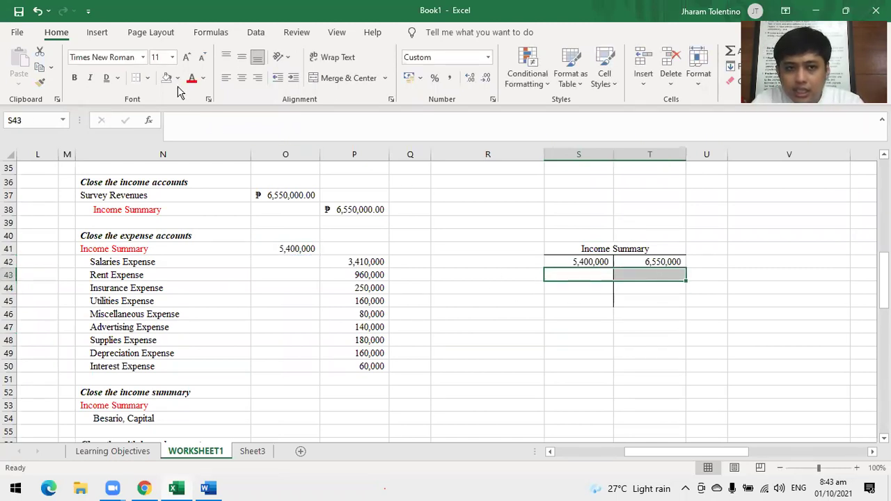
click(147, 78)
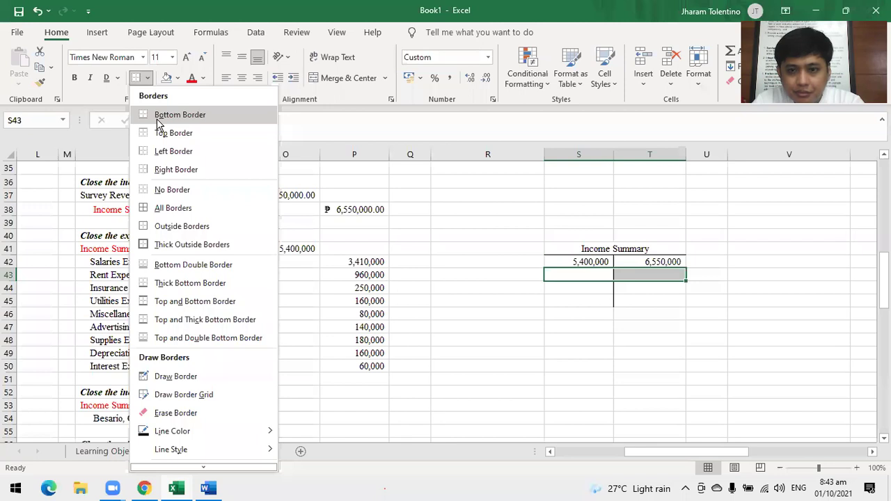
click(160, 124)
click(678, 290)
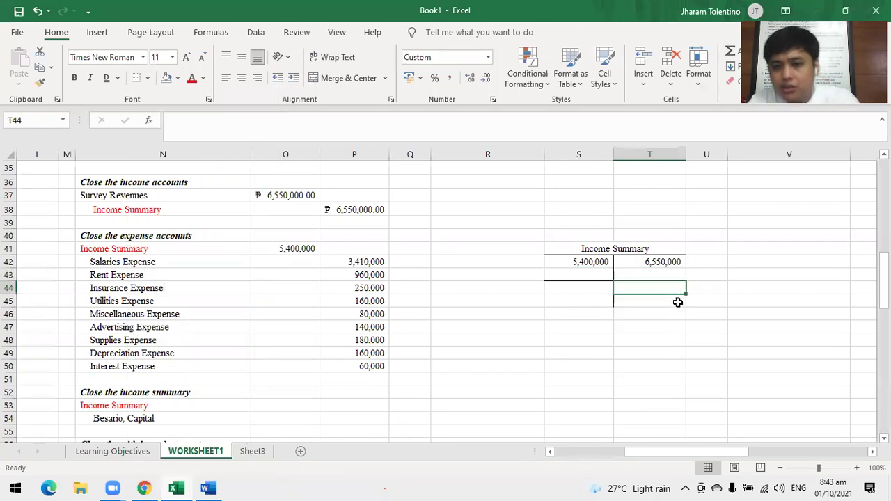
text(=)
click(657, 261)
key(Return)
click(597, 287)
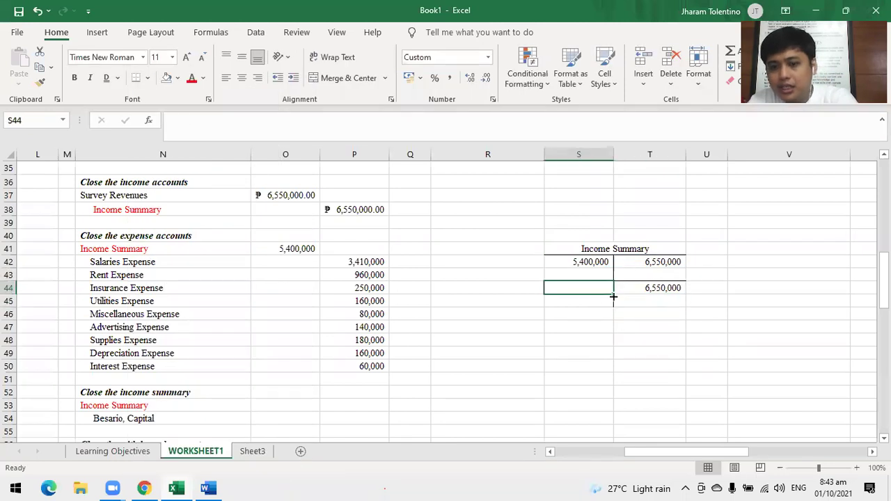
text(=)
click(645, 291)
key(Return)
- Enter the 1,150,000 balancing figure in S43 as =S44-S42
click(596, 275)
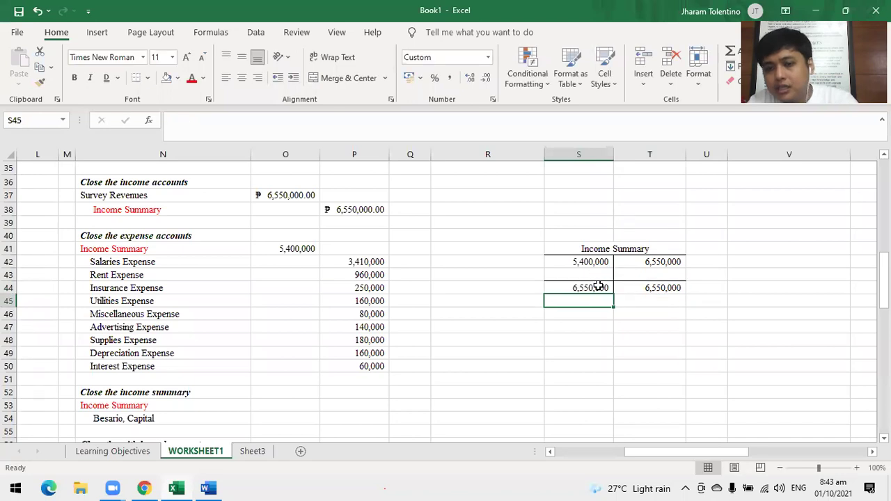
text(=)
click(592, 290)
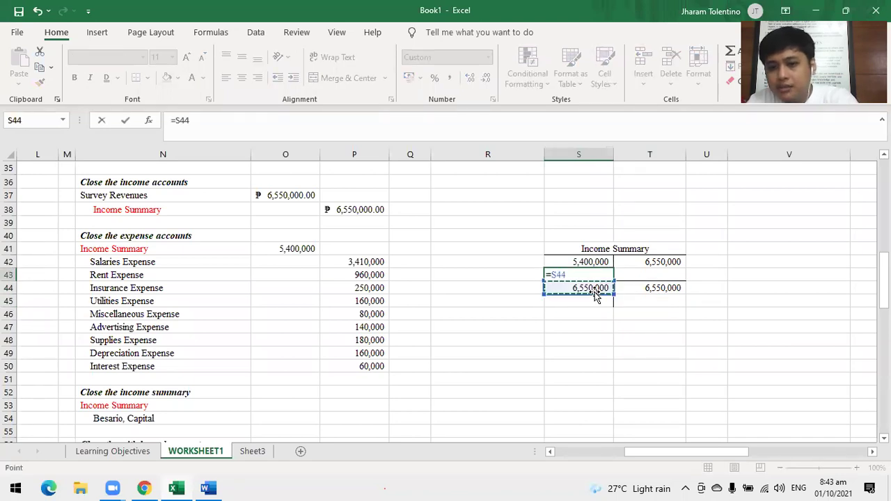
text(-)
click(565, 262)
key(Return)
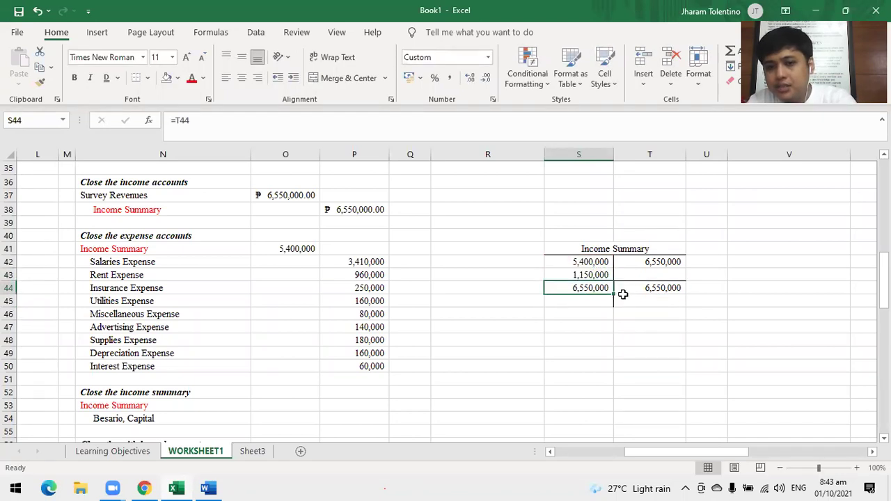
click(595, 275)
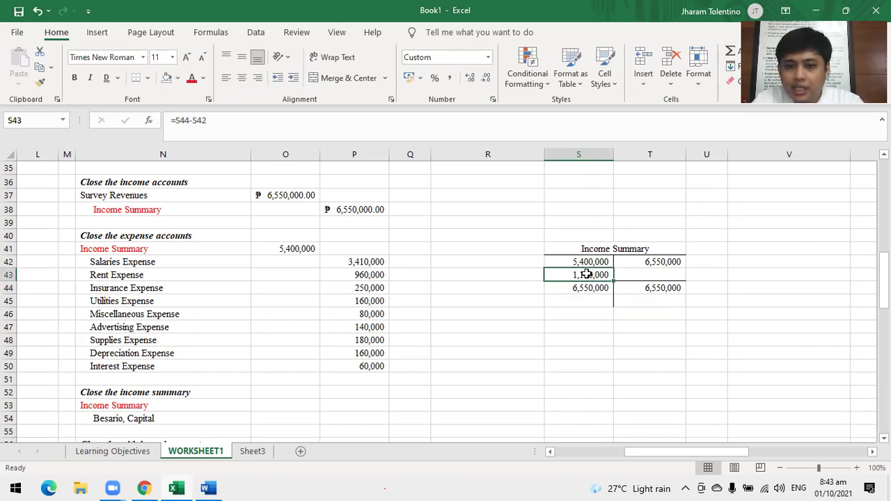
click(267, 404)
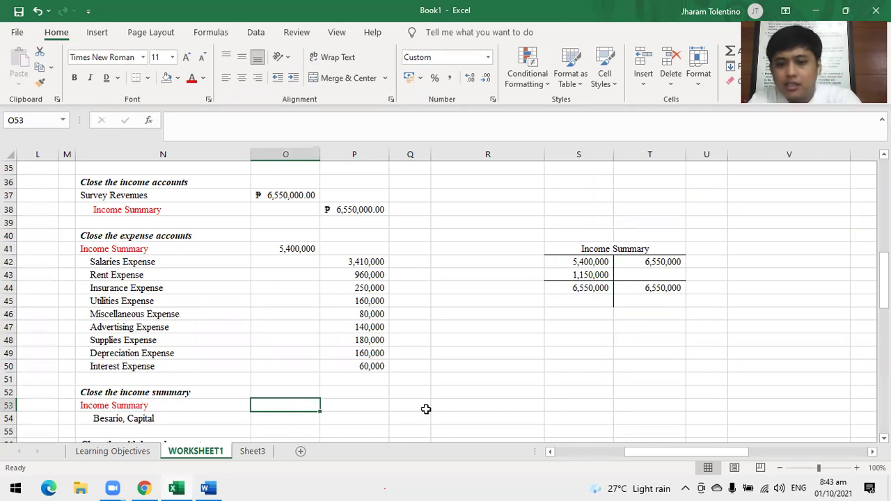
- Debit Income Summary in O53 with =S43 and credit Capital in P54 with =O53, both 1,150,000
text(=)
click(588, 277)
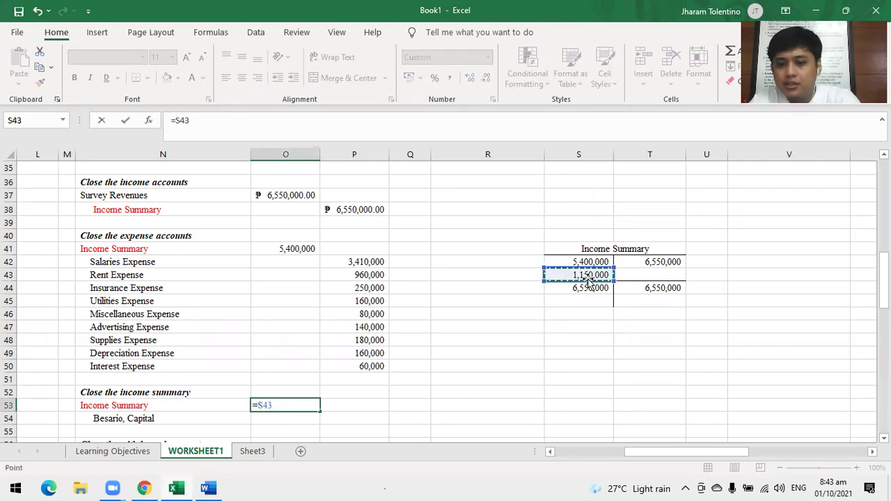
key(Return)
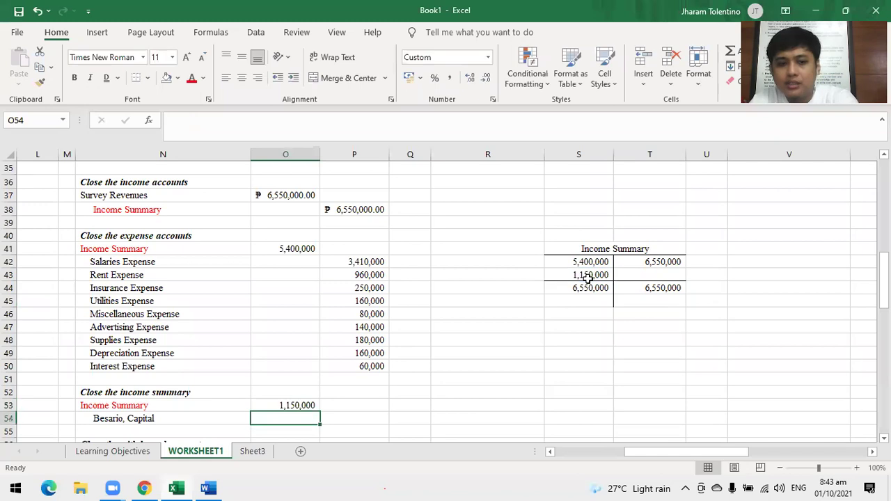
click(340, 417)
text(=)
click(299, 404)
key(Return)
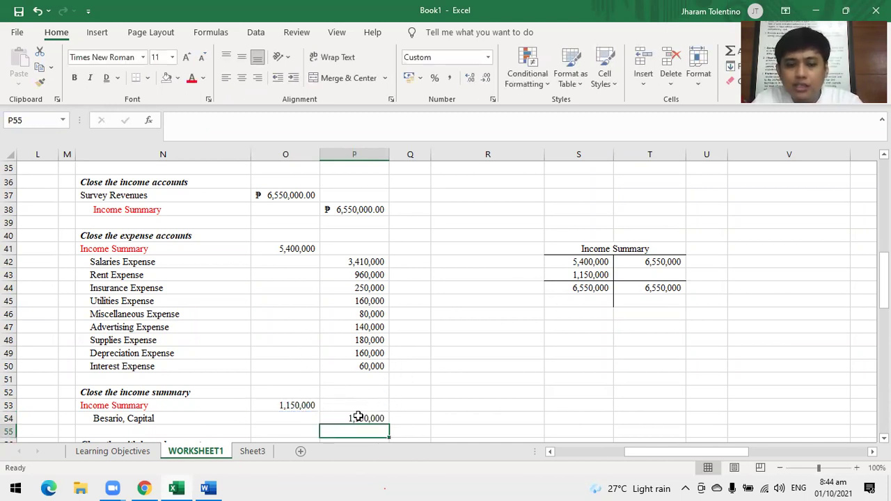
scroll(379, 416, down, 1)
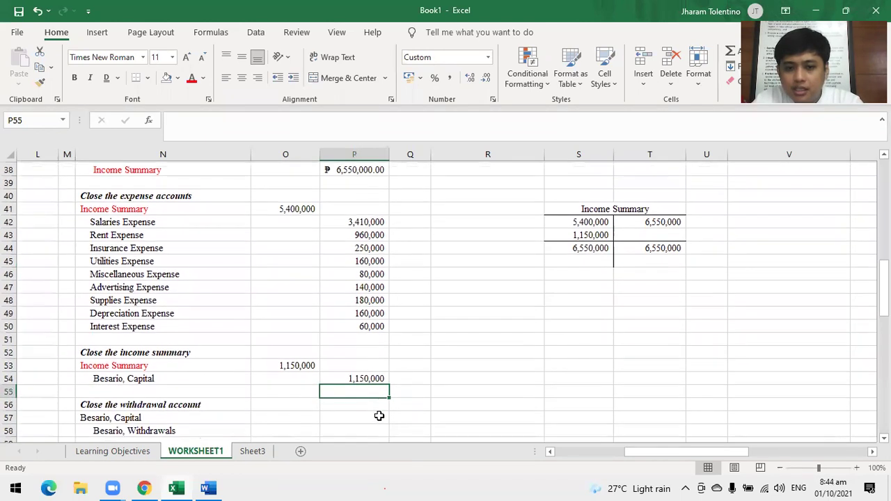
click(373, 378)
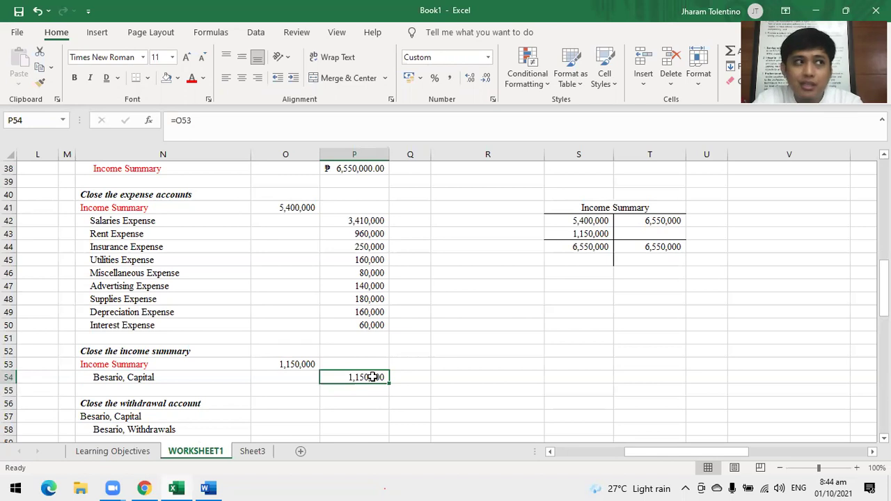
scroll(373, 376, down, 1)
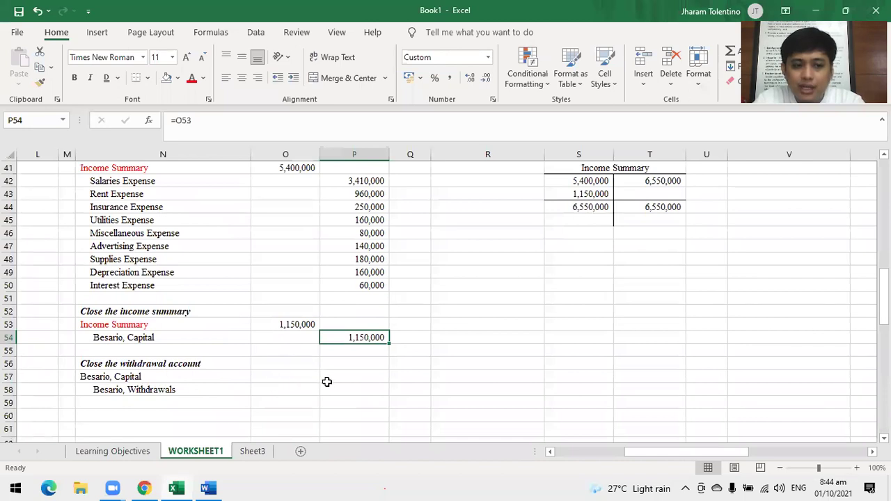
- Enter 800,000 as the Capital debit in O57 and the Withdrawals credit in P58
click(350, 392)
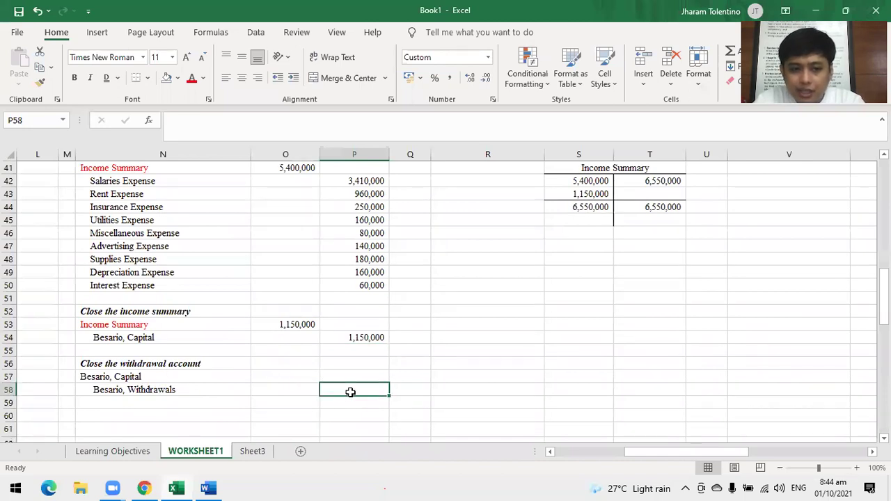
click(293, 374)
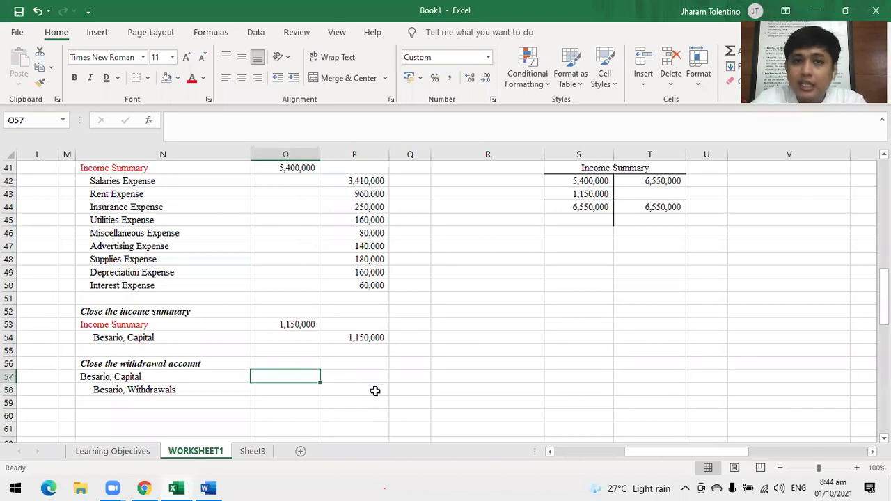
text(80)
text(0,000)
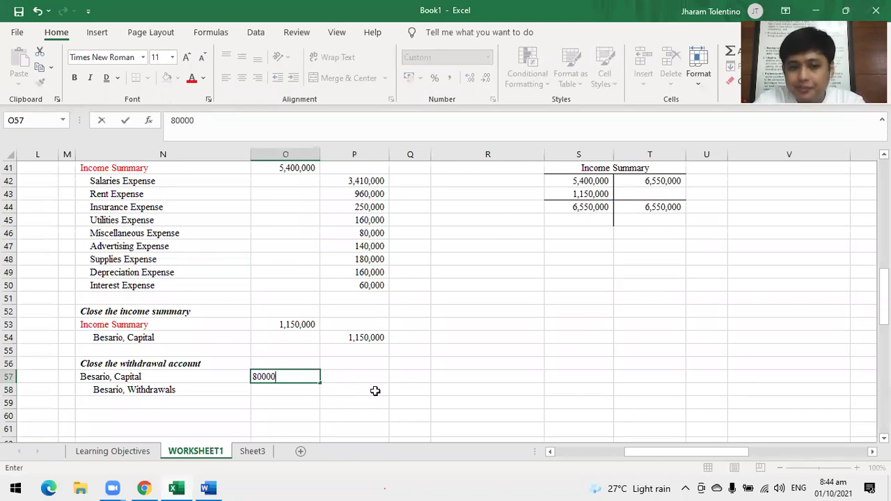
key(Return)
click(375, 391)
text(8)
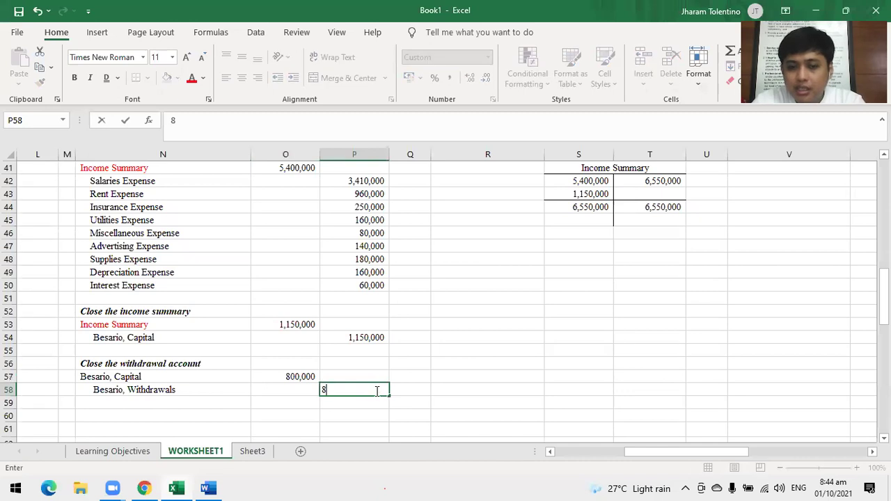
text(00)
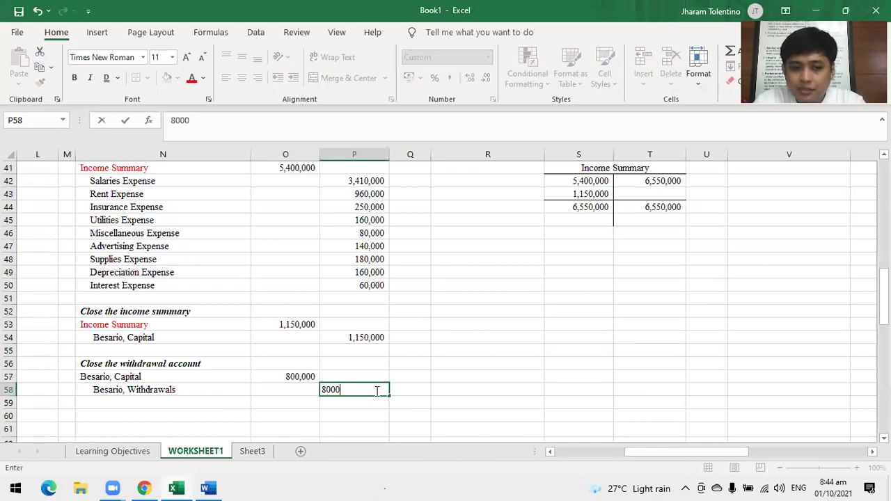
text(,000)
key(Return)
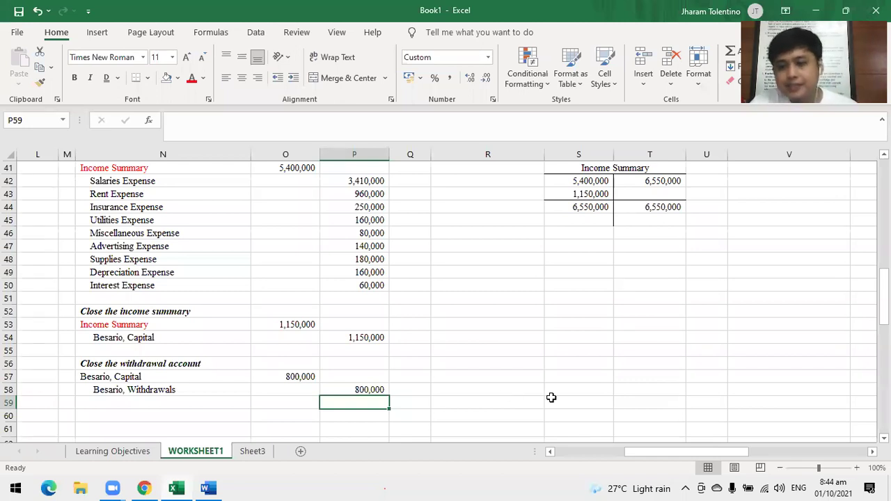
- Scroll to columns Y–AK, rows 8–28, to view the 31-May-19 Post Closing Trial Balance
scroll(347, 380, up, 1)
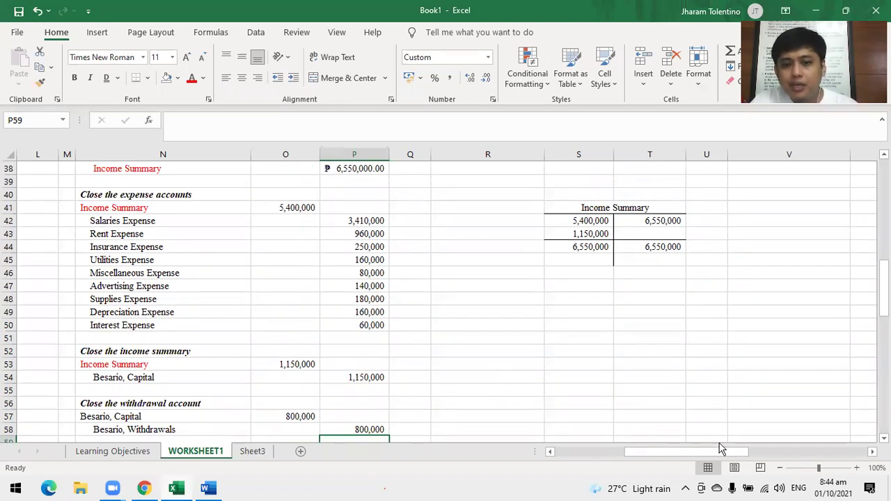
drag(720, 450, 788, 451)
scroll(800, 368, up, 5)
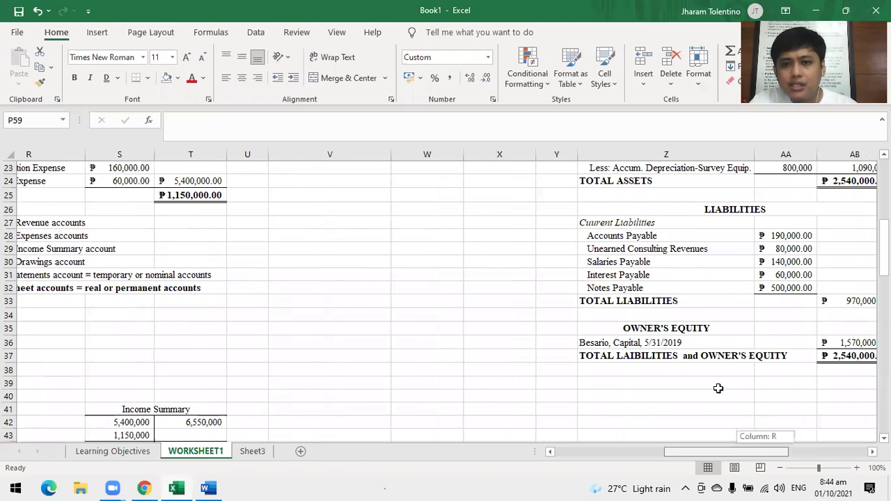
scroll(718, 376, up, 5)
scroll(717, 376, right, 3)
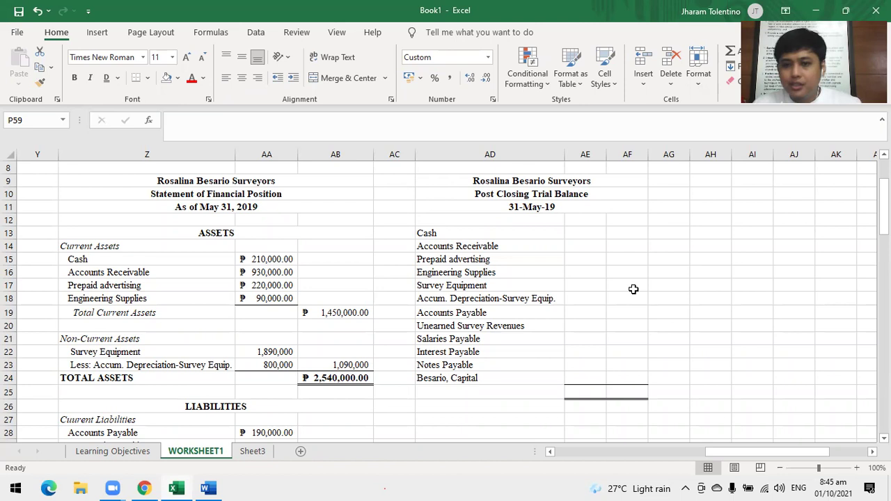
- Enter Cash 210,000, Accounts Receivable 930,000, Prepaid Advertising 220,000 and Engineering Supplies 90,000 in accounting format
click(591, 232)
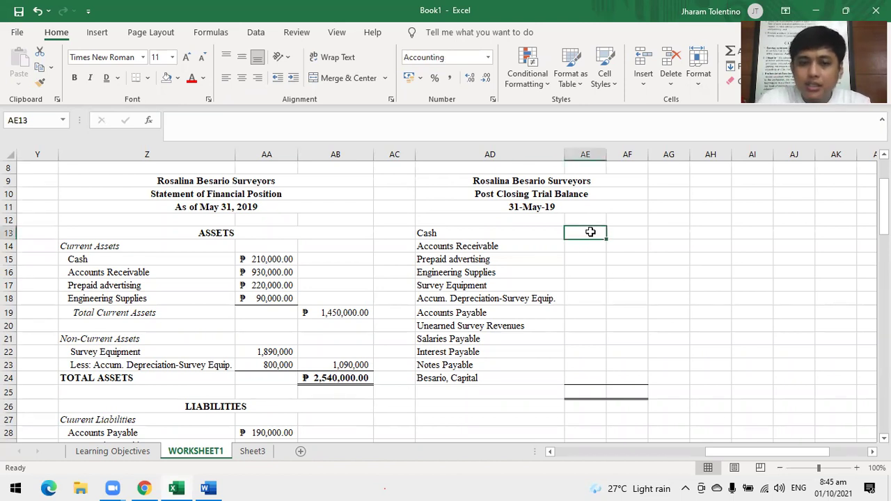
text(210,000)
key(Return)
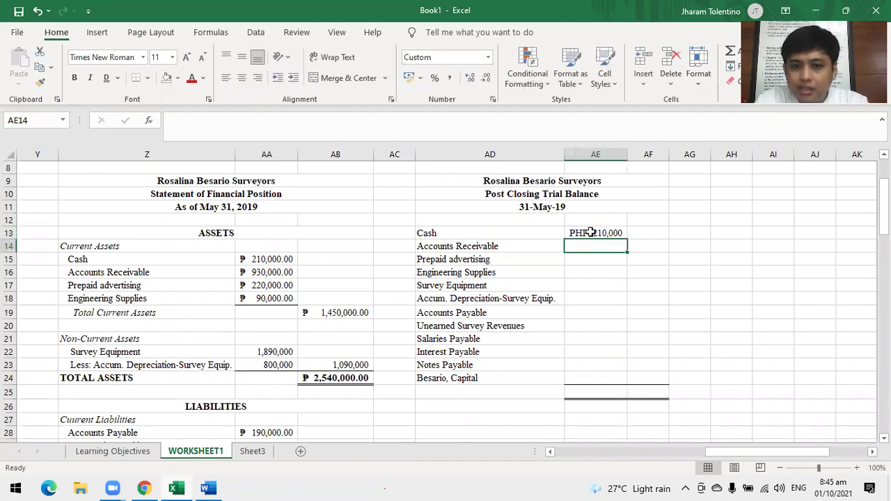
drag(592, 232, 640, 380)
click(410, 77)
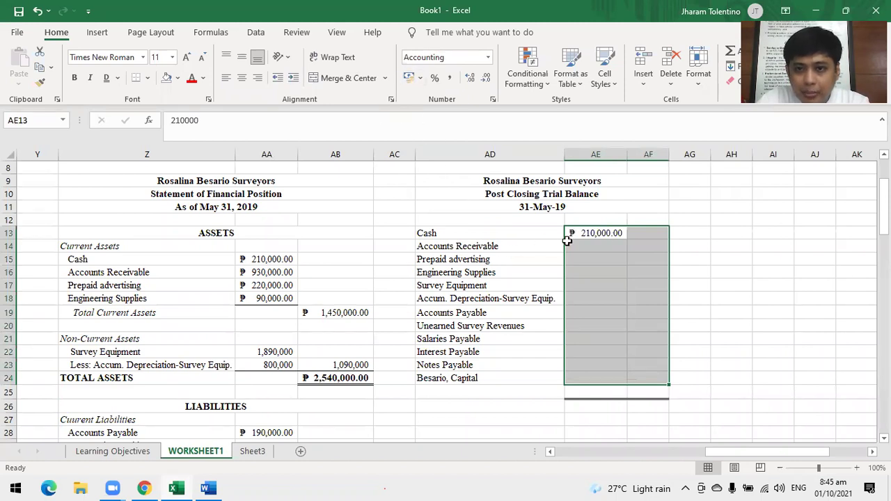
click(606, 247)
text(930,000)
key(Return)
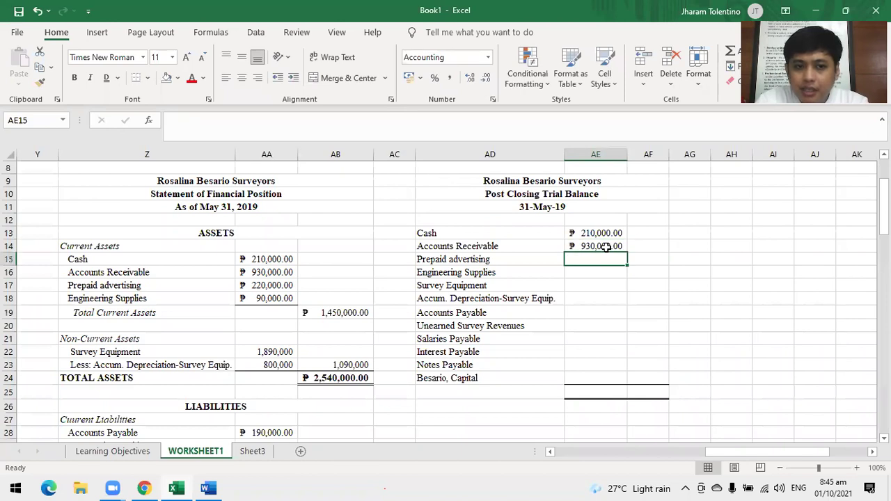
text(220000)
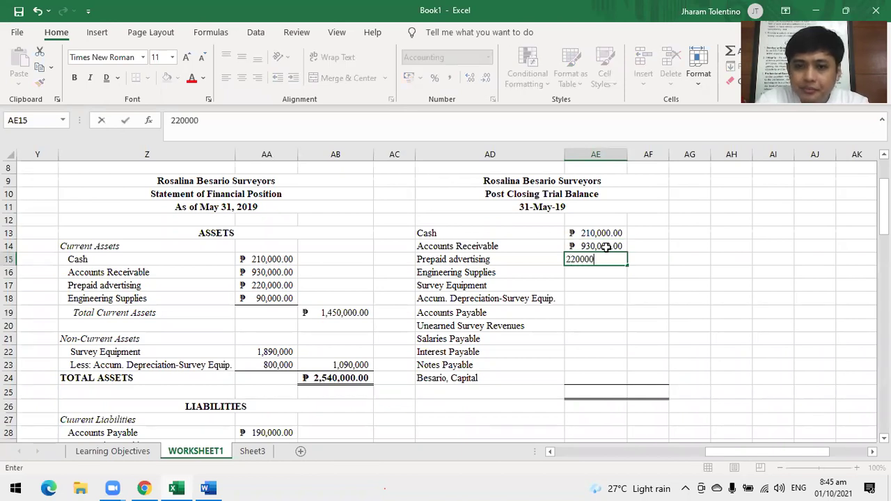
key(Return)
text(9)
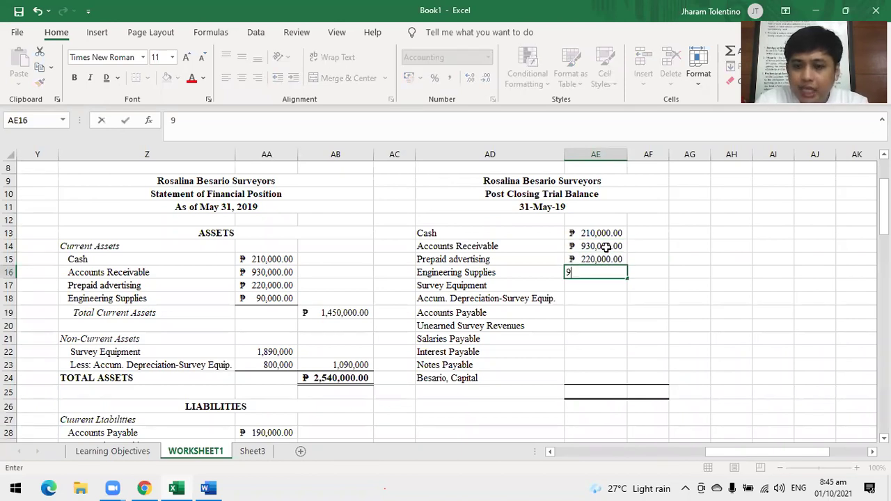
text(0,000)
key(Return)
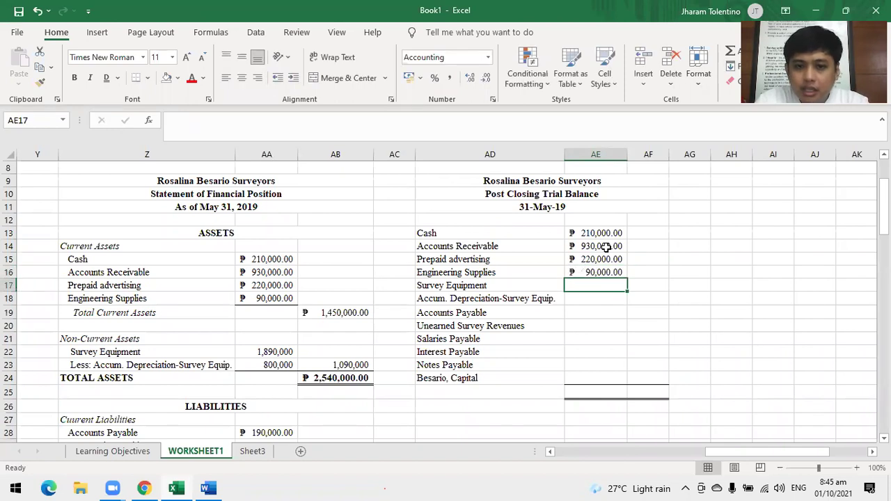
- Enter Survey Equipment 1,890,000, then credits of 800,000 accumulated depreciation and 190,000 Accounts Payable
text(1,)
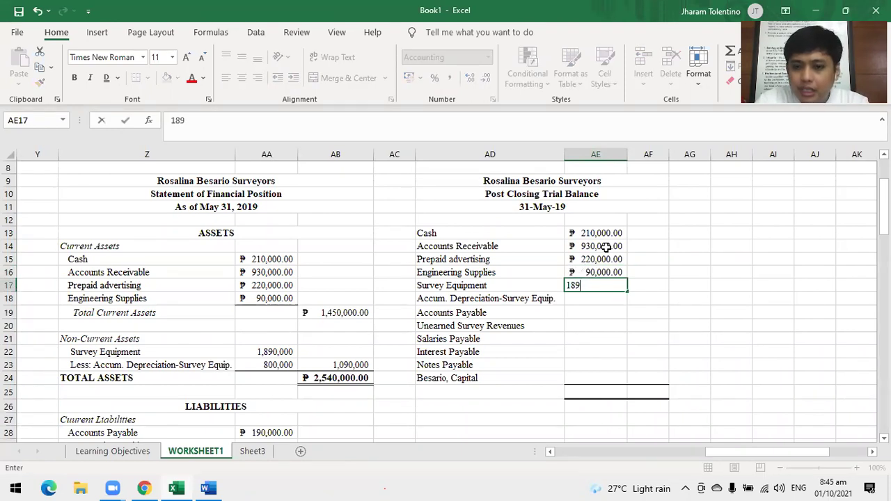
text(890,000)
key(Tab)
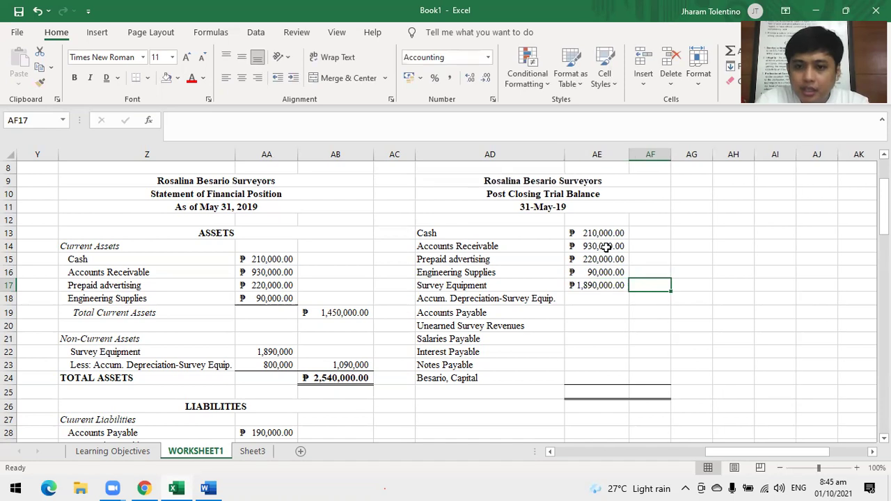
key(Down)
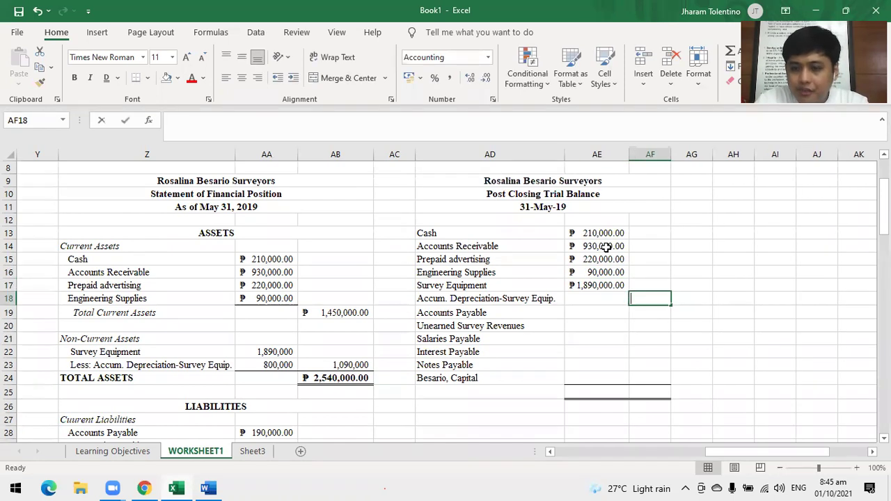
text(800,000)
key(Return)
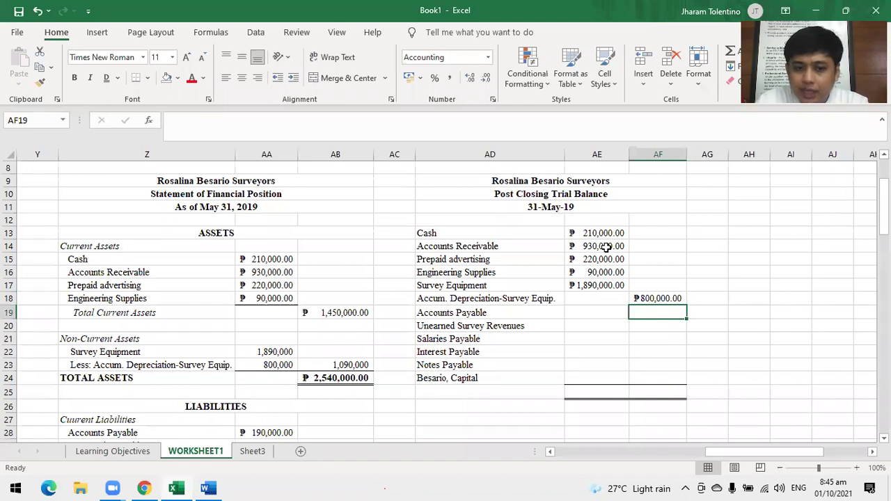
text(1)
text(90,000)
key(Return)
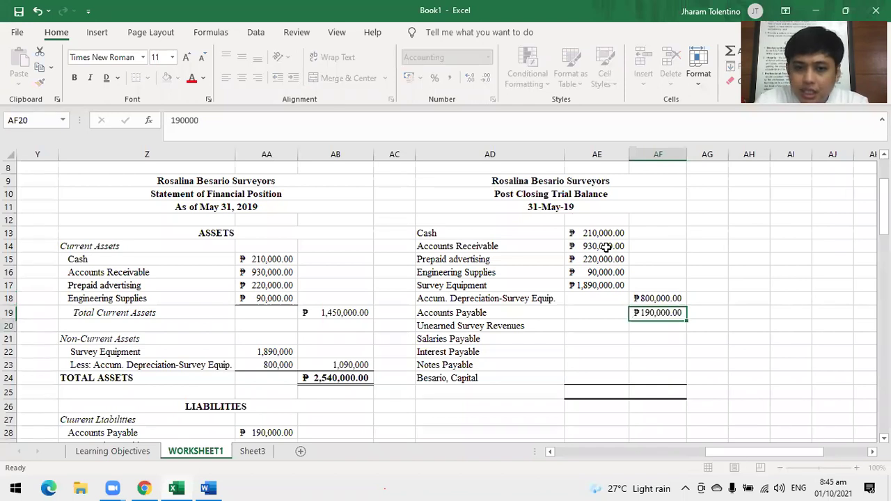
- Enter the 80,000 Unearned Revenues credit and rename its label from Consulting to Survey
scroll(606, 246, down, 1)
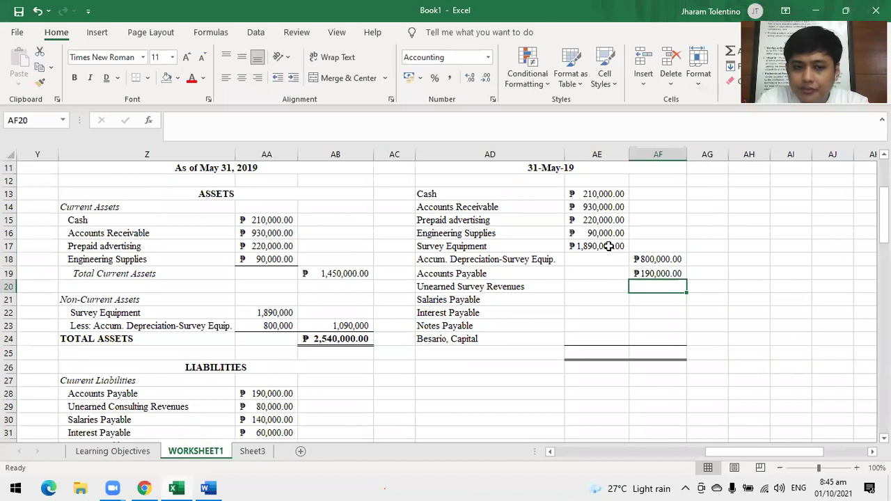
text(80000)
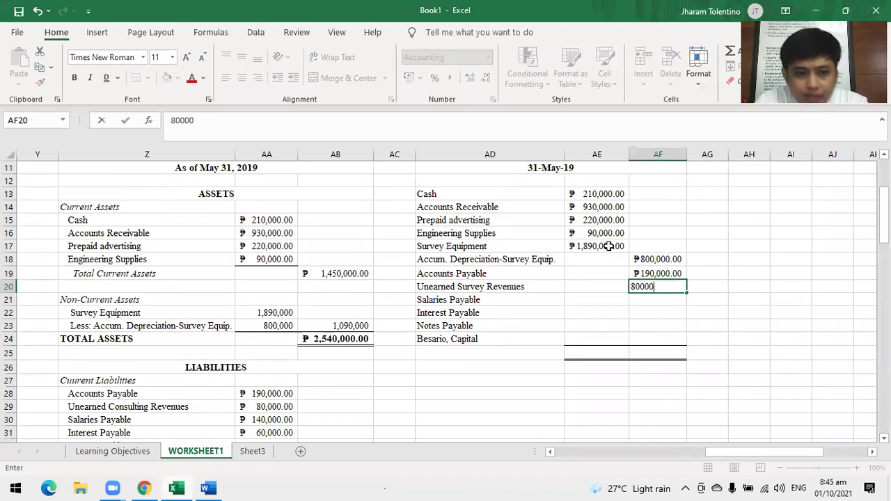
key(Return)
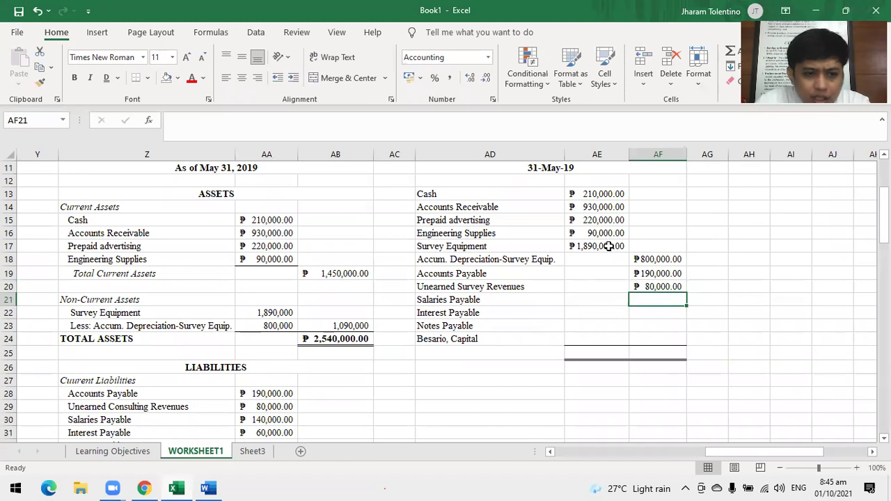
click(93, 405)
drag(262, 120, 218, 120)
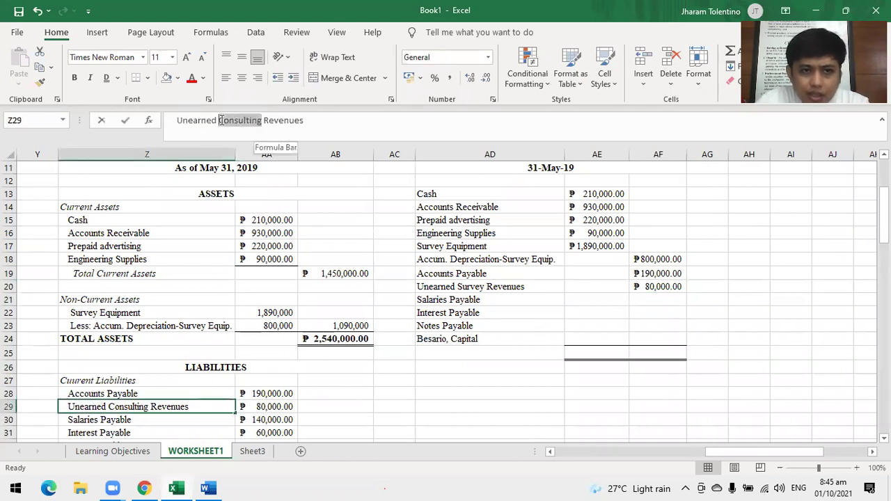
text(Survey)
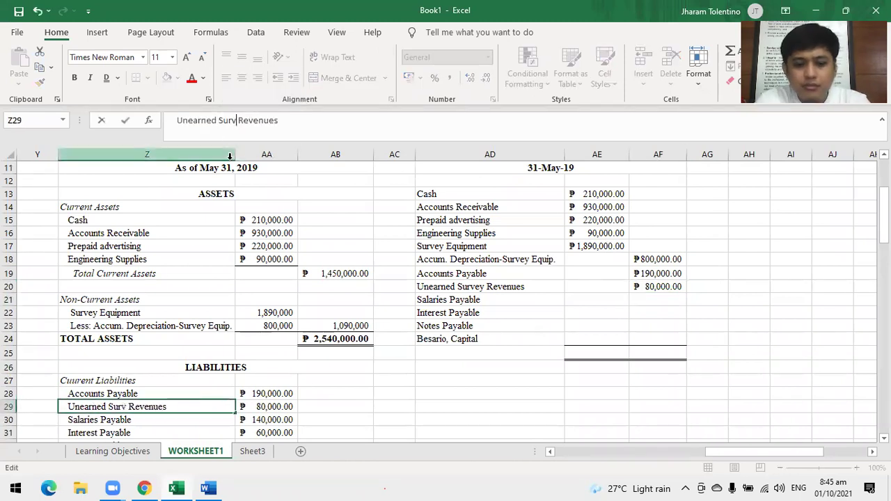
key(Return)
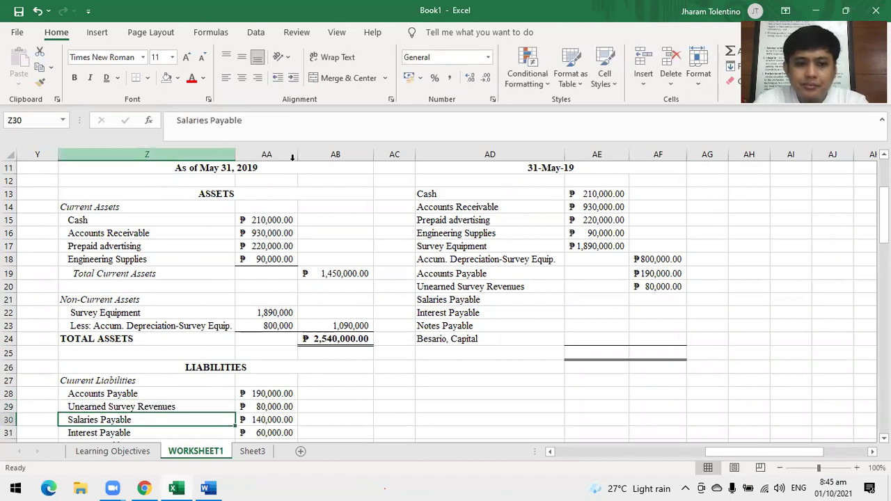
- Enter credits for Salaries Payable 140,000, Interest Payable 60,000 and Notes Payable 500,000
click(672, 299)
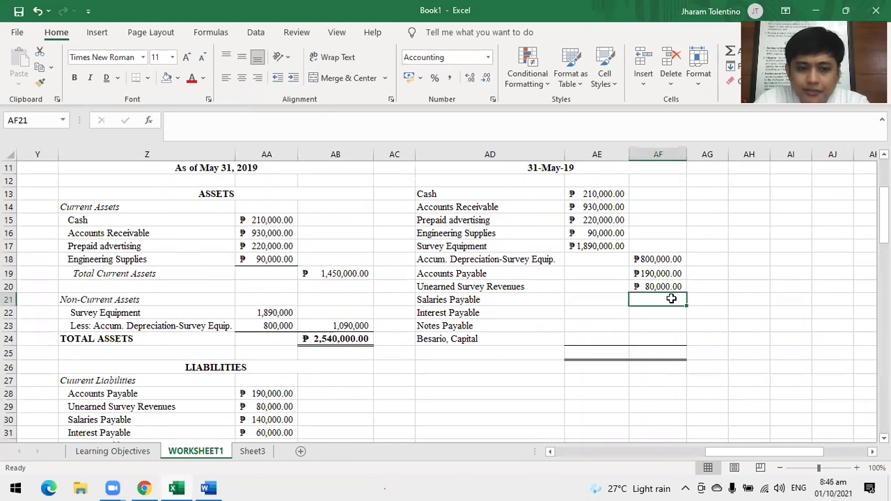
text(1)
text(4,000)
key(Return)
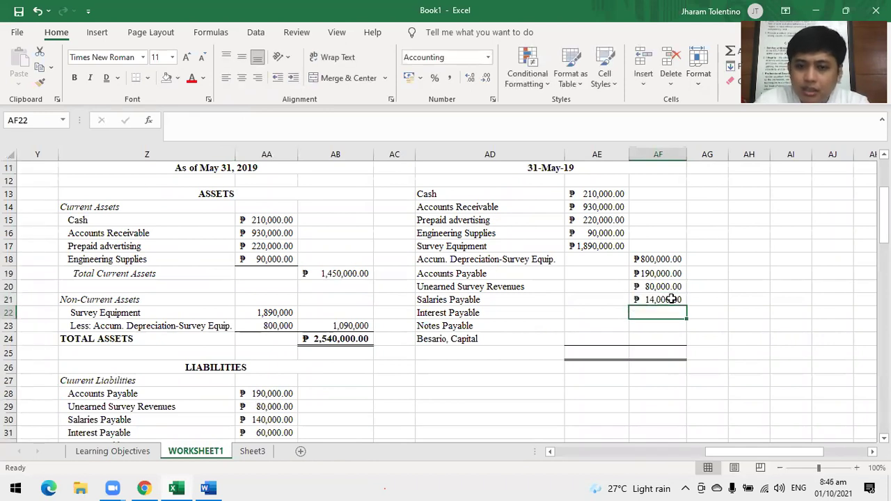
click(672, 299)
text(14)
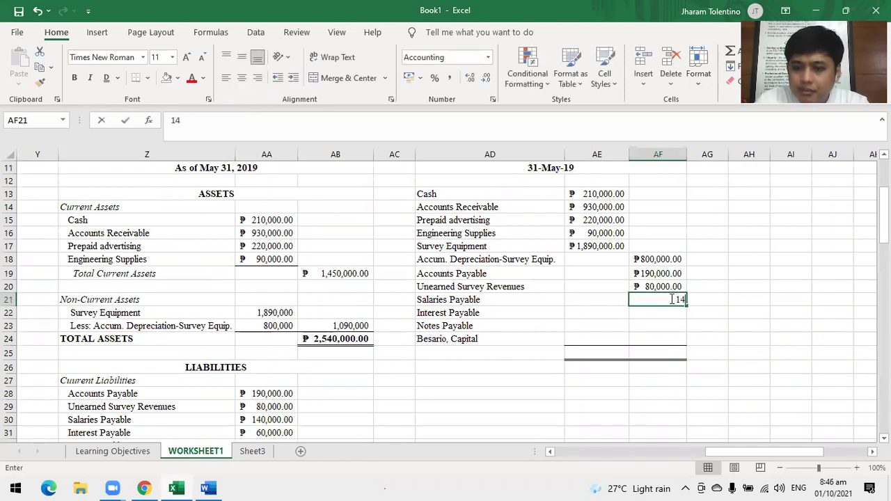
text(0,00000)
key(Return)
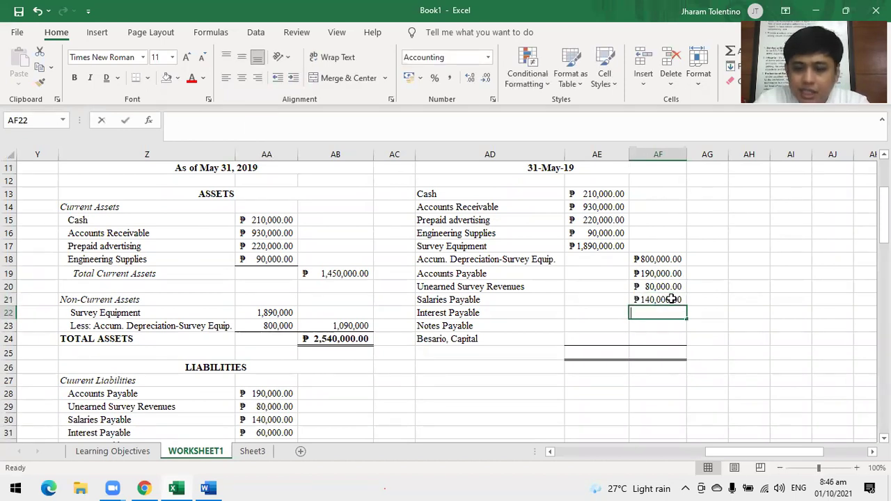
text(60,000)
key(Return)
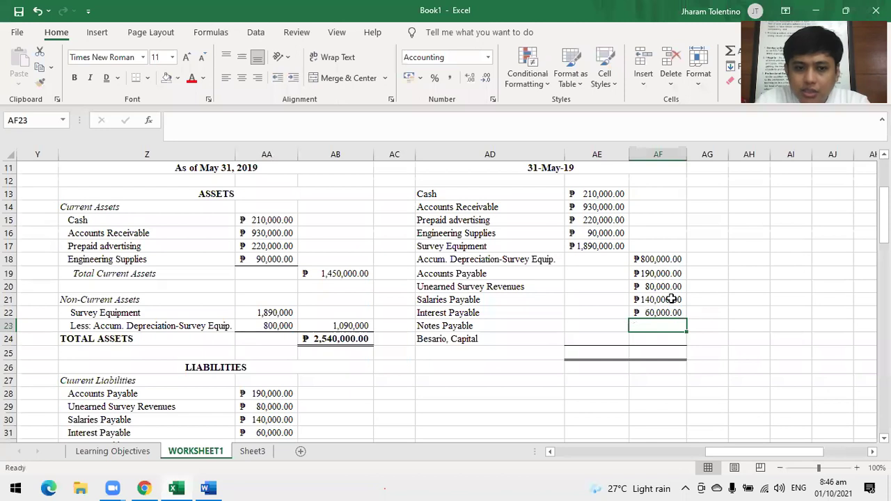
scroll(670, 299, down, 1)
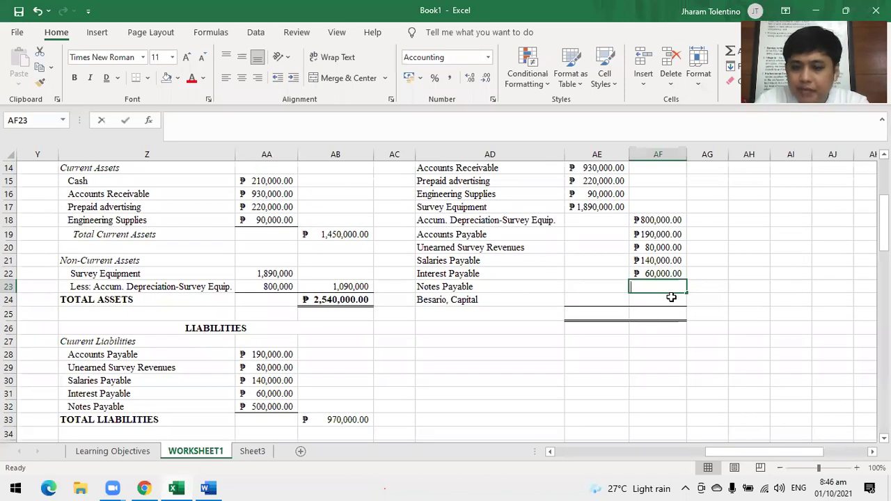
text(500000)
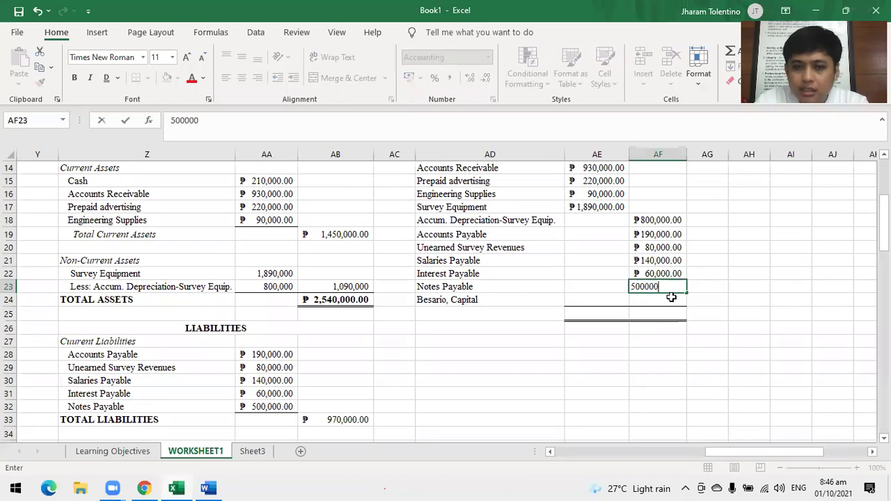
key(Return)
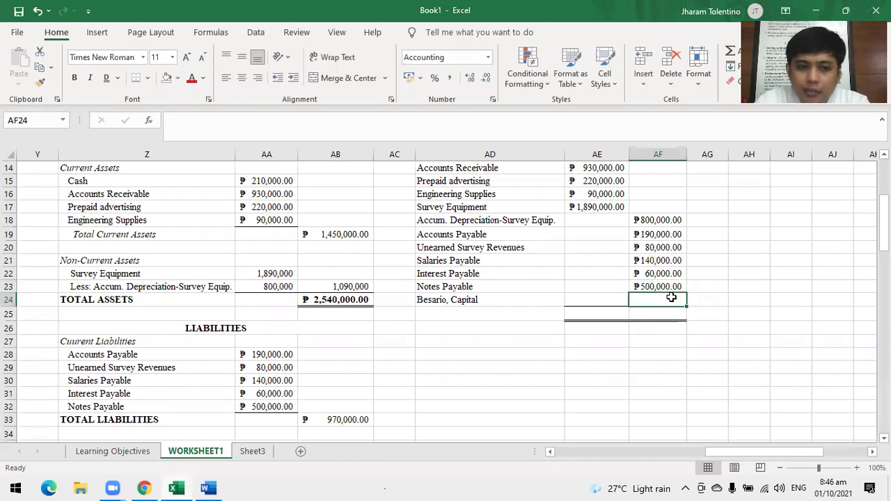
scroll(671, 297, down, 2)
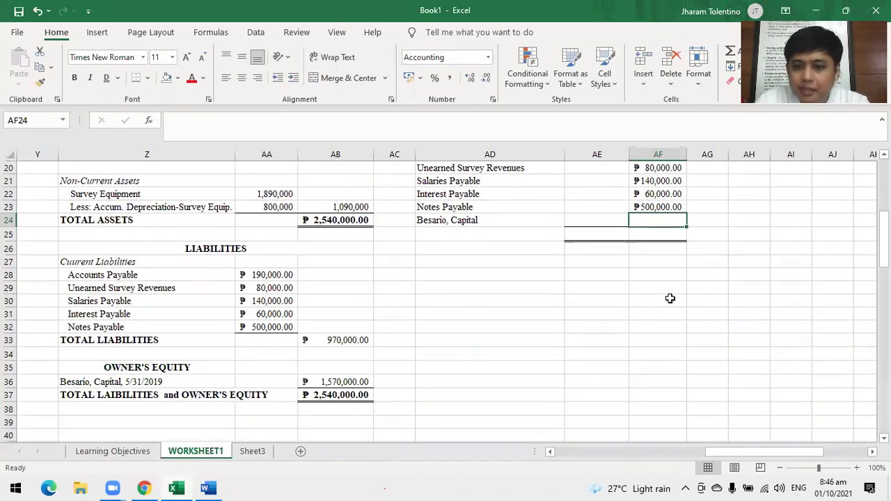
- Credit Besario, Capital 1,570,000 and total the debits in AE25 with =SUM(AE13:AE24)
text(1,570,)
text(000)
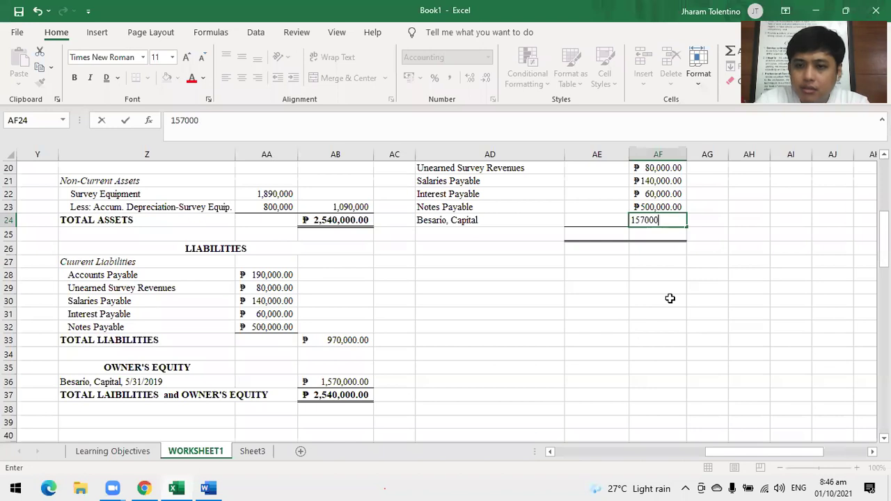
key(Return)
click(593, 233)
scroll(594, 233, up, 4)
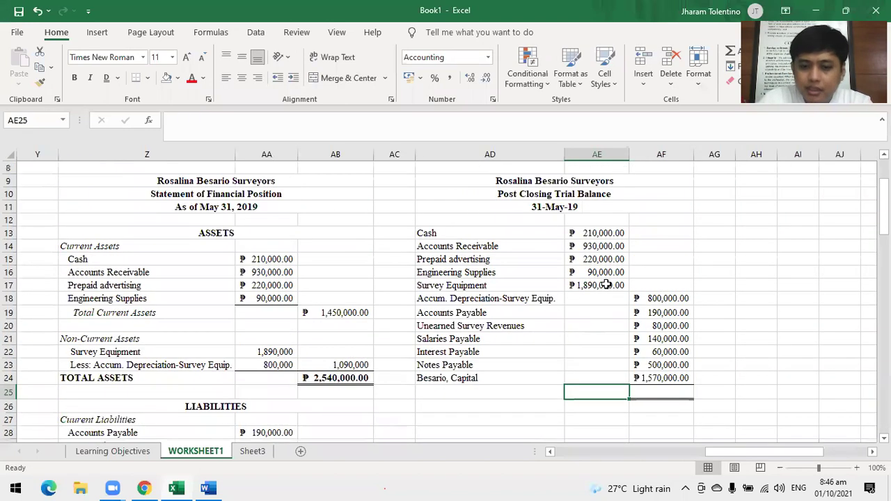
text(=sum()
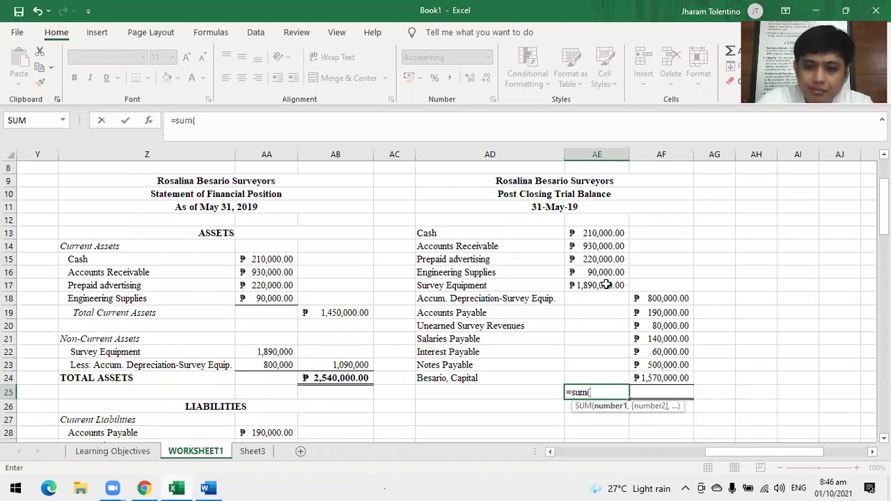
drag(574, 233, 585, 372)
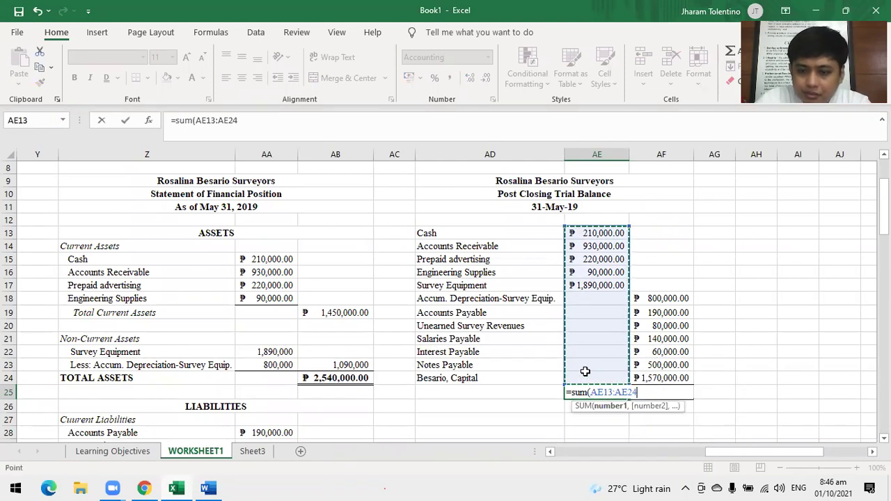
key(Return)
- Copy the total across to AF25, bold both totals, and AutoFit columns AE and AF
click(619, 392)
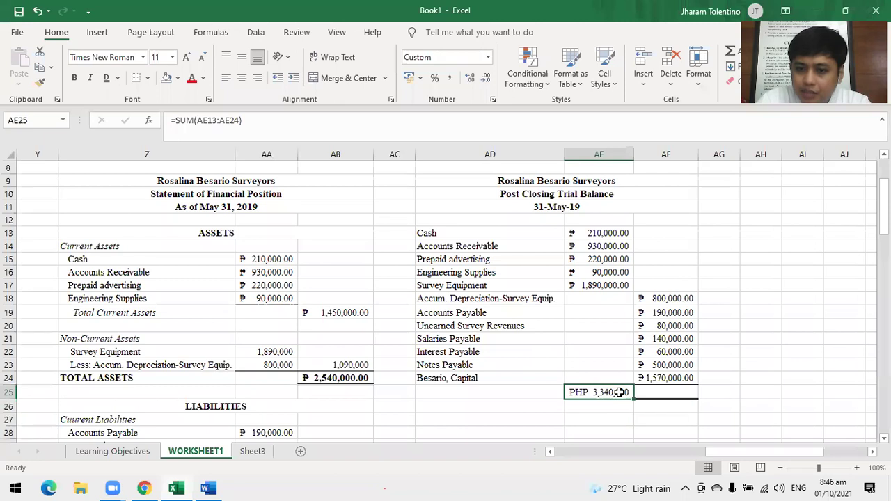
drag(634, 398, 678, 407)
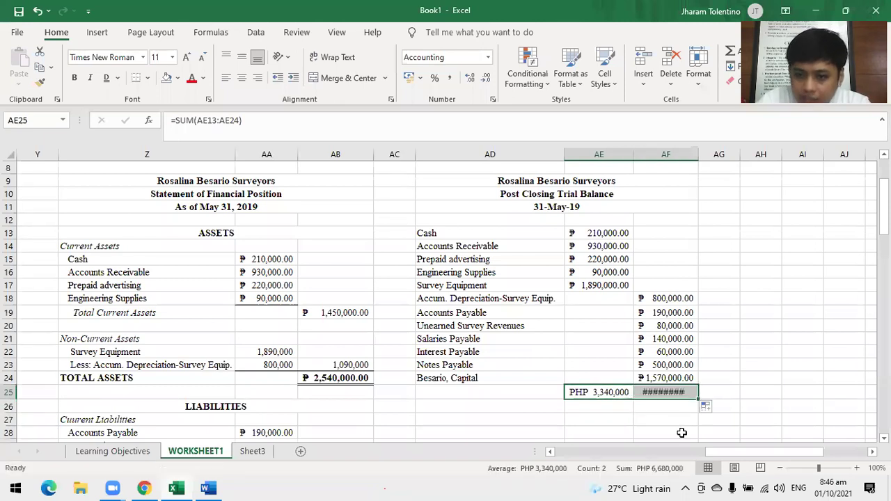
double_click(701, 162)
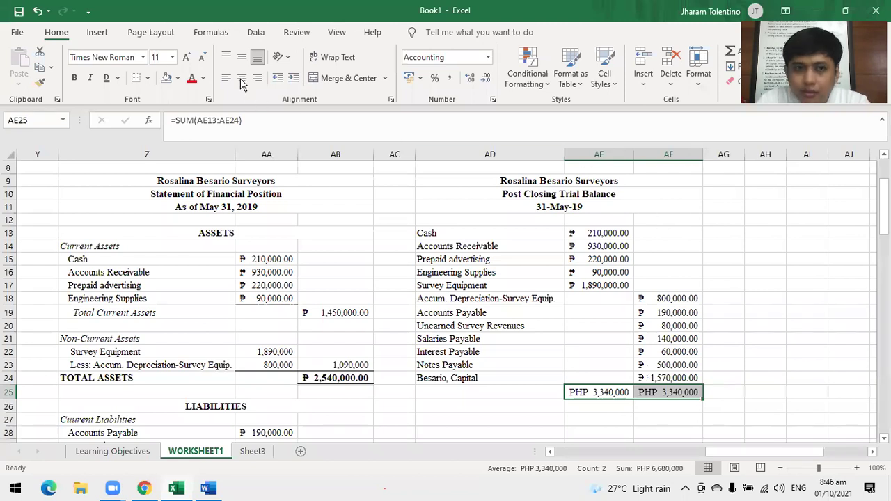
click(73, 78)
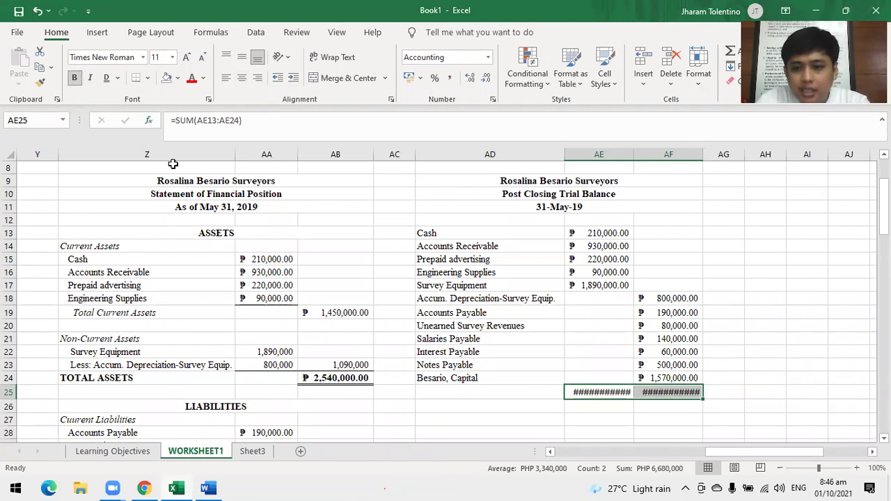
double_click(632, 156)
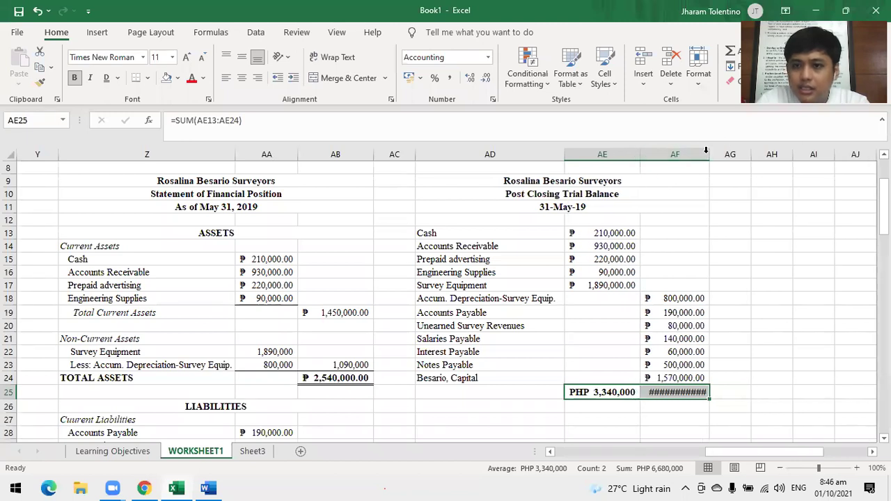
double_click(708, 154)
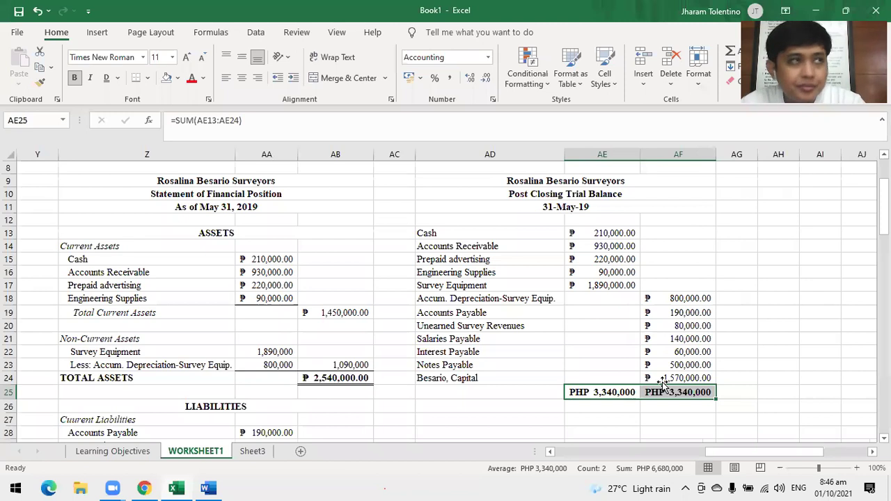
drag(724, 453, 713, 453)
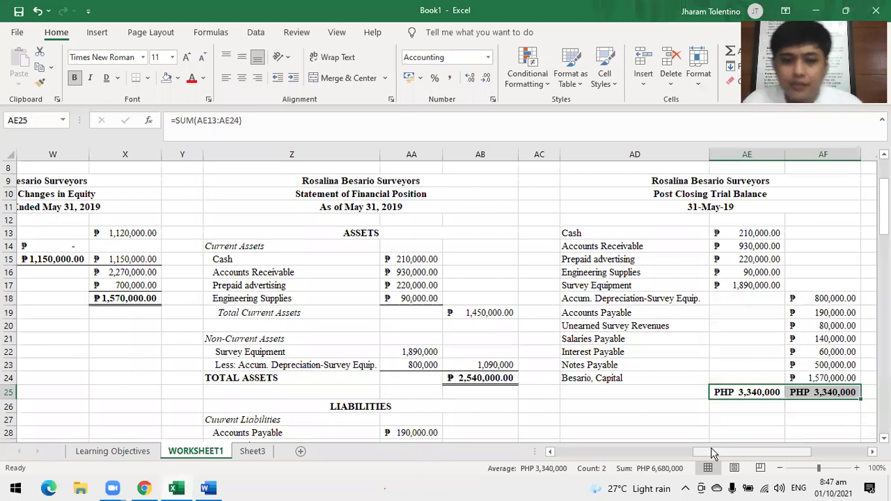
- Scroll the worksheet left to column K and down to the 4. CLOSING ENTRIES heading
click(292, 487)
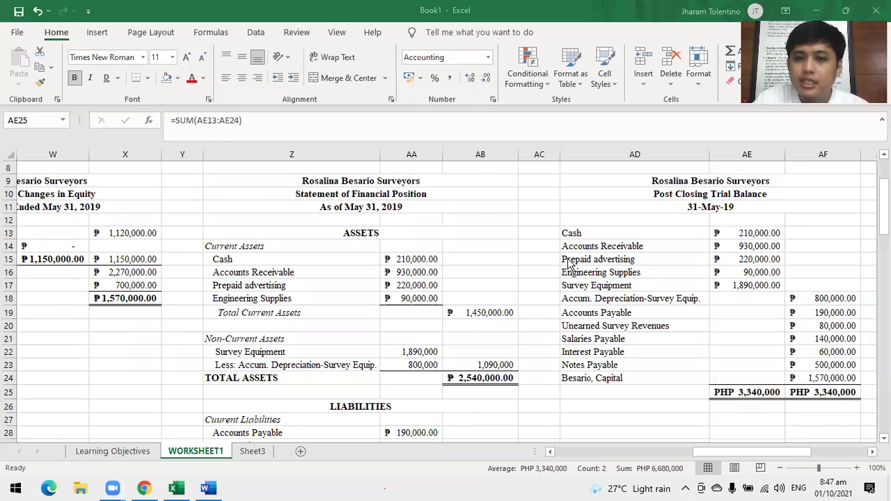
click(718, 454)
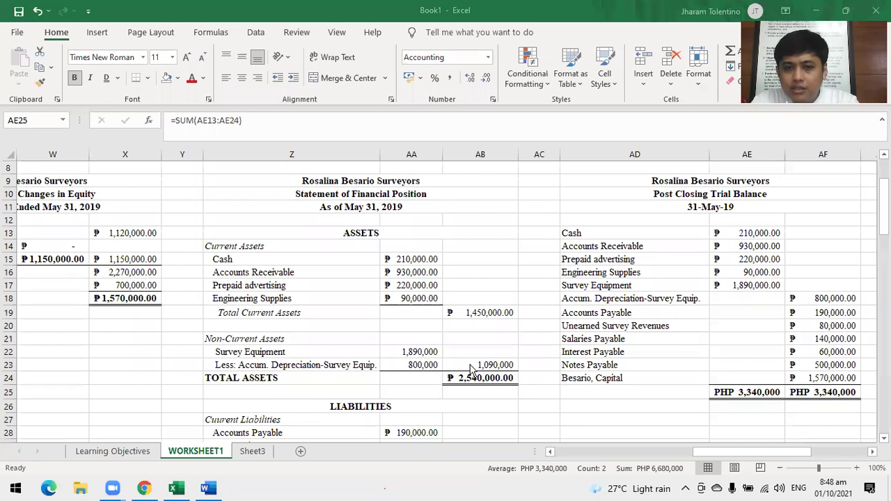
click(705, 452)
drag(693, 460, 643, 457)
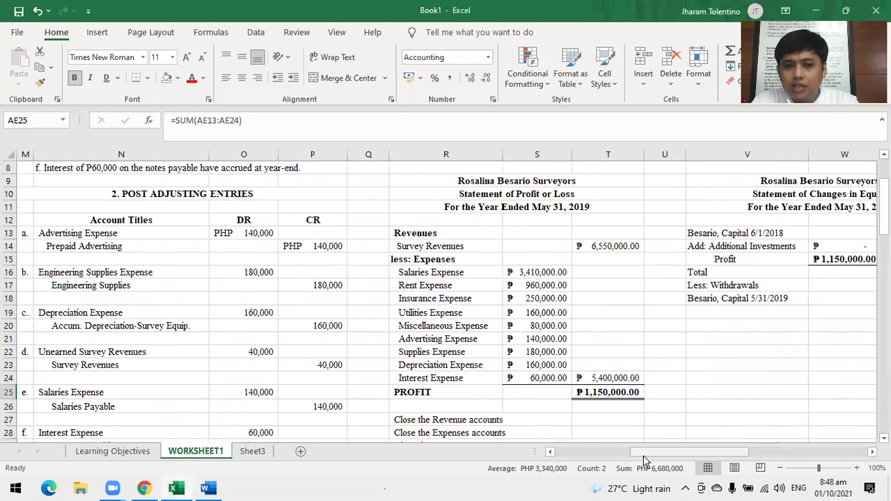
drag(711, 457, 694, 457)
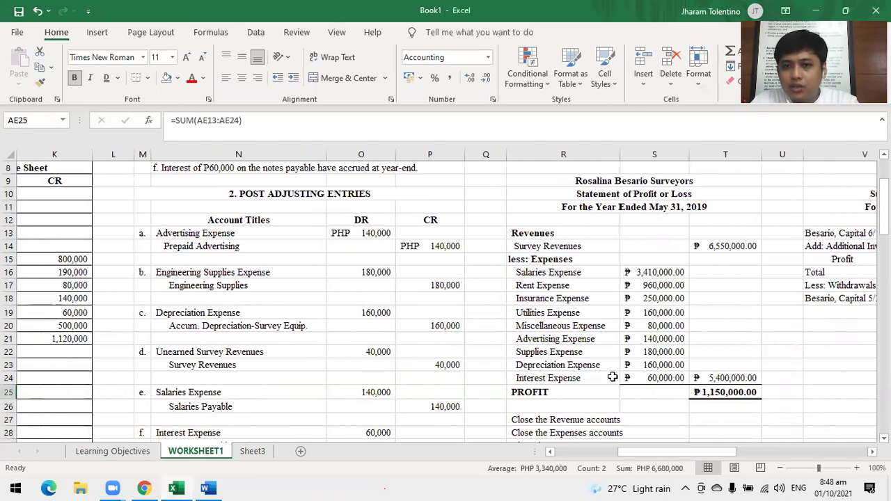
scroll(522, 338, down, 2)
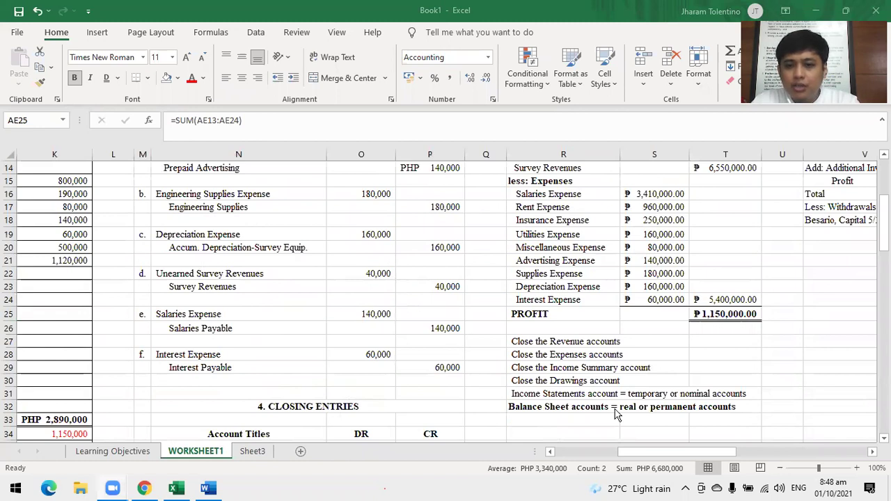
scroll(615, 413, down, 6)
click(677, 289)
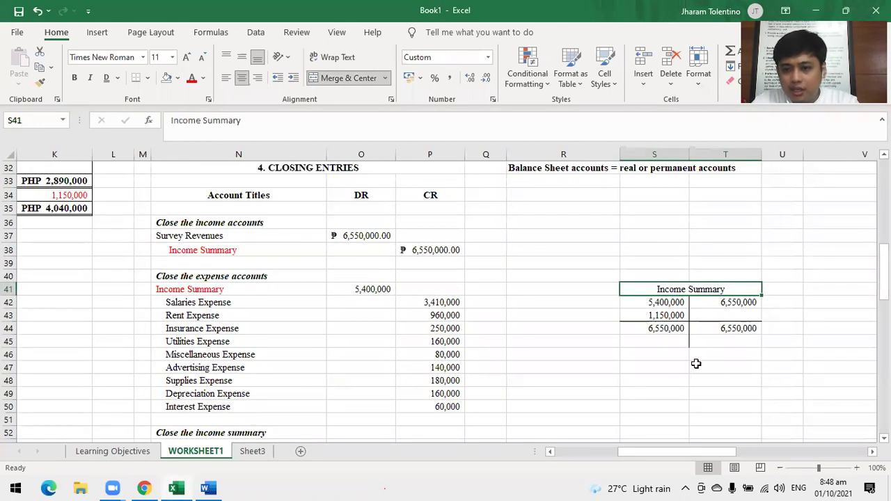
scroll(653, 360, down, 1)
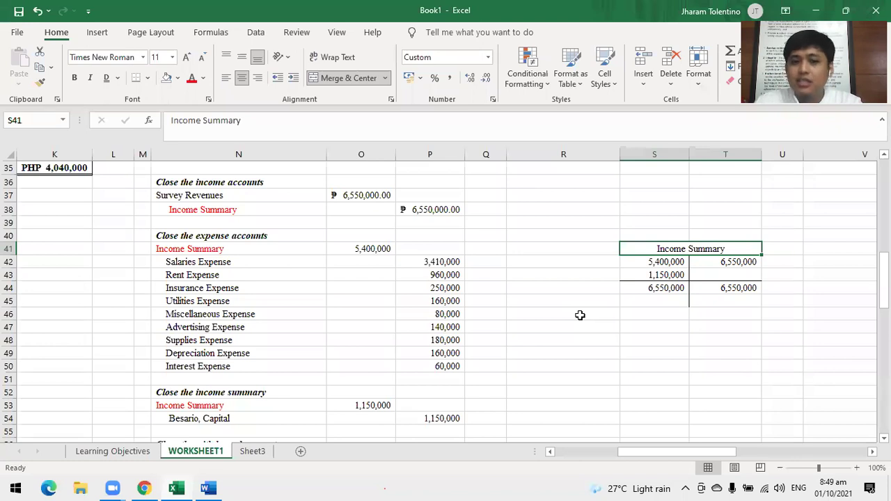
click(243, 489)
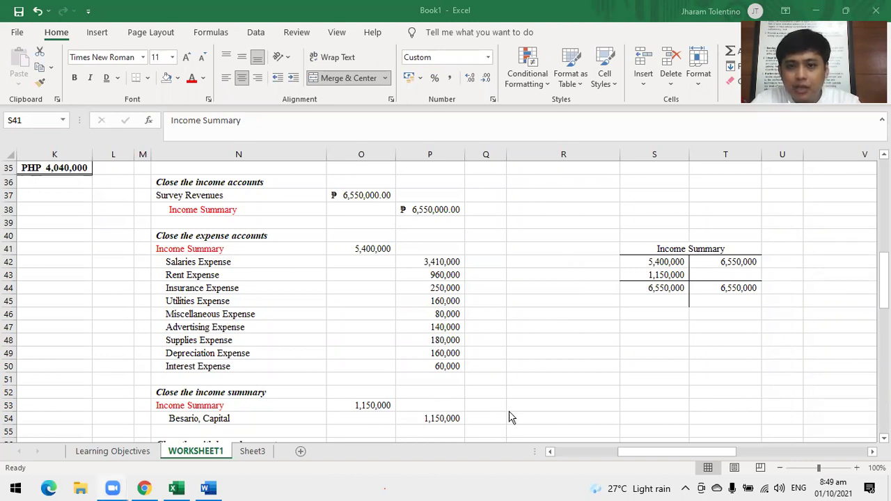
scroll(487, 417, up, 4)
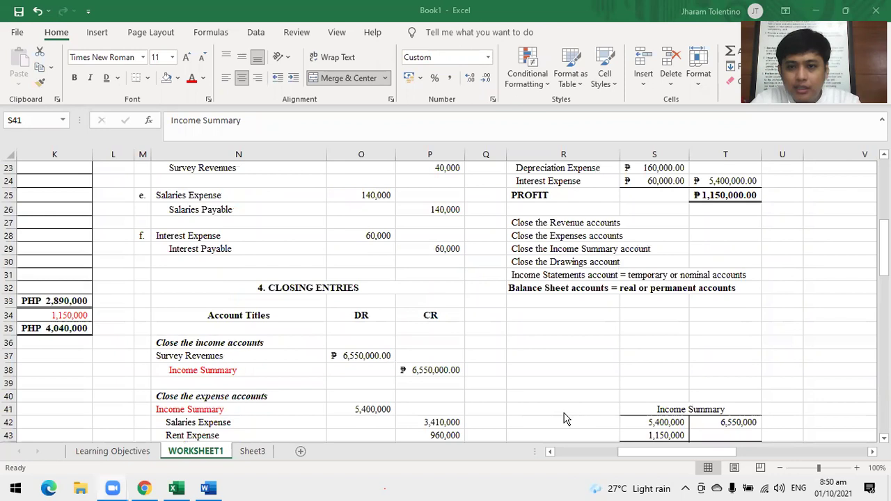
scroll(562, 418, up, 1)
- Fill I34:J34 red and type Loss in both cells
drag(652, 451, 597, 451)
drag(590, 353, 634, 354)
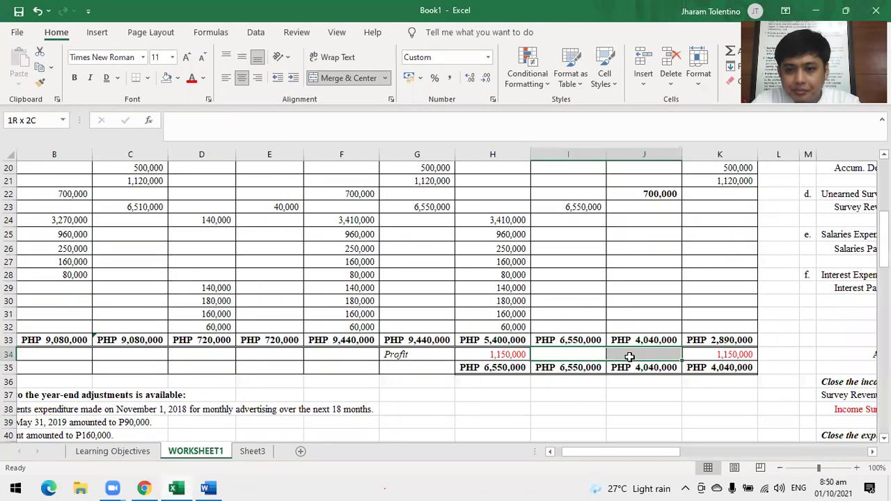
click(177, 78)
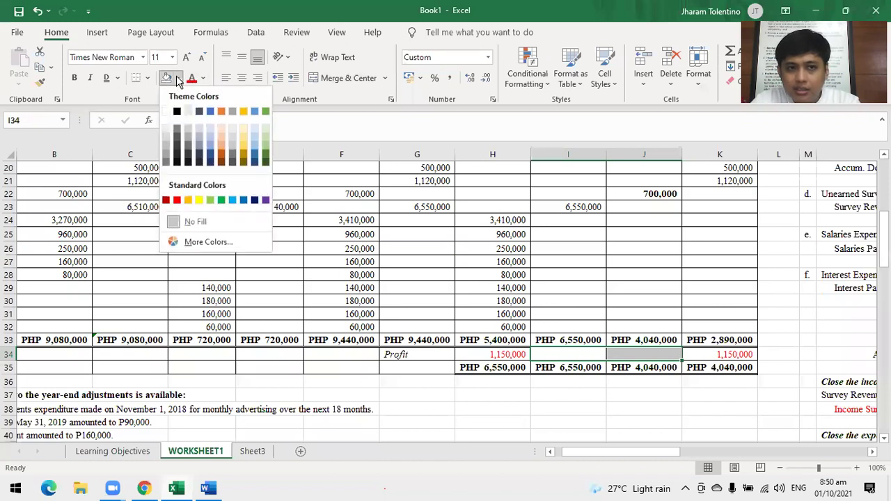
click(177, 201)
click(587, 357)
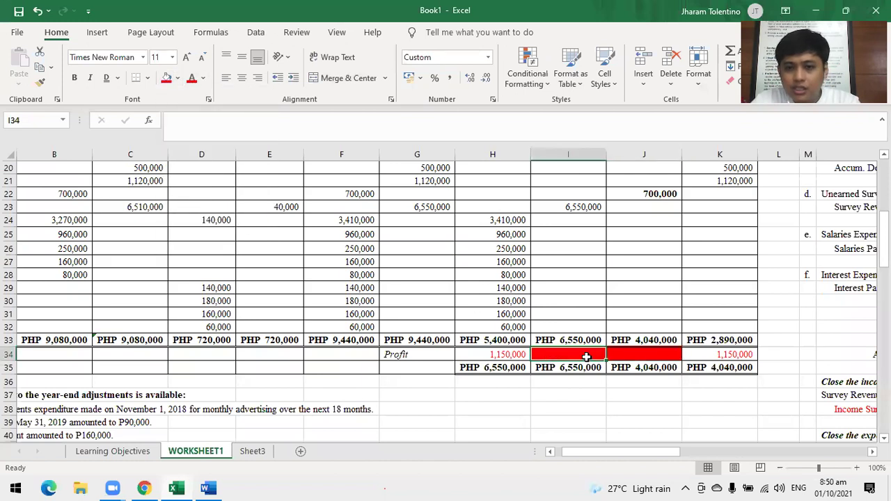
text(Los)
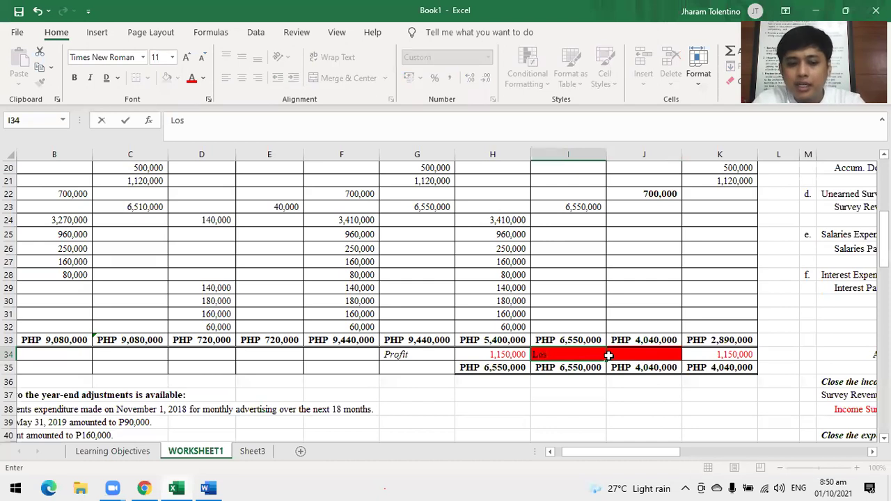
text(s)
click(608, 355)
text(Lo)
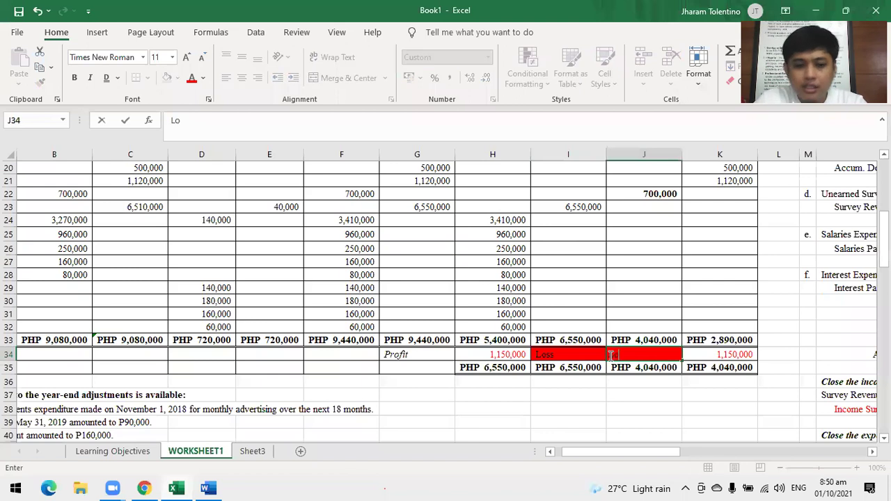
text(ss)
key(Return)
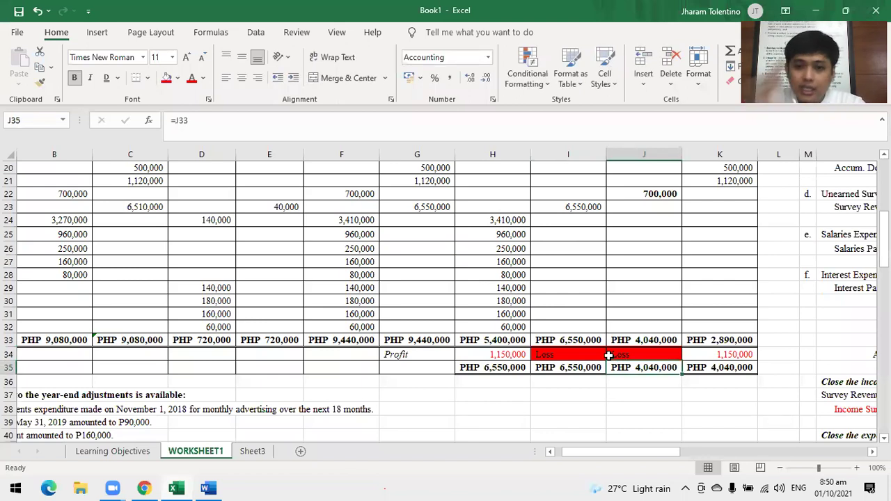
- Give the 1,150,000 profit cells H34 and K34 black text on a green fill
click(511, 353)
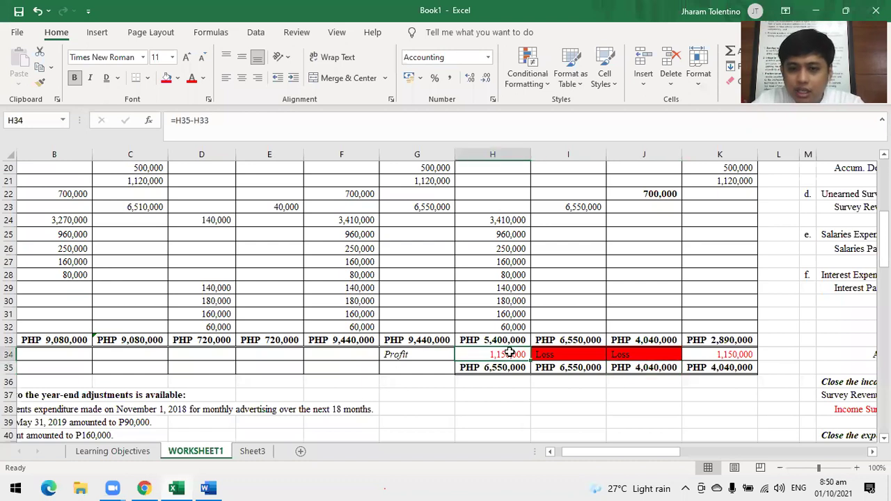
click(718, 353)
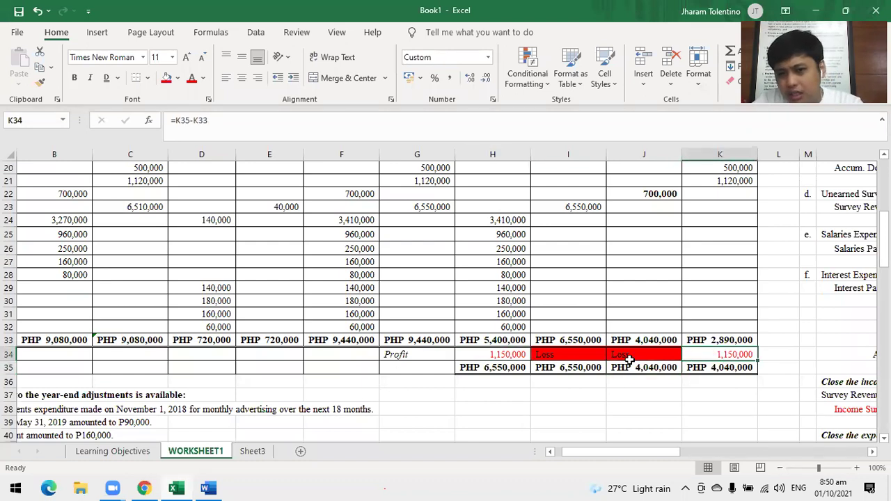
click(513, 355)
ctrl+click(741, 354)
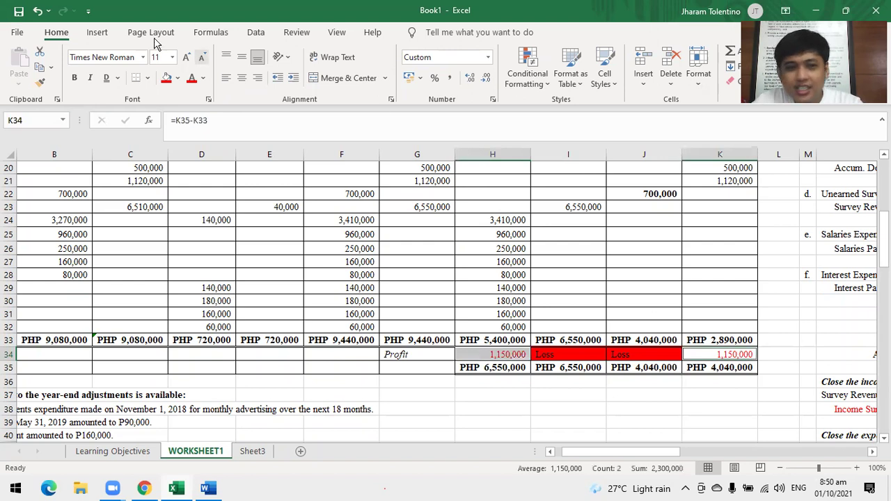
click(202, 78)
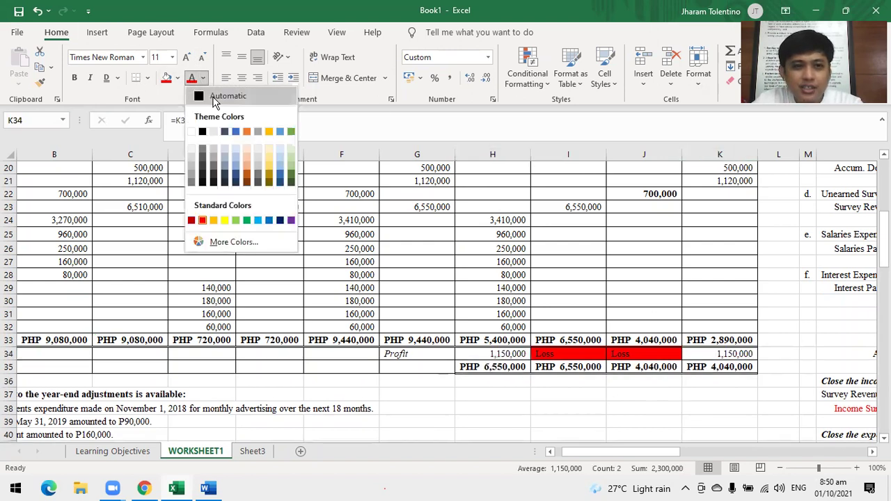
click(209, 95)
click(177, 79)
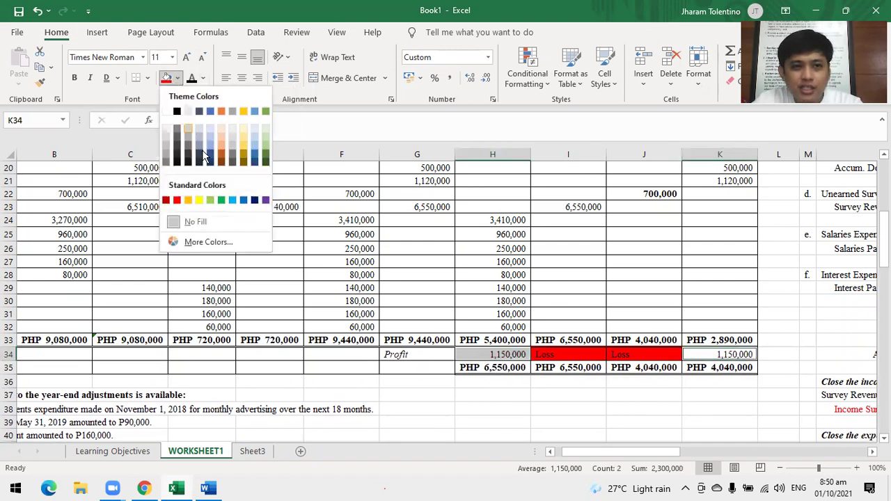
click(223, 201)
click(490, 395)
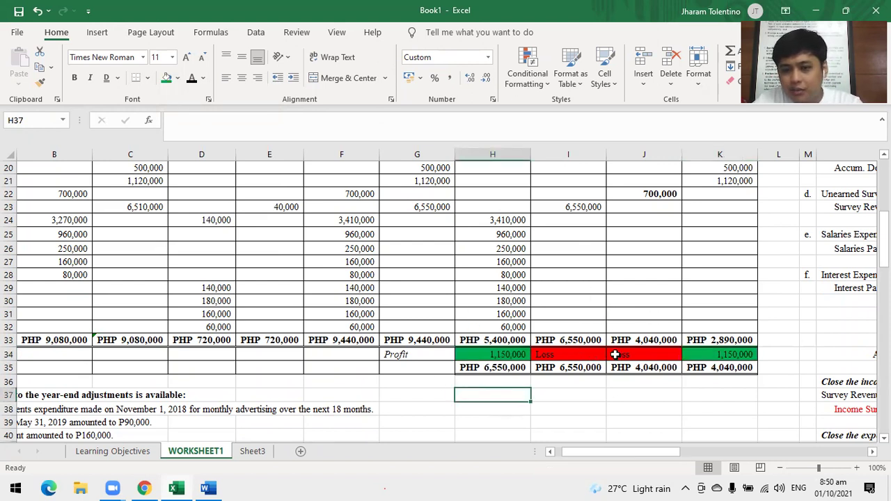
drag(663, 455, 745, 433)
scroll(534, 366, up, 4)
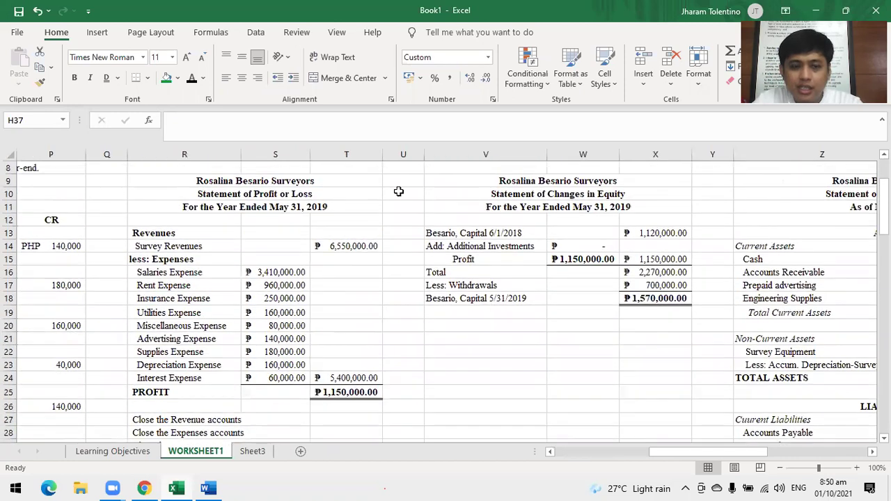
scroll(266, 243, down, 2)
scroll(265, 243, up, 2)
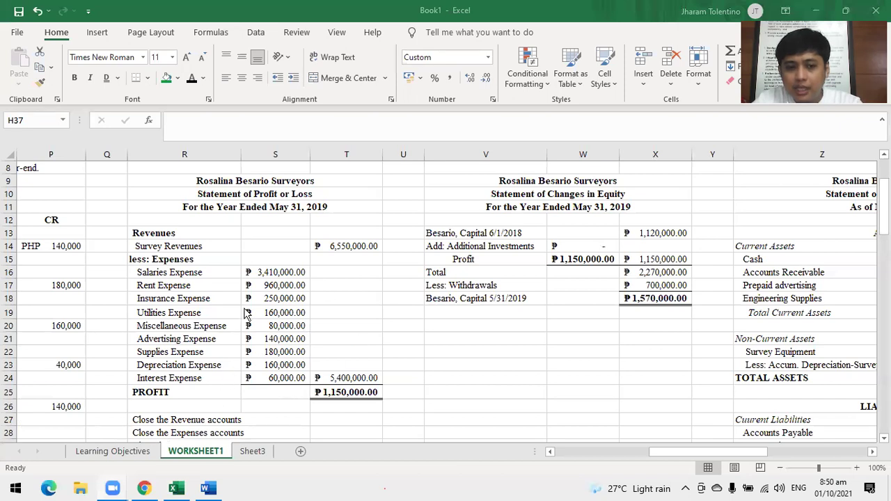
scroll(248, 314, down, 2)
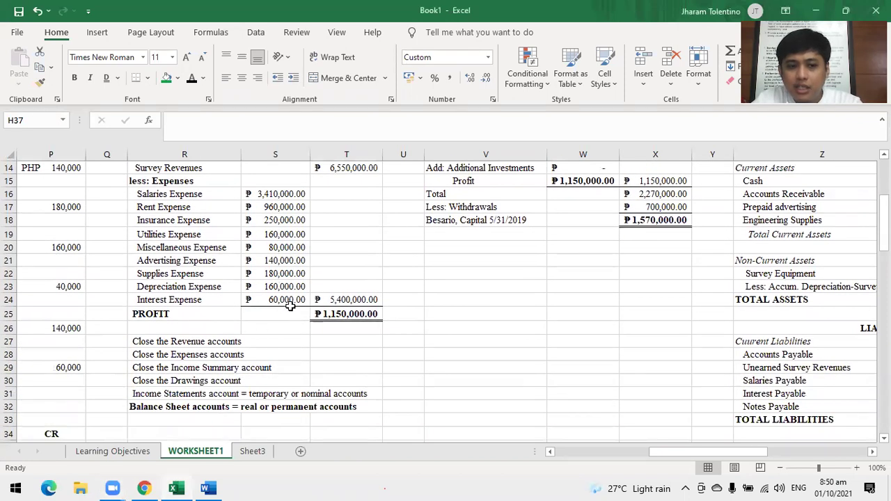
click(288, 302)
scroll(306, 299, up, 2)
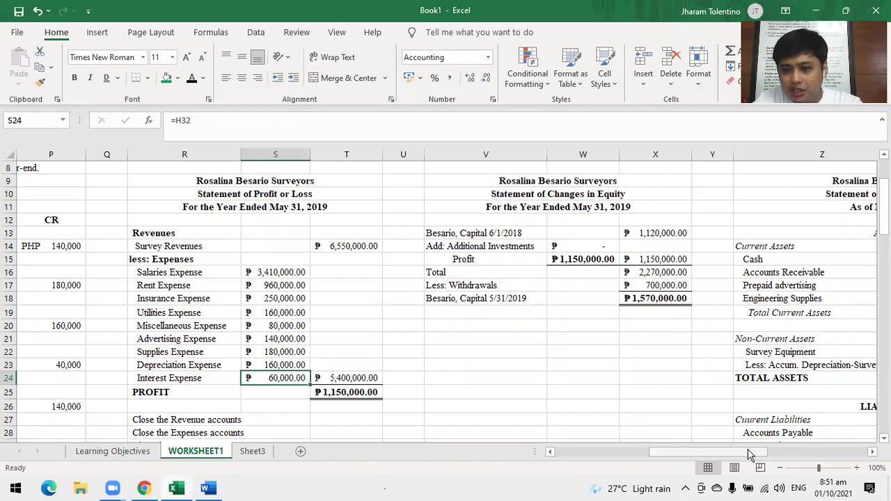
click(333, 392)
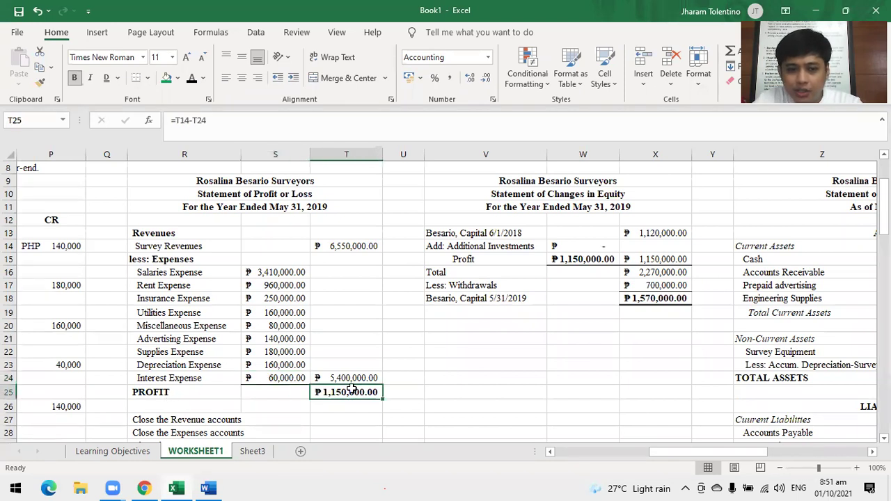
click(572, 295)
click(575, 285)
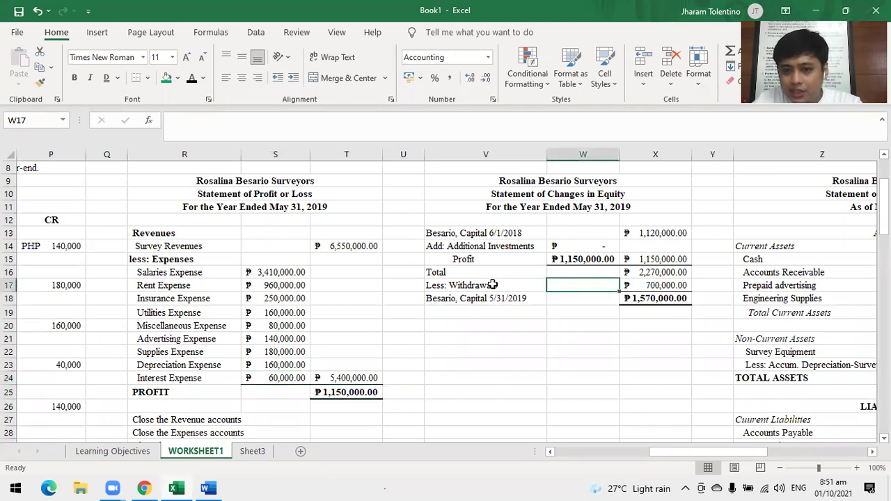
click(488, 287)
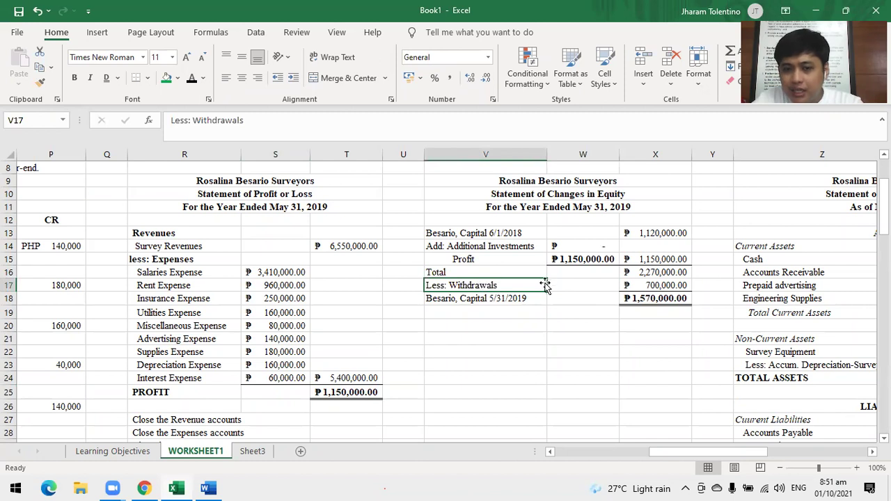
click(466, 303)
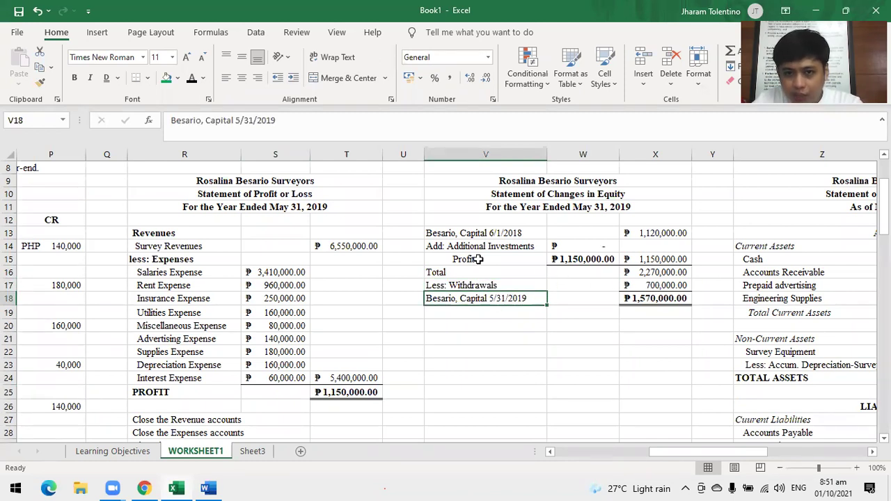
click(478, 259)
click(480, 298)
click(481, 282)
drag(715, 452, 742, 453)
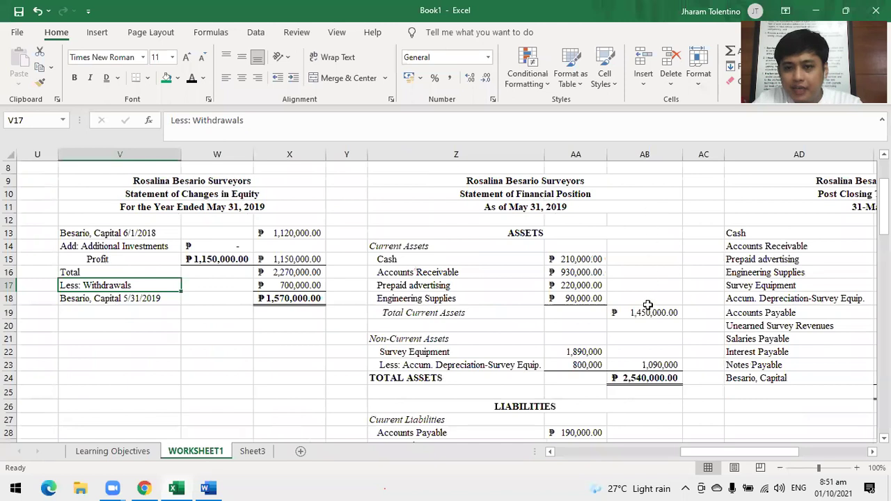
scroll(648, 189, down, 3)
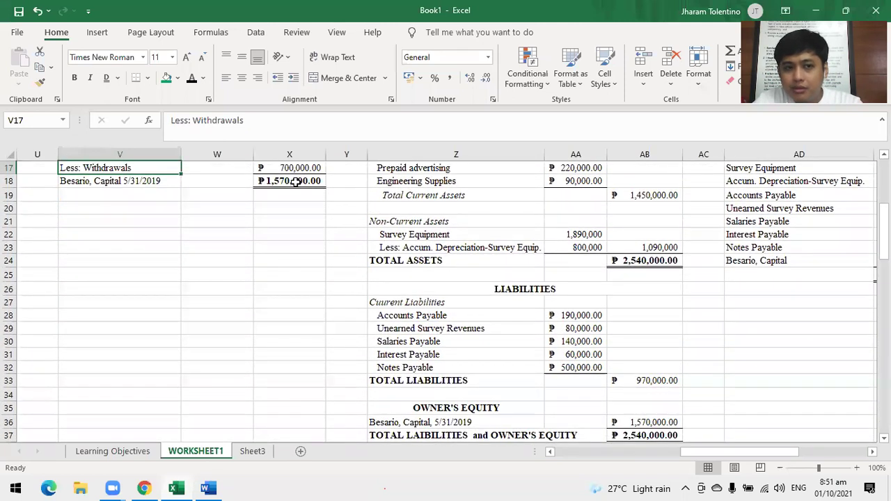
scroll(662, 309, down, 2)
click(660, 343)
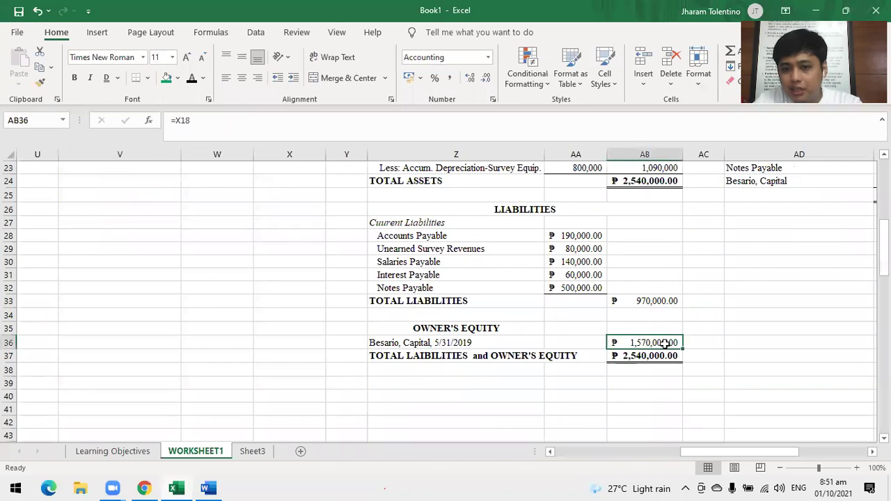
drag(761, 456, 698, 453)
- Fill row 60 green as a separator
scroll(390, 346, down, 3)
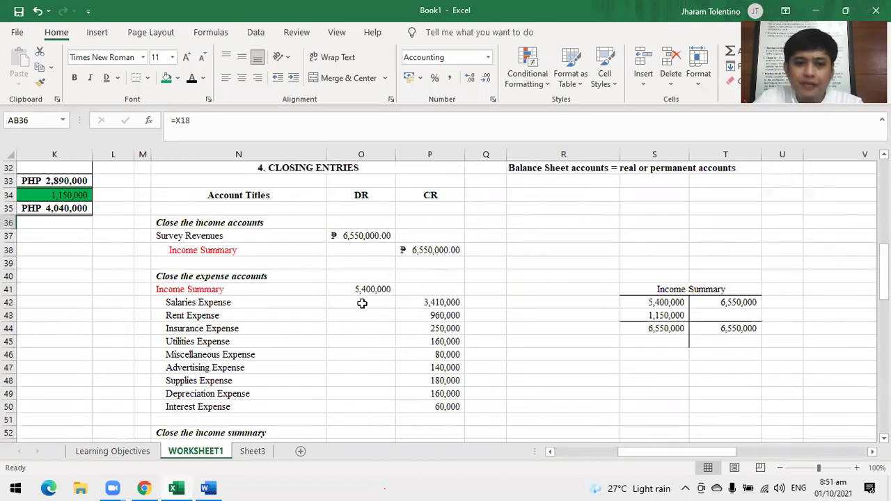
scroll(362, 304, down, 6)
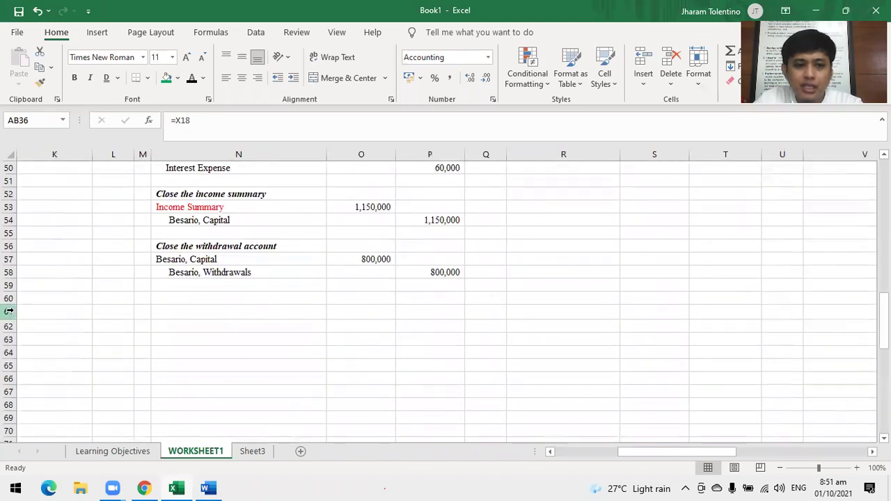
click(9, 298)
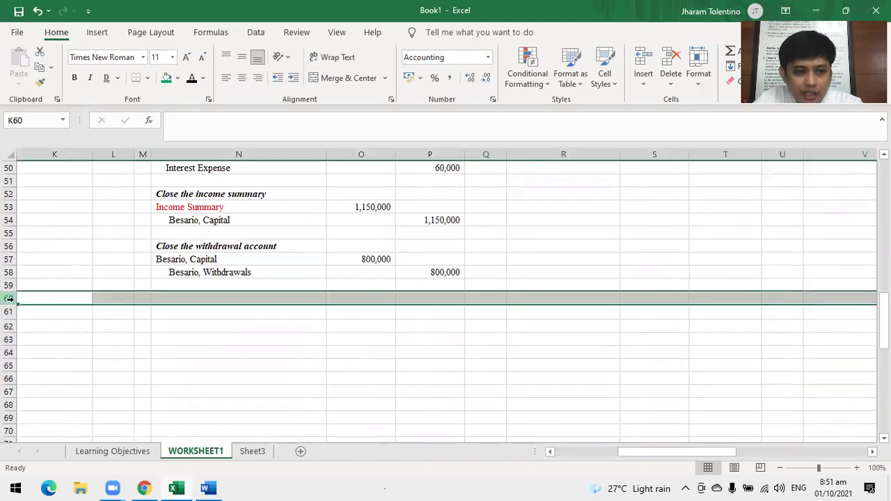
click(167, 79)
scroll(519, 313, up, 4)
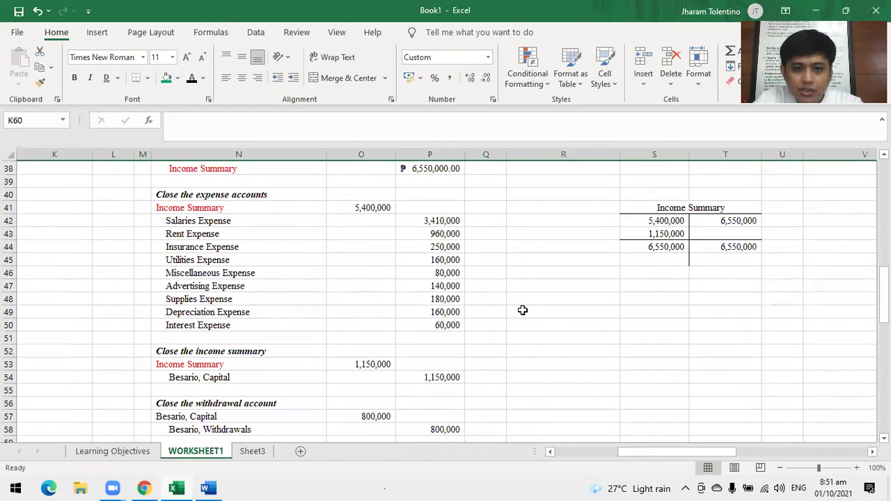
scroll(346, 228, up, 2)
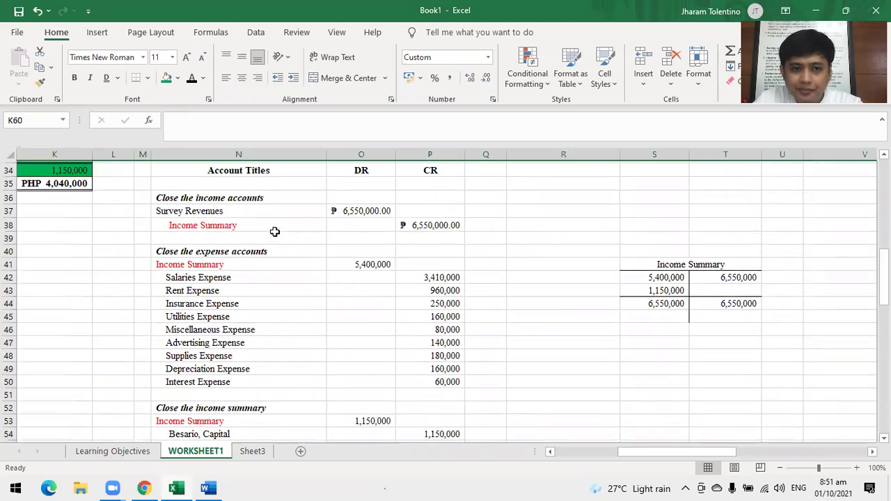
- Copy the income closing entry N36:P38 to N62 and debit Survey Revenues 6,550,000
drag(196, 220, 441, 247)
key(ctrl+c)
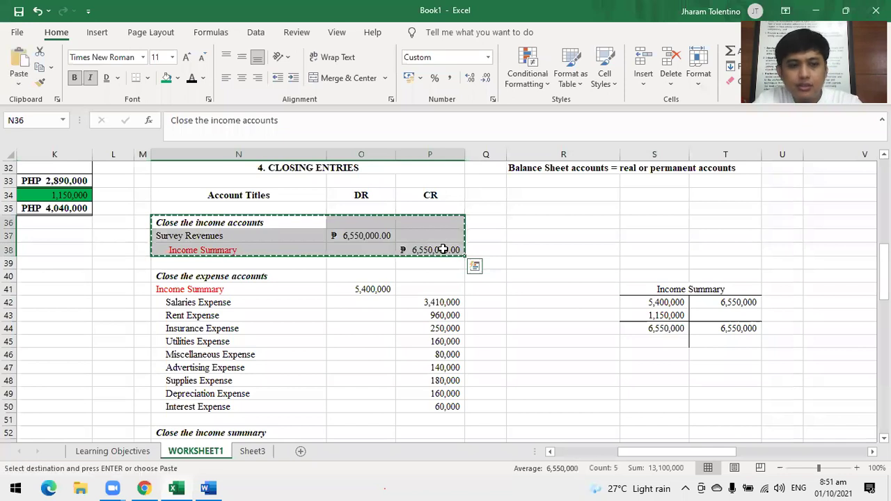
scroll(442, 261, down, 7)
click(230, 291)
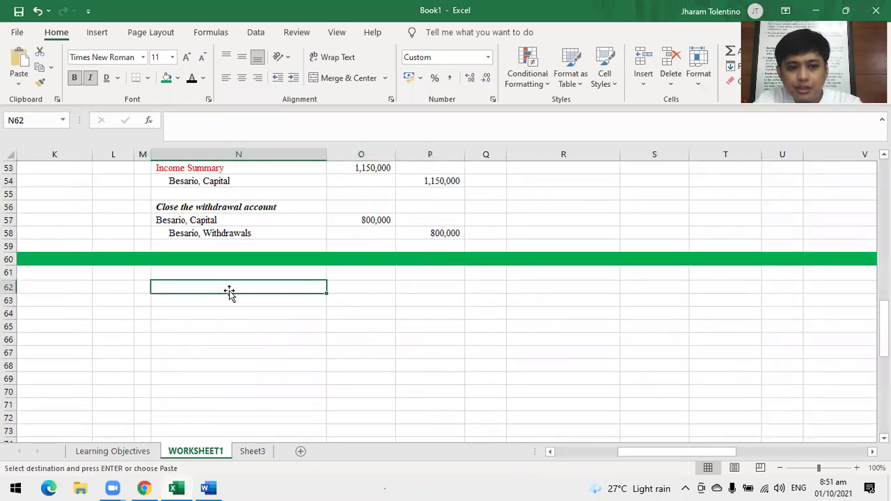
key(ctrl+v)
click(366, 296)
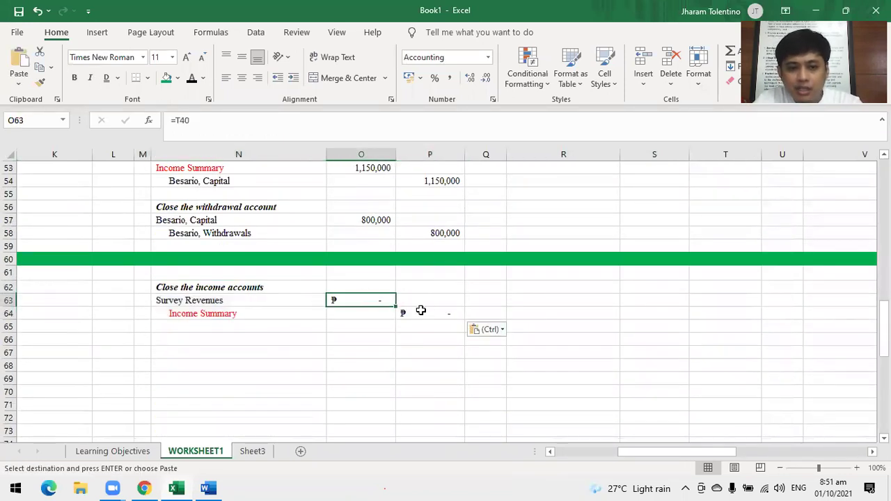
text(6)
scroll(445, 222, up, 7)
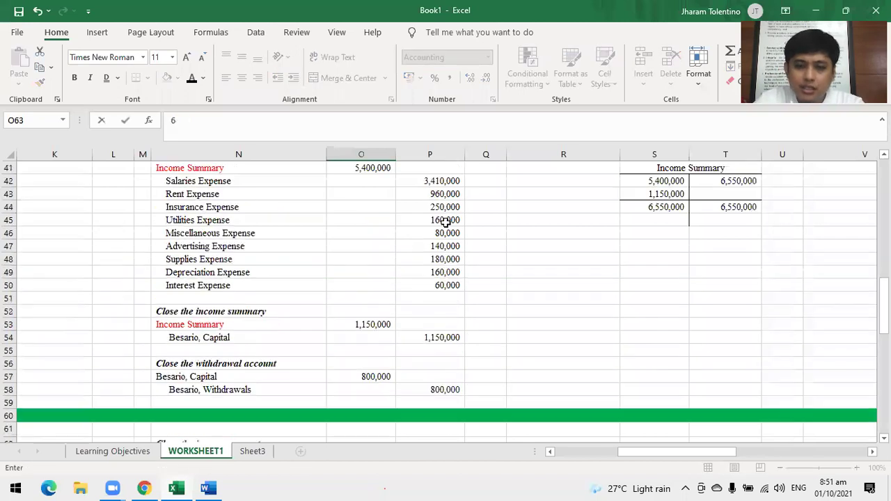
scroll(449, 230, down, 5)
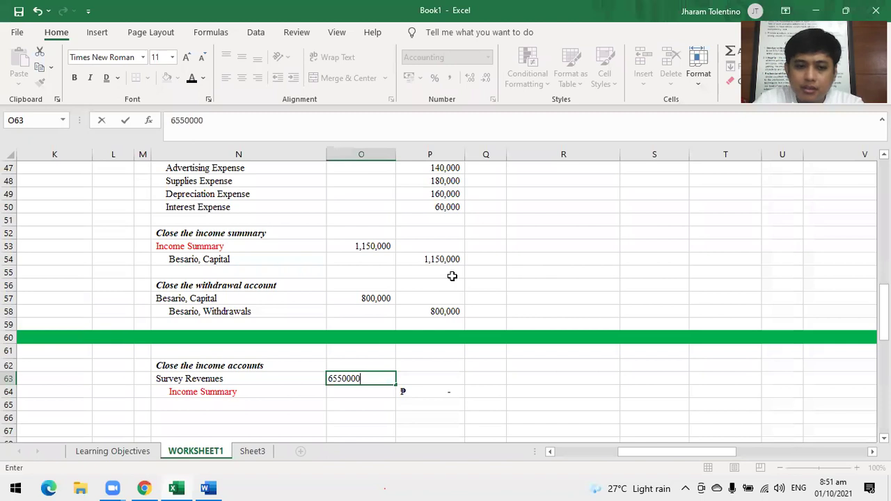
key(Return)
scroll(298, 363, up, 3)
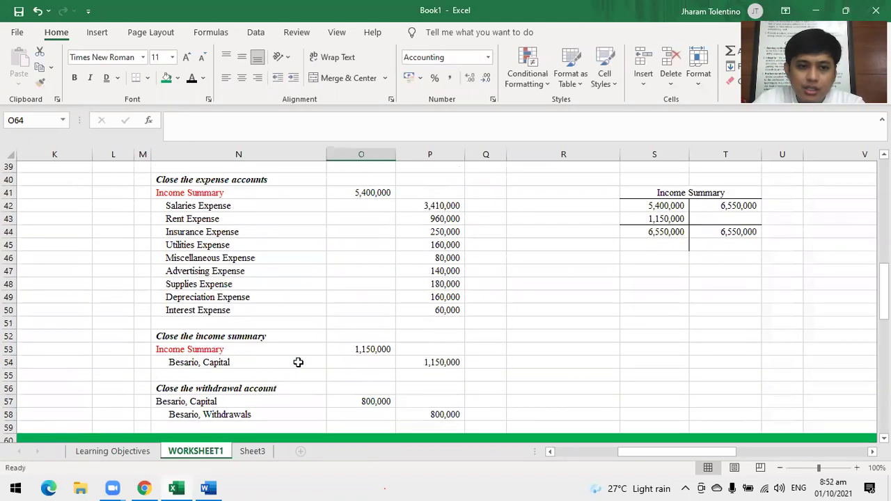
- Paste a copy of the expense closing entry at N66 and clear its amounts
drag(216, 195, 445, 323)
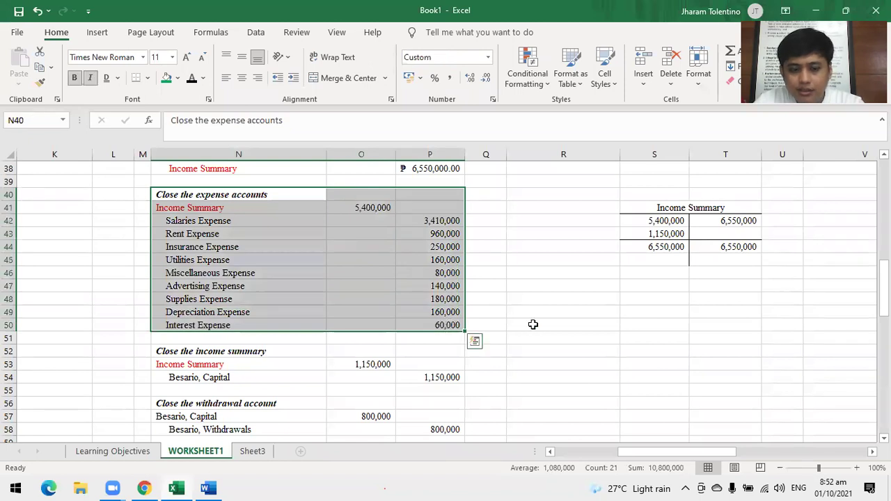
key(ctrl+c)
scroll(278, 417, down, 4)
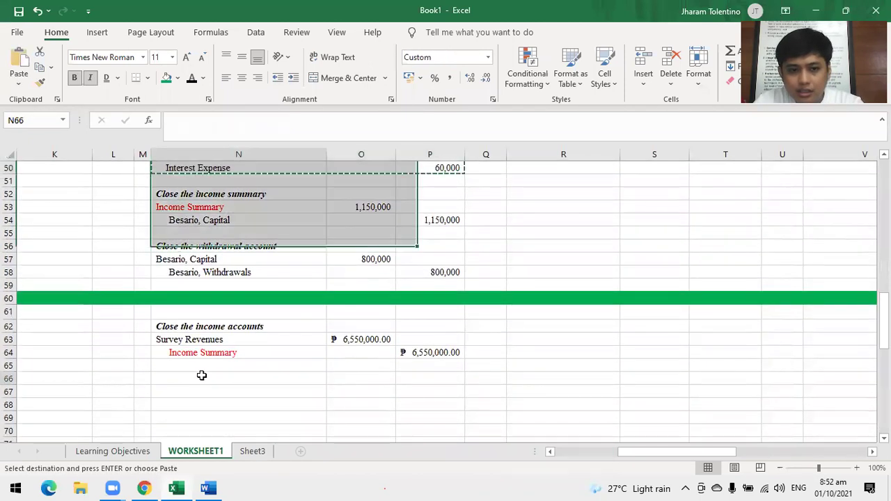
click(201, 378)
key(ctrl+v)
scroll(499, 379, down, 2)
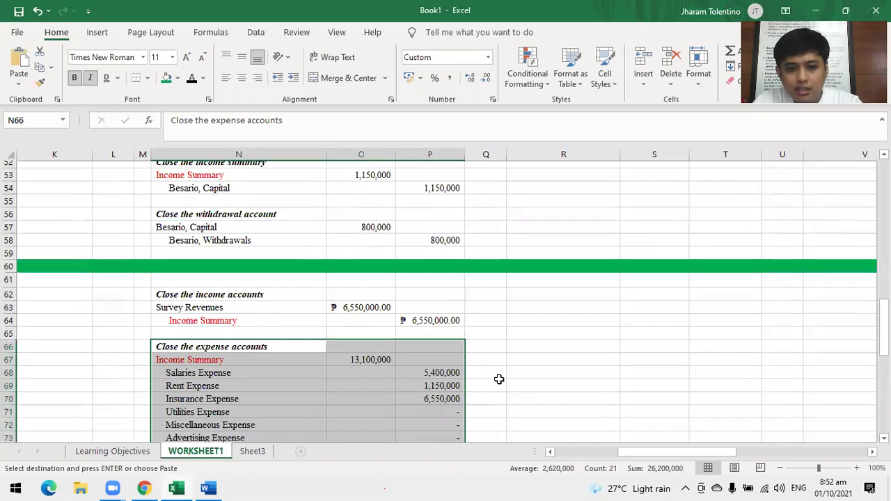
drag(360, 314, 444, 390)
key(Escape)
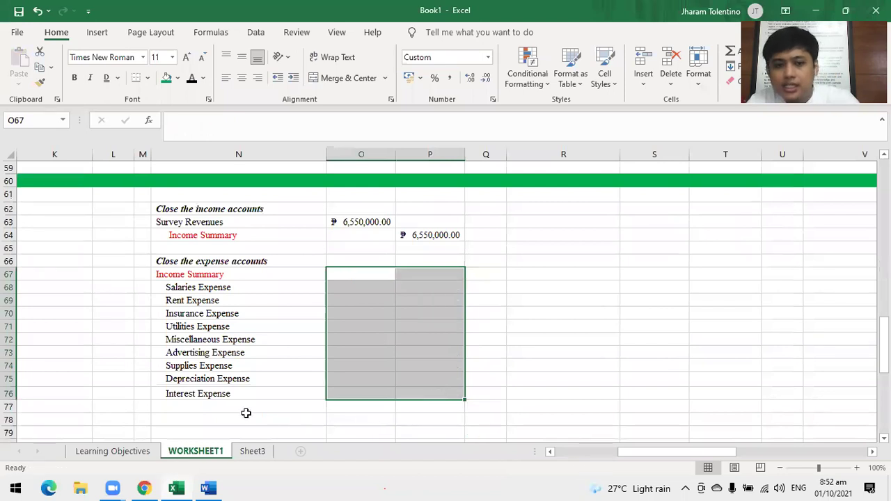
- Add an indented Miscellaneous Expense line below Interest Expense
click(222, 407)
text(Miscellane)
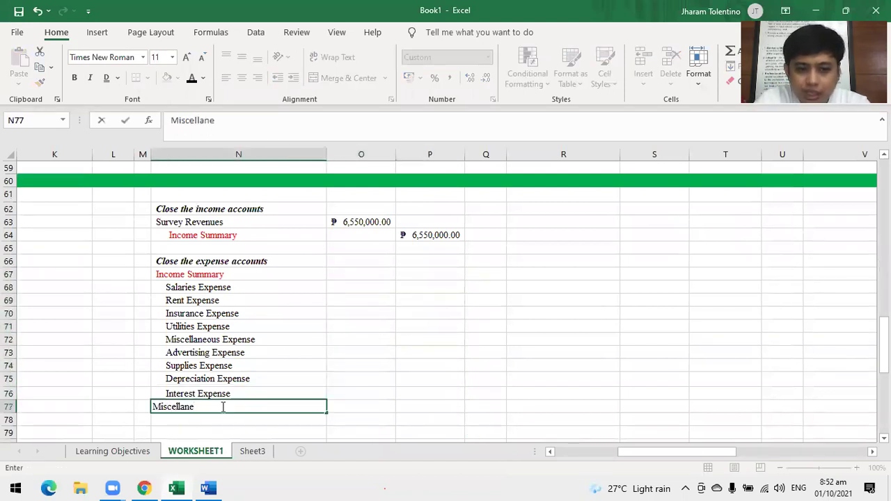
text(ous Expense)
key(Return)
click(229, 406)
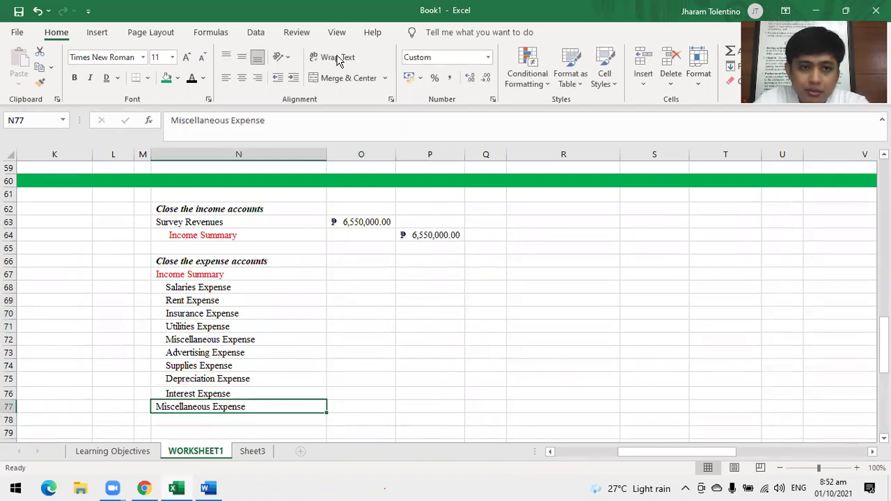
click(294, 78)
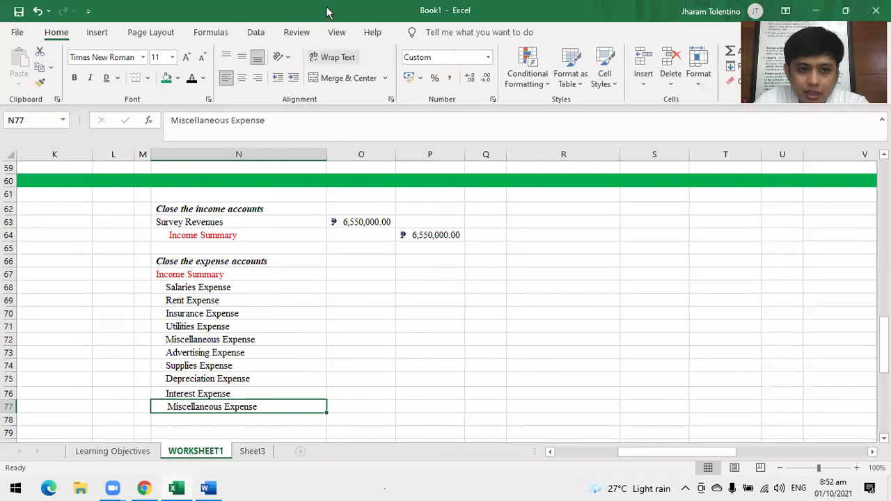
click(277, 78)
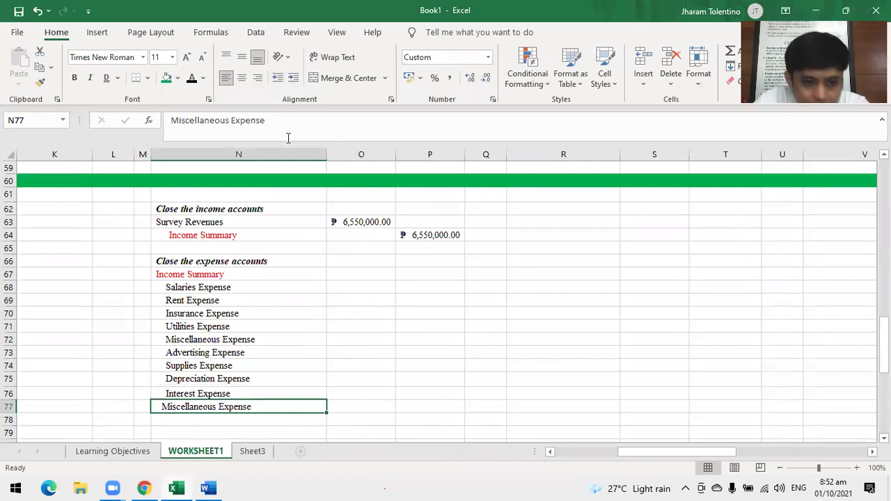
click(293, 78)
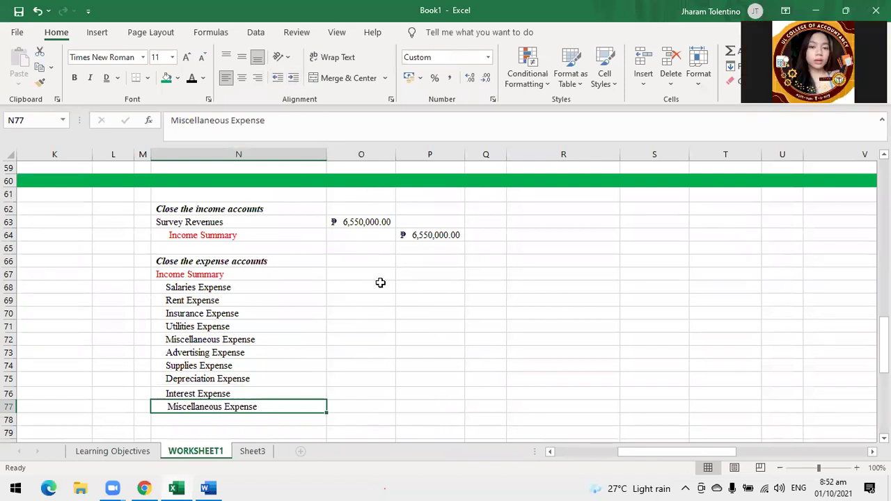
- Link the expense credits to the original amounts and give Miscellaneous Expense 2,000,000
click(428, 287)
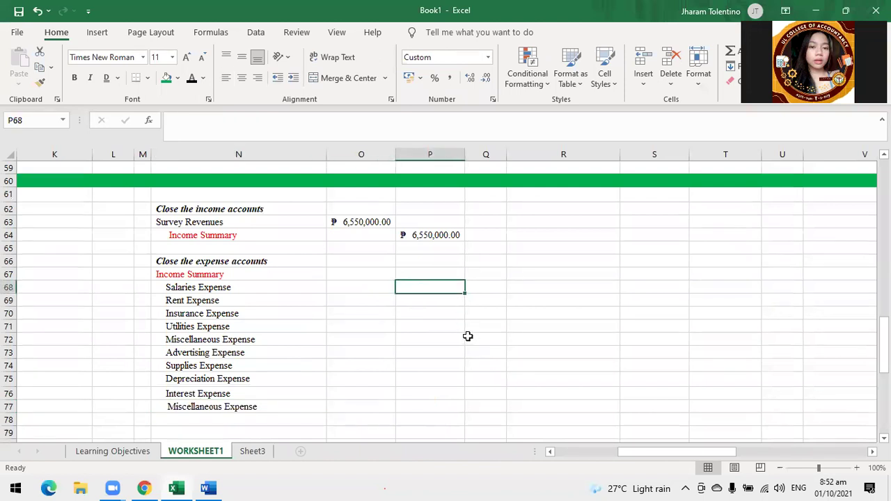
text(=)
scroll(468, 336, up, 8)
click(445, 262)
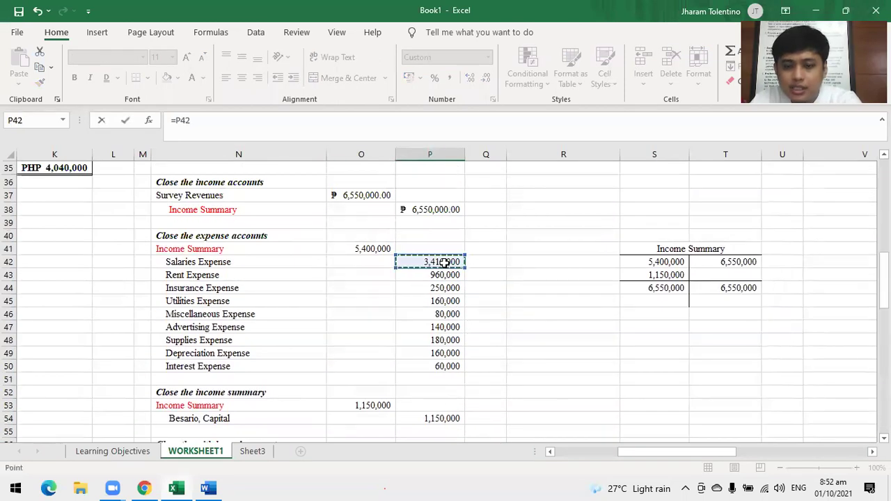
key(Return)
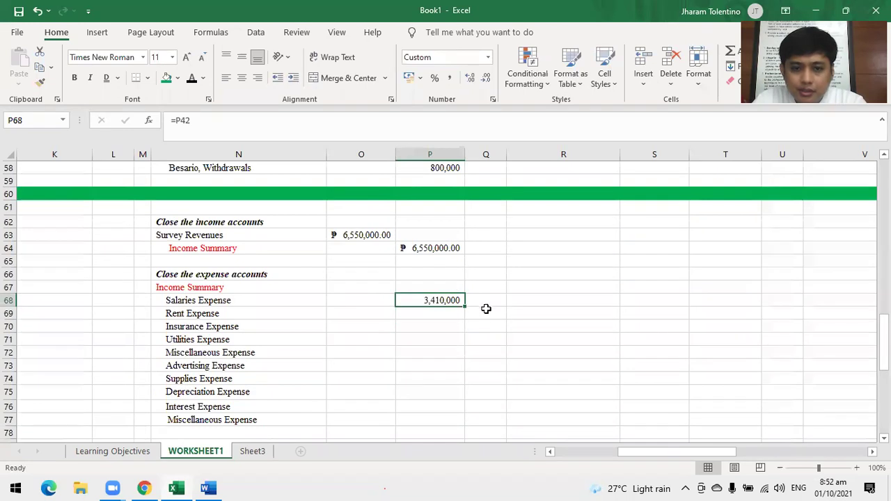
drag(465, 306, 465, 342)
click(436, 341)
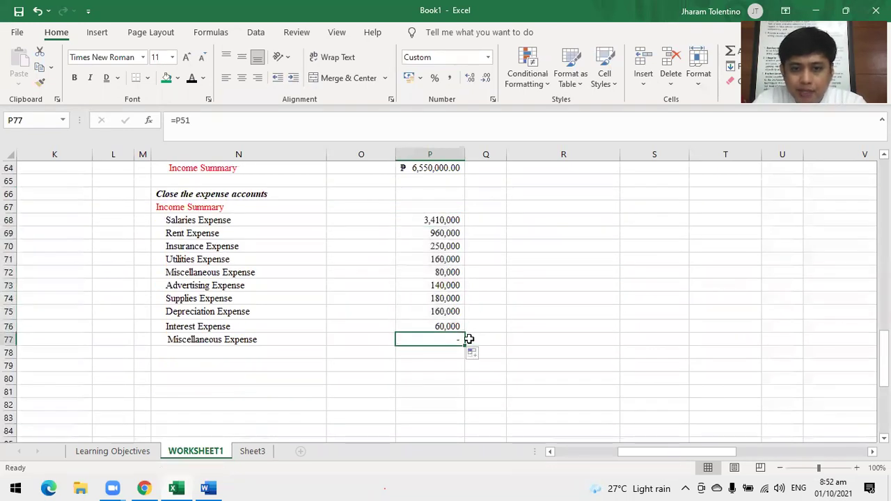
text(2,)
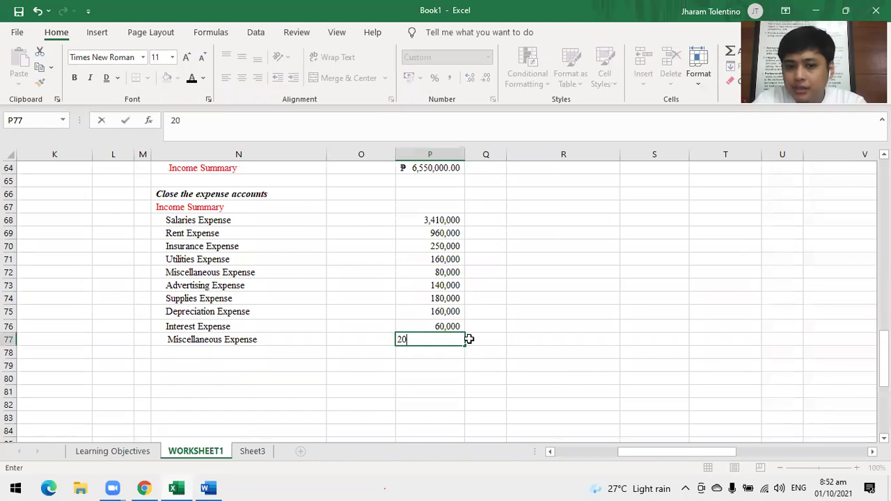
text(000,000)
key(Return)
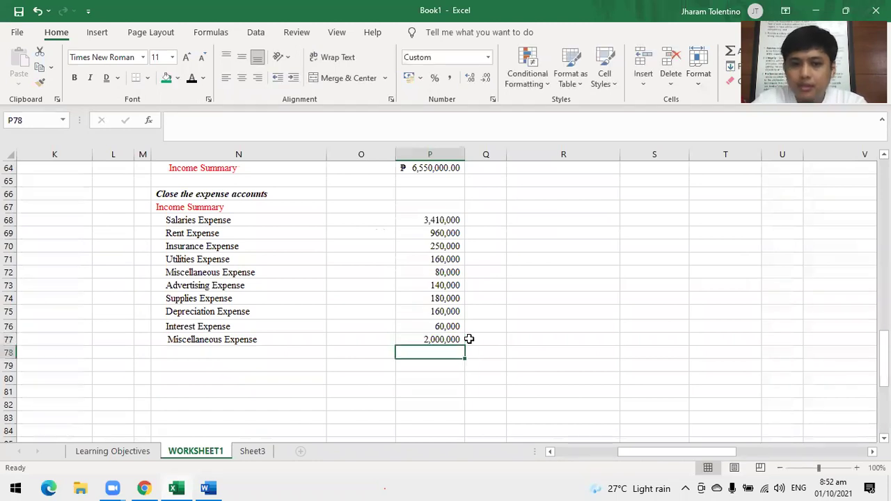
- Debit Income Summary in O67 with =SUM(P68:P77), totalling 7,400,000
click(360, 208)
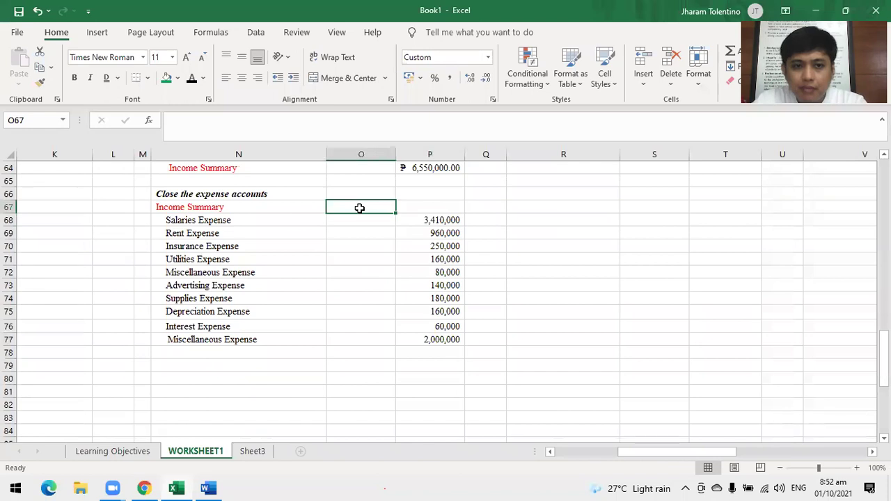
text(=sum)
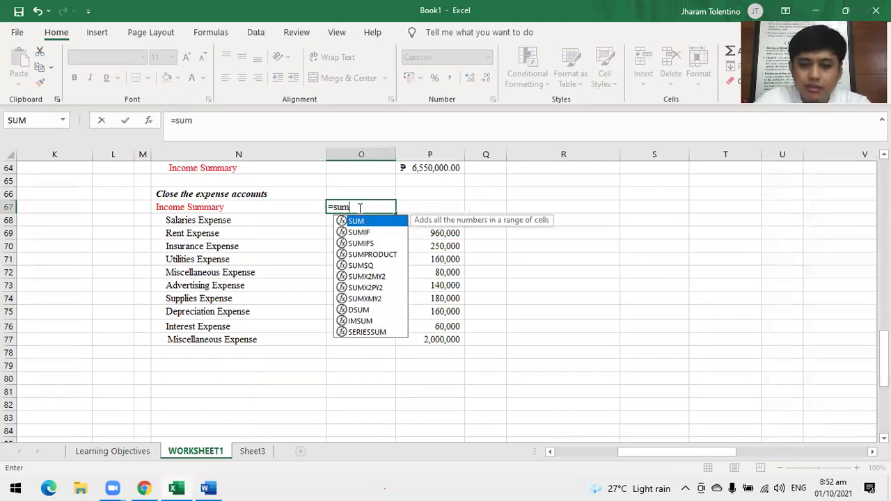
text(()
drag(458, 221, 443, 339)
key(Return)
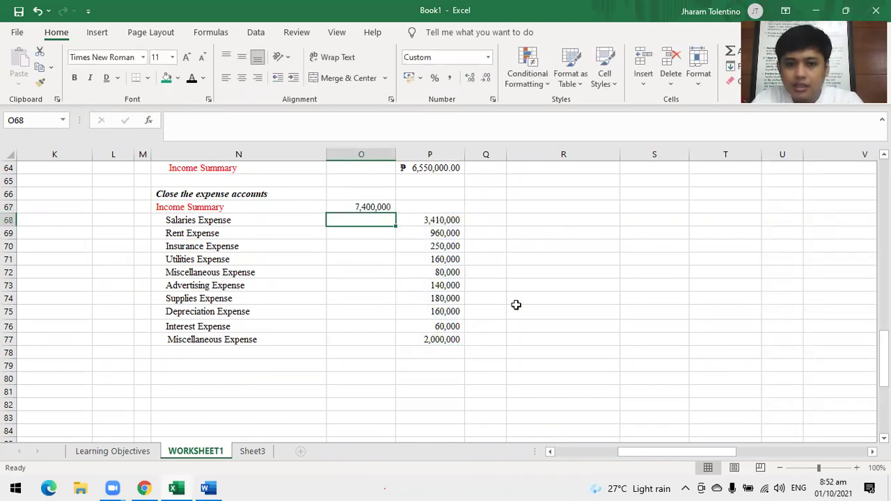
scroll(607, 305, up, 2)
scroll(557, 351, up, 6)
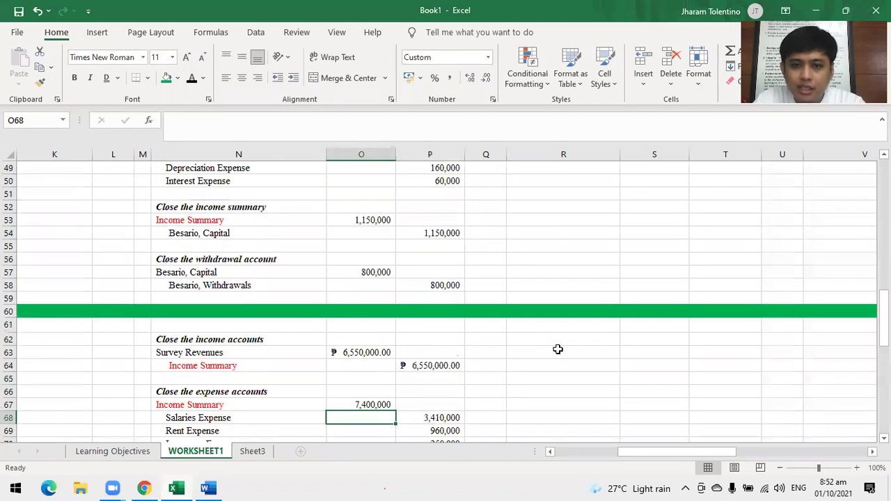
- Copy the Income Summary T-account to S68 and clear its values
drag(678, 183, 739, 230)
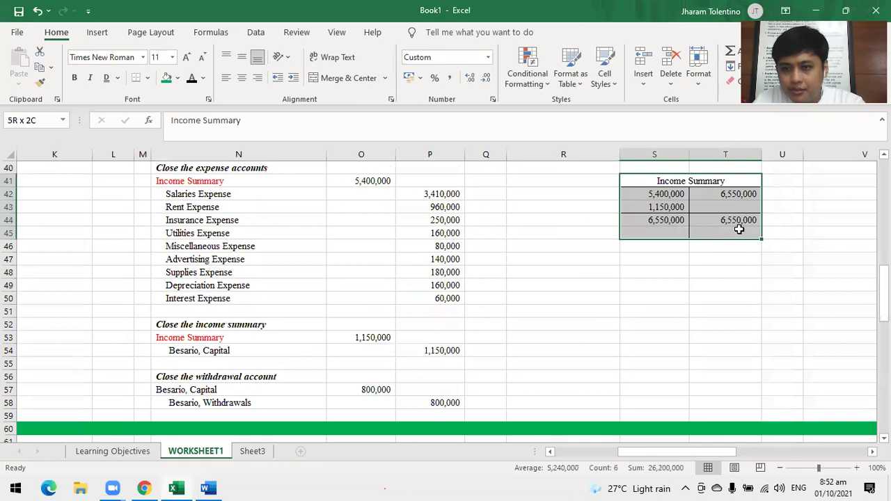
scroll(722, 277, down, 4)
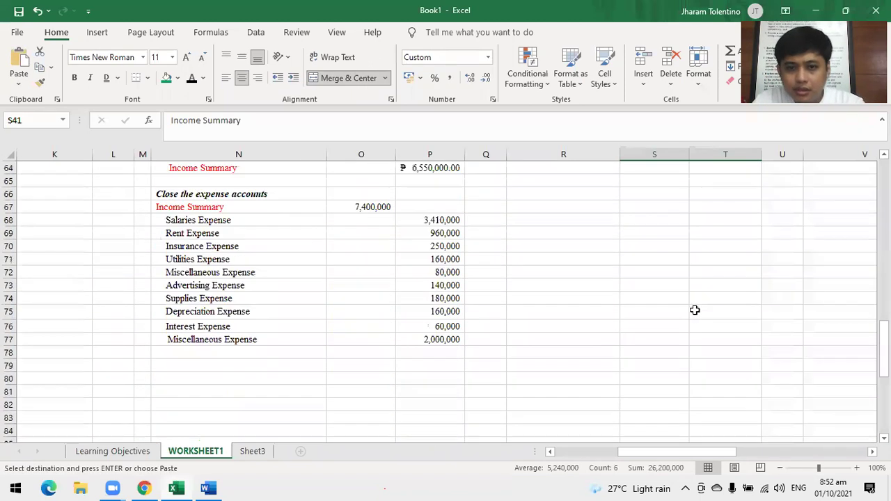
click(634, 221)
key(ctrl+v)
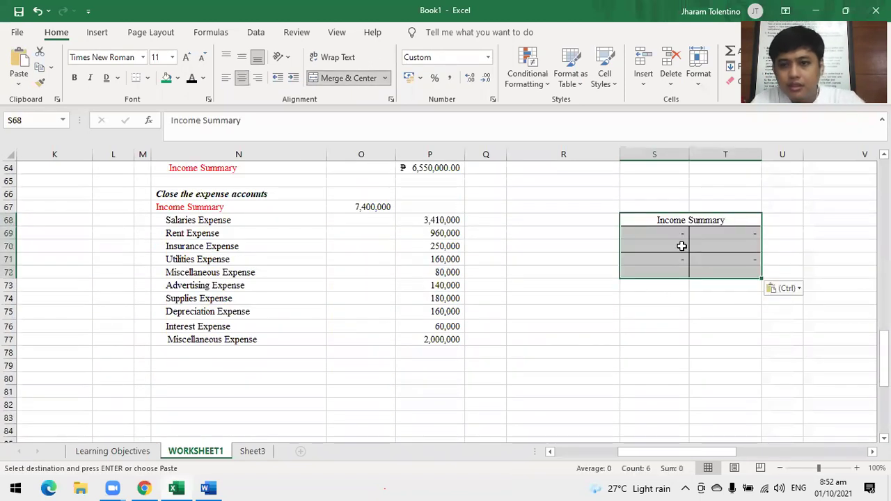
drag(678, 233, 722, 268)
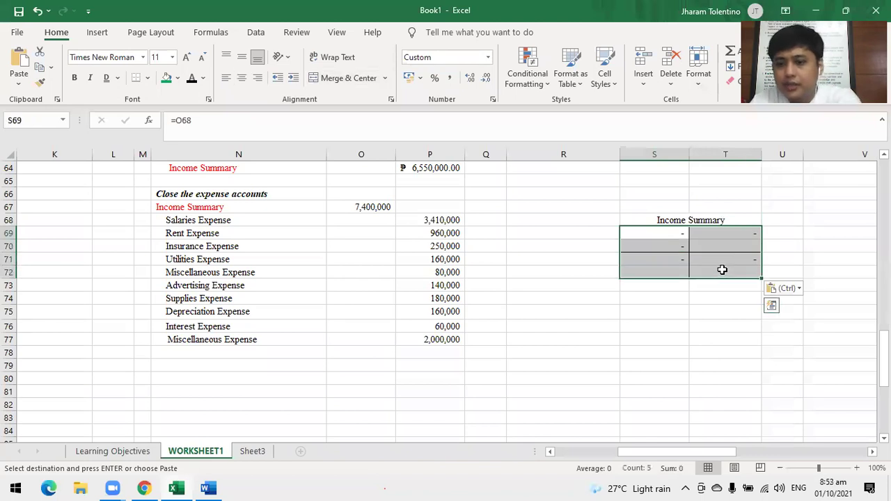
key(Delete)
- Enter a 6,550,000 credit and a 7,400,000 debit in the new T-account
click(721, 234)
scroll(682, 296, up, 1)
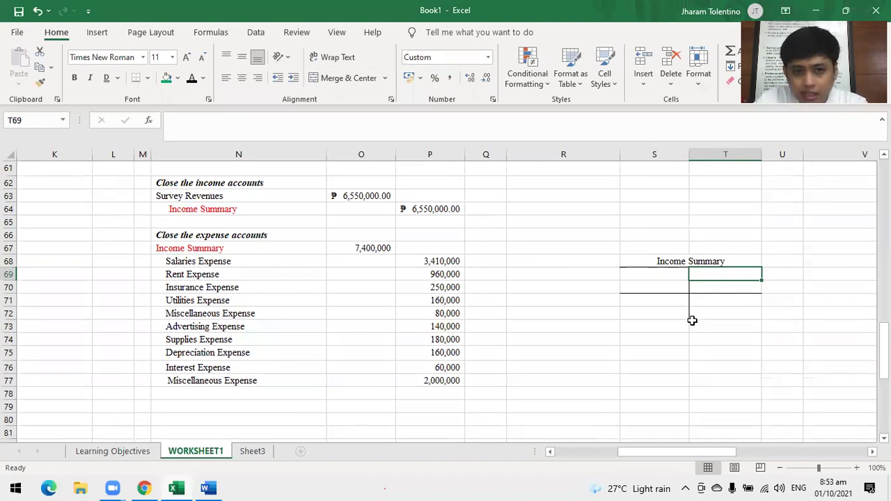
text(6,550)
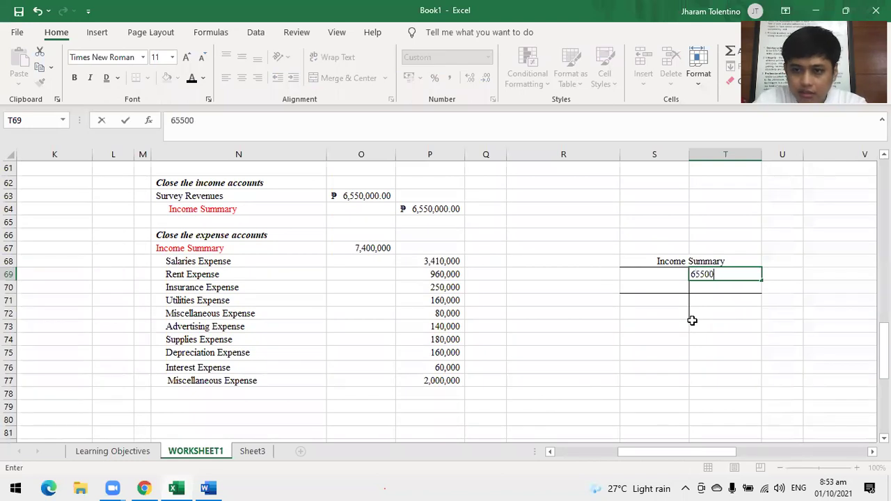
text(,000)
key(Return)
click(635, 274)
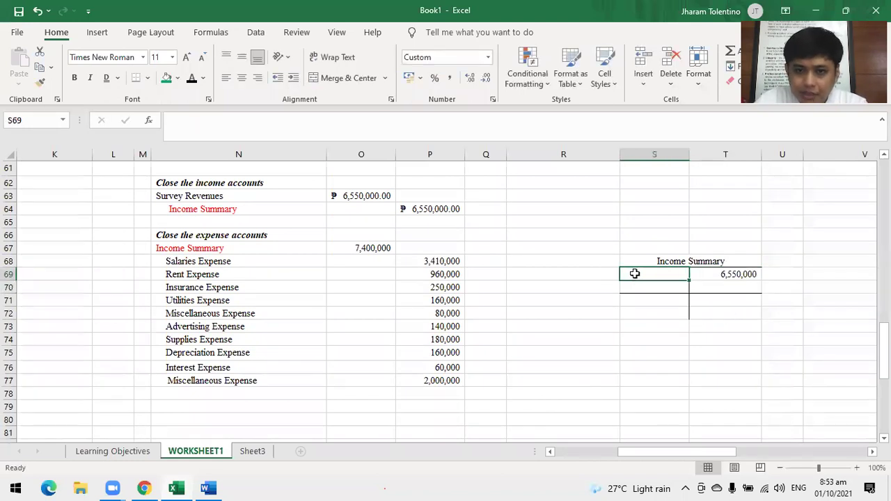
text(7,40)
text(0,000)
key(Return)
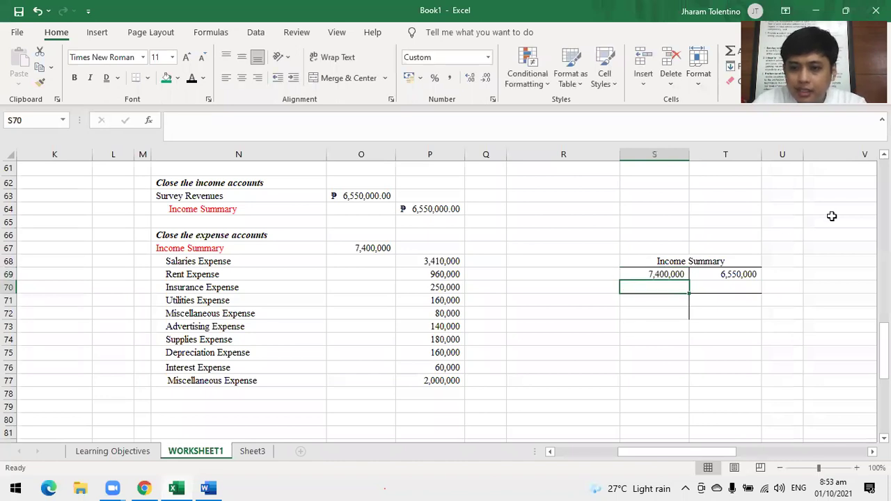
- Enter 7,400,000 as the debit and credit totals in S71 and T71
click(674, 301)
text(7,400,)
text(00000)
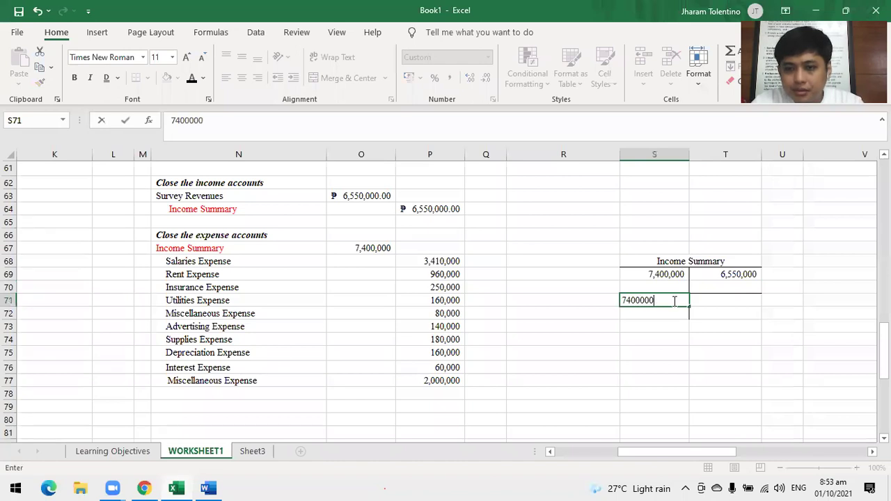
key(Tab)
text(74)
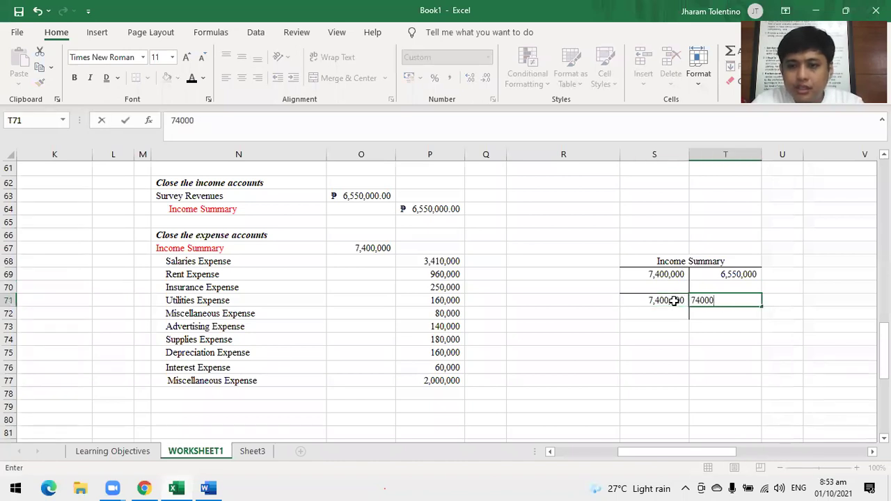
key(Return)
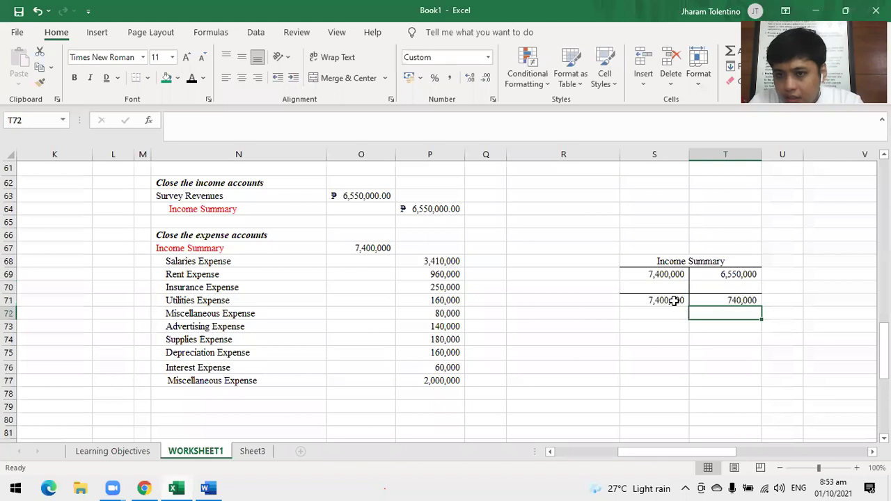
key(Up)
text(7,400,00)
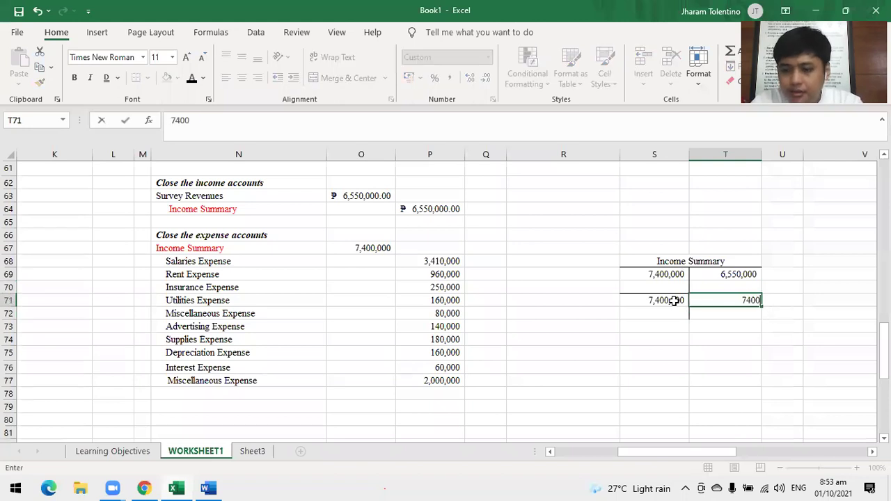
text(00)
key(Return)
key(Up)
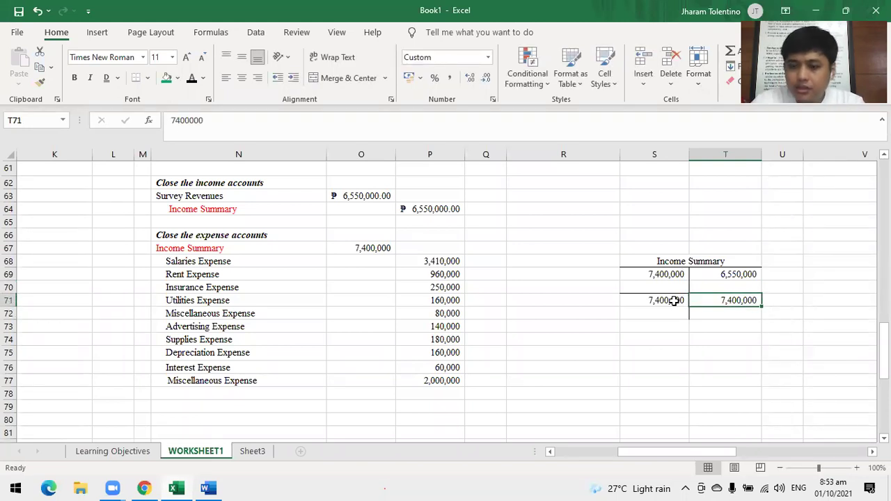
- Put the 850,000 balance =T71-T69 in T70 and label it loss in U70
click(740, 289)
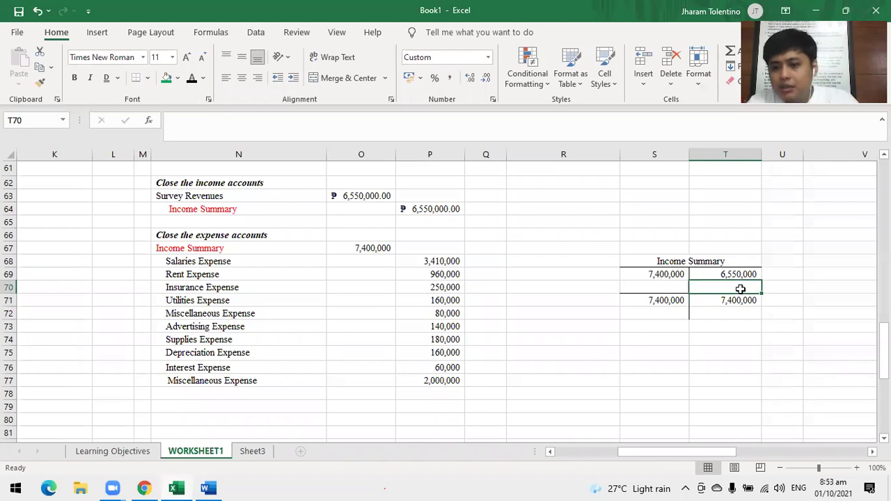
text(=)
click(740, 300)
text(-)
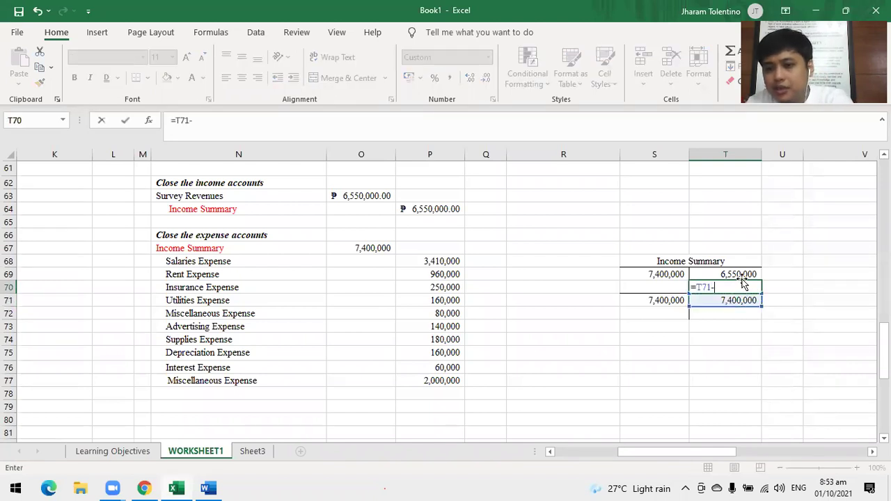
click(743, 275)
key(Return)
click(738, 285)
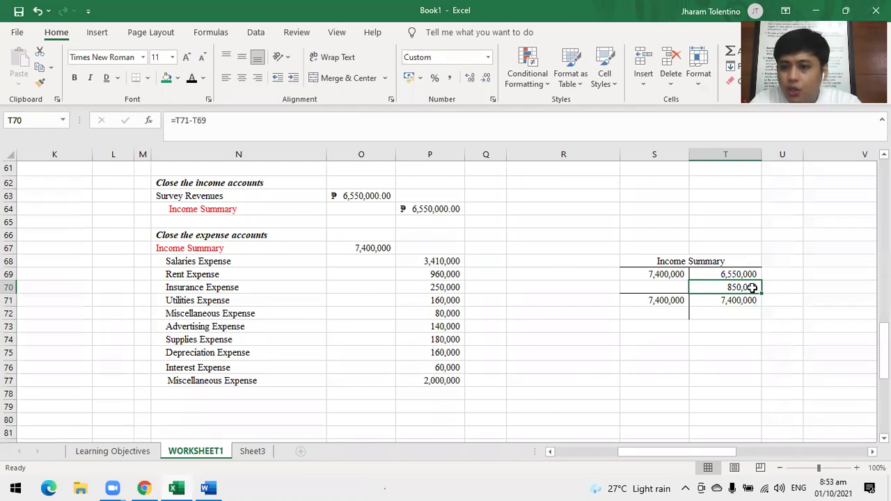
click(784, 290)
text(los)
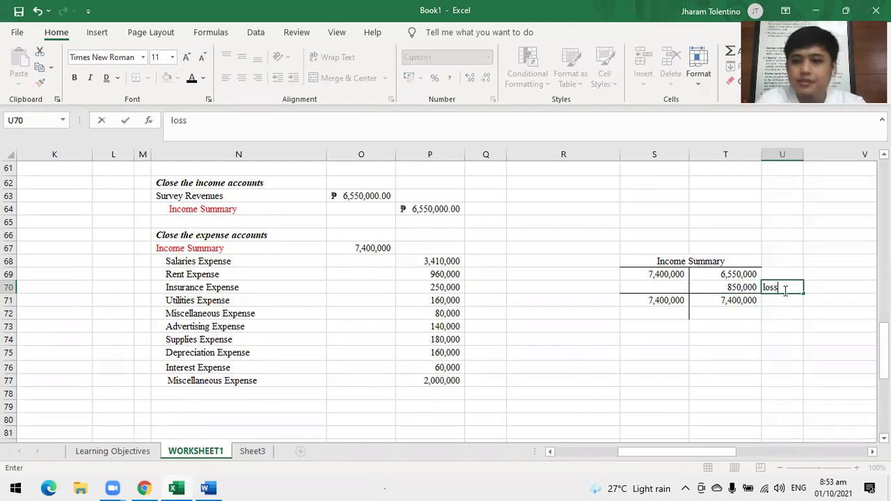
text(s)
key(Return)
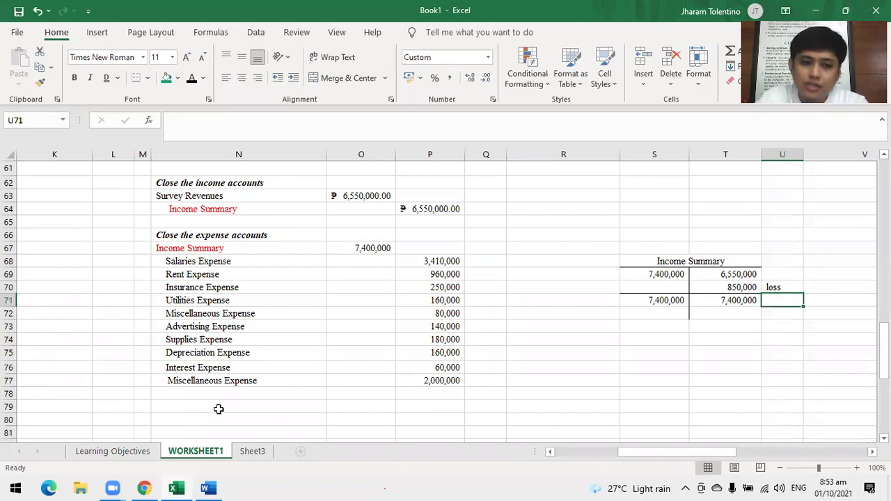
- Move to cell N79, where the next journal heading will go
scroll(219, 408, down, 1)
scroll(218, 408, up, 3)
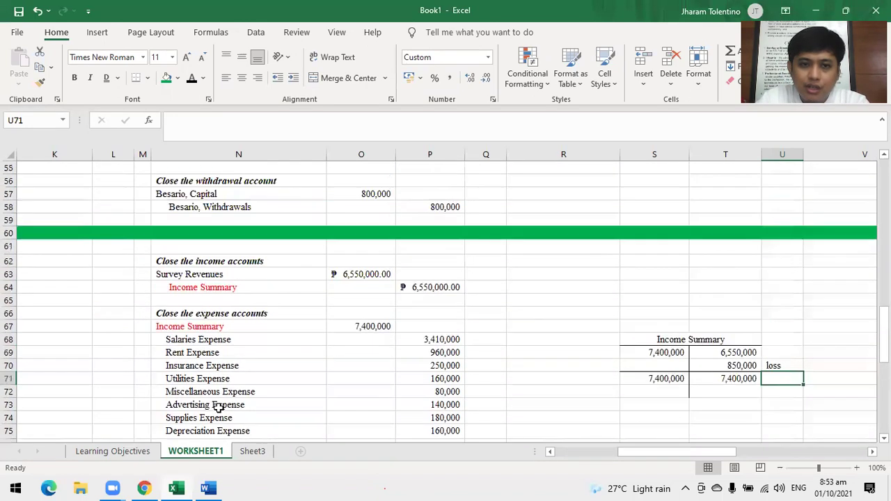
scroll(218, 408, down, 2)
click(194, 408)
scroll(213, 391, up, 3)
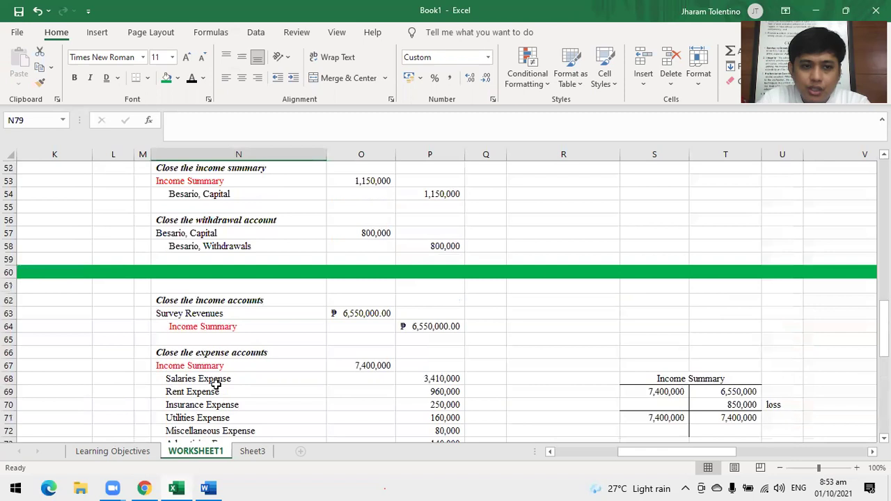
scroll(213, 391, up, 1)
scroll(213, 391, down, 5)
- Add the heading 'Close the Income Summary account' and check the 850,000 loss in T70
scroll(213, 391, down, 1)
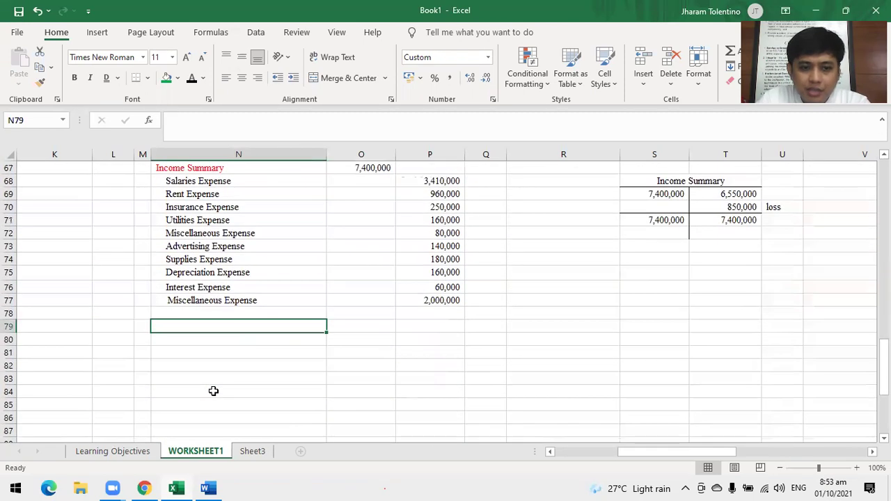
text(Close the)
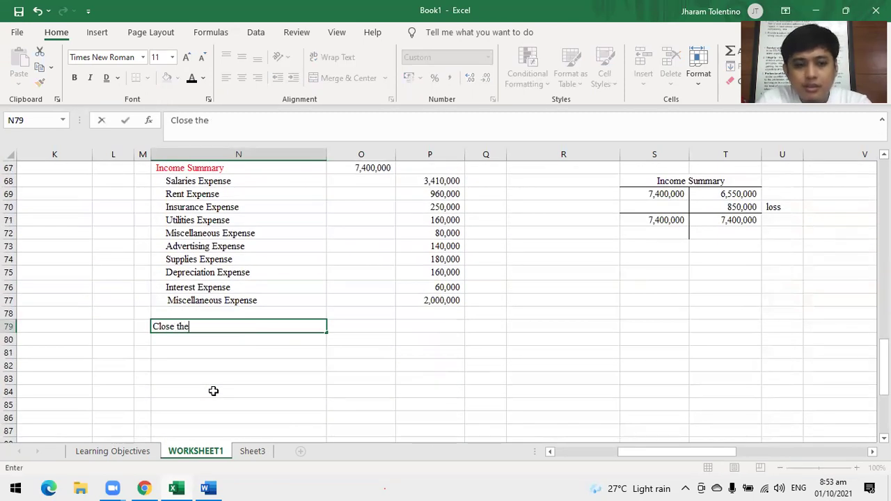
text( Income Summary account)
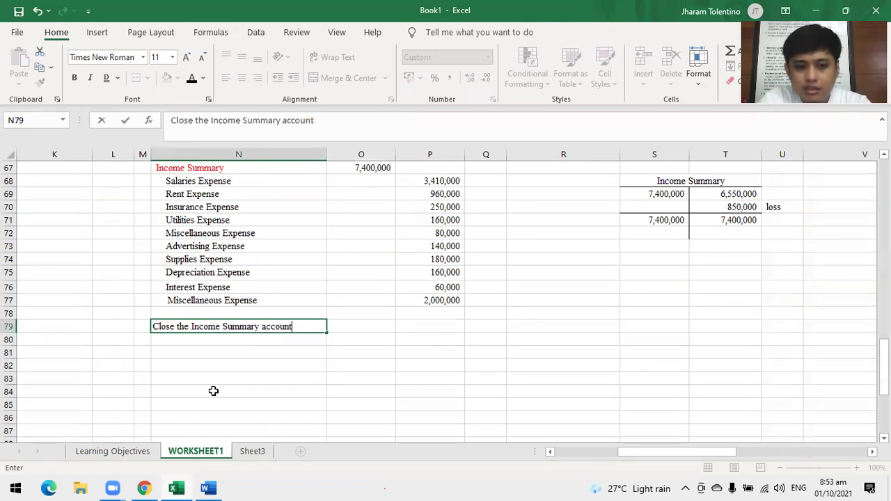
key(Return)
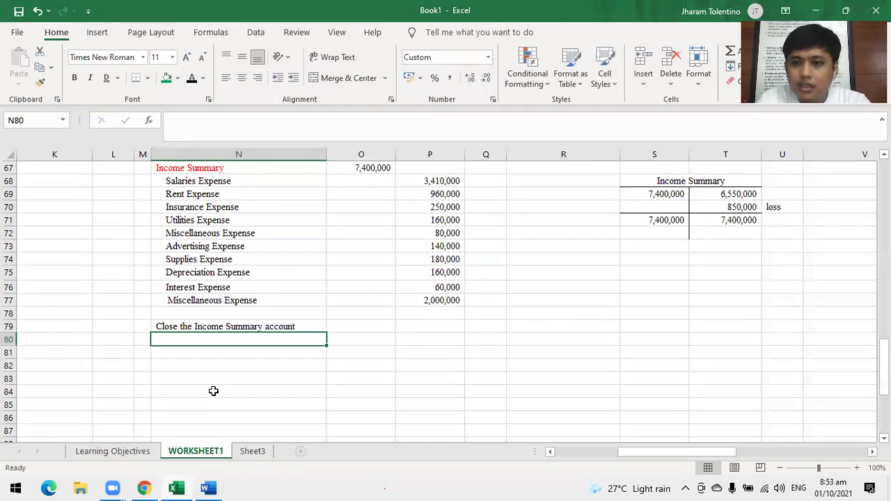
scroll(603, 287, up, 1)
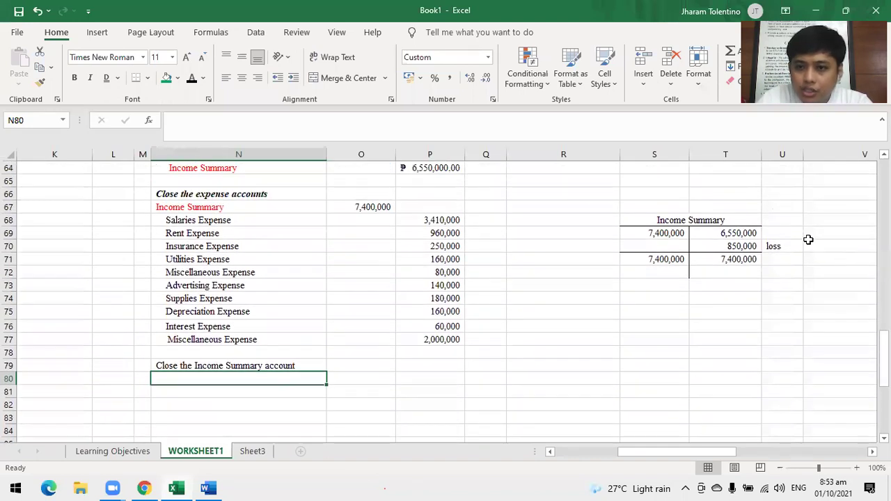
click(753, 246)
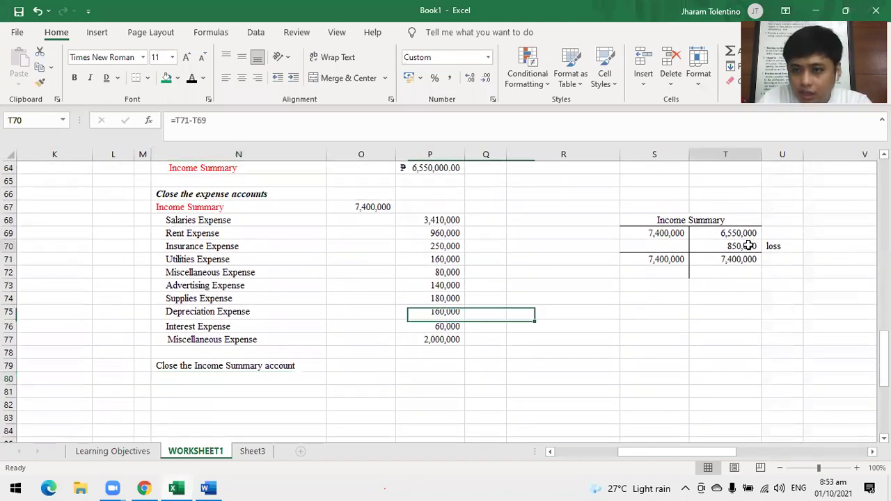
- Enter the owner's Capital account name as the debit line in N80
click(176, 394)
scroll(178, 390, up, 1)
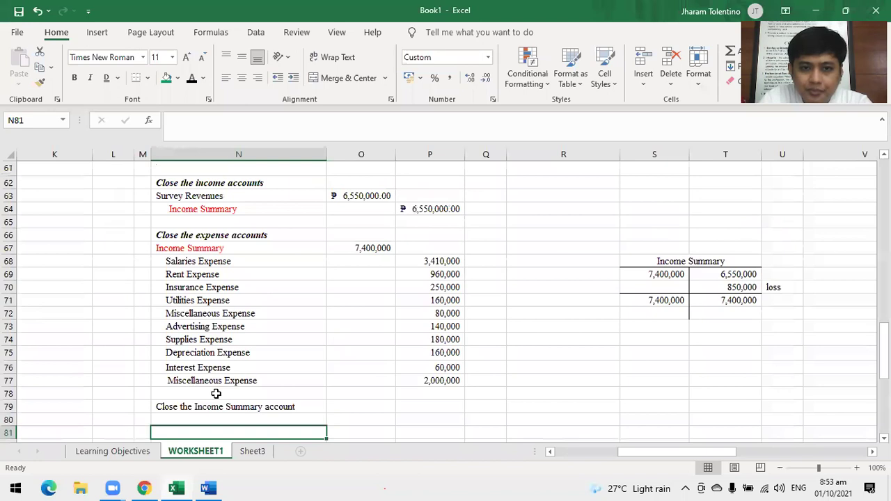
scroll(215, 394, down, 1)
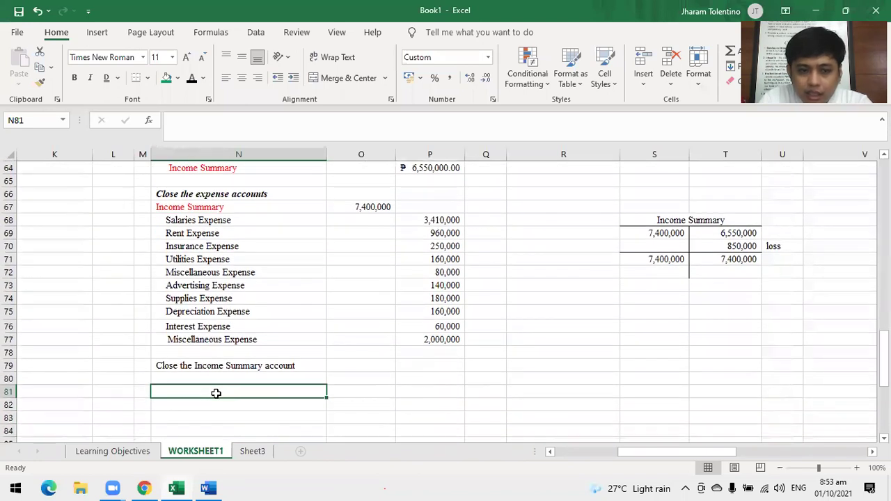
click(215, 378)
click(220, 390)
click(222, 382)
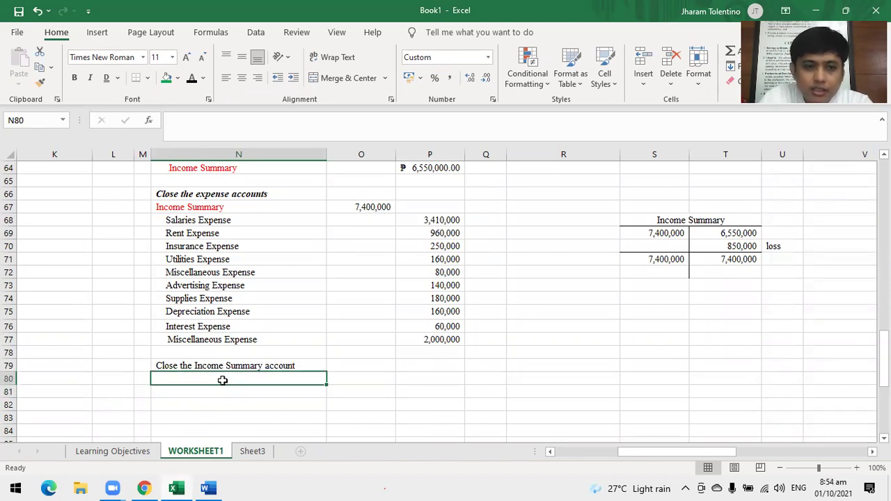
text(Besario, Capital)
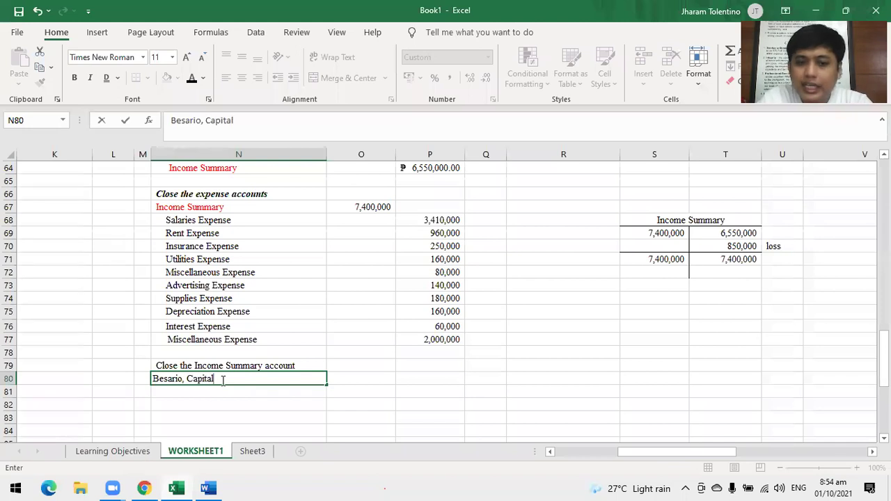
key(Return)
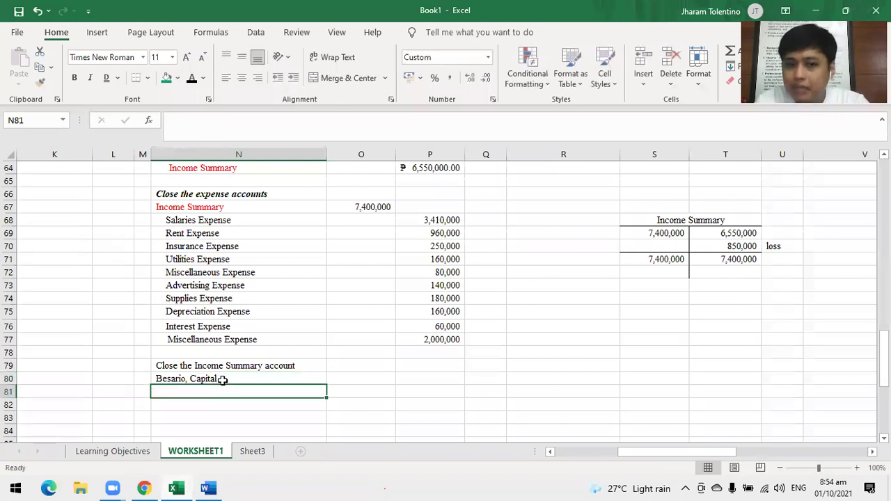
- Enter Income Summary in N81 and indent it as the credit line
text(I)
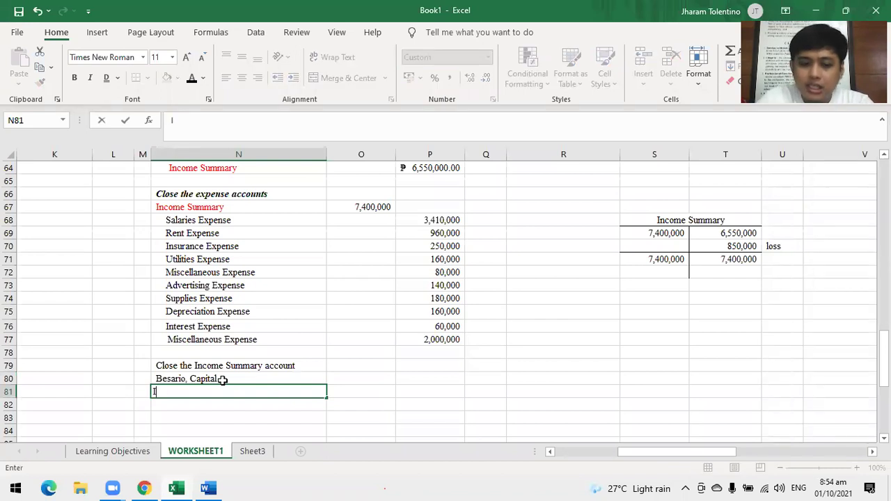
text(ncome Summary)
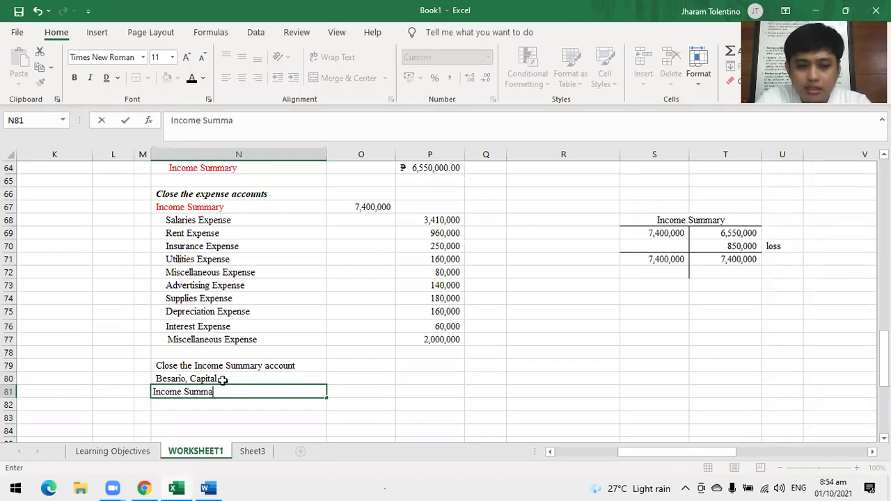
key(Tab)
key(Down)
key(Left)
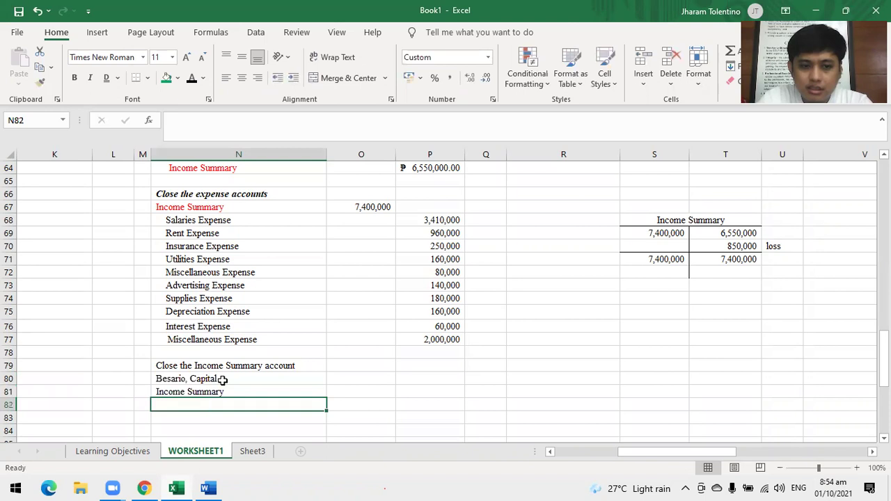
key(Up)
click(298, 79)
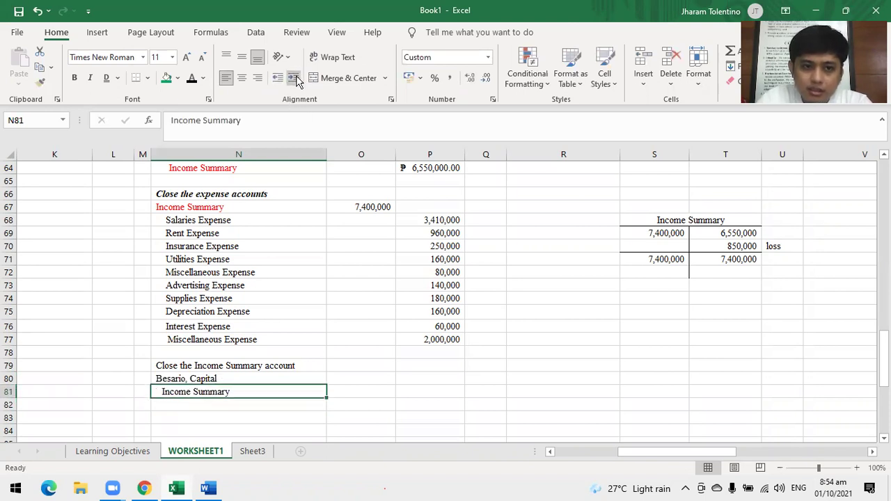
- Enter 850,000 as the Income Summary credit in P81 and the Capital debit in O80
click(439, 391)
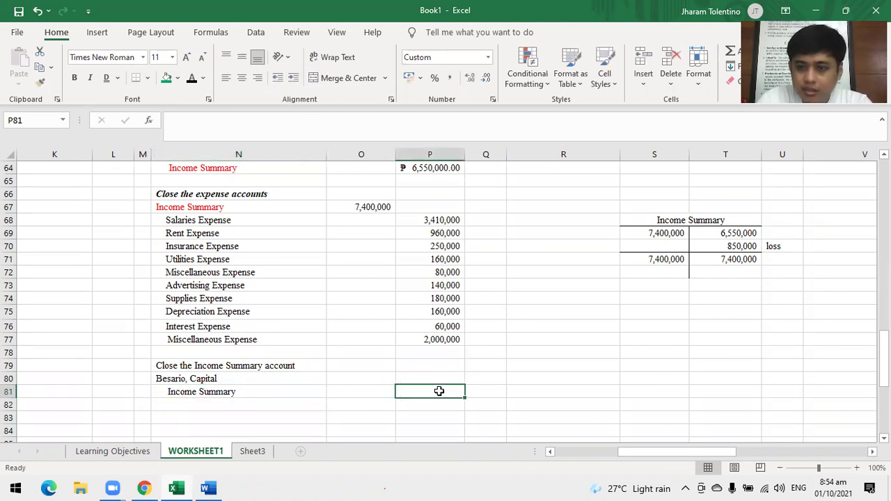
text(850)
key(Up)
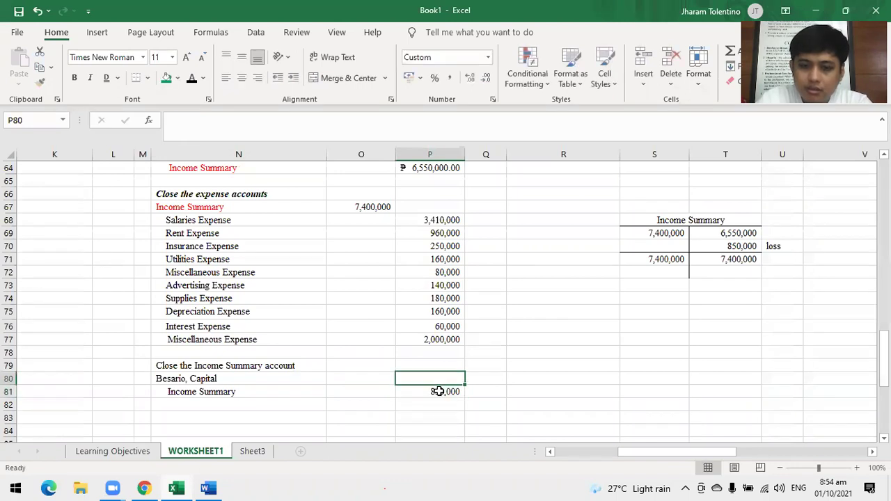
key(Left)
text(850,000)
key(Return)
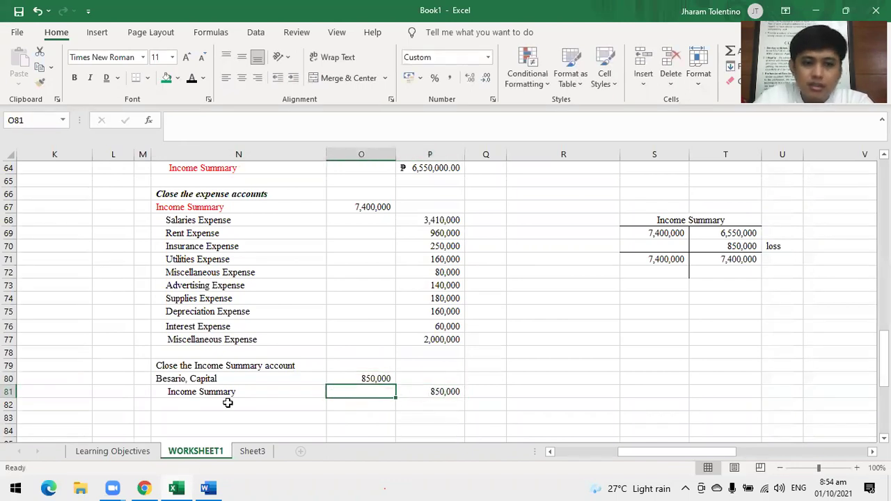
click(228, 379)
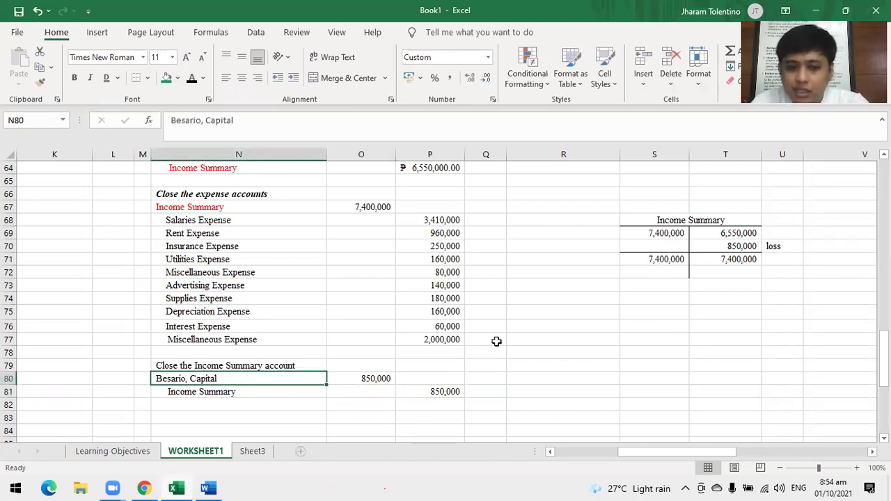
- Make the 'Close the Income Summary account' heading in N79 bold italic
click(218, 365)
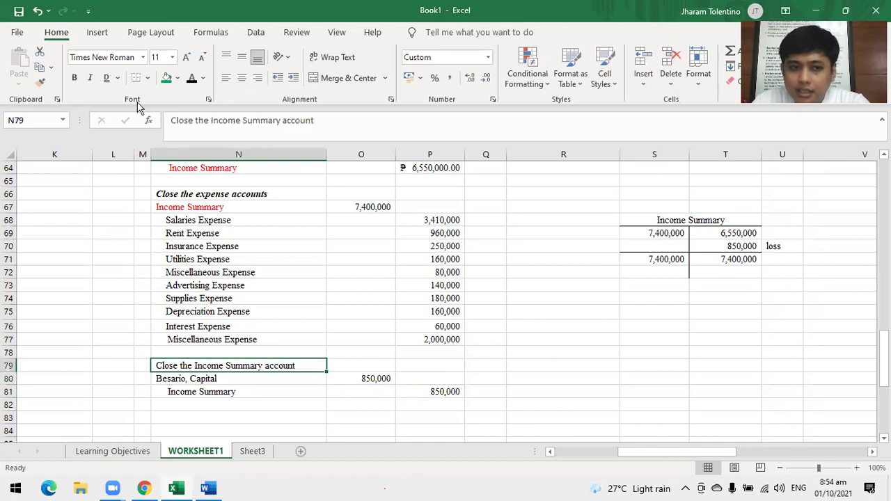
click(74, 78)
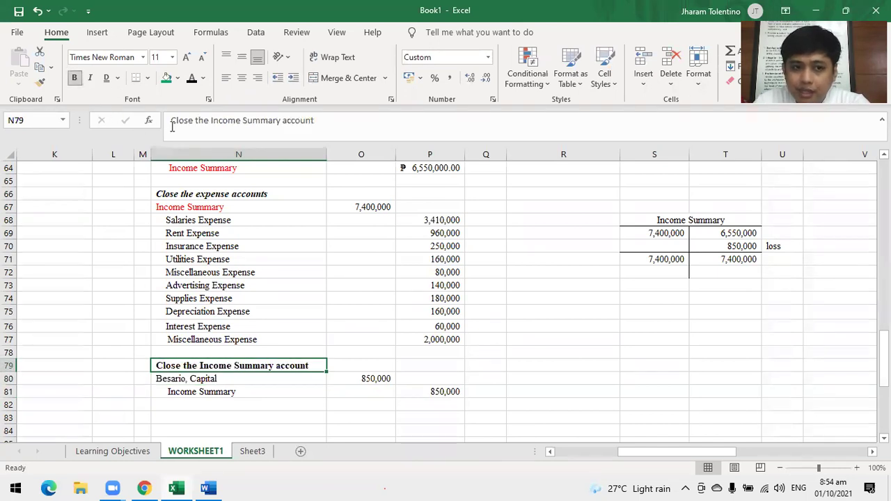
click(90, 78)
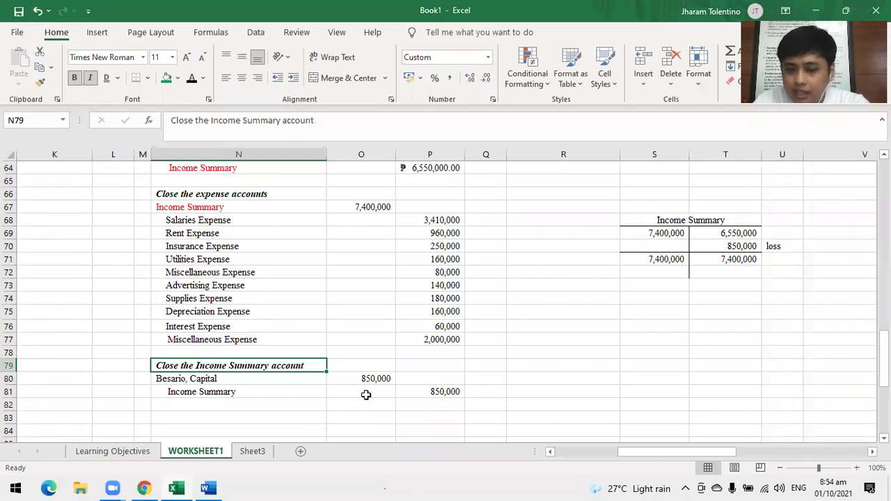
- Copy the withdrawal closing entry from N56:P58 into rows 83–85
scroll(336, 382, up, 3)
drag(208, 185, 424, 201)
key(ctrl+c)
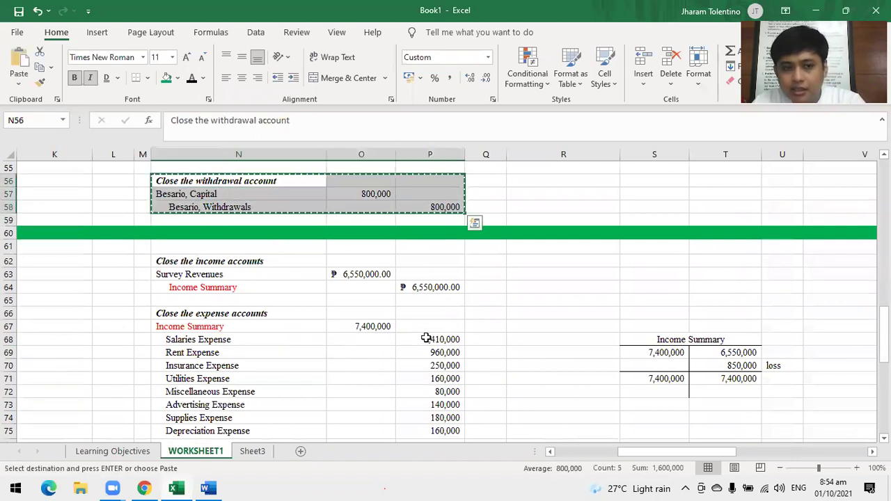
scroll(426, 338, down, 4)
click(186, 382)
key(ctrl+v)
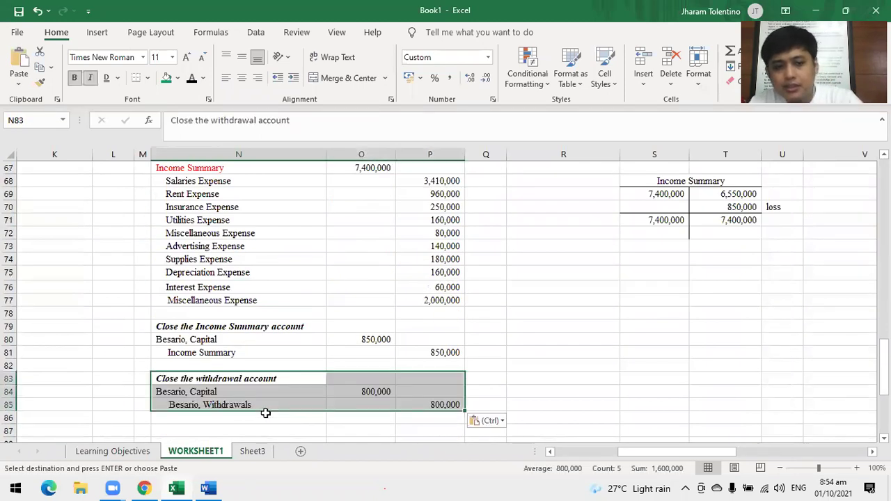
click(600, 364)
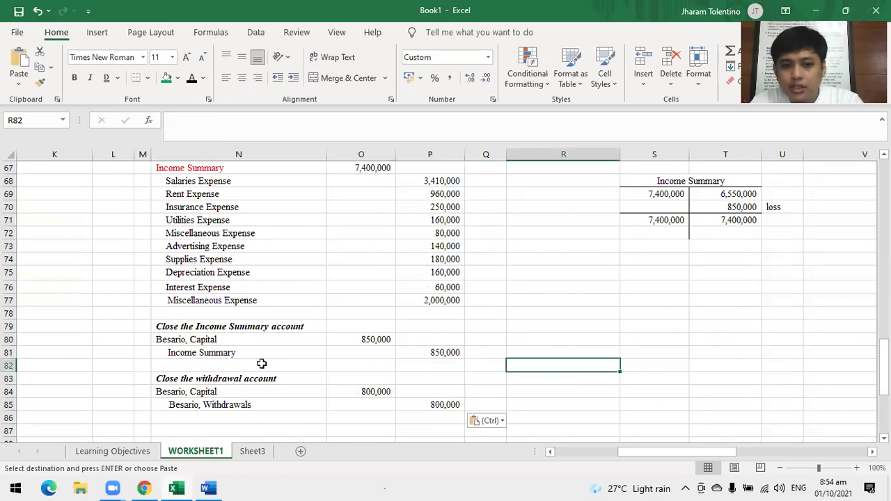
click(522, 352)
click(536, 339)
- Type the note 'loss reduces the Capital Balance' in R80
key(Escape)
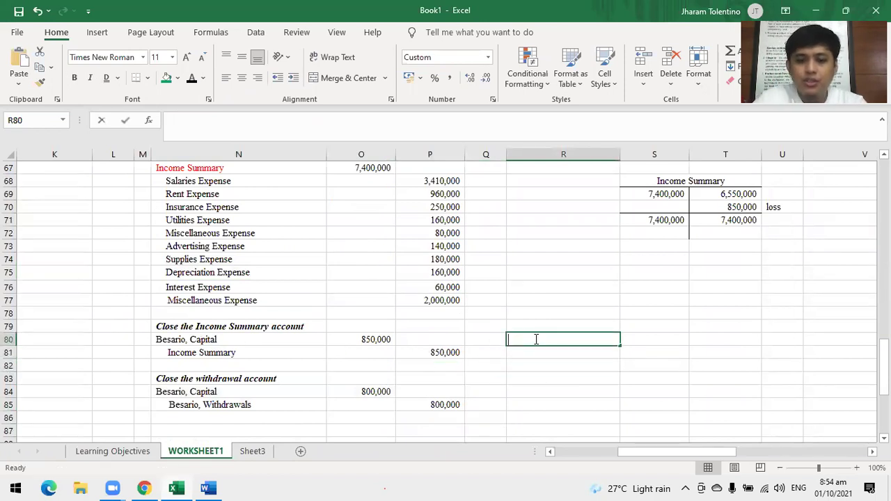
text(loss reduces the Capital Balance)
key(Return)
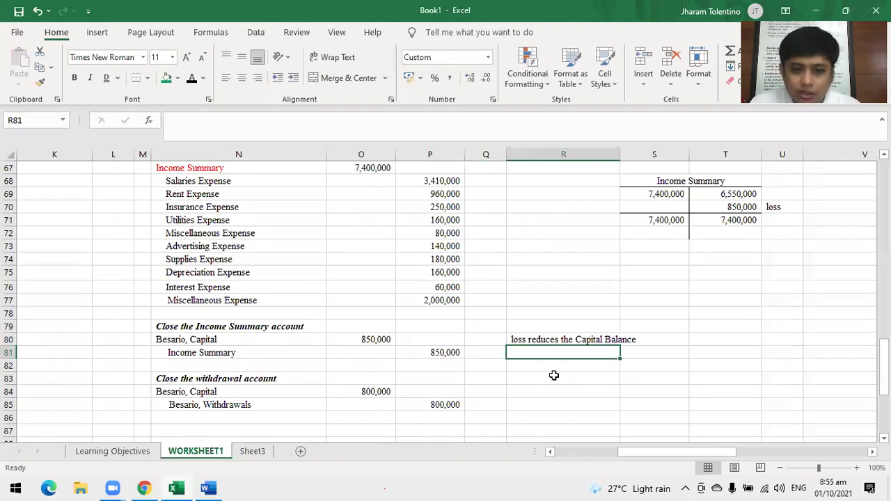
- Fill the Capital account cell N80 with red
click(158, 338)
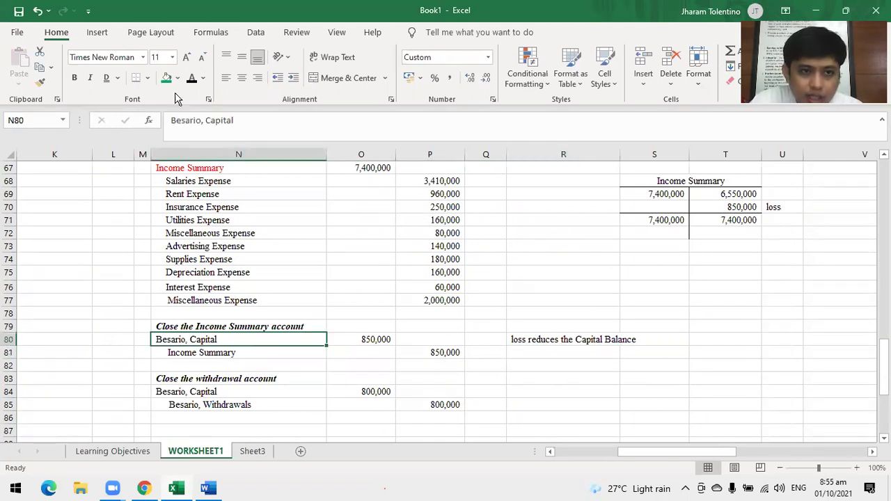
click(178, 77)
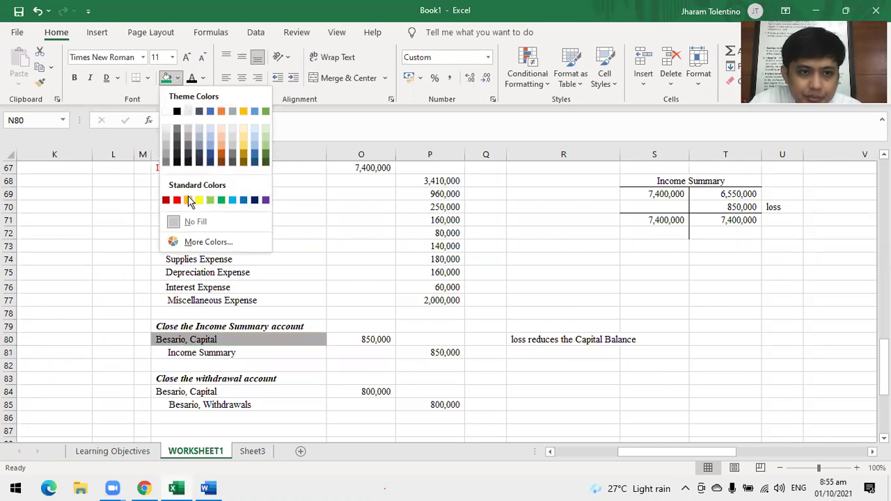
click(176, 200)
click(612, 389)
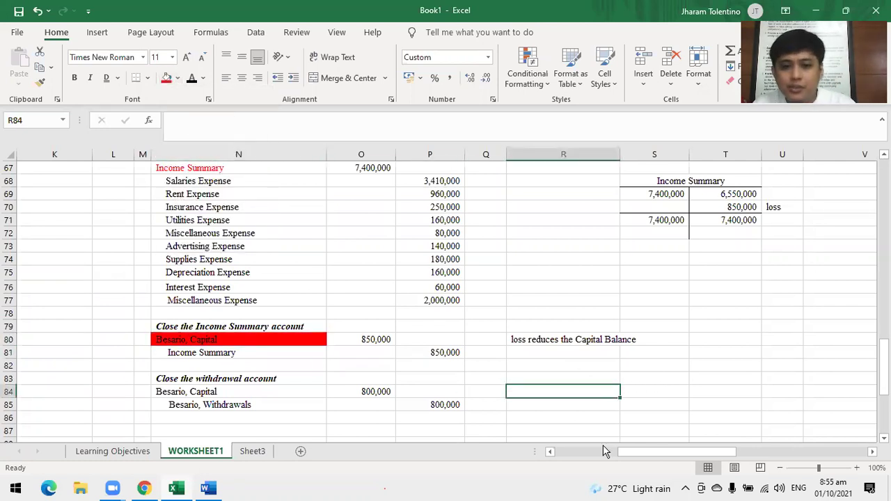
scroll(629, 386, up, 9)
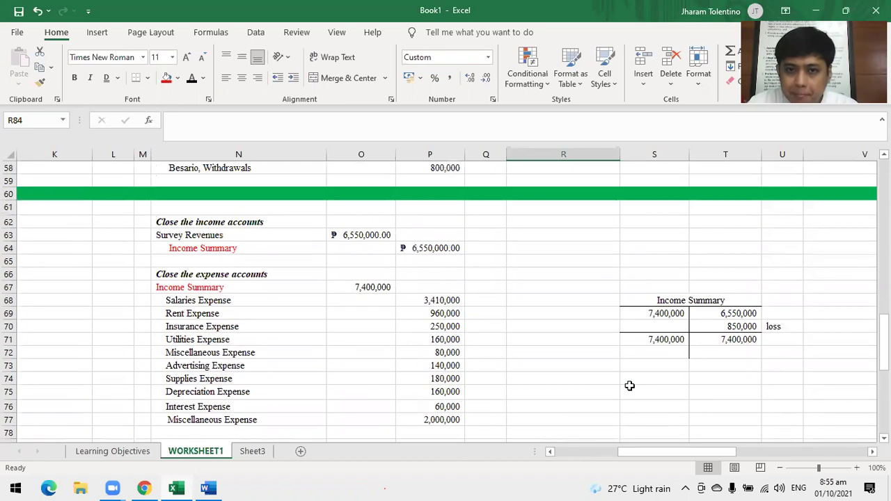
scroll(630, 386, up, 3)
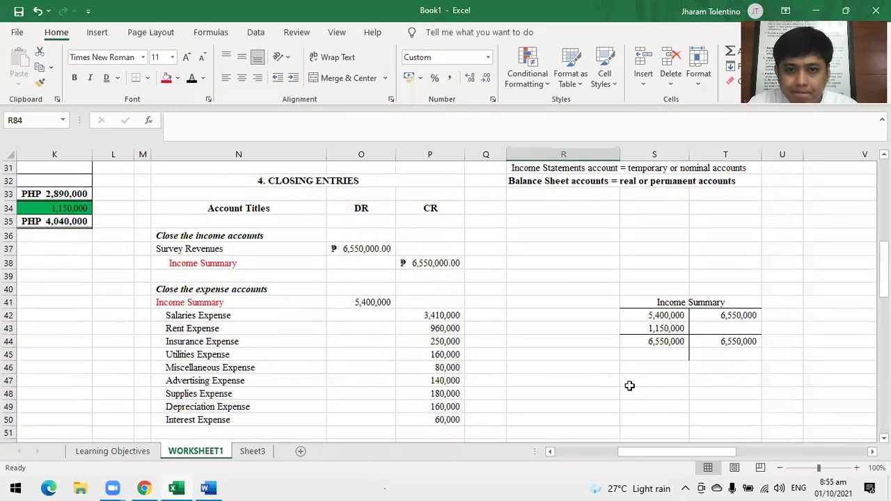
scroll(630, 386, up, 2)
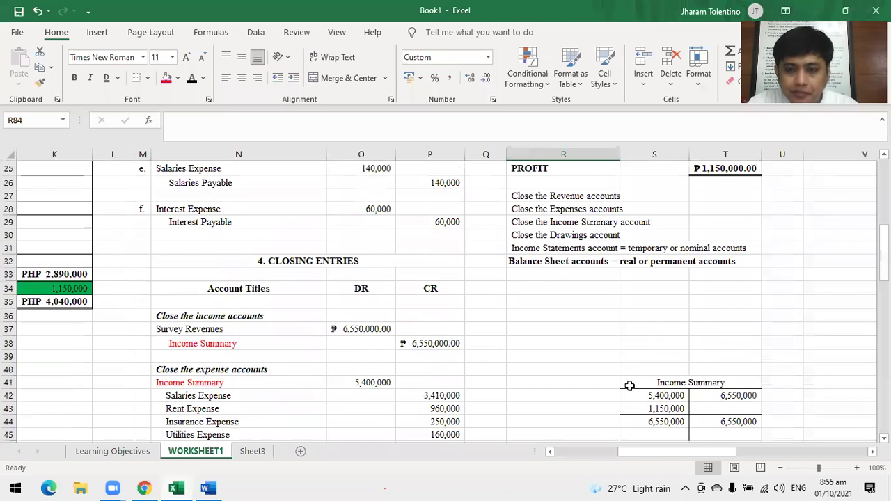
scroll(629, 386, down, 9)
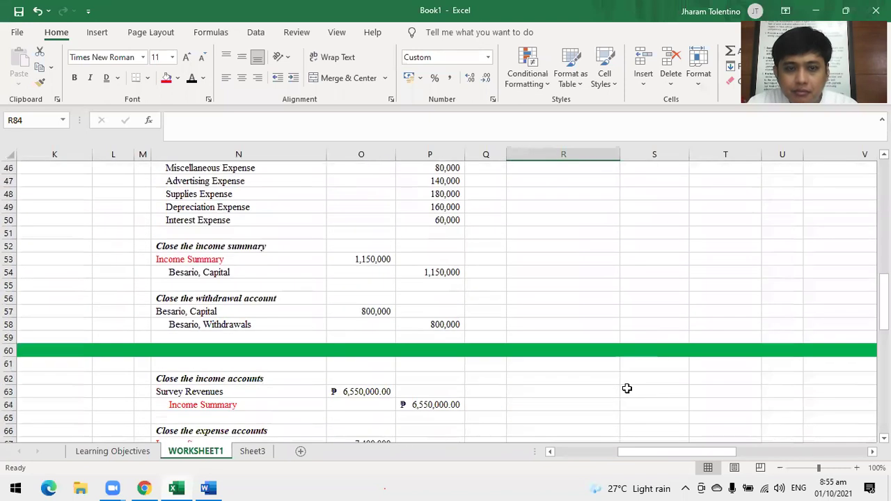
scroll(627, 391, down, 2)
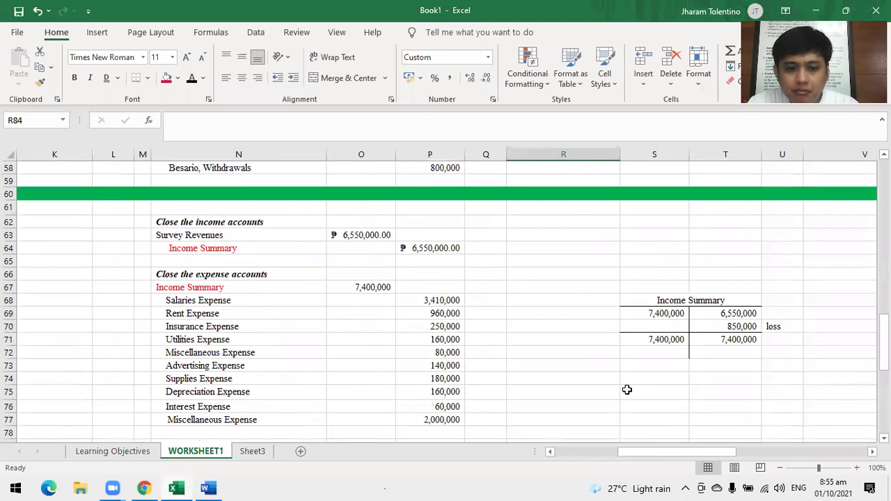
scroll(627, 390, down, 2)
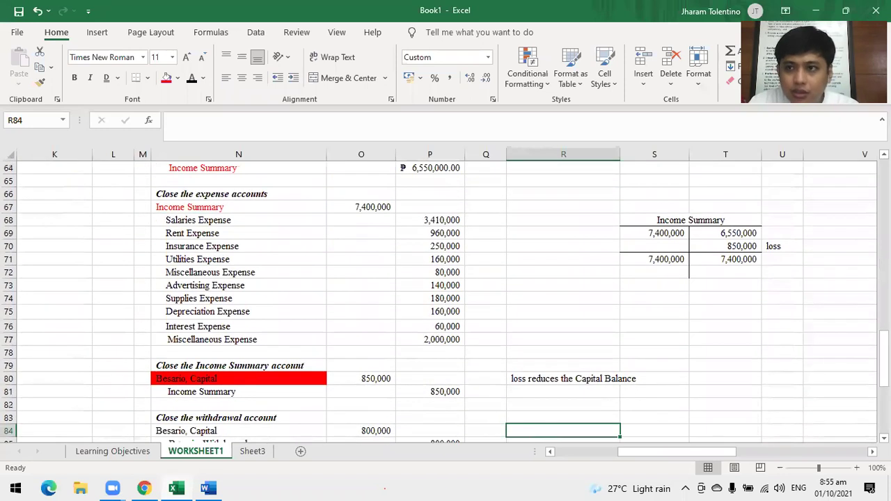